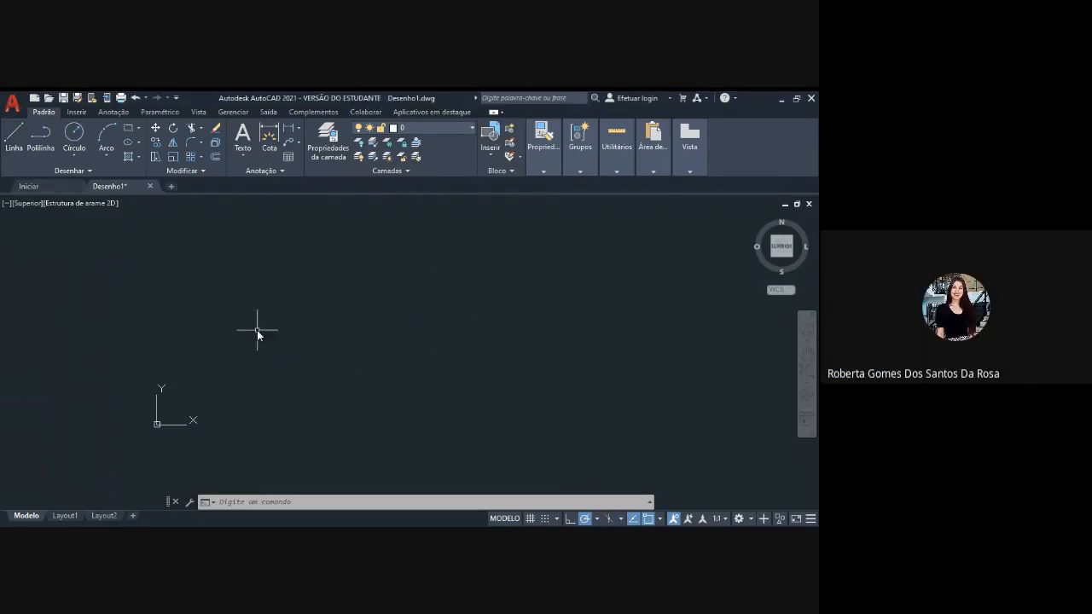
pyautogui.click(14, 136)
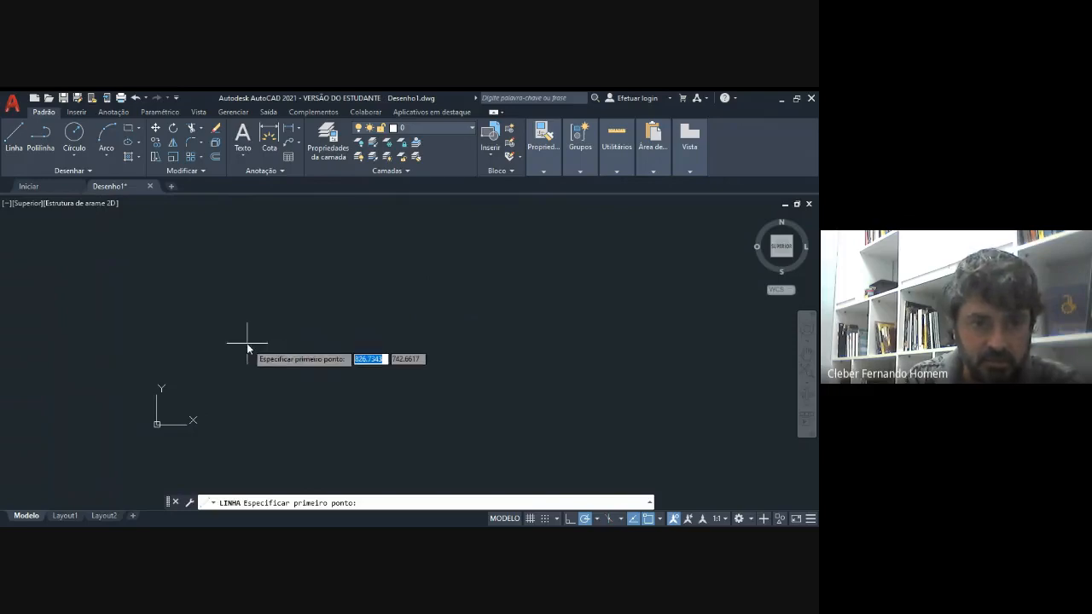
pyautogui.click(247, 344)
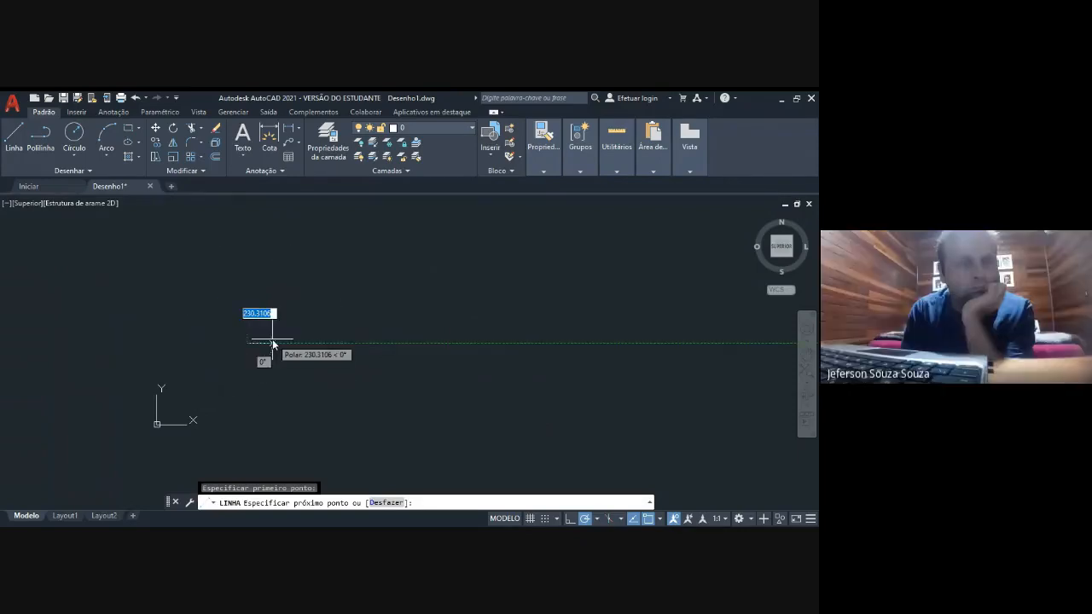
pyautogui.press('Escape')
# Draw a single horizontal line segment 10 units long in the empty model space
pyautogui.scroll(2, 325, 365)
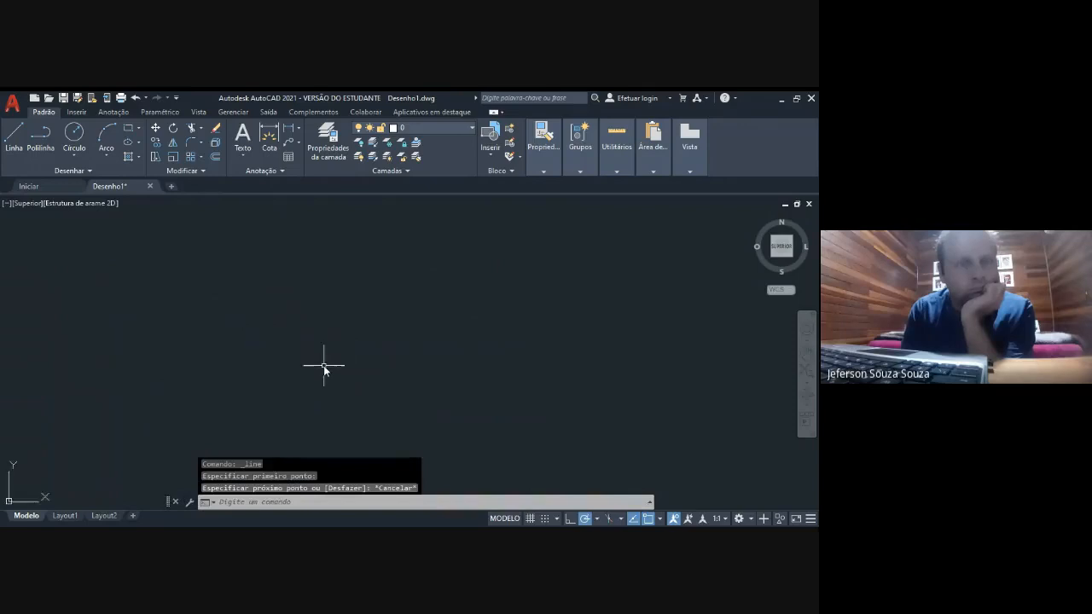
pyautogui.scroll(3, 325, 365)
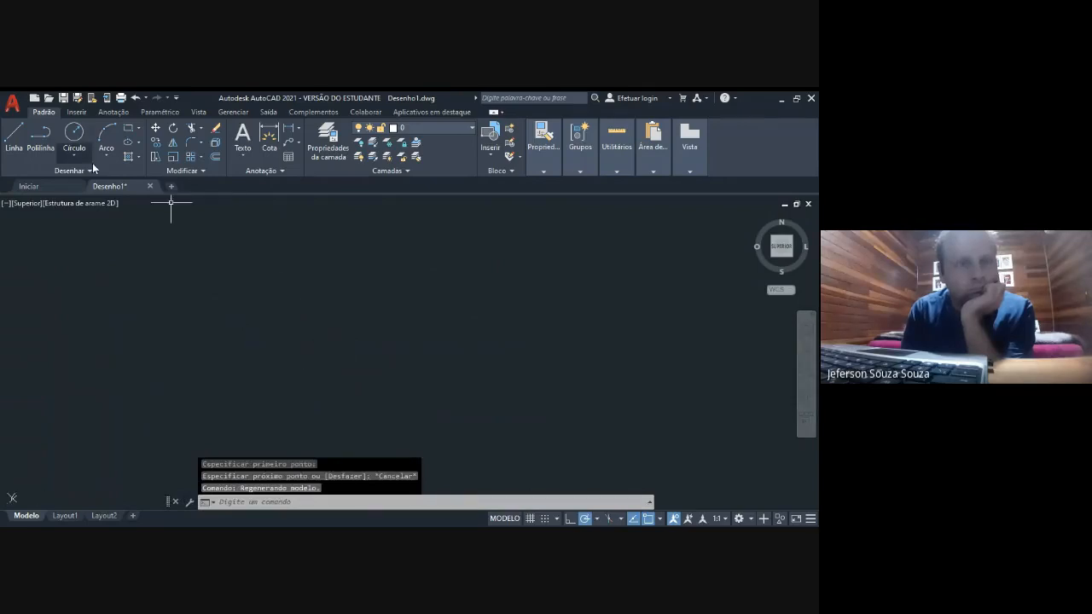
pyautogui.click(18, 138)
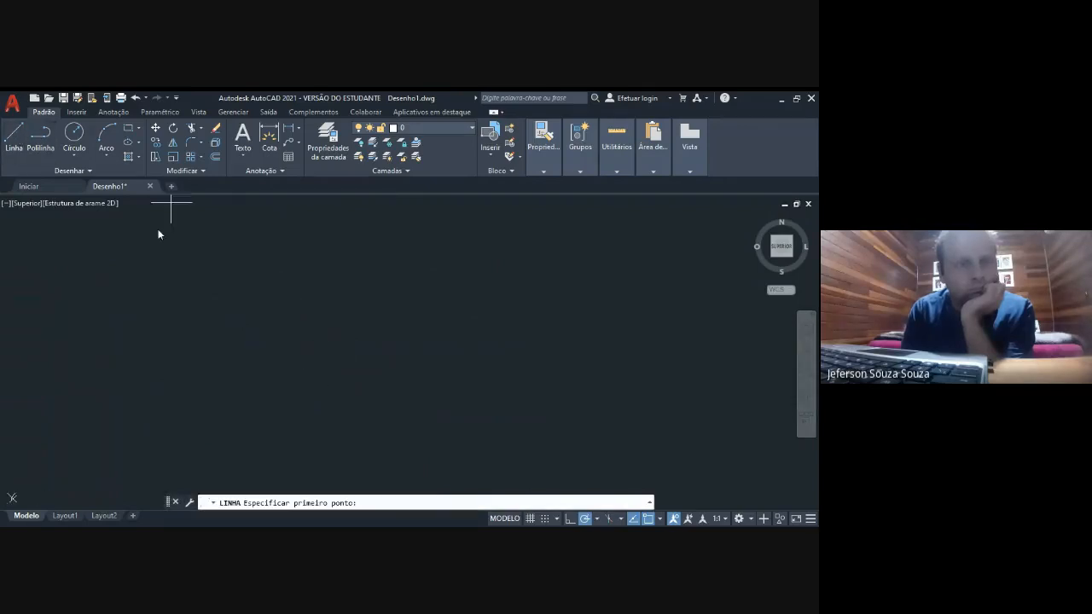
pyautogui.click(206, 415)
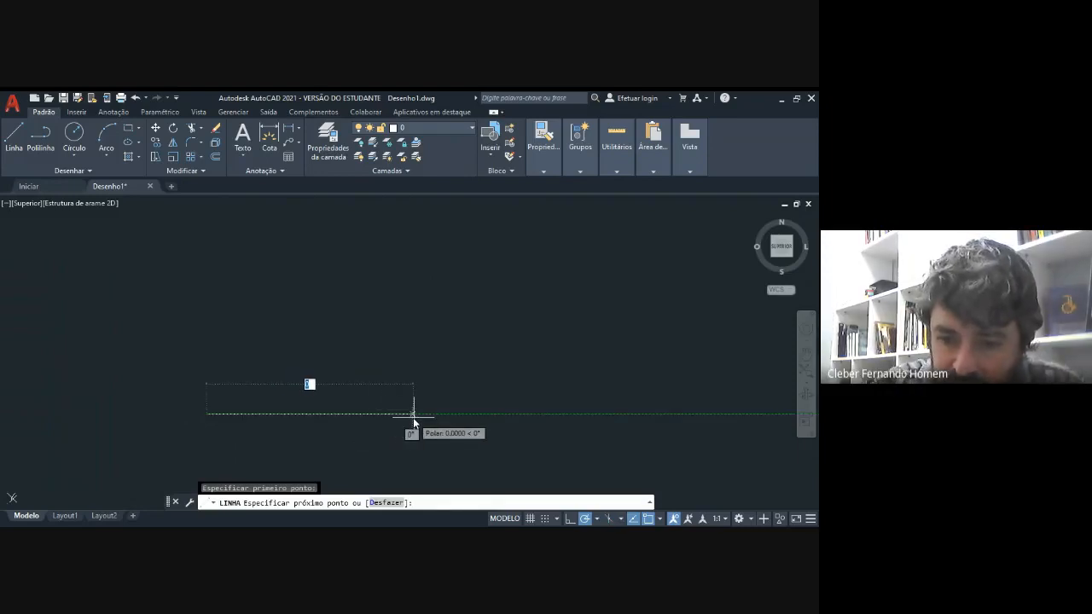
pyautogui.press('Return')
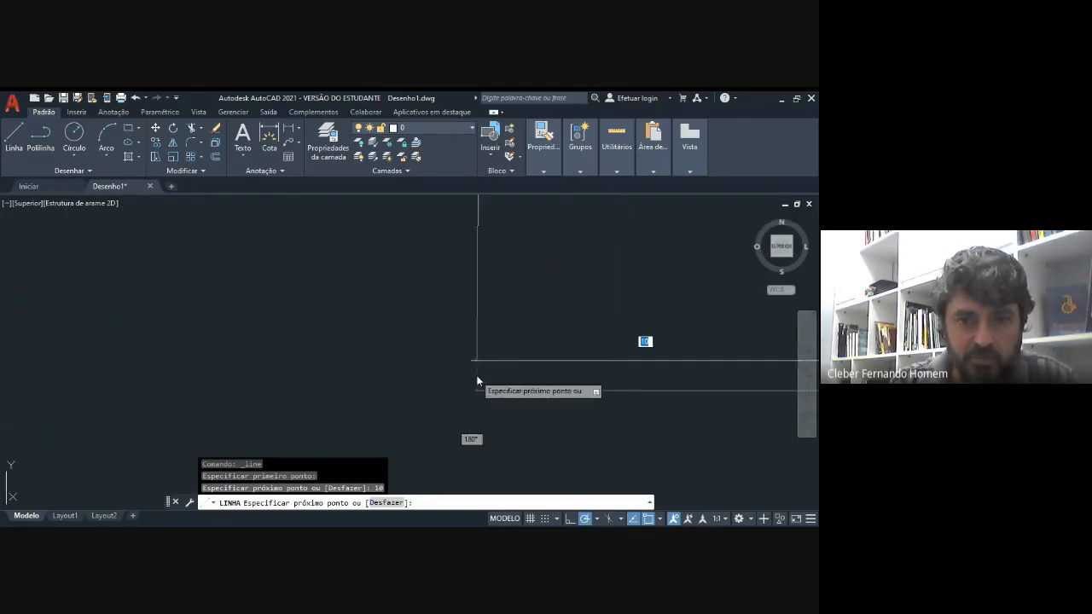
pyautogui.scroll(-2, 540, 358)
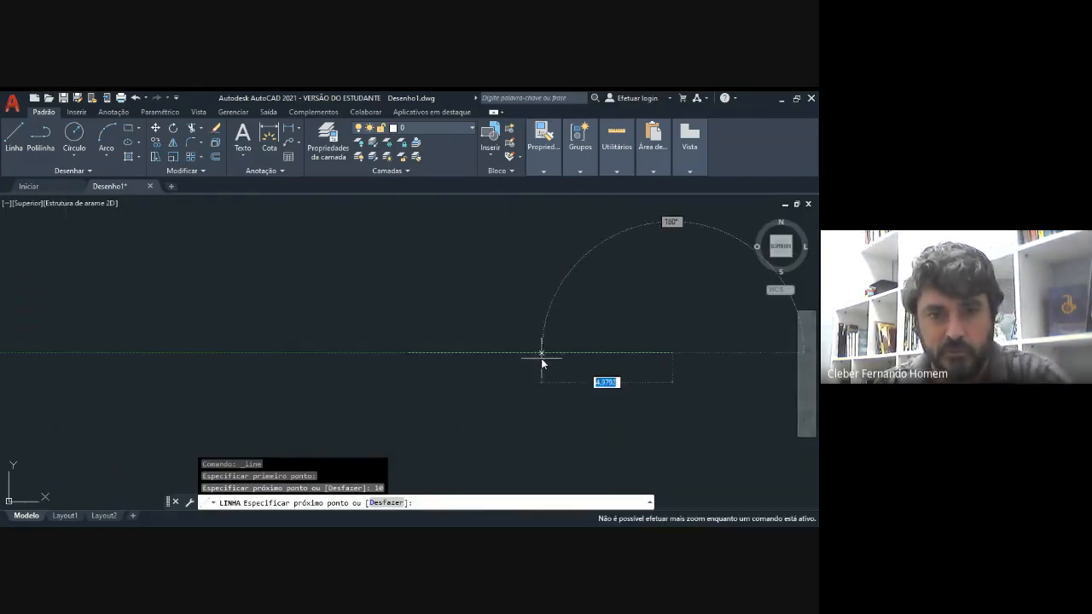
pyautogui.press('Escape')
# Delete the horizontal 10-unit line from the drawing
pyautogui.click(541, 354)
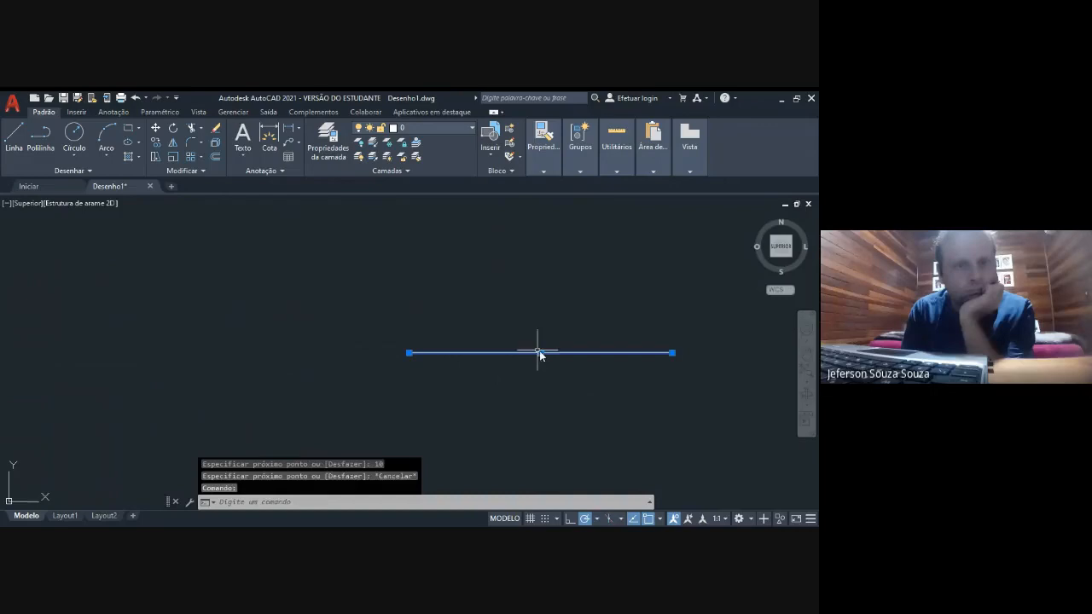
pyautogui.press('Delete')
pyautogui.scroll(-12, 529, 350)
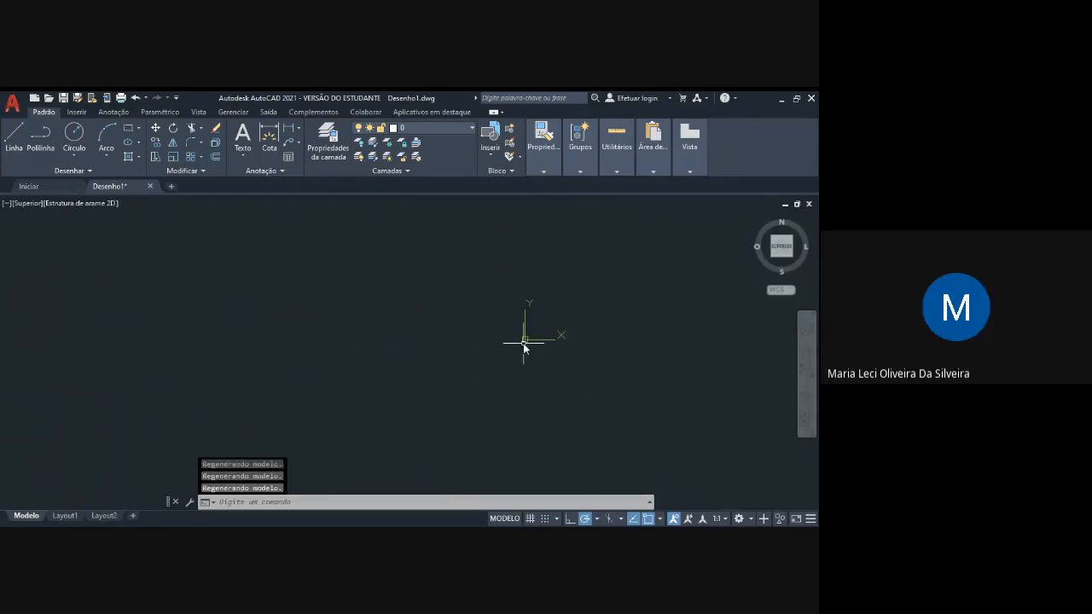
# With the view zoomed far out, draw a horizontal line of length 10 from a point up and right of the origin
pyautogui.moveTo(524, 343); pyautogui.dragTo(434, 392, button='middle')
pyautogui.moveTo(436, 344); pyautogui.dragTo(394, 425, button='middle')
pyautogui.scroll(-5, 397, 435)
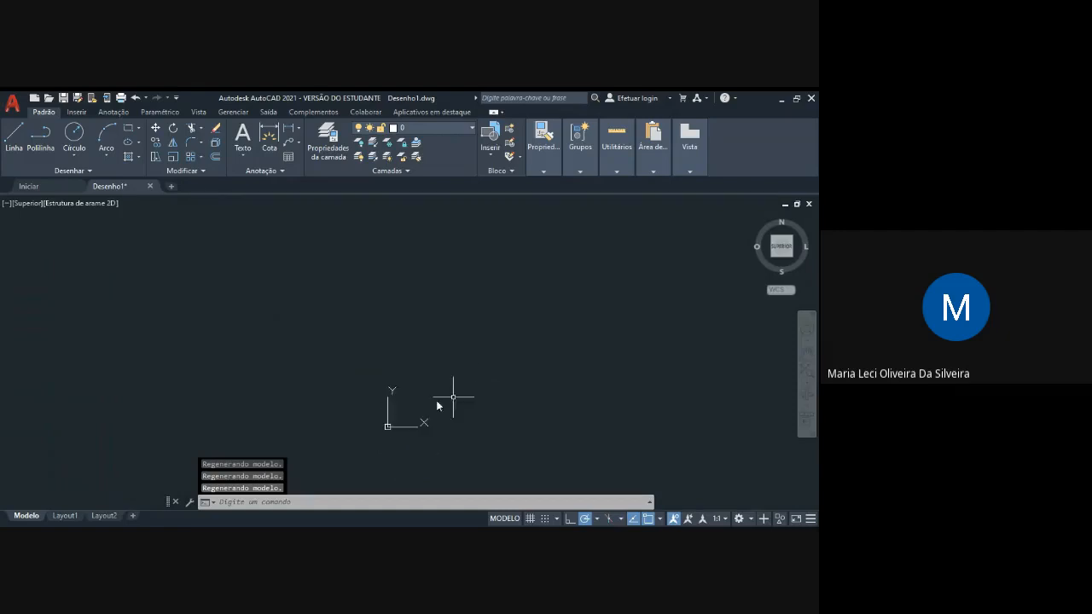
pyautogui.write('l')
pyautogui.press('Return')
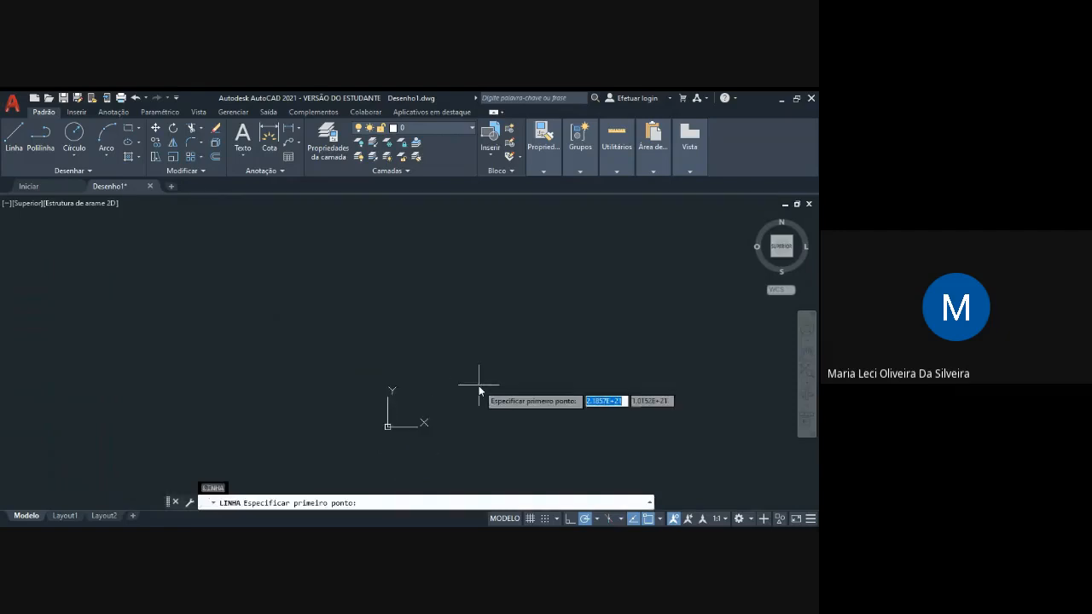
pyautogui.click(428, 384)
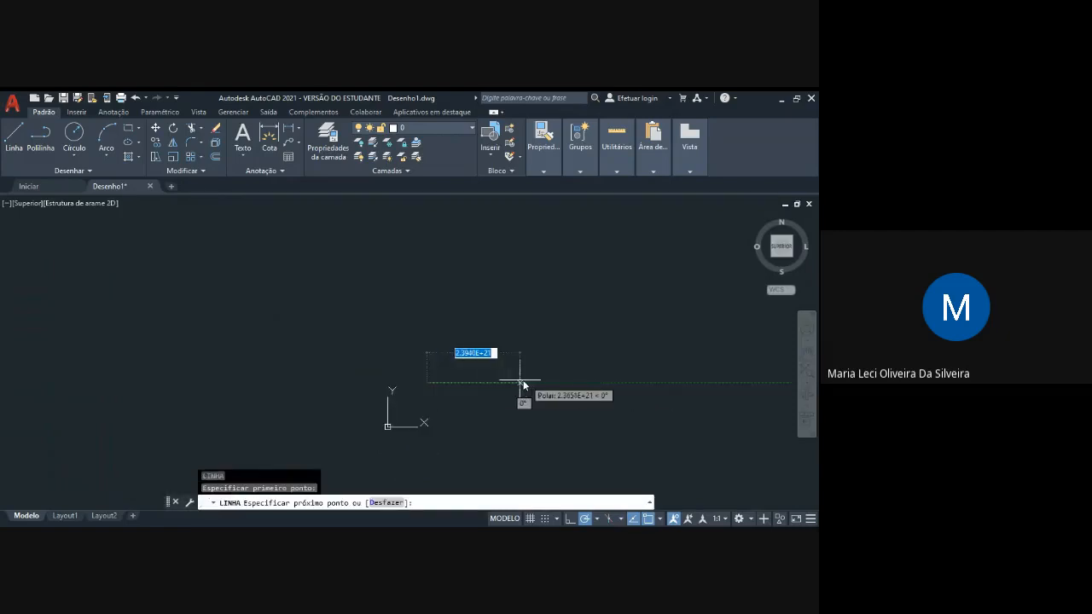
pyautogui.write('10')
pyautogui.press('Return')
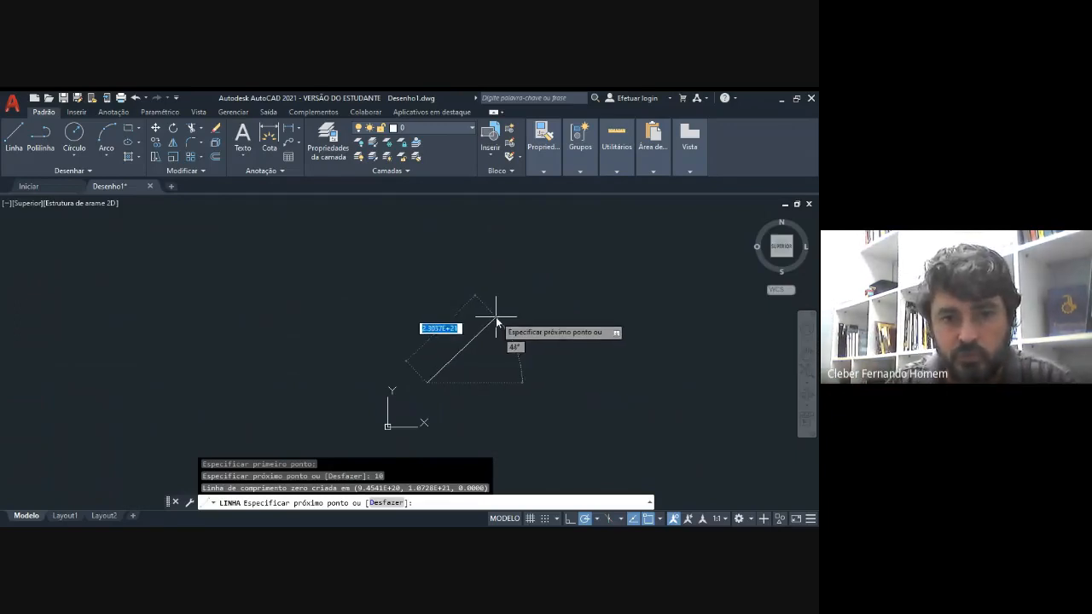
# Examine the area around the new line's endpoint at different magnifications to locate the 10-unit segment, and end the Line command
pyautogui.scroll(10, 425, 395)
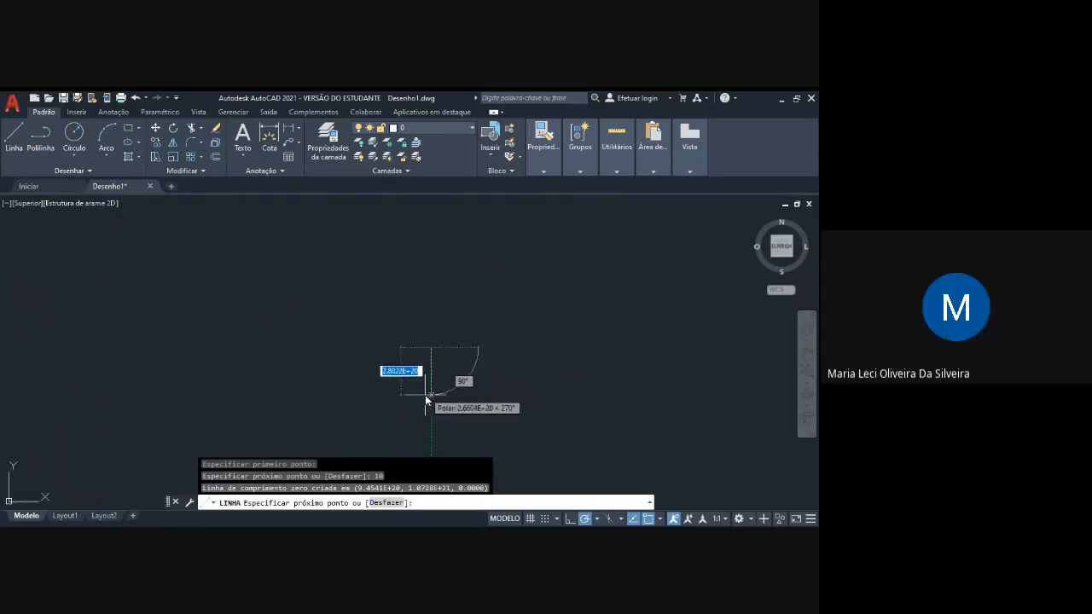
pyautogui.moveTo(425, 383); pyautogui.dragTo(496, 281, button='middle')
pyautogui.scroll(-3, 415, 431)
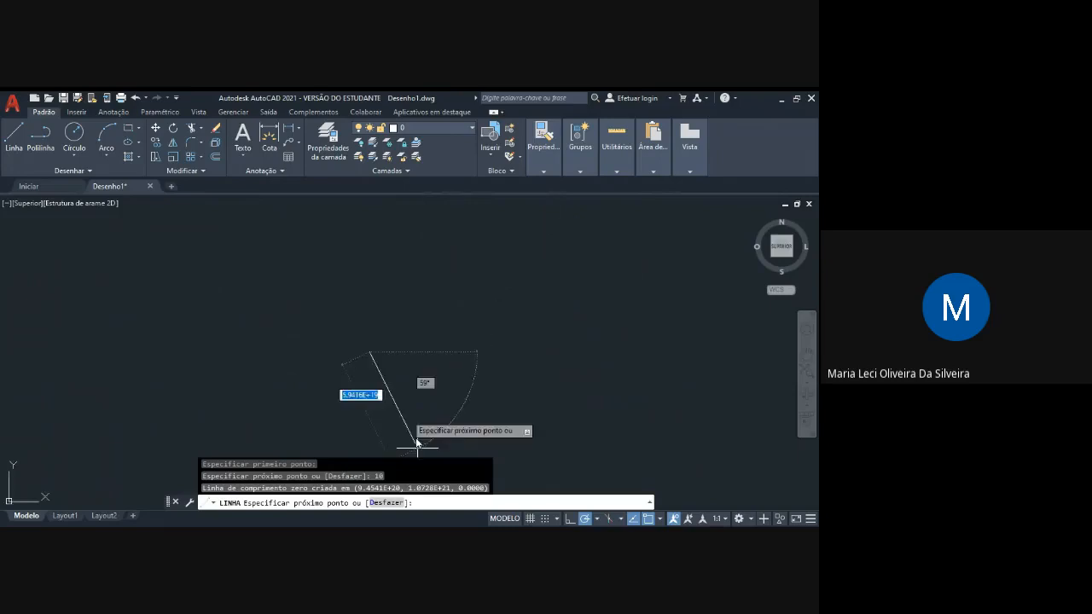
pyautogui.scroll(3, 390, 370)
pyautogui.scroll(-4, 316, 224)
pyautogui.moveTo(317, 224)
pyautogui.mouseDown(button='middle')
pyautogui.moveTo(350, 431)
pyautogui.moveTo(321, 443)
pyautogui.mouseUp(button='middle')
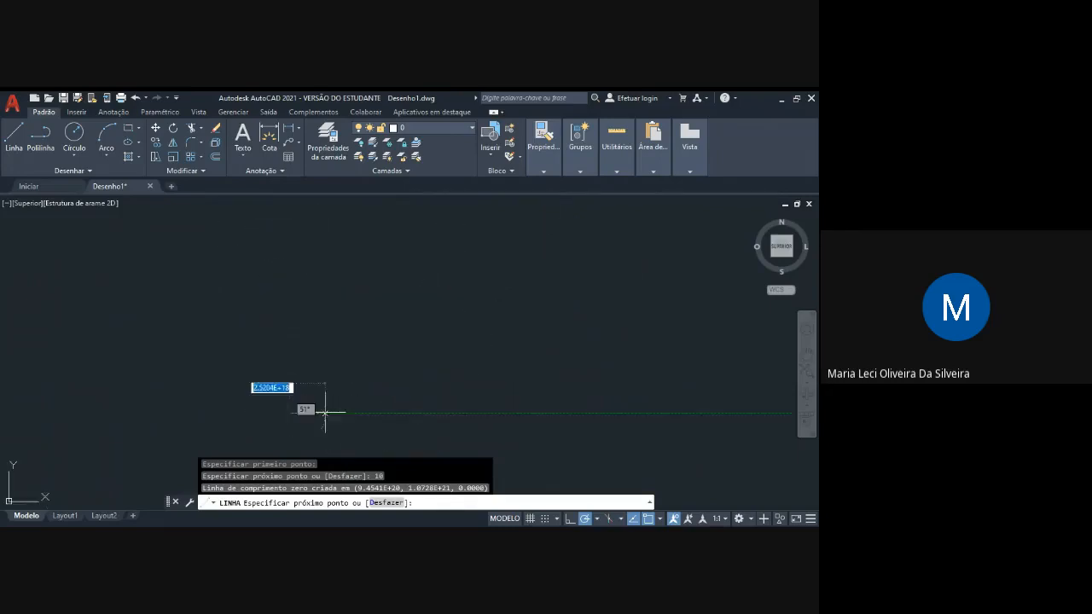
pyautogui.scroll(-4, 327, 412)
pyautogui.scroll(5, 290, 390)
pyautogui.scroll(4, 312, 316)
pyautogui.scroll(-8, 312, 316)
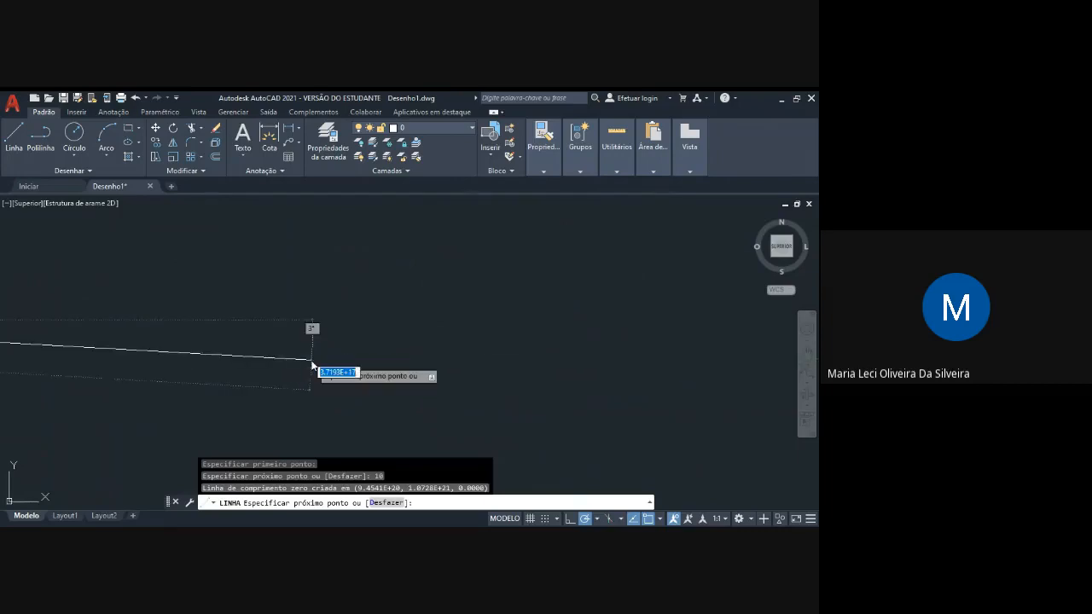
pyautogui.moveTo(312, 361); pyautogui.dragTo(784, 389, button='middle')
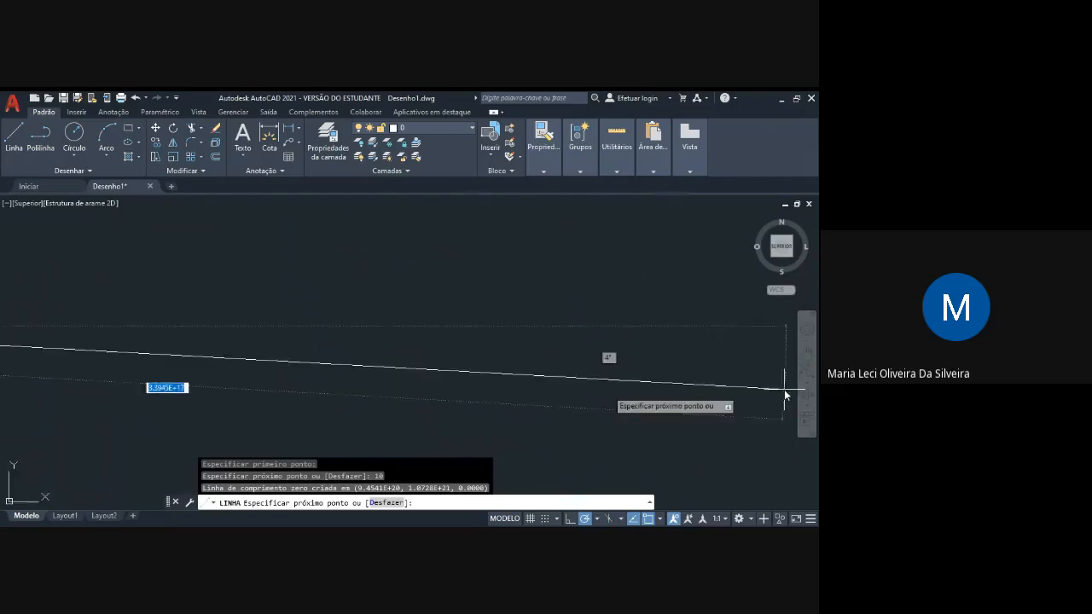
pyautogui.scroll(-5, 327, 366)
pyautogui.scroll(-6, 164, 356)
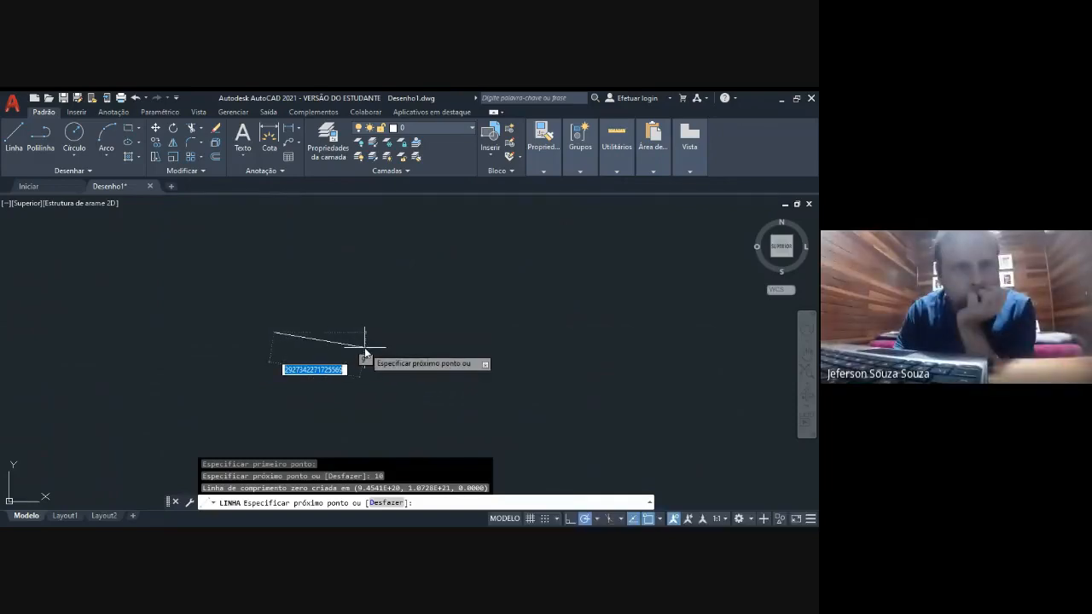
pyautogui.press('Escape')
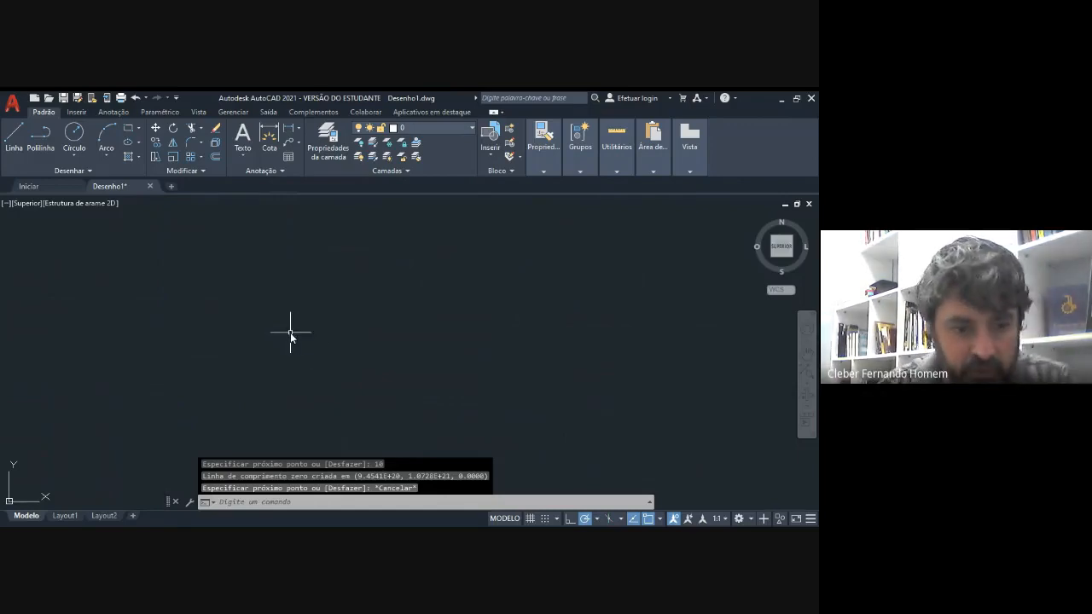
pyautogui.write('z')
pyautogui.press('Return')
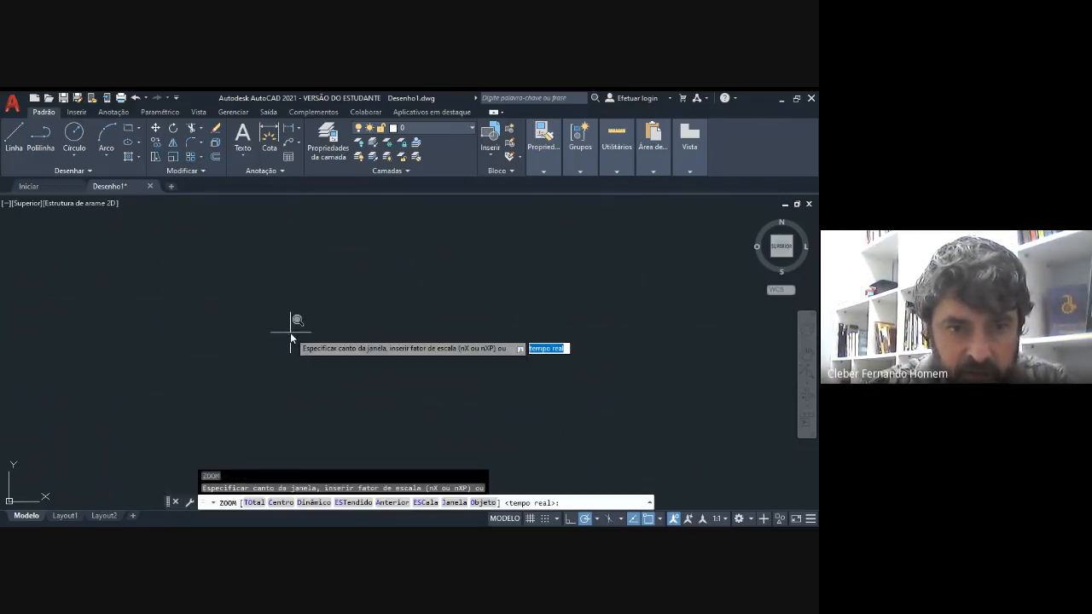
pyautogui.write('e')
pyautogui.press('Return')
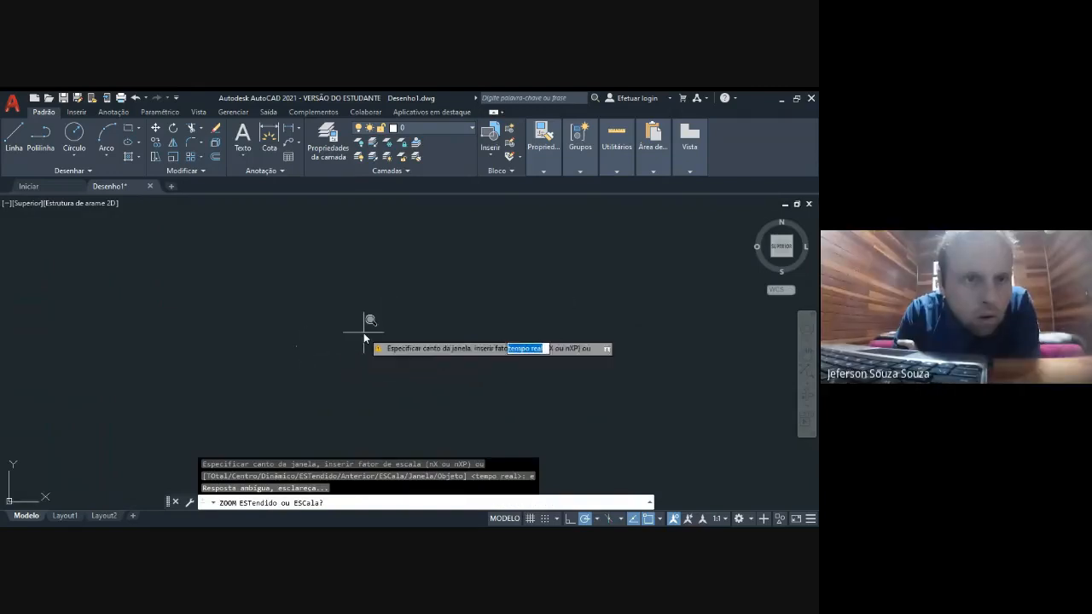
pyautogui.press('Escape')
pyautogui.write('z')
pyautogui.press('Return')
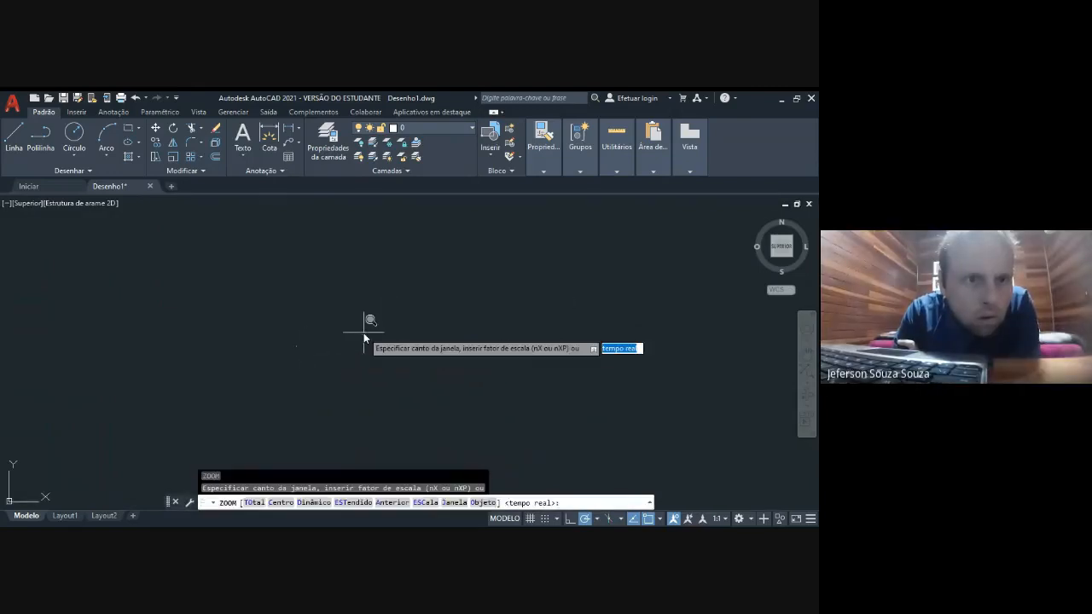
pyautogui.write('e')
pyautogui.press('Return')
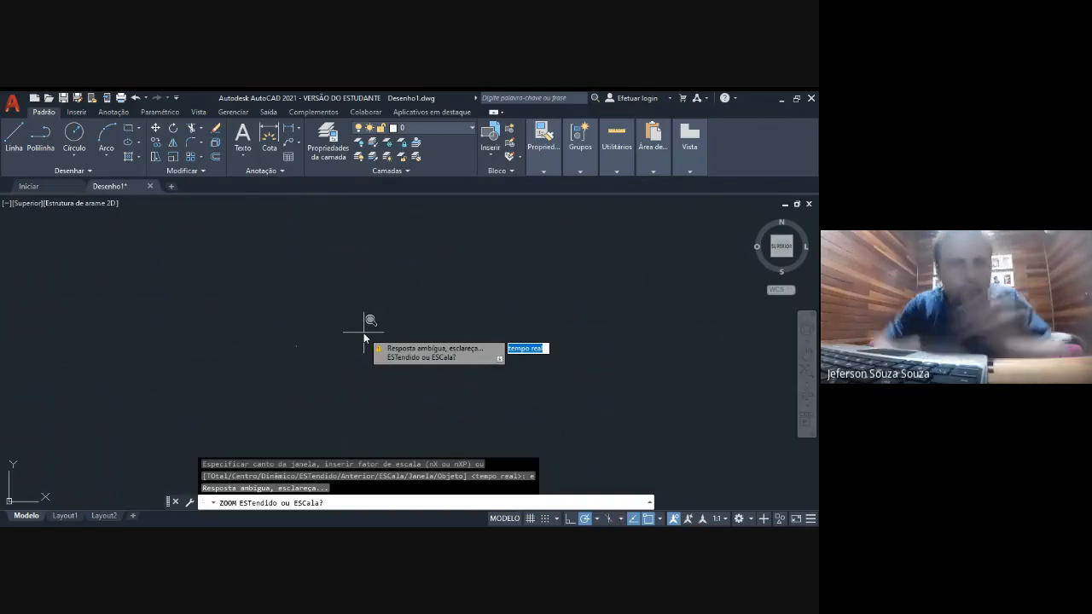
pyautogui.press('Escape')
pyautogui.press('Escape')
pyautogui.write('x')
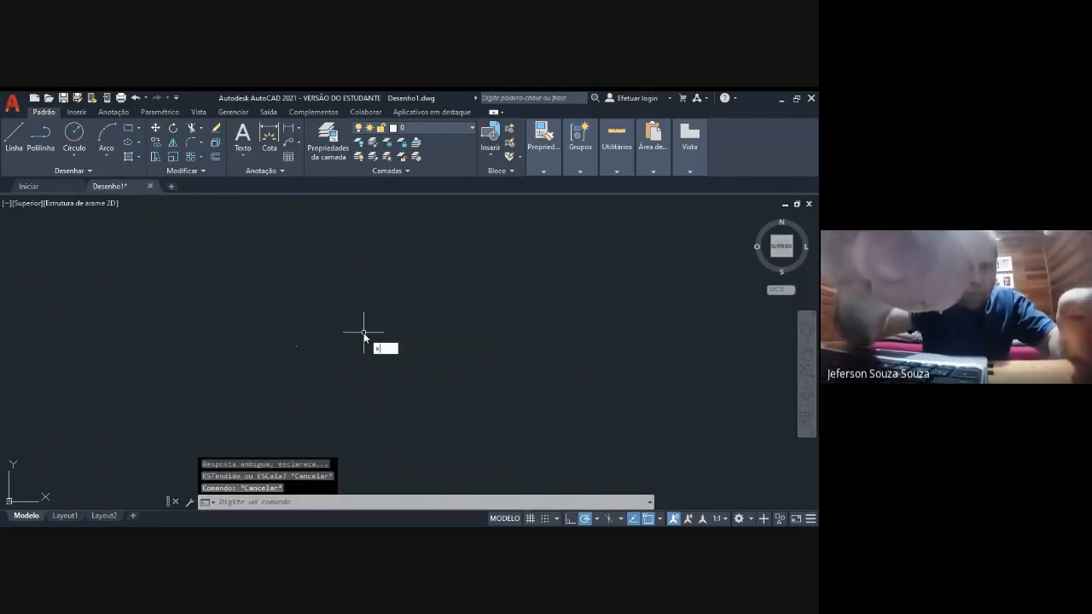
# Zoom to the whole drawing with the Zoom command's TOtal option and check the area around the line
pyautogui.write('z')
pyautogui.press('Return')
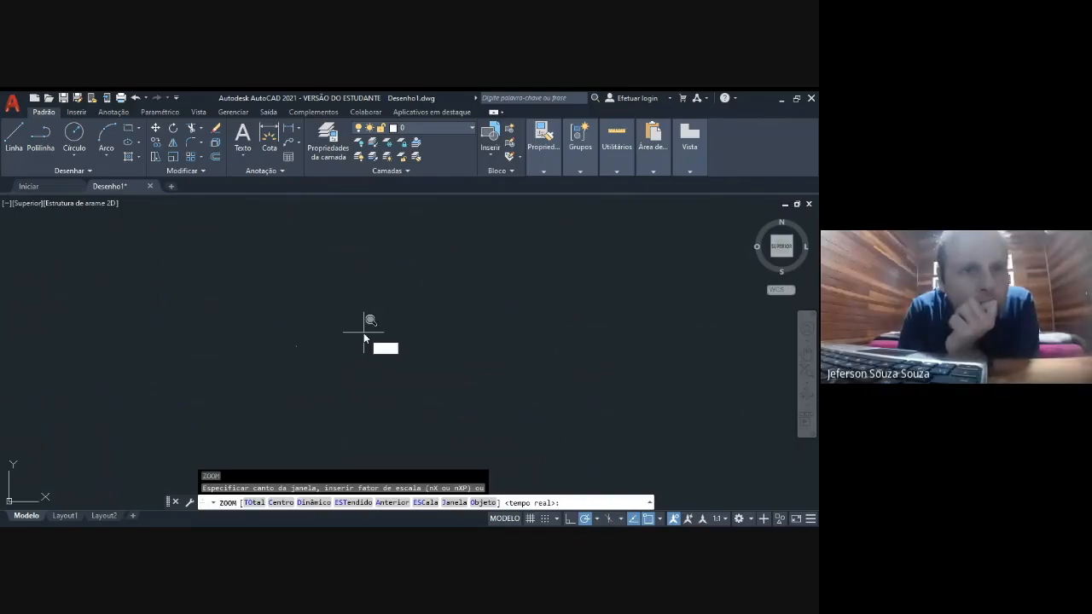
pyautogui.write('e')
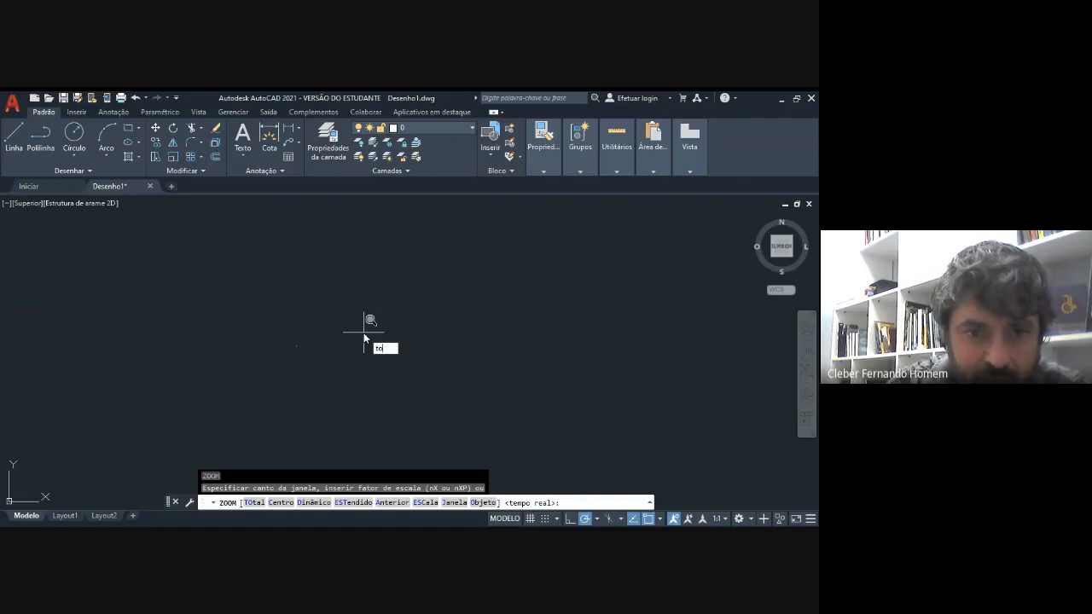
pyautogui.press('Return')
pyautogui.scroll(-2, 364, 333)
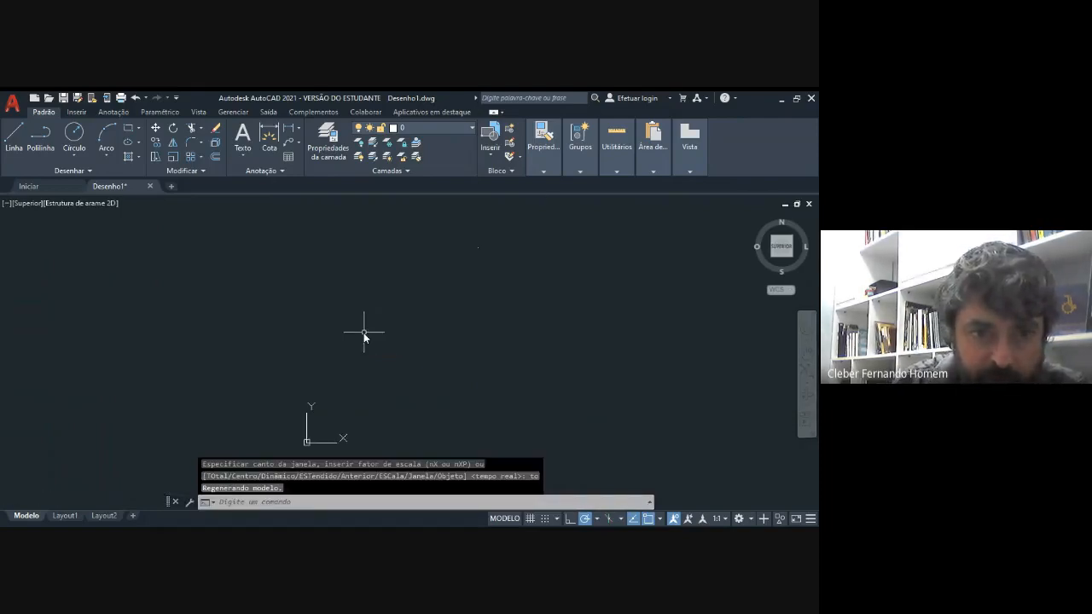
pyautogui.scroll(2, 477, 313)
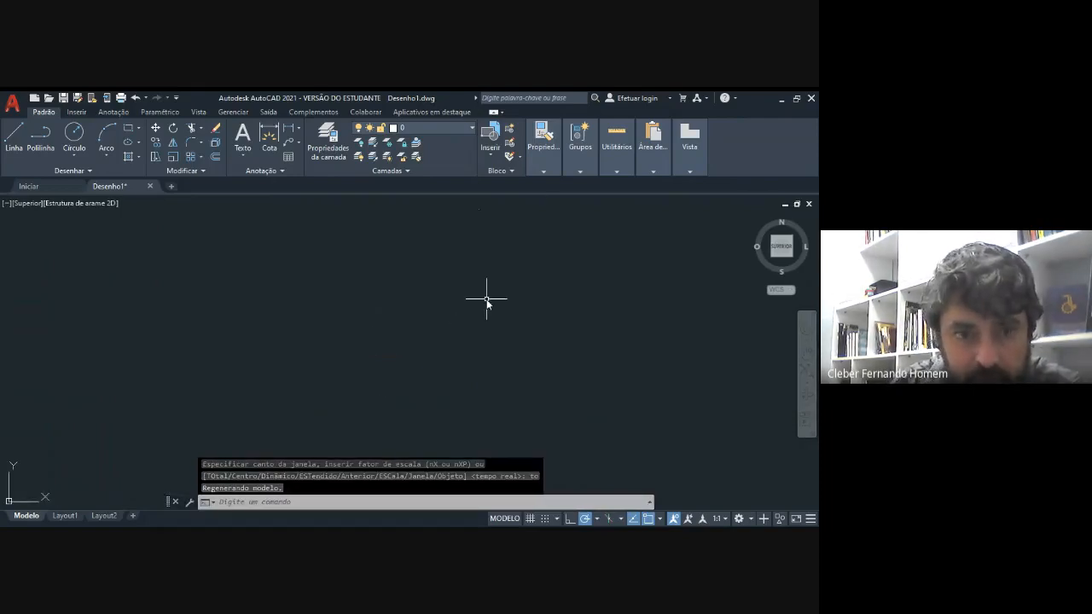
# Zoom to the drawing's extents with the Zoom command's ESTendido option
pyautogui.write('c')
pyautogui.press('Return')
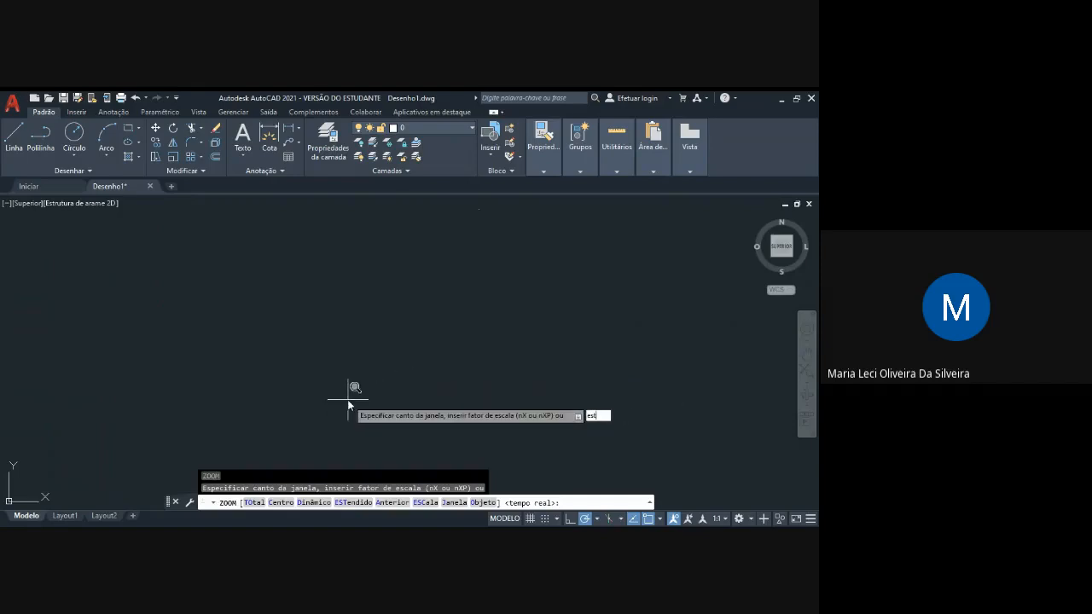
pyautogui.press('Return')
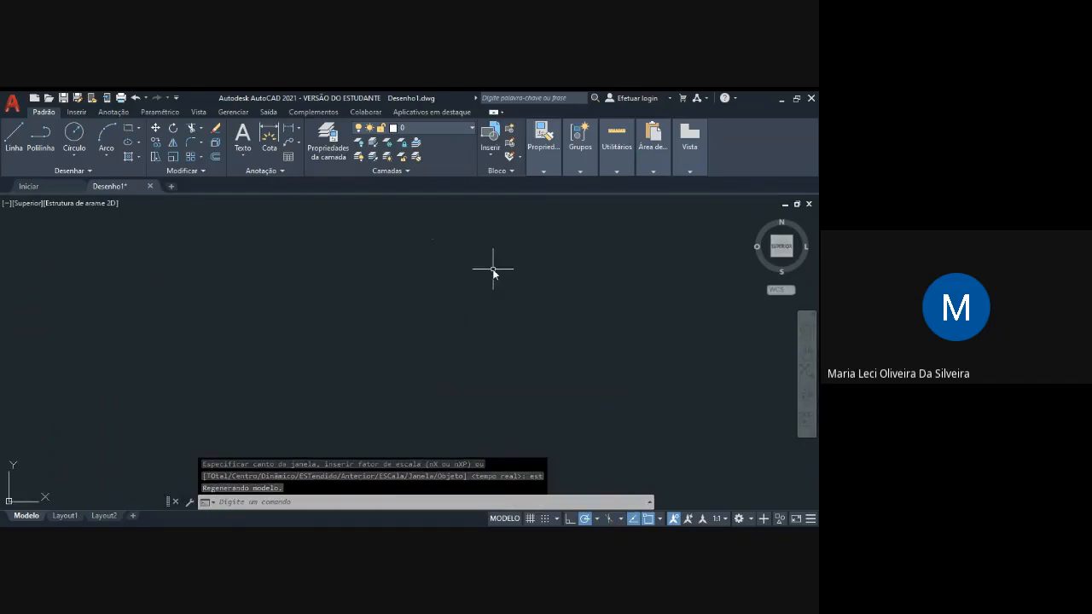
# Zoom in with a small window around the tiny point where the line lies
pyautogui.press('Escape')
pyautogui.press('Return')
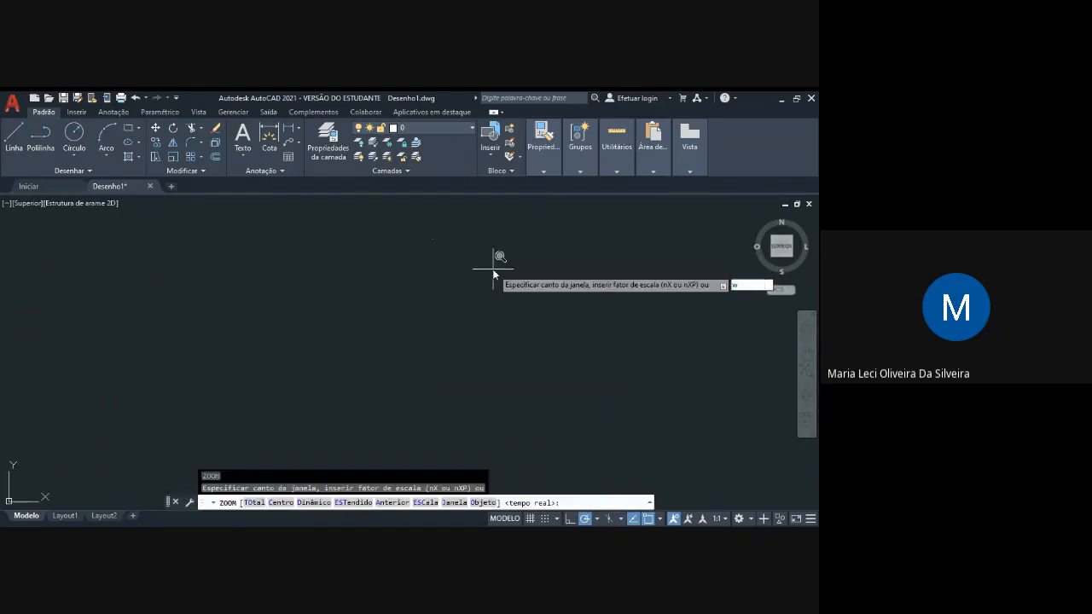
pyautogui.click(423, 239)
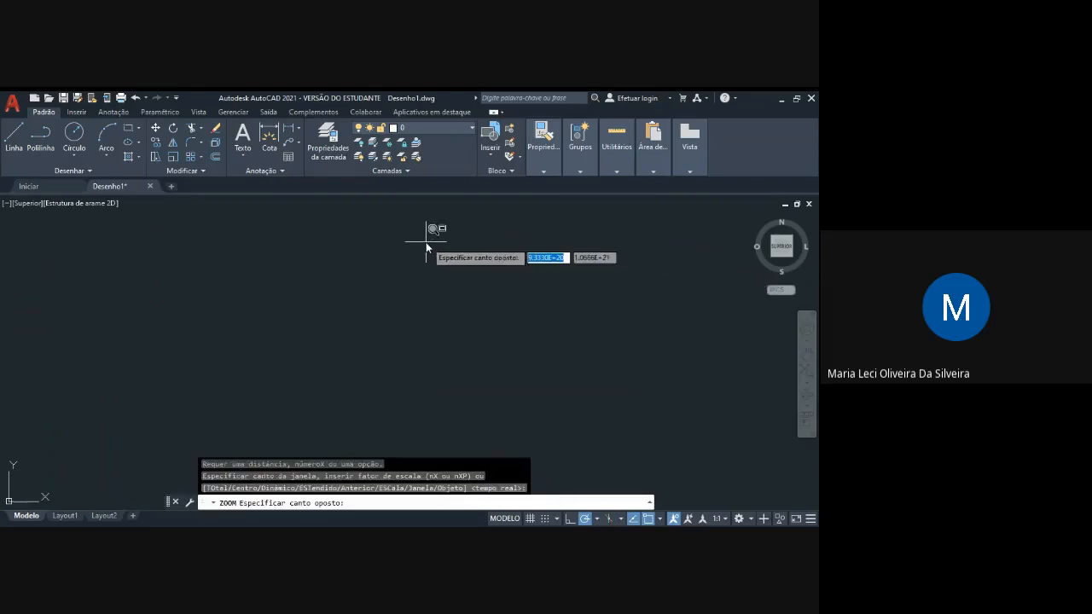
pyautogui.click(444, 280)
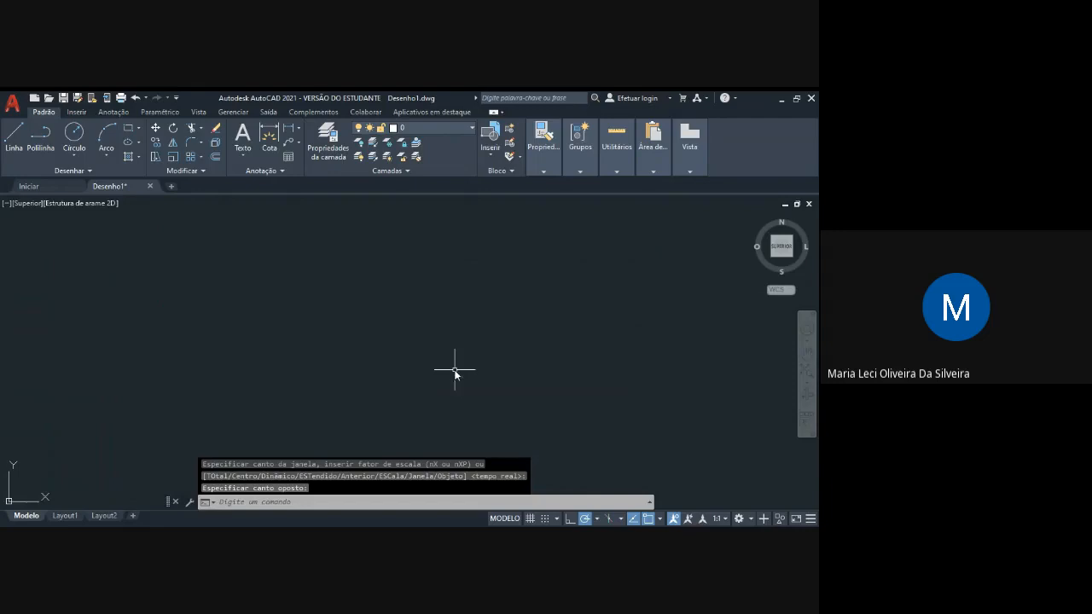
# Zoom to the tiny line with the Zoom command's Objeto option
pyautogui.press('Return')
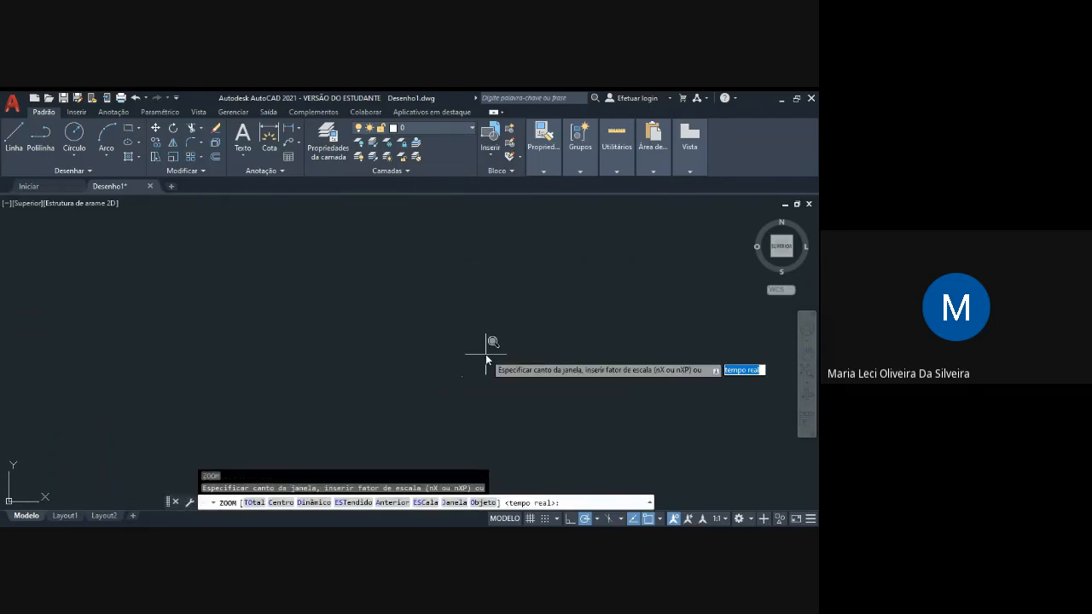
pyautogui.click(483, 502)
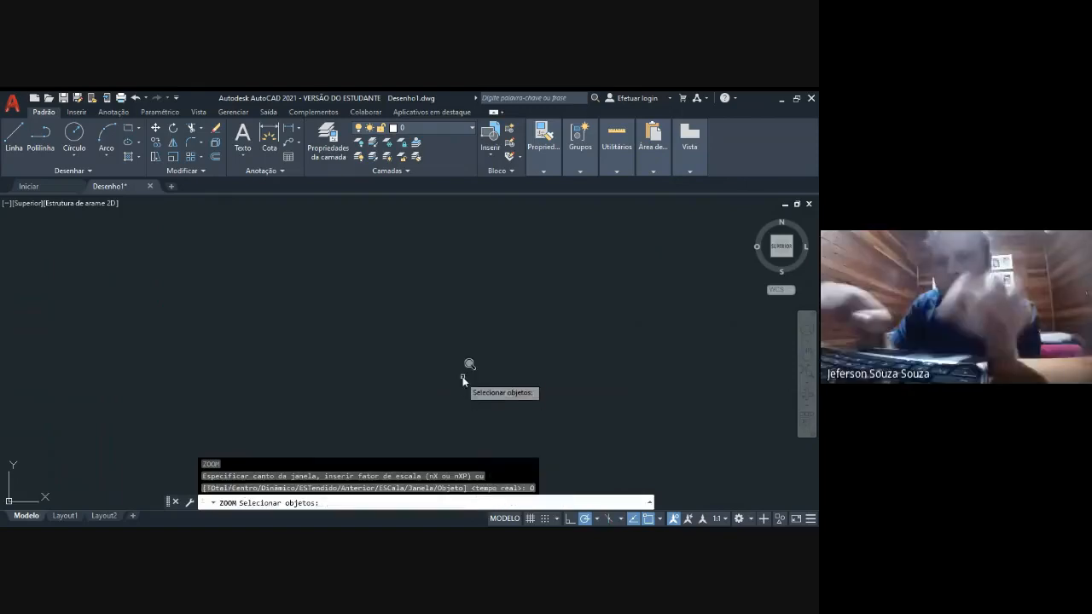
pyautogui.click(462, 377)
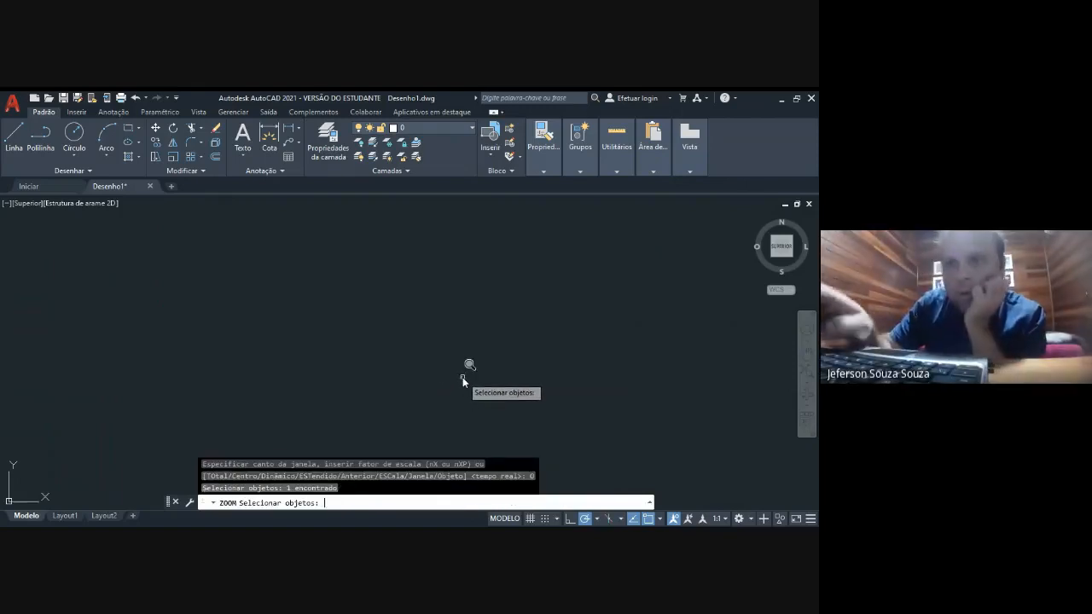
pyautogui.press('Return')
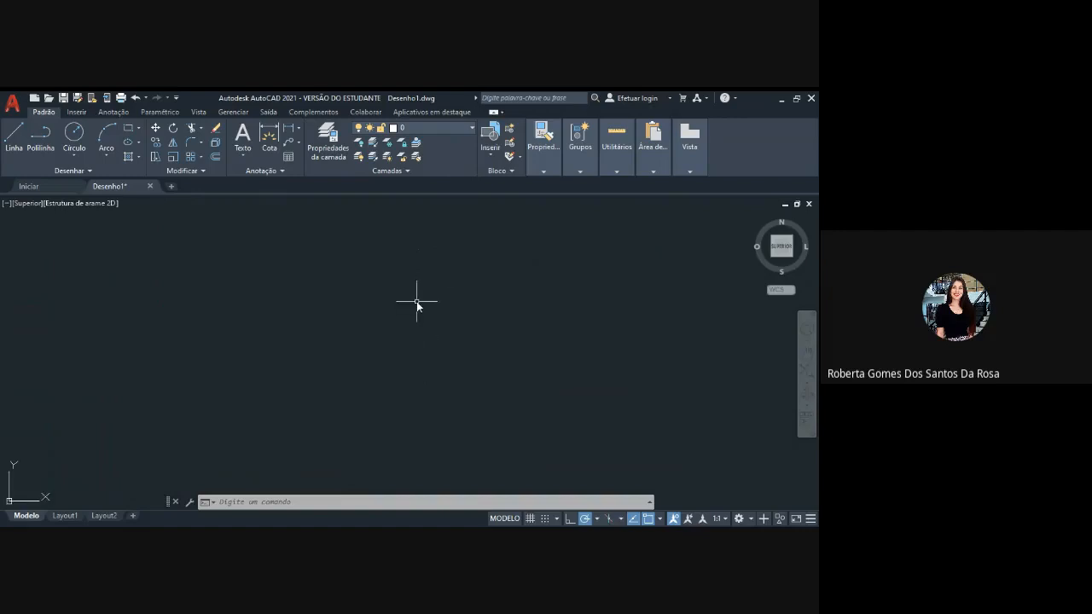
# Zoom to the whole drawing with the Zoom command's TOtal option and check the area around the origin
pyautogui.moveTo(445, 226); pyautogui.dragTo(399, 360, button='middle')
pyautogui.scroll(-3, 398, 352)
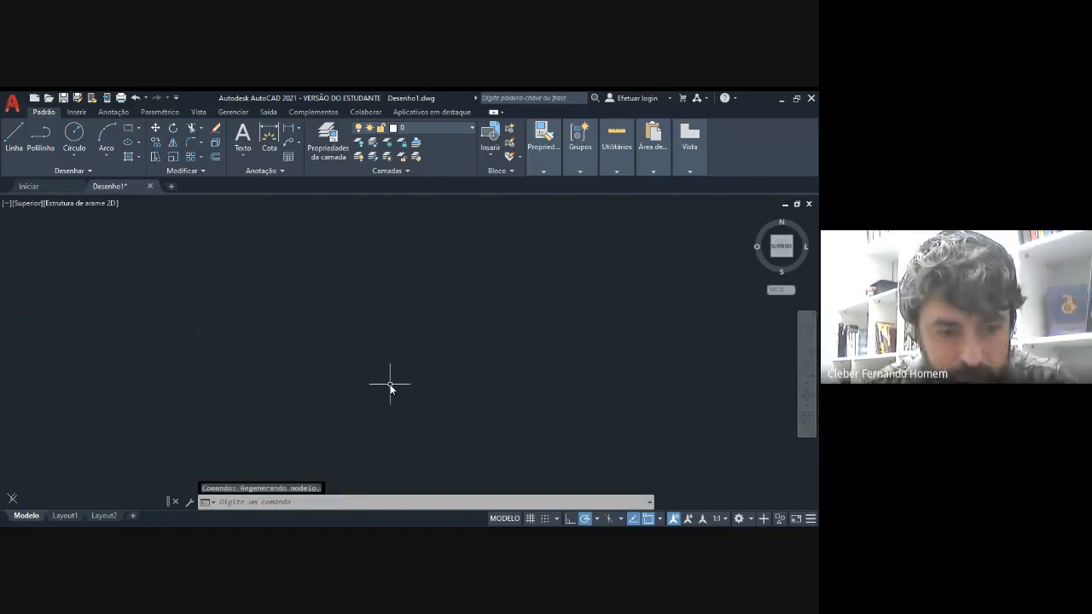
pyautogui.write('z')
pyautogui.press('Return')
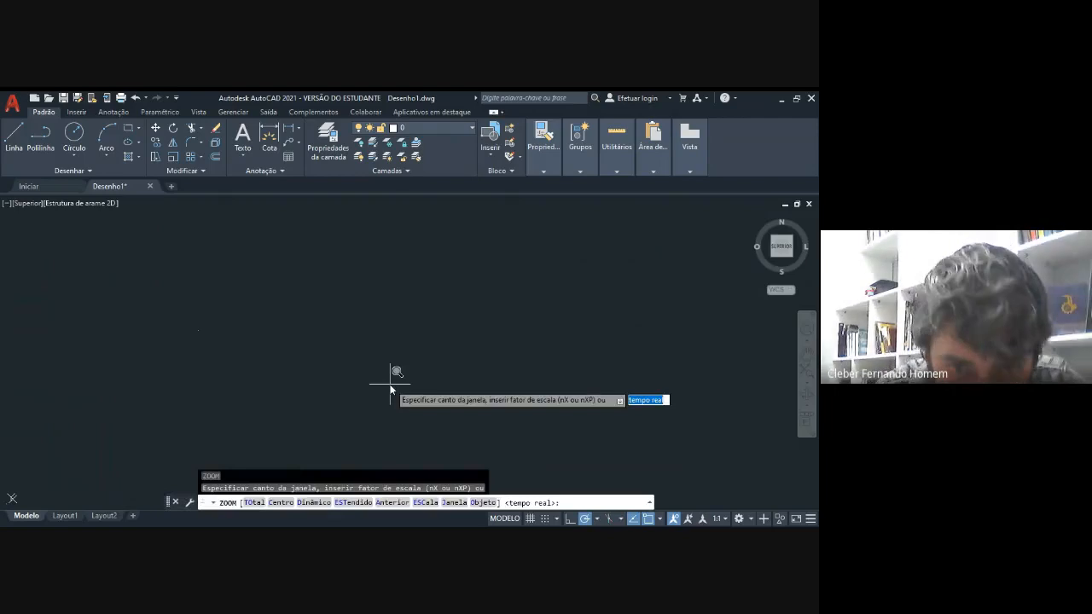
pyautogui.click(213, 504)
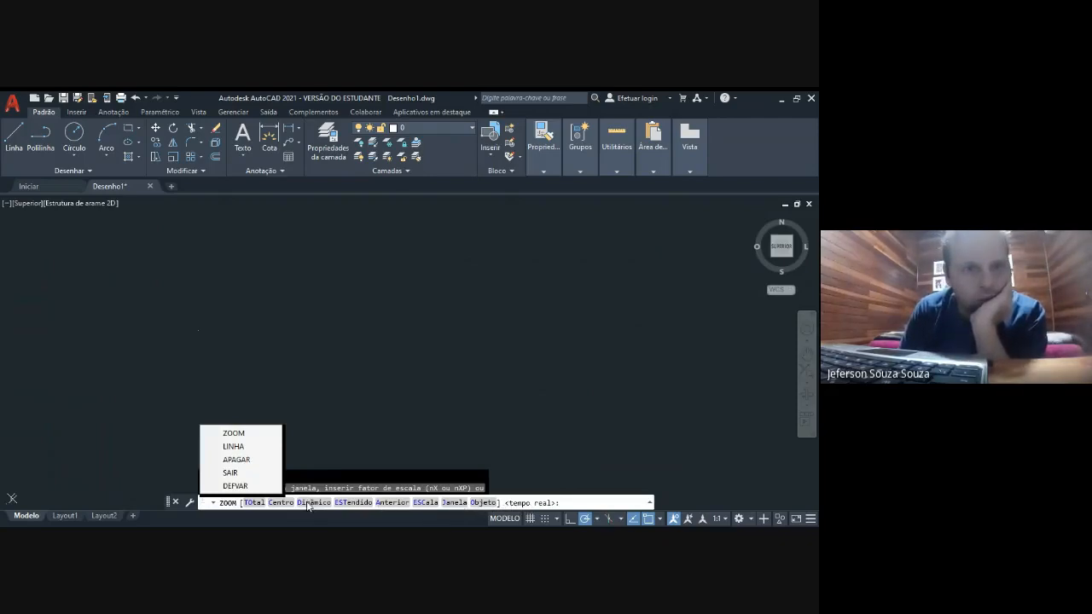
pyautogui.click(253, 503)
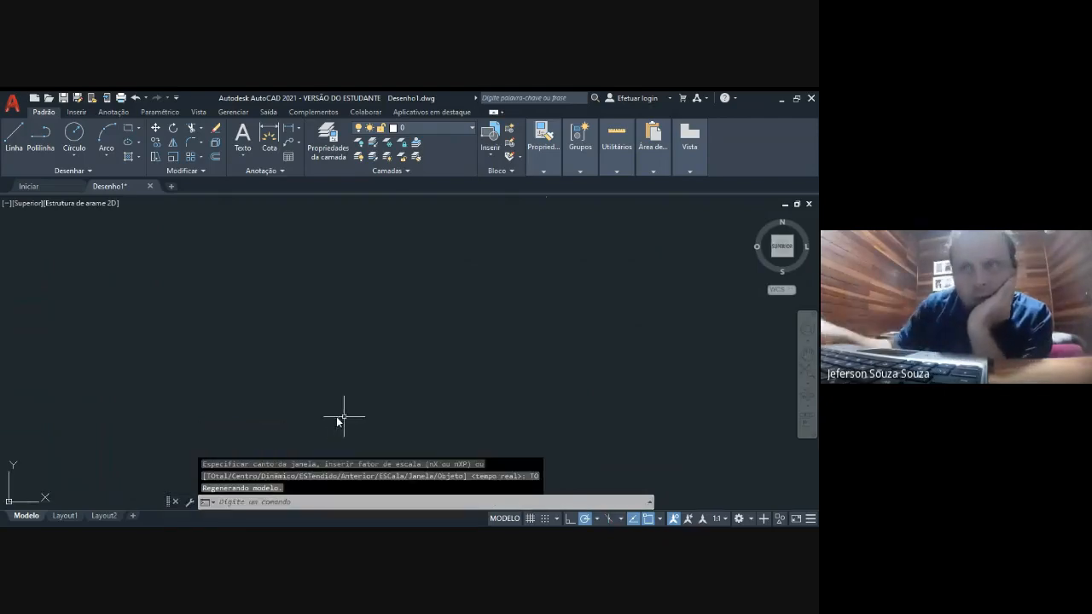
pyautogui.scroll(-5, 550, 258)
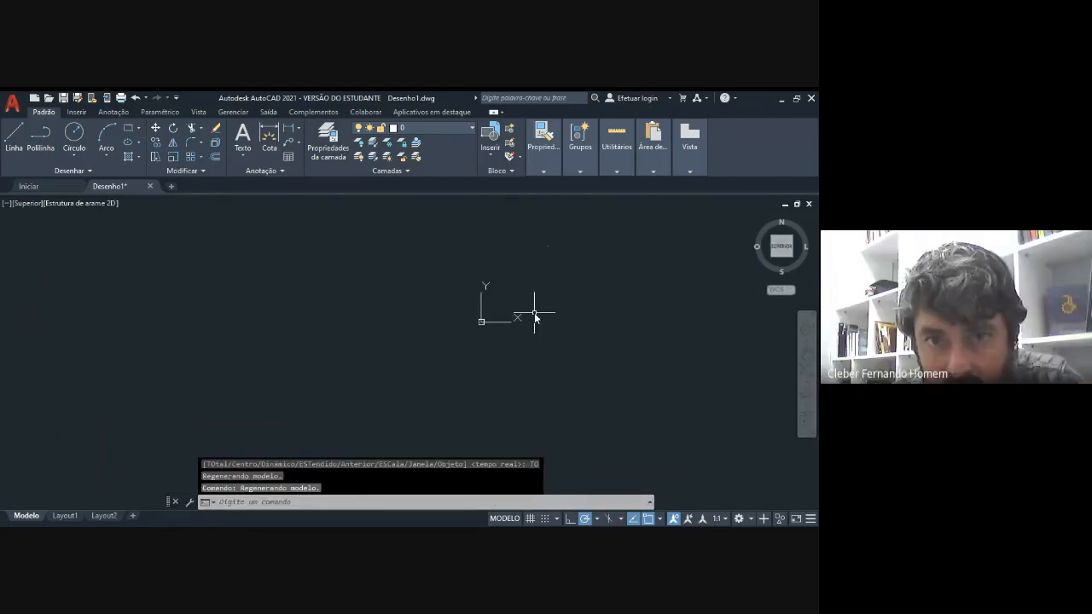
pyautogui.press('Return')
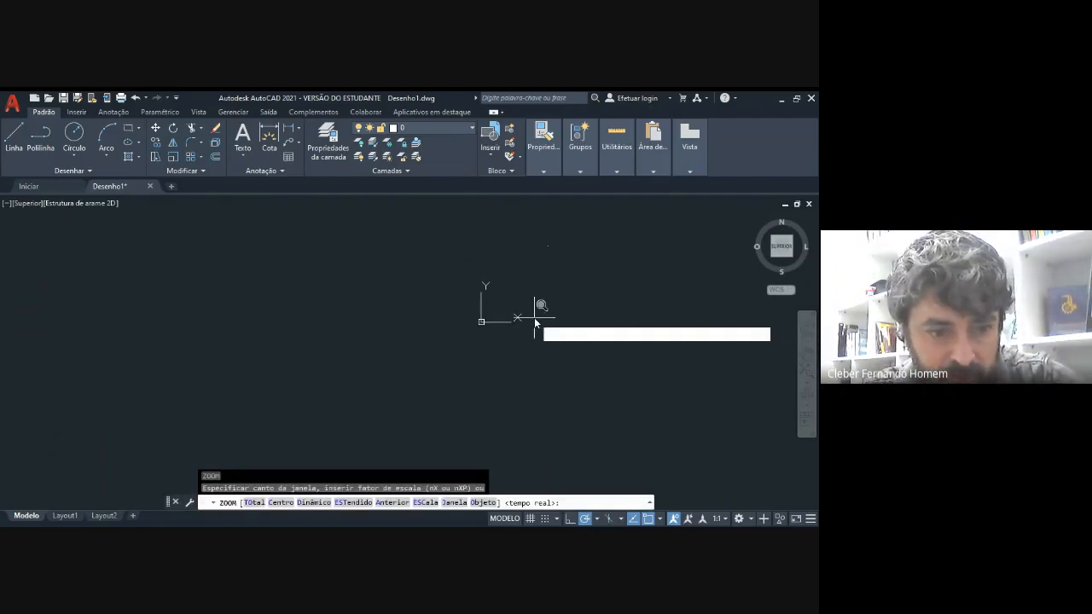
pyautogui.press('Escape')
pyautogui.press('Return')
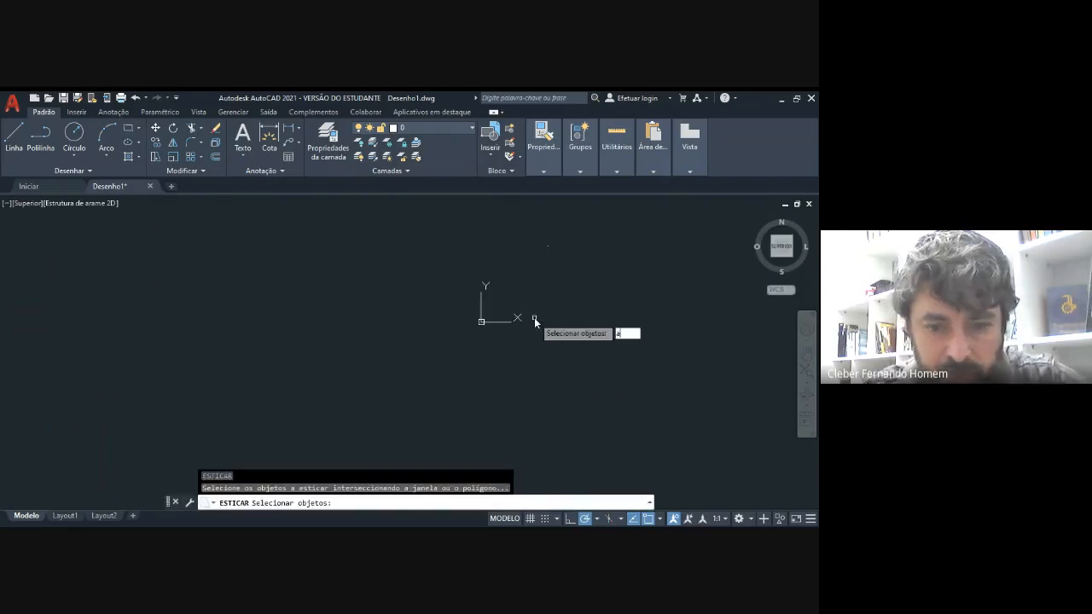
pyautogui.write('all')
pyautogui.press('Return')
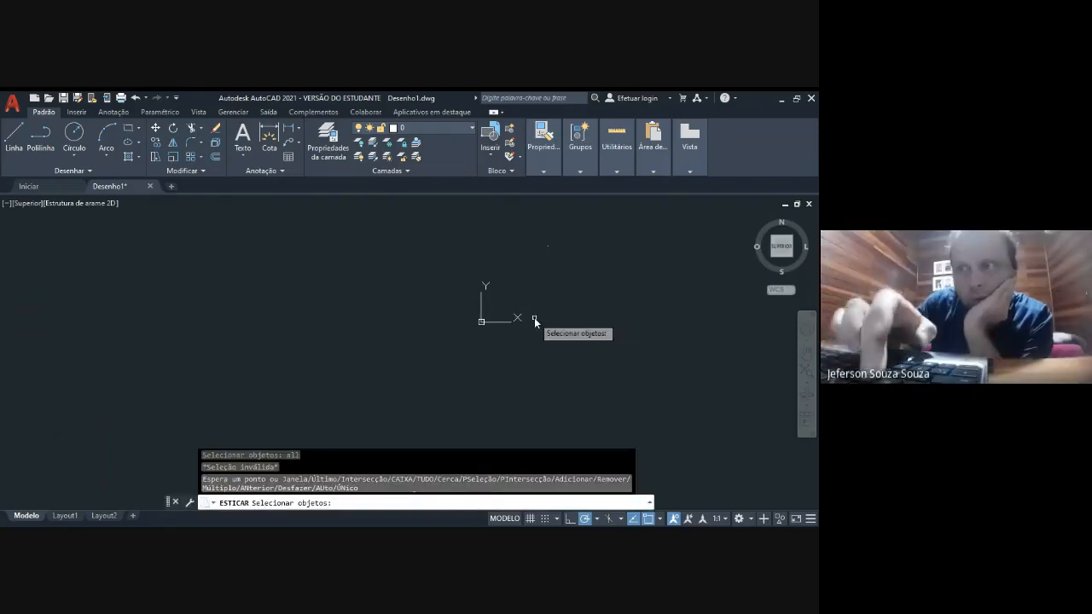
pyautogui.press('Escape')
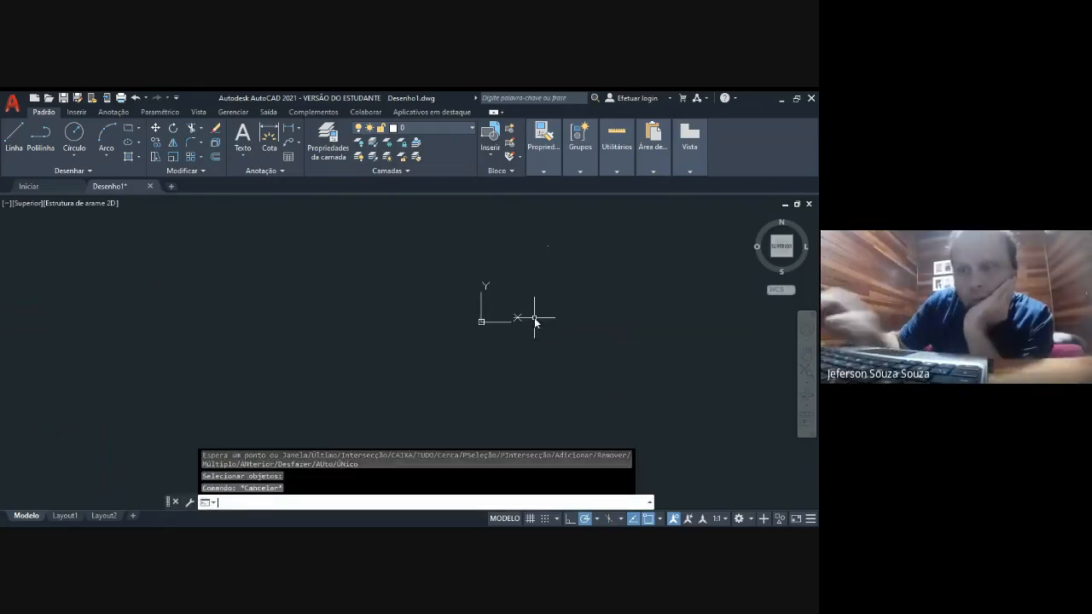
pyautogui.press('Return')
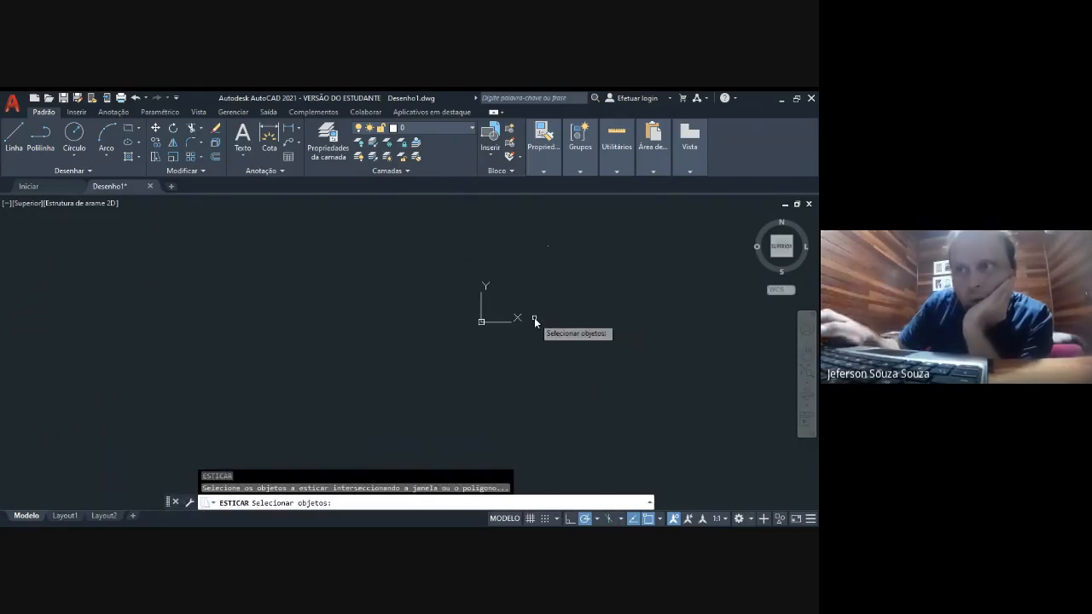
pyautogui.write('t')
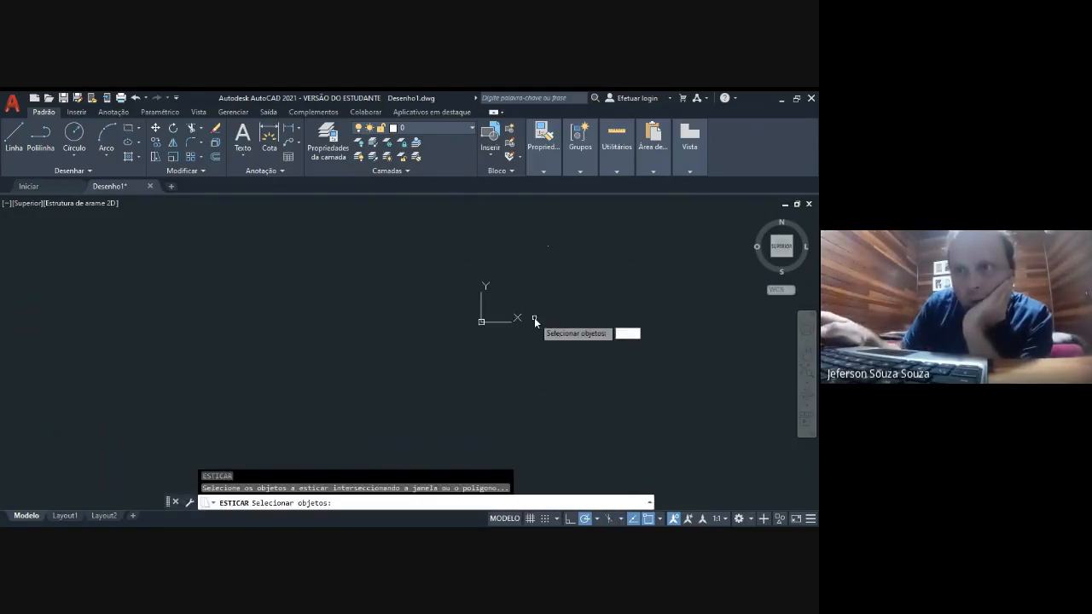
pyautogui.scroll(-2, 606, 370)
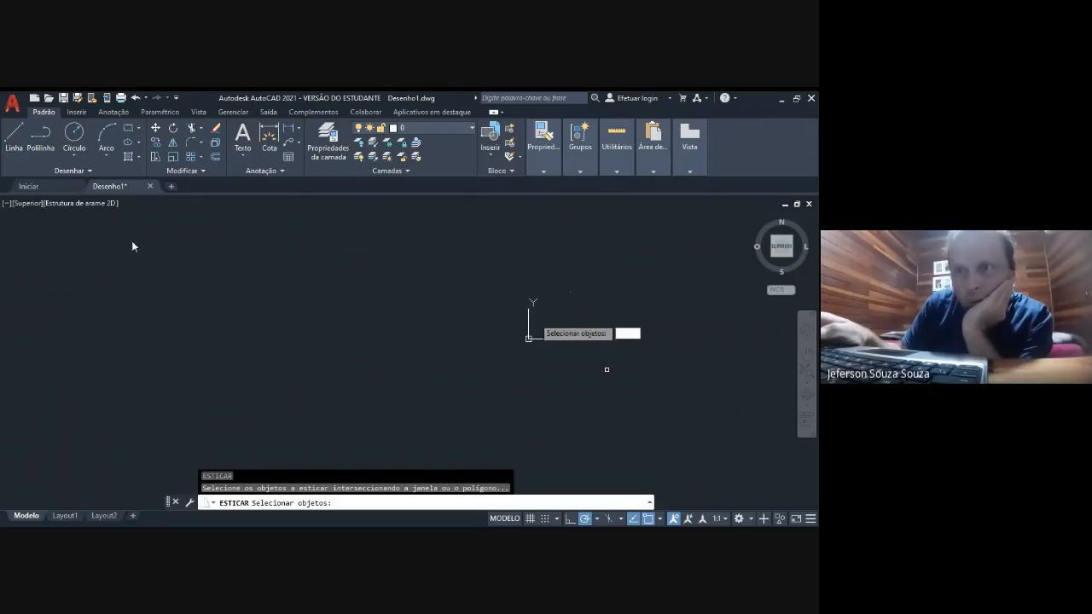
pyautogui.click(562, 268)
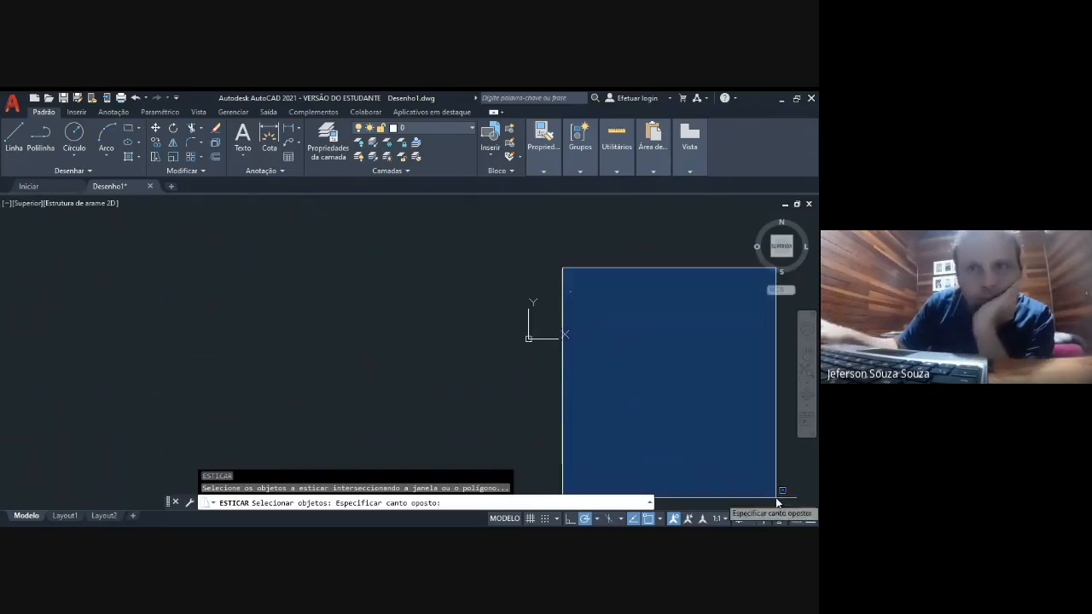
pyautogui.click(698, 454)
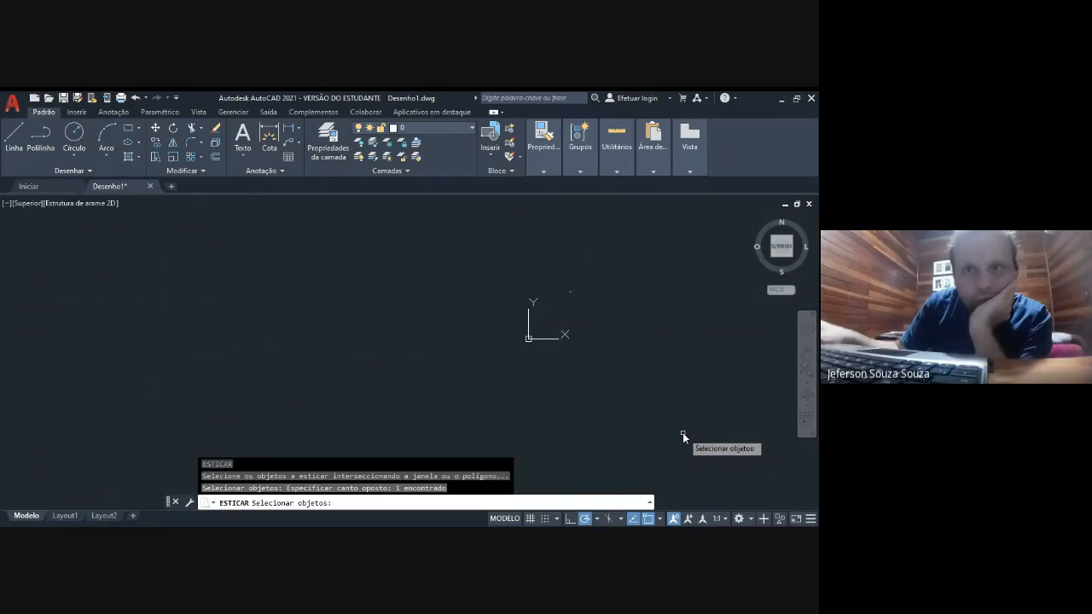
pyautogui.press('Return')
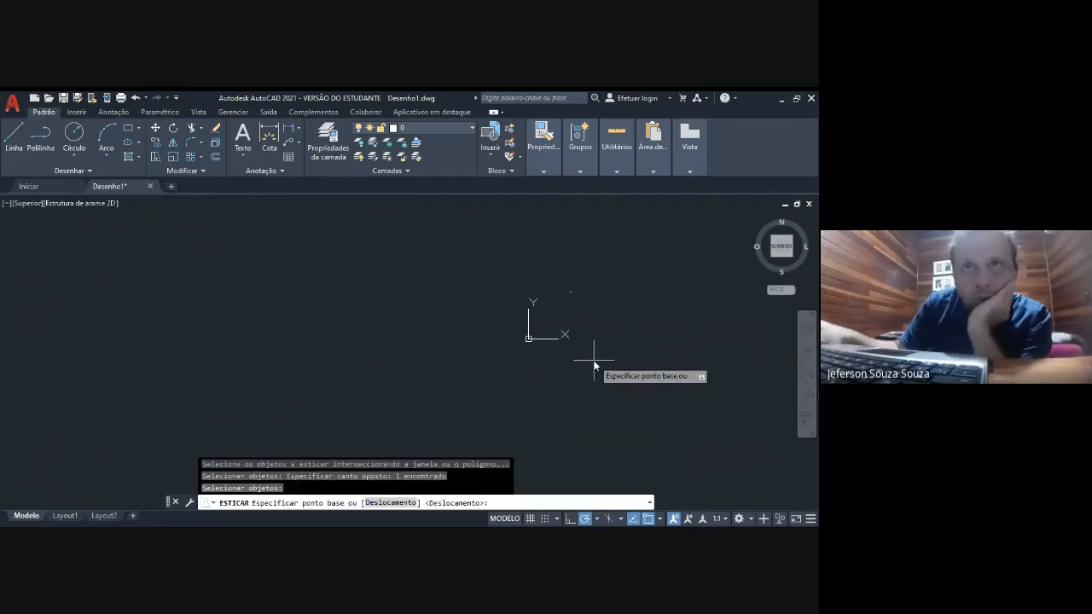
pyautogui.press('Escape')
# Erase the tiny line near the origin by enclosing it in a selection window
pyautogui.click(567, 271)
pyautogui.click(588, 324)
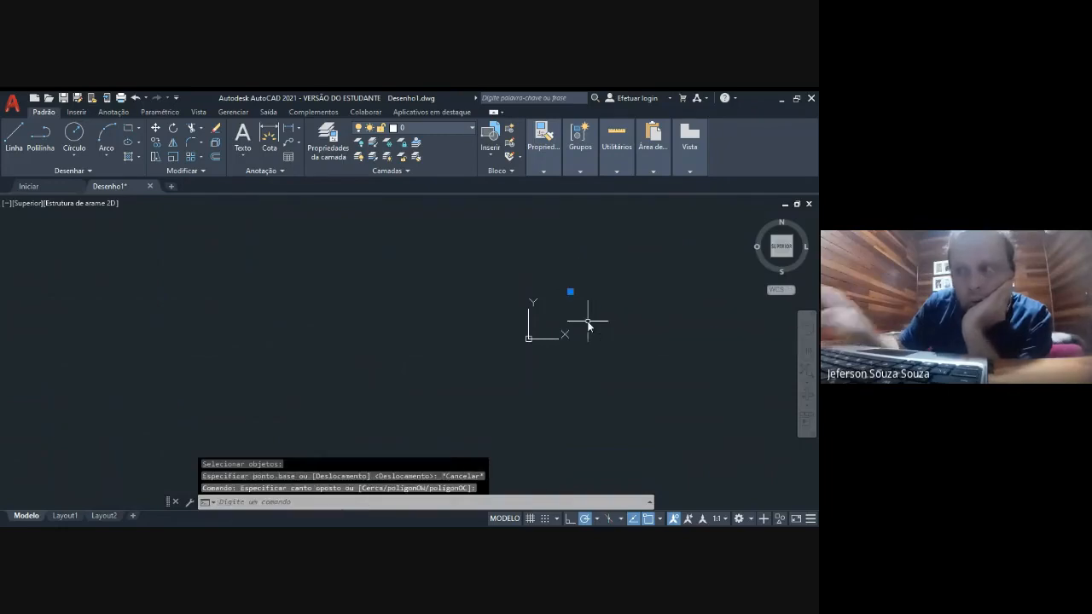
pyautogui.press('Delete')
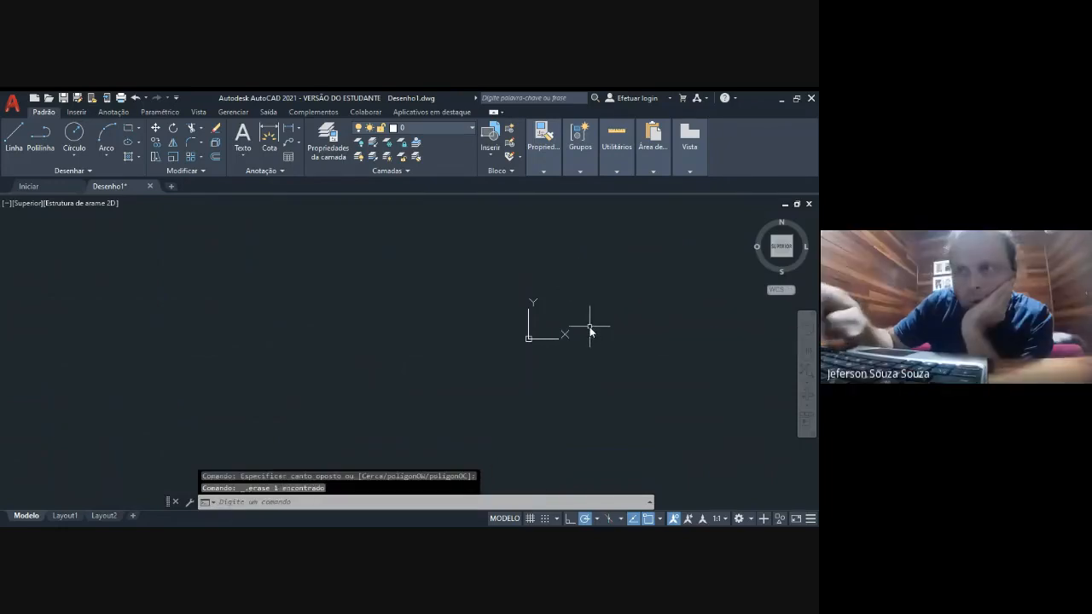
# Reset the view of the emptied drawing to its limits with the Zoom command's TOtal option
pyautogui.write('z')
pyautogui.press('Return')
pyautogui.write('to')
pyautogui.press('Return')
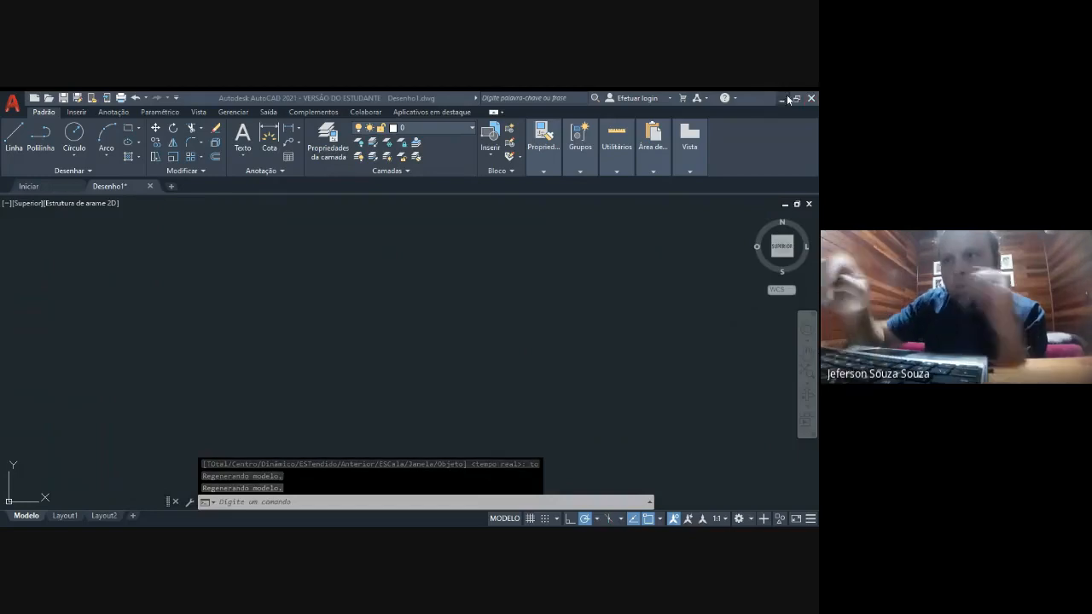
pyautogui.click(743, 97)
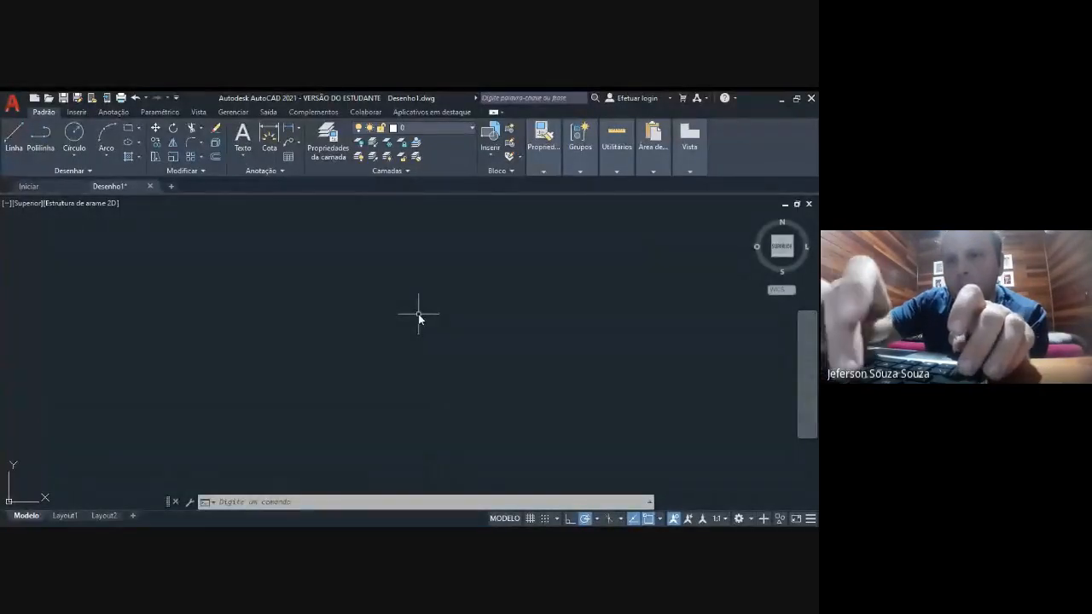
# Draw a horizontal line 10 units long from a free point in the lower part of the drawing area
pyautogui.write('l')
pyautogui.press('Return')
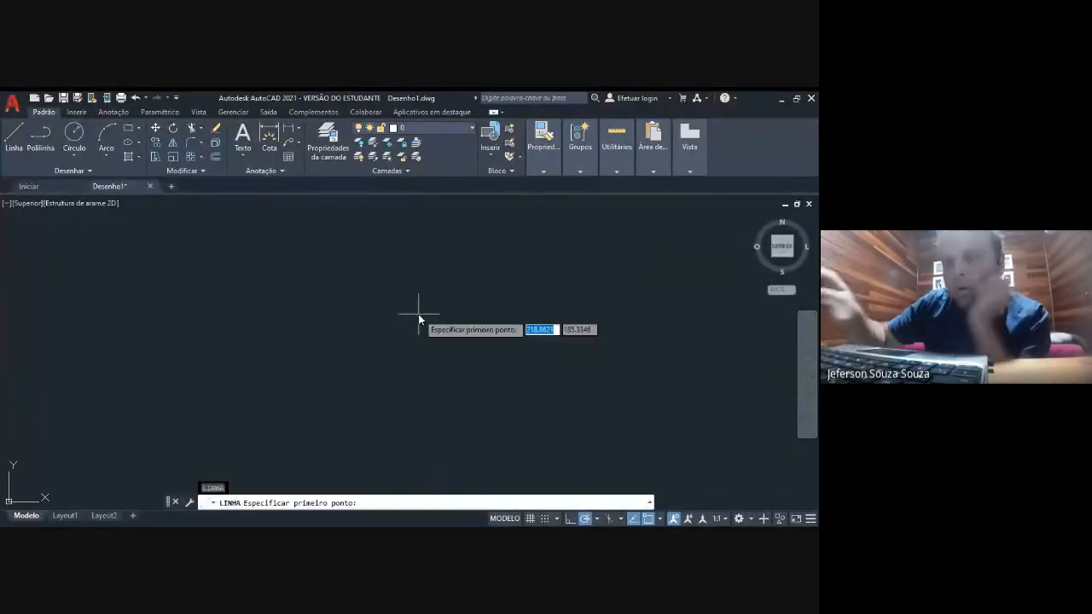
pyautogui.click(220, 362)
pyautogui.write('1')
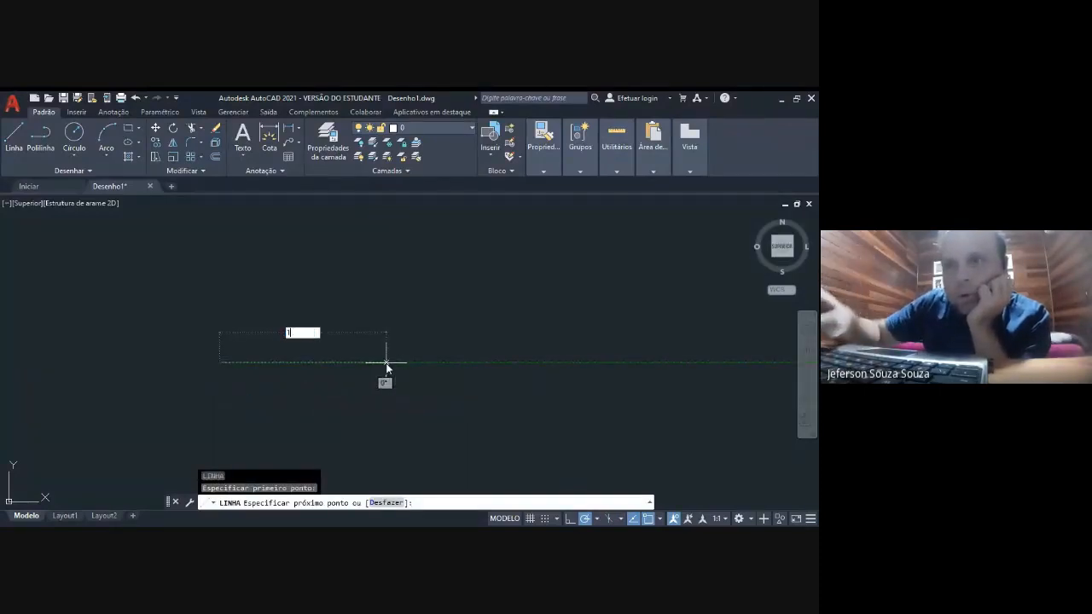
pyautogui.write('0')
pyautogui.press('Return')
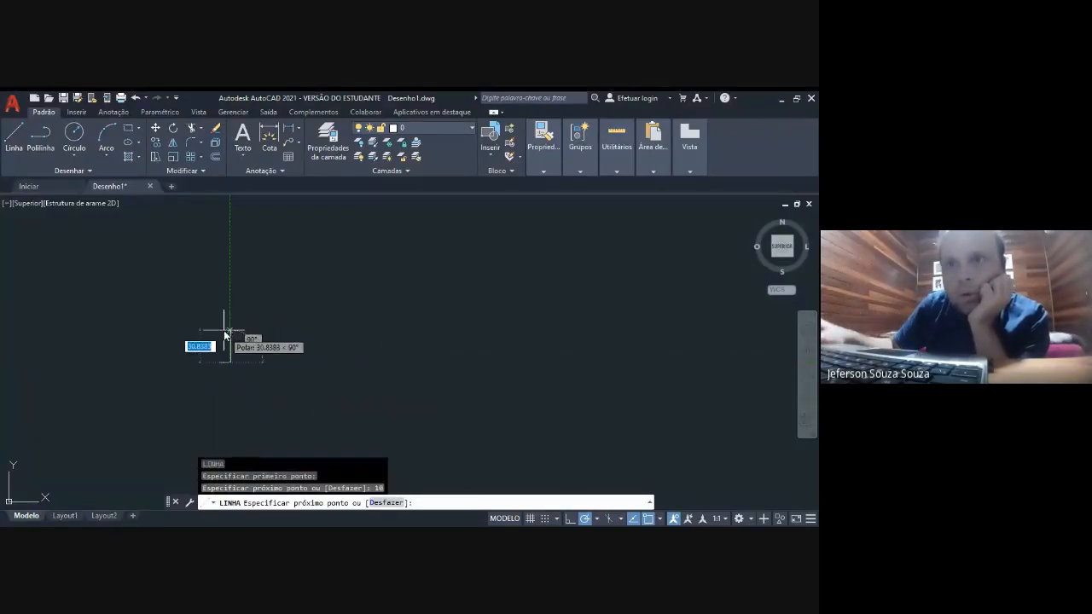
# Examine the new 10-unit line at closer magnification and end the Line command
pyautogui.scroll(3, 227, 379)
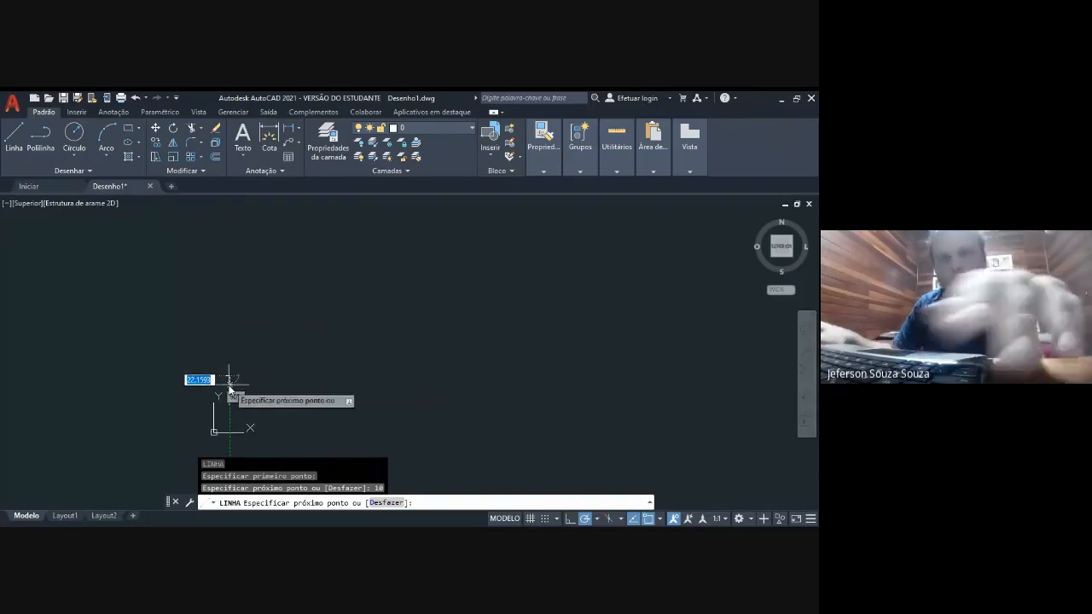
pyautogui.scroll(5, 258, 398)
pyautogui.moveTo(121, 294); pyautogui.dragTo(395, 402, button='middle')
pyautogui.scroll(5, 395, 400)
pyautogui.moveTo(254, 315); pyautogui.dragTo(393, 364, button='middle')
pyautogui.scroll(2, 396, 364)
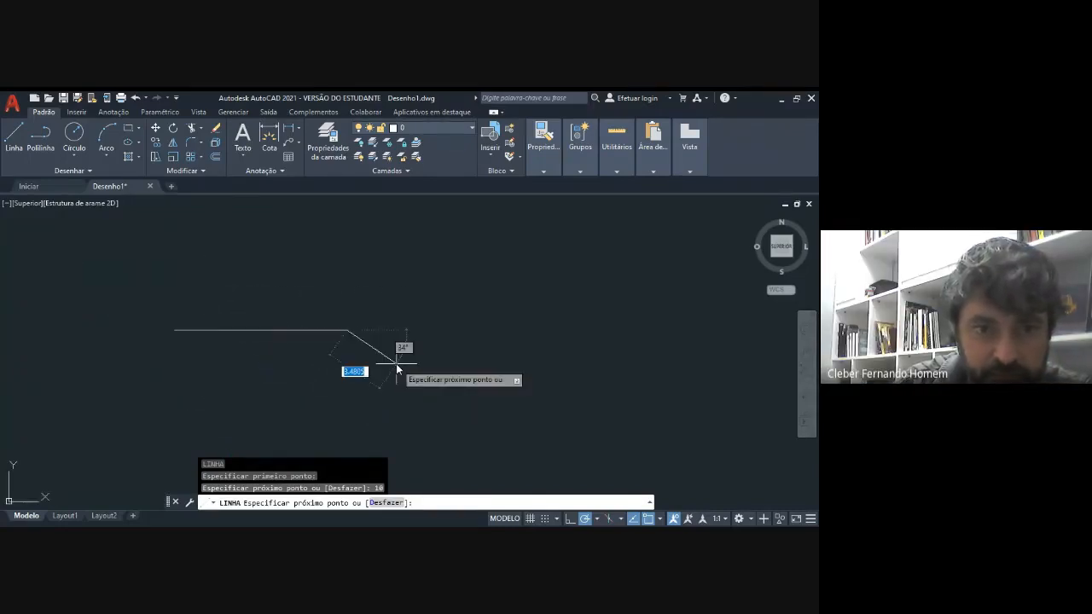
pyautogui.scroll(2, 395, 365)
pyautogui.moveTo(268, 355); pyautogui.dragTo(384, 366, button='middle')
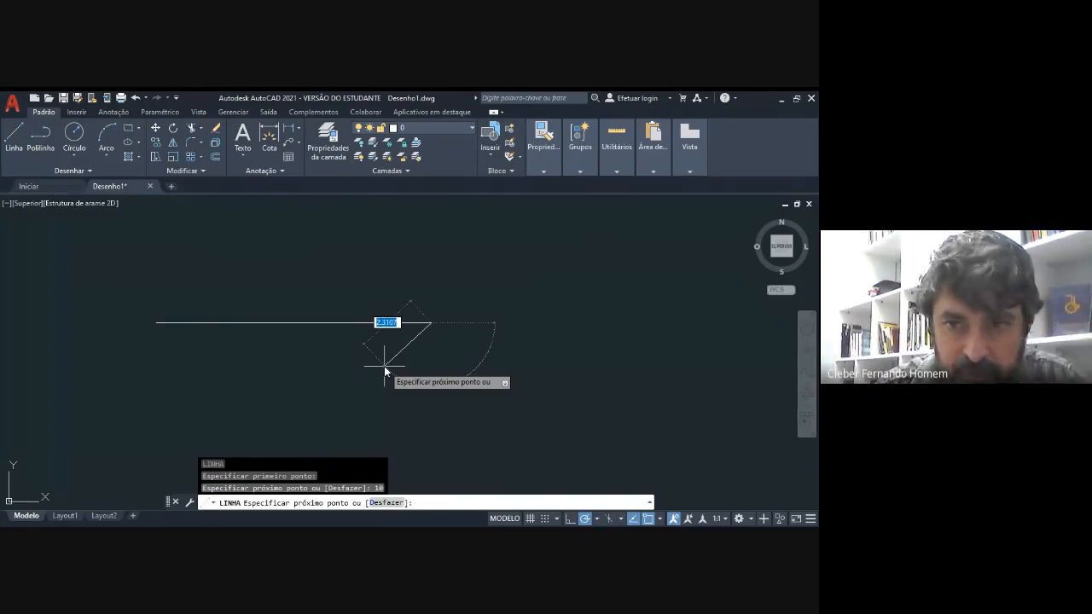
pyautogui.press('Return')
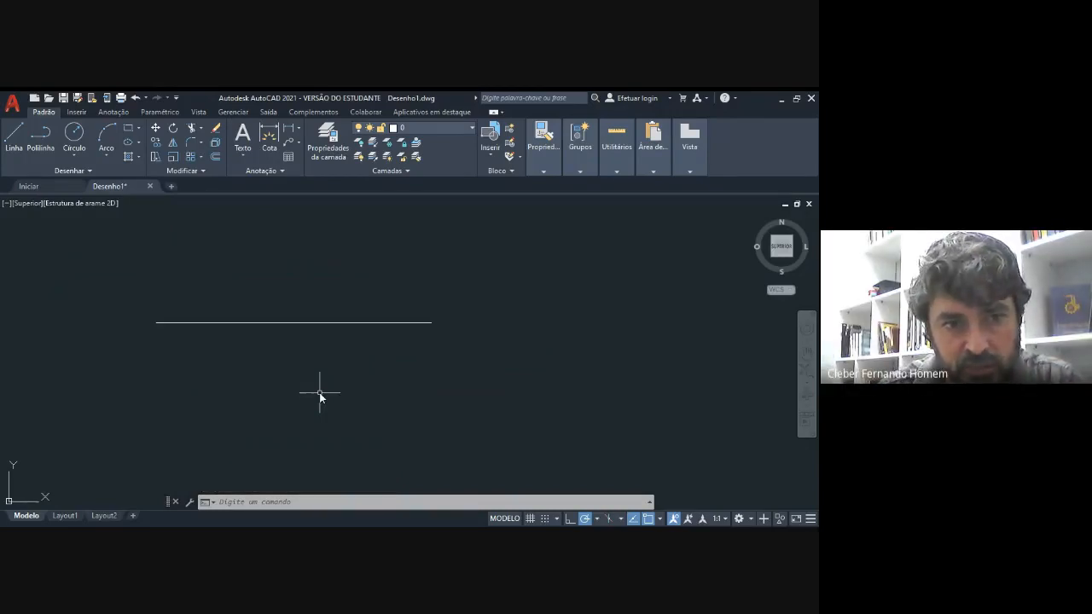
# Erase the horizontal 10-unit line
pyautogui.click(241, 323)
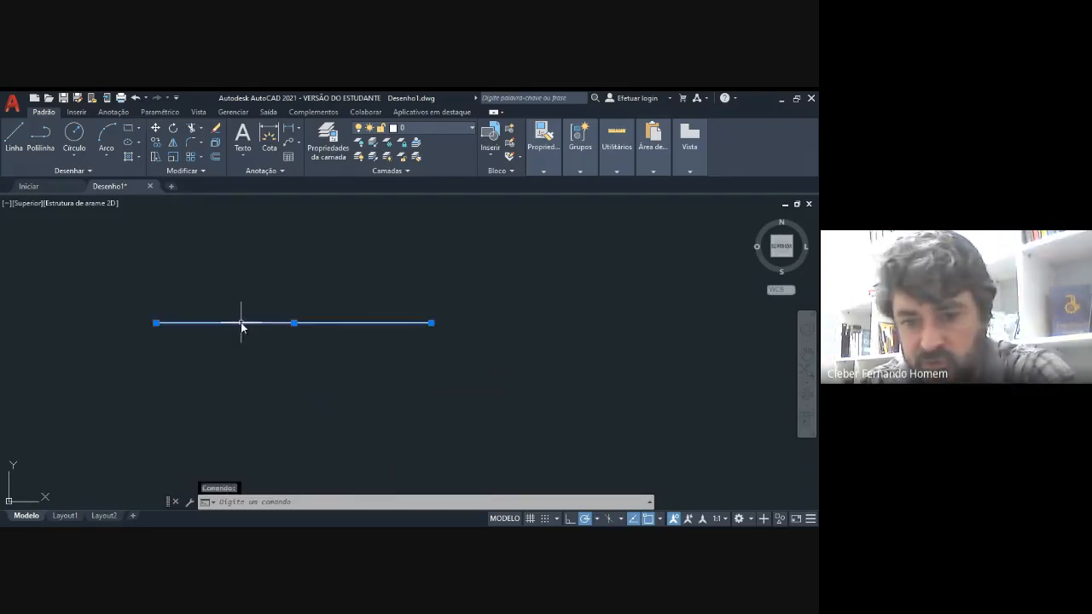
pyautogui.press('Delete')
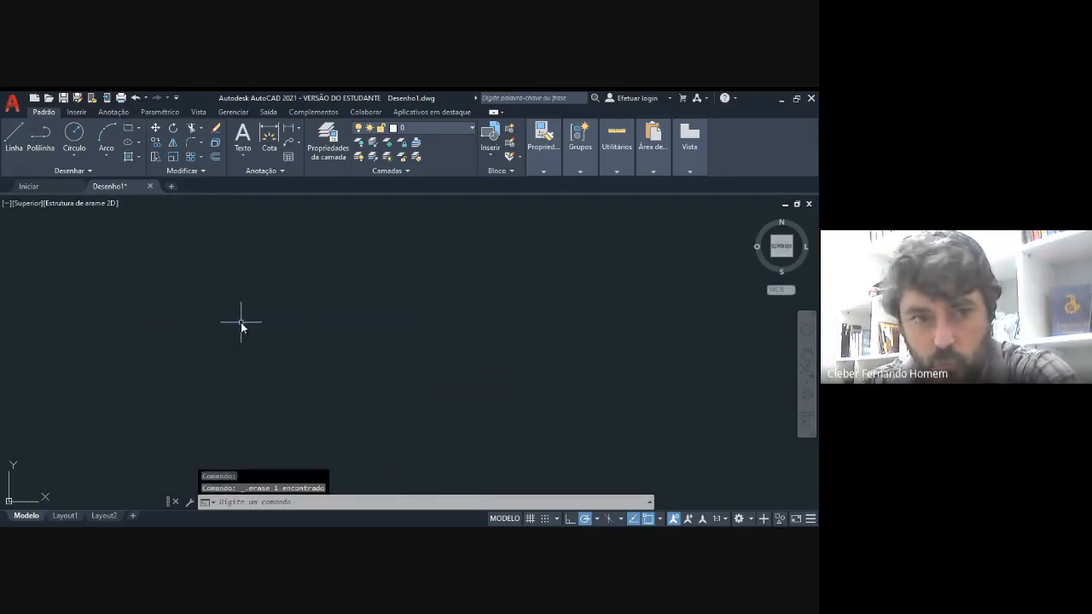
# Start a line at a free point in the empty drawing and enter relative coordinates 0,0 as its next point
pyautogui.click(15, 136)
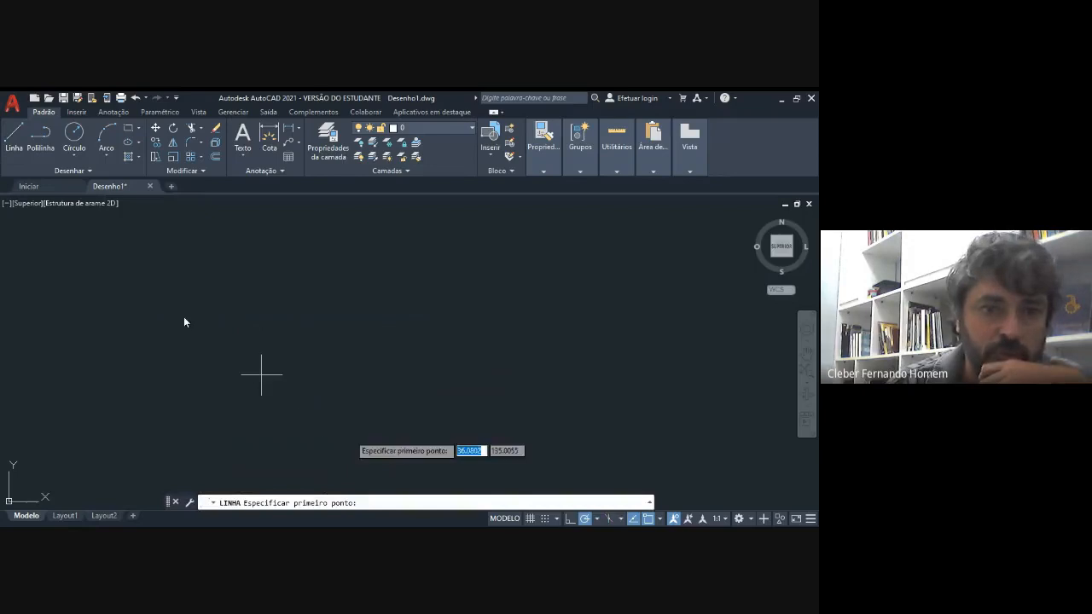
pyautogui.click(259, 337)
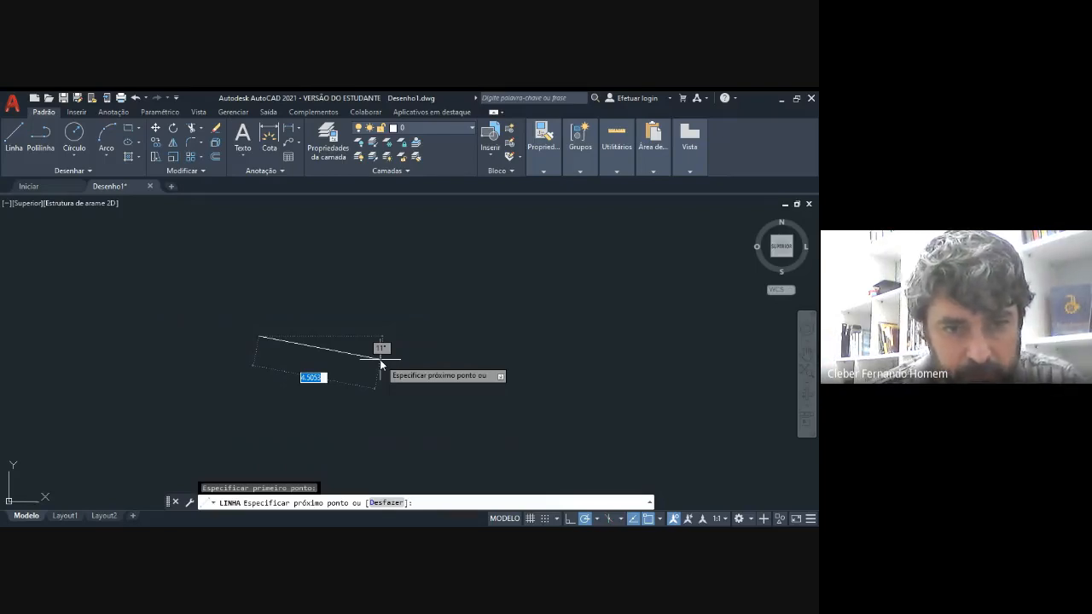
pyautogui.write('0')
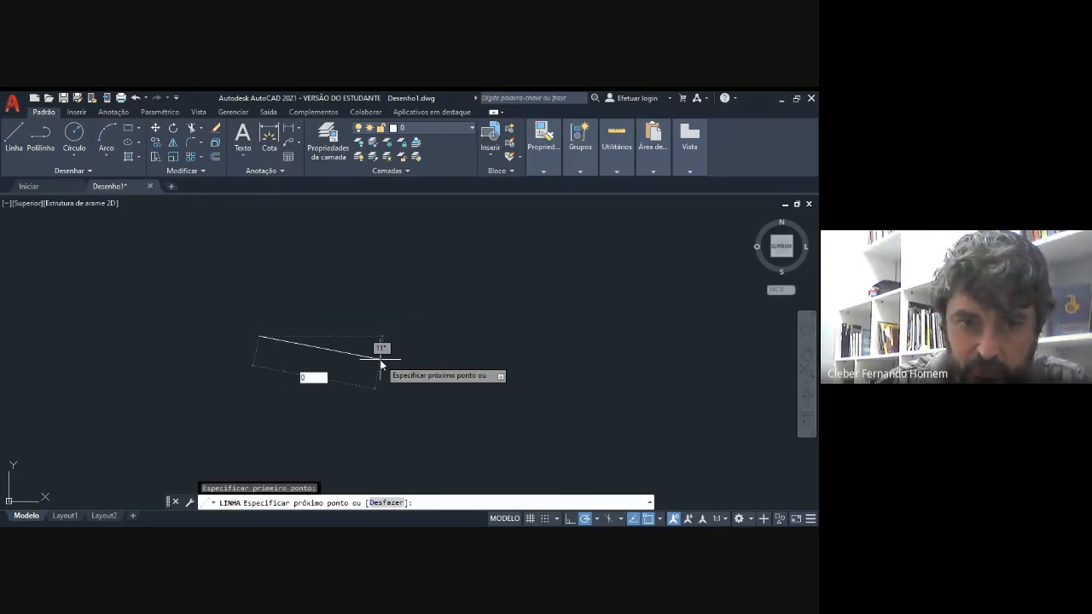
pyautogui.press('Tab')
pyautogui.write('0')
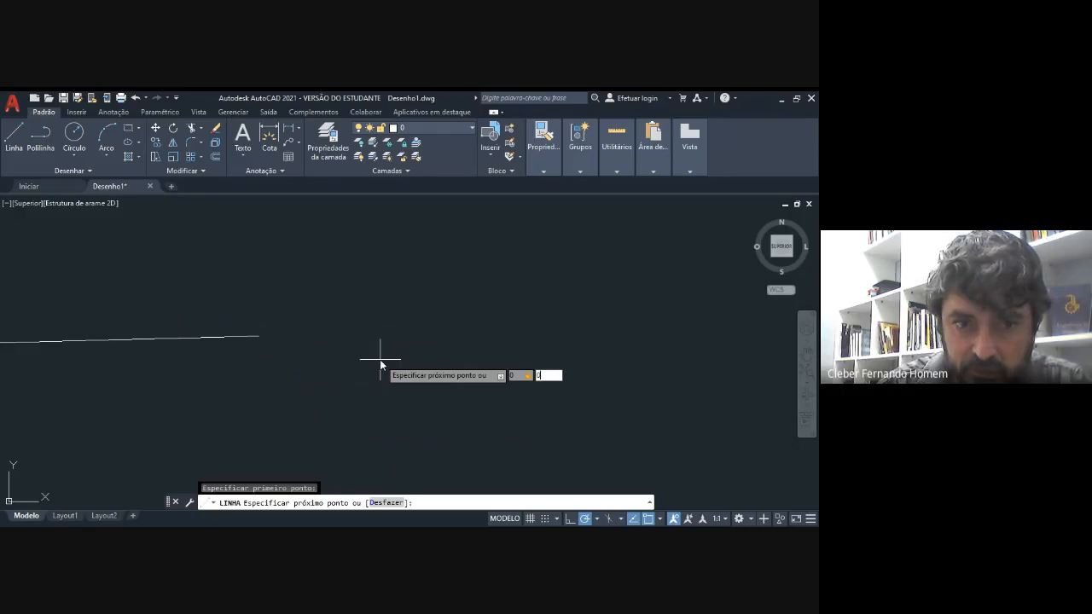
pyautogui.press('Return')
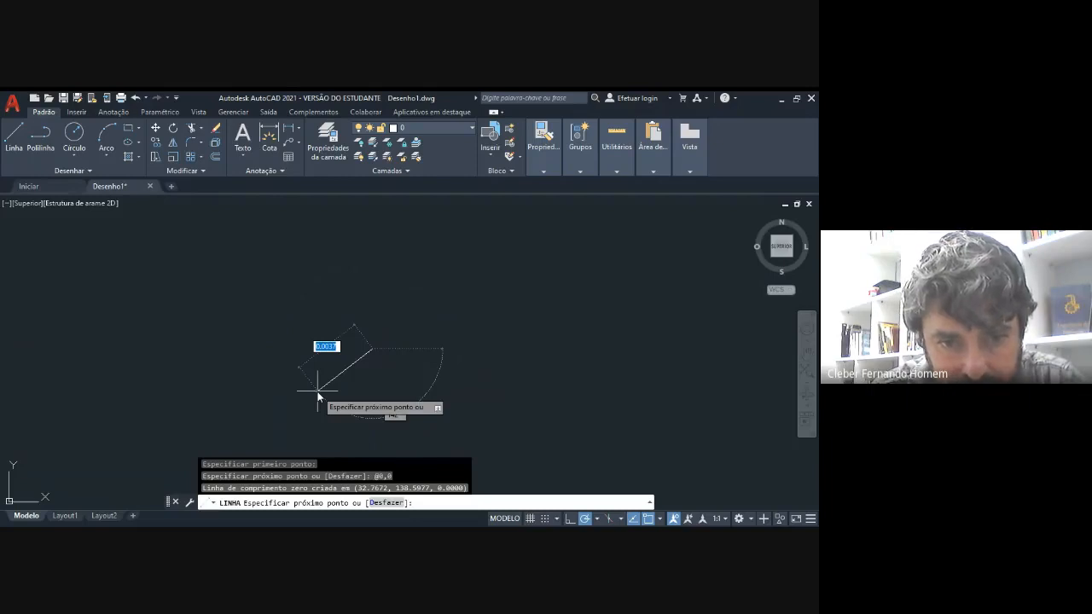
# Continue the line to the drawing origin using absolute coordinates 0,0
pyautogui.scroll(5, 317, 394)
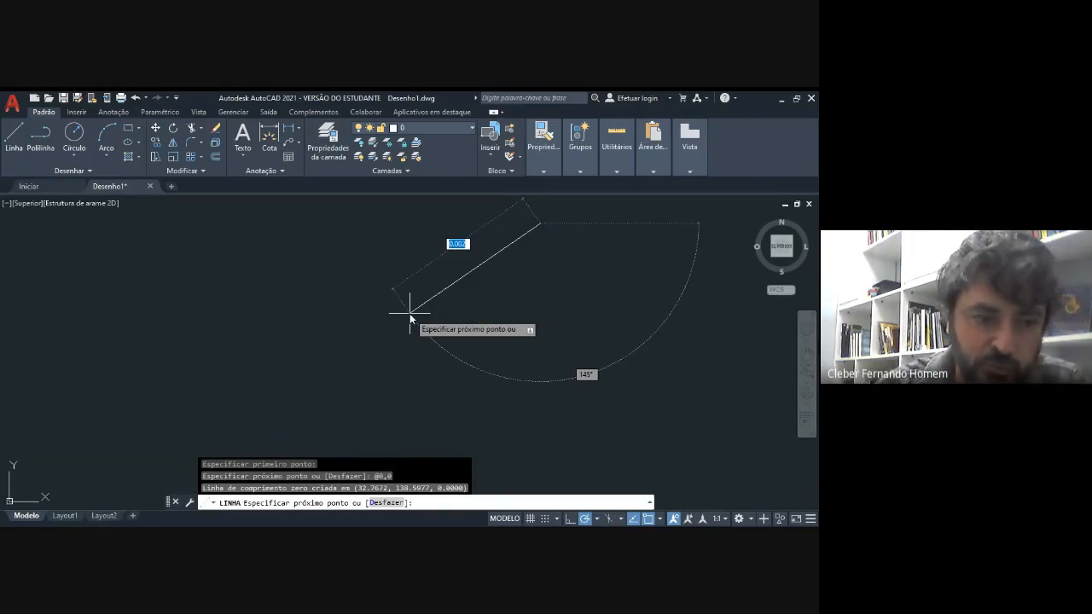
pyautogui.press('F8')
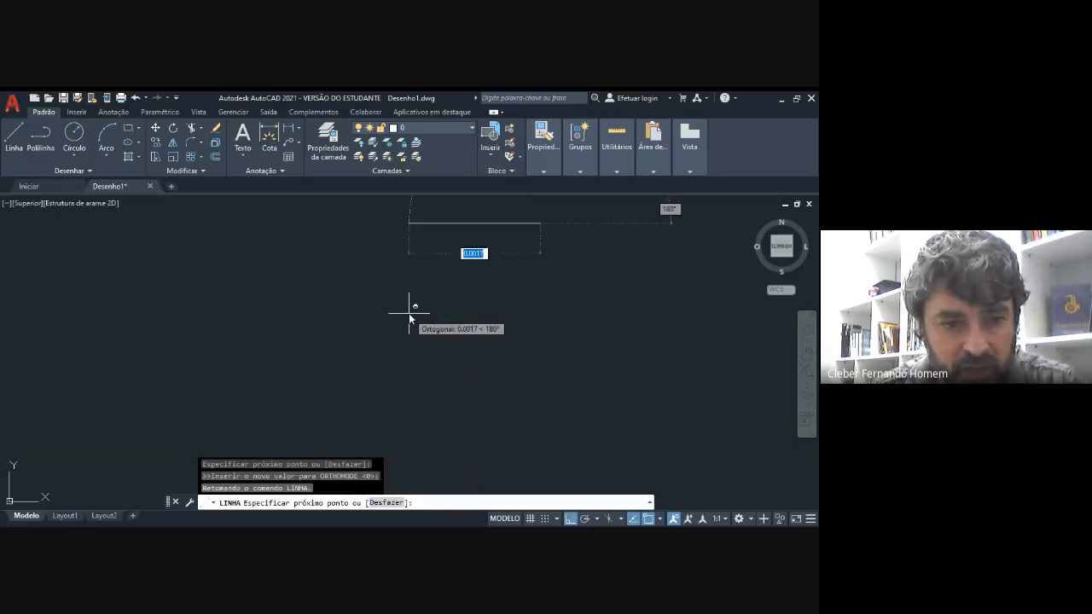
pyautogui.press('F10')
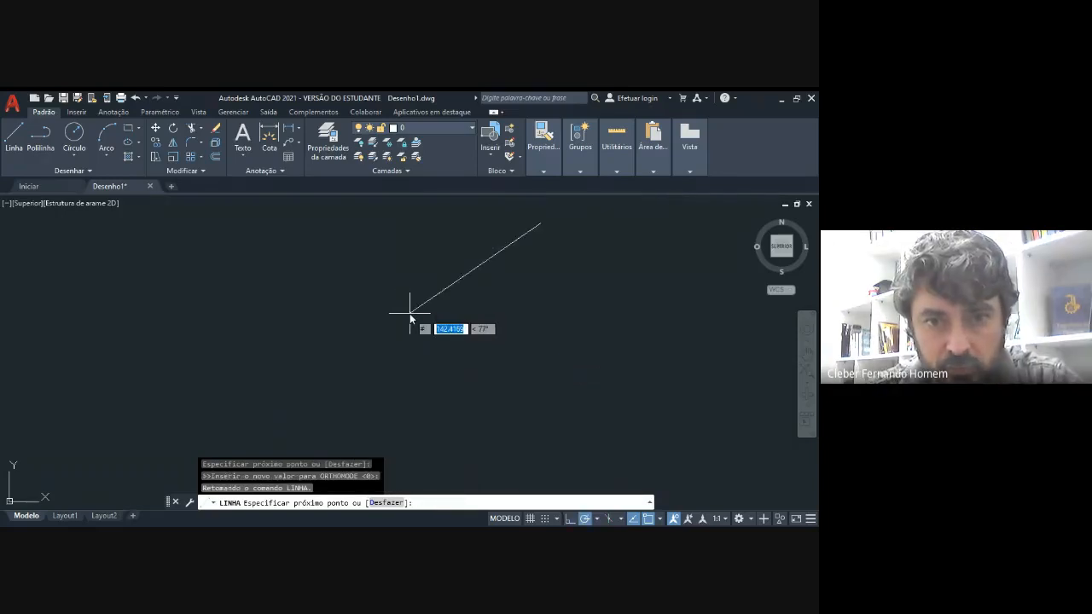
pyautogui.write('0')
pyautogui.press('Tab')
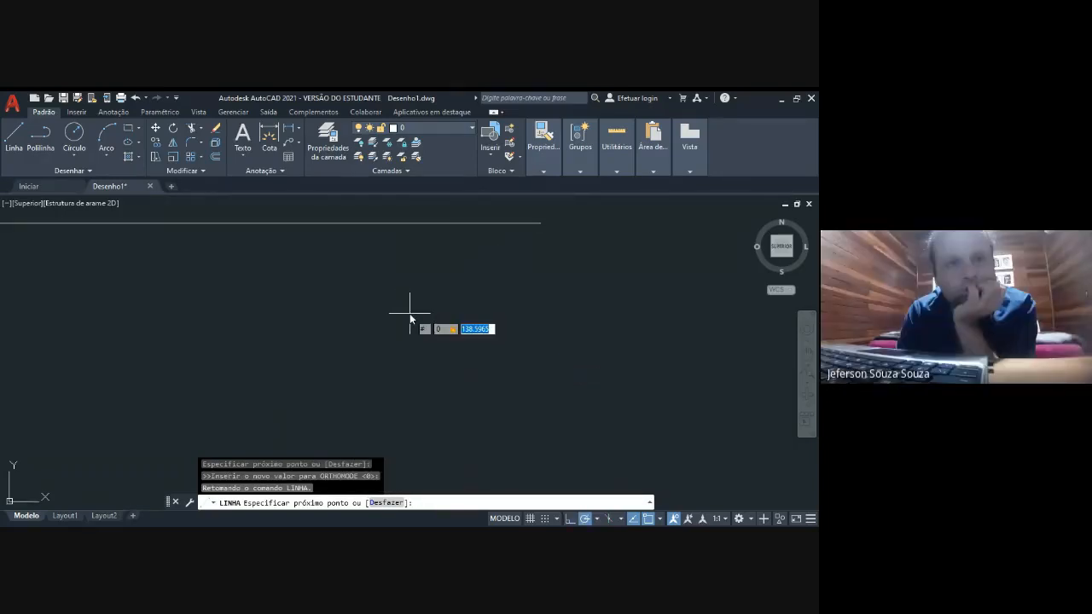
pyautogui.write('0')
pyautogui.press('Return')
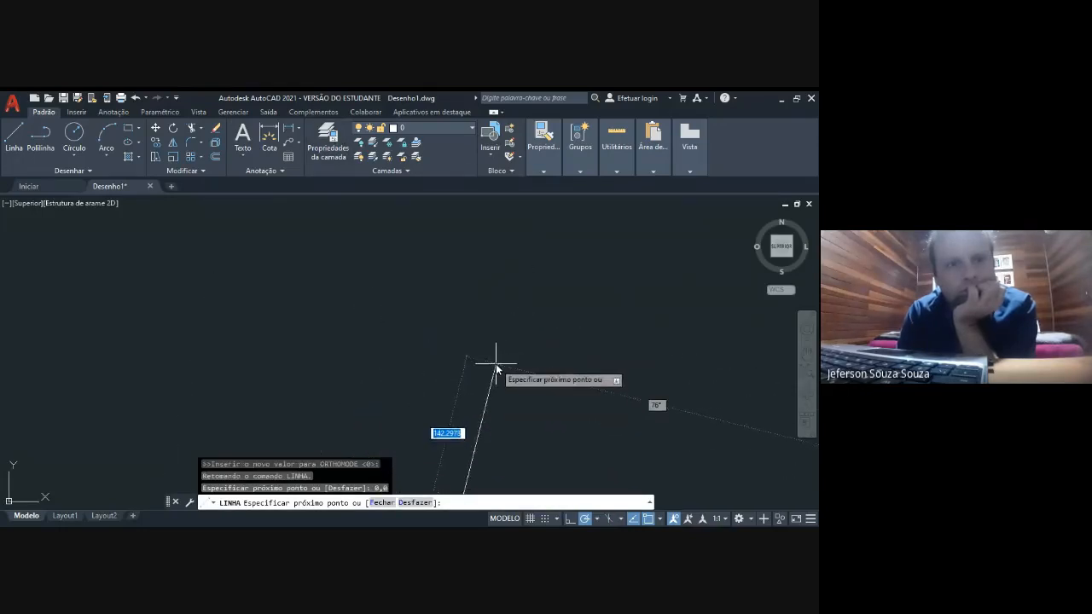
# Add a short diagonal segment from the origin using relative coordinates 10,10
pyautogui.scroll(-4, 495, 330)
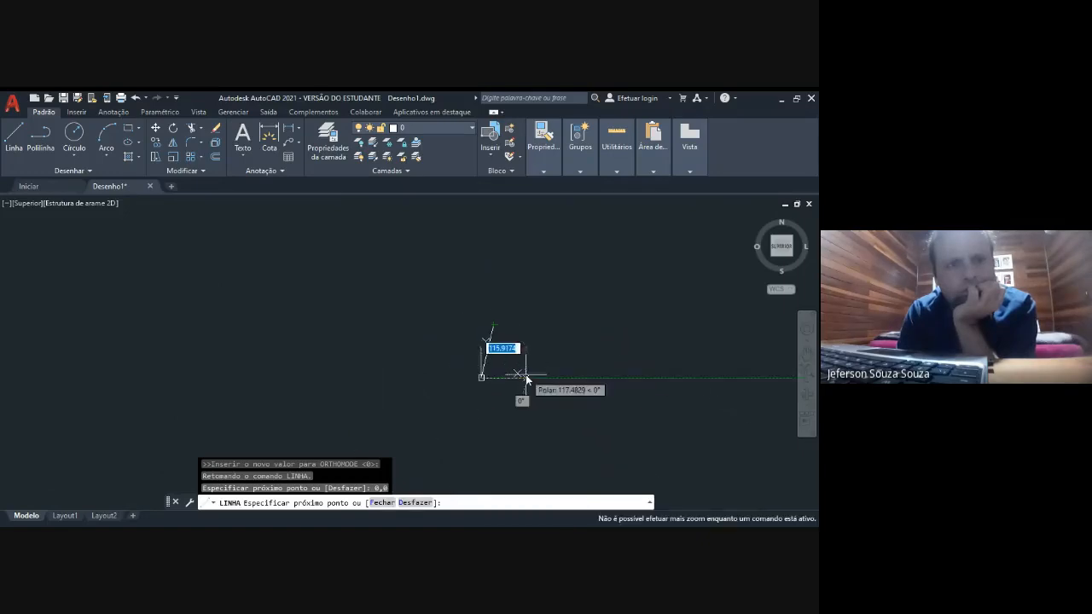
pyautogui.scroll(3, 521, 384)
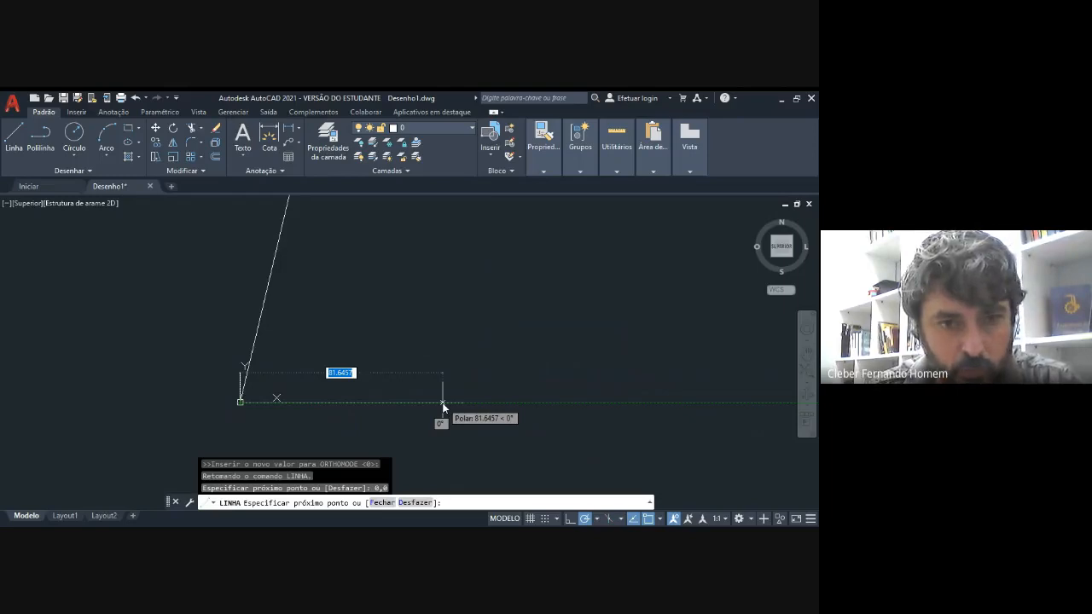
pyautogui.press('F8')
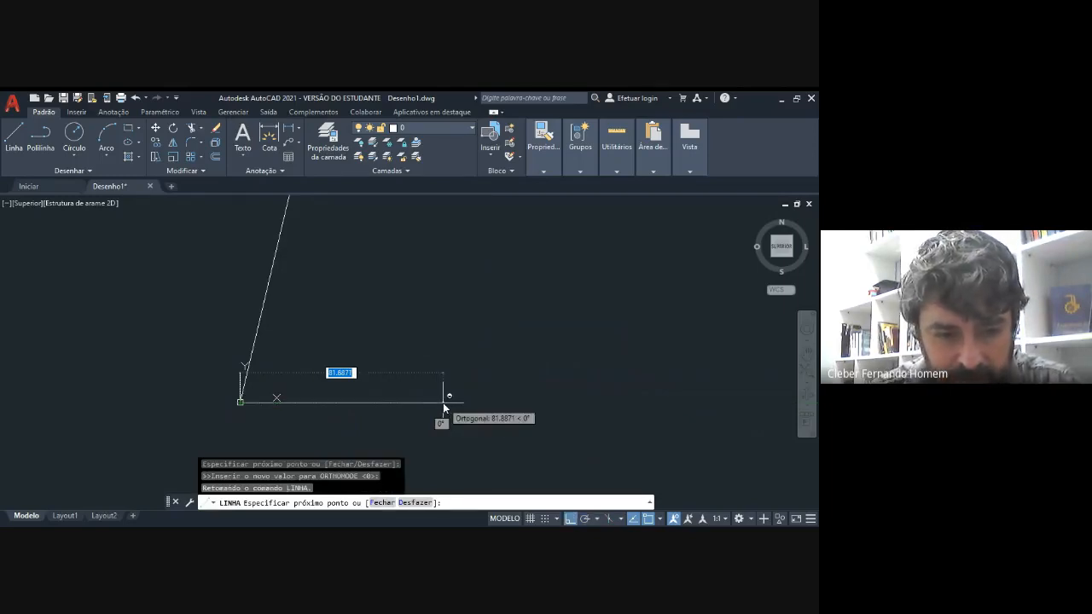
pyautogui.press('F10')
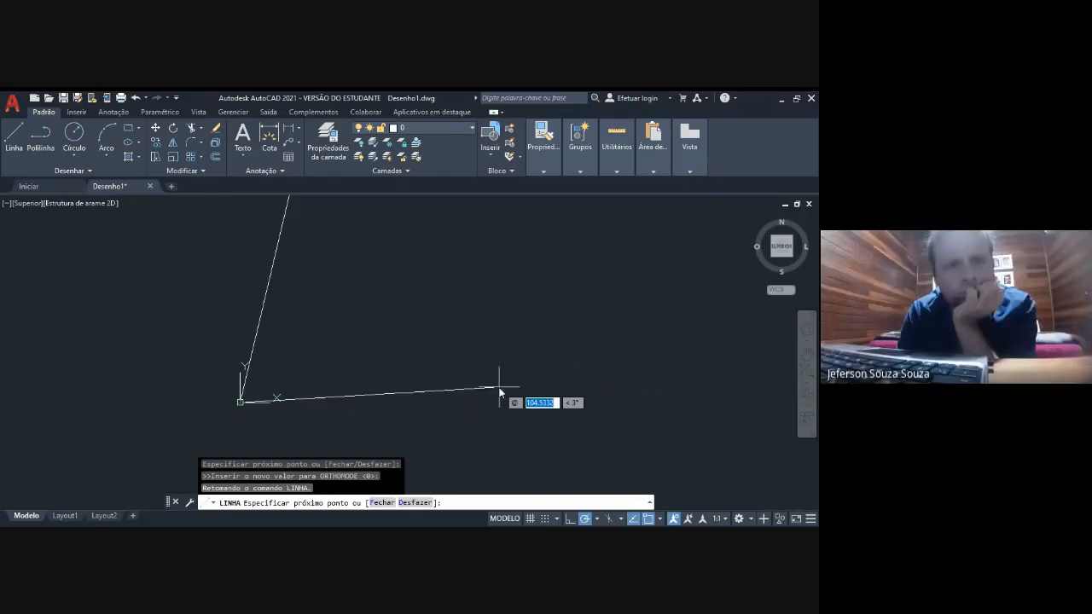
pyautogui.write('10')
pyautogui.press('Tab')
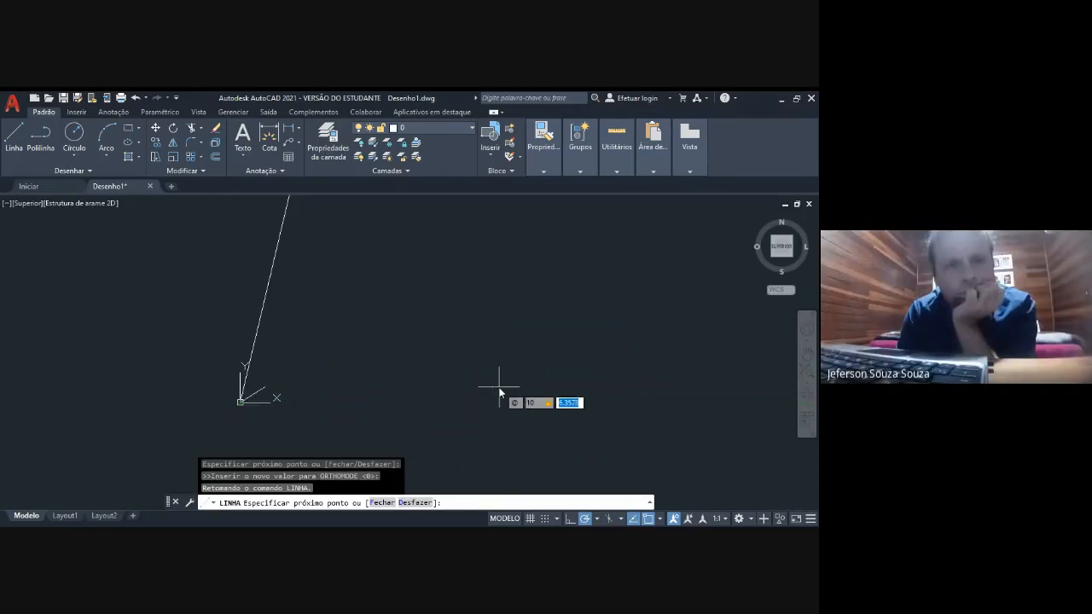
pyautogui.write('10')
pyautogui.press('Return')
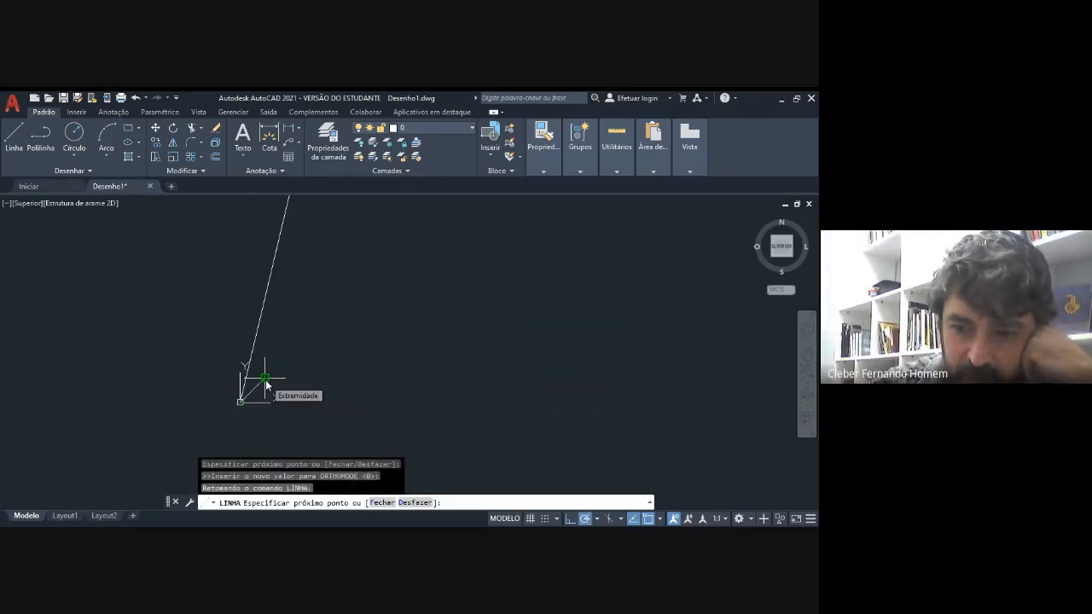
# Add a horizontal segment from the diagonal's end using relative coordinates 50,0
pyautogui.write('50')
pyautogui.press('Tab')
pyautogui.write('0')
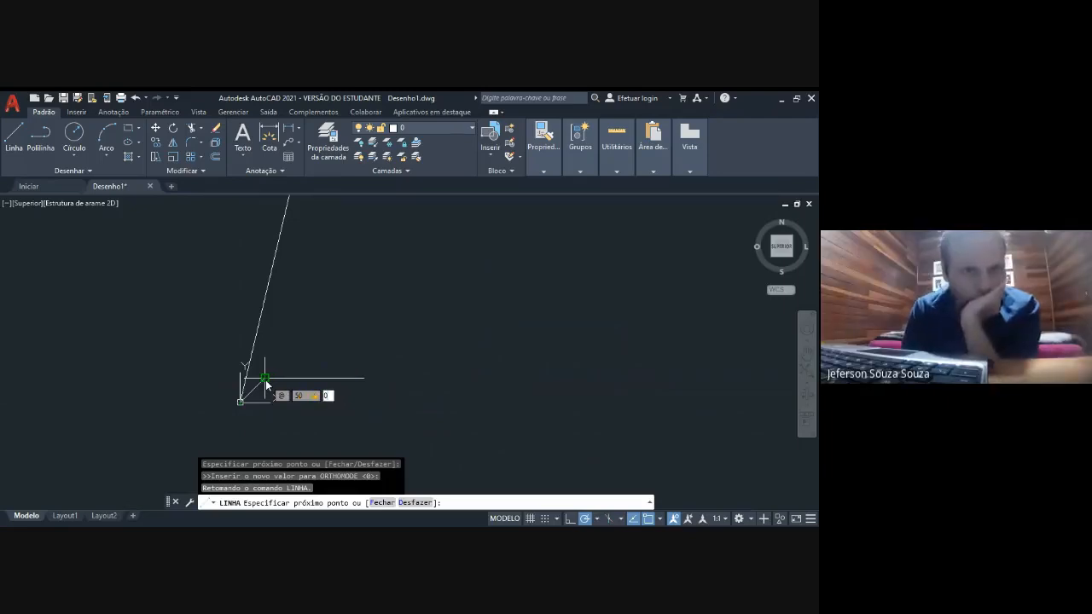
pyautogui.press('Return')
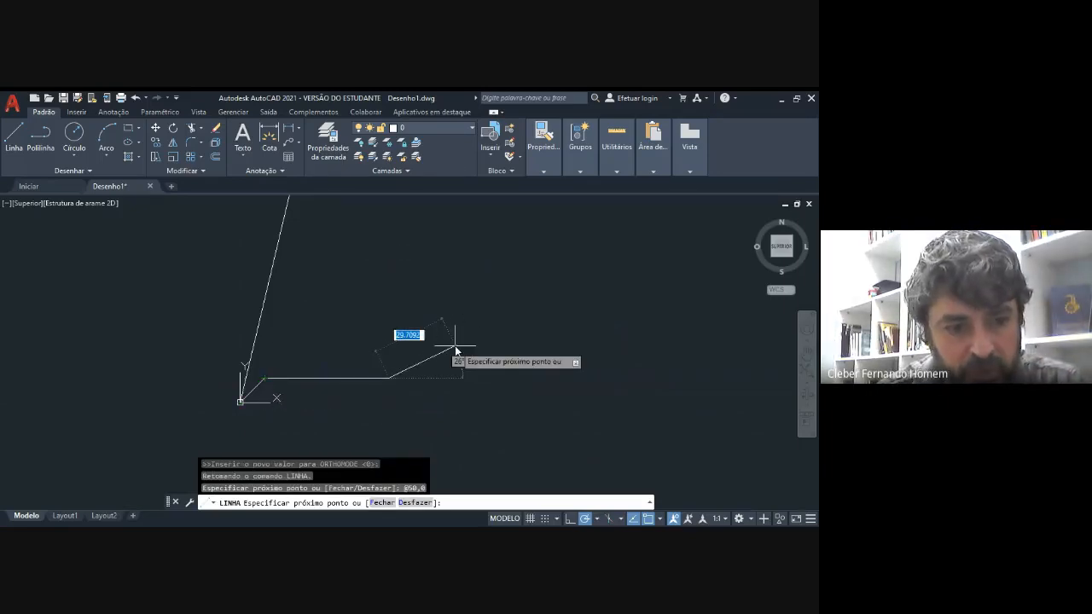
# Bring the line from the end of the upper horizontal segment back to the origin with absolute coordinates 0,0
pyautogui.press('F8')
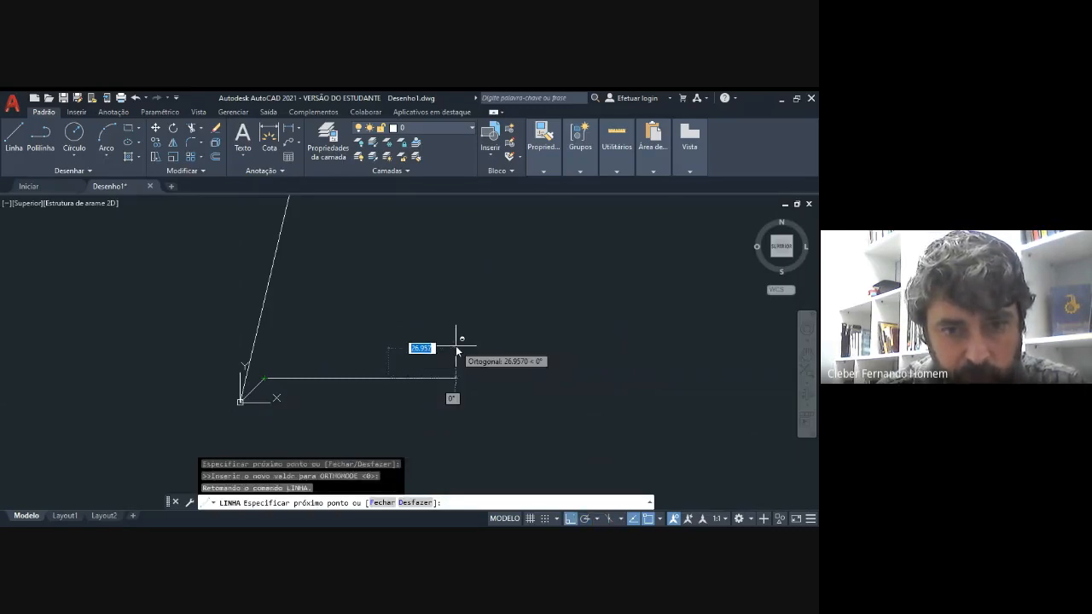
pyautogui.press('F10')
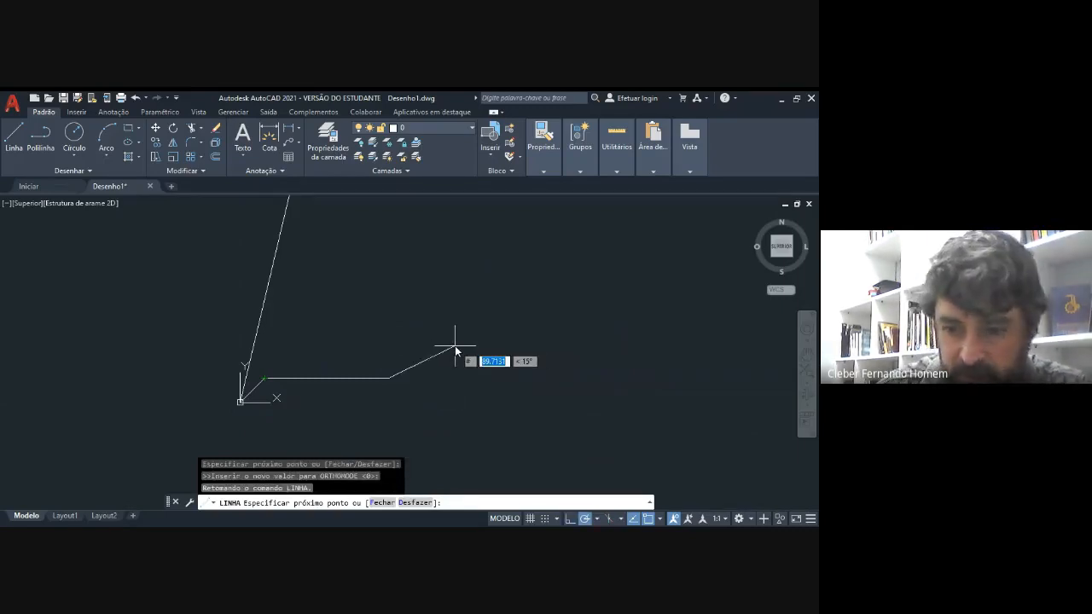
pyautogui.write('0')
pyautogui.press('Tab')
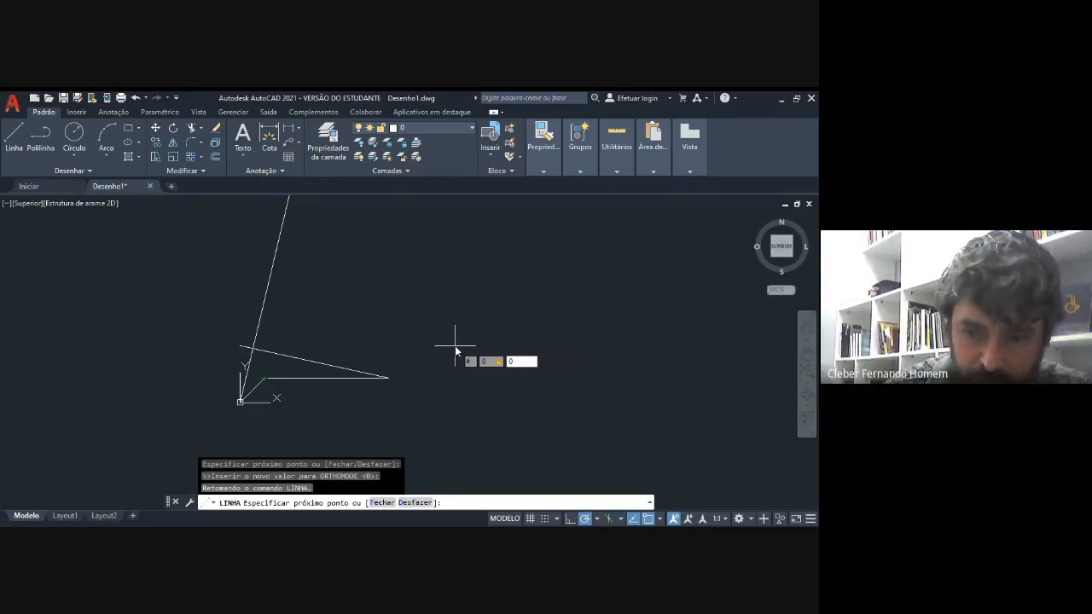
pyautogui.press('Return')
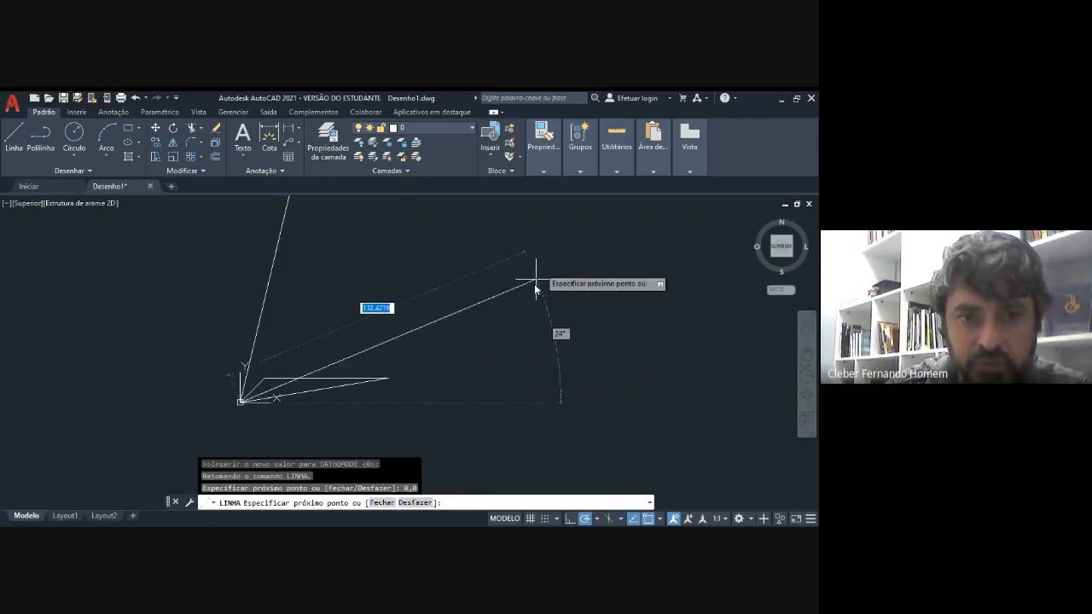
# Draw a horizontal segment from the origin along the X axis using relative coordinates 50,0
pyautogui.scroll(-2, 540, 273)
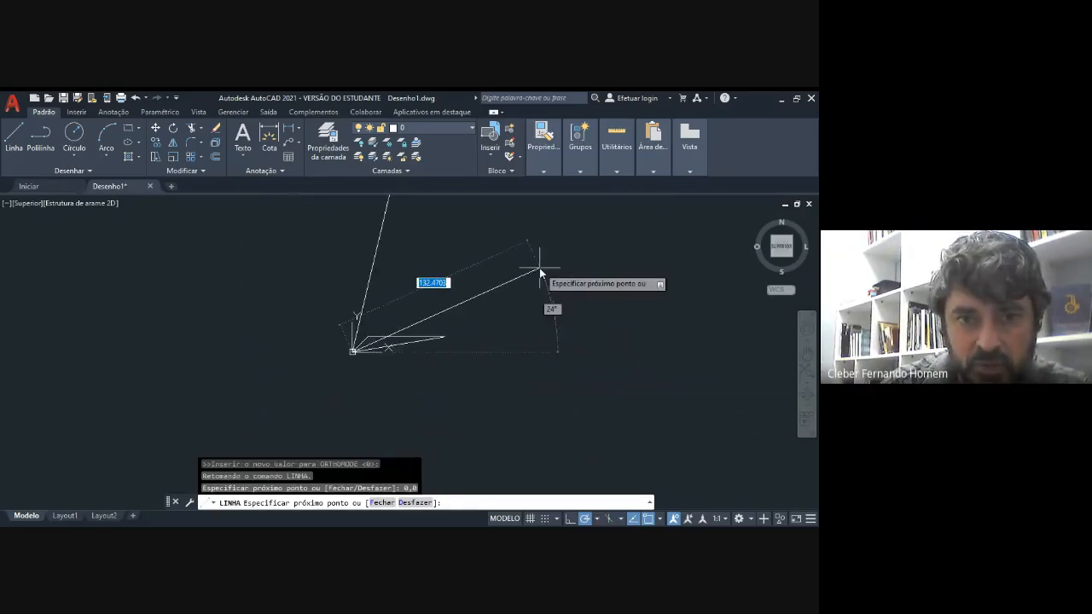
pyautogui.moveTo(538, 272)
pyautogui.mouseDown(button='middle')
pyautogui.moveTo(481, 390)
pyautogui.moveTo(503, 295)
pyautogui.mouseUp(button='middle')
pyautogui.scroll(-2, 499, 300)
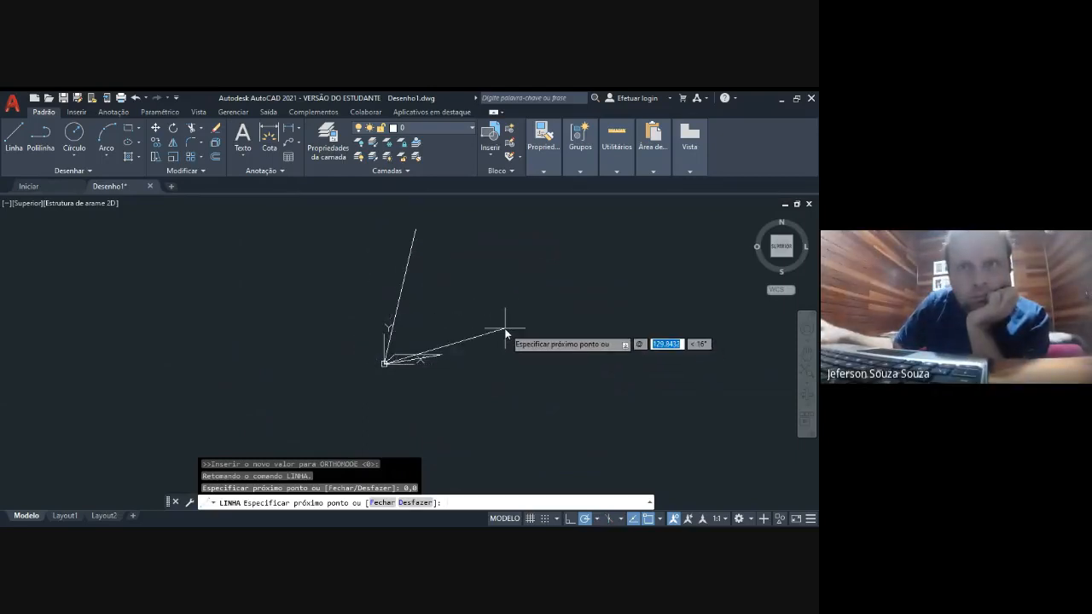
pyautogui.write('50')
pyautogui.press('Tab')
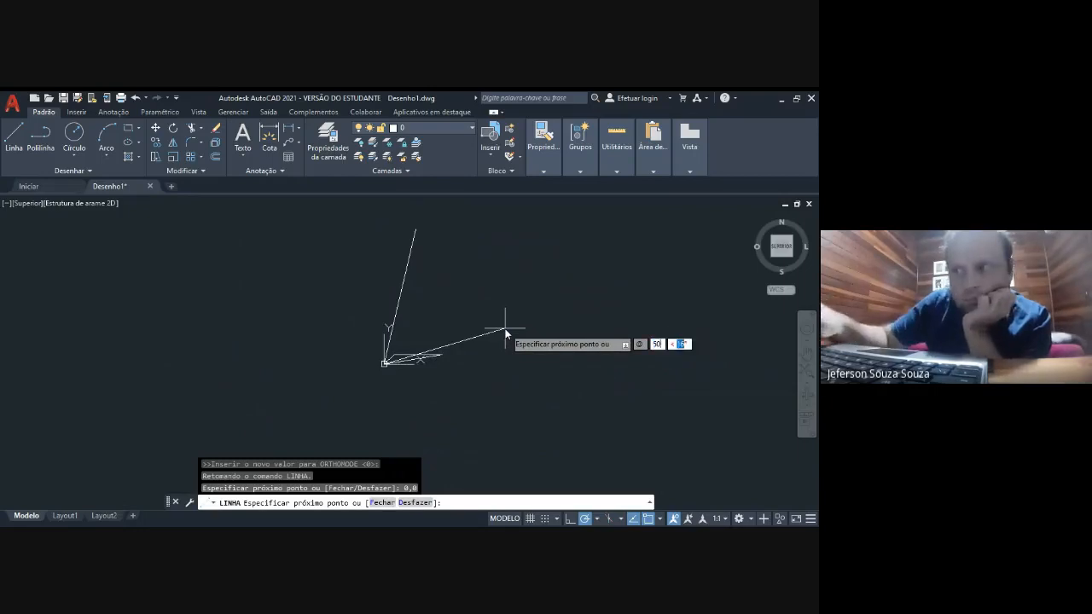
pyautogui.write('0')
pyautogui.press('Return')
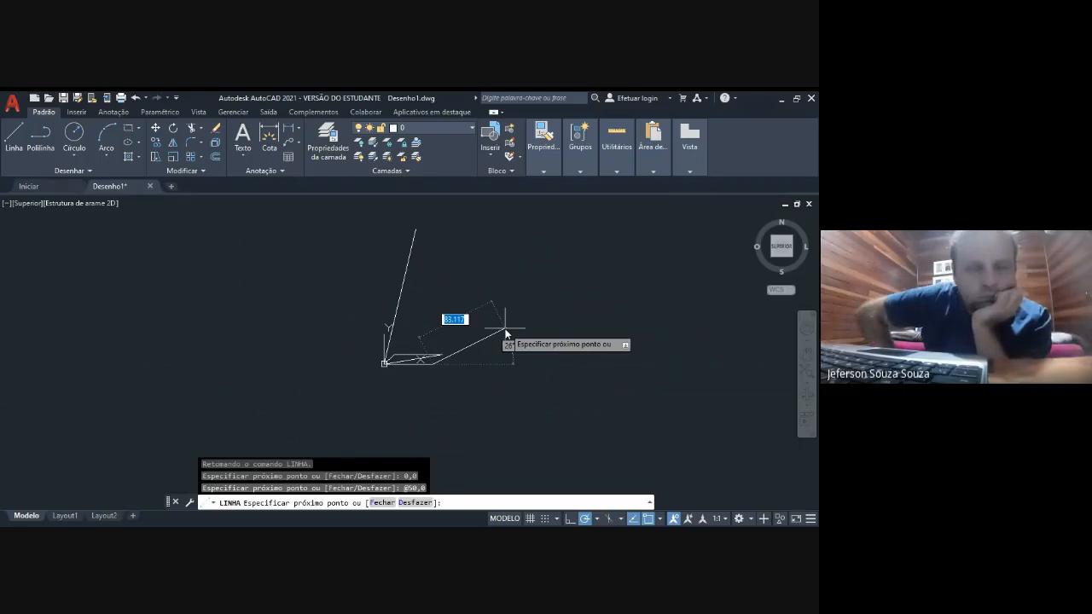
pyautogui.press('F8')
pyautogui.press('F10')
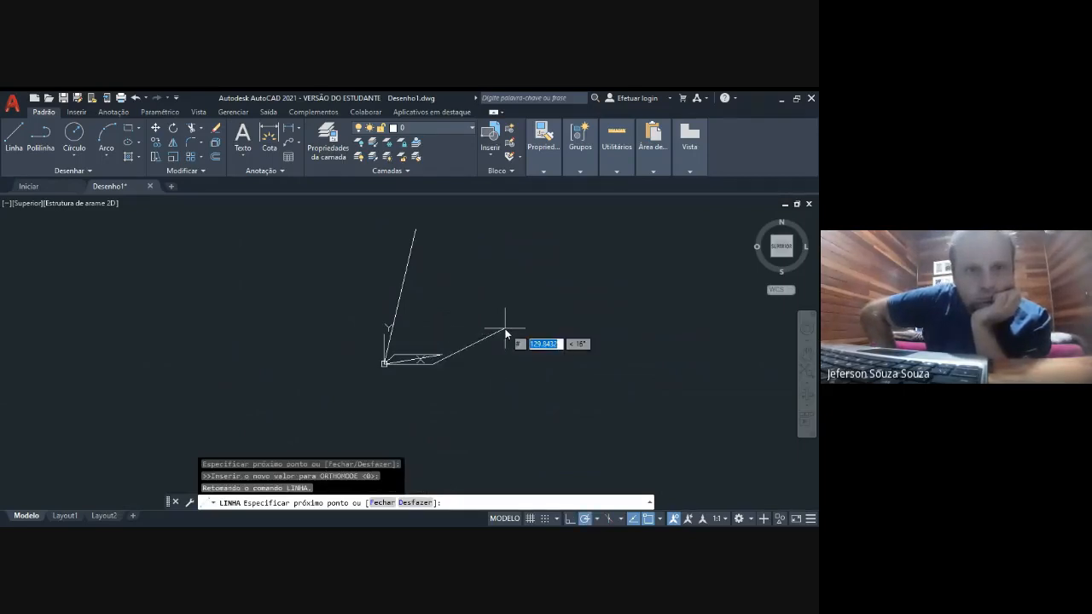
pyautogui.write('50')
pyautogui.press('Tab')
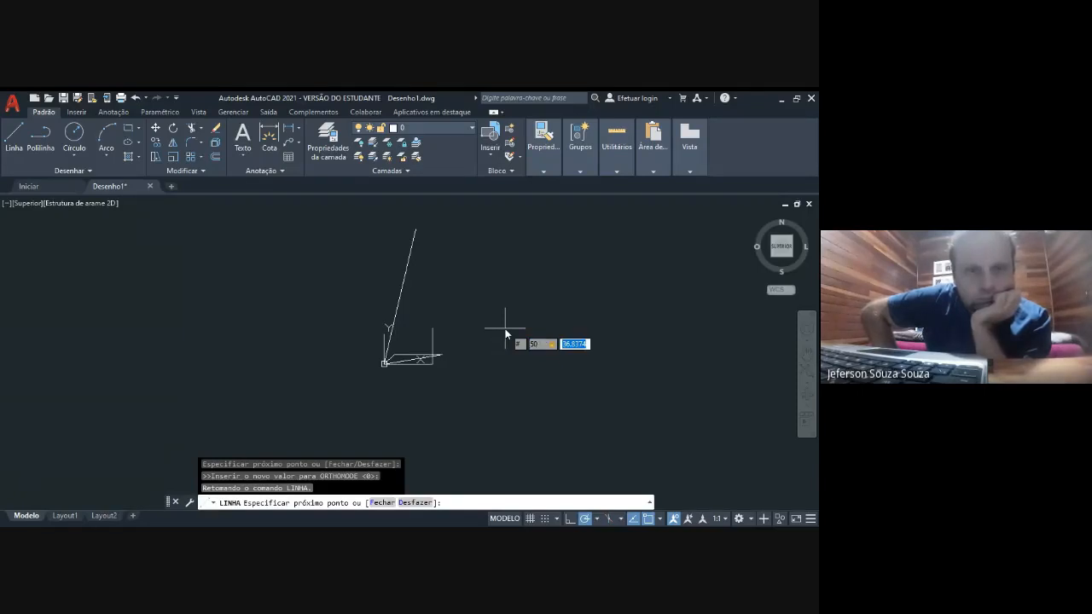
pyautogui.press('Tab')
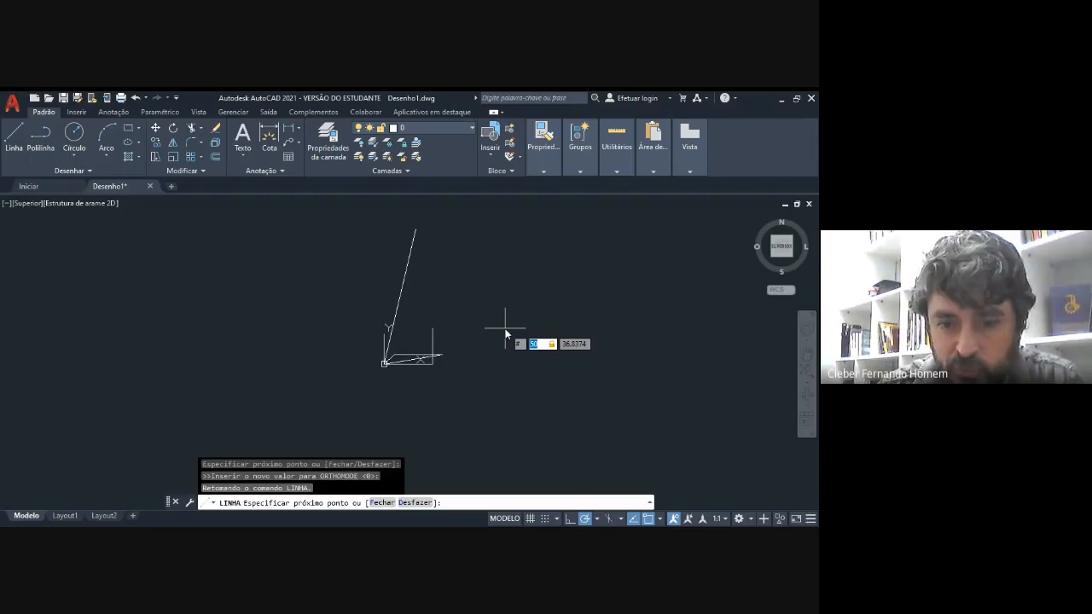
pyautogui.press('Left')
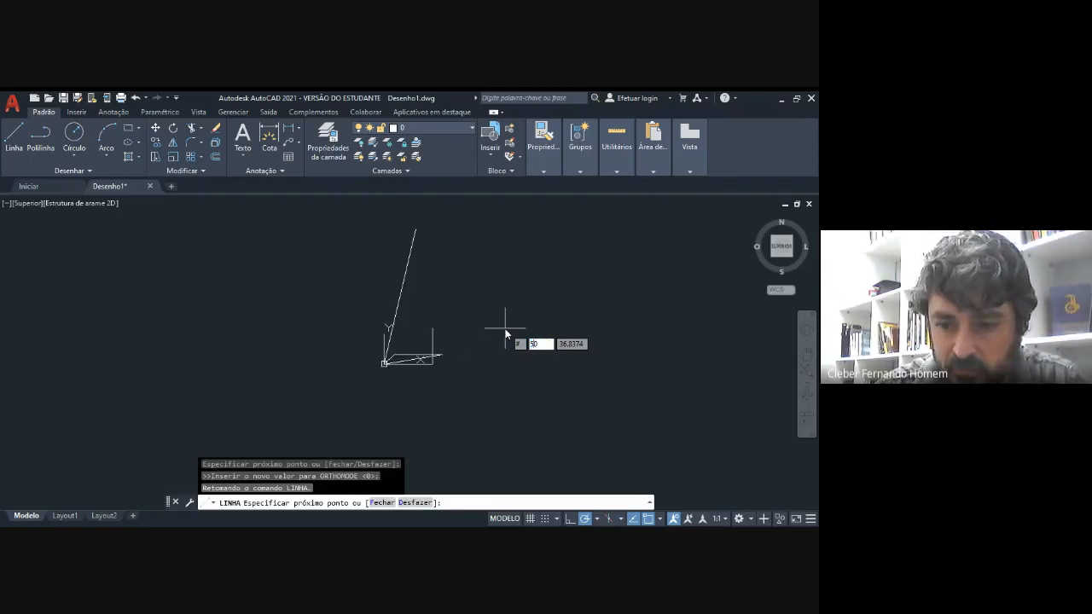
pyautogui.press('Delete')
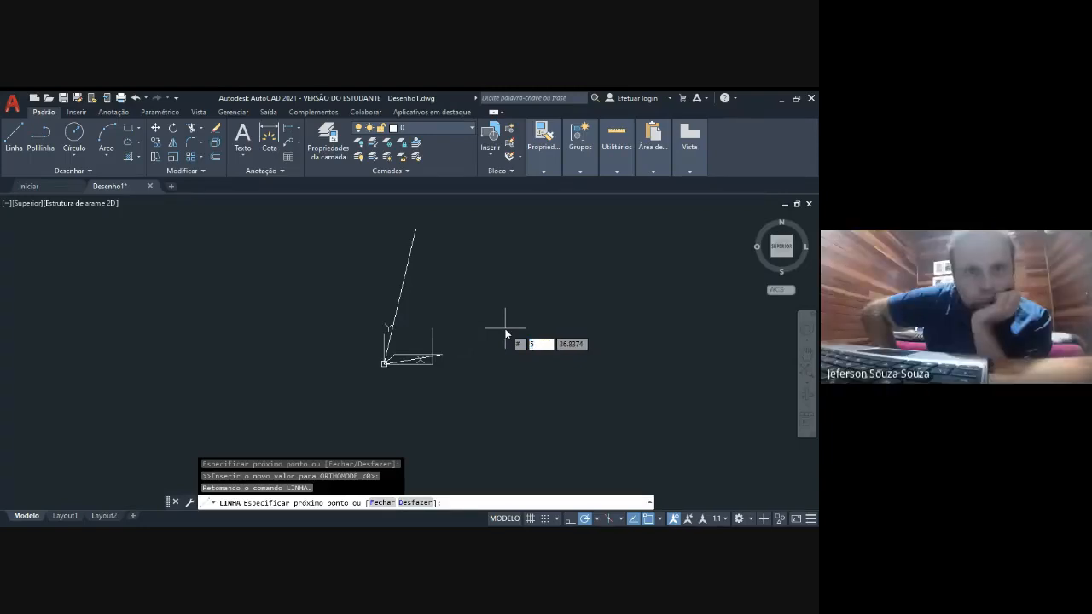
pyautogui.write('50')
pyautogui.press('Left')
pyautogui.press('Left')
pyautogui.press('BackSpace')
pyautogui.press('Tab')
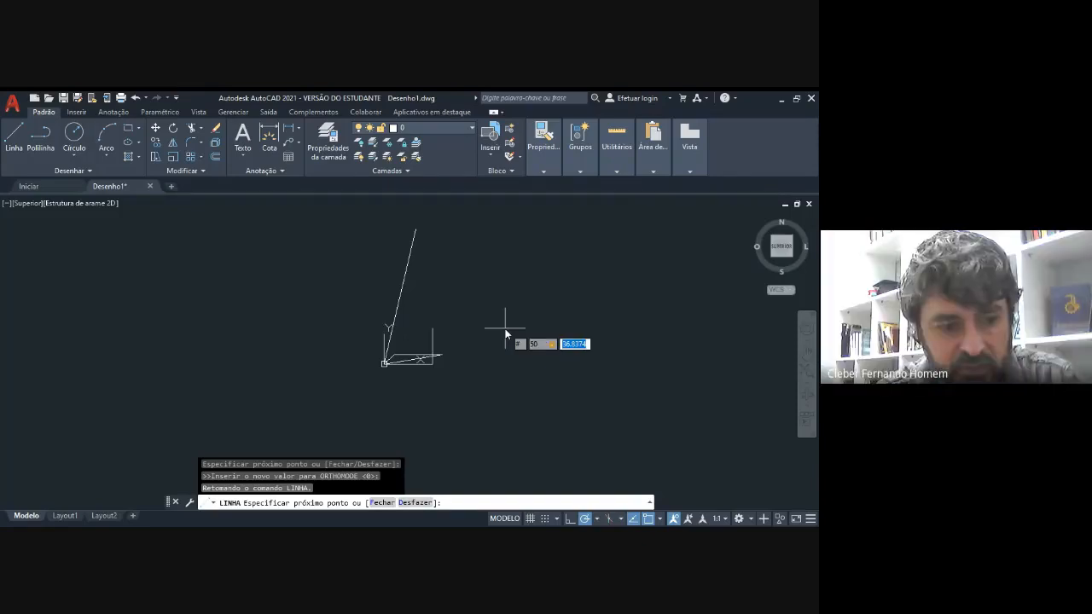
pyautogui.press('shift')
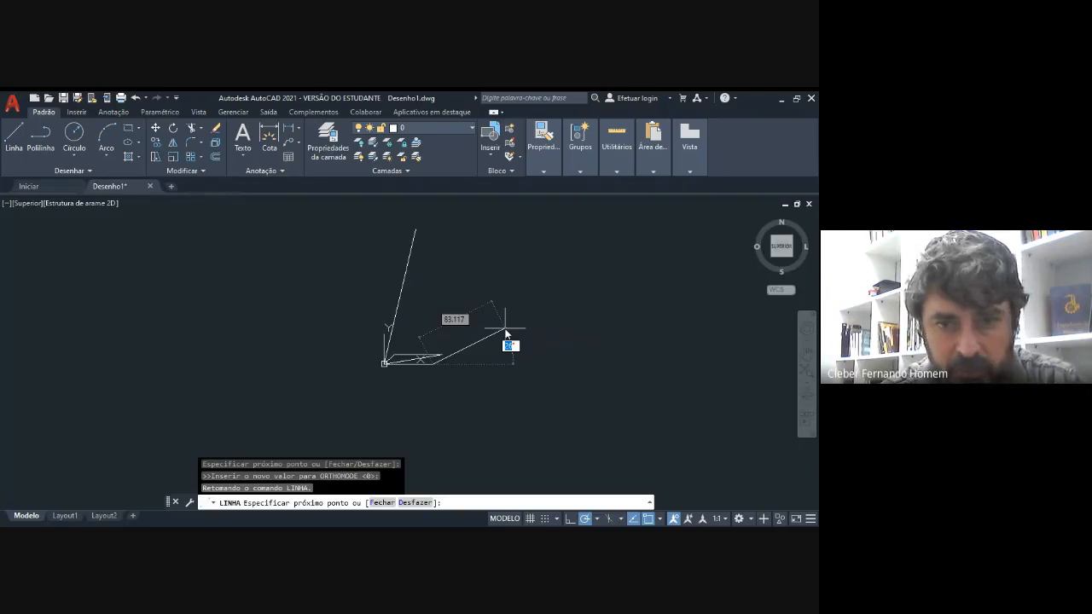
pyautogui.press('Escape')
# Start a separate line at a free point to the right of the figure at the origin
pyautogui.write('l')
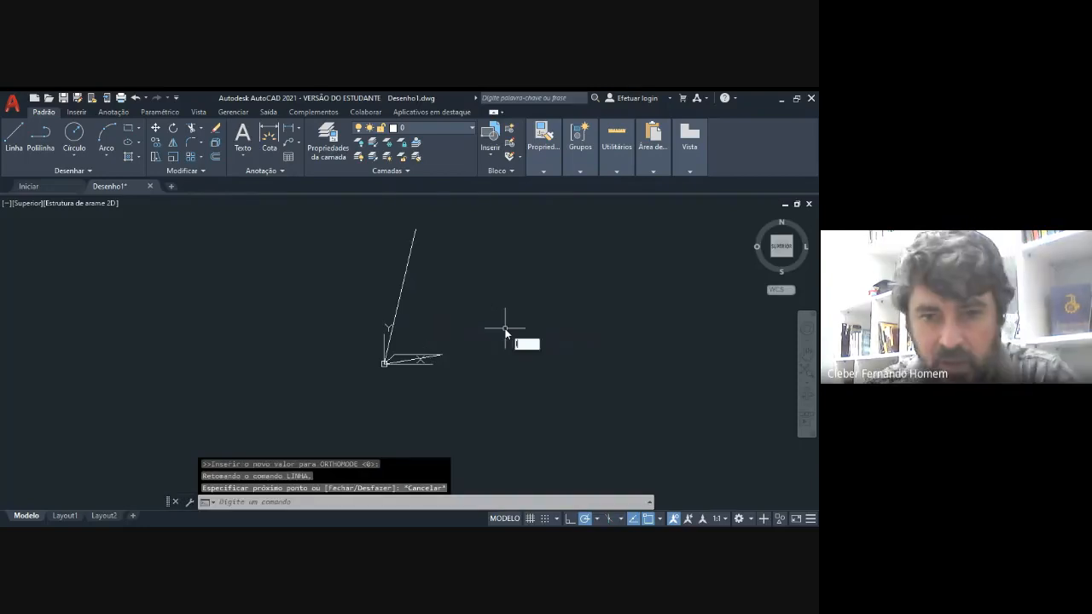
pyautogui.press('Return')
pyautogui.click(505, 327)
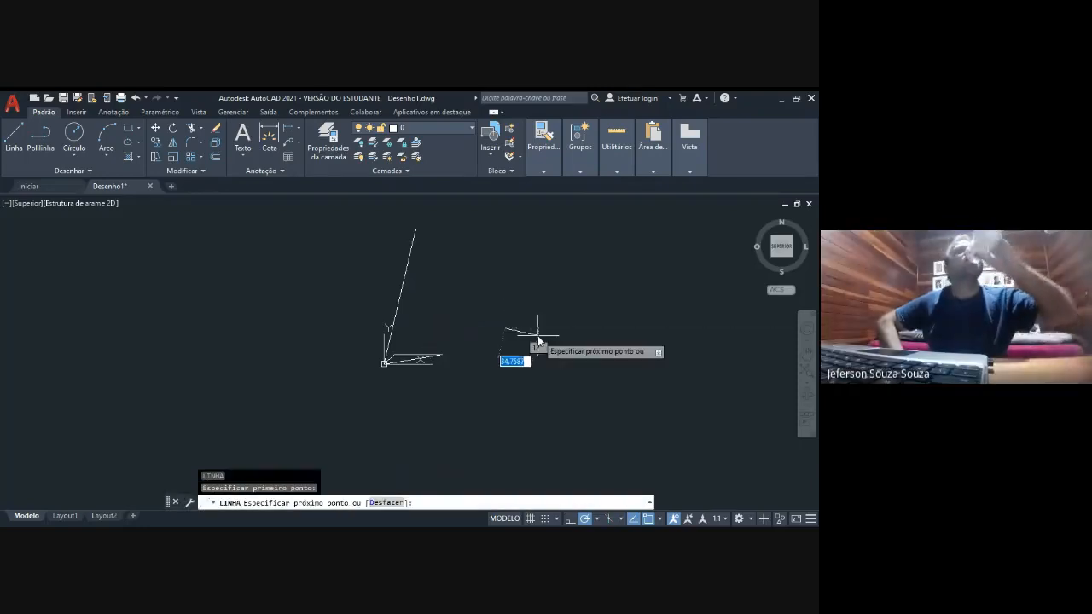
pyautogui.write('50')
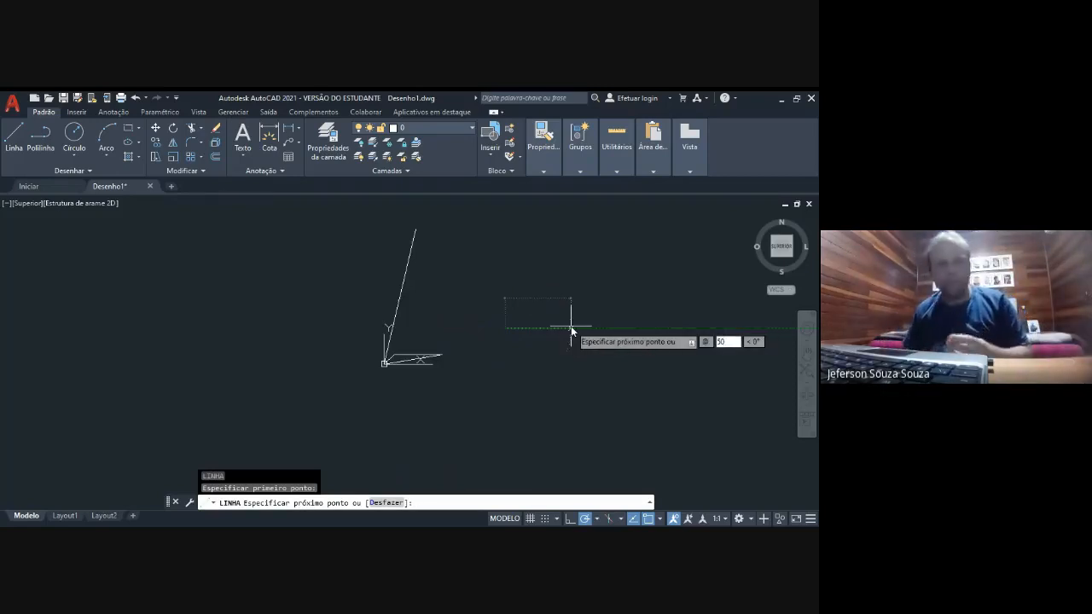
pyautogui.press('Tab')
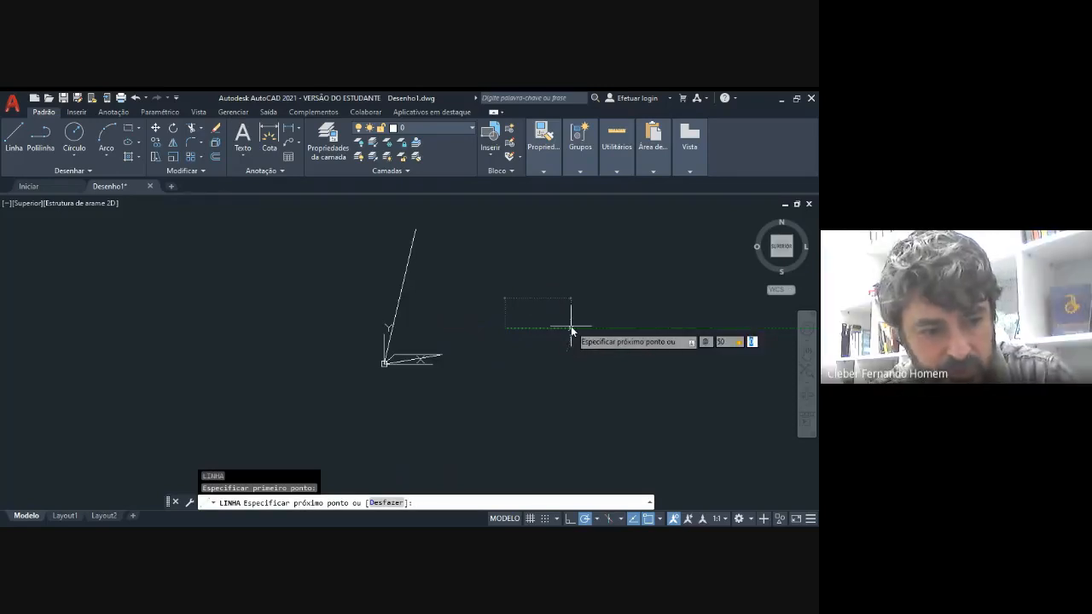
pyautogui.press('F8')
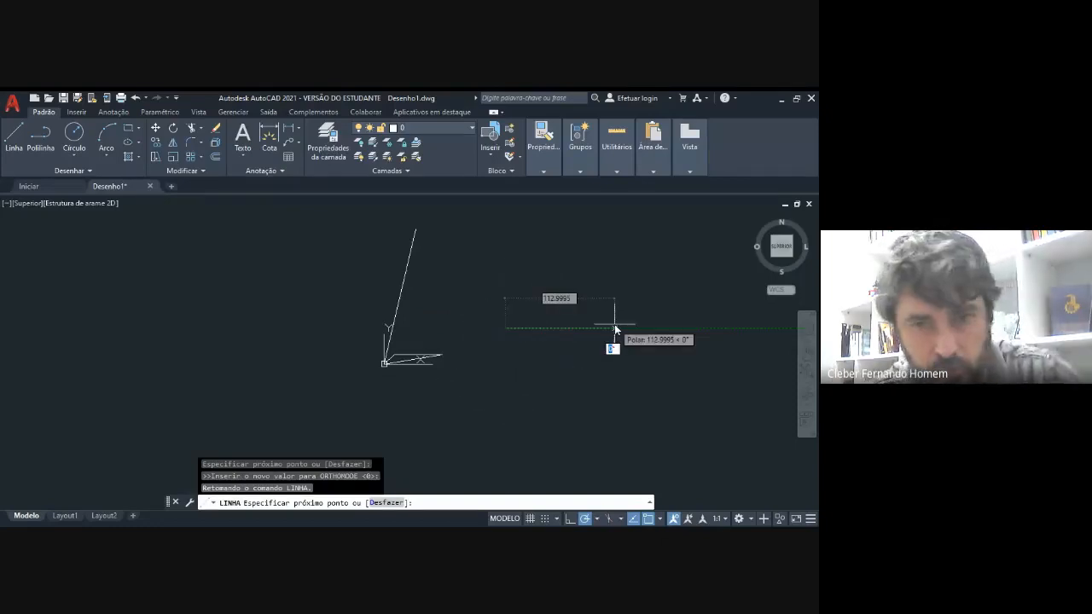
pyautogui.write('50')
pyautogui.press('Tab')
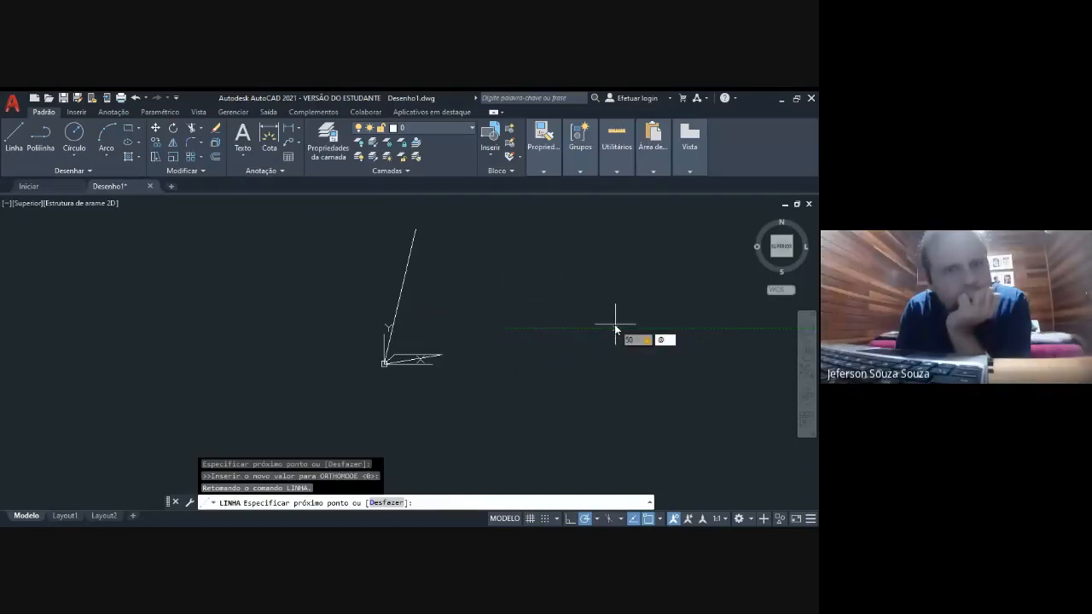
pyautogui.press('BackSpace')
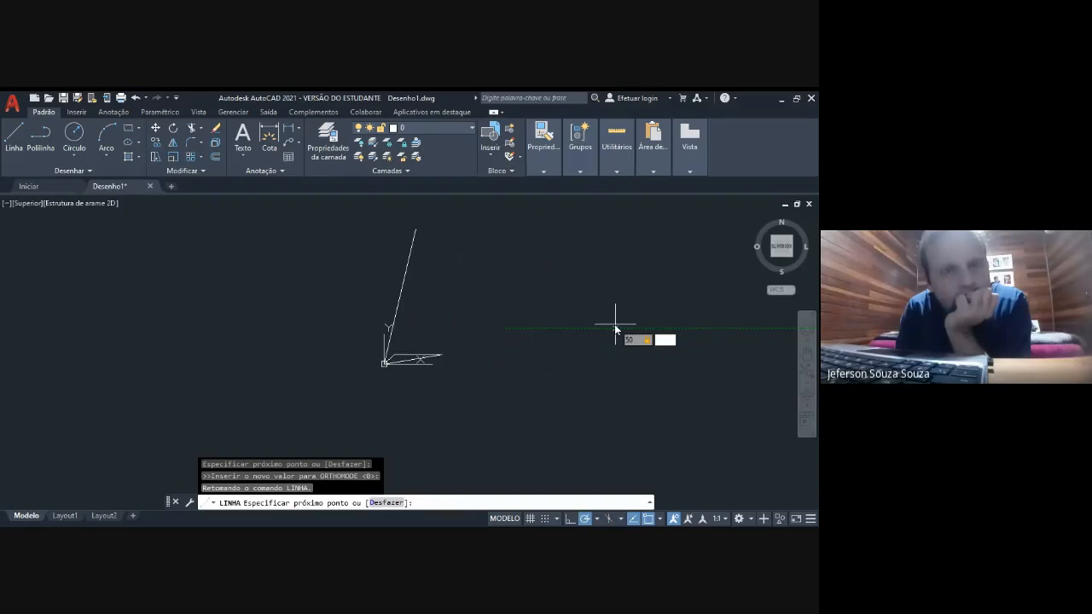
pyautogui.press('Tab')
# Draw the segment from the free start point with relative coordinates 30,20 and end the line
pyautogui.write('30')
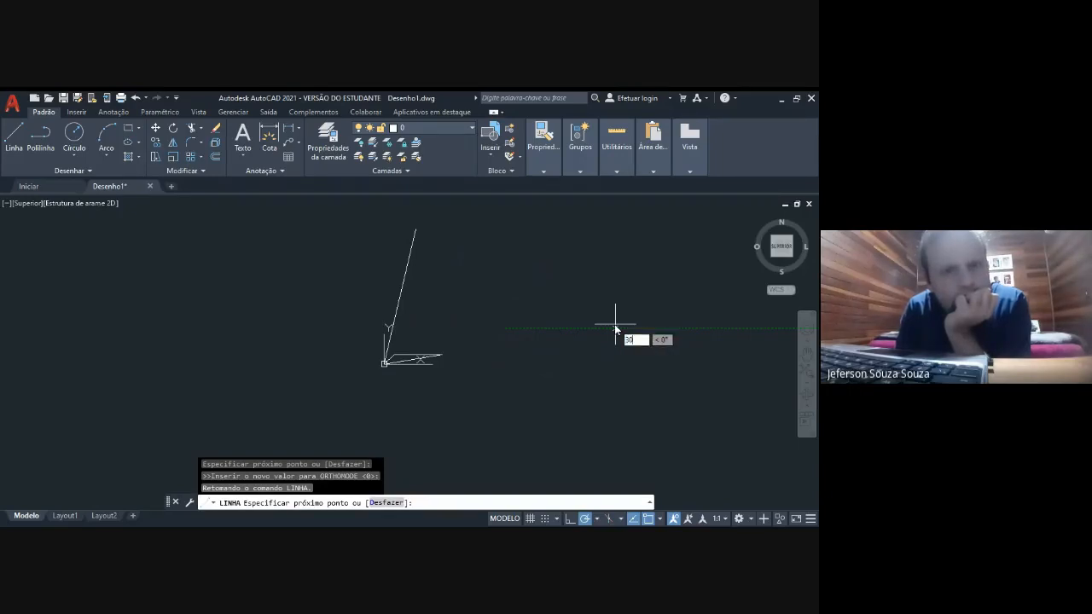
pyautogui.write(',20')
pyautogui.press('Return')
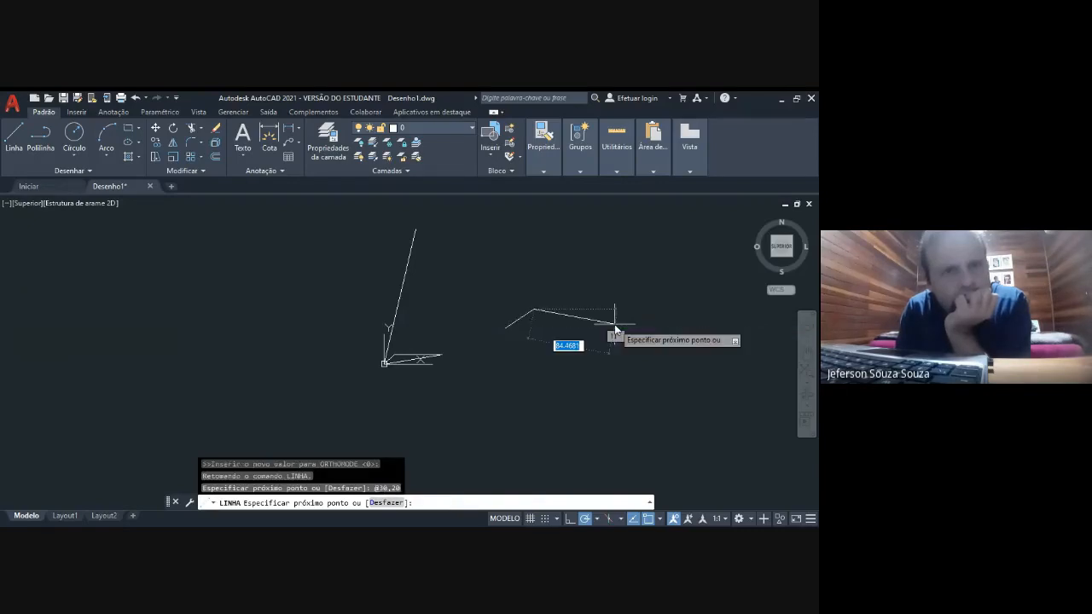
pyautogui.press('Escape')
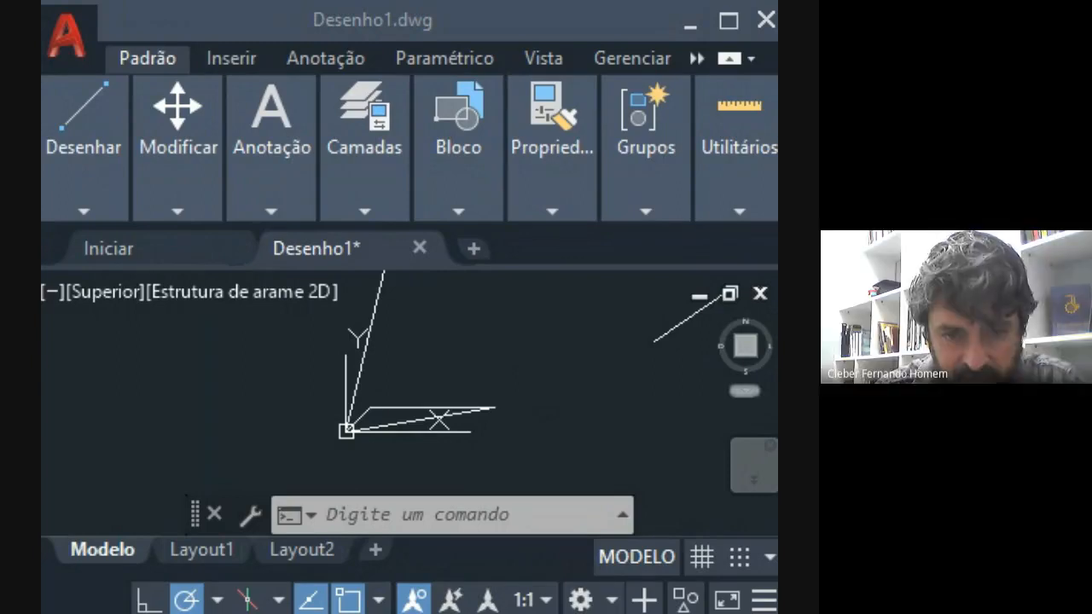
# Maximize the AutoCAD window and erase all the lines in the drawing
pyautogui.click(669, 279)
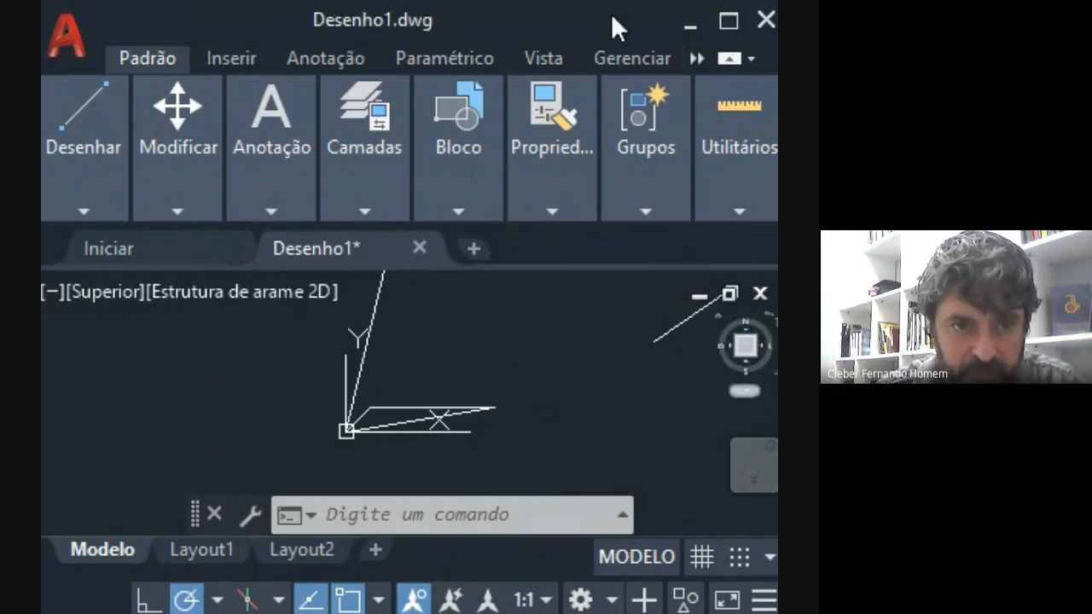
pyautogui.click(728, 21)
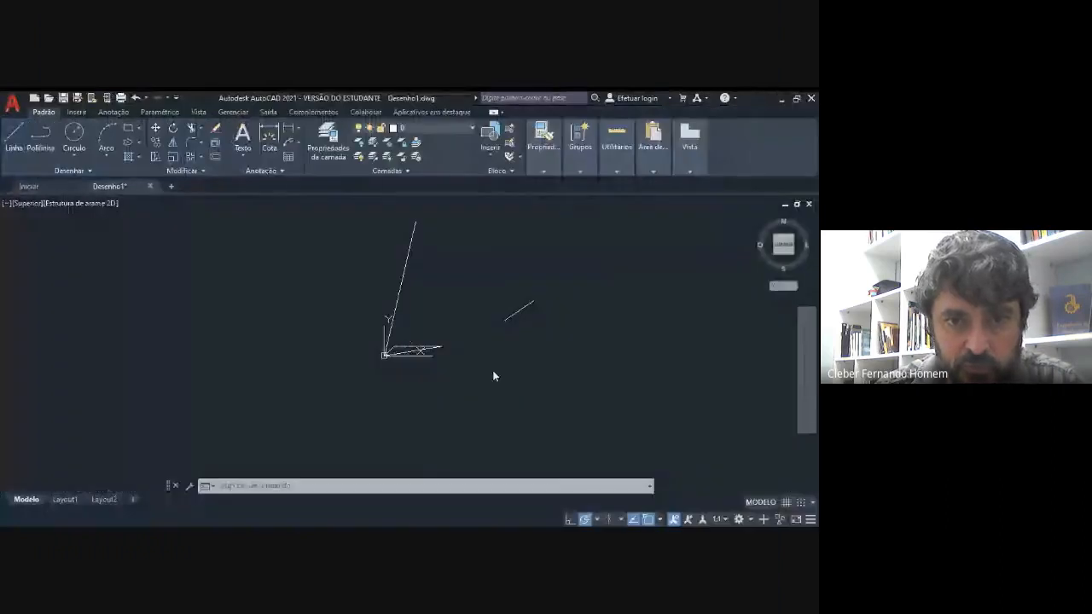
pyautogui.click(586, 389)
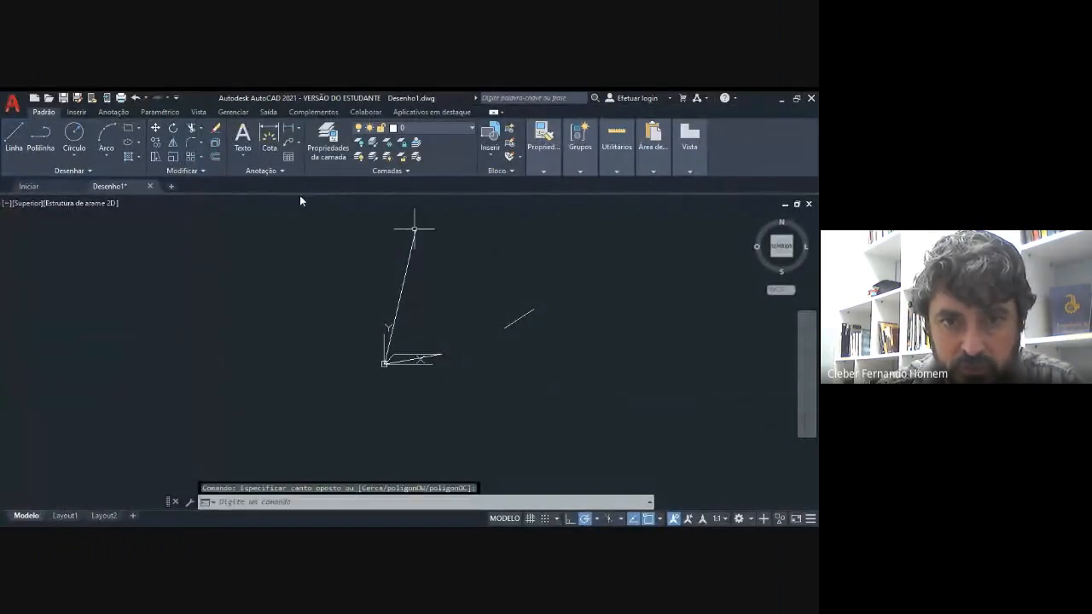
pyautogui.press('Escape')
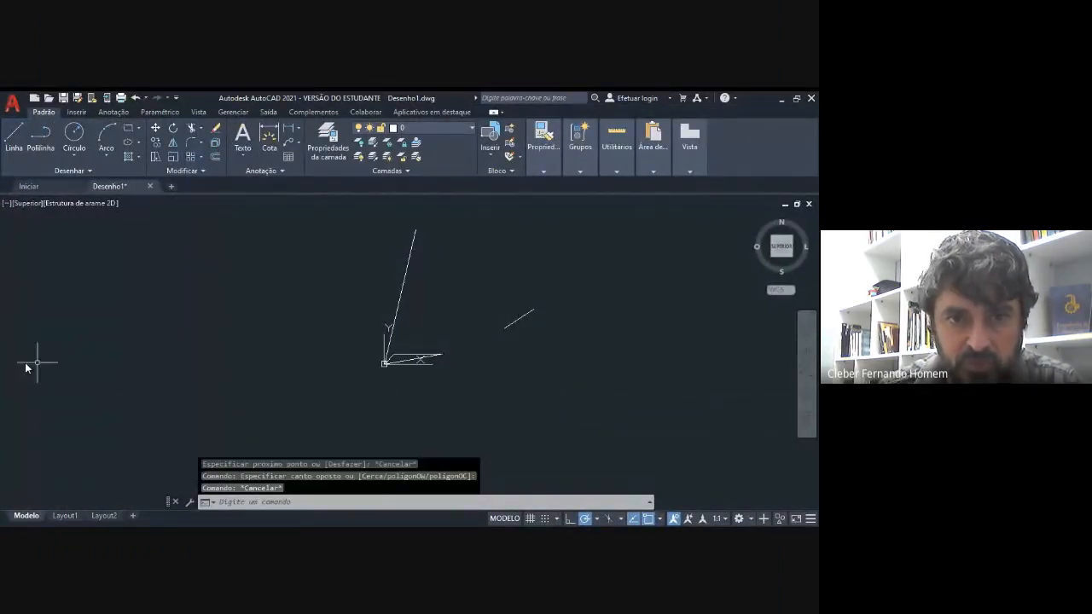
pyautogui.click(576, 389)
pyautogui.click(316, 220)
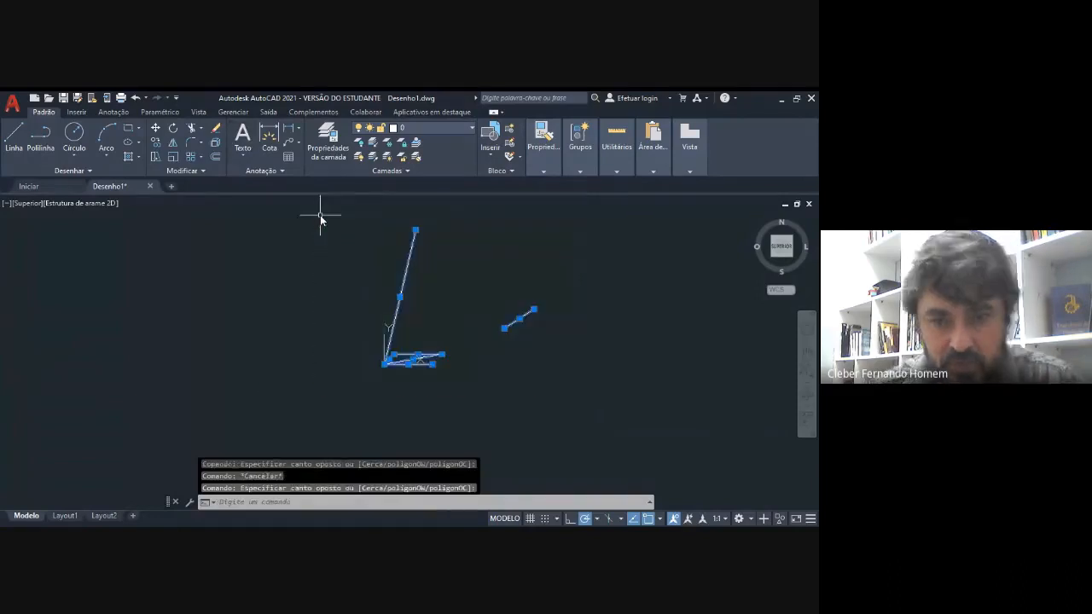
pyautogui.press('Delete')
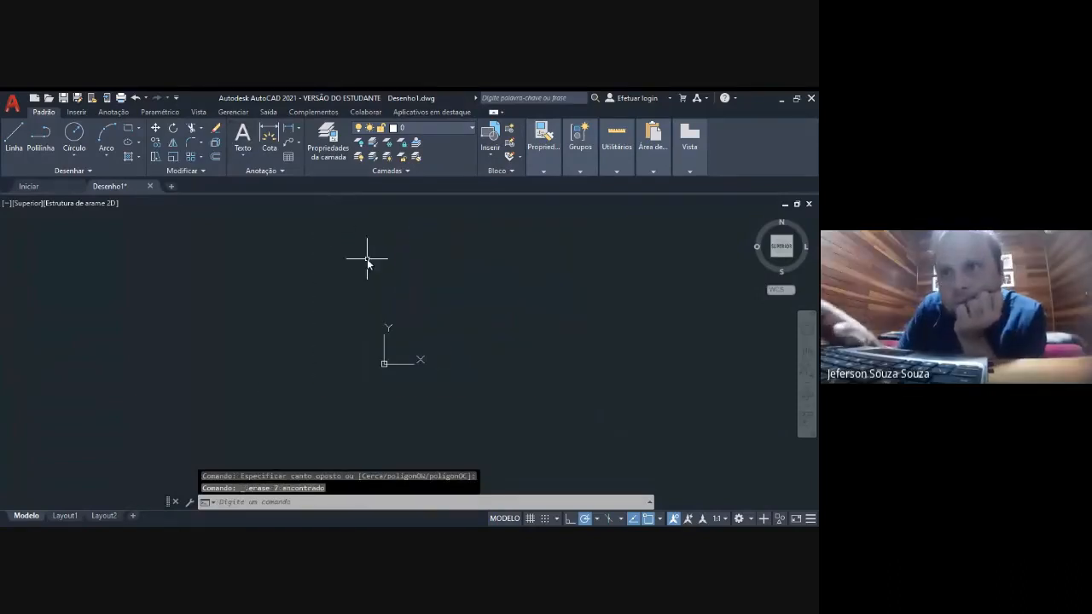
# Draw a freehand rectangle above and to the right of the origin
pyautogui.click(128, 128)
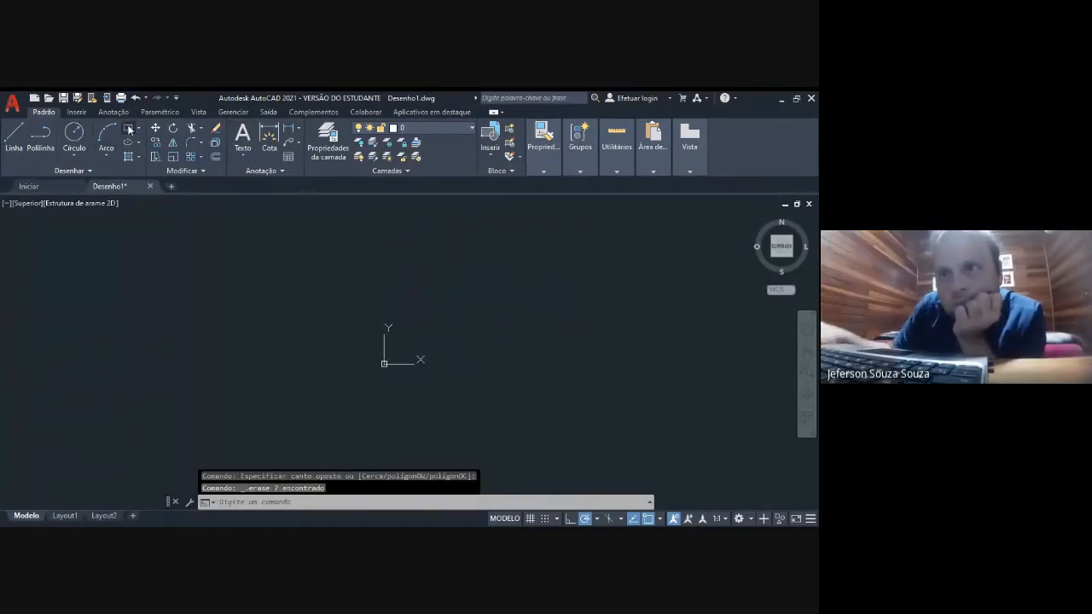
pyautogui.click(463, 346)
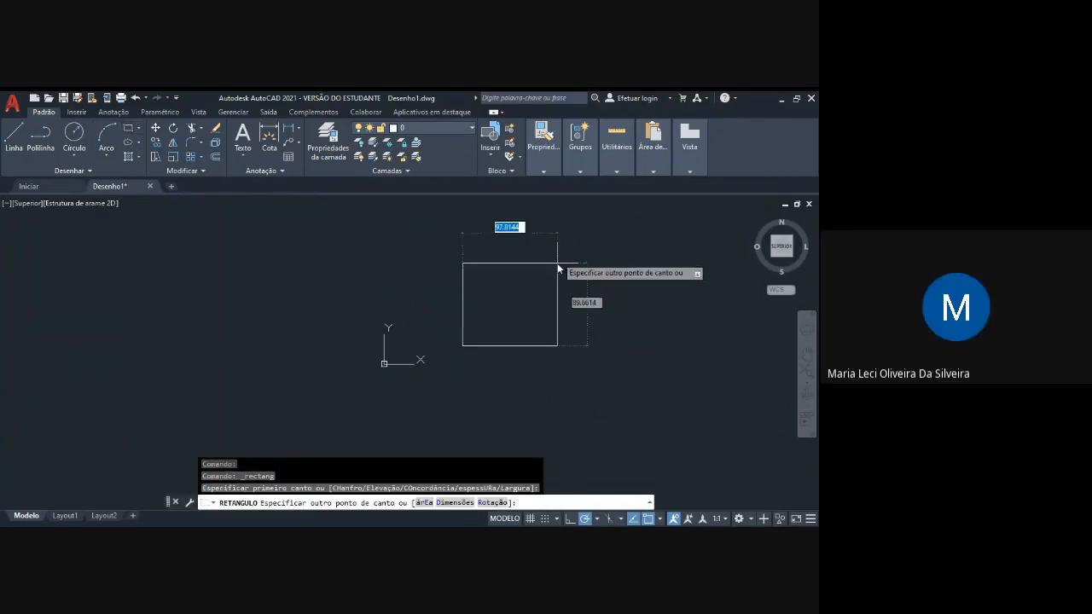
pyautogui.click(582, 243)
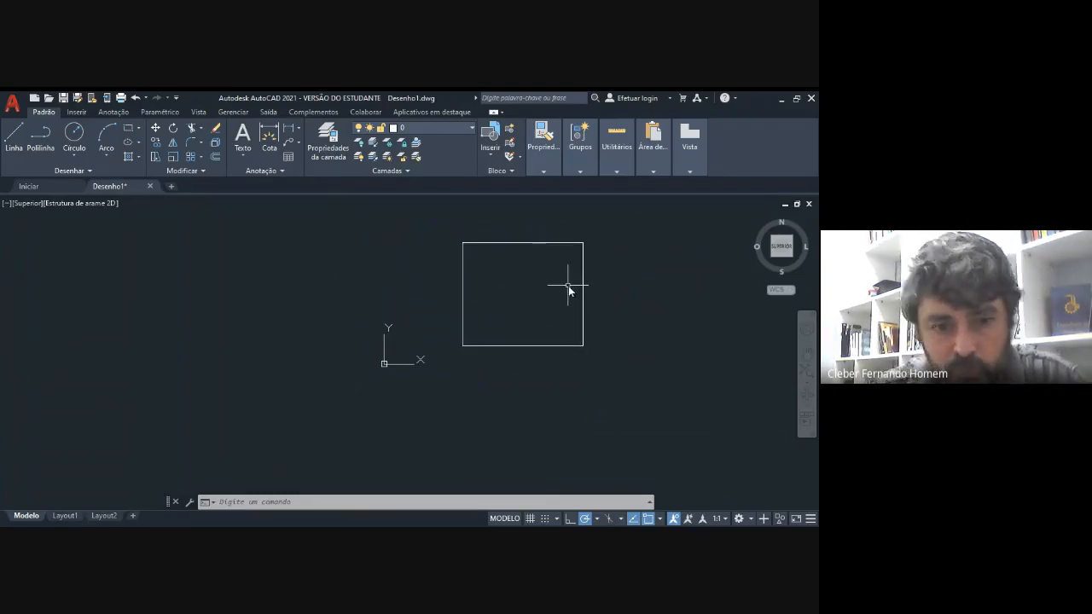
# Draw a diagonal line from the rectangle's lower-left corner to its upper-right corner
pyautogui.write('l')
pyautogui.press('Return')
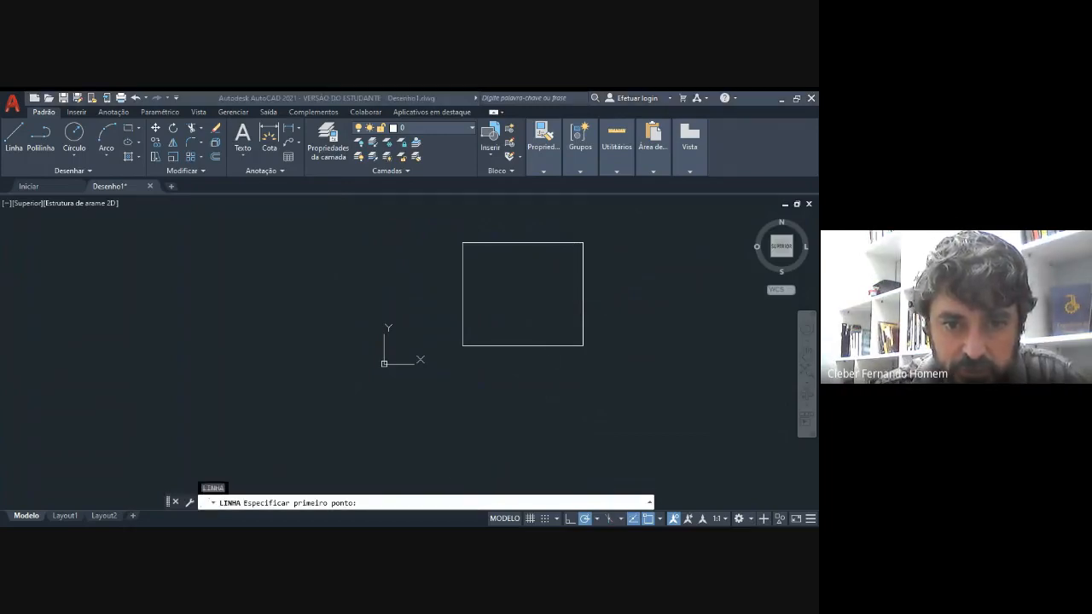
pyautogui.click(420, 515)
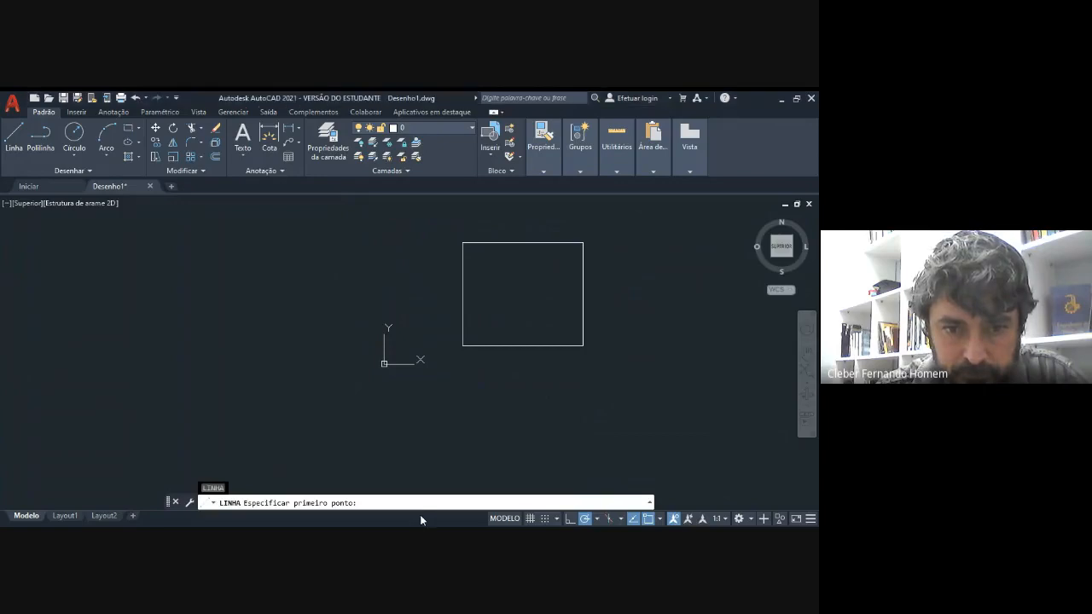
pyautogui.click(462, 346)
pyautogui.click(582, 243)
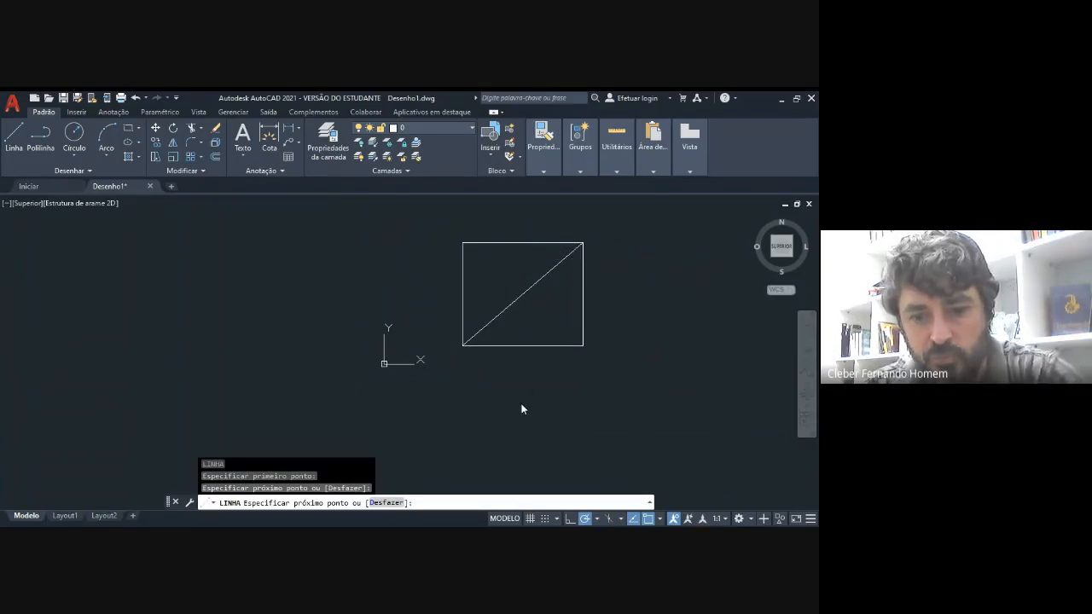
pyautogui.press('Escape')
# Move only the rectangle to a free spot left of the origin, using a midpoint snap on the diagonal as base point
pyautogui.write('m')
pyautogui.press('Return')
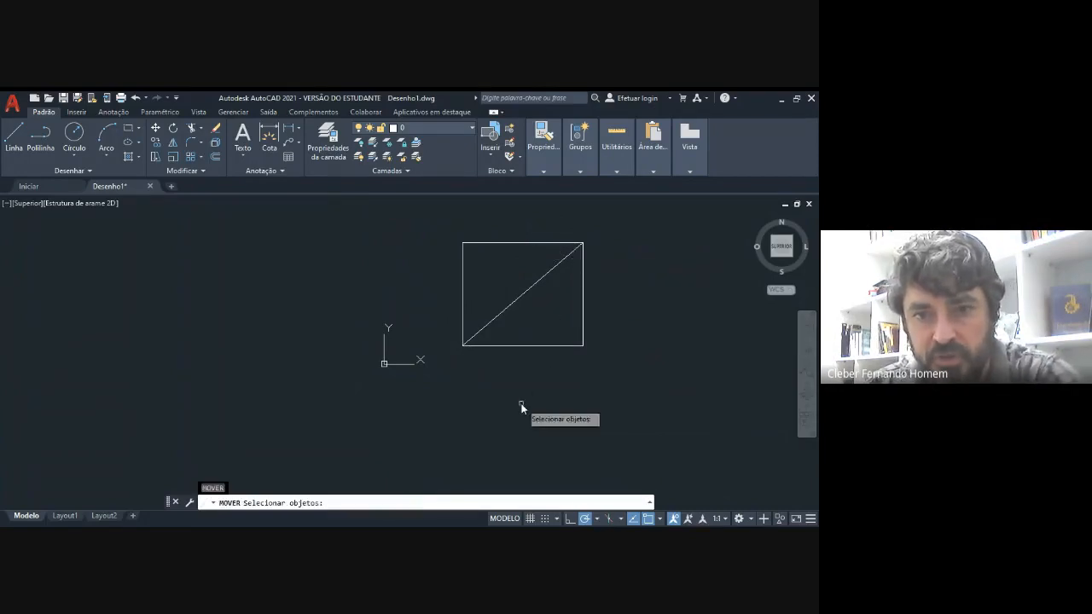
pyautogui.click(527, 344)
pyautogui.press('Return')
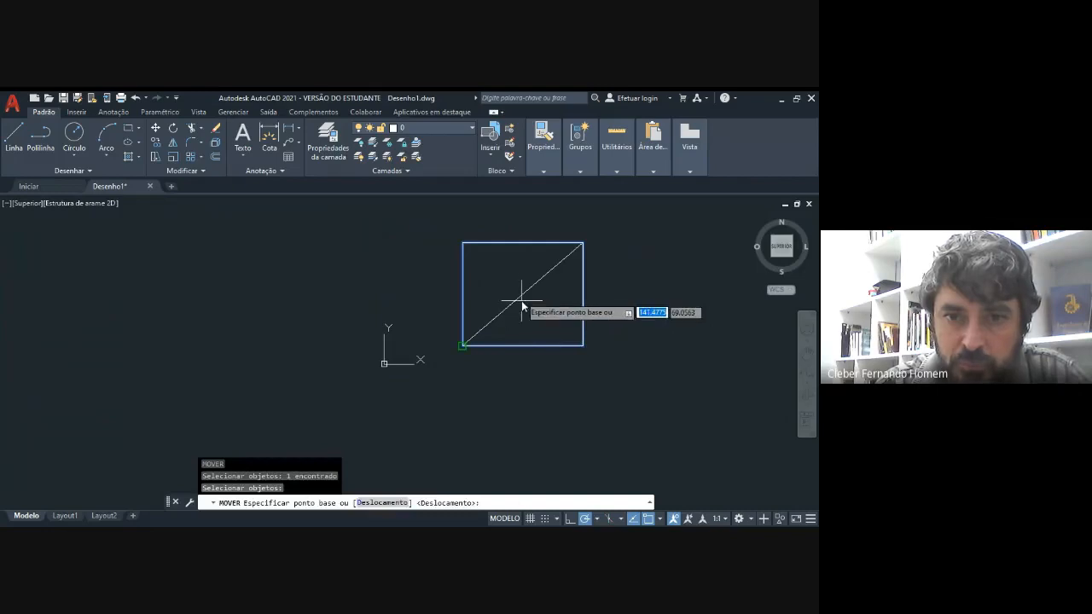
pyautogui.keyDown('shift'); pyautogui.rightClick(520, 299); pyautogui.keyUp('shift')
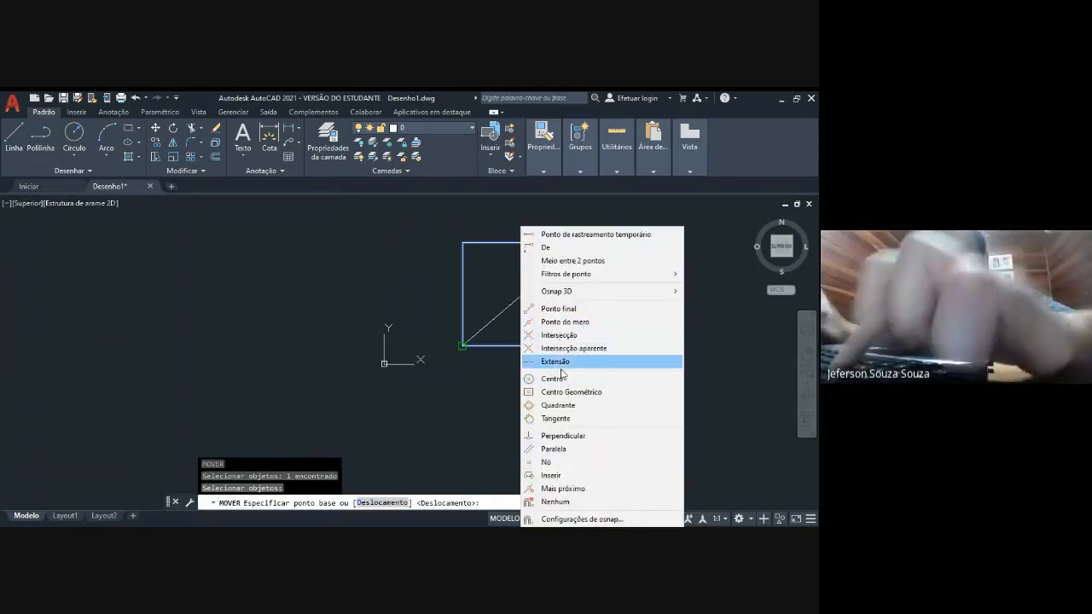
pyautogui.click(566, 322)
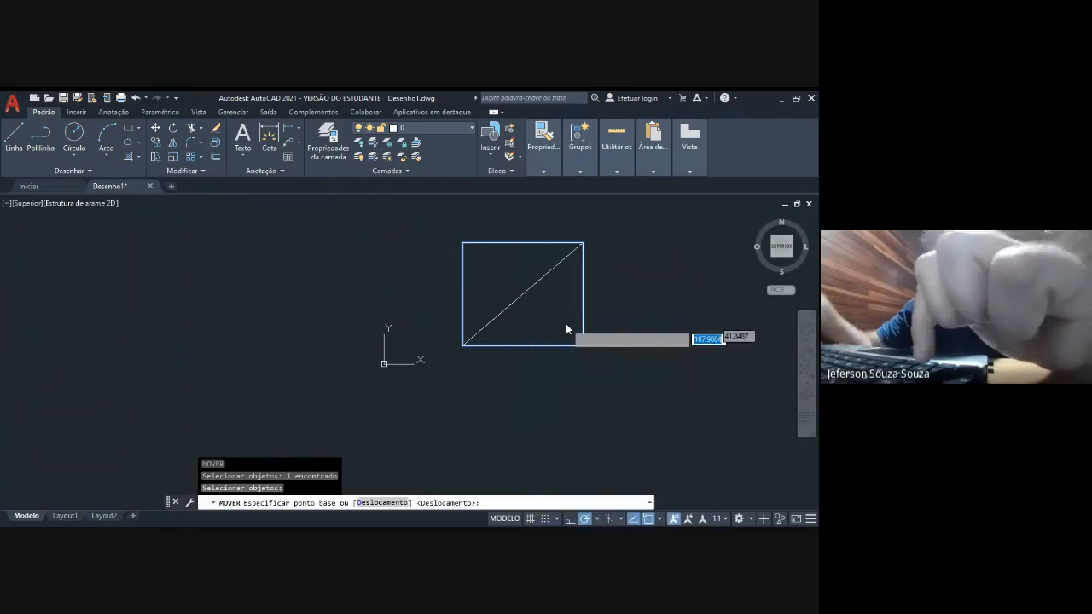
pyautogui.click(523, 294)
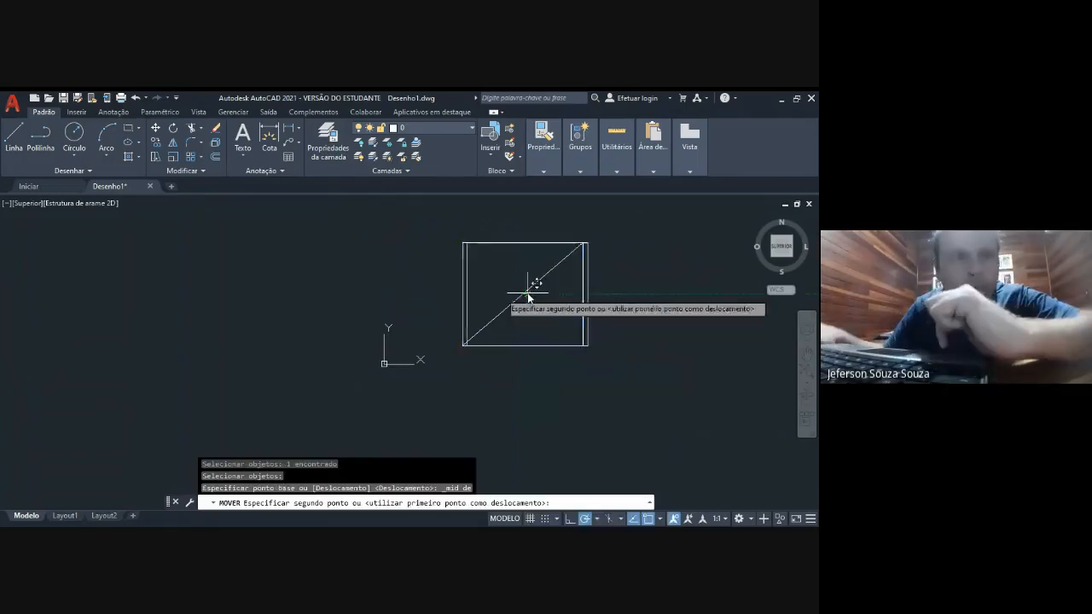
pyautogui.click(255, 282)
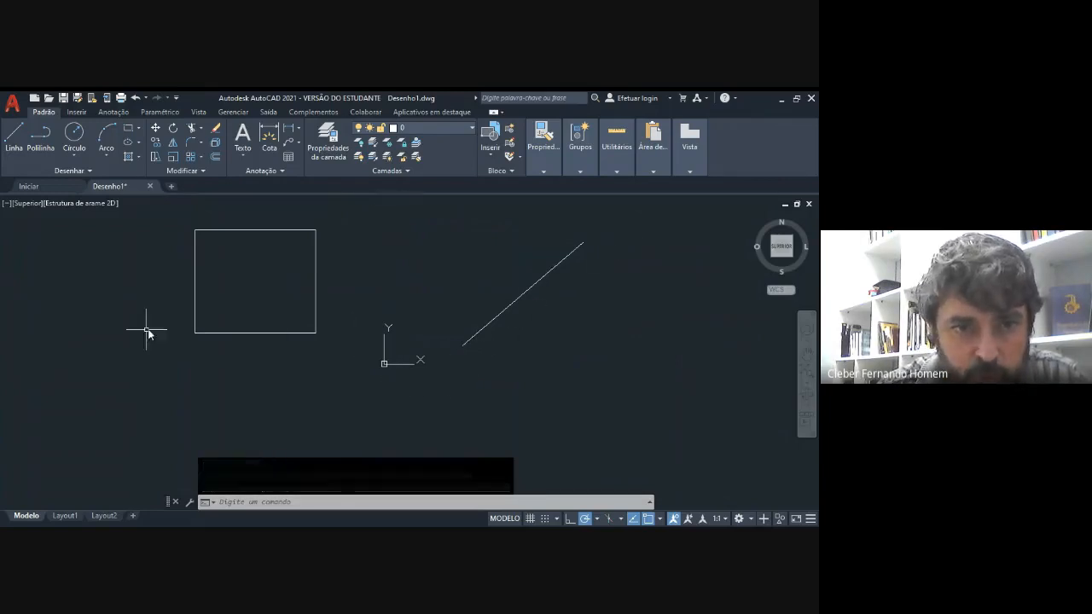
# Delete the diagonal line left behind on the right of the origin
pyautogui.click(516, 304)
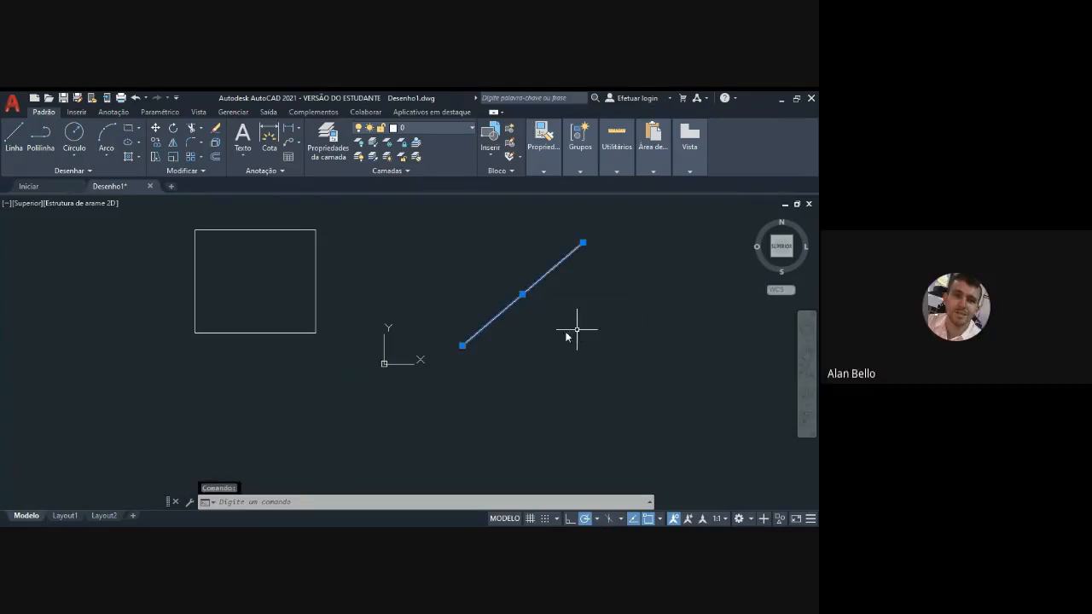
pyautogui.press('Delete')
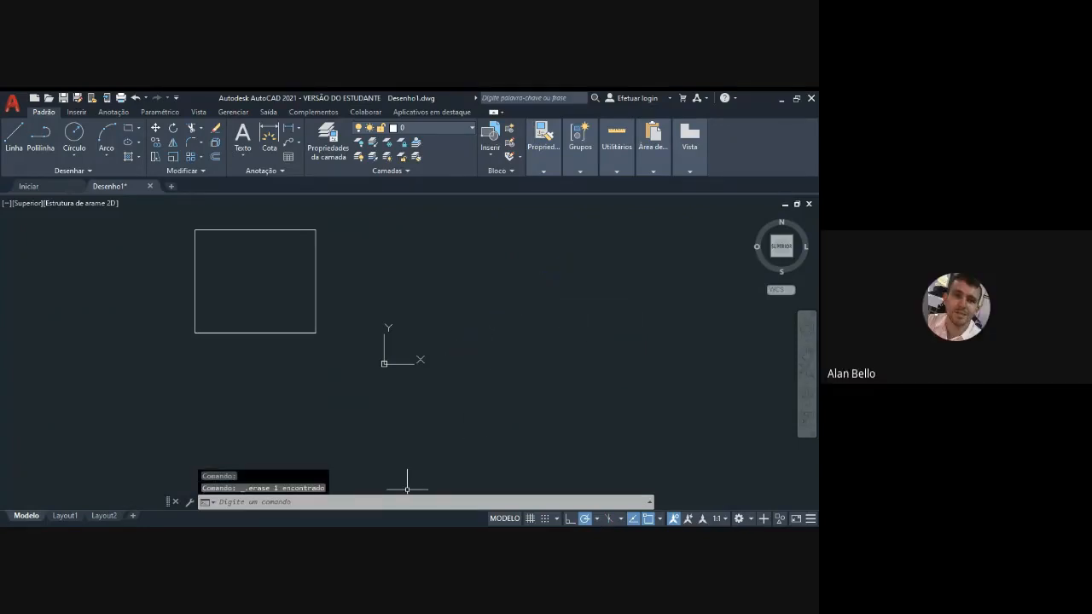
pyautogui.click(782, 102)
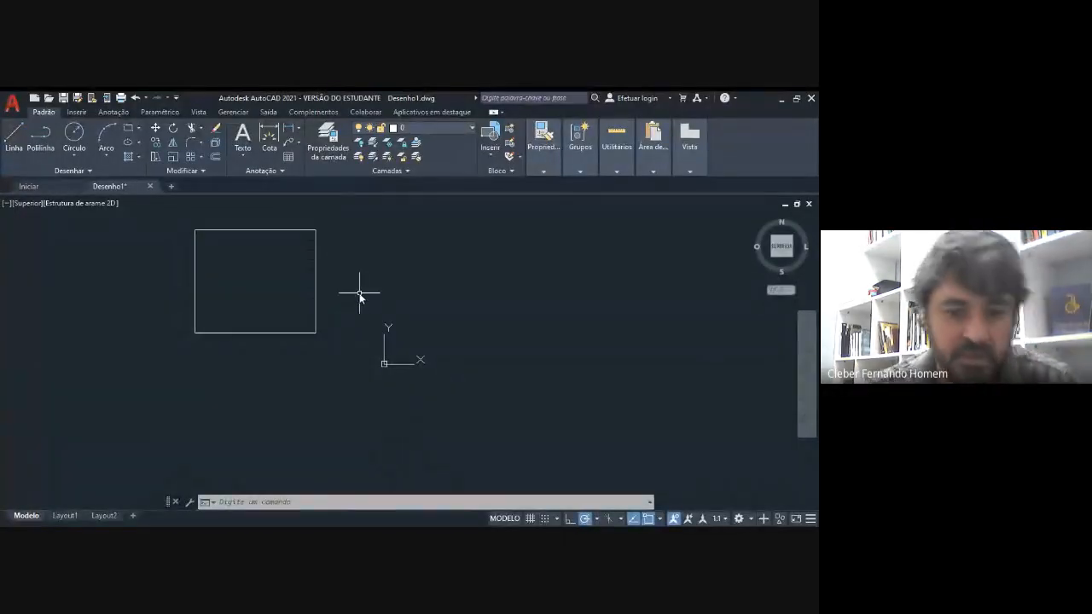
# While moving the rectangle, enable the Midpoint (Meio) object snap and turn off Extension (Extensão) in the object snap settings
pyautogui.write('m')
pyautogui.press('Return')
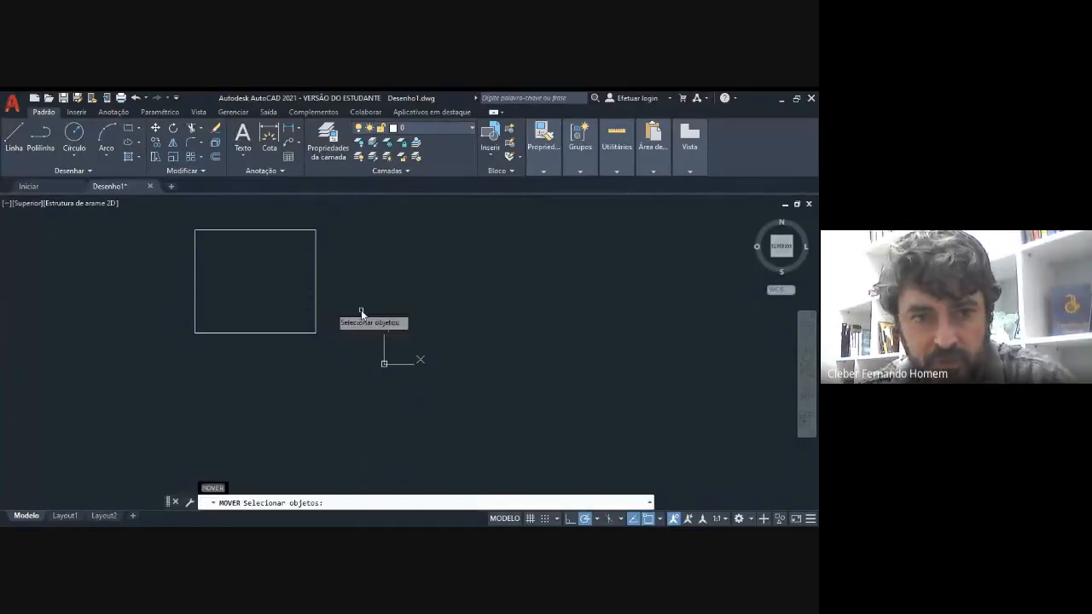
pyautogui.click(316, 296)
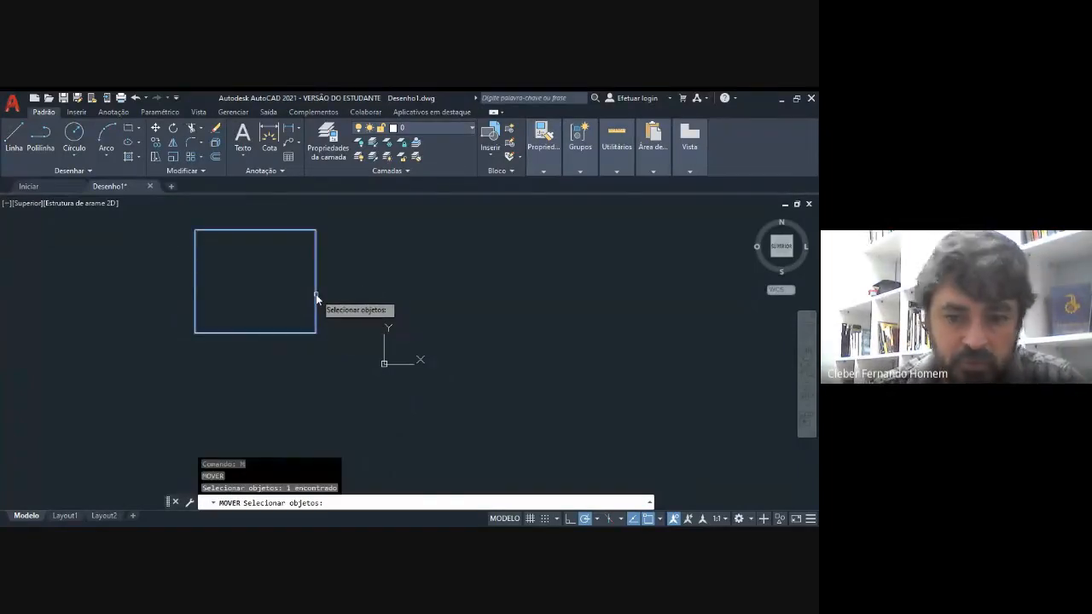
pyautogui.press('Return')
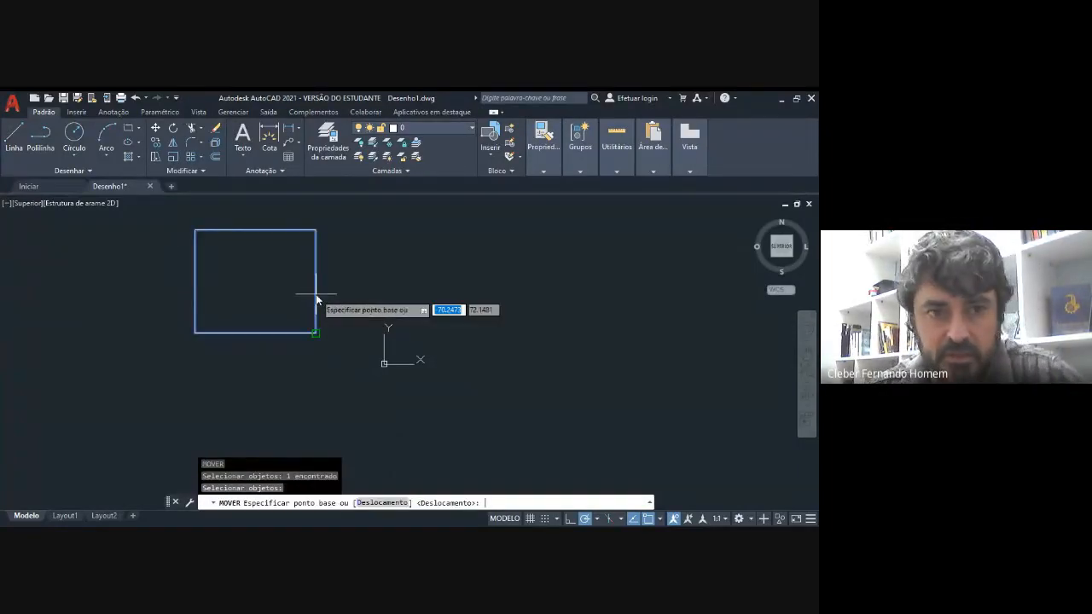
pyautogui.keyDown('shift'); pyautogui.rightClick(243, 285); pyautogui.keyUp('shift')
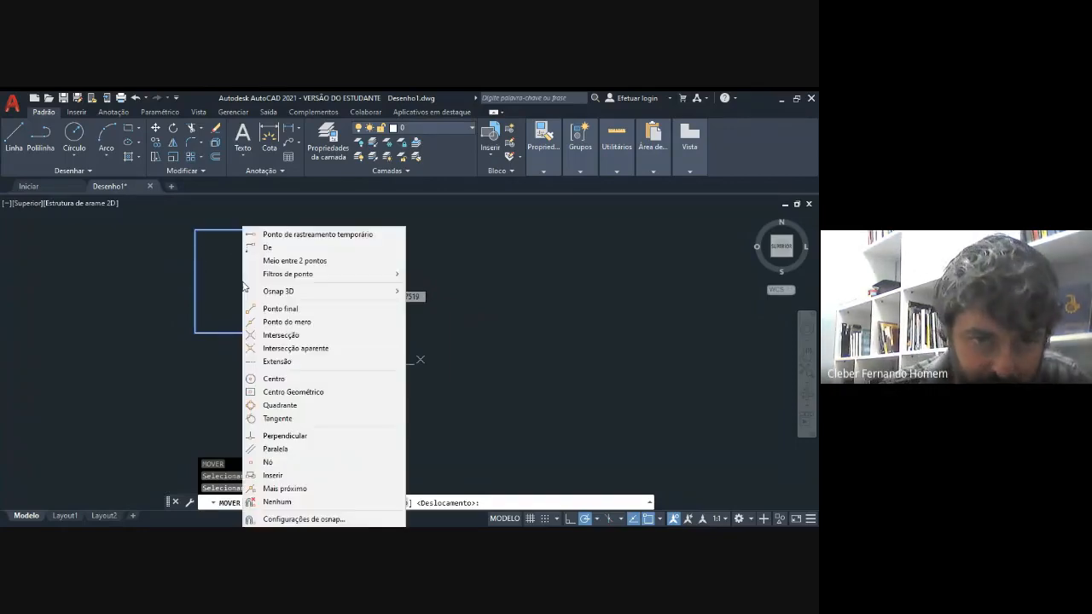
pyautogui.click(295, 519)
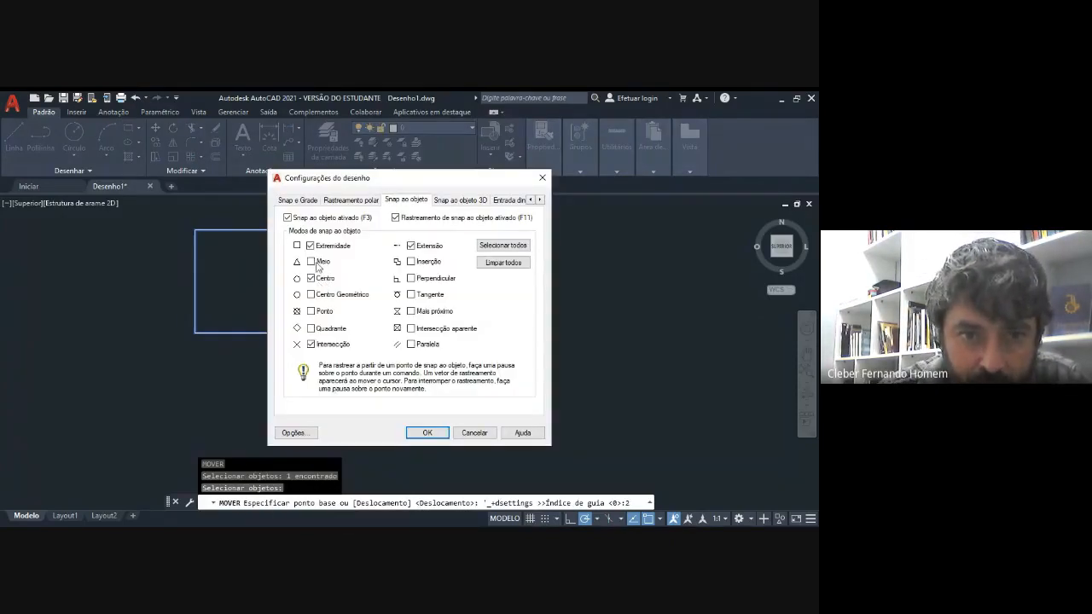
pyautogui.click(311, 262)
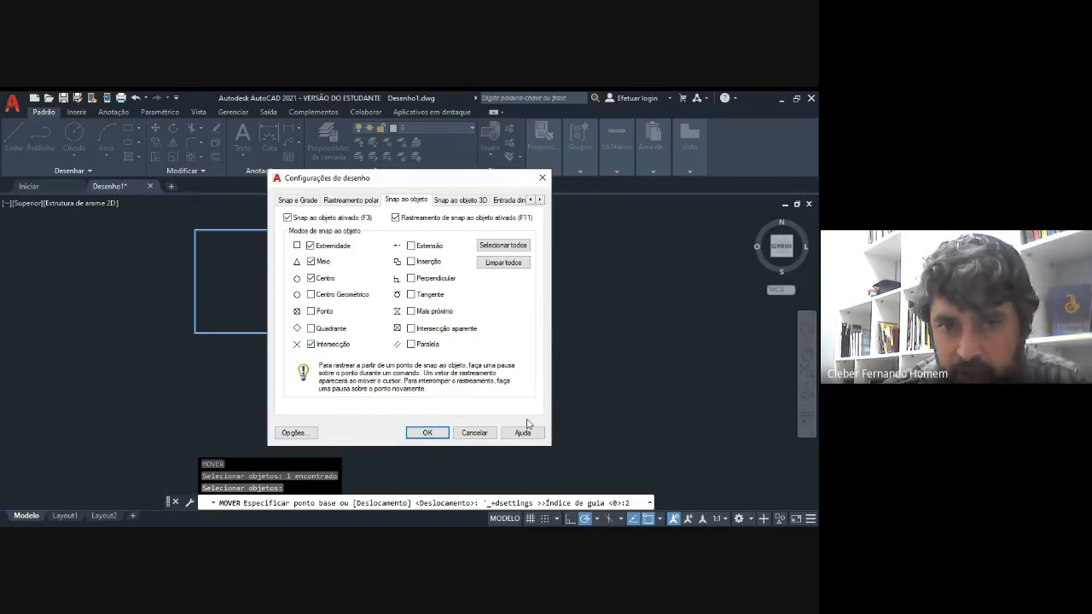
pyautogui.click(429, 434)
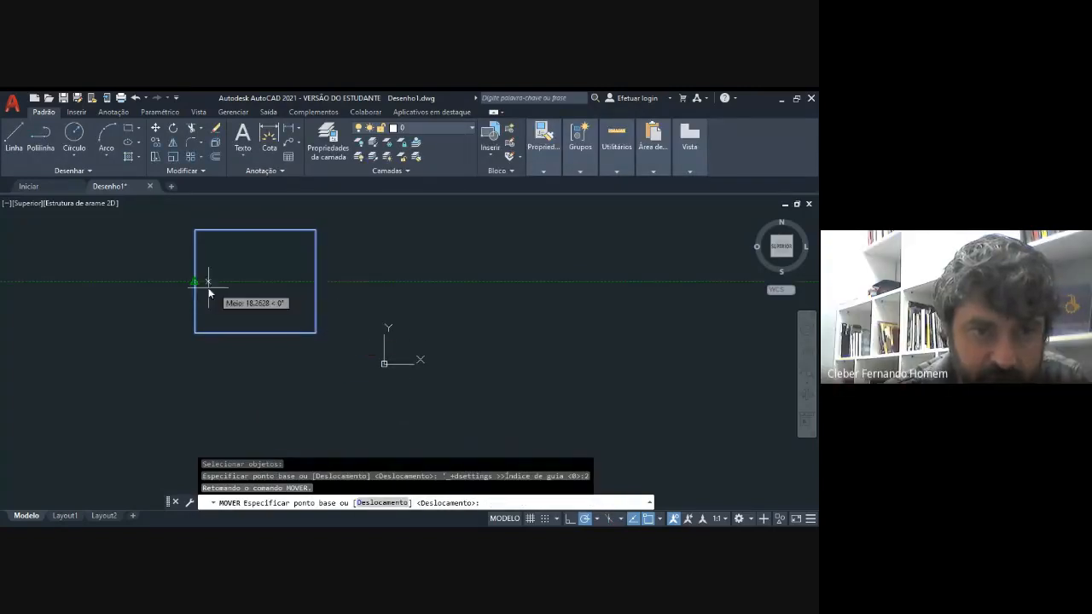
# Try to pick the rectangle's centre as the move base point with a temporary tracking point from its edge midpoints
pyautogui.click(315, 284)
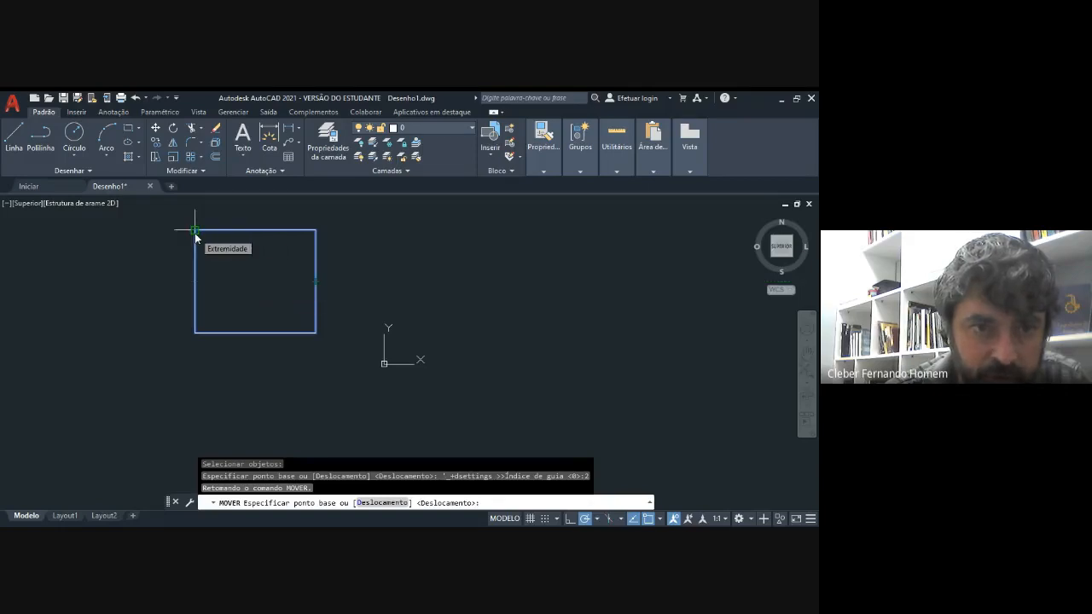
pyautogui.keyDown('shift'); pyautogui.rightClick(282, 287); pyautogui.keyUp('shift')
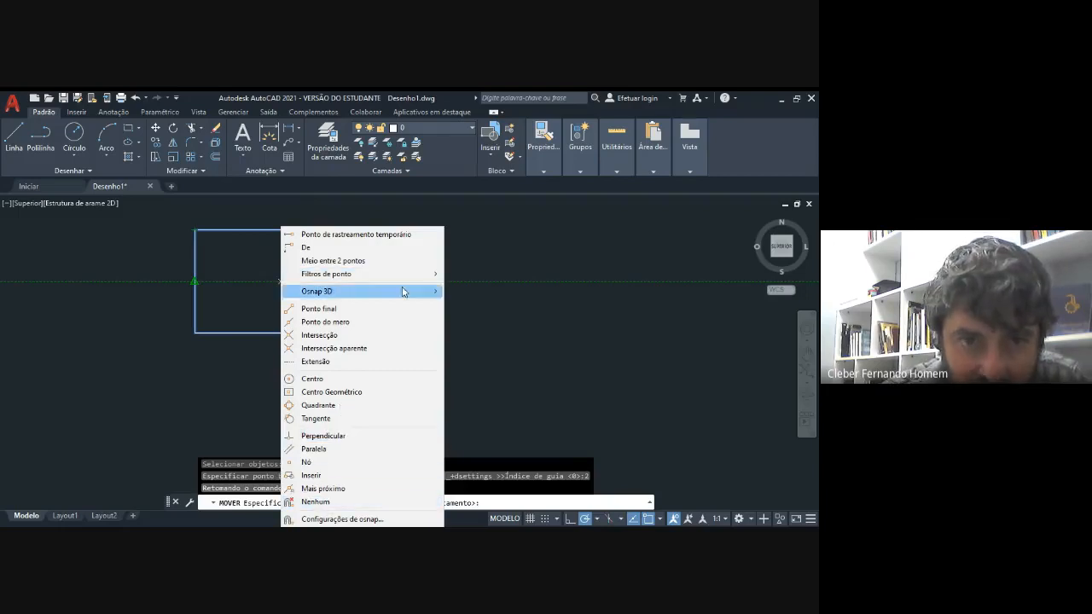
pyautogui.click(378, 236)
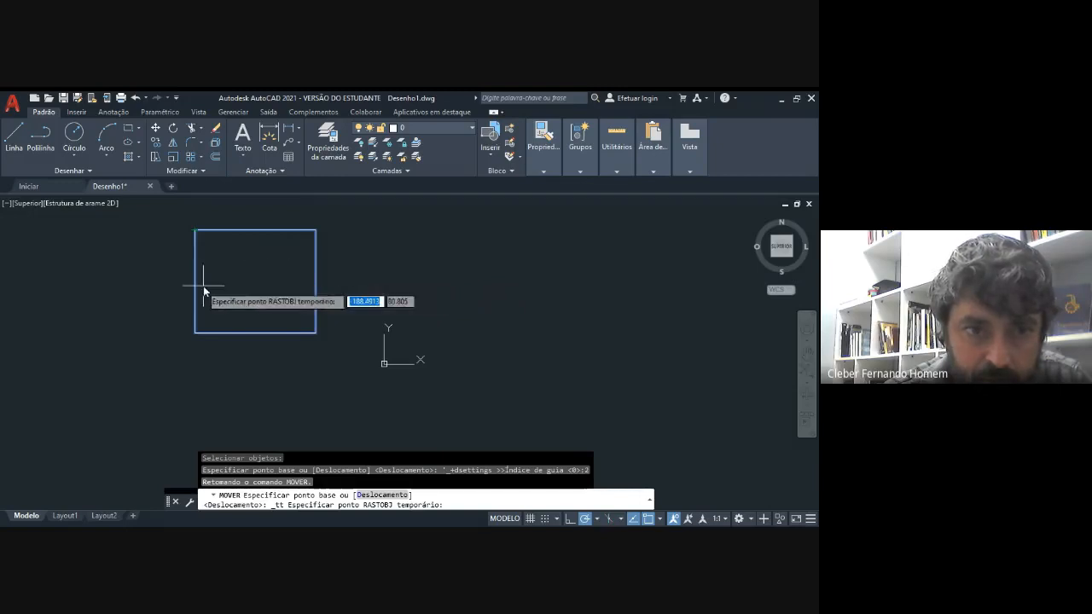
pyautogui.keyDown('shift'); pyautogui.rightClick(255, 280); pyautogui.keyUp('shift')
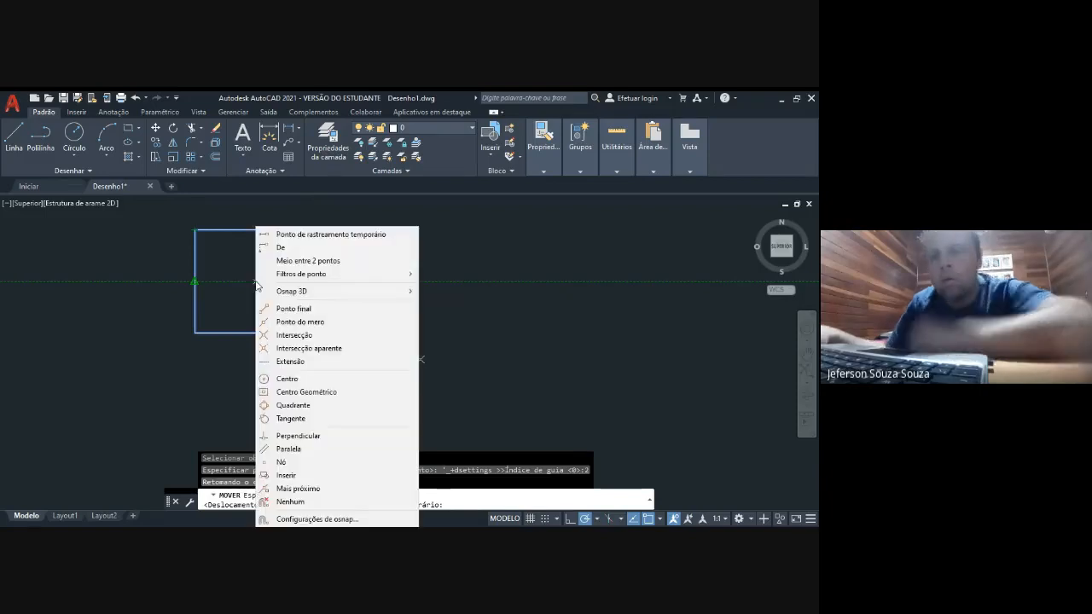
pyautogui.click(331, 234)
pyautogui.press('Escape')
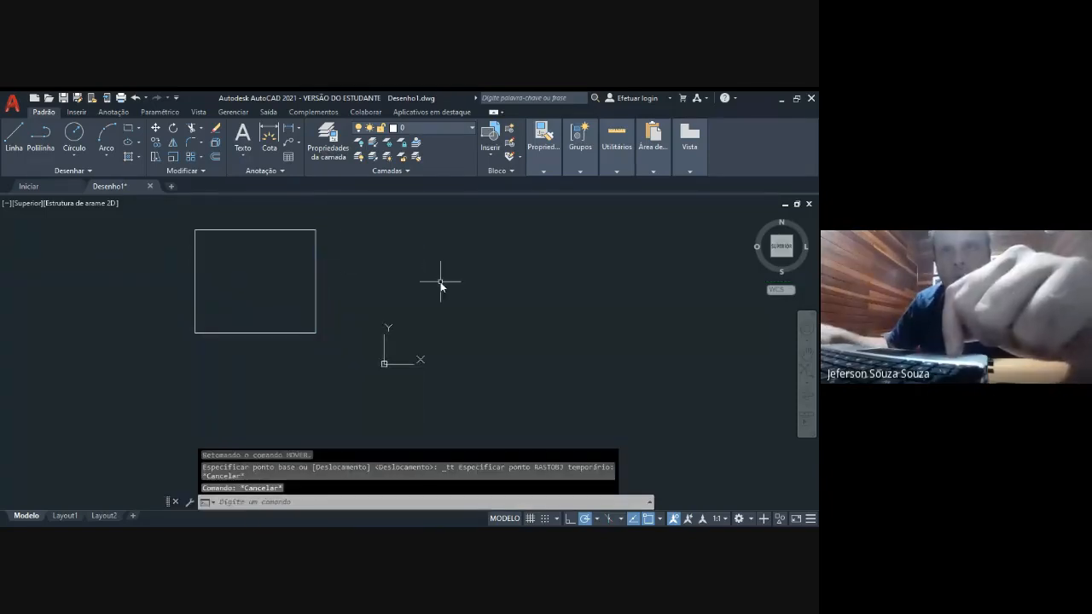
# Review the active object snap modes while moving the rectangle, leaving the settings and the move without changes
pyautogui.write('m')
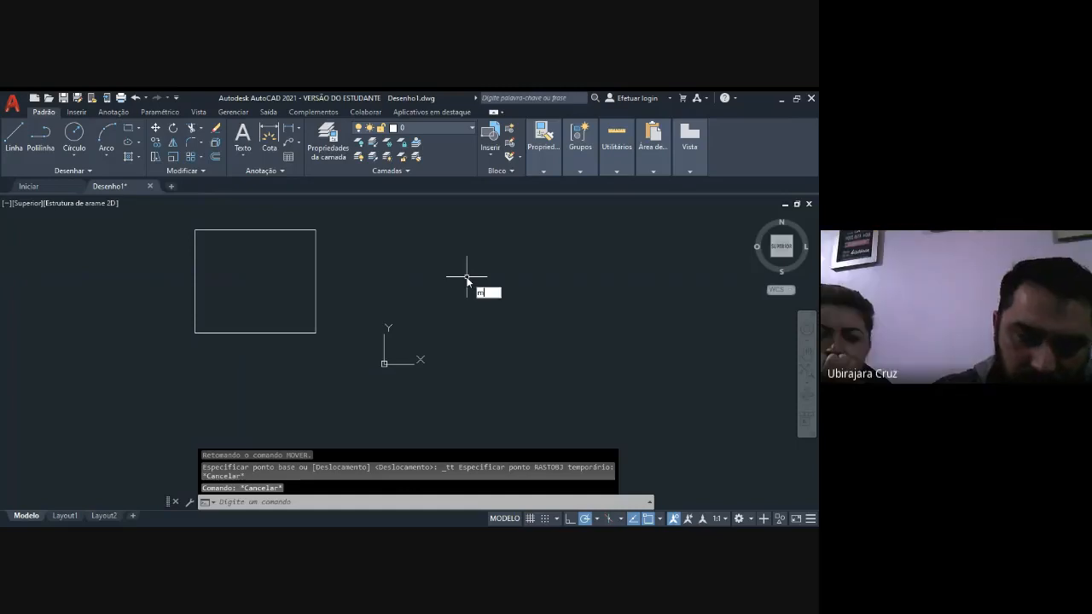
pyautogui.press('Return')
pyautogui.click(315, 264)
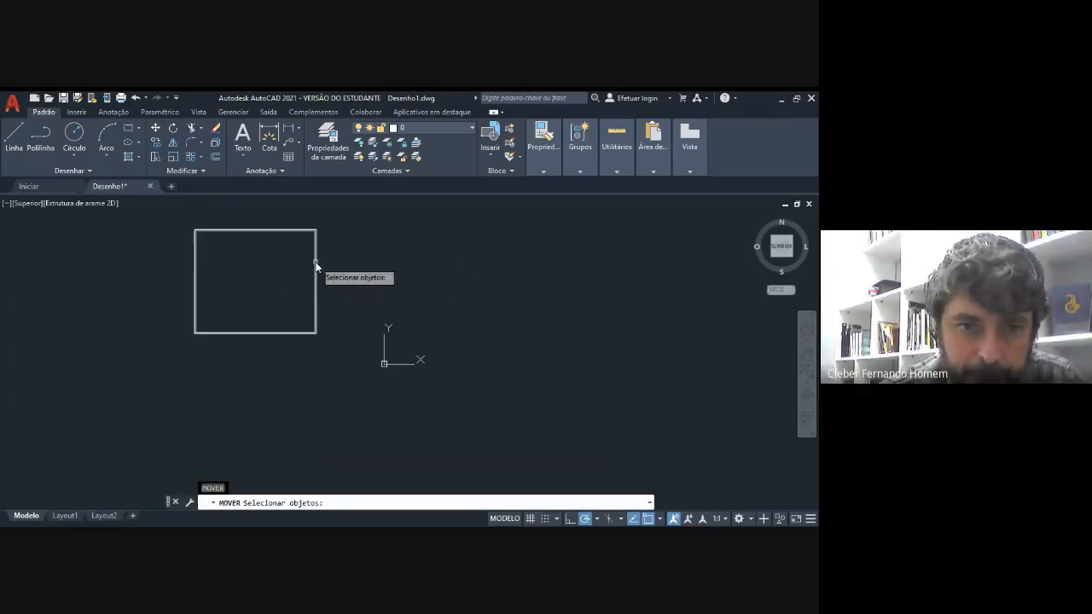
pyautogui.press('Return')
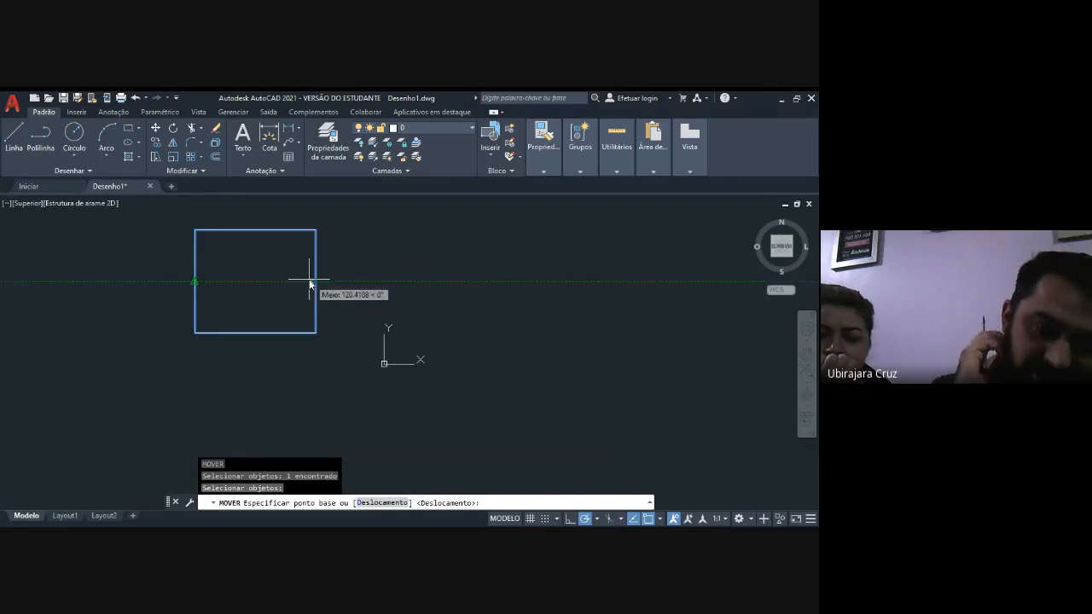
pyautogui.keyDown('shift'); pyautogui.rightClick(310, 283); pyautogui.keyUp('shift')
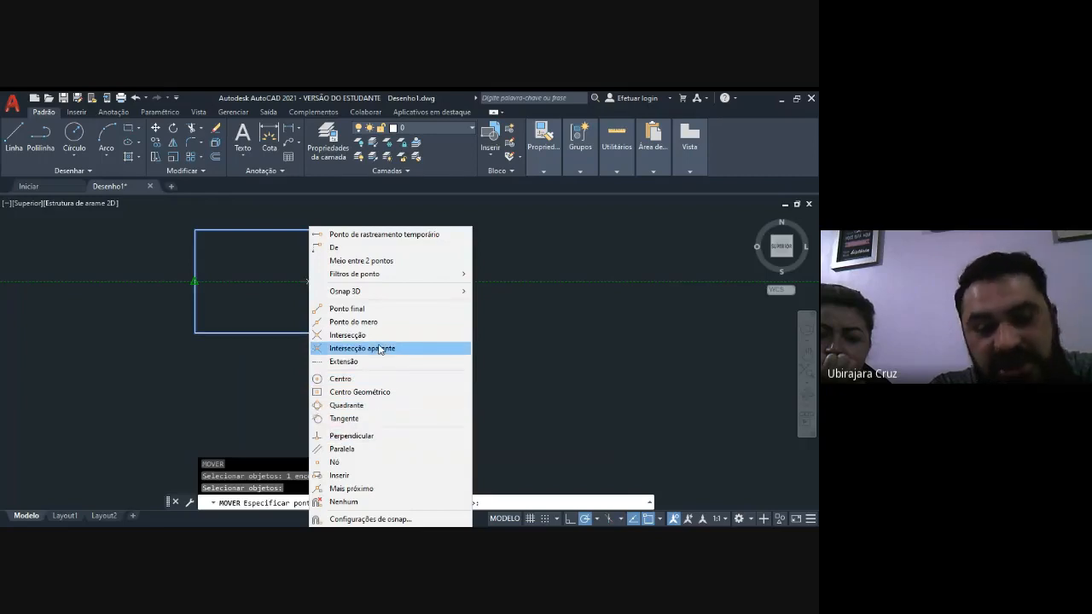
pyautogui.click(388, 519)
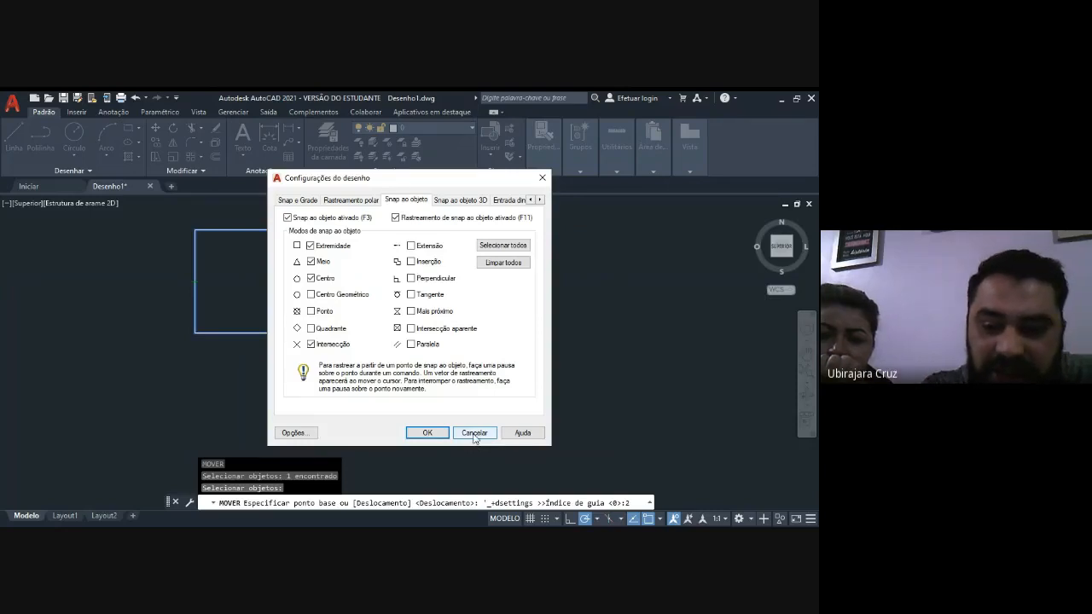
pyautogui.click(474, 433)
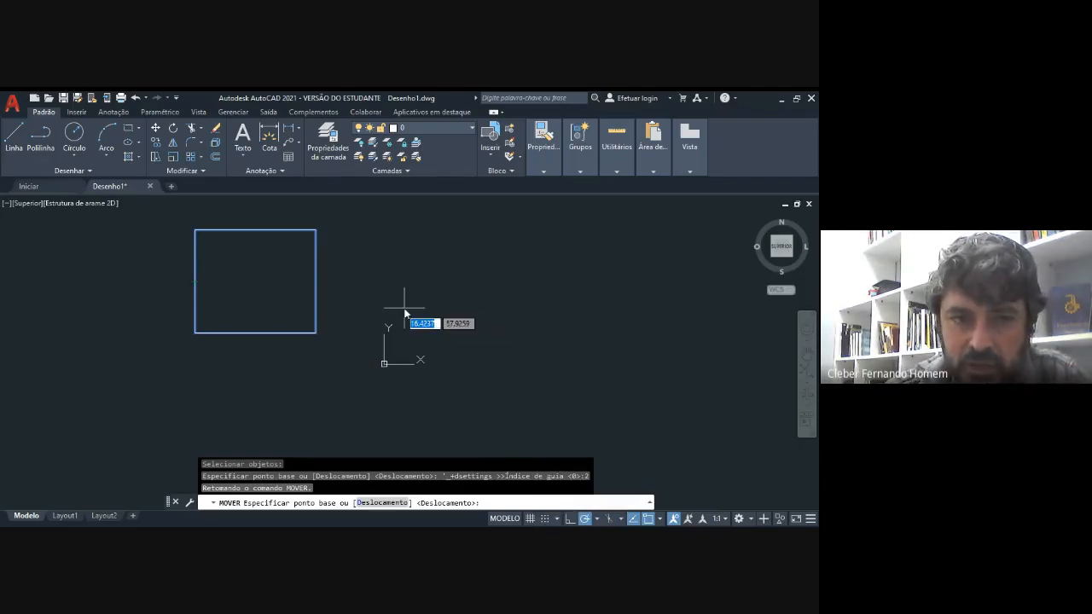
pyautogui.write('l')
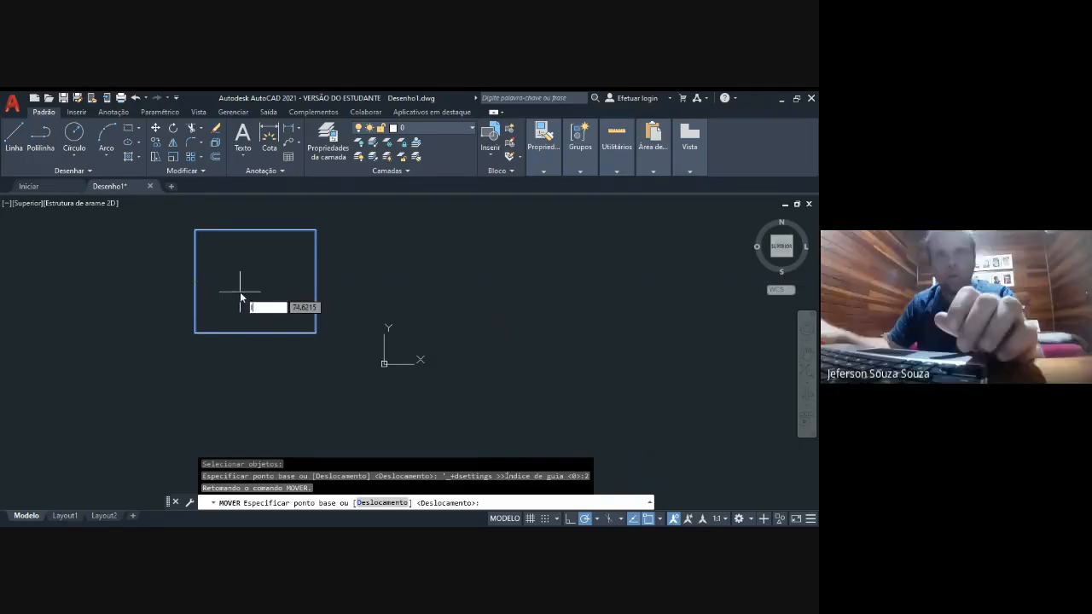
pyautogui.press('Return')
pyautogui.press('Escape')
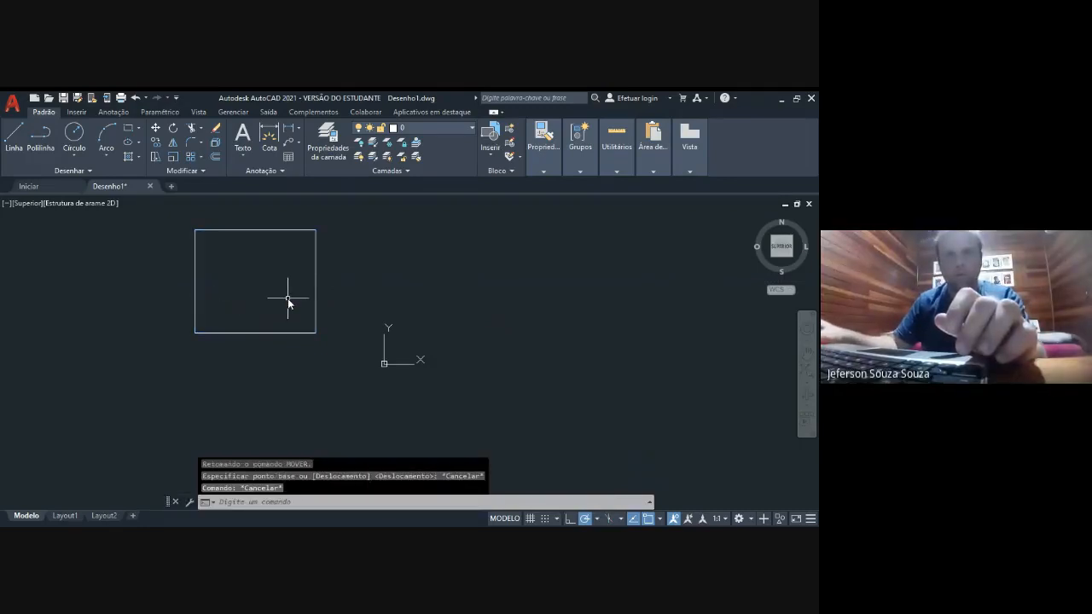
# Try to define the rectangle's move base point with an .X point filter combined with a midpoint snap override
pyautogui.press('Return')
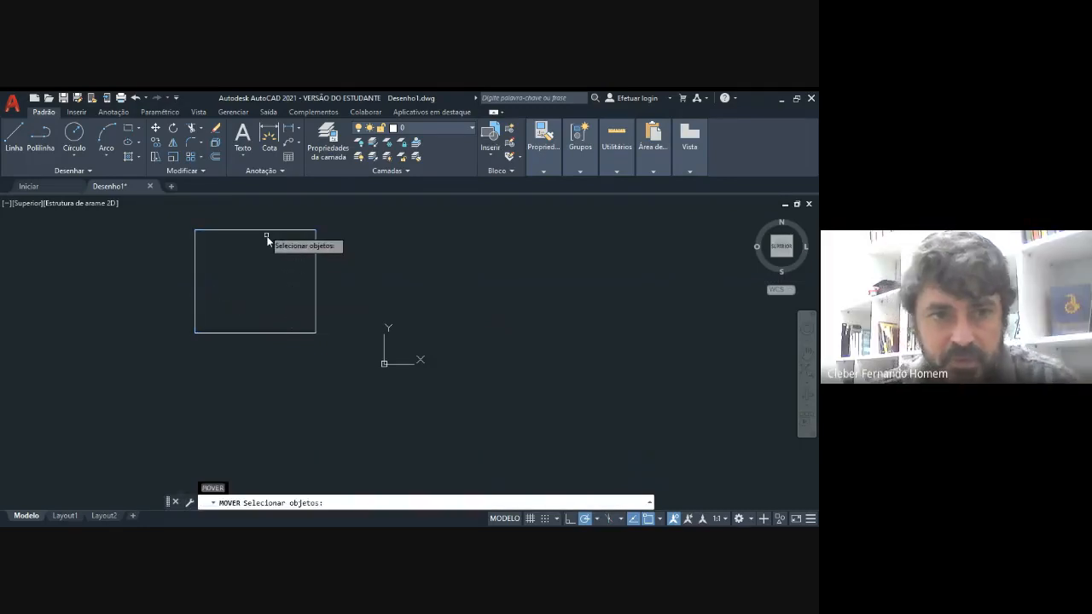
pyautogui.click(266, 232)
pyautogui.press('Return')
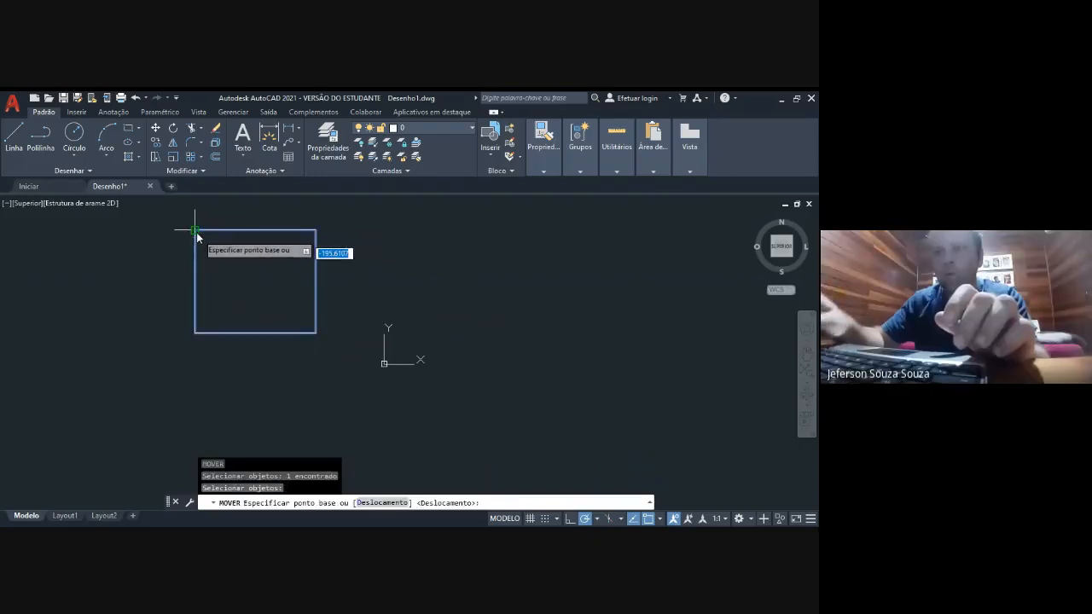
pyautogui.keyDown('shift'); pyautogui.rightClick(248, 290); pyautogui.keyUp('shift')
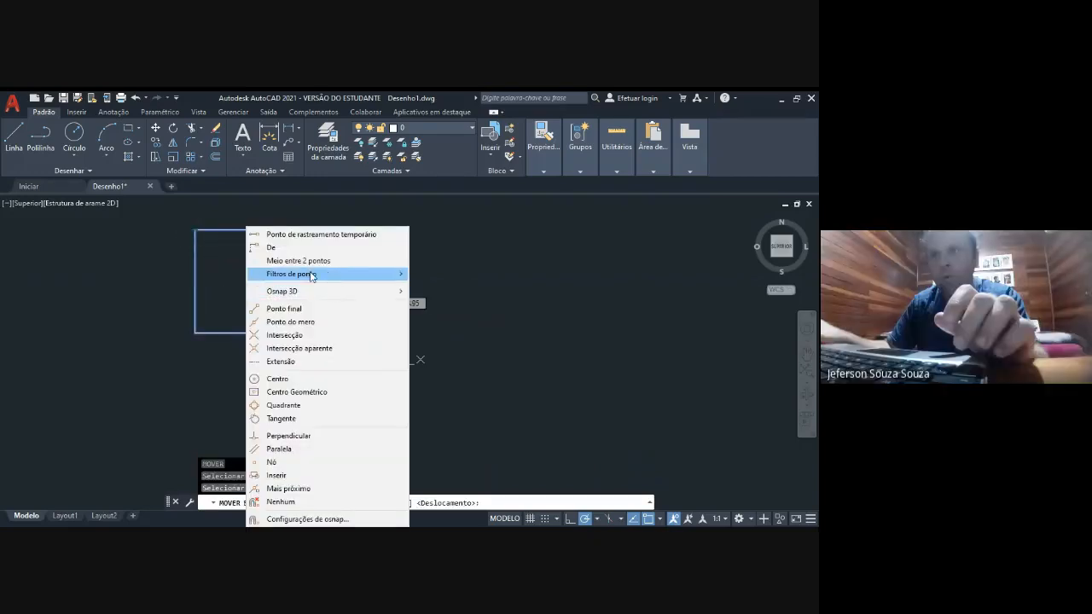
pyautogui.moveTo(311, 275)
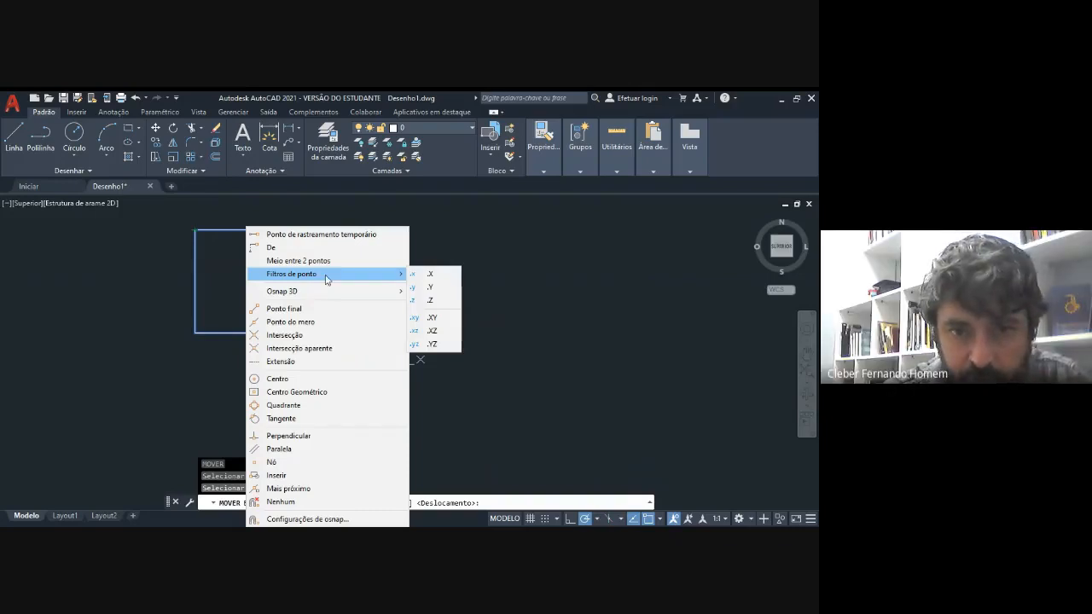
pyautogui.click(430, 275)
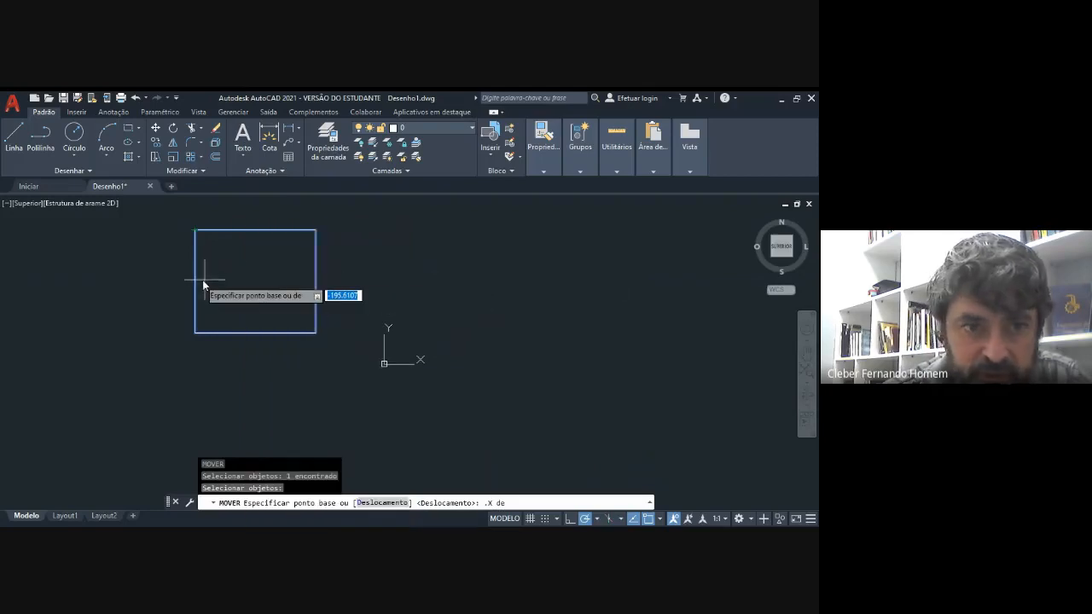
pyautogui.keyDown('shift'); pyautogui.rightClick(262, 287); pyautogui.keyUp('shift')
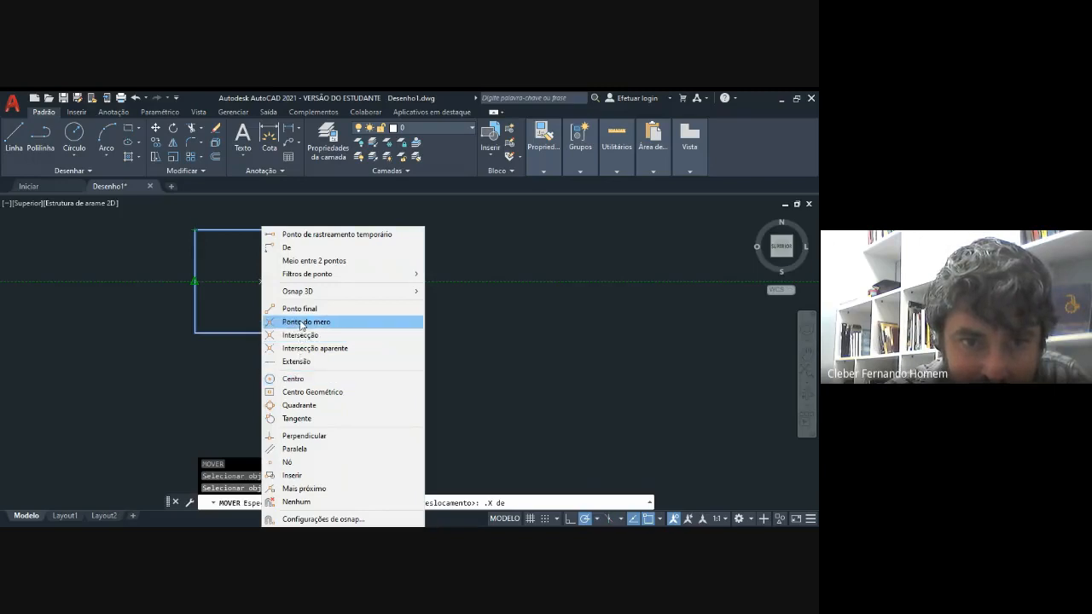
pyautogui.click(303, 321)
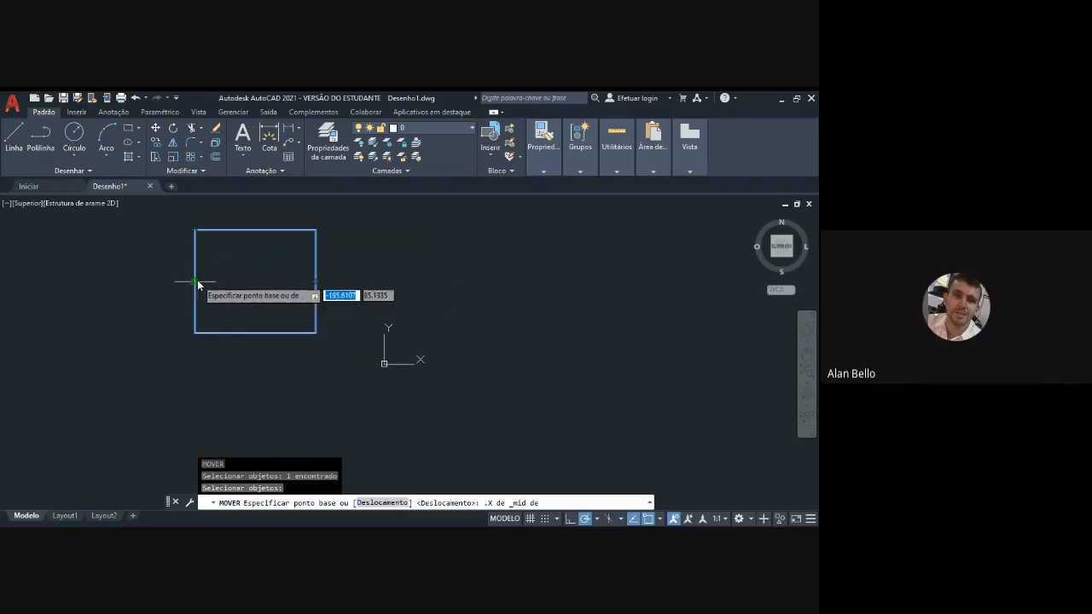
pyautogui.press('Escape')
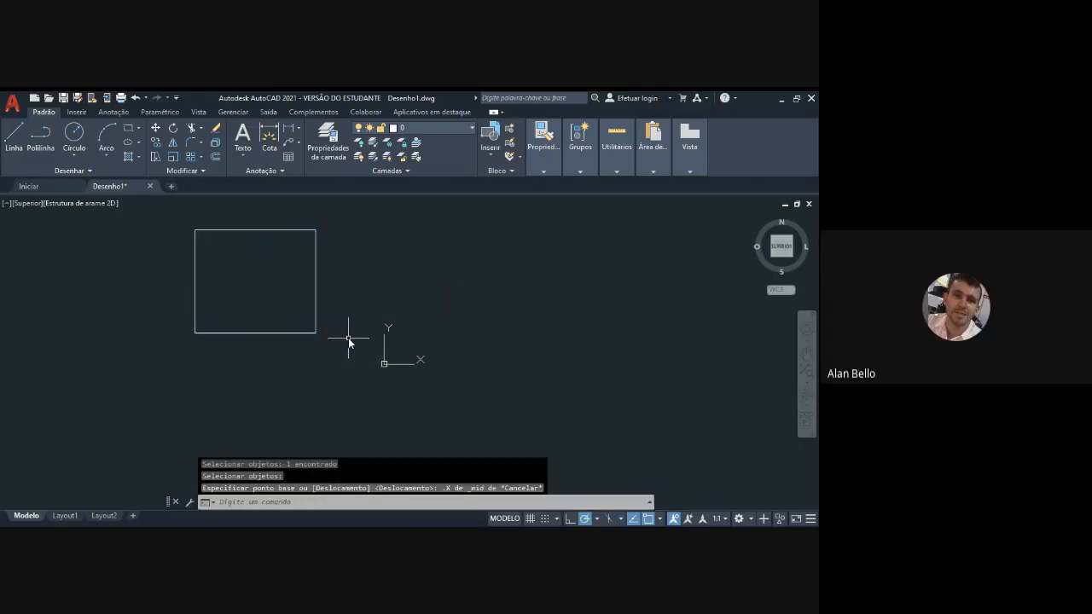
pyautogui.write('l')
pyautogui.press('Return')
pyautogui.press('Escape')
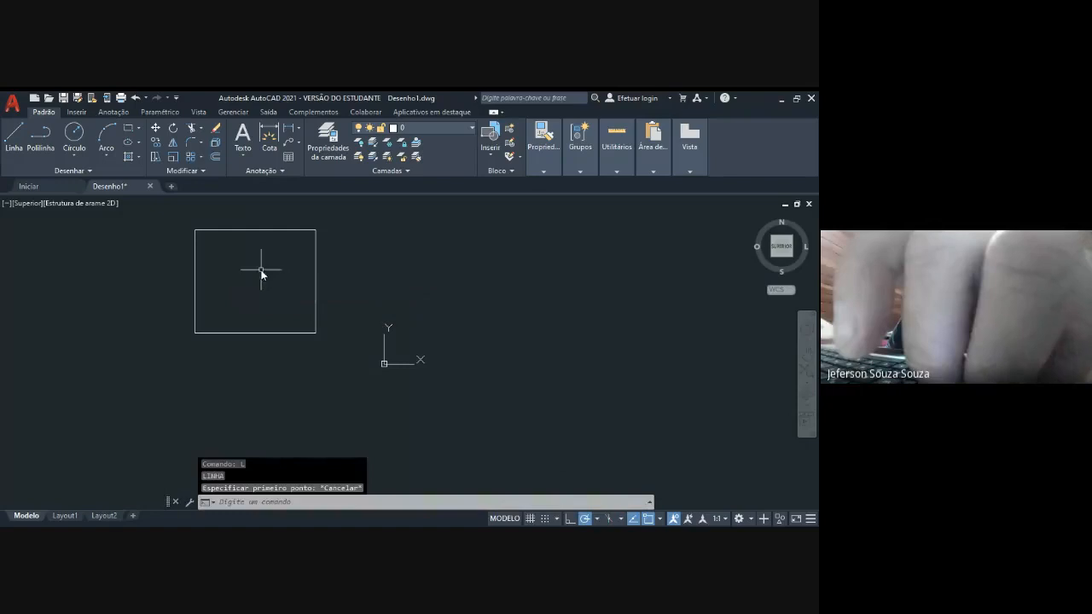
# Move the rectangle to the far side of the origin, using its centre tracked from the edge midpoints as base point
pyautogui.write('m')
pyautogui.press('Return')
pyautogui.click(237, 230)
pyautogui.press('Return')
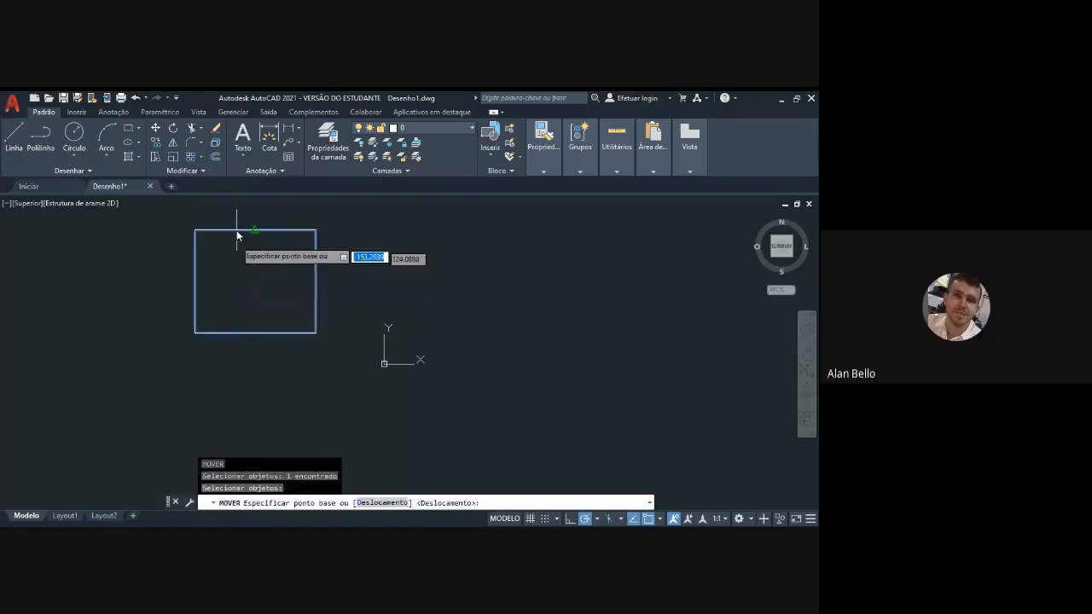
pyautogui.keyDown('shift'); pyautogui.rightClick(223, 277); pyautogui.keyUp('shift')
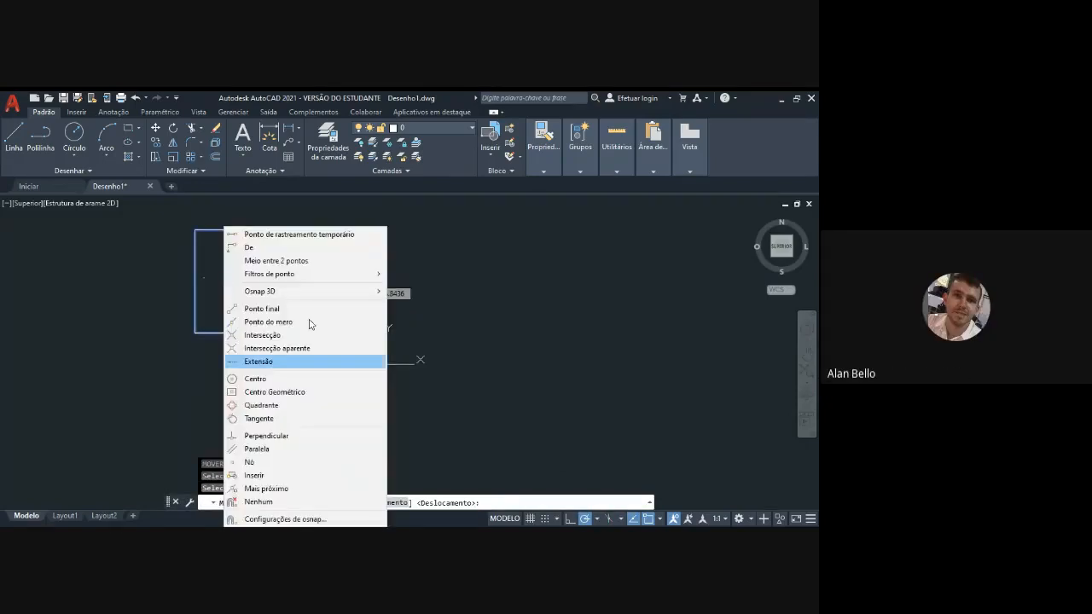
pyautogui.click(276, 349)
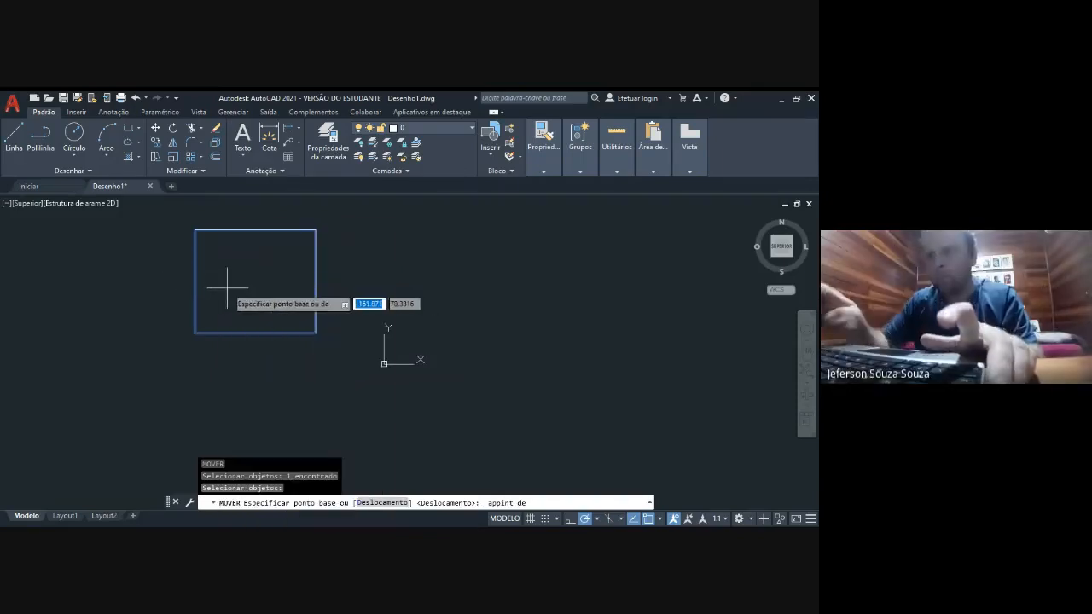
pyautogui.keyDown('shift'); pyautogui.rightClick(227, 295); pyautogui.keyUp('shift')
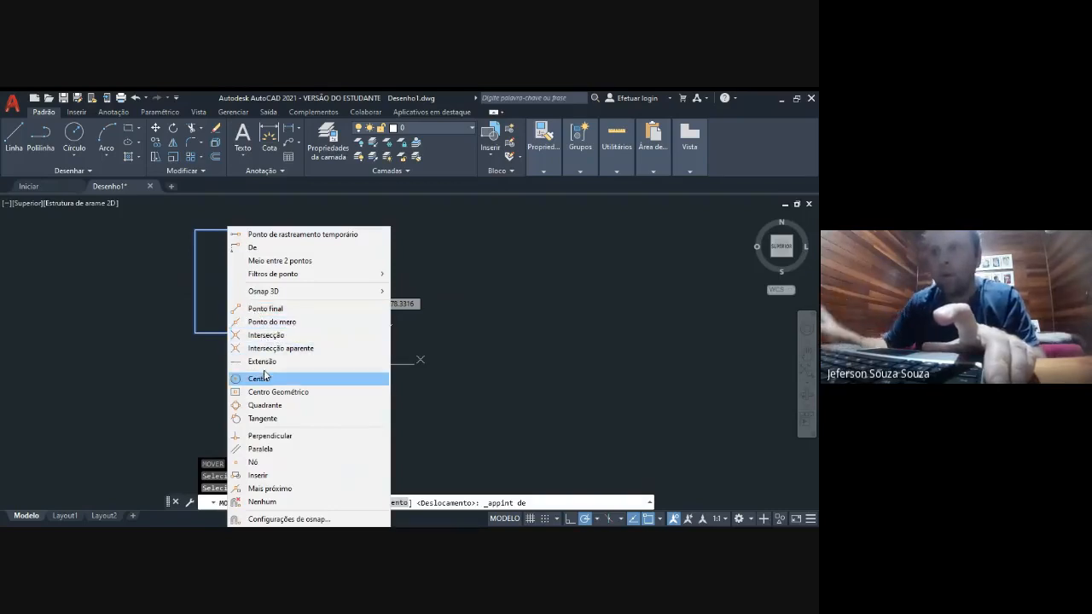
pyautogui.click(271, 321)
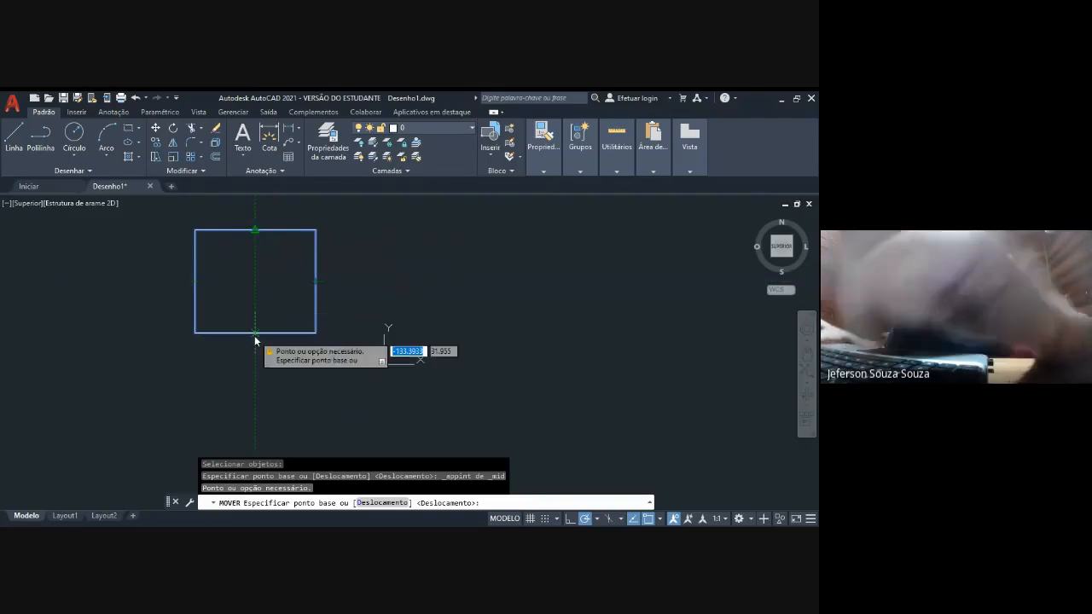
pyautogui.click(254, 283)
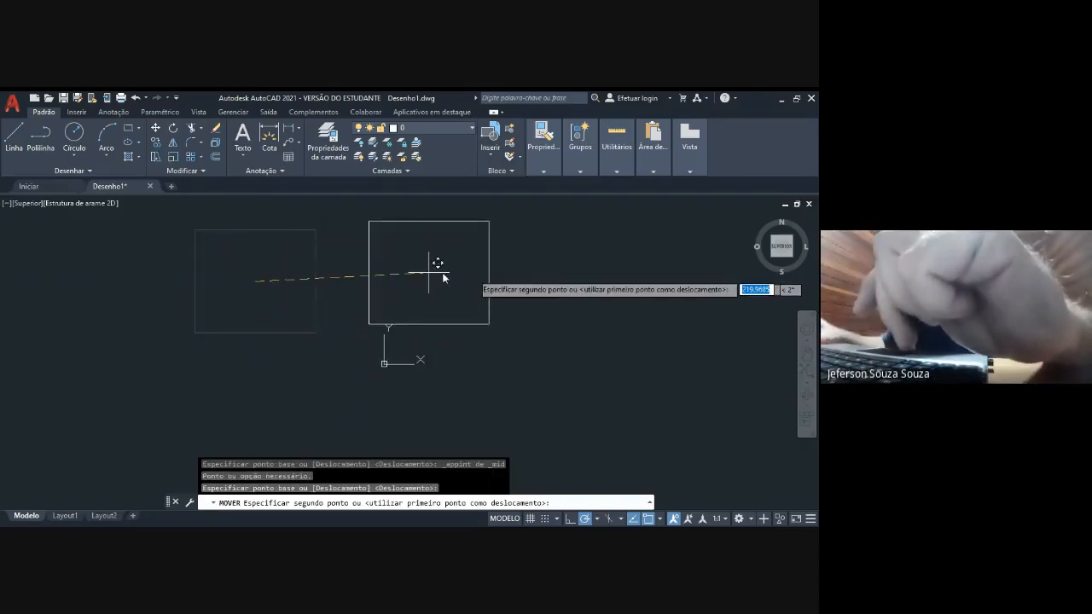
pyautogui.click(573, 290)
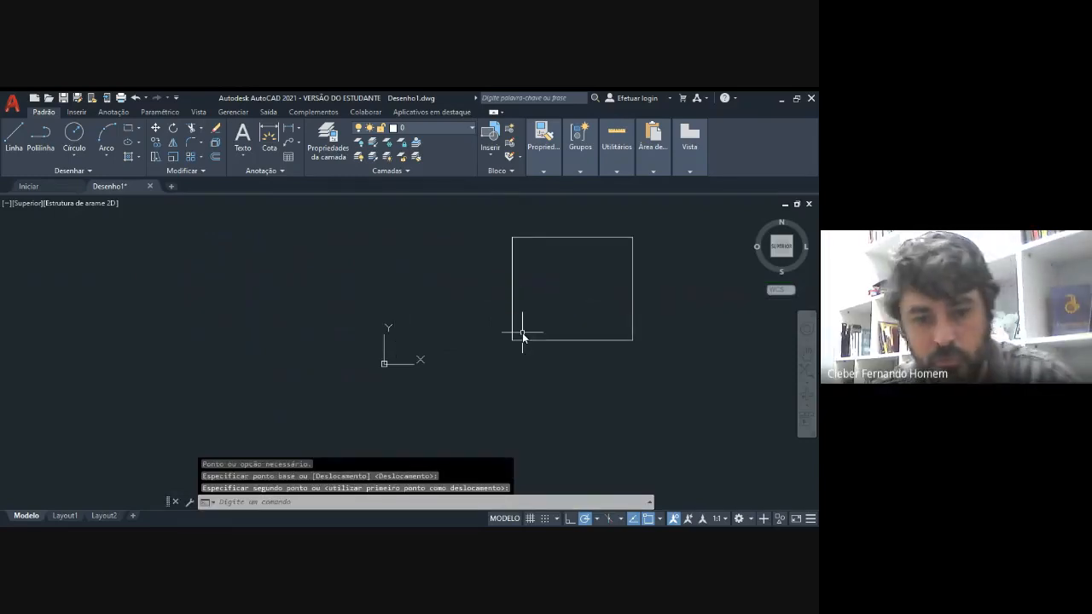
# Move the rectangle back to the upper left of the origin, taking its tracked centre as the base point
pyautogui.write('m')
pyautogui.press('space')
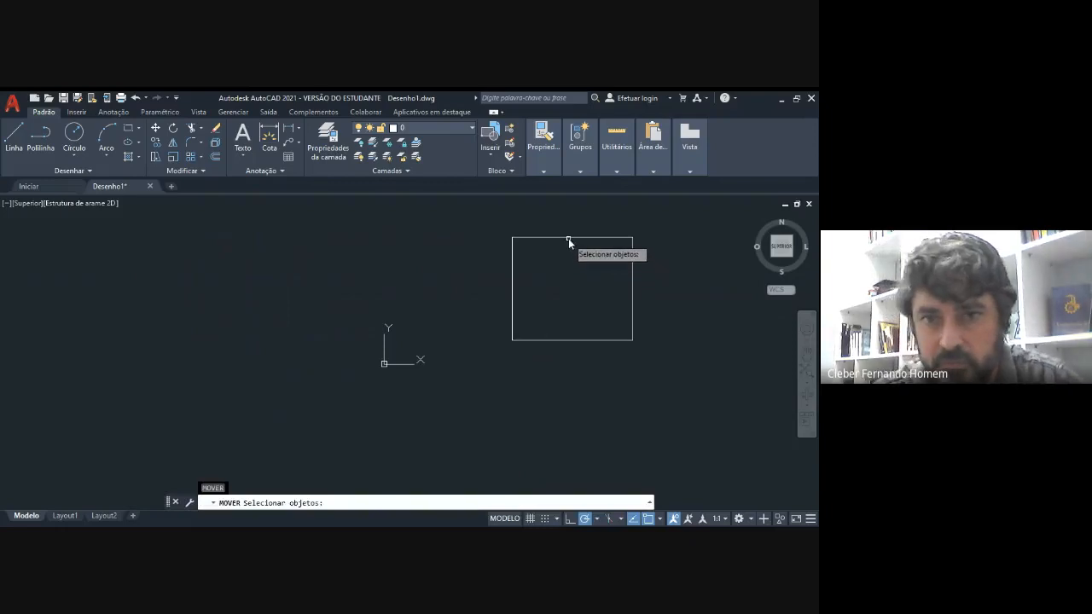
pyautogui.click(562, 238)
pyautogui.press('space')
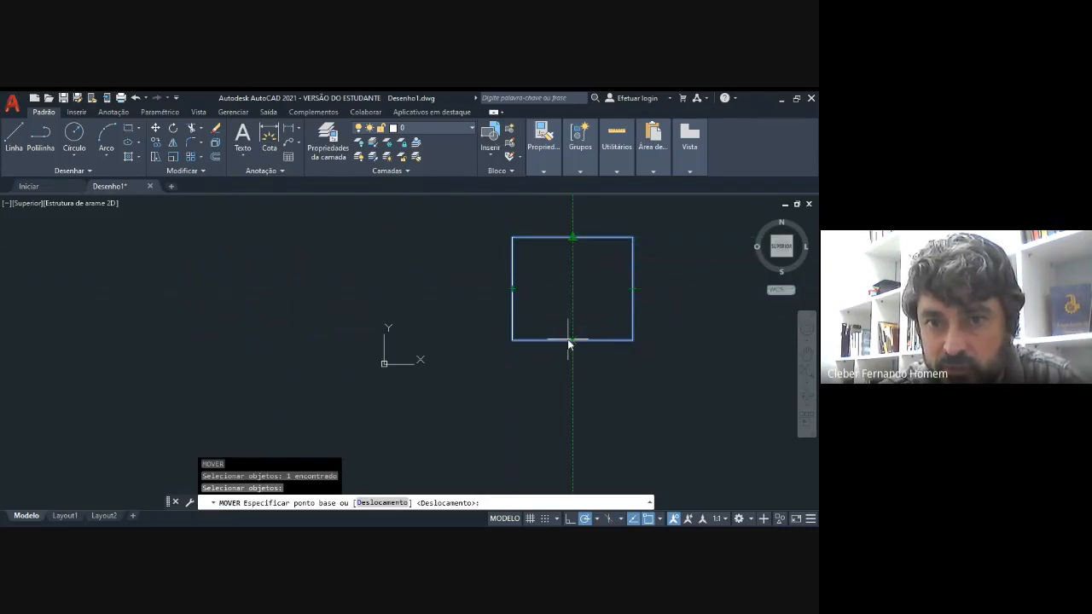
pyautogui.click(572, 289)
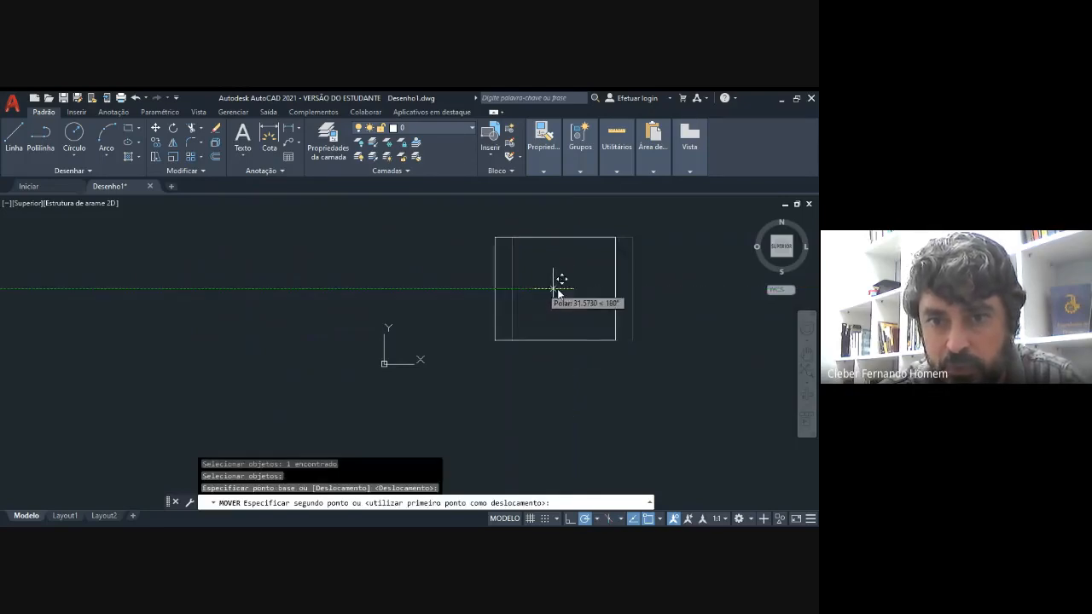
pyautogui.click(235, 287)
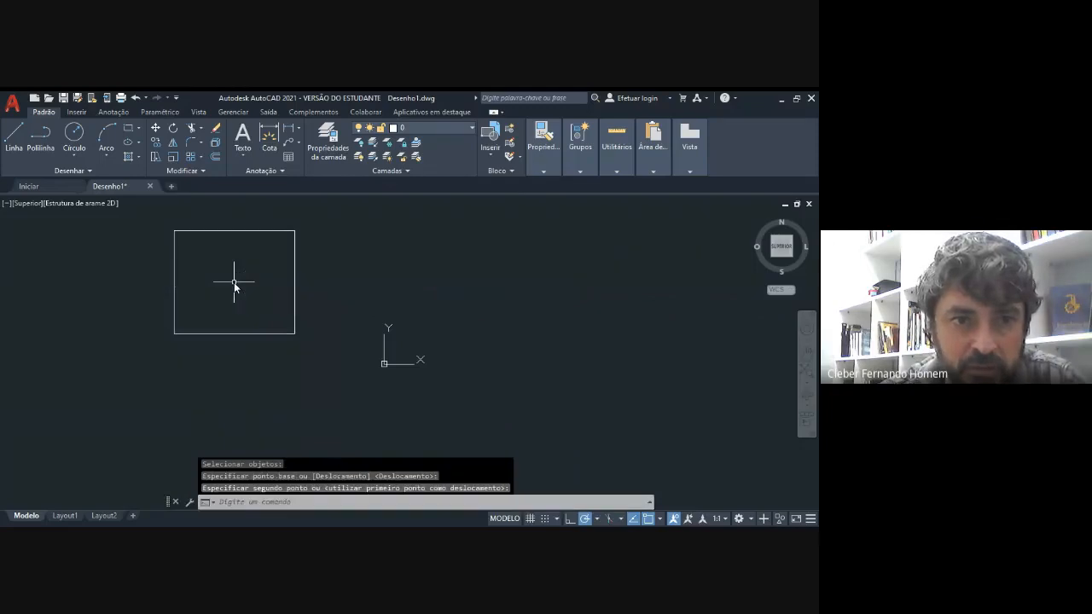
# Move the rectangle by its tracked centre again, placing it to the right of the origin
pyautogui.write('m')
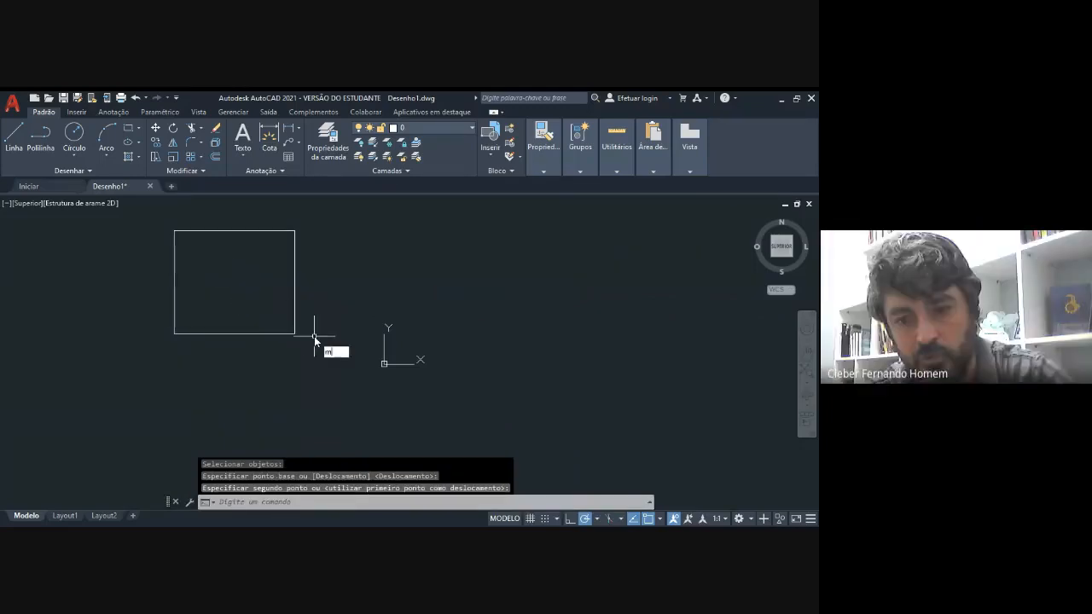
pyautogui.press('Return')
pyautogui.click(295, 317)
pyautogui.press('Return')
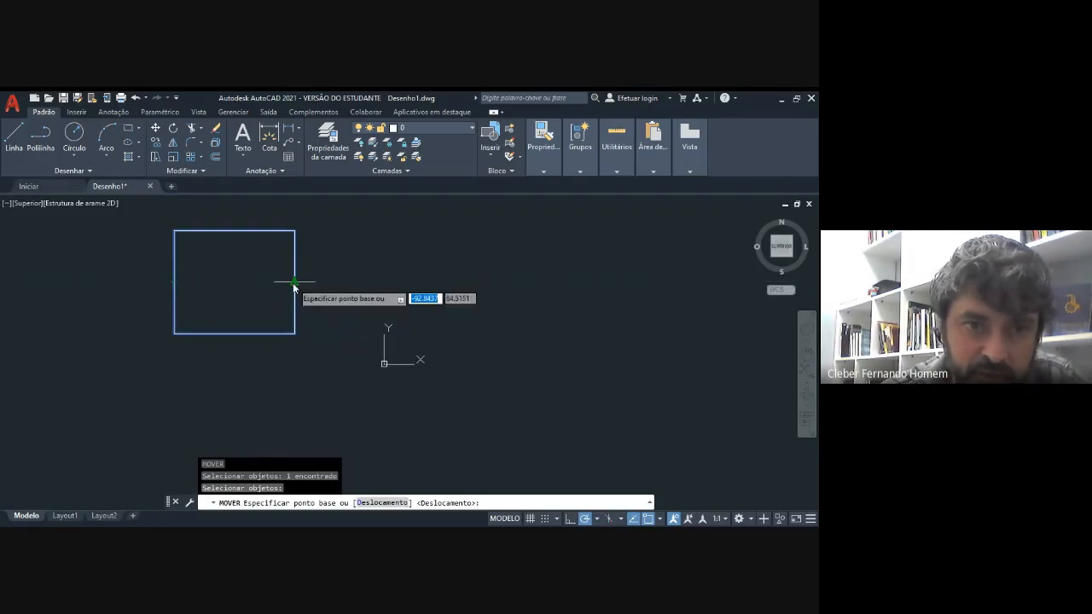
pyautogui.click(232, 283)
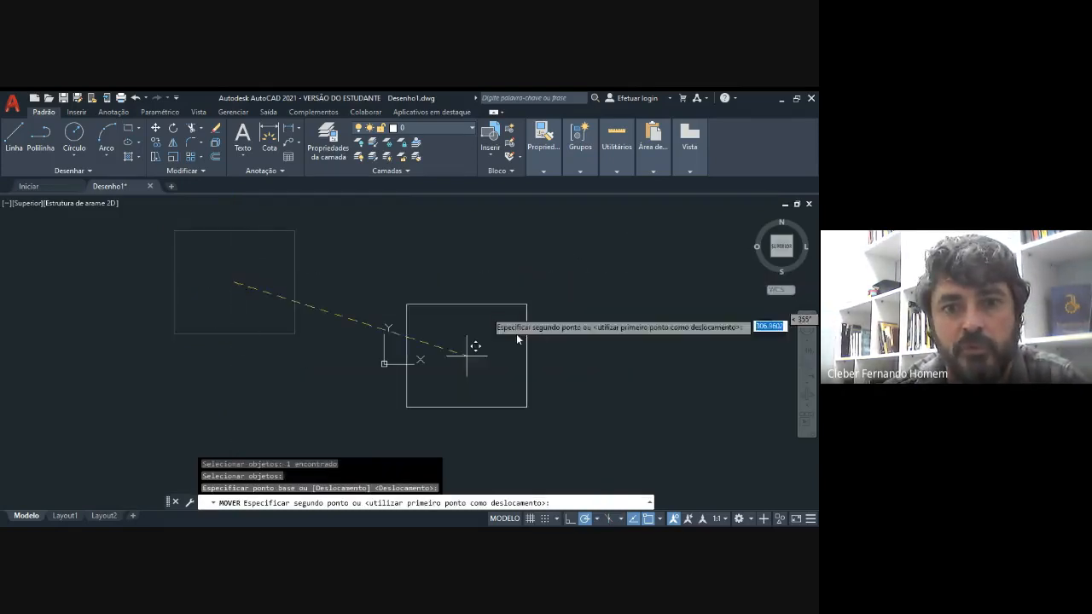
pyautogui.click(592, 321)
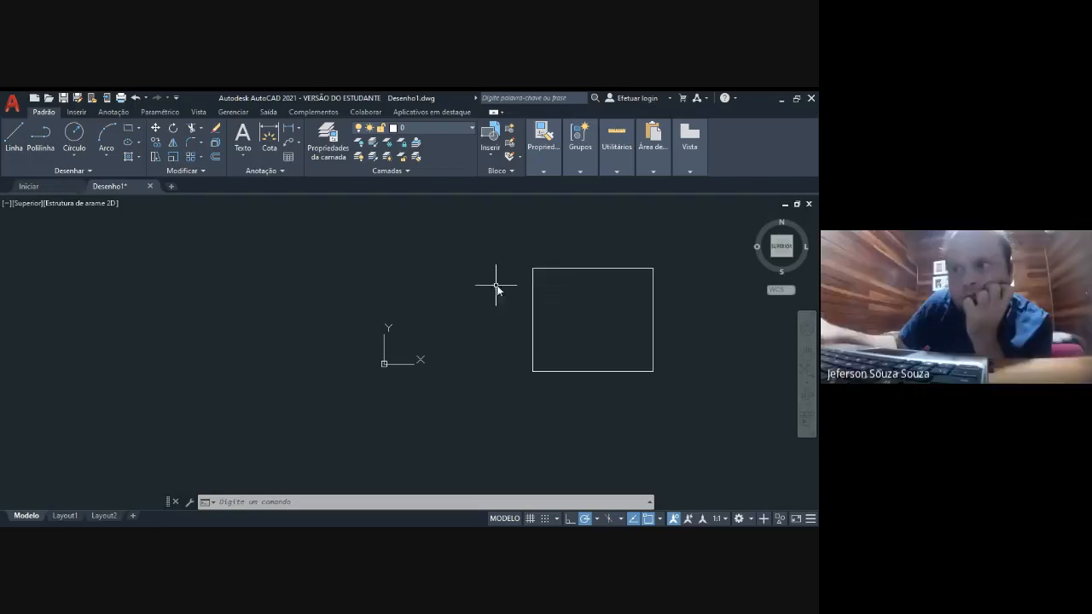
# Draw a diagonal line from the rectangle's upper-left corner to its lower-right corner
pyautogui.moveTo(495, 284); pyautogui.dragTo(212, 307, button='middle')
pyautogui.scroll(2, 212, 307)
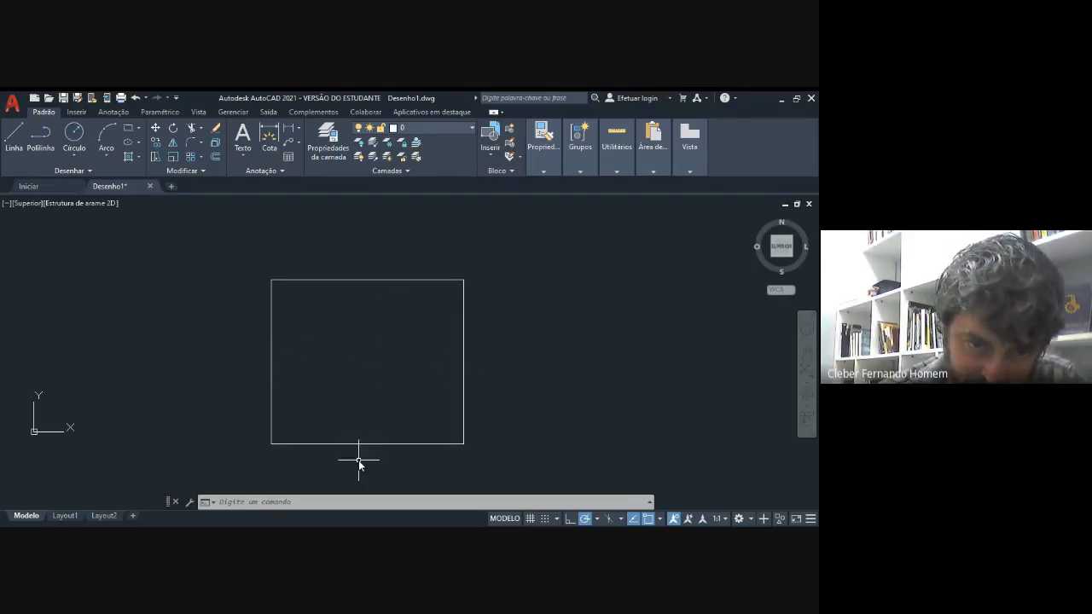
pyautogui.press('l')
pyautogui.press('Return')
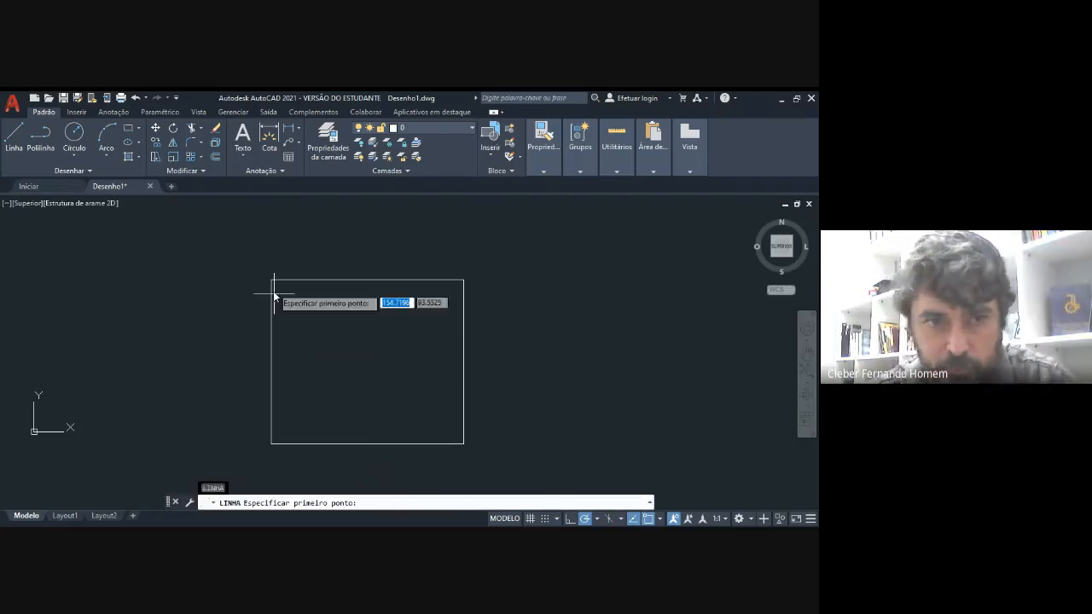
pyautogui.click(271, 280)
pyautogui.click(464, 443)
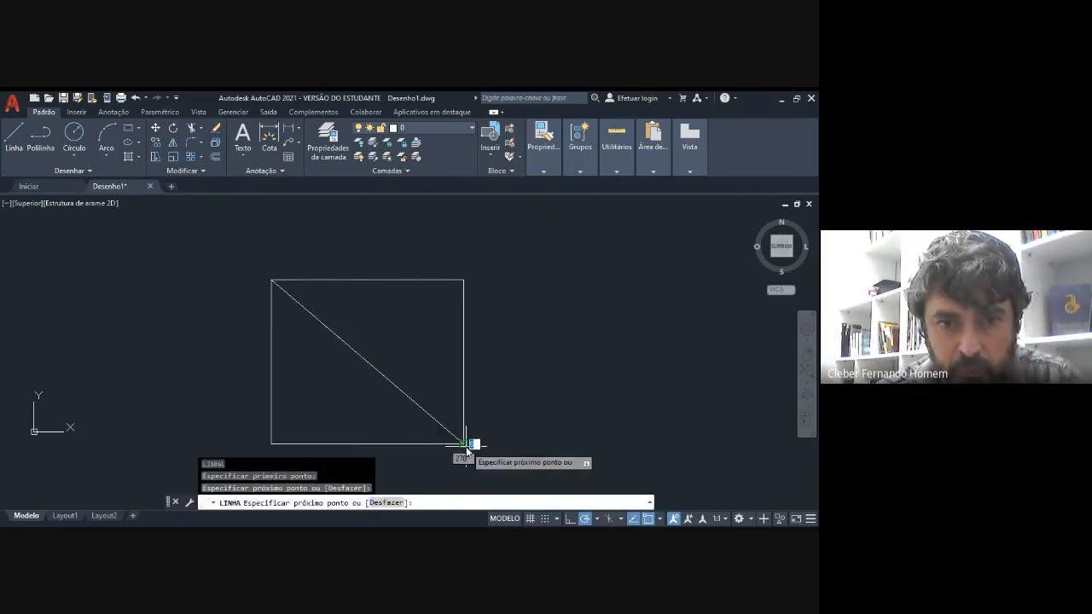
pyautogui.press('Escape')
pyautogui.press('Escape')
# Try to move the rectangle using the diagonal's midpoint as the base point
pyautogui.write('m')
pyautogui.press('Return')
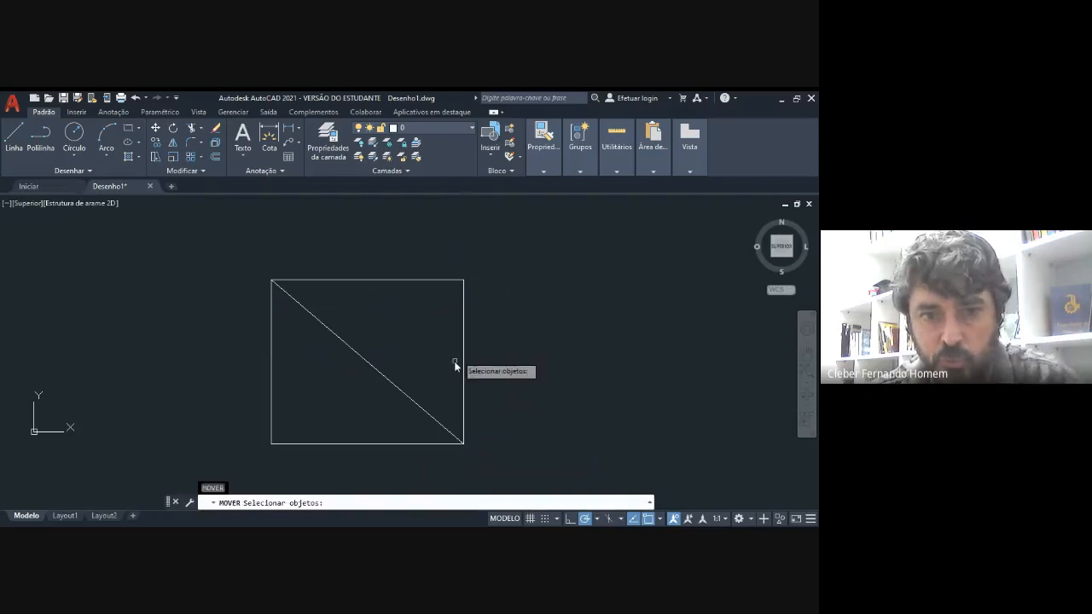
pyautogui.click(463, 352)
pyautogui.press('Return')
pyautogui.click(368, 363)
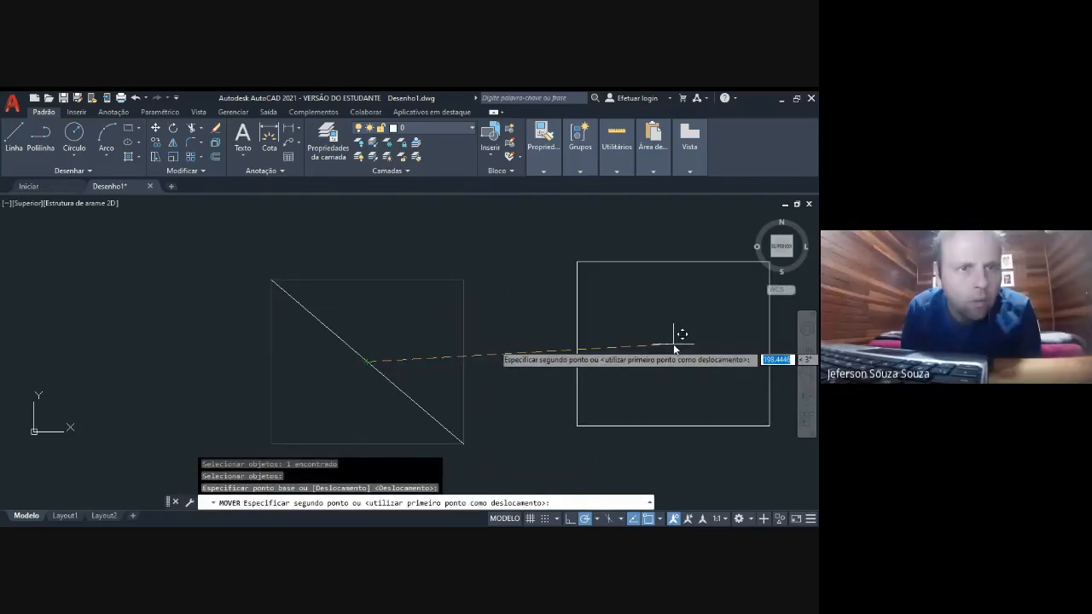
pyautogui.press('Escape')
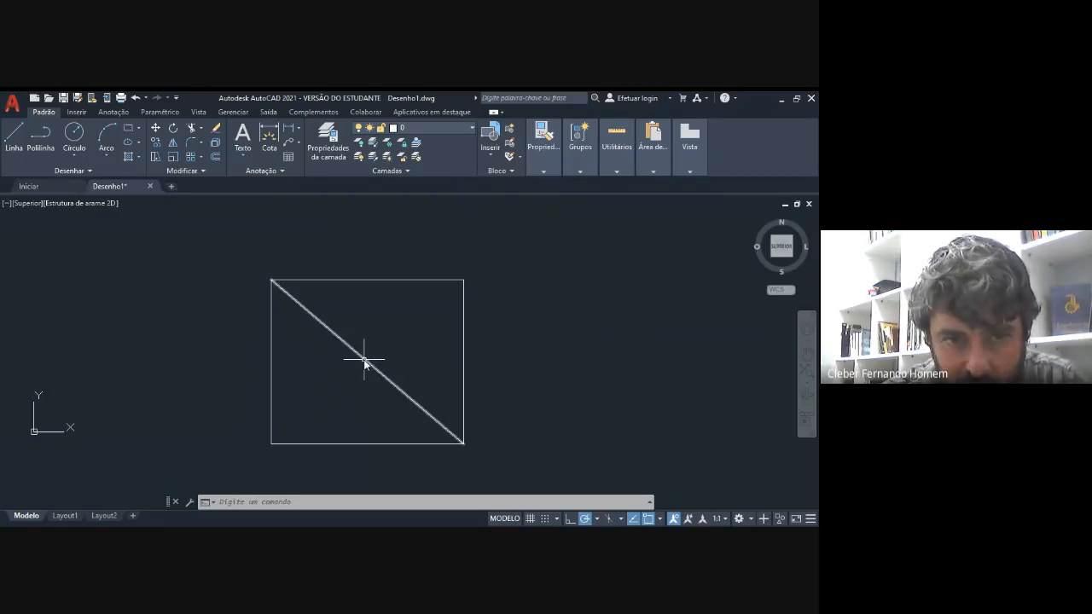
# Move the rectangle 100 units horizontally to the right from a base point picked outside it, leaving the diagonal behind
pyautogui.moveTo(364, 363)
pyautogui.write('m')
pyautogui.press('Return')
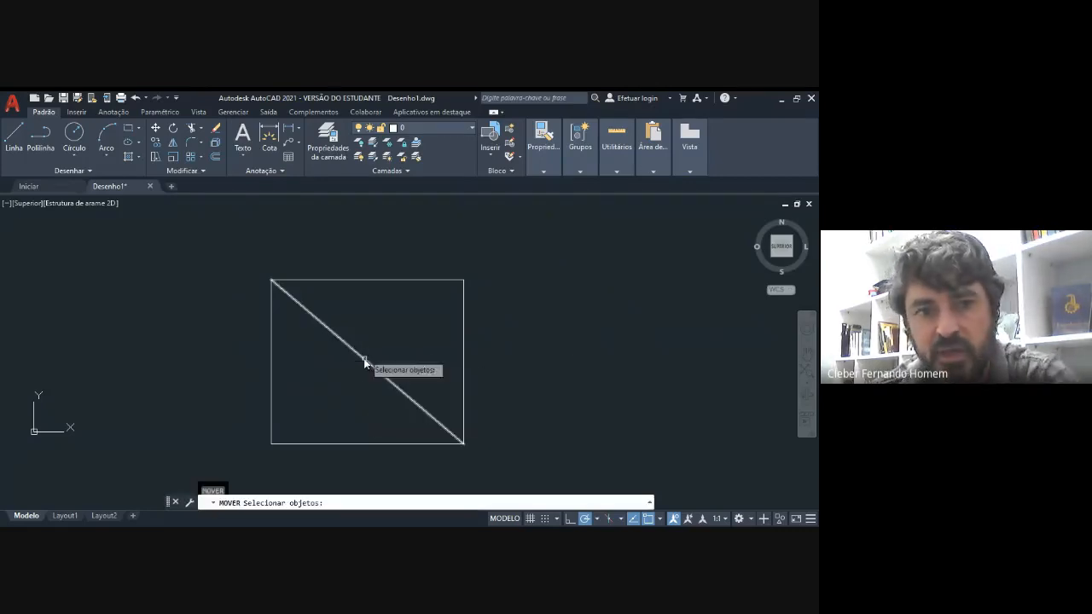
pyautogui.click(365, 362)
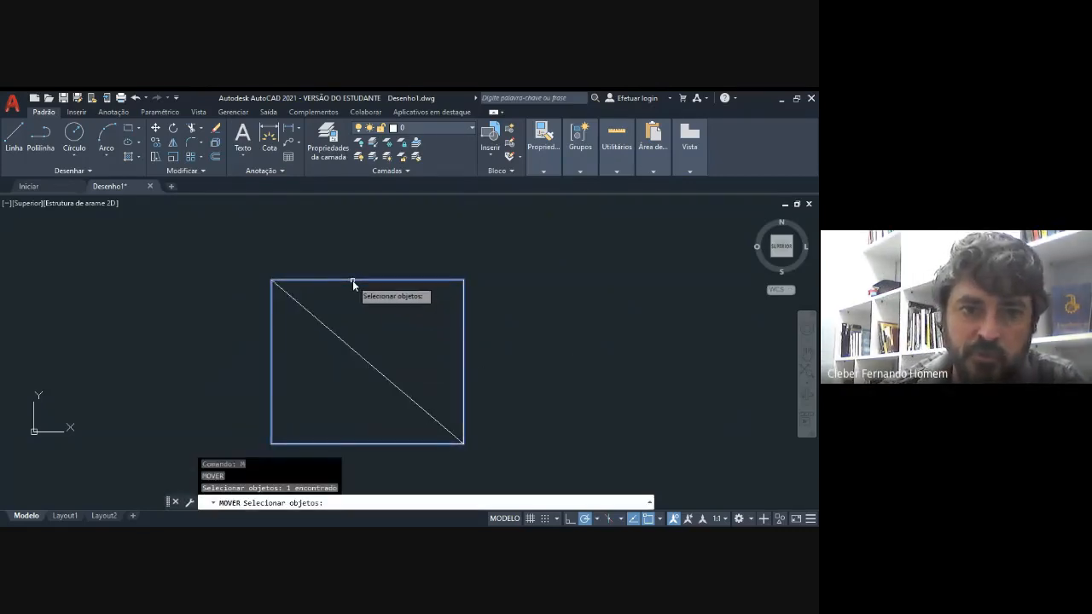
pyautogui.press('Return')
pyautogui.click(85, 243)
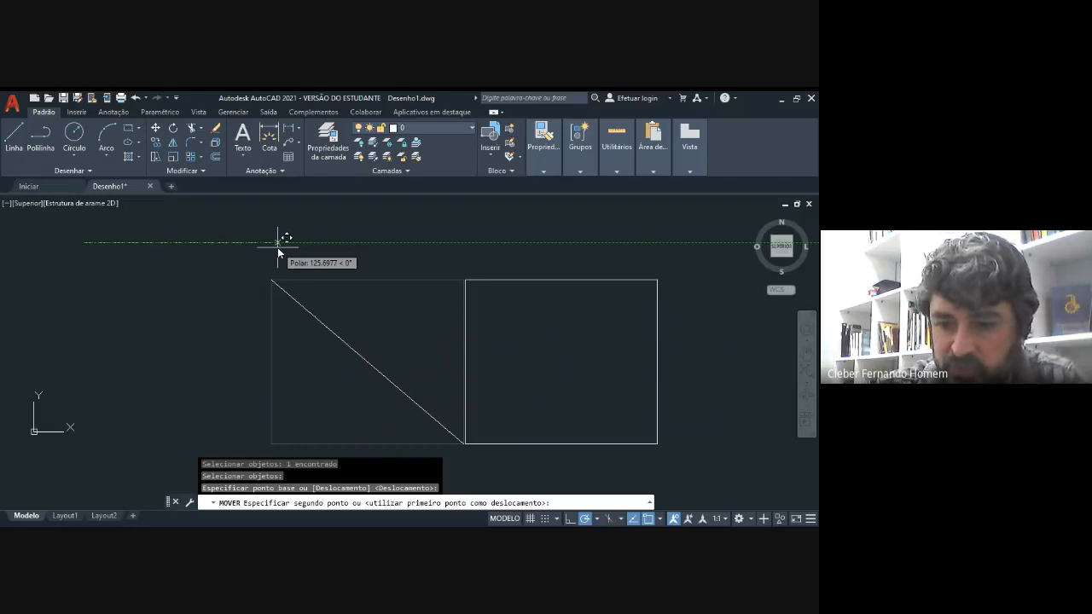
pyautogui.write('100')
pyautogui.press('Return')
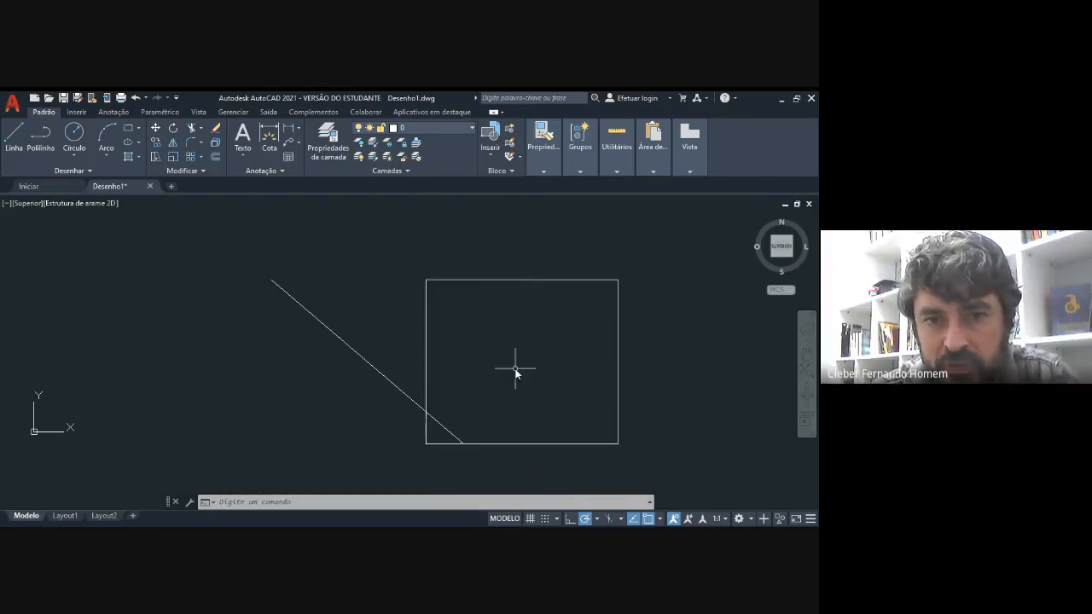
# Delete the diagonal line
pyautogui.click(340, 338)
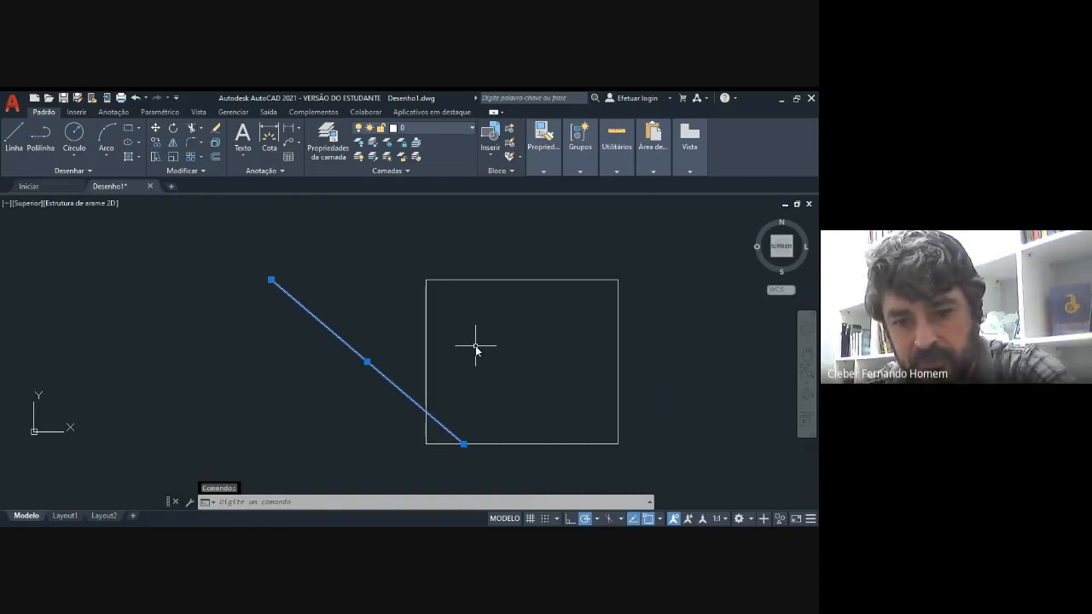
pyautogui.press('Delete')
pyautogui.press('Return')
pyautogui.press('Escape')
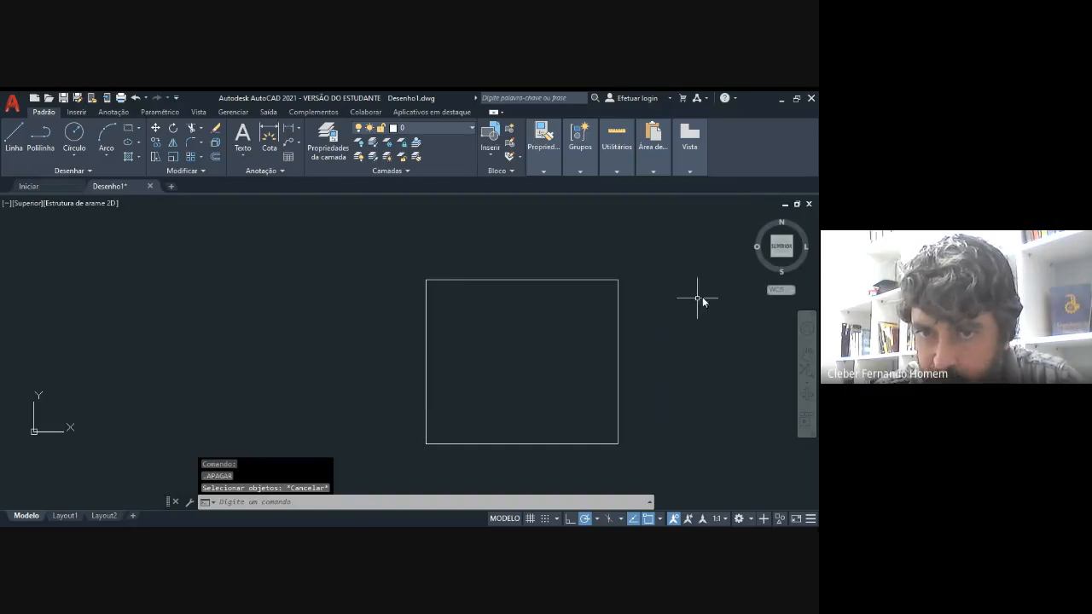
# Draw a line sloping down to the right in the empty space to the right of the rectangle
pyautogui.moveTo(630, 338); pyautogui.dragTo(282, 271, button='middle')
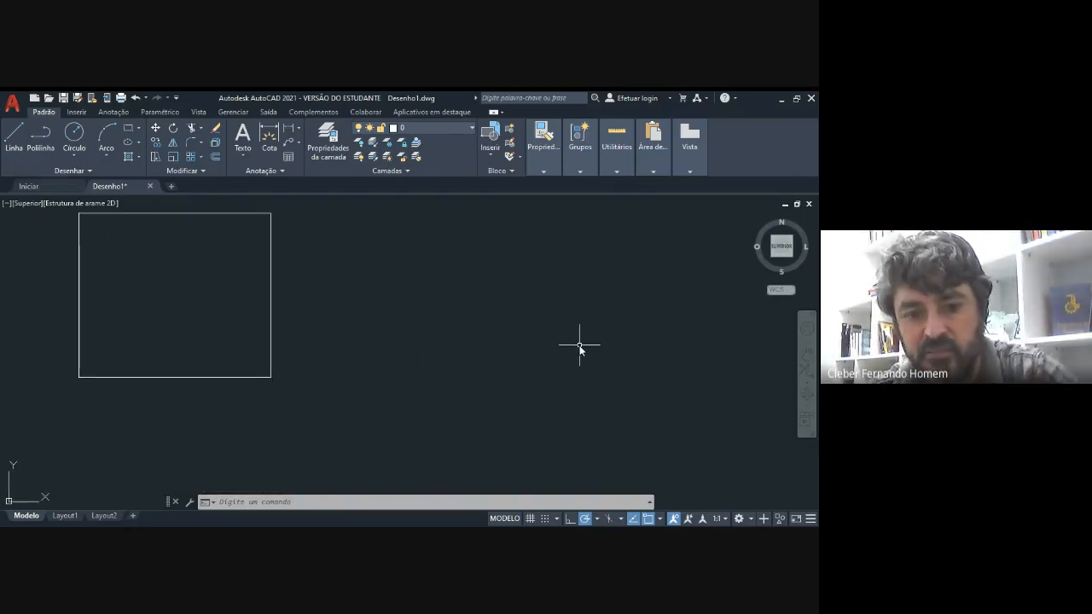
pyautogui.press('Return')
pyautogui.click(559, 305)
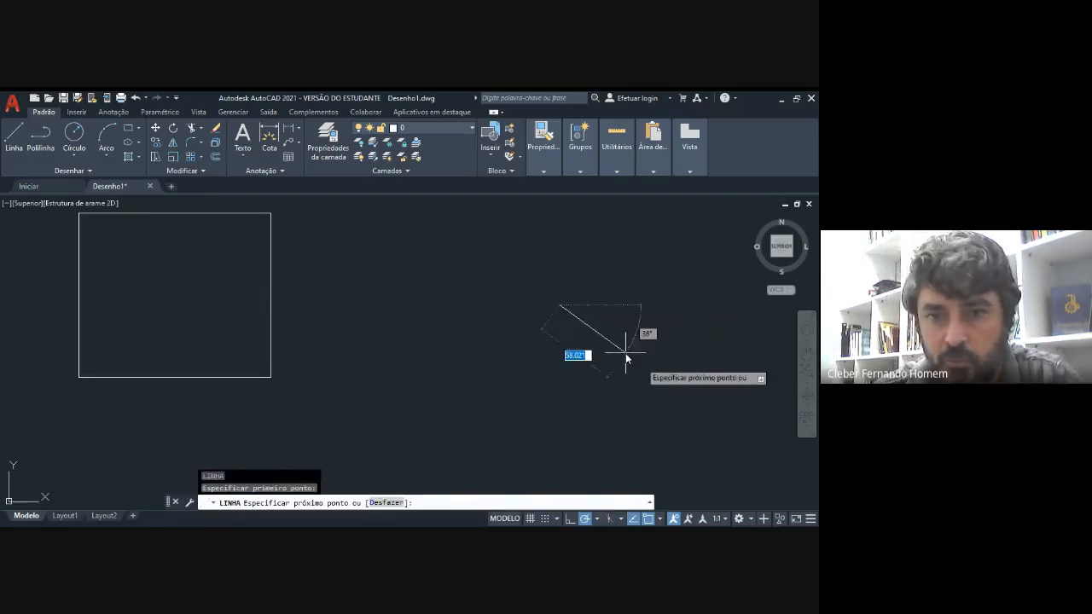
pyautogui.click(674, 386)
pyautogui.press('Escape')
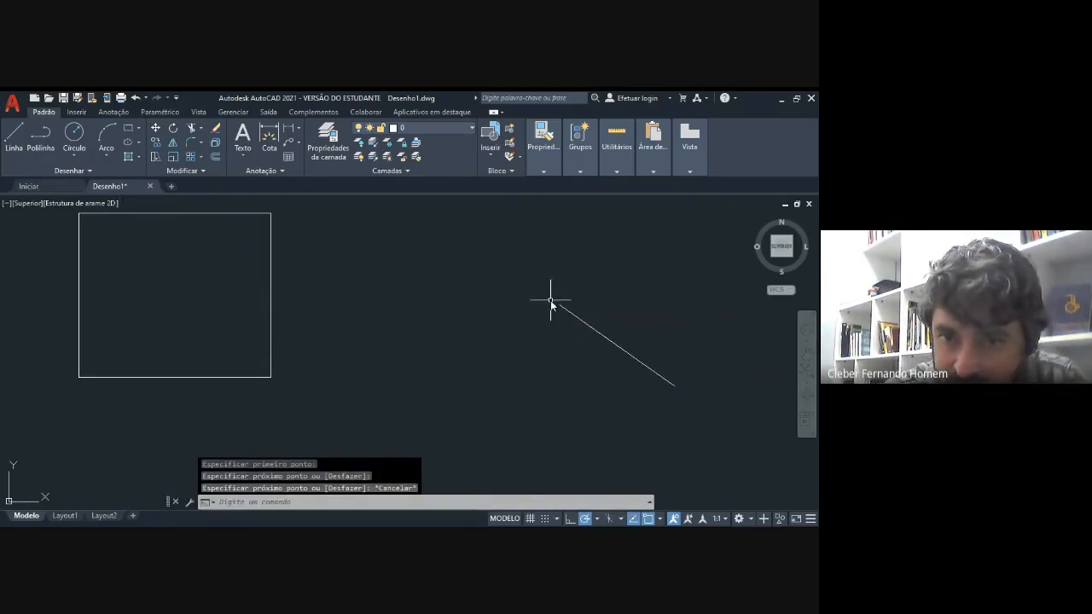
# Move the rectangle so that its centre, tracked from the edge midpoints, lands on the sloping line's upper-left endpoint
pyautogui.write('m')
pyautogui.press('Return')
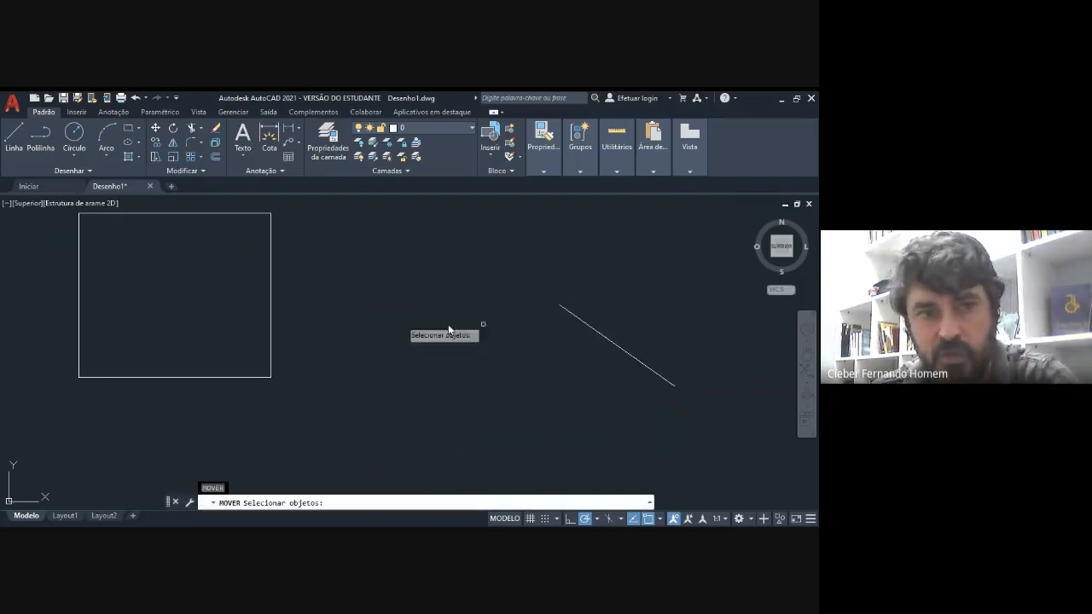
pyautogui.click(270, 286)
pyautogui.press('Return')
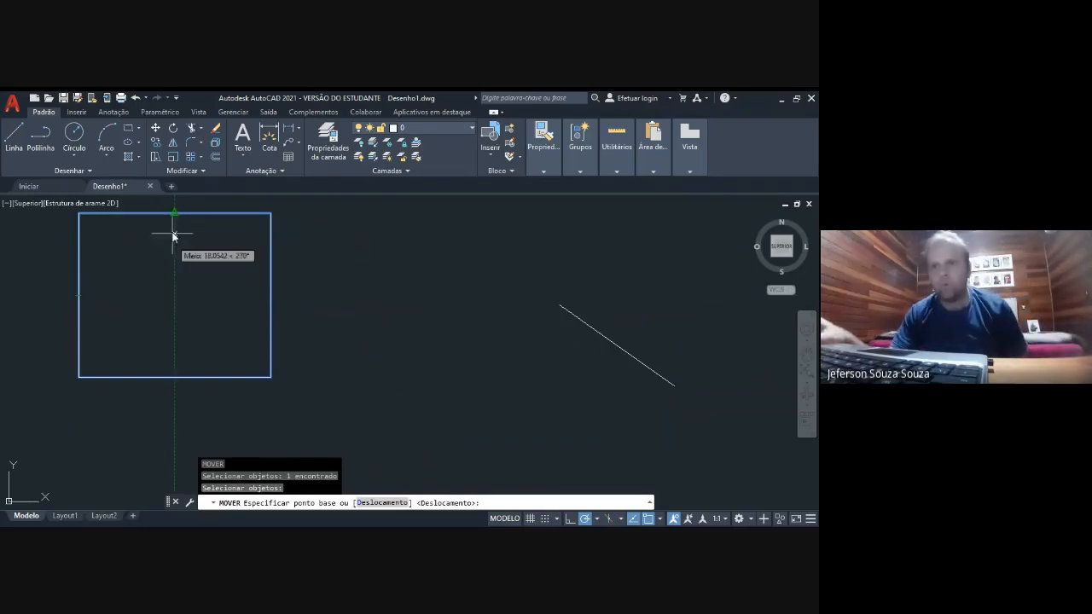
pyautogui.click(174, 296)
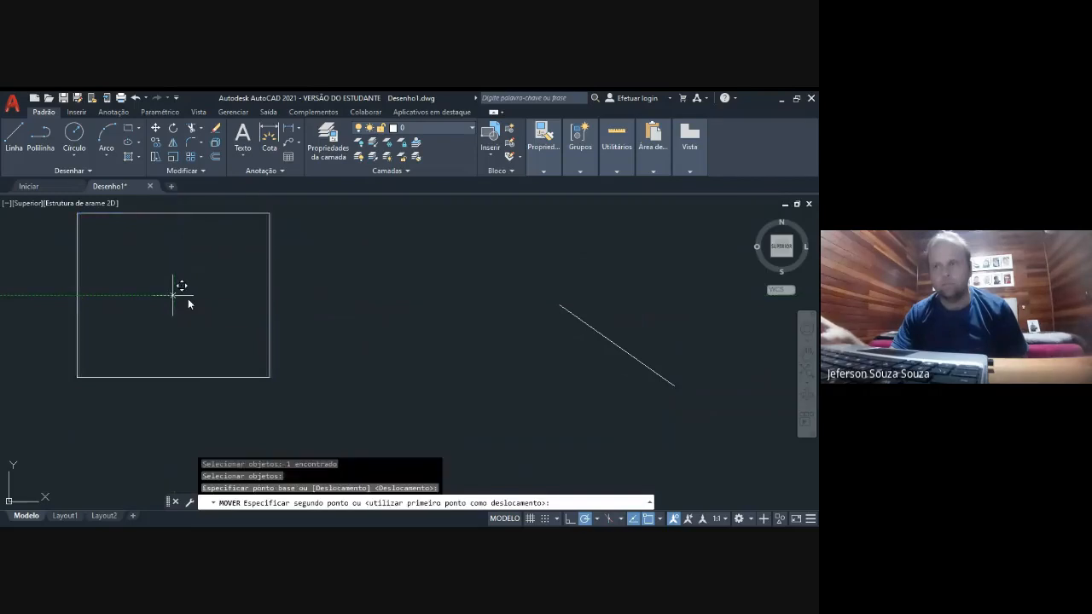
pyautogui.click(558, 305)
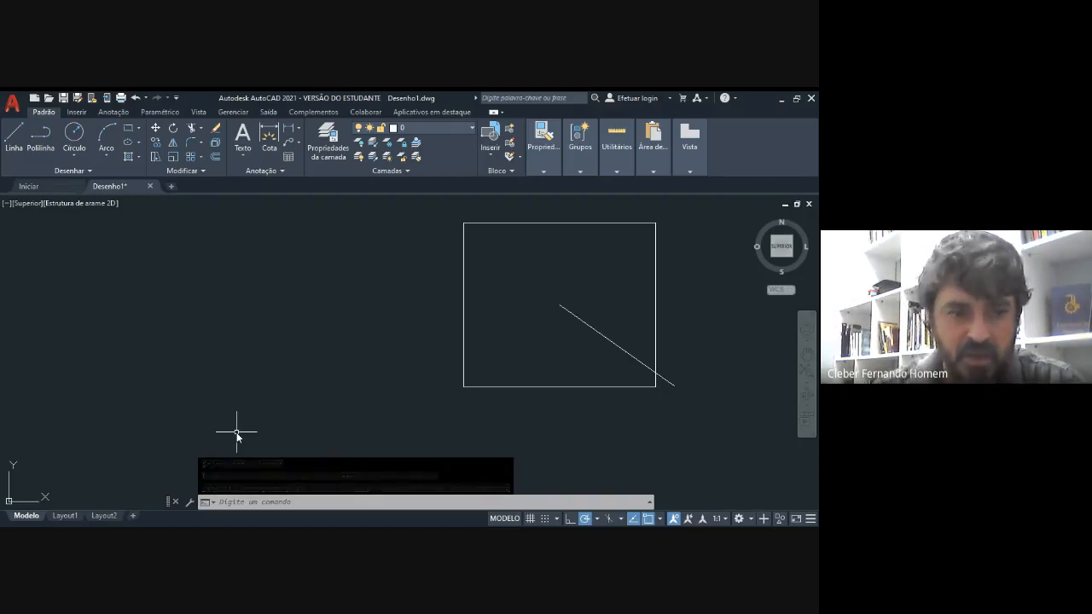
# Delete the rectangle and the sloping line together with a crossing selection
pyautogui.click(681, 415)
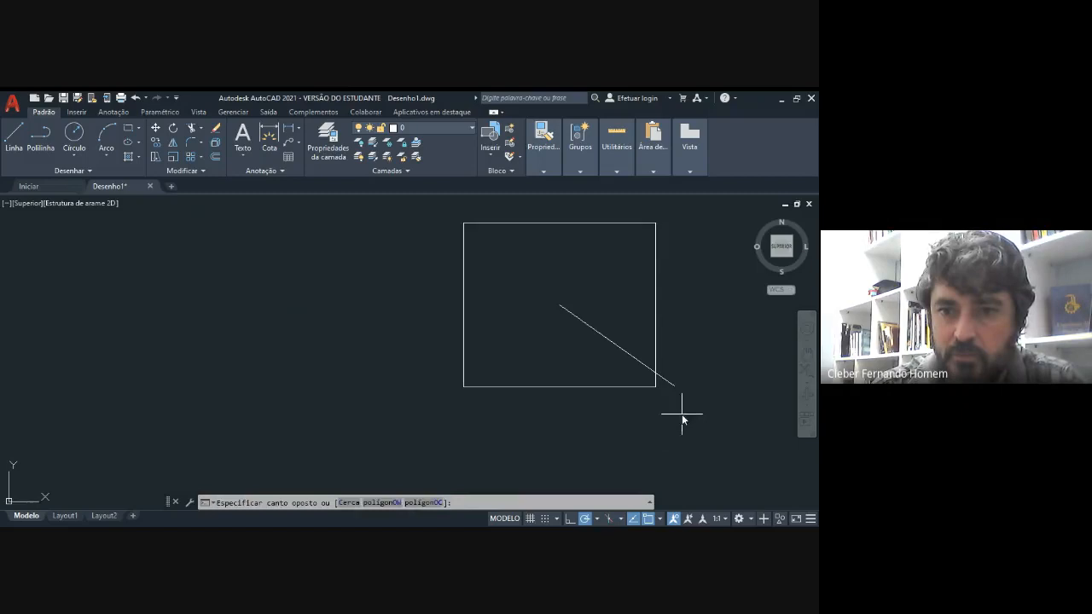
pyautogui.click(614, 336)
pyautogui.press('Delete')
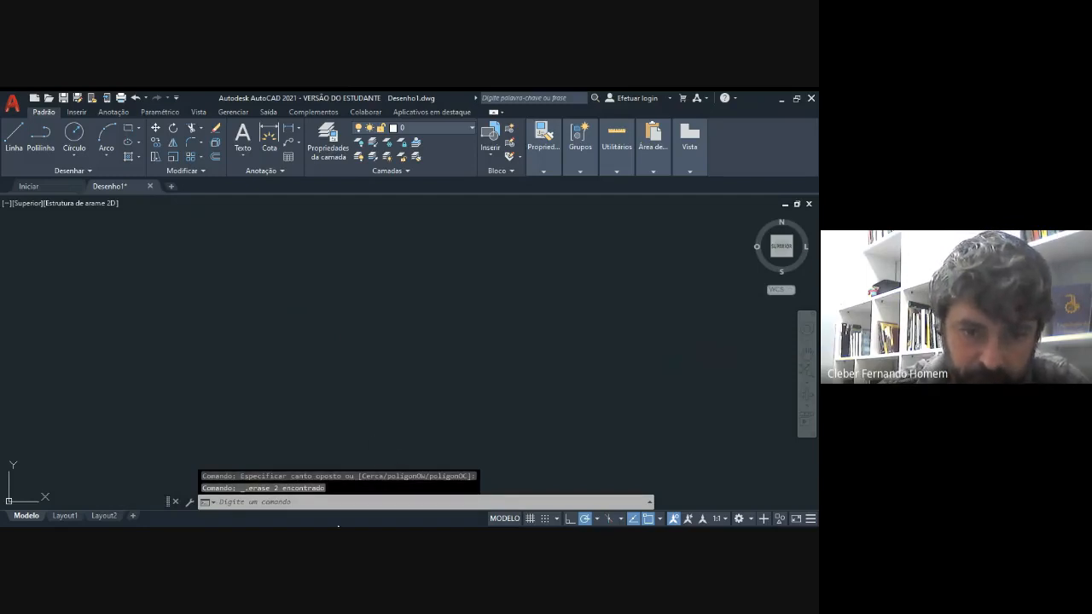
pyautogui.click(338, 526)
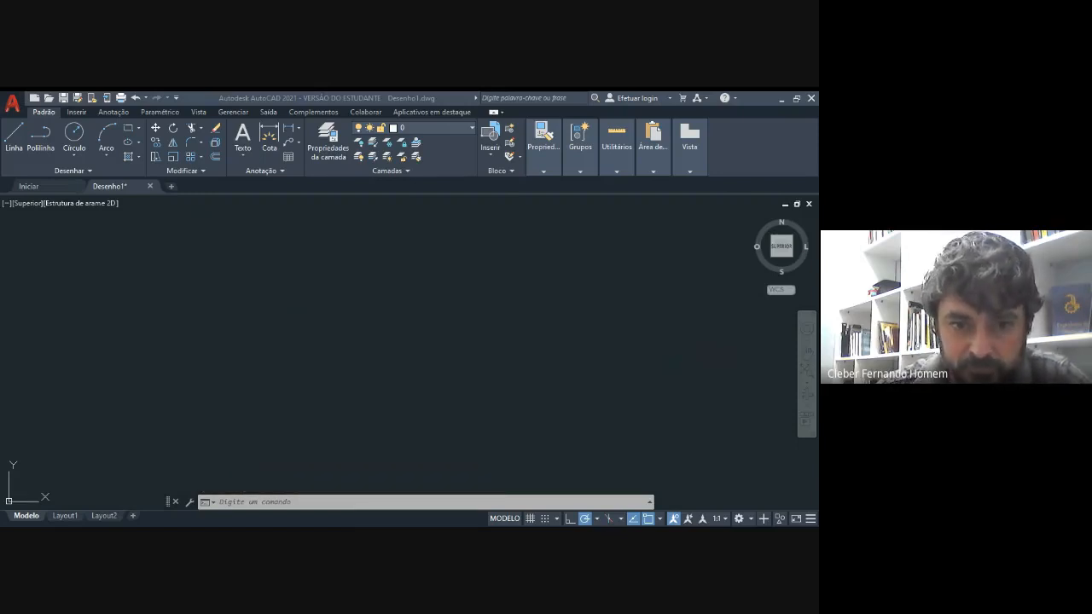
pyautogui.hotkey('alt', 'Tab')
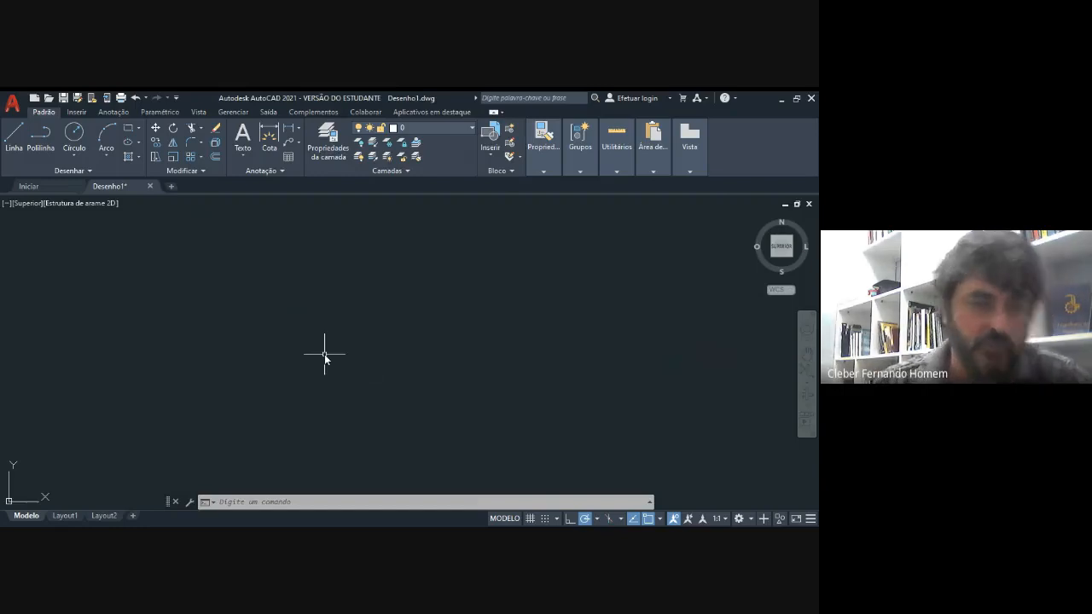
# Draw an upright rectangle about 162 units tall in the middle of the empty drawing area
pyautogui.click(128, 132)
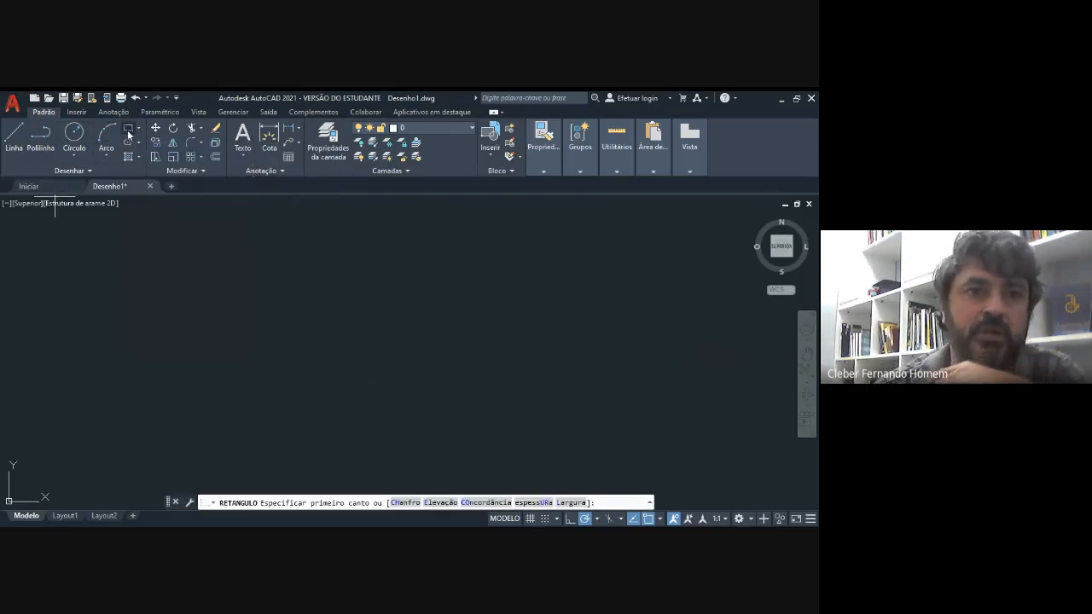
pyautogui.click(284, 464)
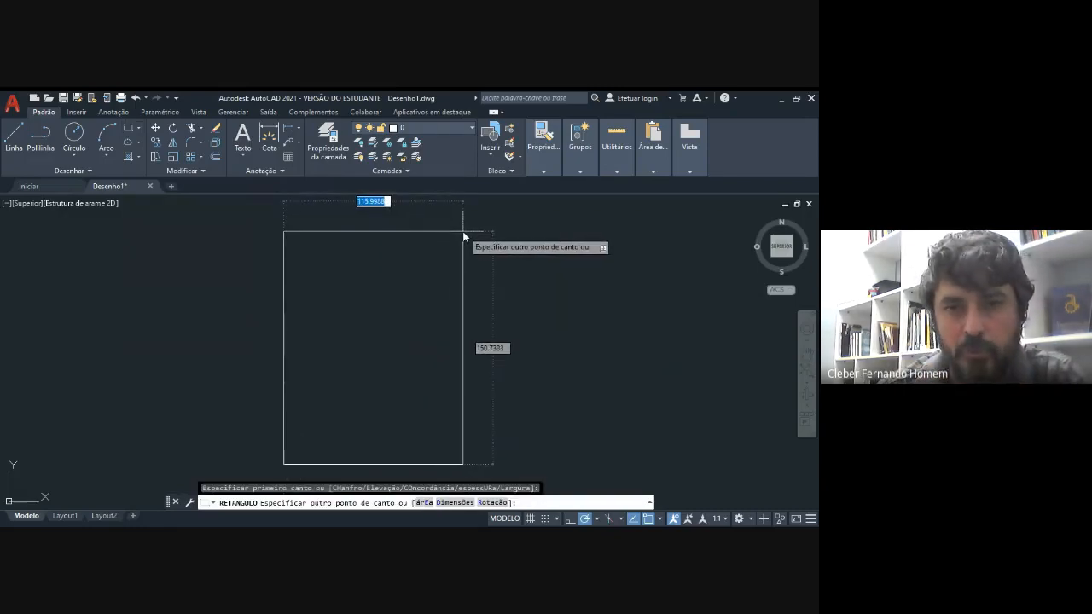
pyautogui.click(480, 217)
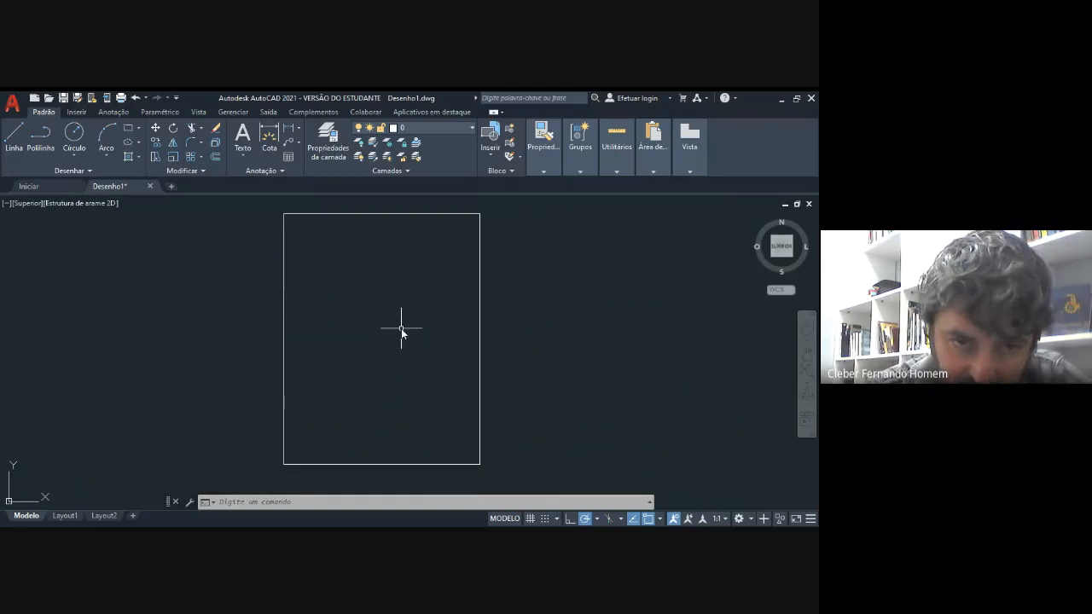
# Draw a circle with a radius of about 9 units inside the rectangle near its upper-left corner
pyautogui.click(74, 132)
pyautogui.click(314, 242)
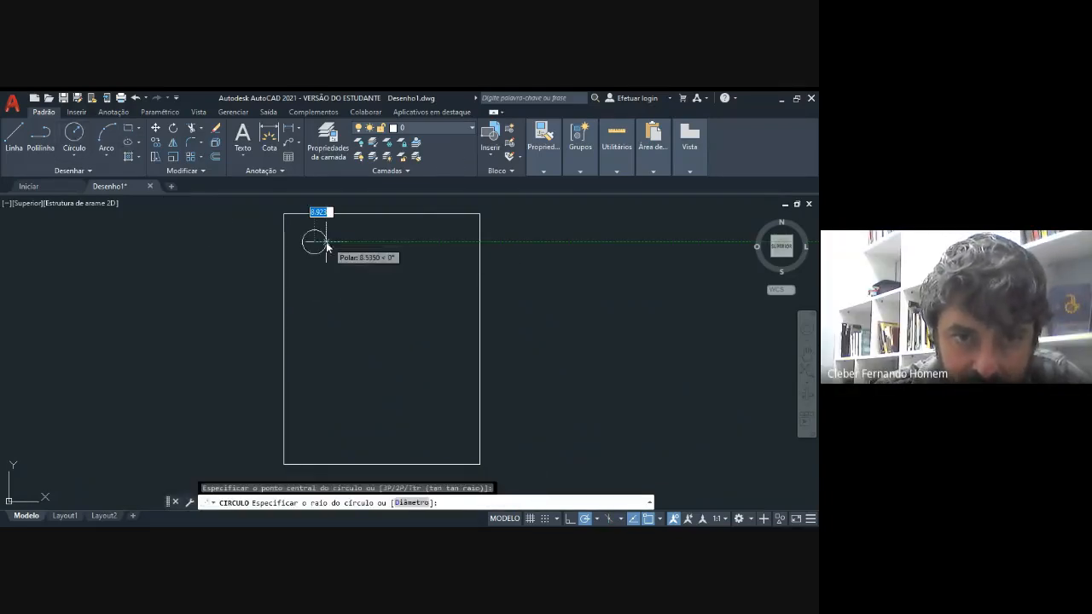
pyautogui.click(329, 246)
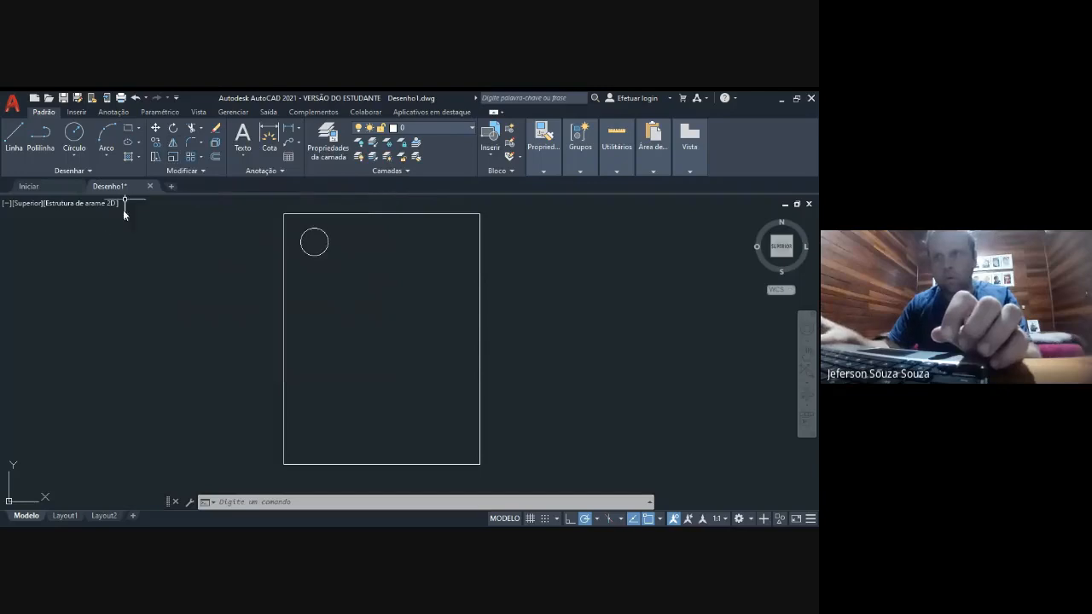
# Mirror the circle across the vertical line through the midpoints of the rectangle's top and bottom edges, keeping the original
pyautogui.click(172, 145)
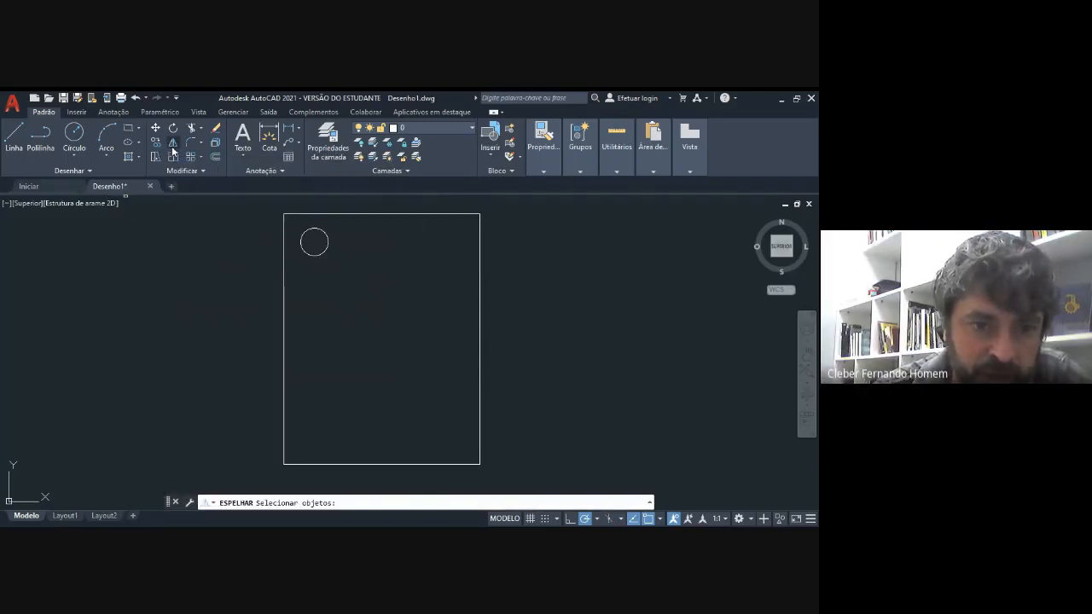
pyautogui.click(317, 256)
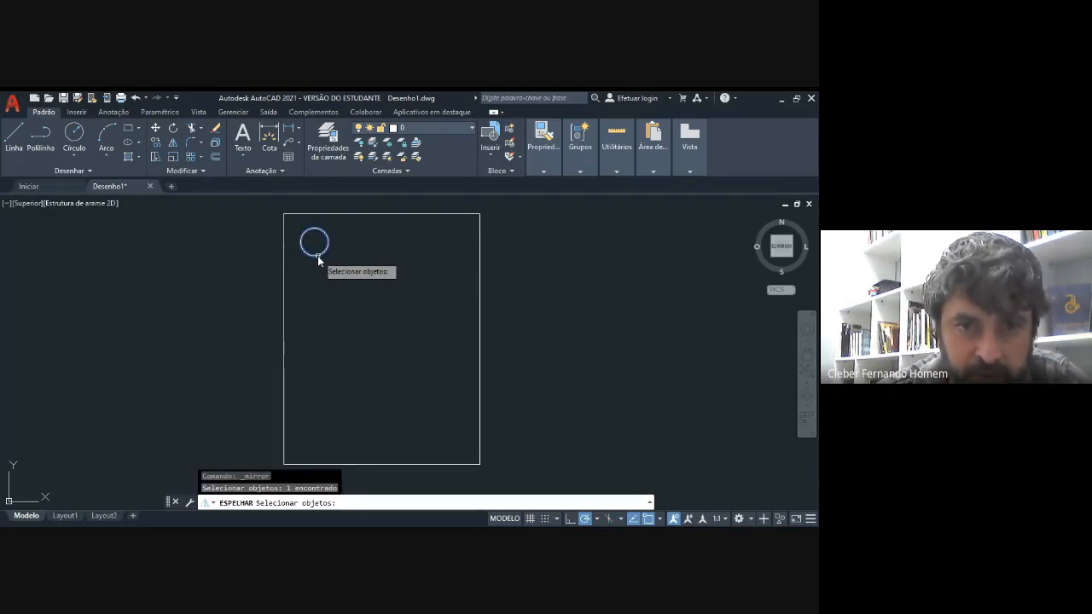
pyautogui.click(318, 260)
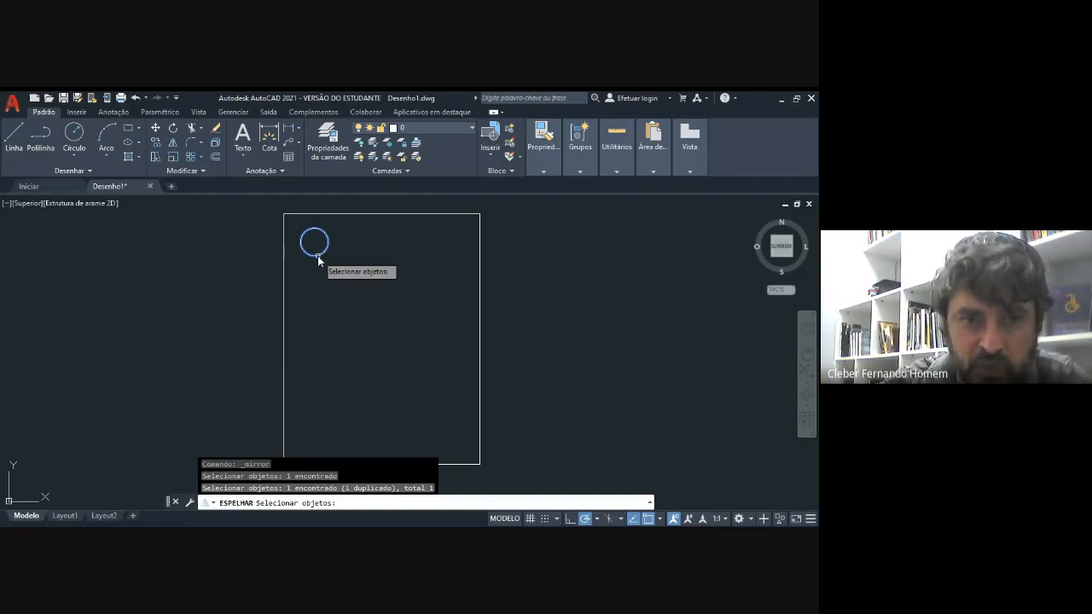
pyautogui.press('Return')
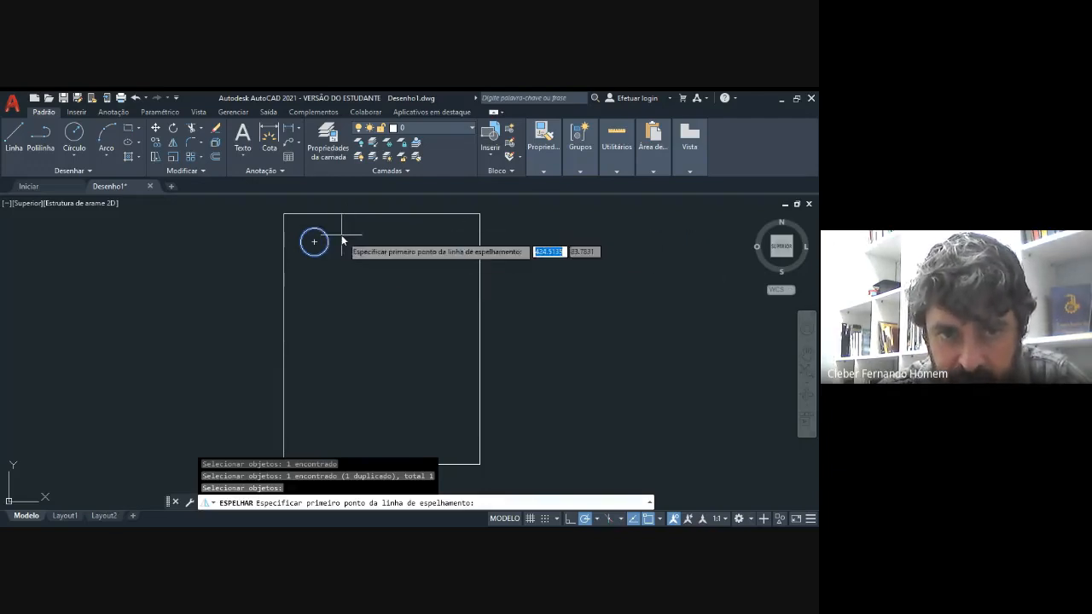
pyautogui.click(380, 213)
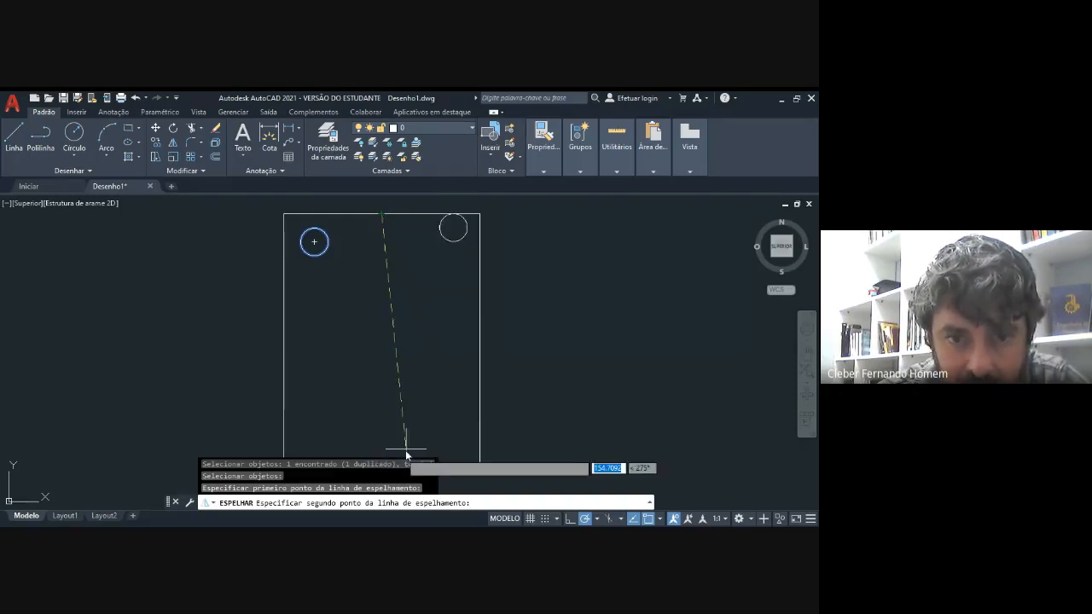
pyautogui.scroll(-4, 397, 458)
pyautogui.scroll(2, 399, 452)
pyautogui.moveTo(400, 452)
pyautogui.mouseDown(button='middle')
pyautogui.moveTo(415, 336)
pyautogui.moveTo(390, 378)
pyautogui.mouseUp(button='middle')
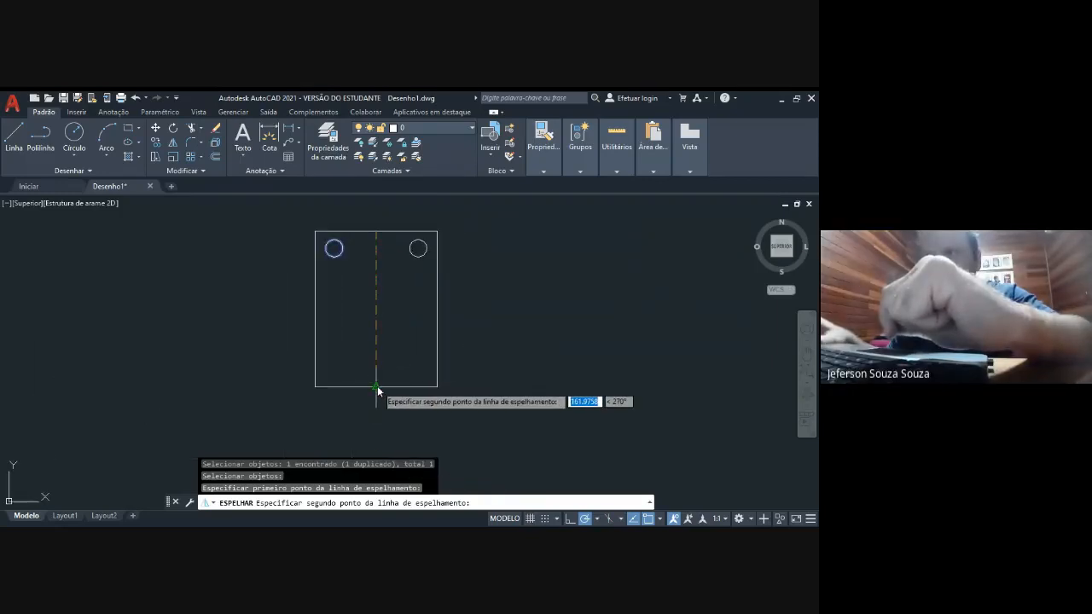
pyautogui.click(377, 386)
pyautogui.press('Return')
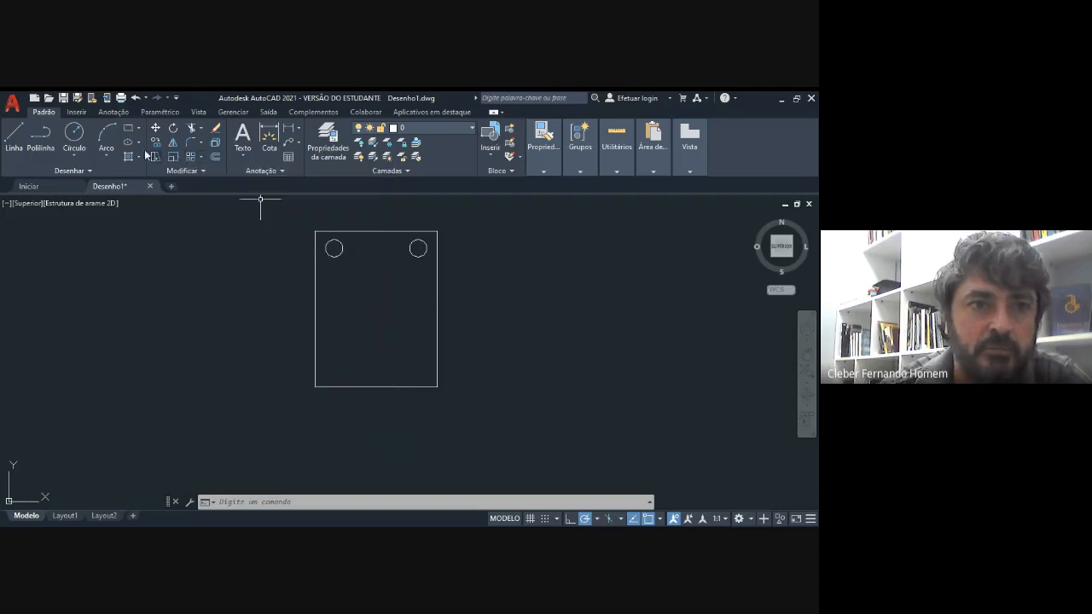
pyautogui.click(128, 128)
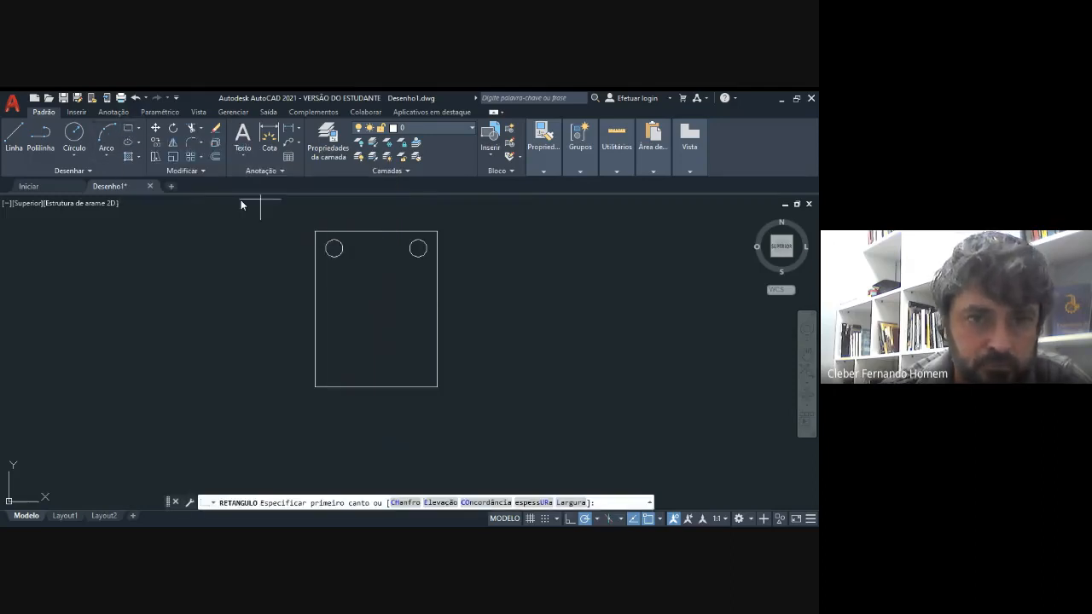
pyautogui.click(336, 372)
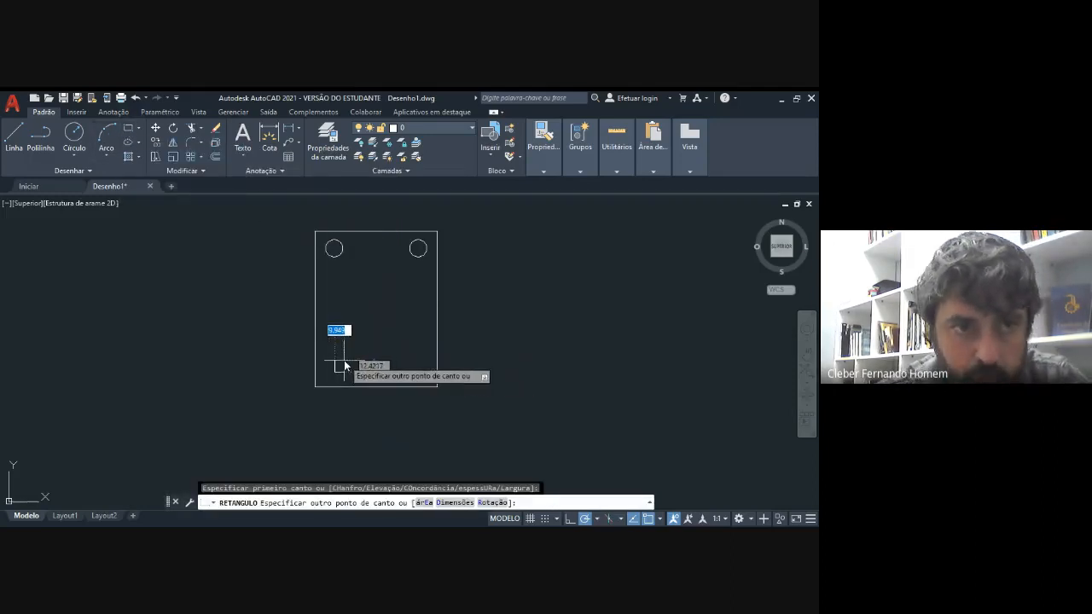
pyautogui.press('Escape')
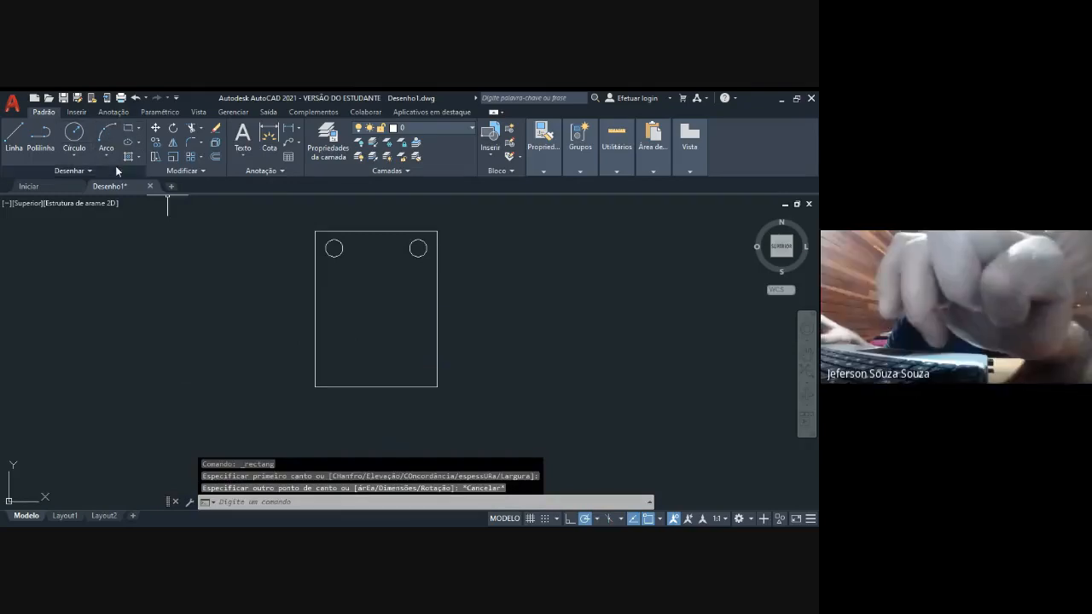
# Draw a small 6-sided polygon, inscribed in a circle, inside the rectangle below the left circle, with a vertex pointing horizontally right
pyautogui.click(140, 129)
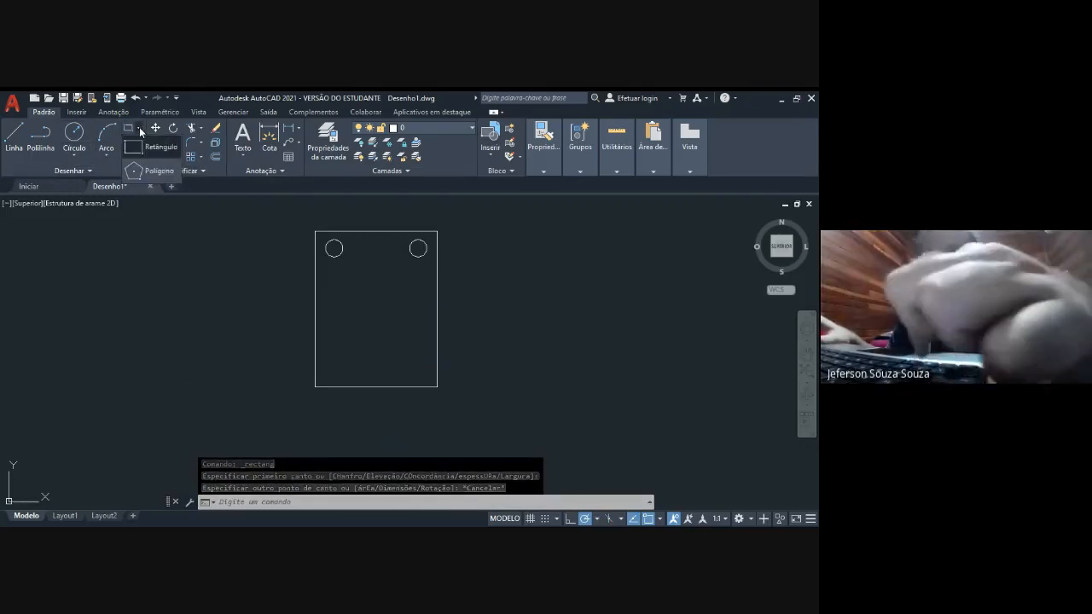
pyautogui.click(155, 174)
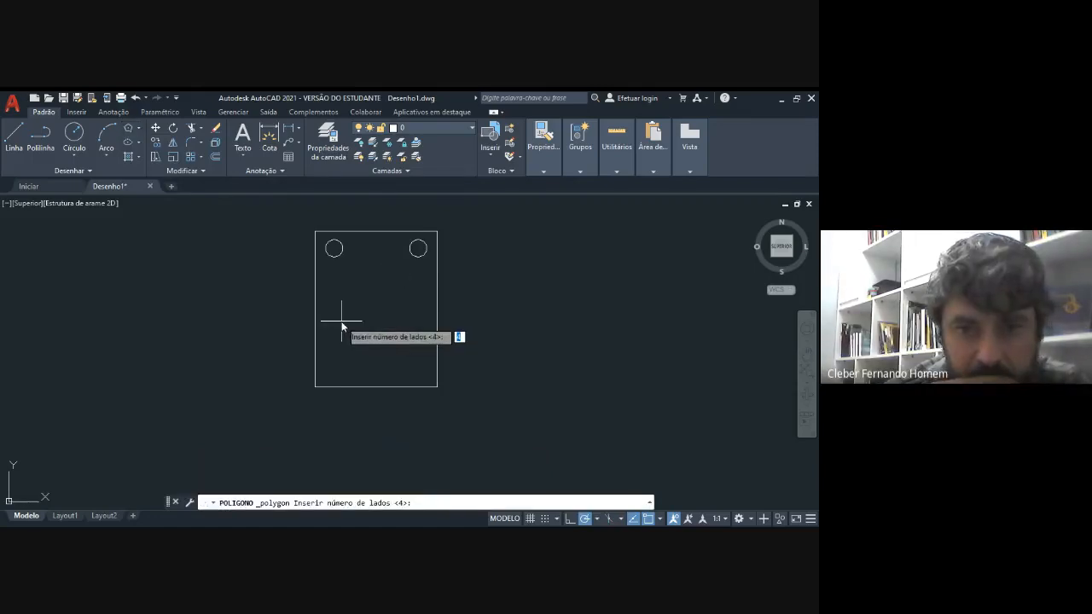
pyautogui.write('6')
pyautogui.press('Return')
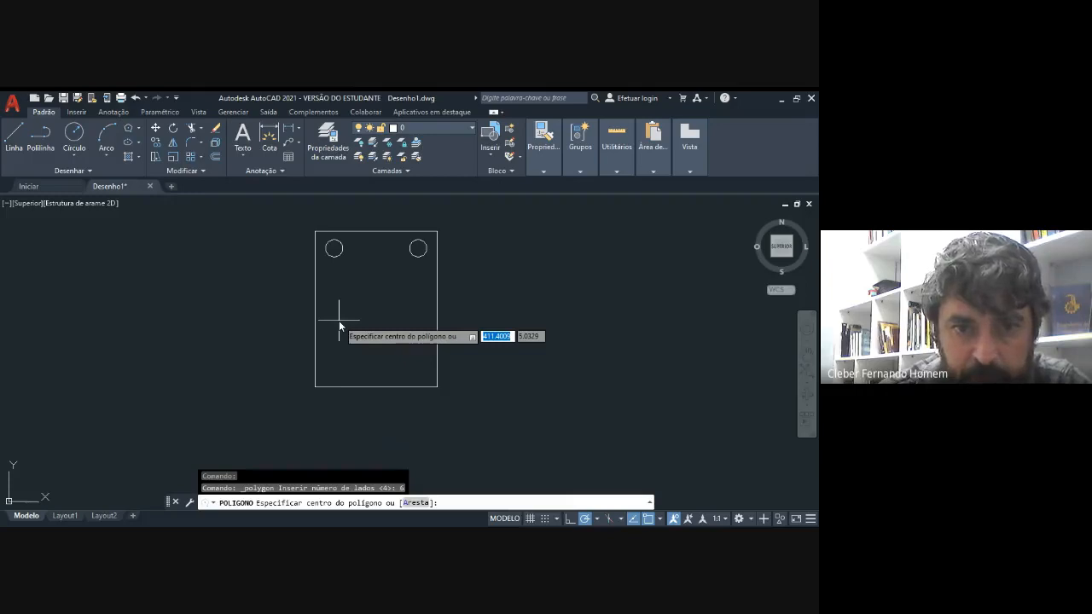
pyautogui.scroll(2, 339, 321)
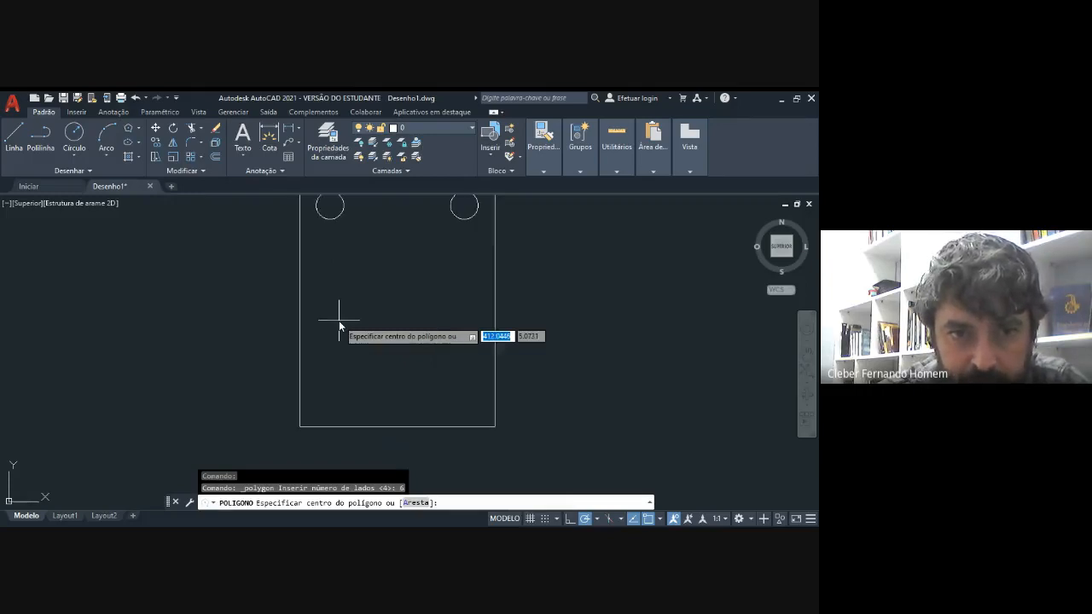
pyautogui.click(340, 303)
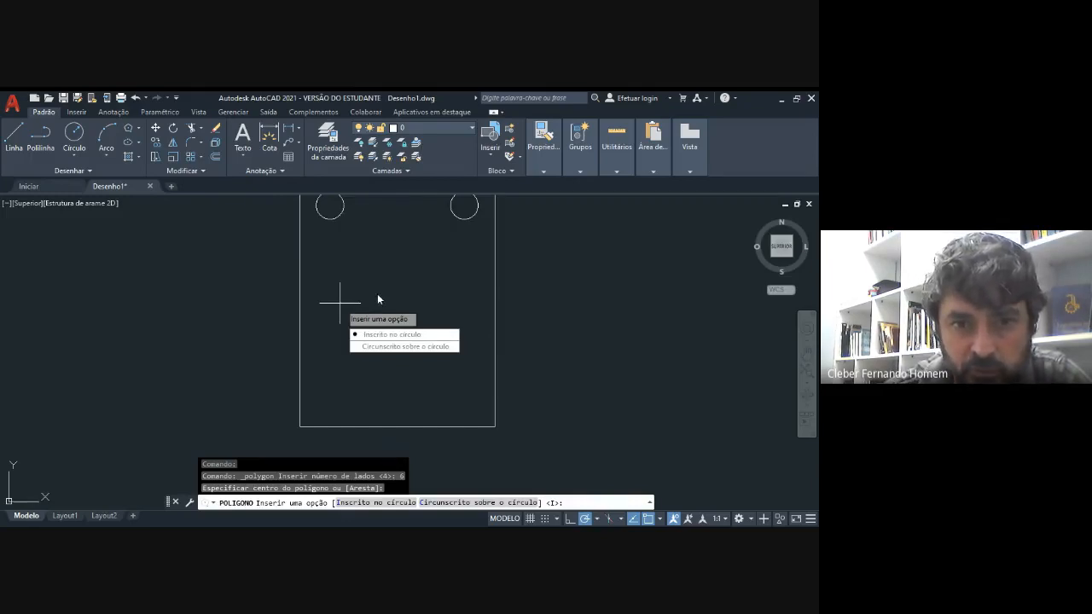
pyautogui.click(381, 335)
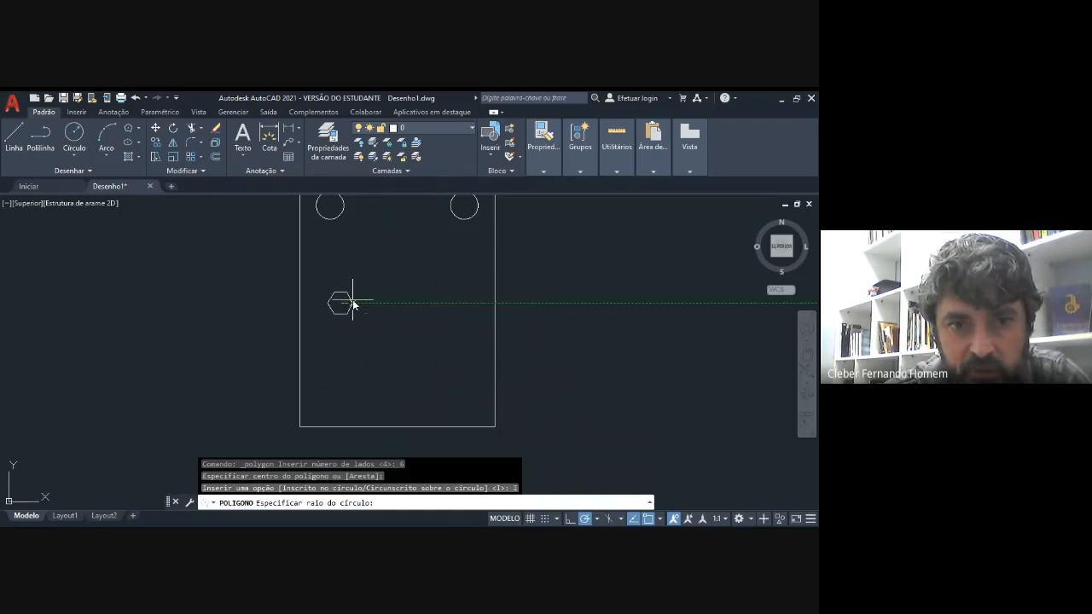
pyautogui.click(353, 303)
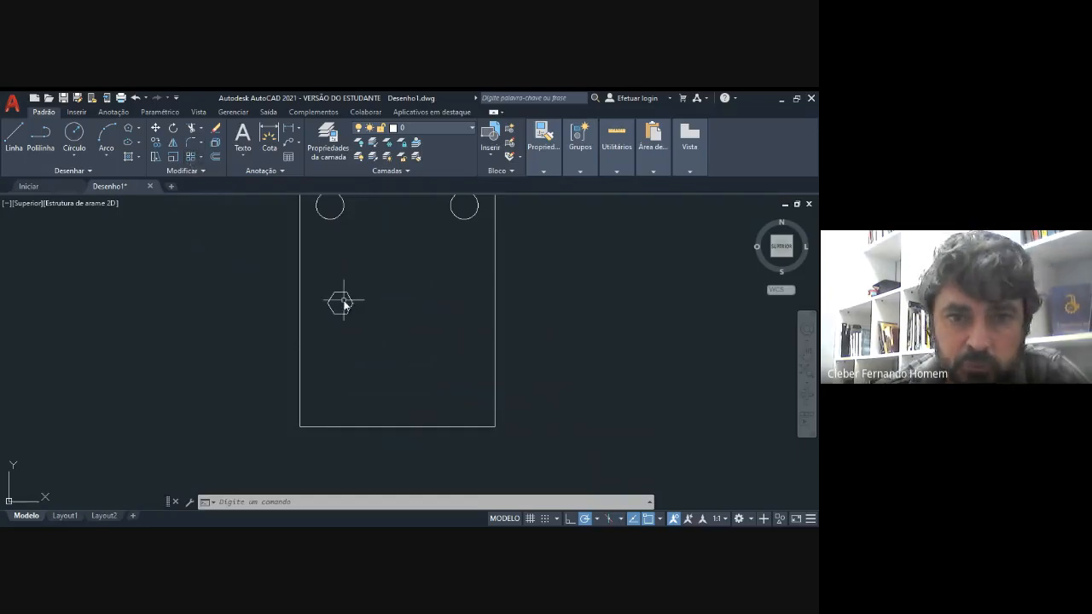
# Measure the distance between the hexagon's left and right vertices with DIST
pyautogui.write('DIS')
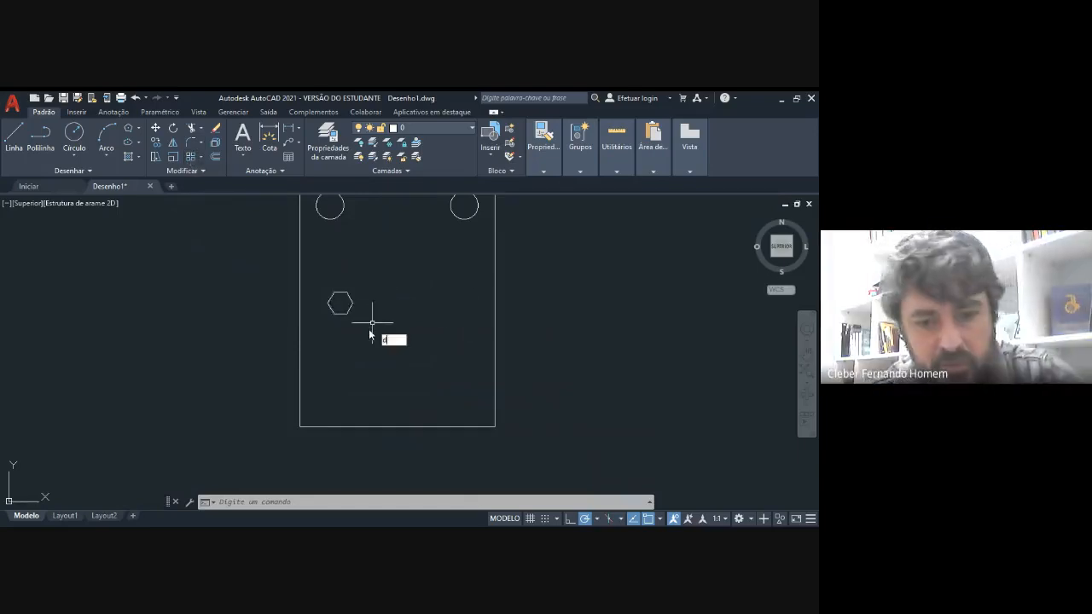
pyautogui.write('T')
pyautogui.press('Return')
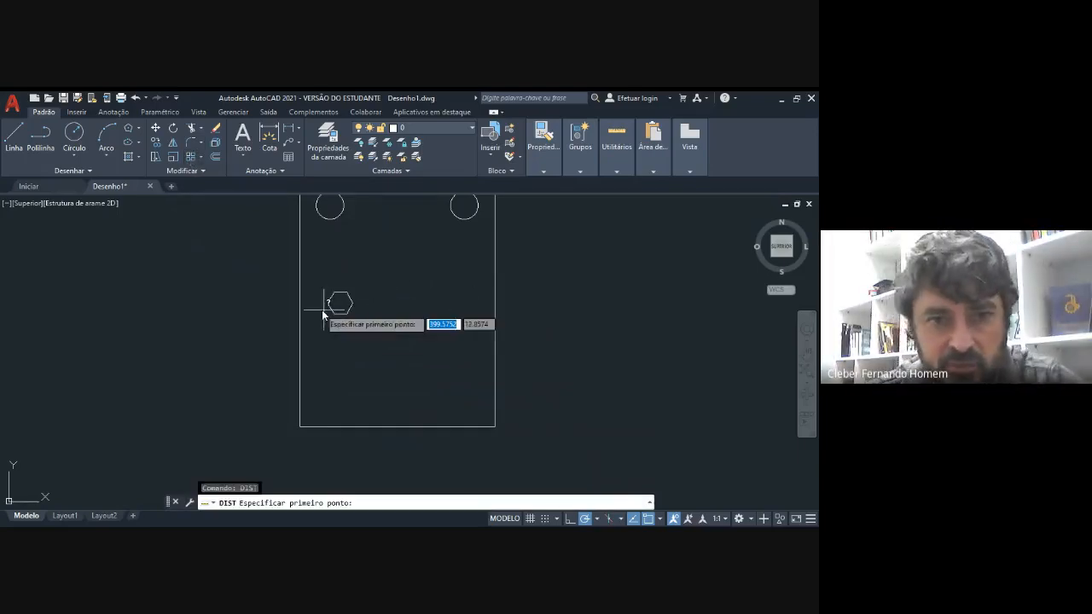
pyautogui.click(329, 303)
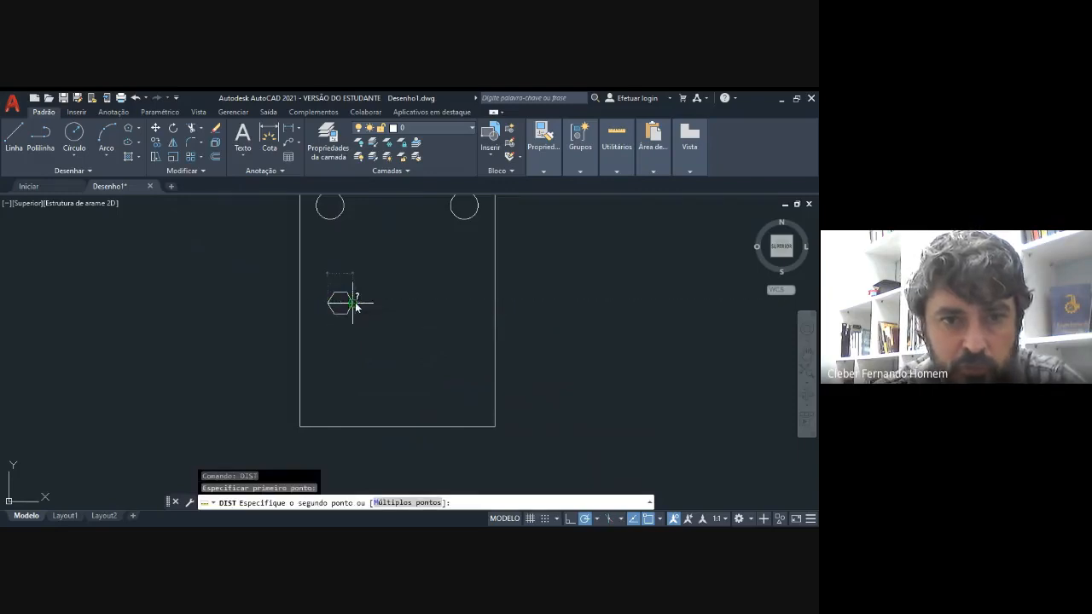
pyautogui.click(353, 303)
pyautogui.press('Escape')
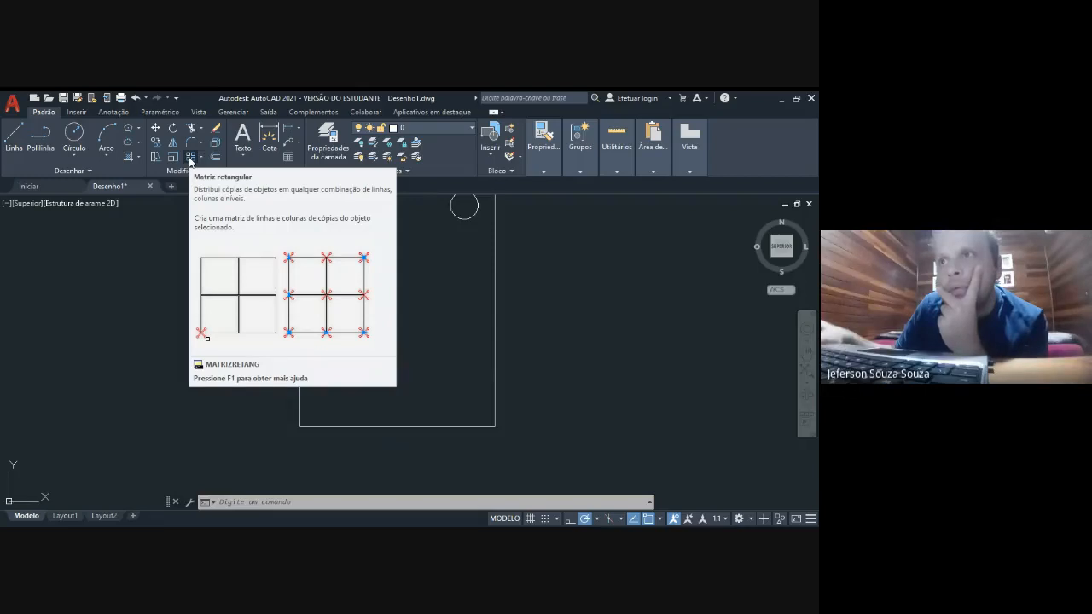
# Create a rectangular array of the hexagon below the left circle and set it to 3 columns
pyautogui.click(190, 162)
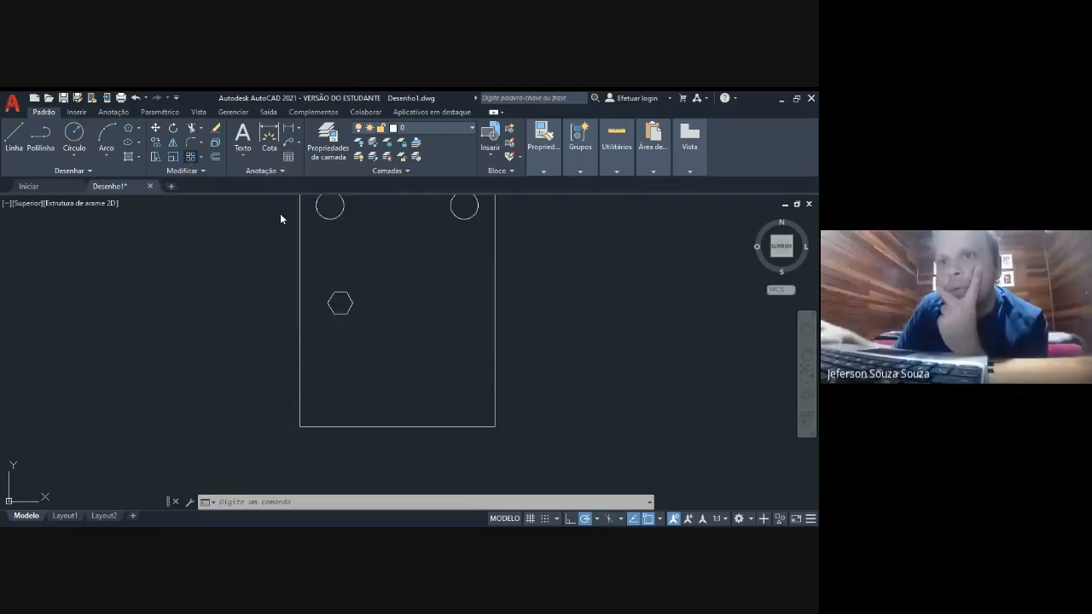
pyautogui.click(343, 296)
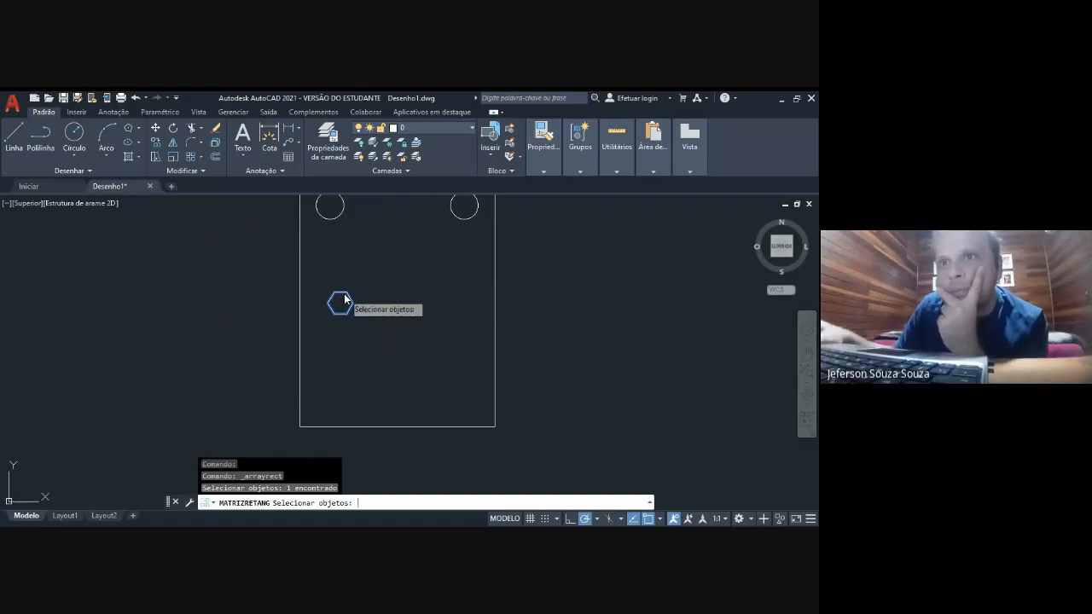
pyautogui.press('Return')
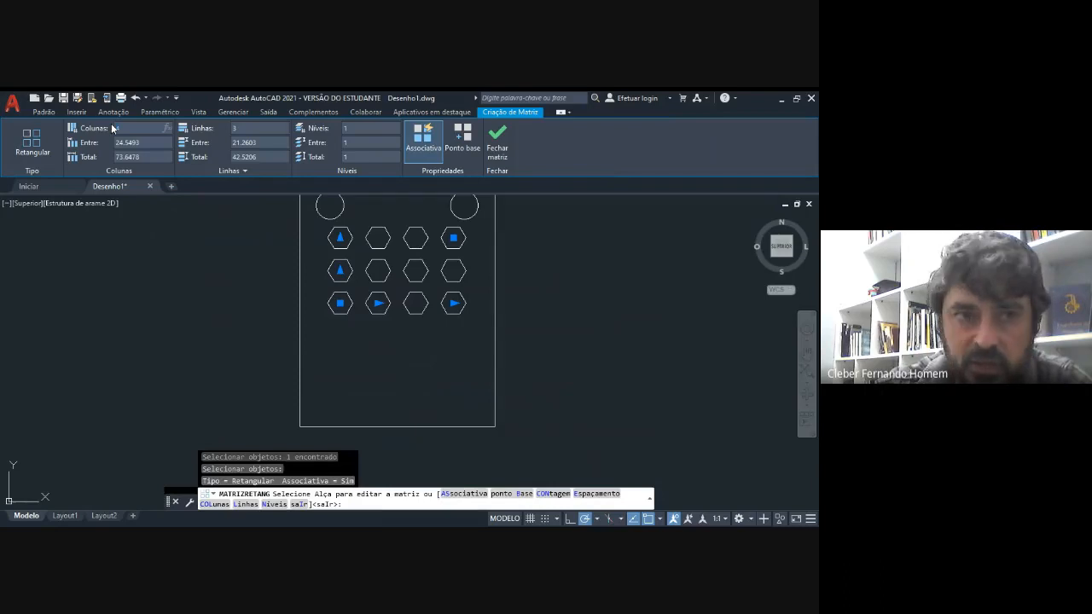
pyautogui.write('3')
pyautogui.press('Return')
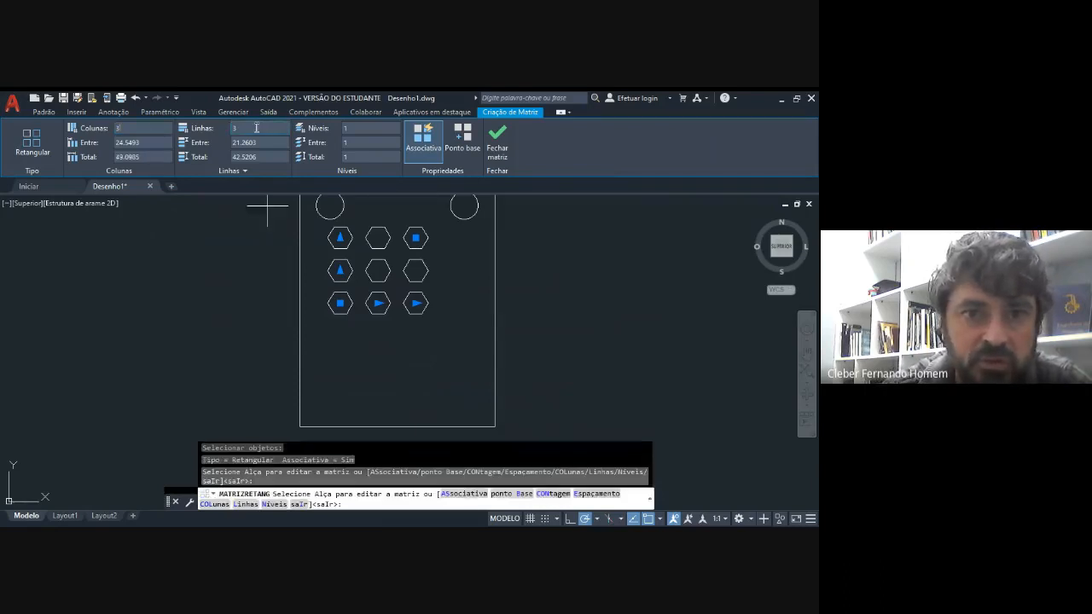
# Set the hexagon array's number of rows to 20
pyautogui.click(255, 128)
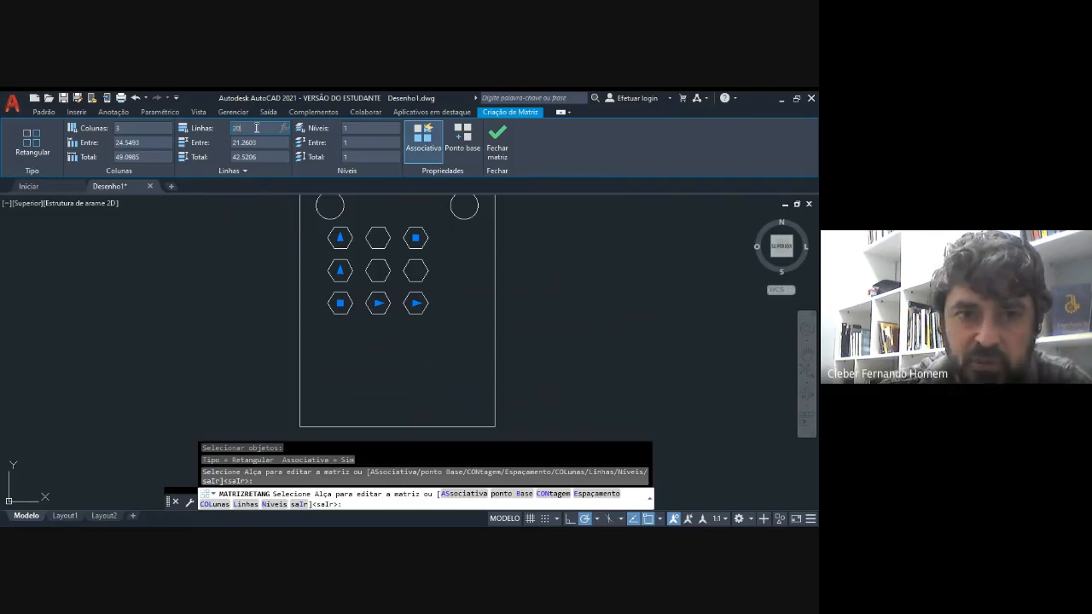
pyautogui.press('Return')
pyautogui.scroll(-5, 383, 310)
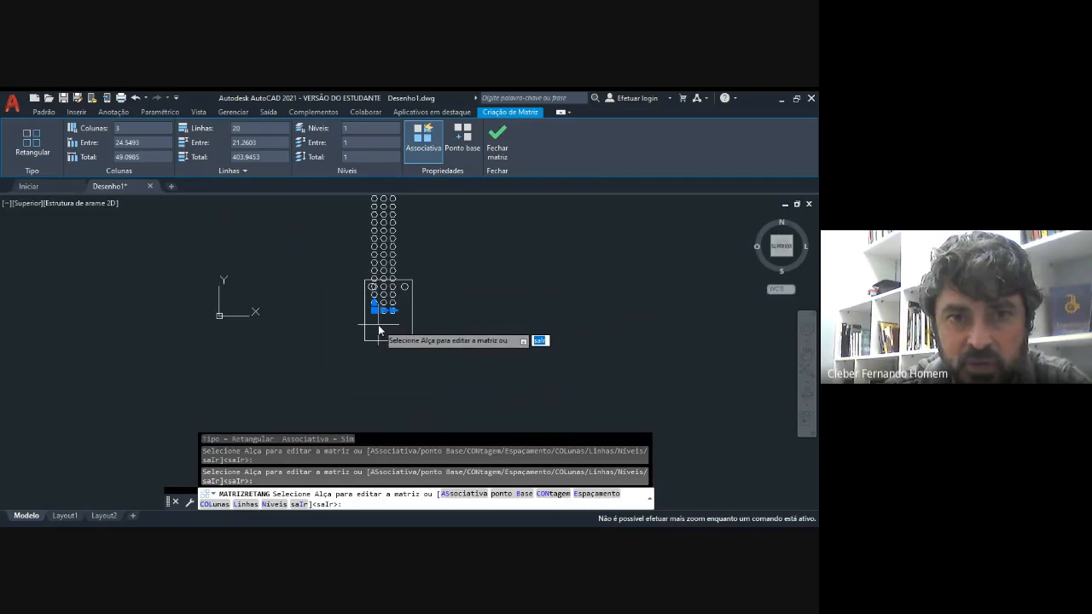
pyautogui.scroll(10, 375, 320)
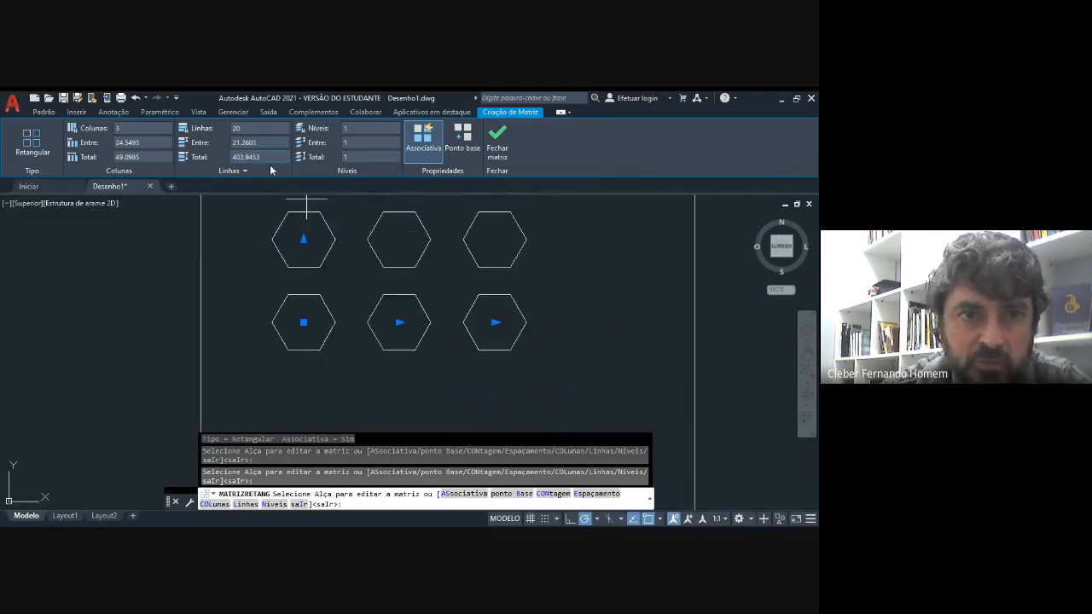
# Set the hexagon array to 3 rows with a spacing of 25 between columns
pyautogui.click(260, 130)
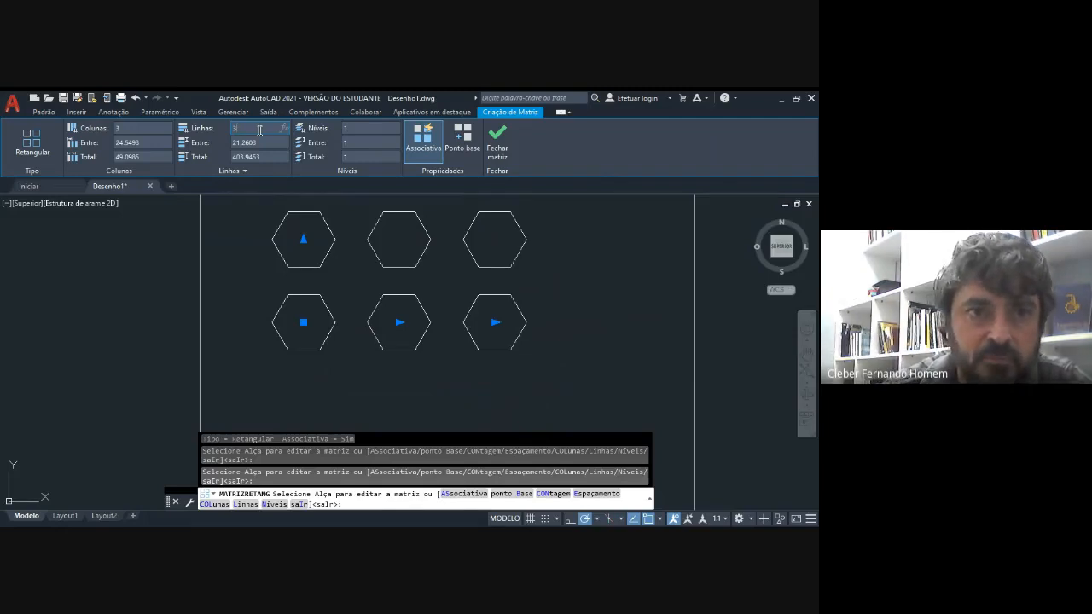
pyautogui.click(118, 143)
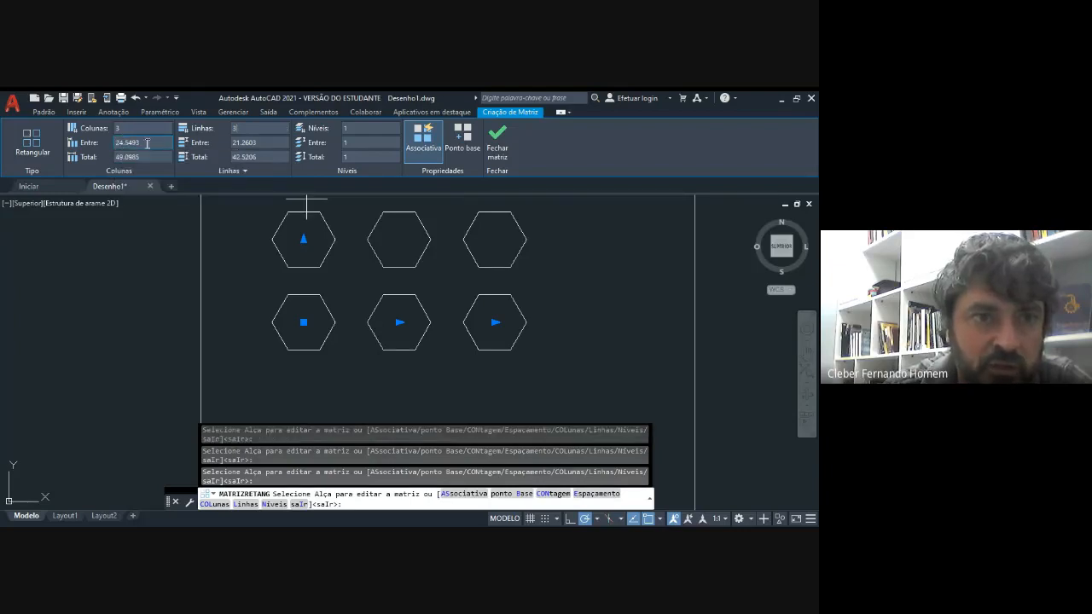
pyautogui.doubleClick(147, 144)
pyautogui.write('25')
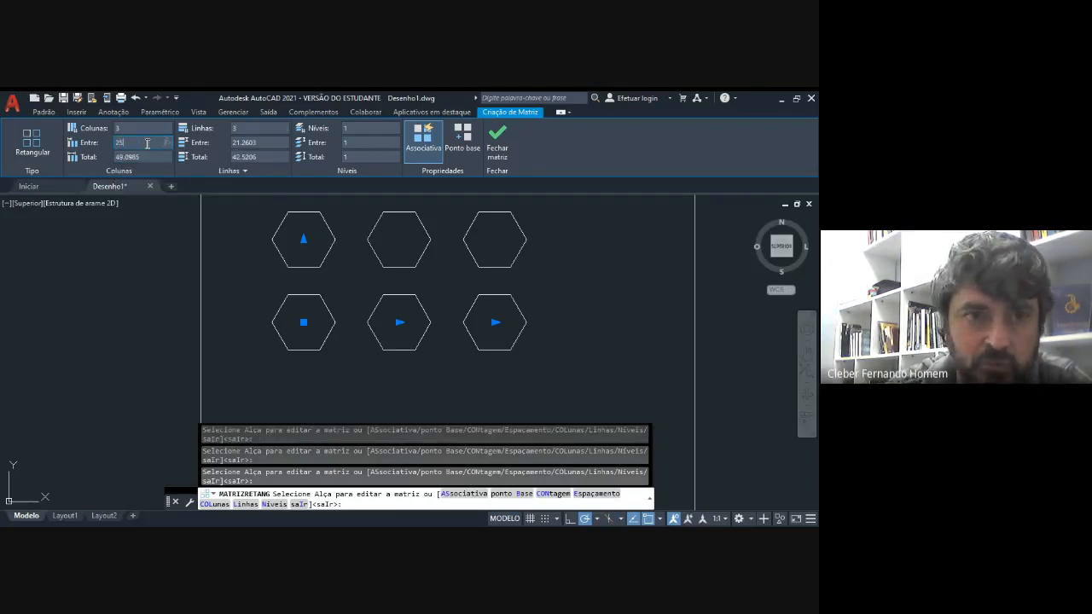
pyautogui.press('Return')
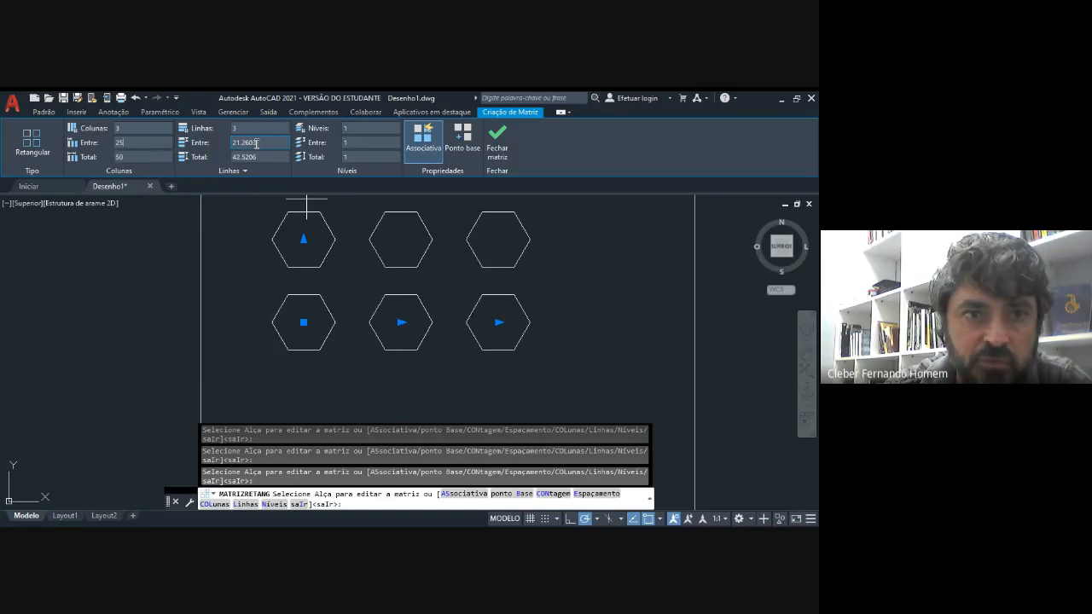
# Set the spacing between the hexagon array's rows to 35
pyautogui.click(268, 141)
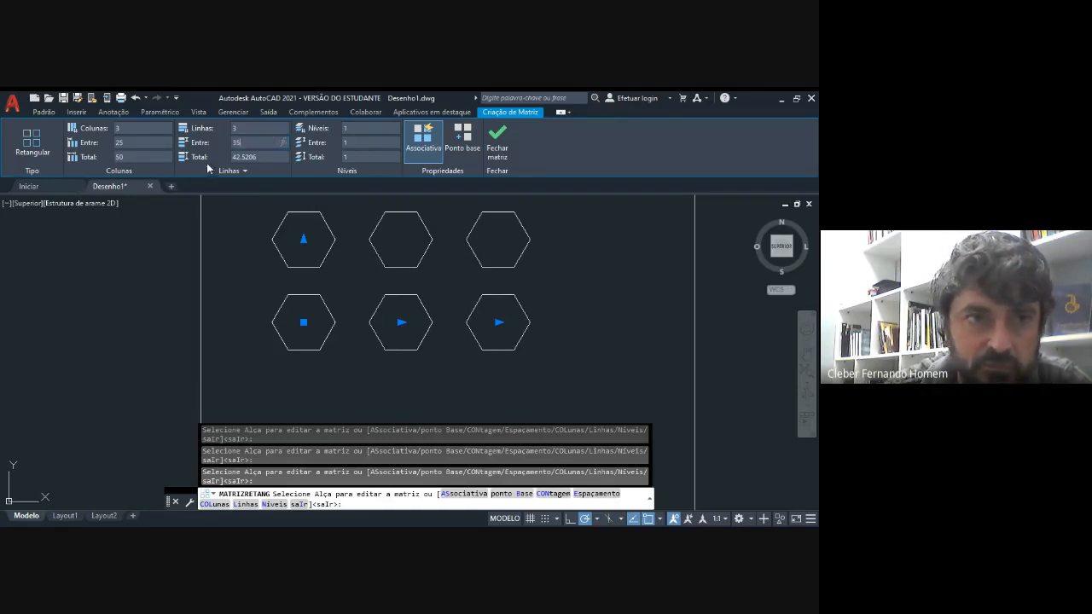
pyautogui.press('Return')
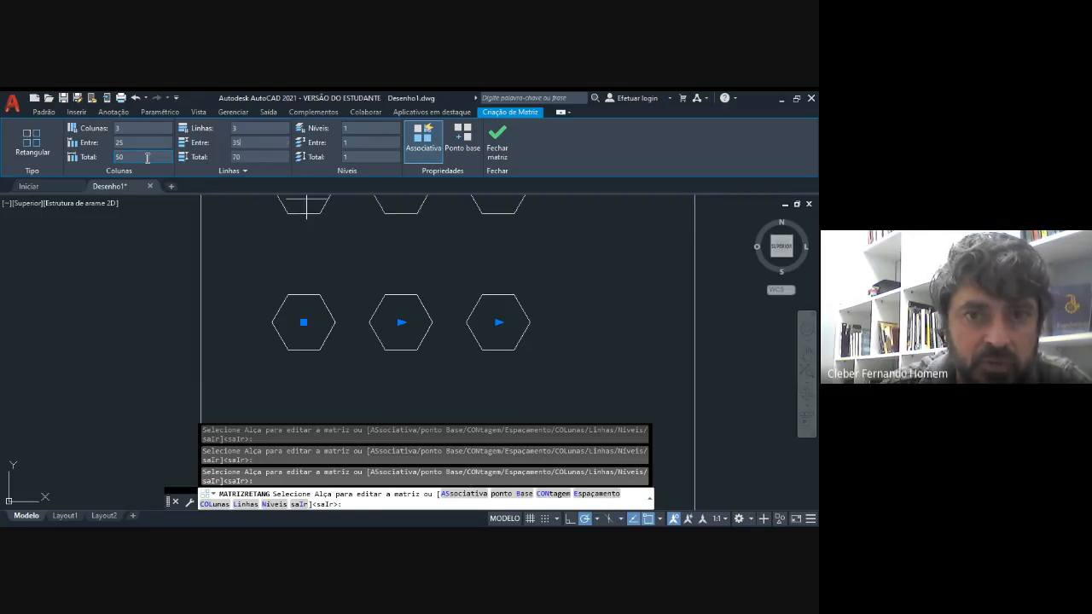
pyautogui.scroll(-4, 341, 230)
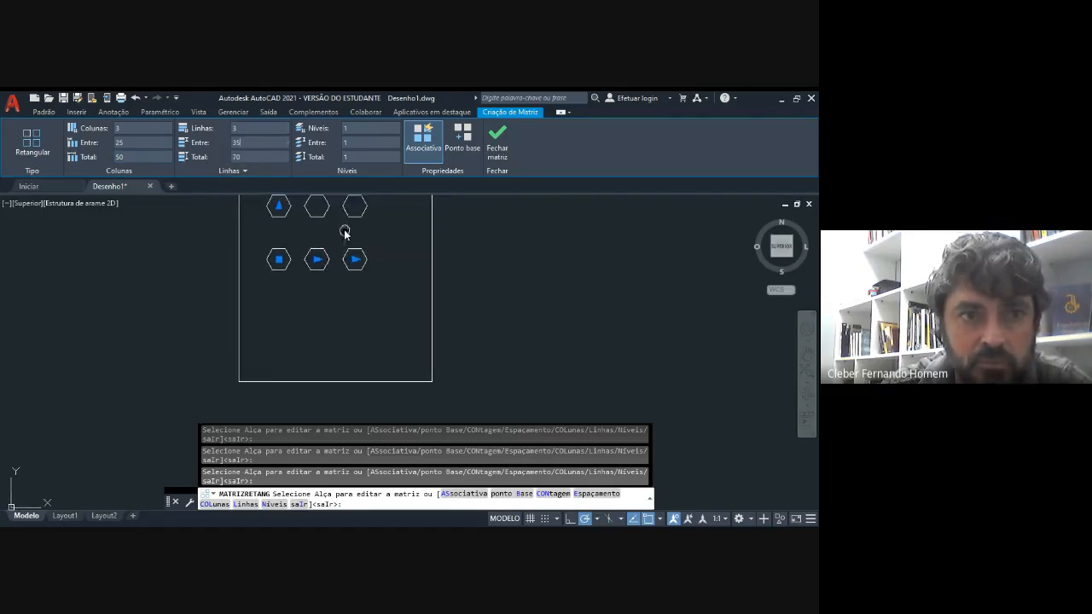
pyautogui.moveTo(345, 231); pyautogui.dragTo(356, 305, button='middle')
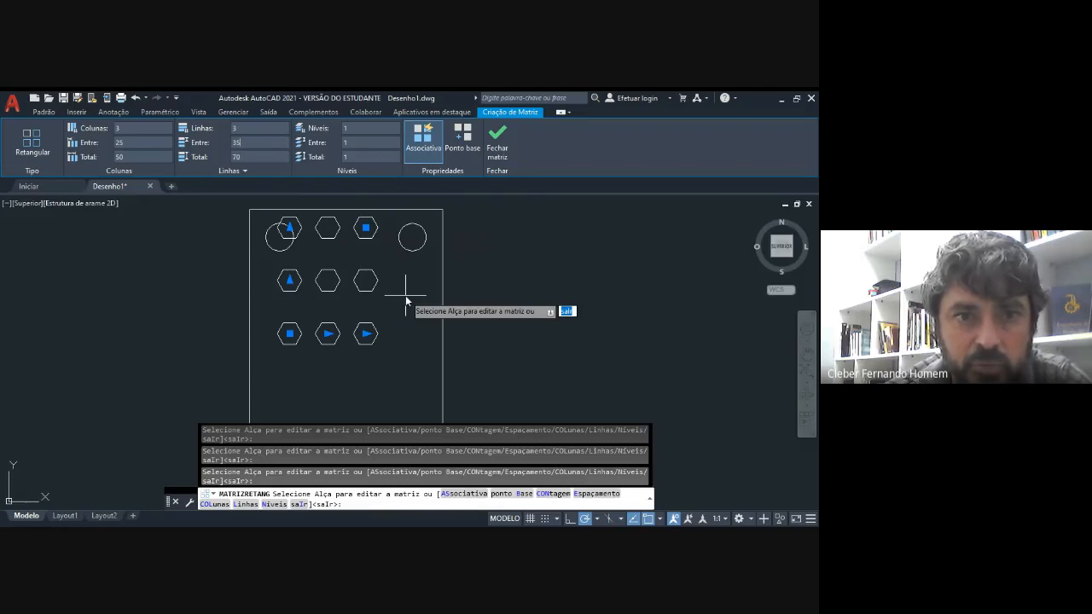
# Set the array's row spacing to -35 so the rows extend downward from the original hexagon, and finish the array
pyautogui.click(236, 142)
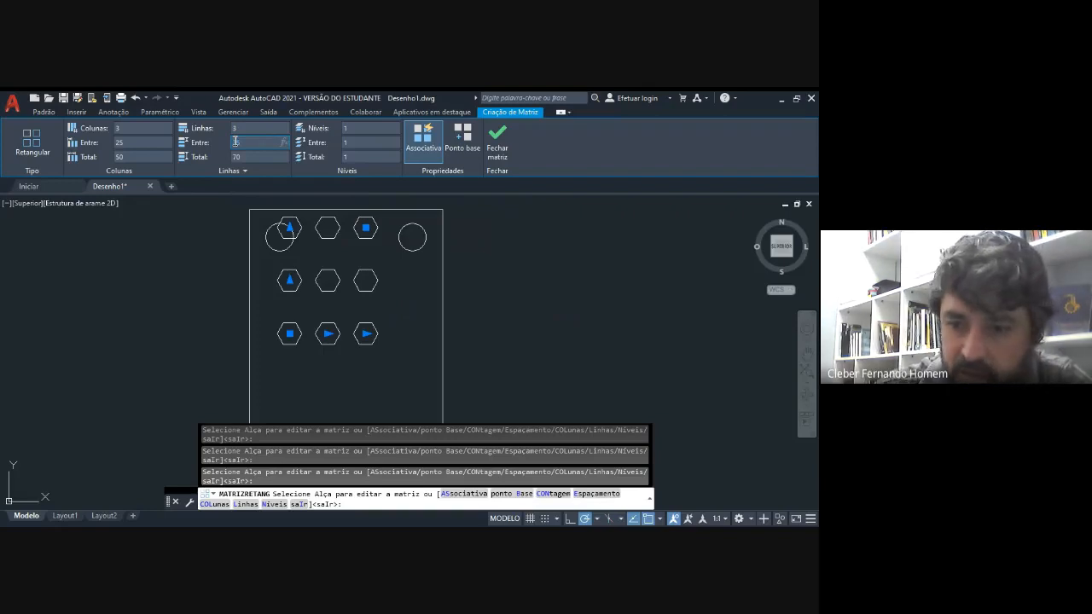
pyautogui.write('35')
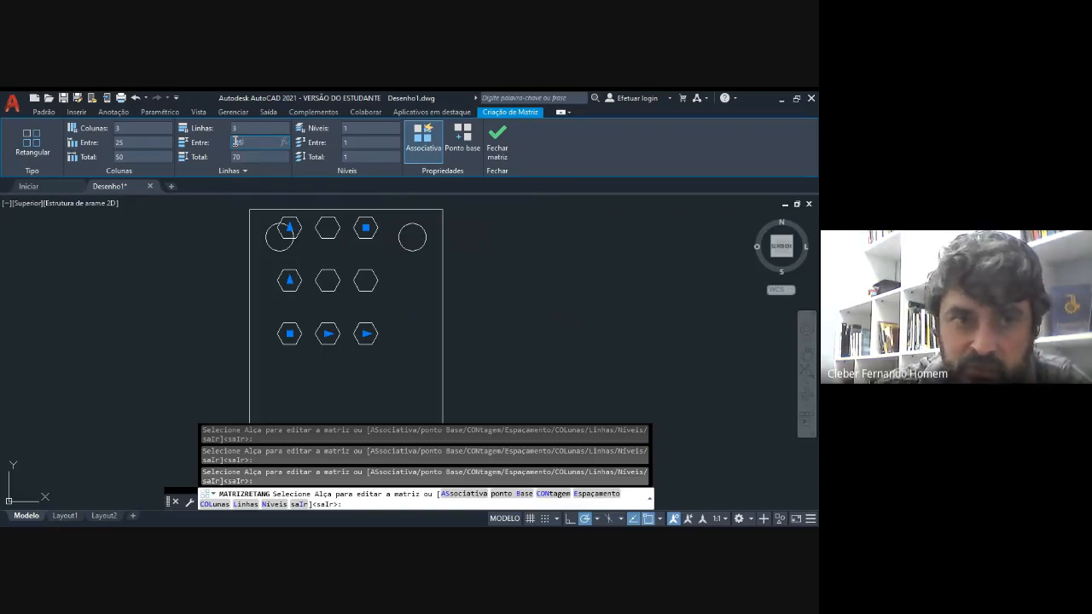
pyautogui.write('-')
pyautogui.press('Return')
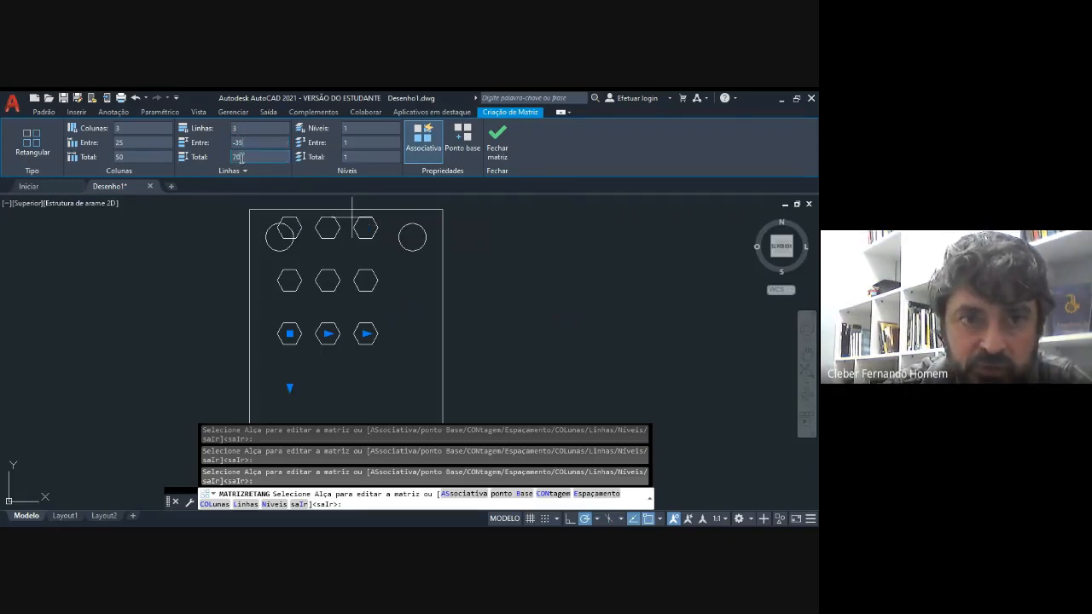
pyautogui.scroll(-4, 375, 247)
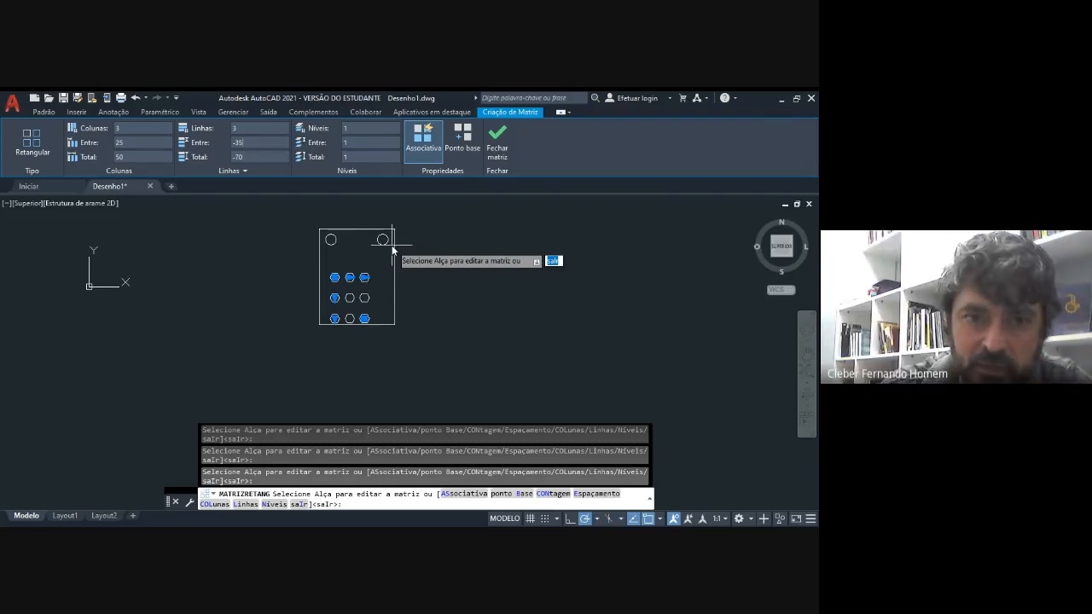
pyautogui.press('Return')
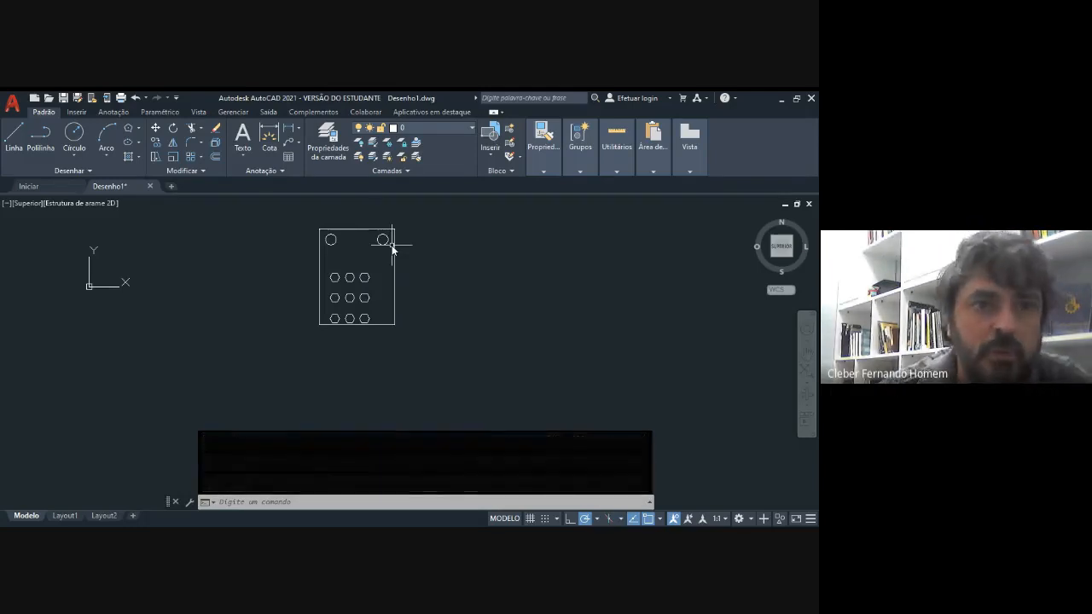
# Fillet the rectangle's lower-left corner with a radius of 15
pyautogui.click(200, 143)
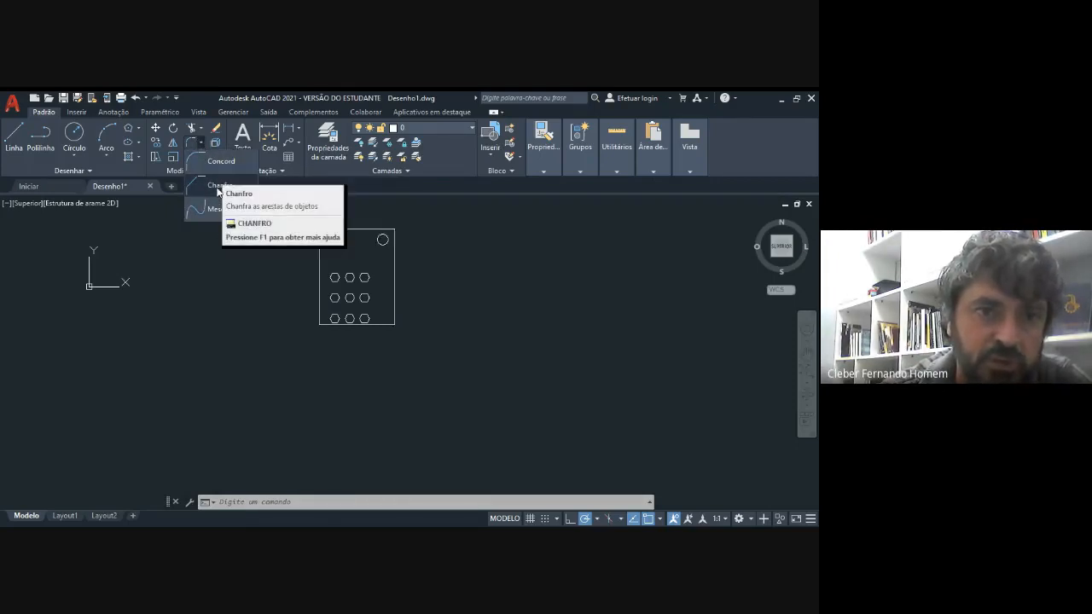
pyautogui.scroll(6, 415, 307)
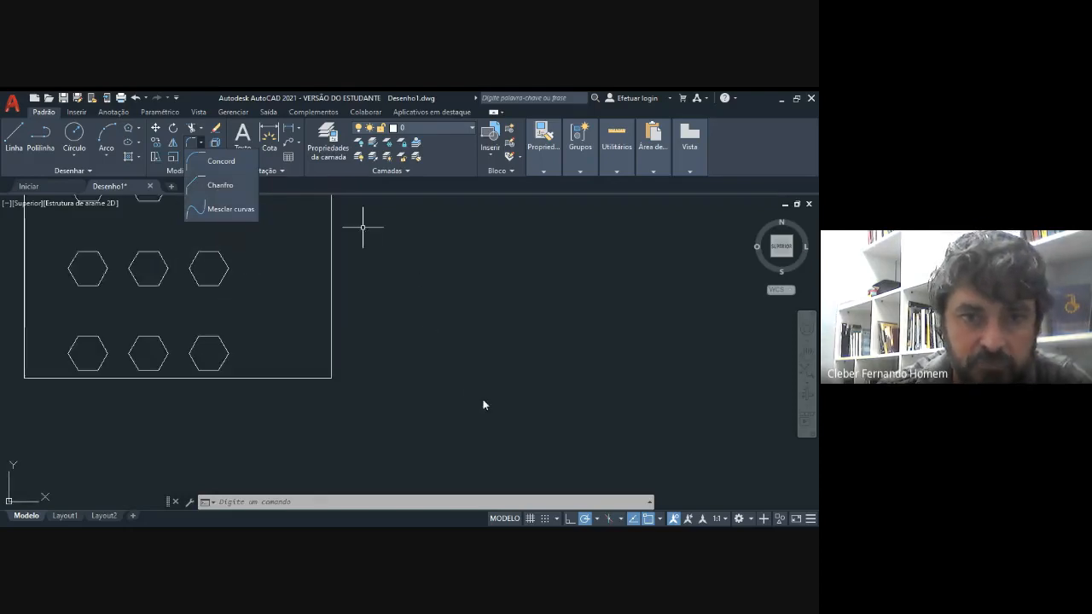
pyautogui.moveTo(283, 256)
pyautogui.mouseDown(button='middle')
pyautogui.moveTo(469, 352)
pyautogui.moveTo(509, 325)
pyautogui.mouseUp(button='middle')
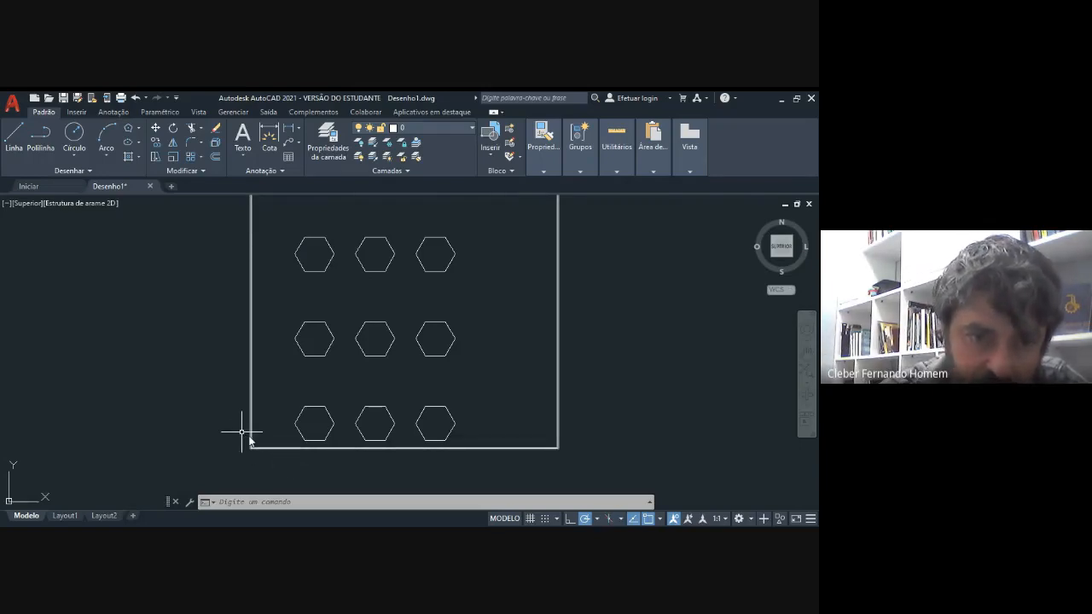
pyautogui.click(191, 142)
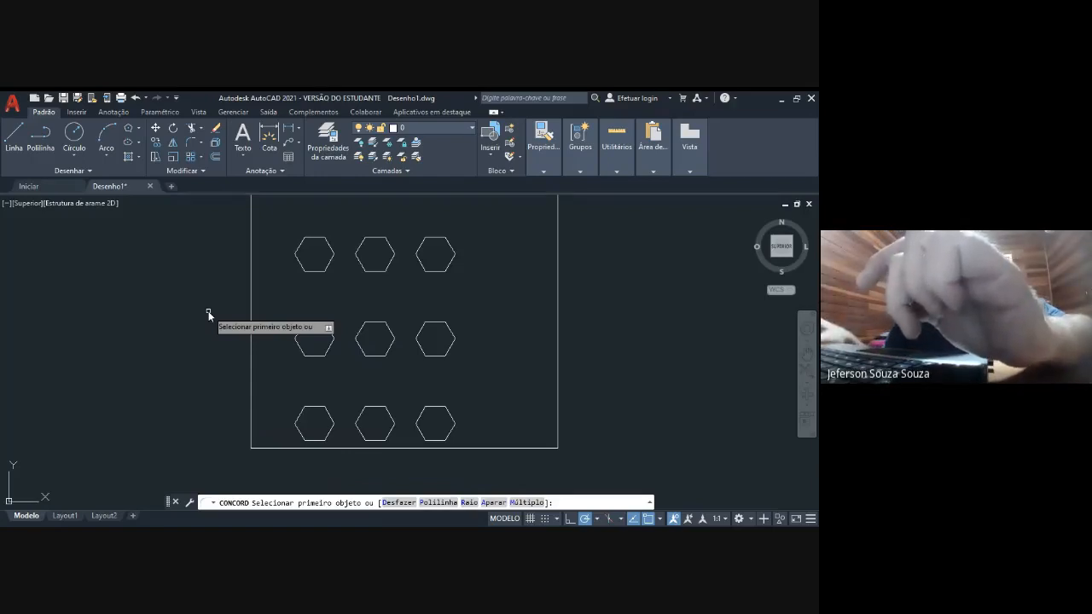
pyautogui.write('r')
pyautogui.press('Return')
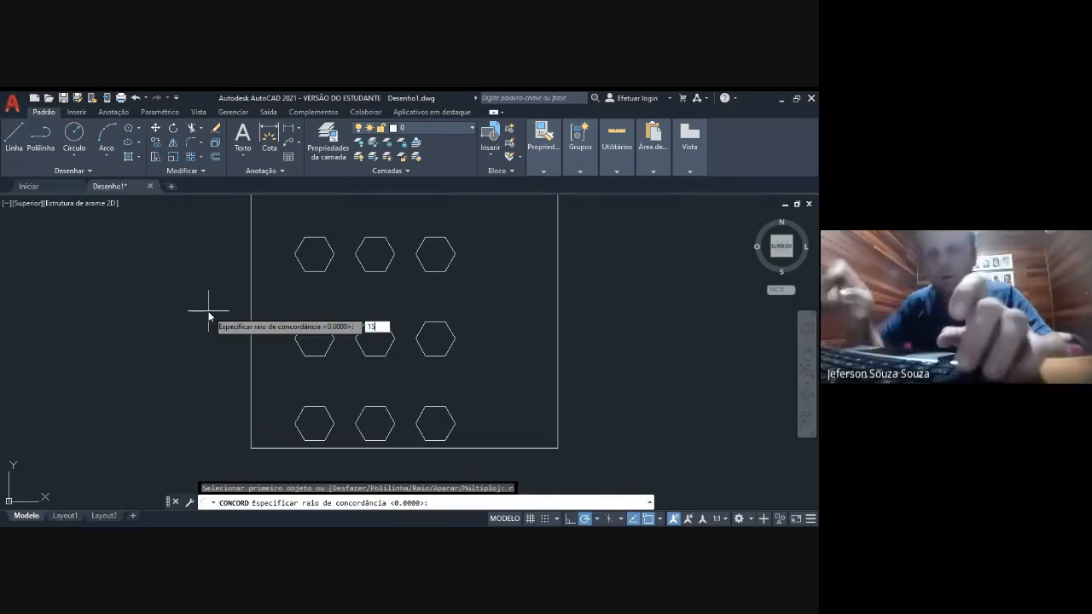
pyautogui.press('Return')
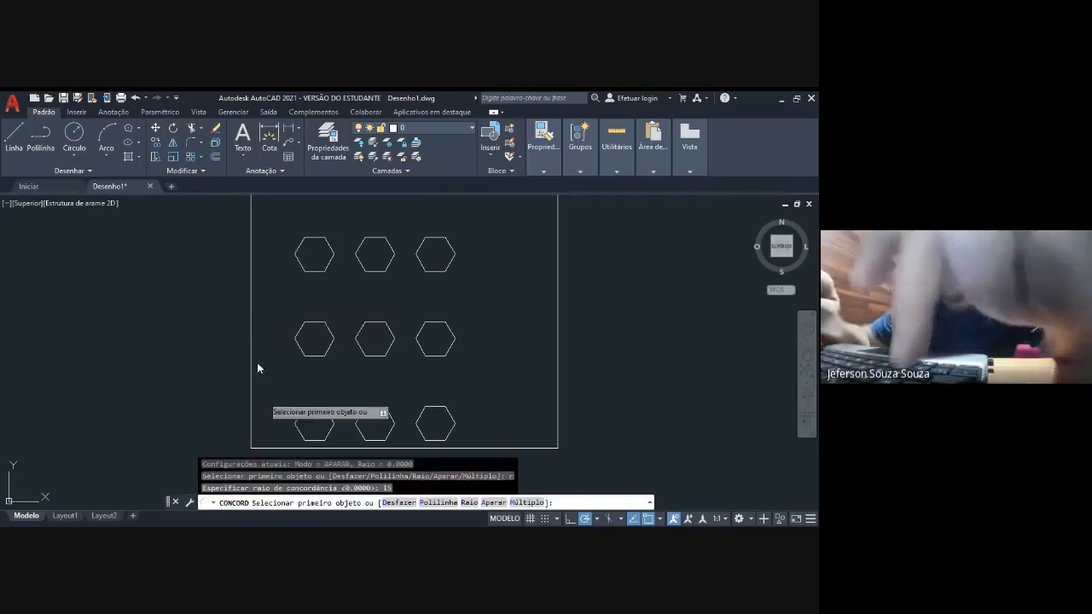
pyautogui.click(262, 449)
pyautogui.click(252, 429)
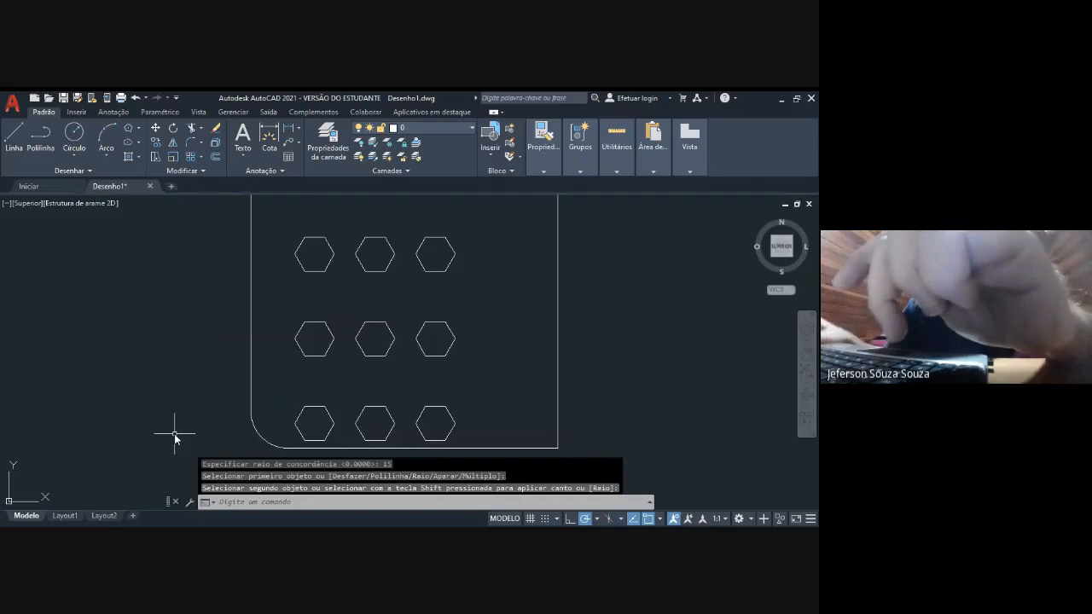
# Chamfer the rectangle's lower-right corner with first and second distances of 15
pyautogui.click(200, 142)
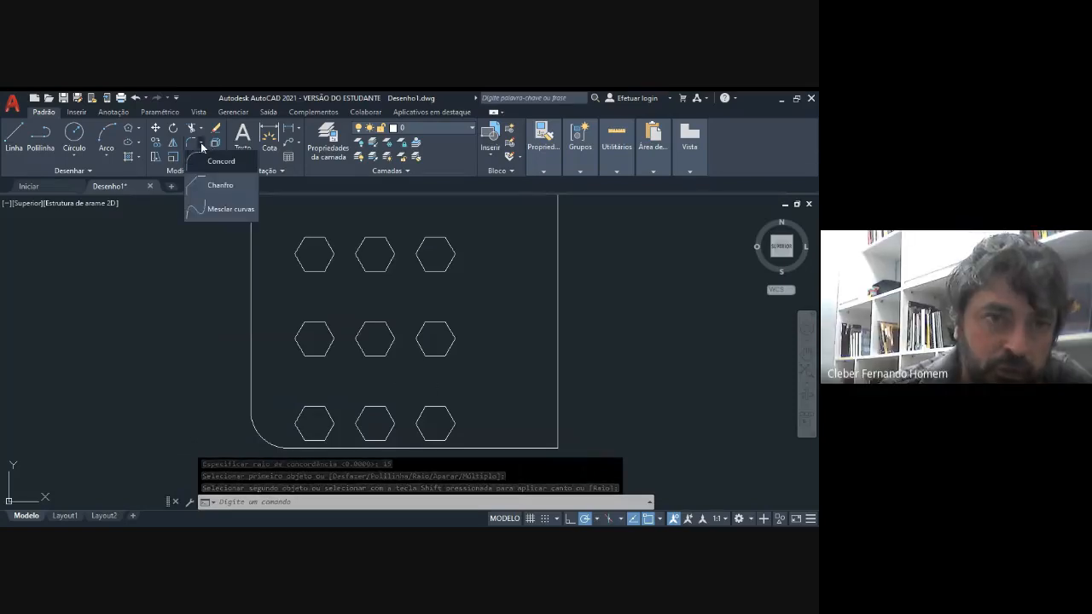
pyautogui.click(213, 187)
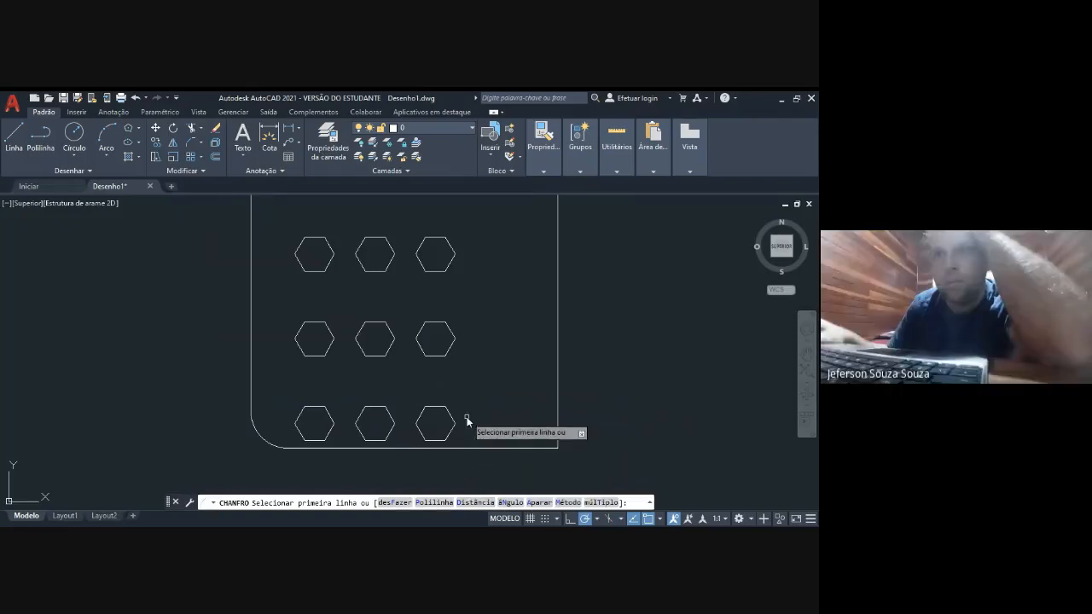
pyautogui.press('Return')
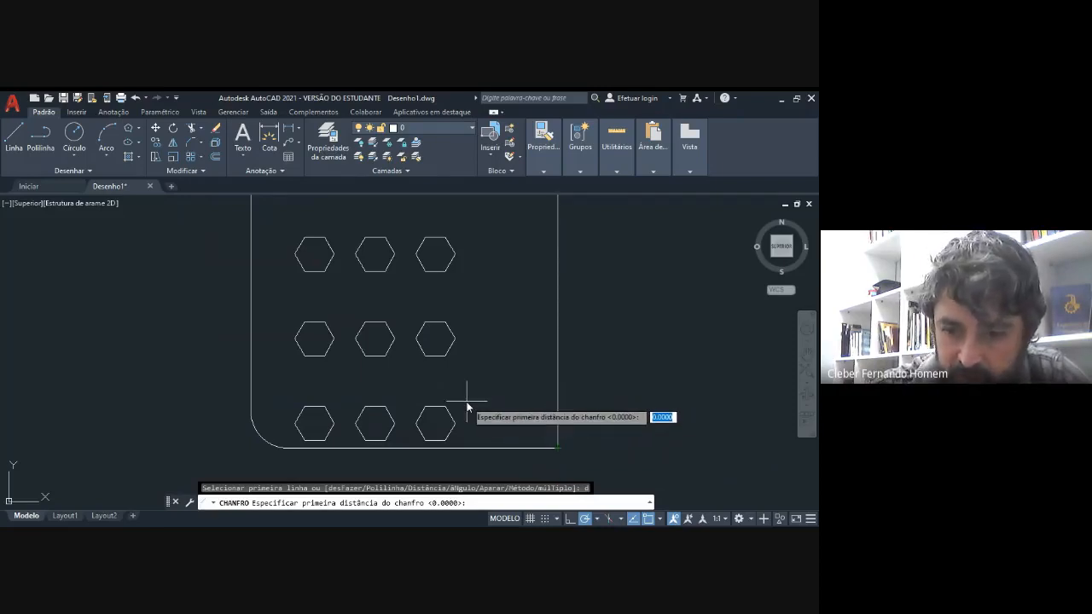
pyautogui.press('Return')
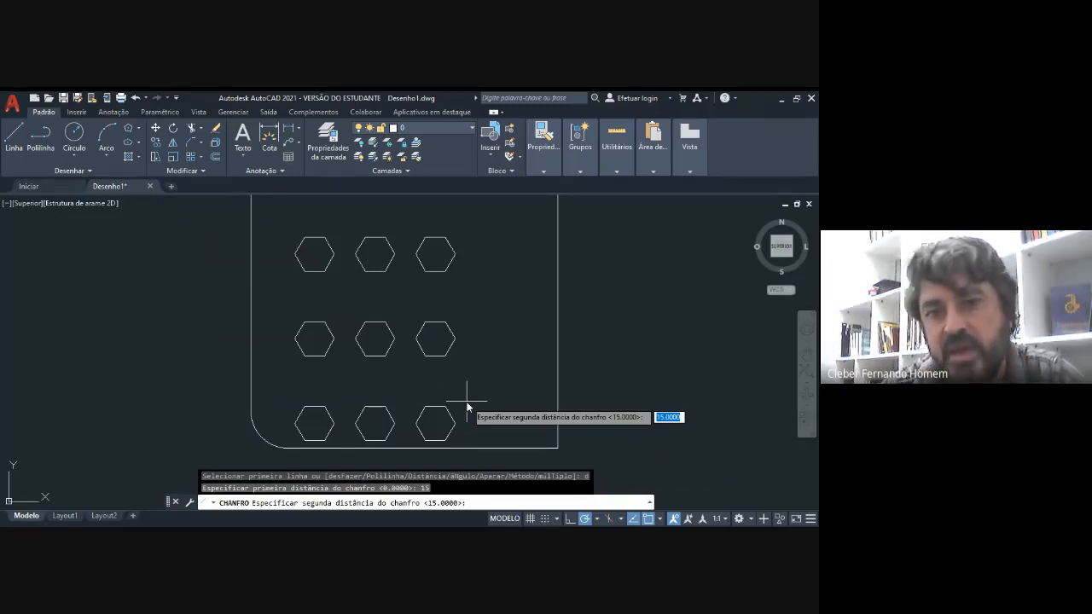
pyautogui.press('Return')
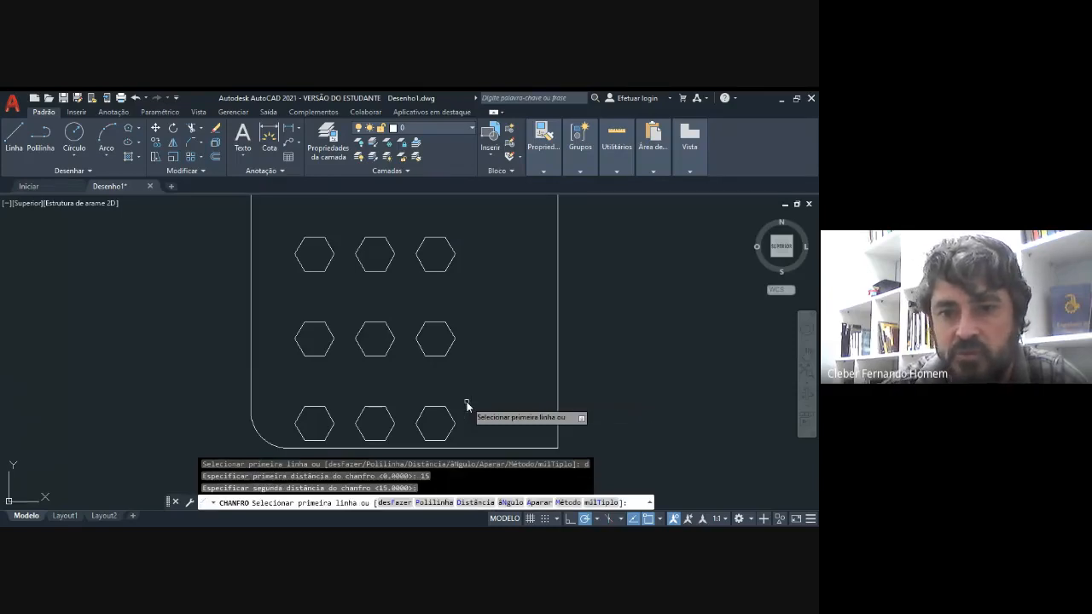
pyautogui.click(543, 448)
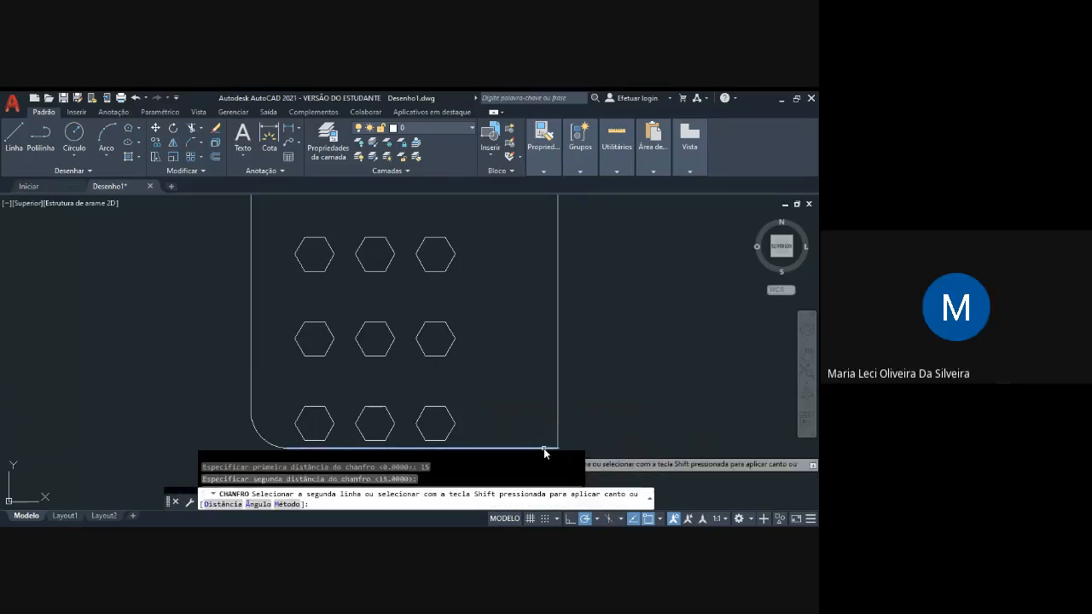
pyautogui.click(559, 425)
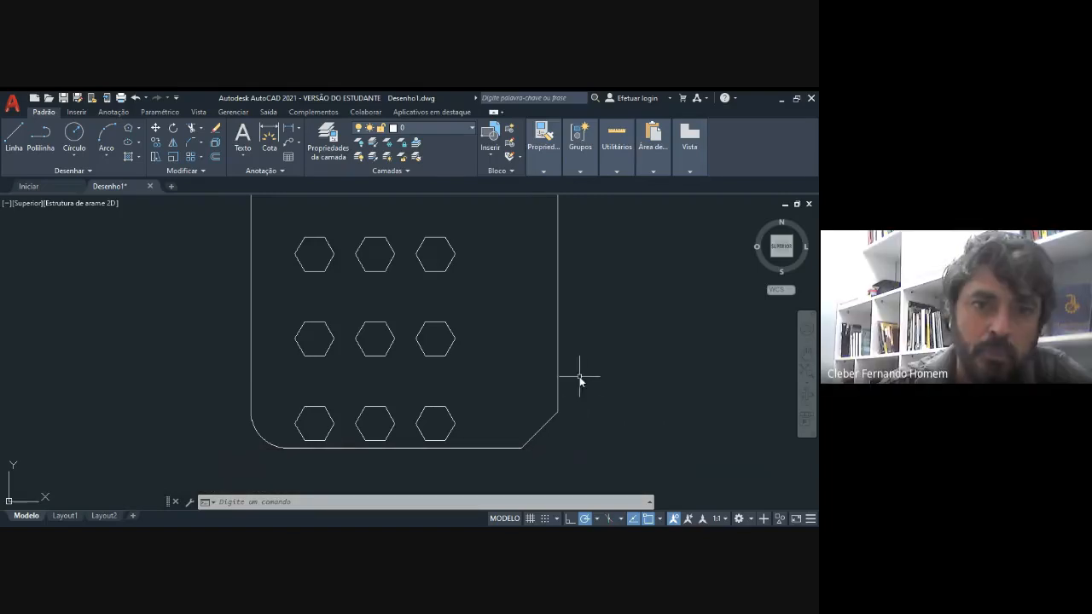
pyautogui.scroll(-2, 577, 375)
pyautogui.moveTo(619, 299); pyautogui.dragTo(596, 355, button='middle')
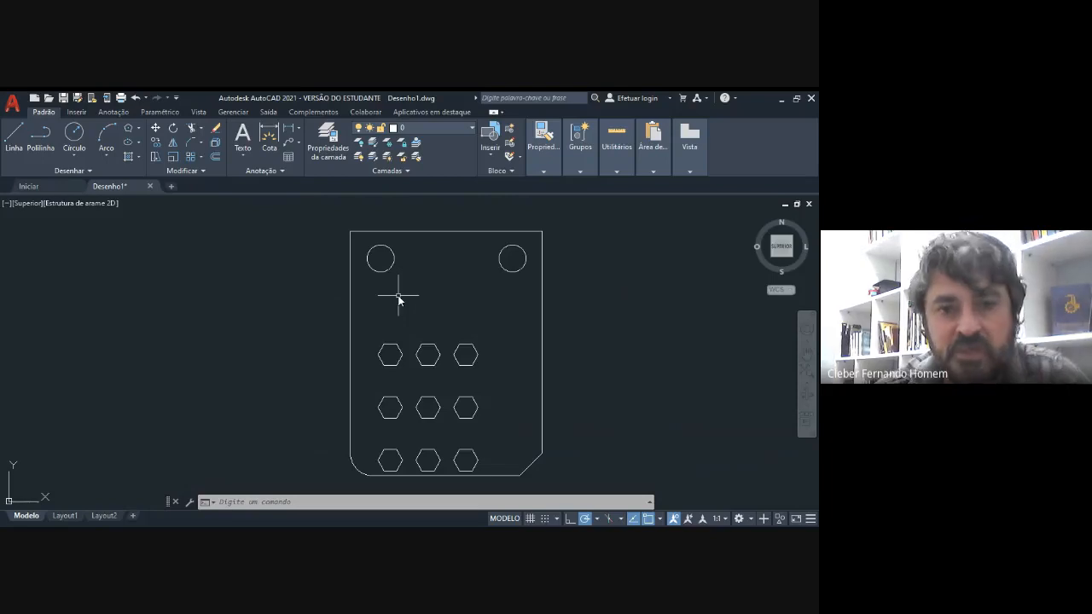
# Draw a horizontal line below the two circles, starting outside the rectangle's left edge and ending inside, short of its right edge
pyautogui.write('l')
pyautogui.press('Return')
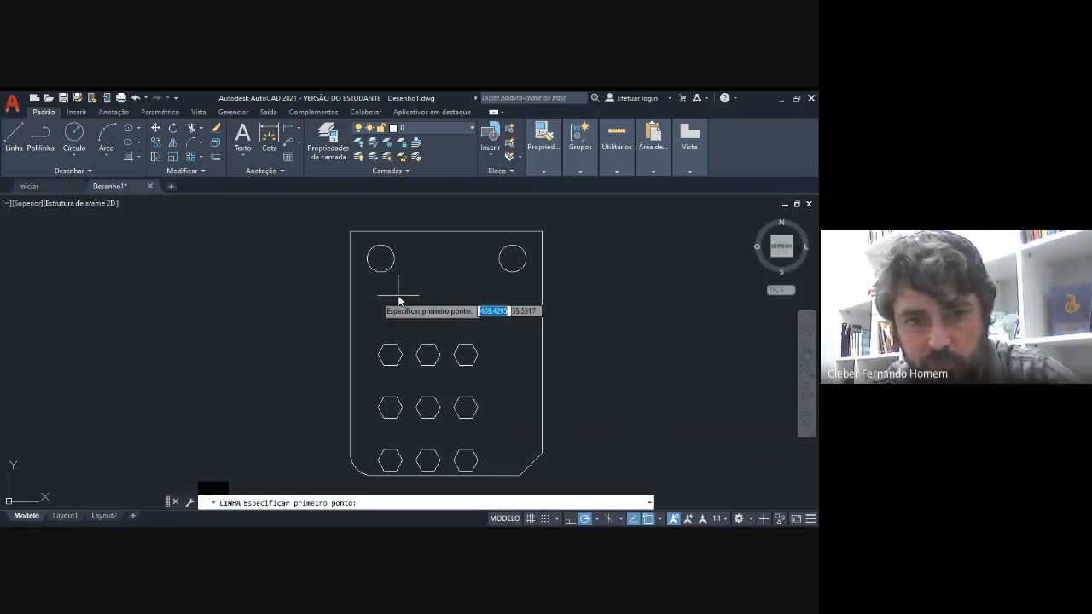
pyautogui.click(313, 303)
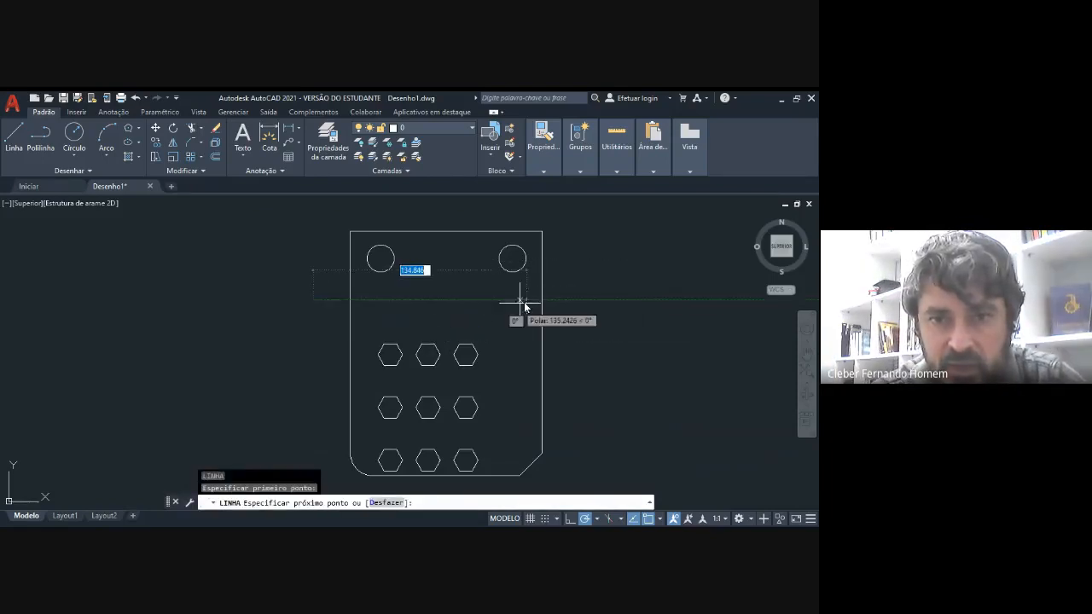
pyautogui.click(510, 301)
pyautogui.press('Escape')
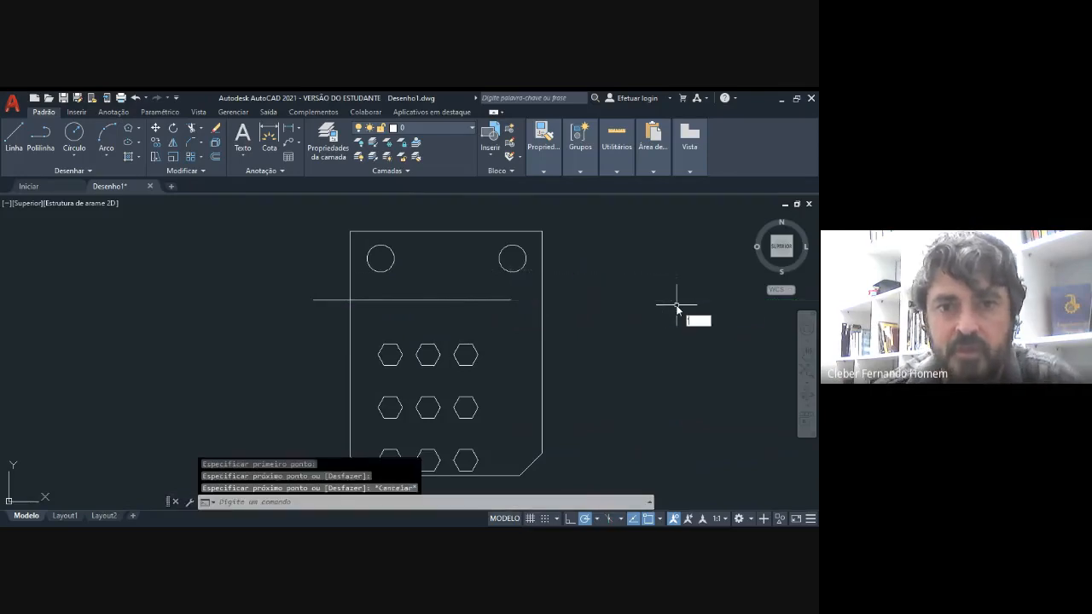
pyautogui.click(512, 304)
pyautogui.press('Escape')
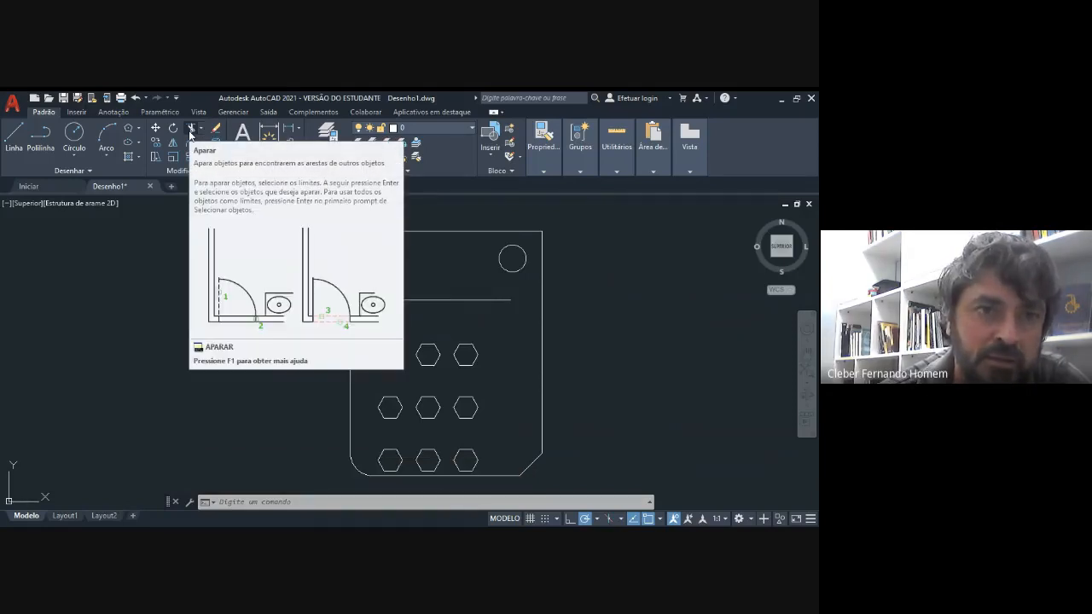
# Trim the part of the horizontal line that sticks out past the rectangle's left edge
pyautogui.click(191, 128)
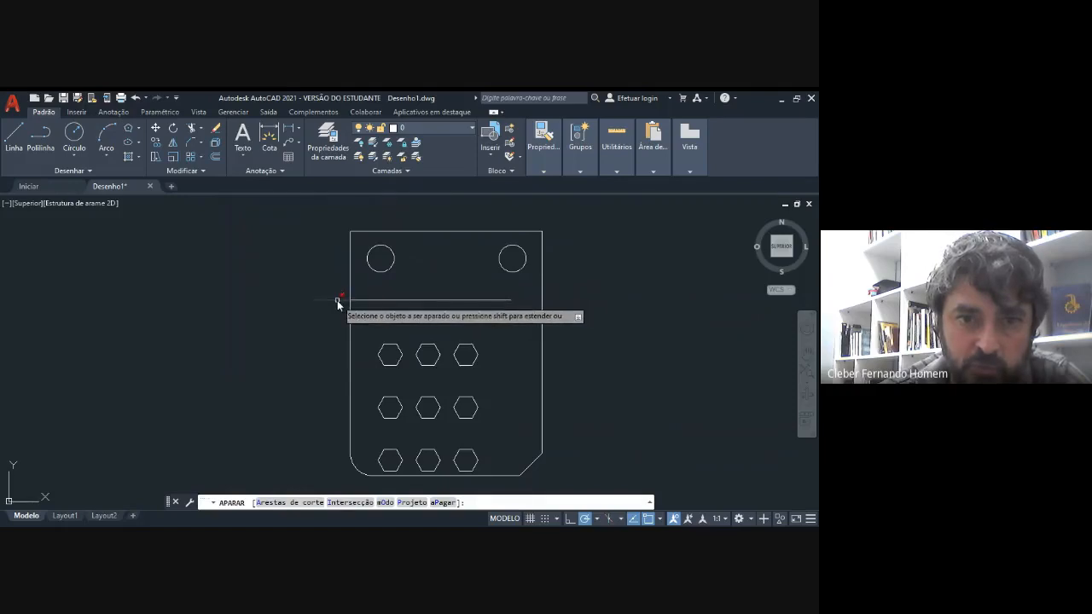
pyautogui.click(338, 301)
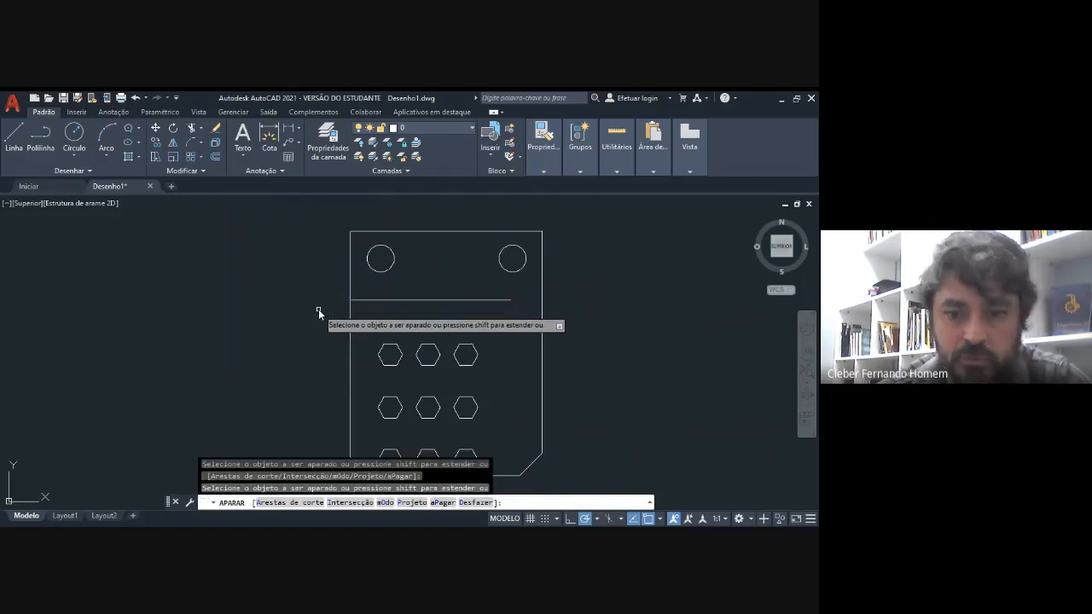
pyautogui.press('Return')
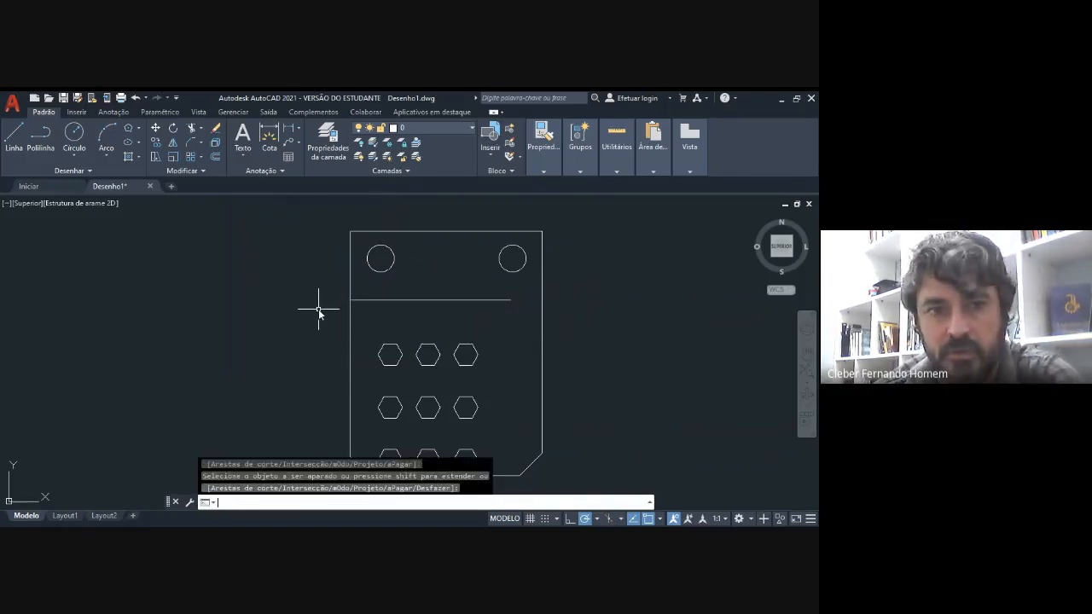
# Extend the horizontal line's right end to the rectangle's right edge
pyautogui.click(203, 130)
pyautogui.click(221, 173)
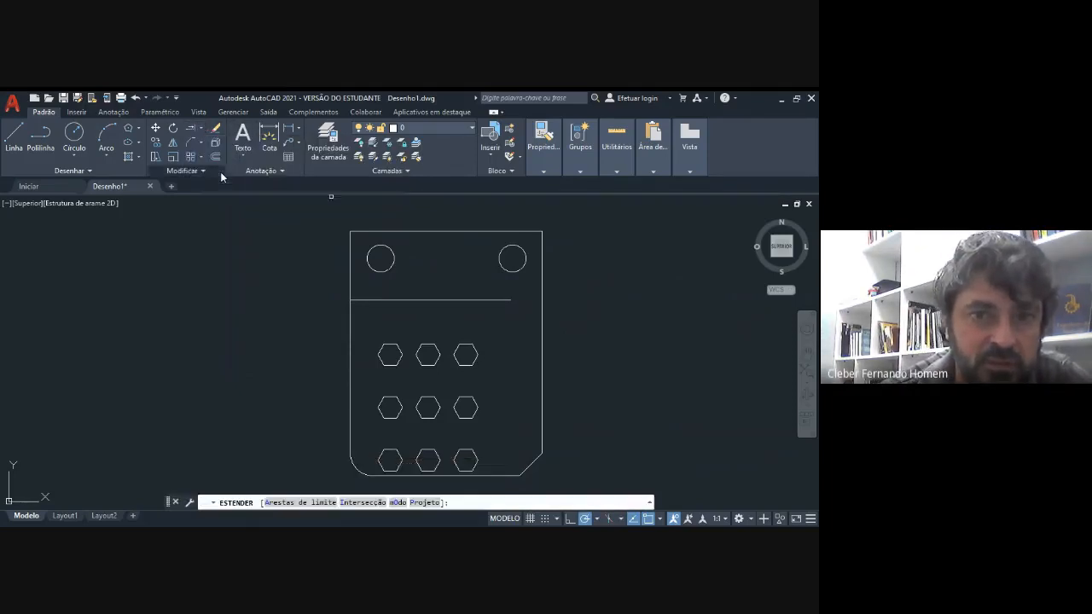
pyautogui.click(506, 300)
pyautogui.press('Escape')
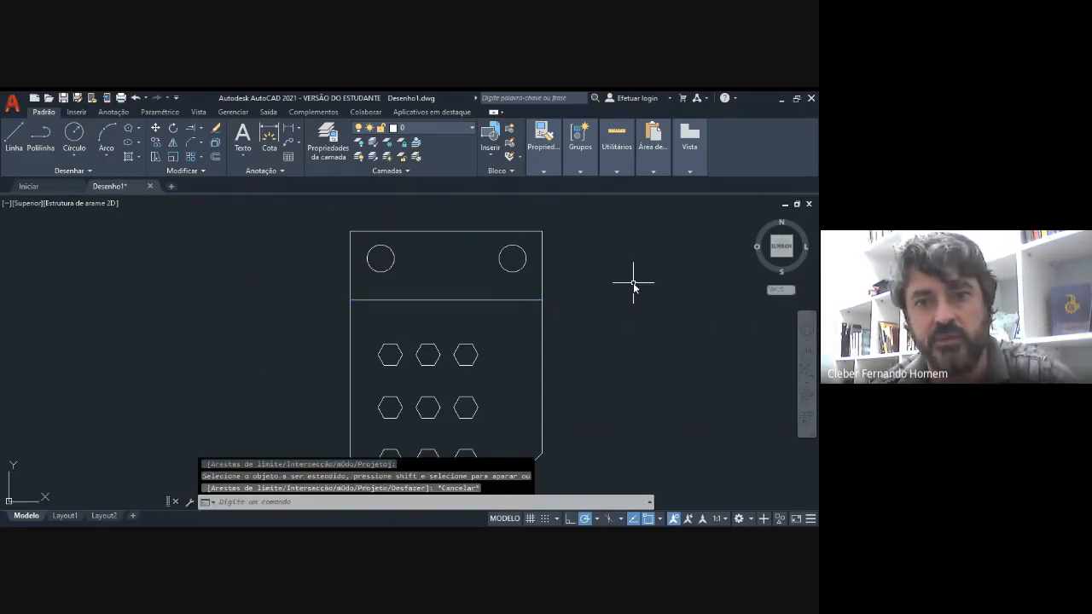
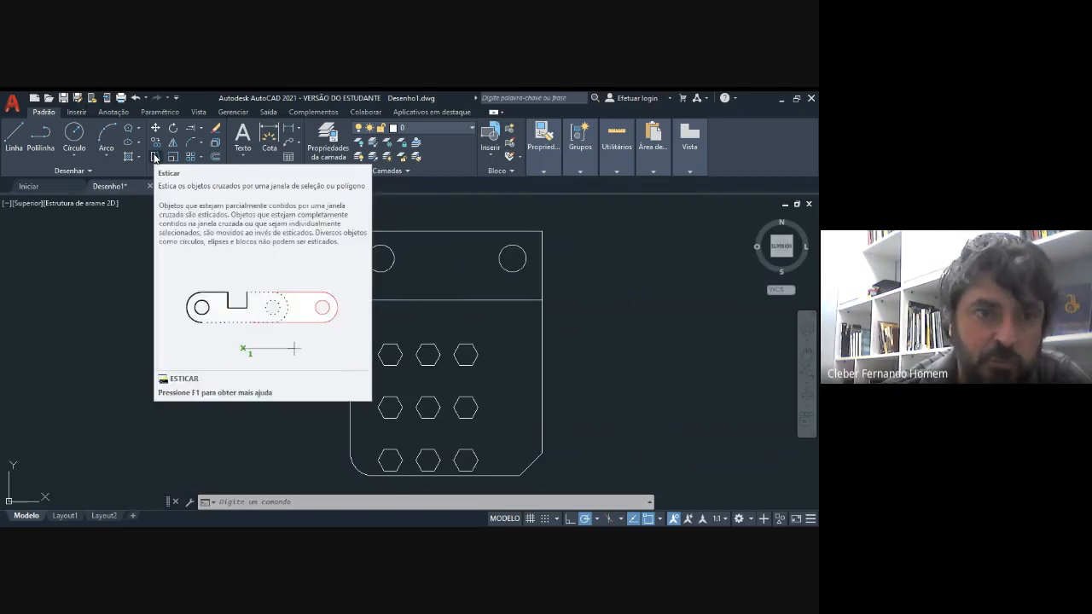
# Stretch the rectangle's upper part, including both circles and the horizontal line, downward by 10
pyautogui.click(155, 158)
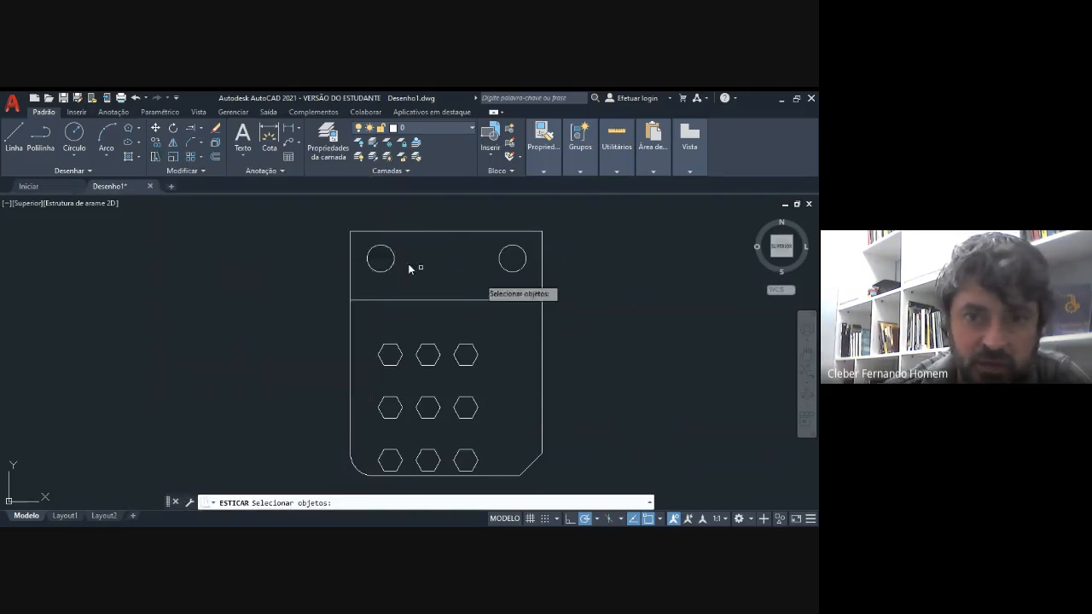
pyautogui.click(638, 309)
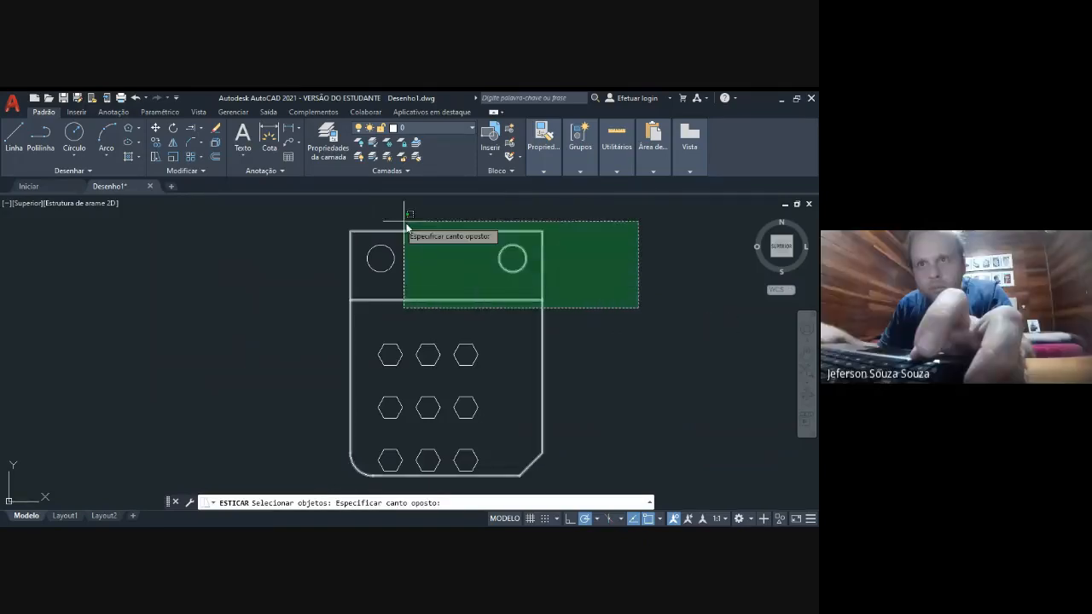
pyautogui.click(295, 211)
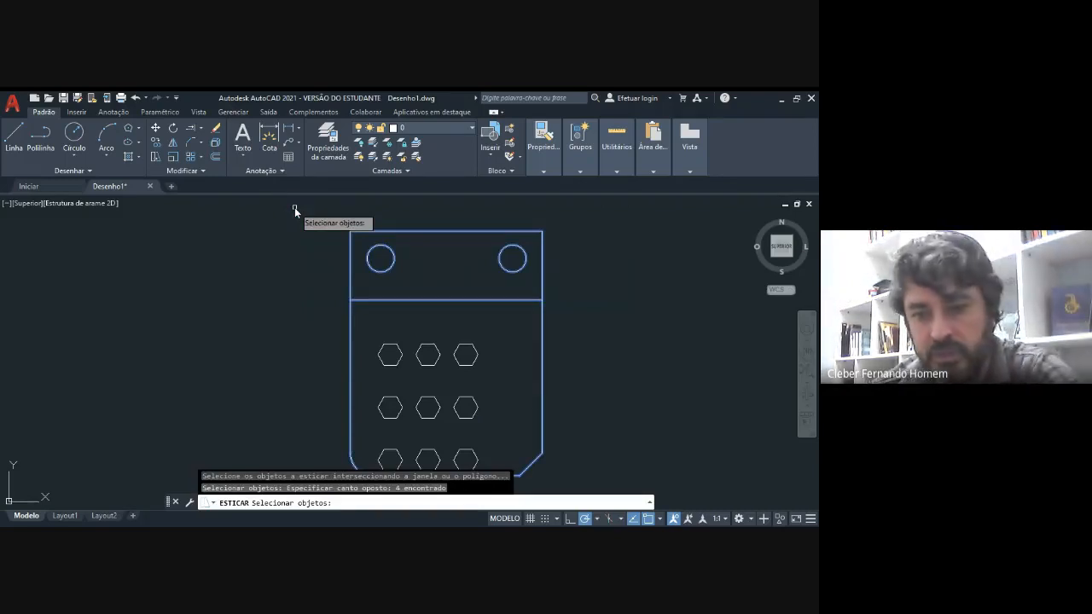
pyautogui.press('Return')
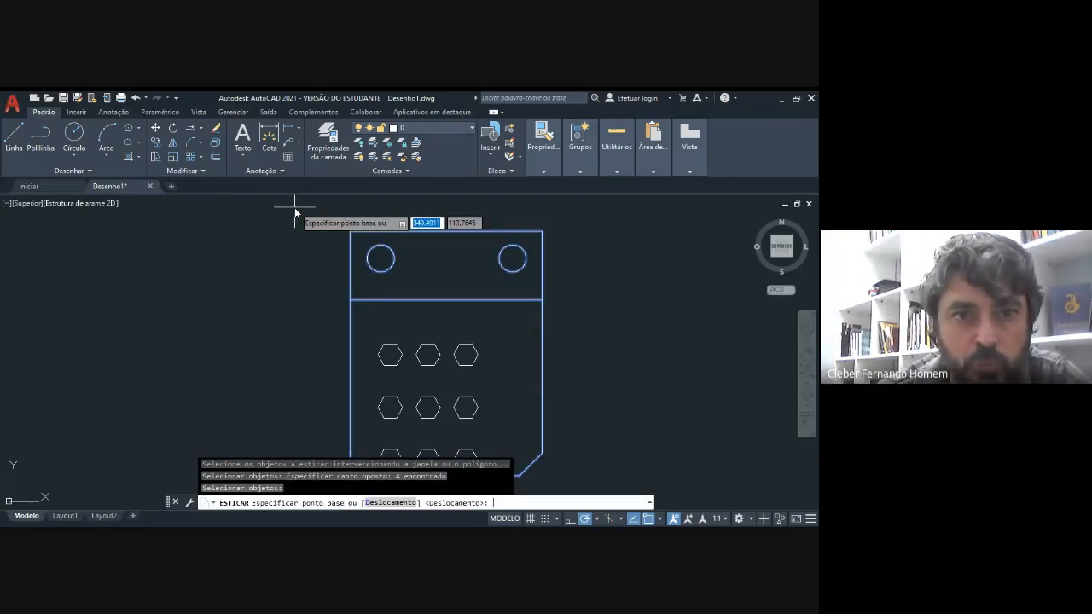
pyautogui.click(286, 212)
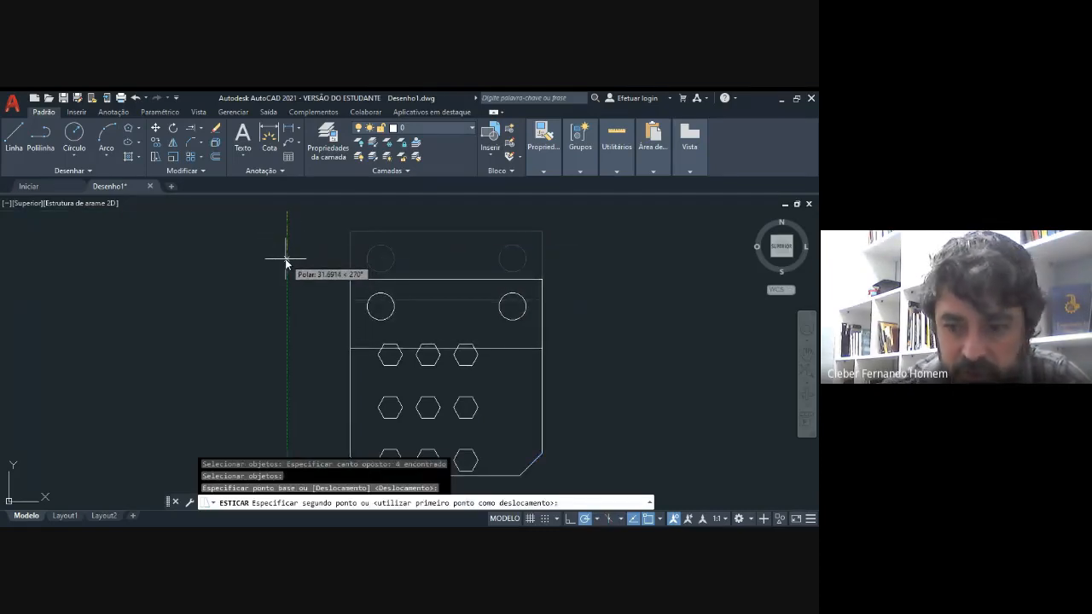
pyautogui.write('10')
pyautogui.press('Return')
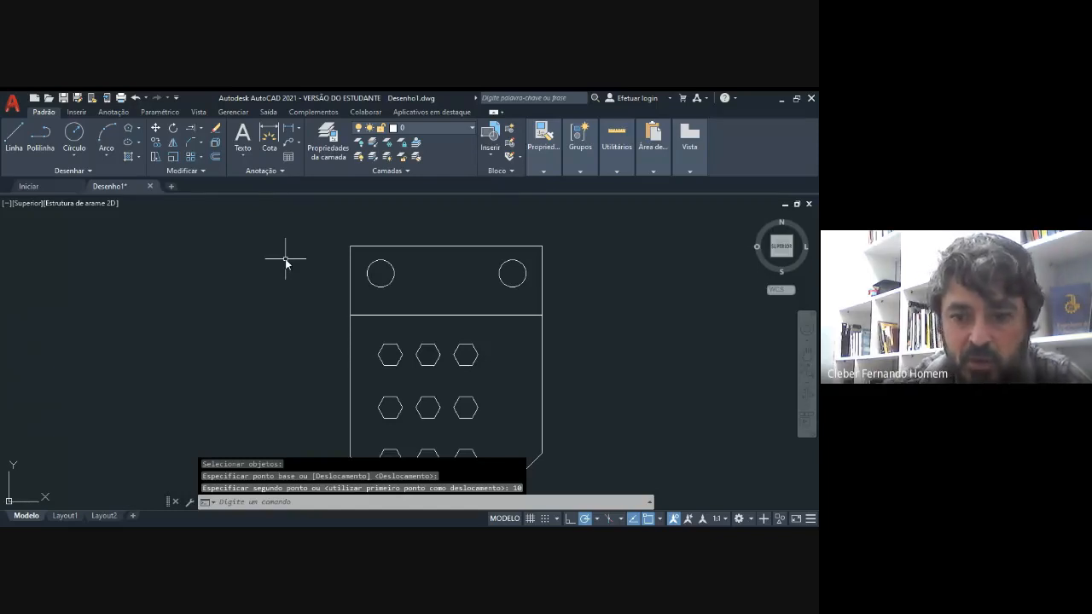
# Stretch the rectangle's top edge and the two circles upward by 50, leaving the horizontal line out of the selection
pyautogui.press('Return')
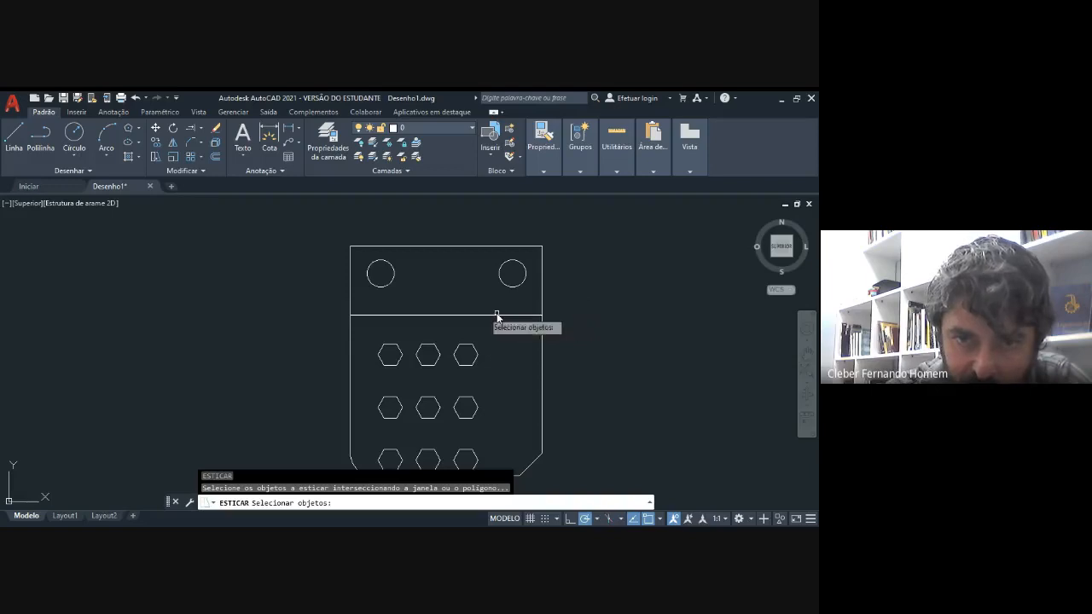
pyautogui.click(618, 308)
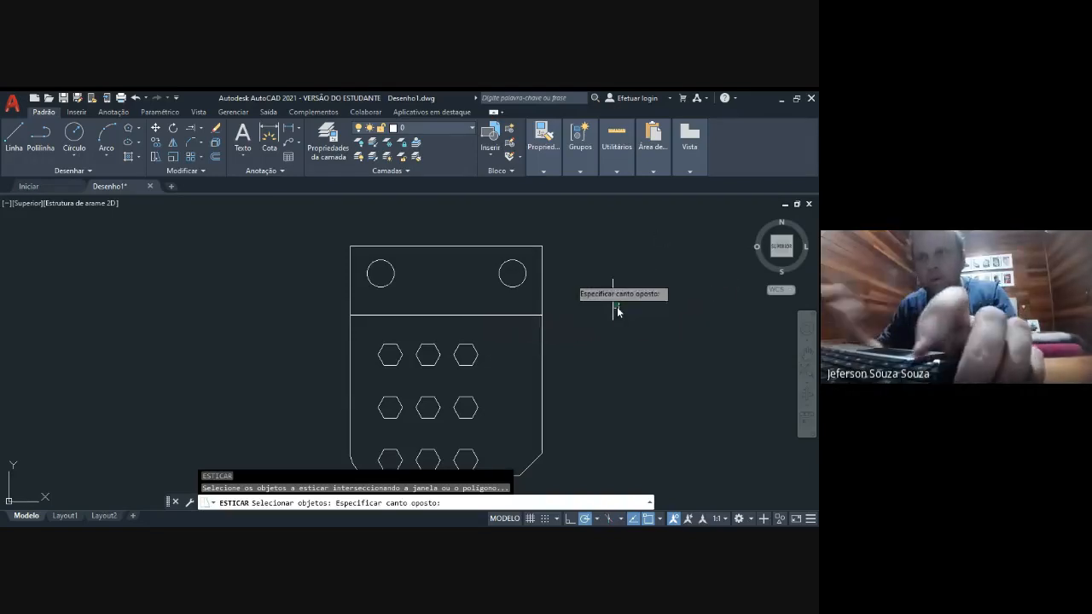
pyautogui.click(273, 228)
pyautogui.press('Return')
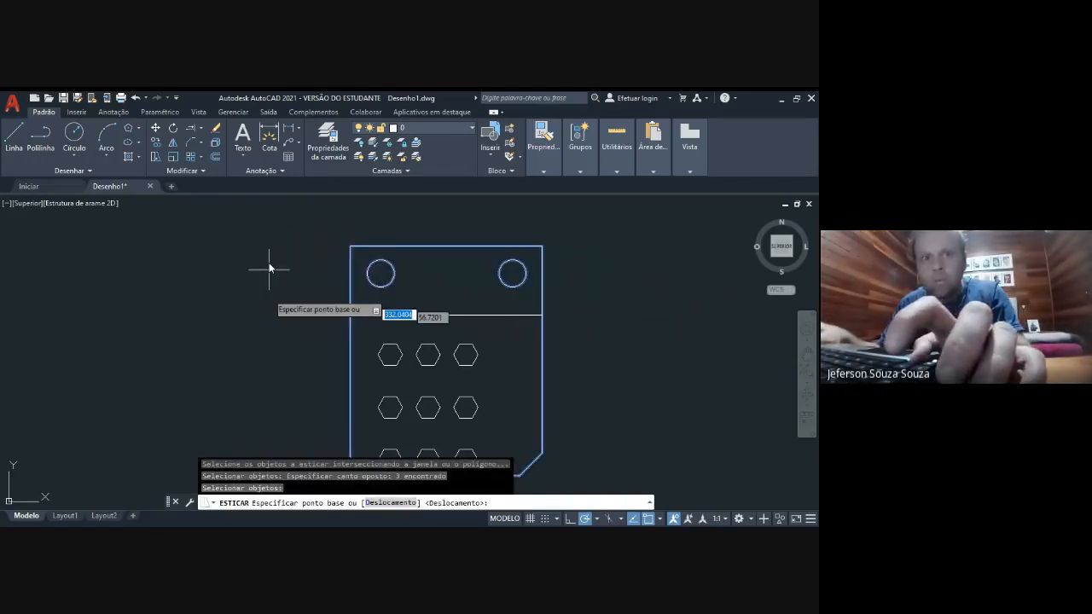
pyautogui.click(252, 340)
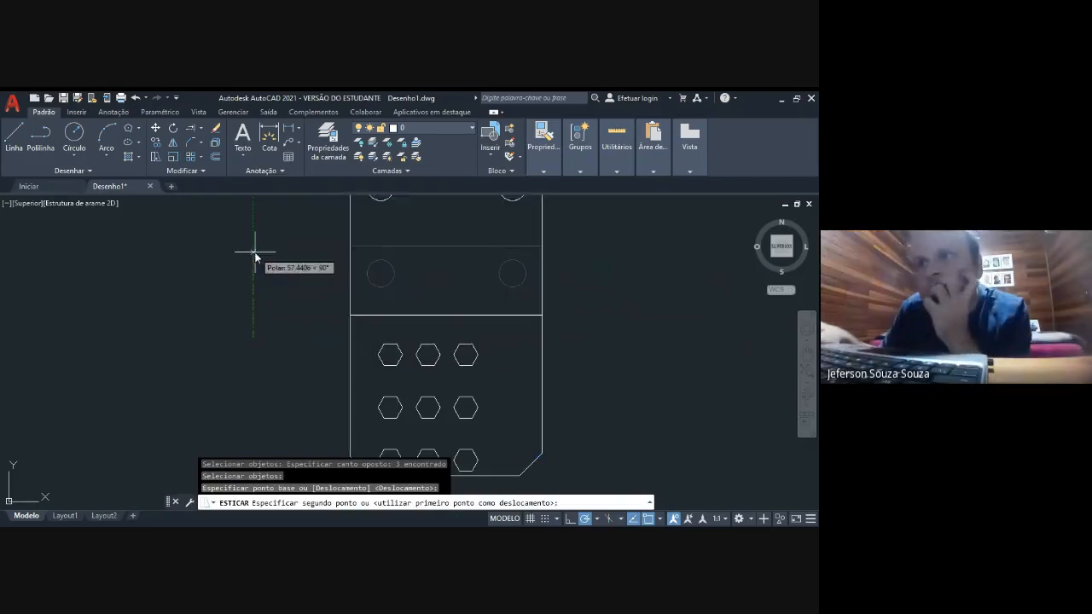
pyautogui.write('50')
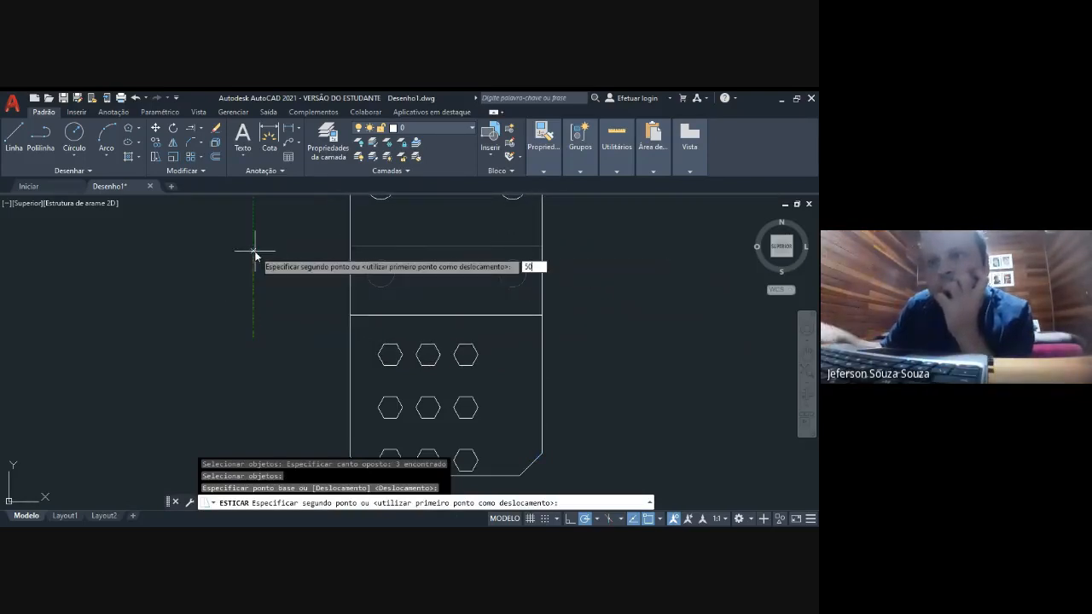
pyautogui.press('Return')
pyautogui.scroll(-2, 255, 256)
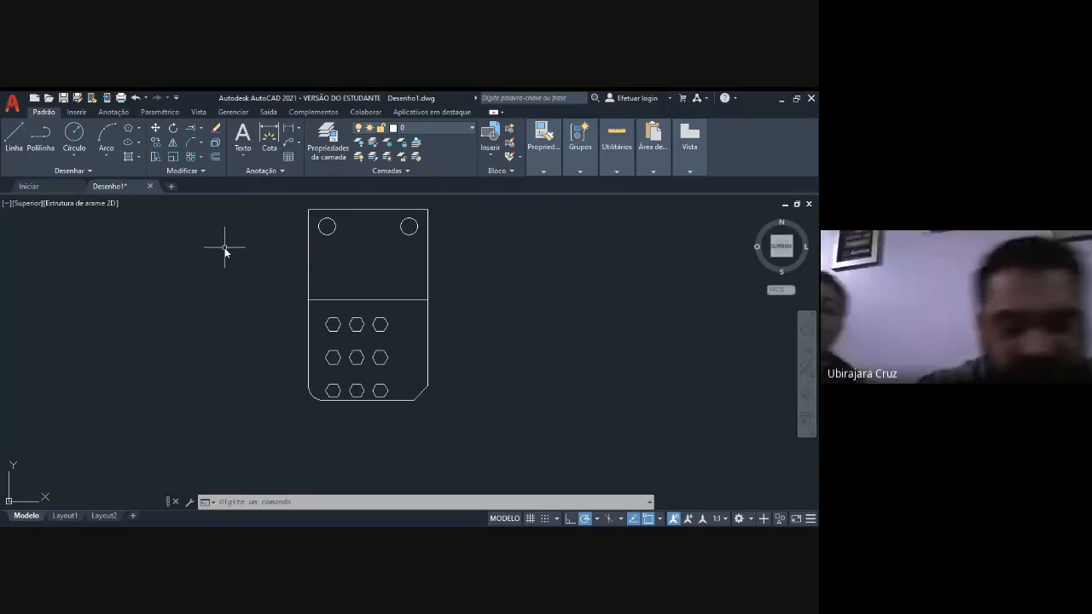
pyautogui.click(796, 100)
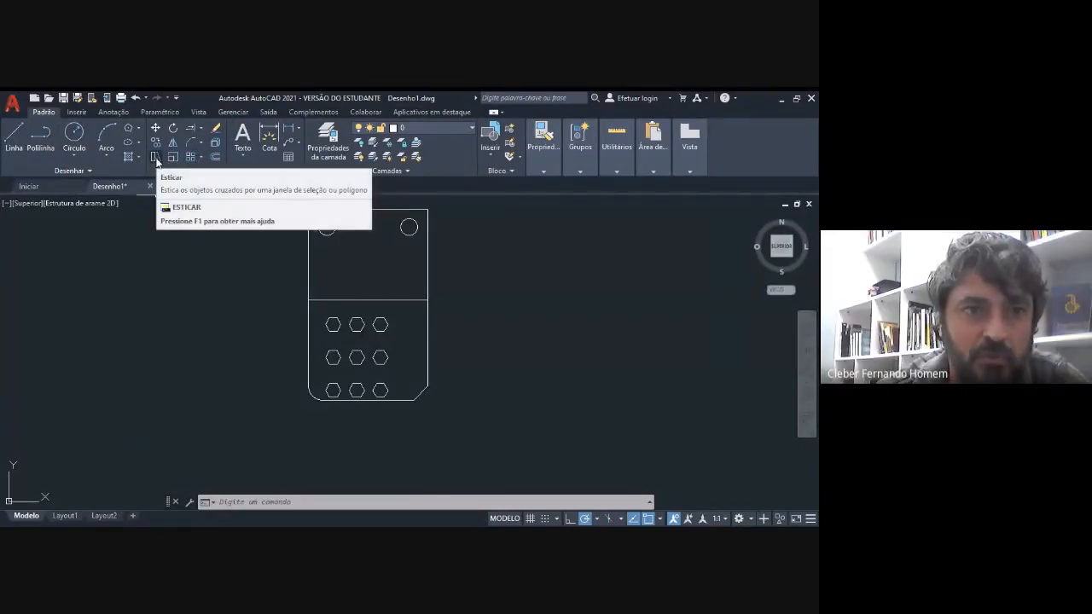
# Stretch the rectangle's top edge and the two circles downward by 50, leaving the horizontal line out of the selection
pyautogui.click(155, 158)
pyautogui.click(476, 253)
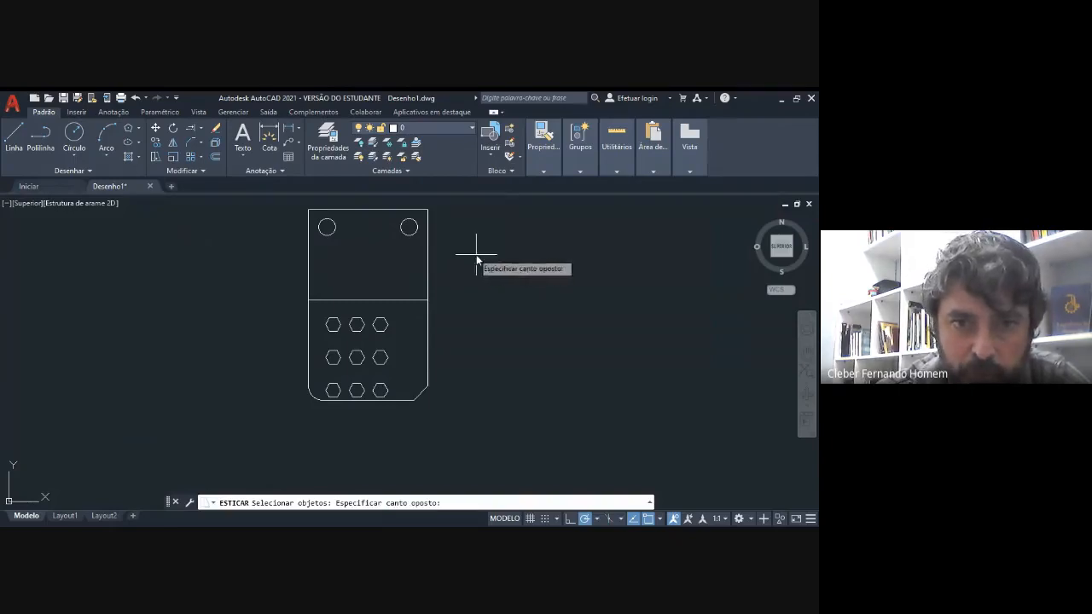
pyautogui.click(273, 205)
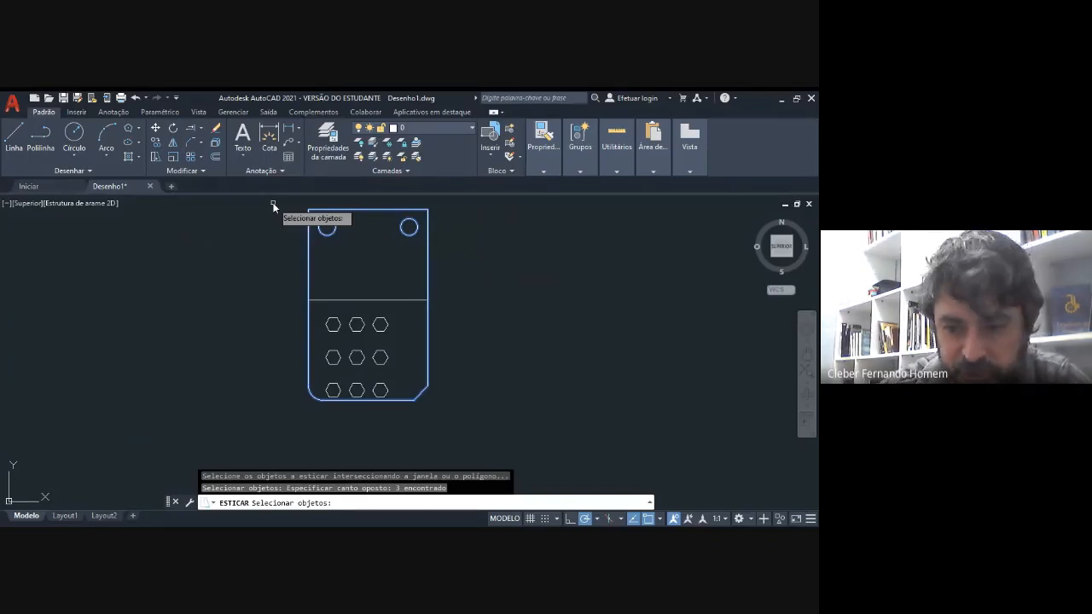
pyautogui.press('Return')
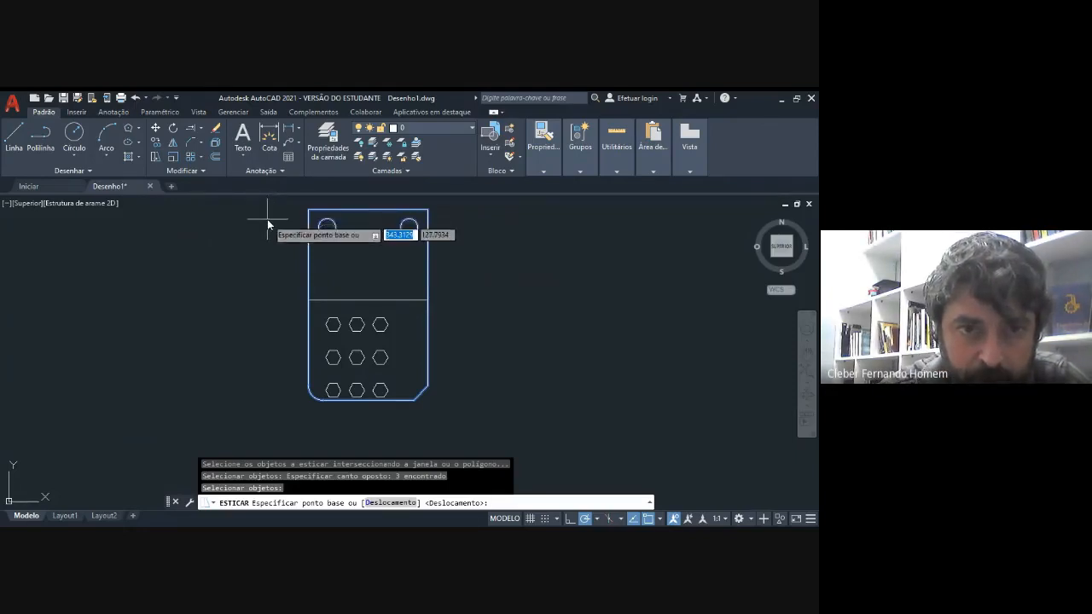
pyautogui.click(274, 209)
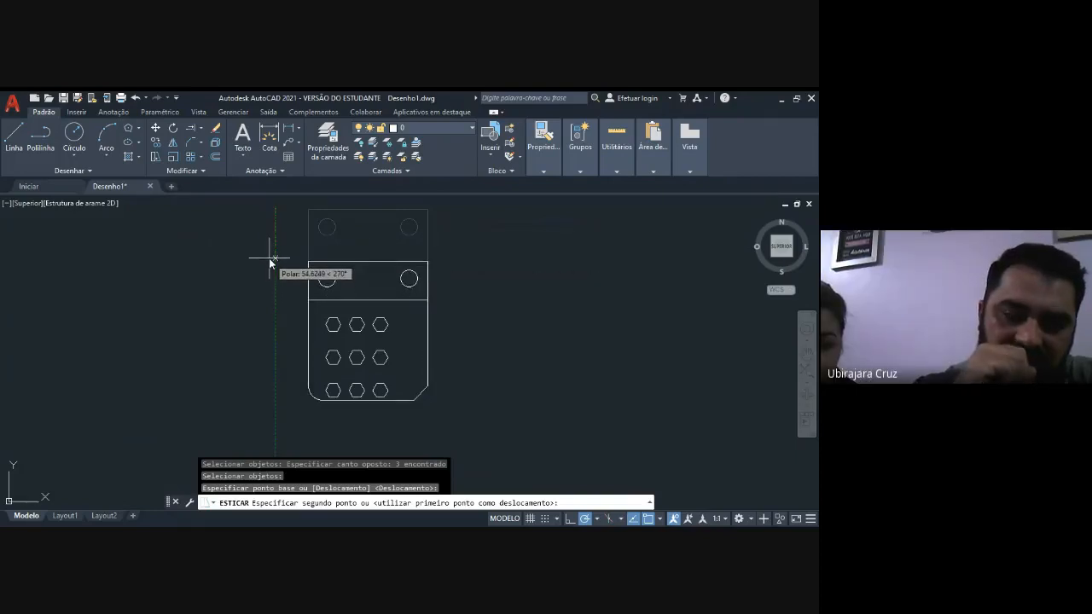
pyautogui.write('50')
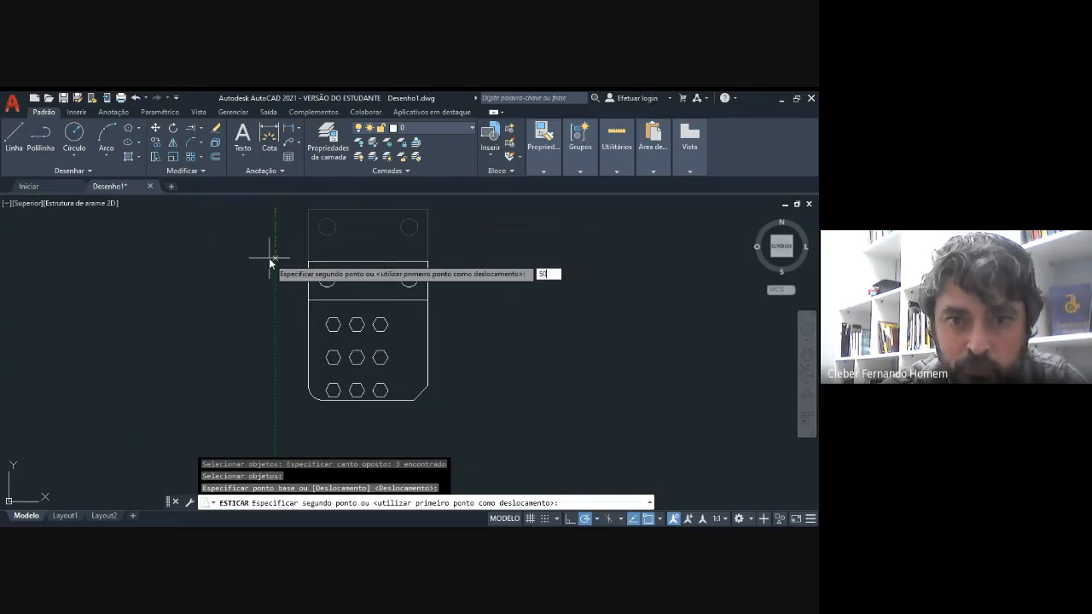
pyautogui.press('Return')
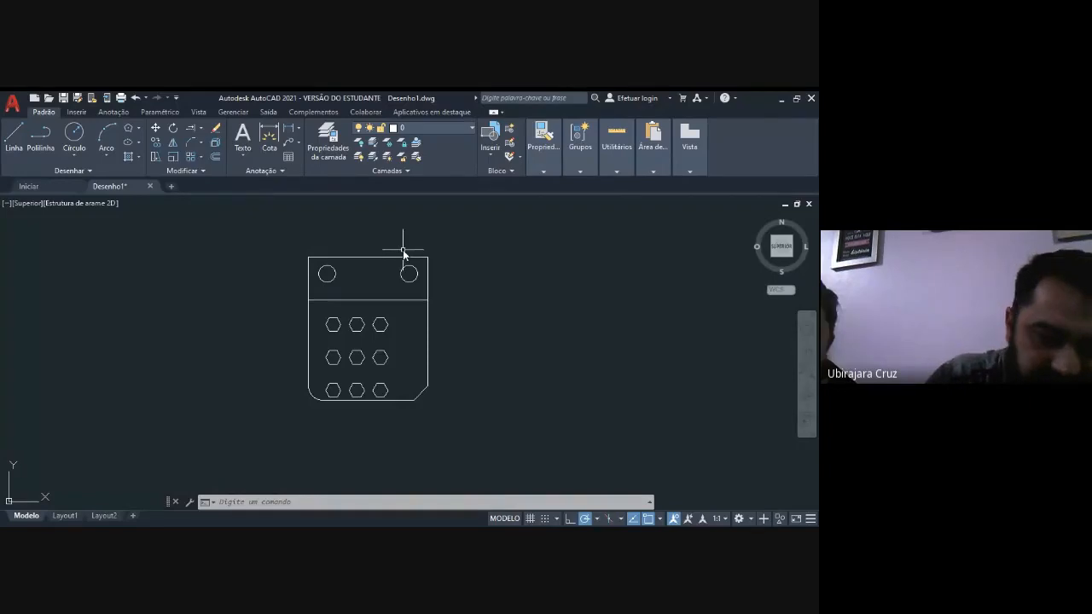
# Turn on Ortho mode while trying a stretch of the rectangle's upper part with the circles and line, and cancel the stretch
pyautogui.click(155, 158)
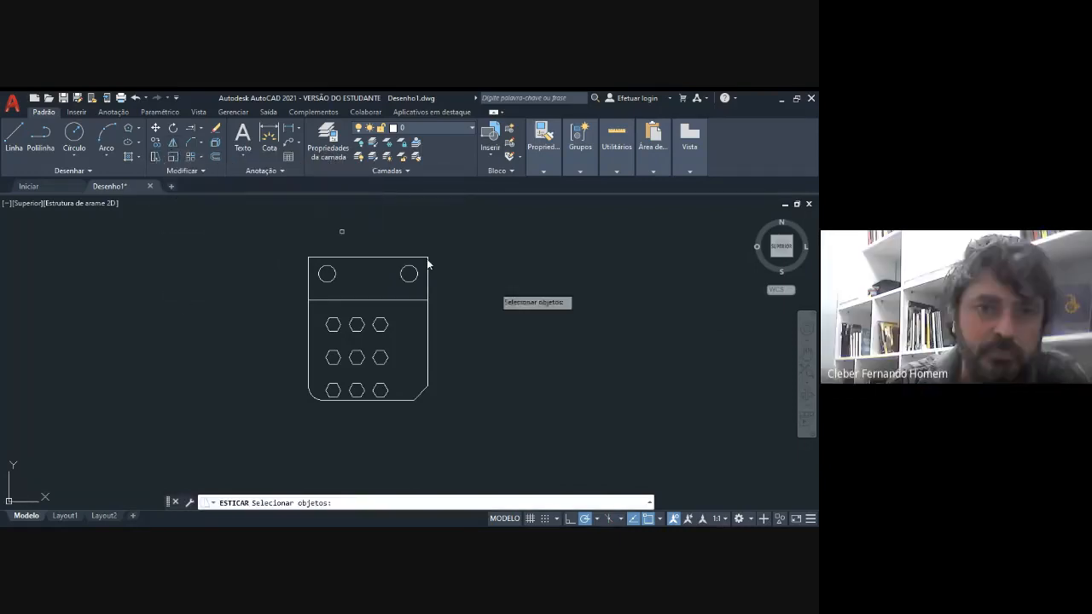
pyautogui.click(455, 308)
pyautogui.click(268, 234)
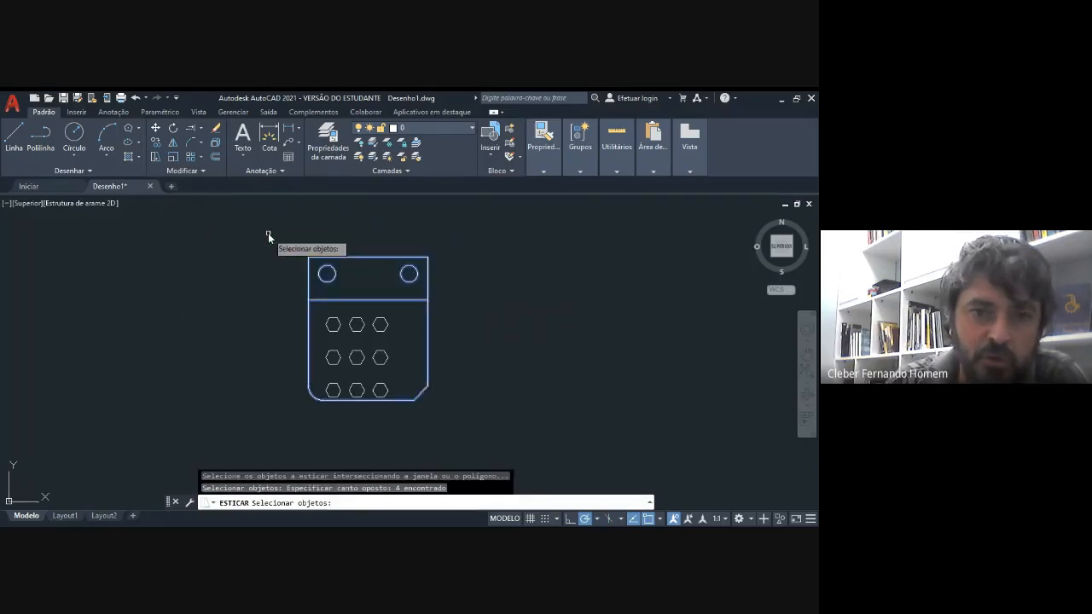
pyautogui.press('Return')
pyautogui.click(248, 321)
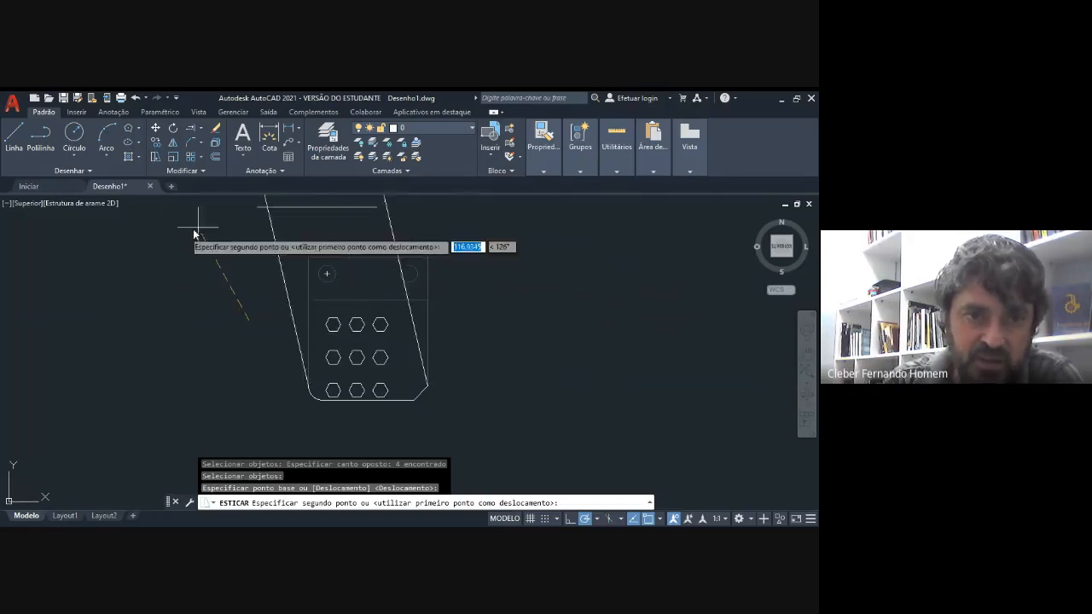
pyautogui.click(570, 519)
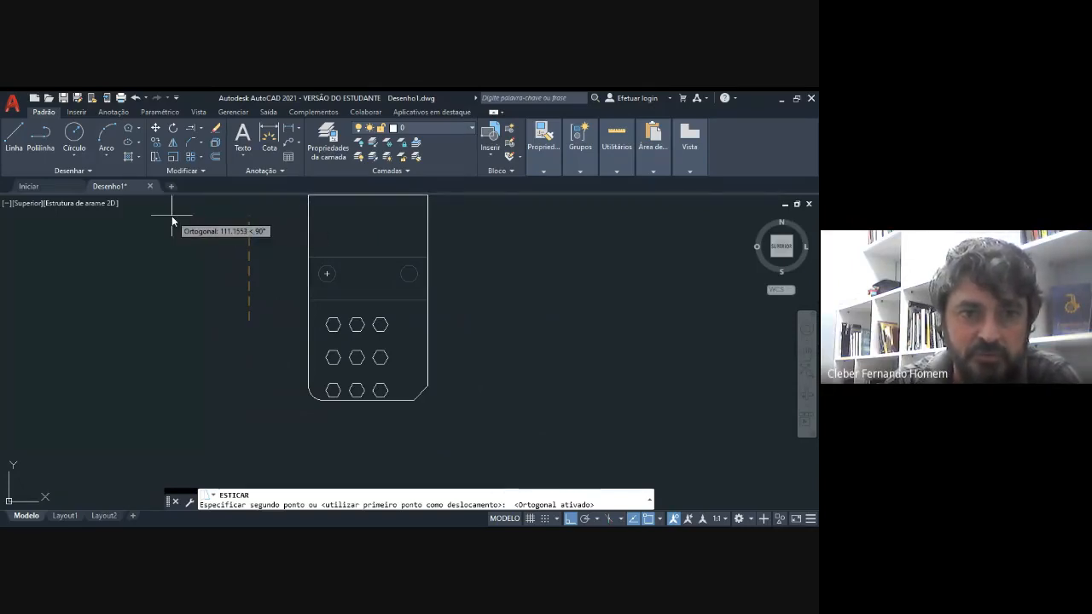
pyautogui.press('Escape')
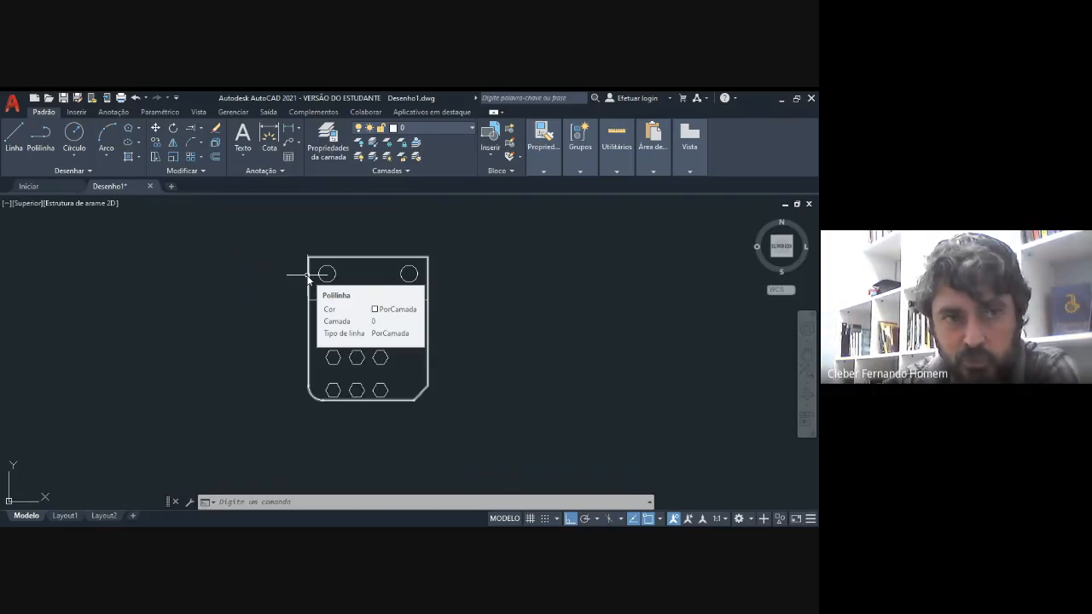
# Copy the whole plate figure with its circles, line and hexagons three times in a horizontal row to its right
pyautogui.click(157, 143)
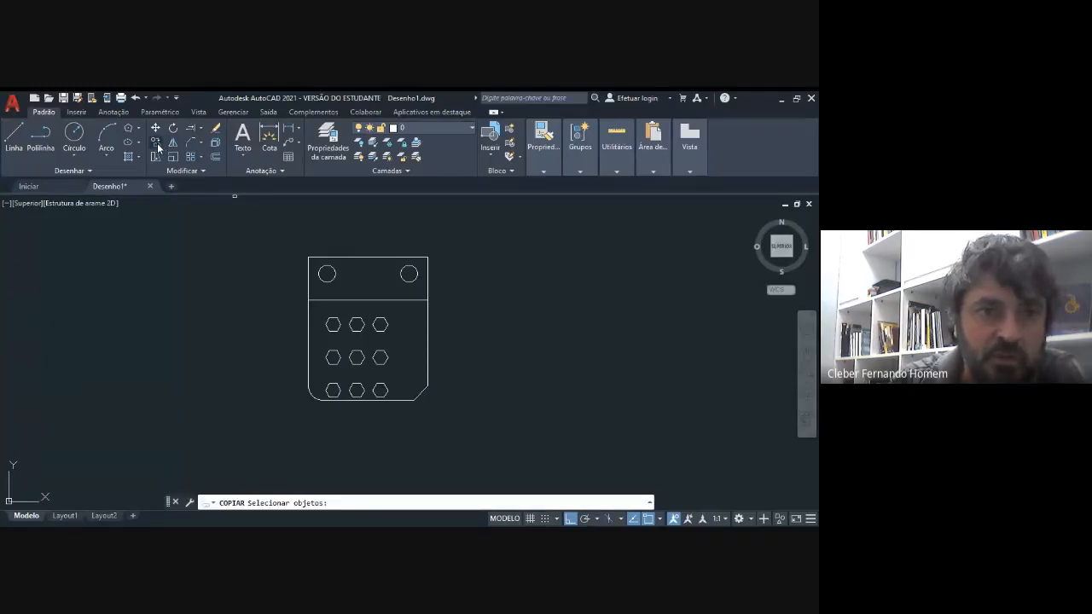
pyautogui.click(291, 422)
pyautogui.click(453, 230)
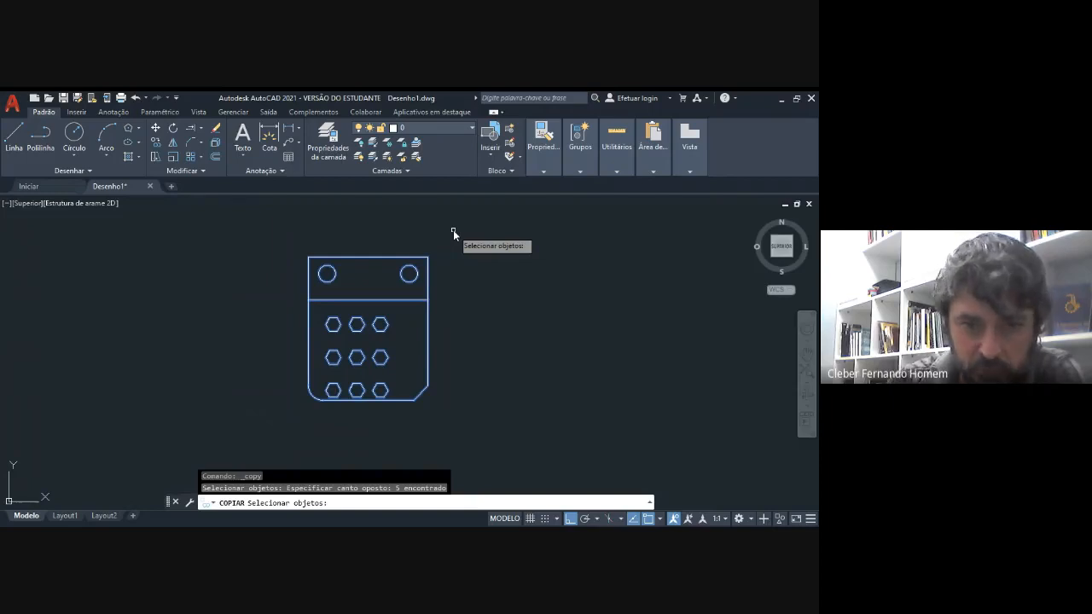
pyautogui.press('Return')
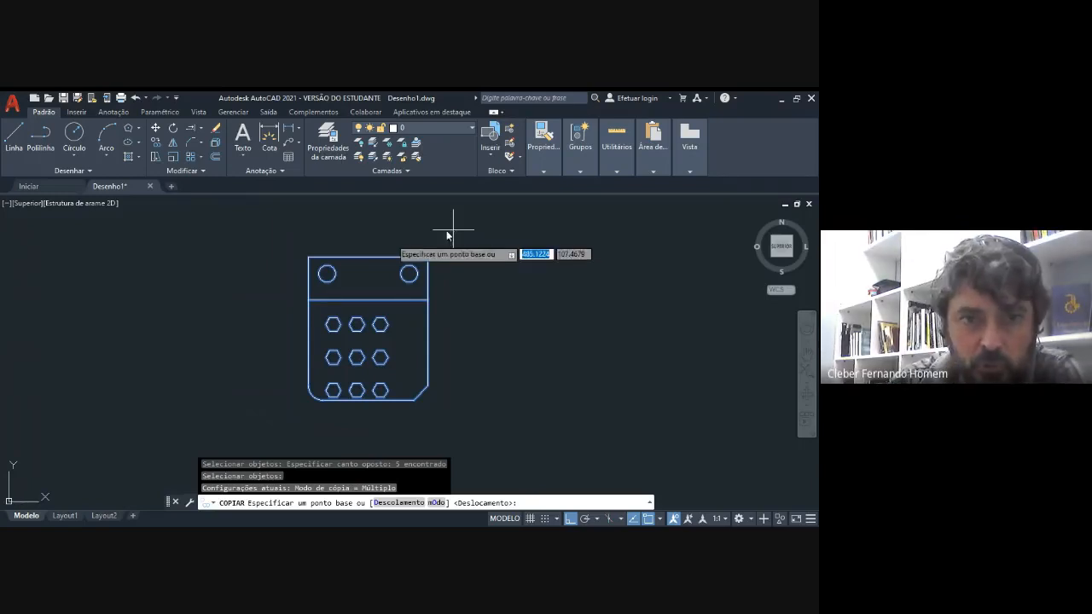
pyautogui.click(302, 427)
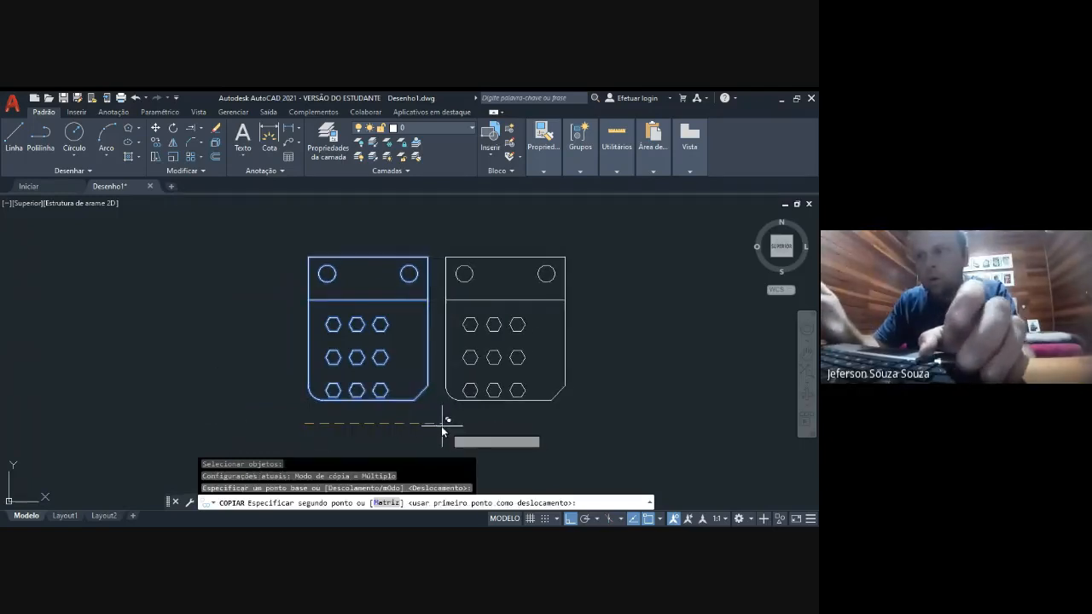
pyautogui.click(458, 435)
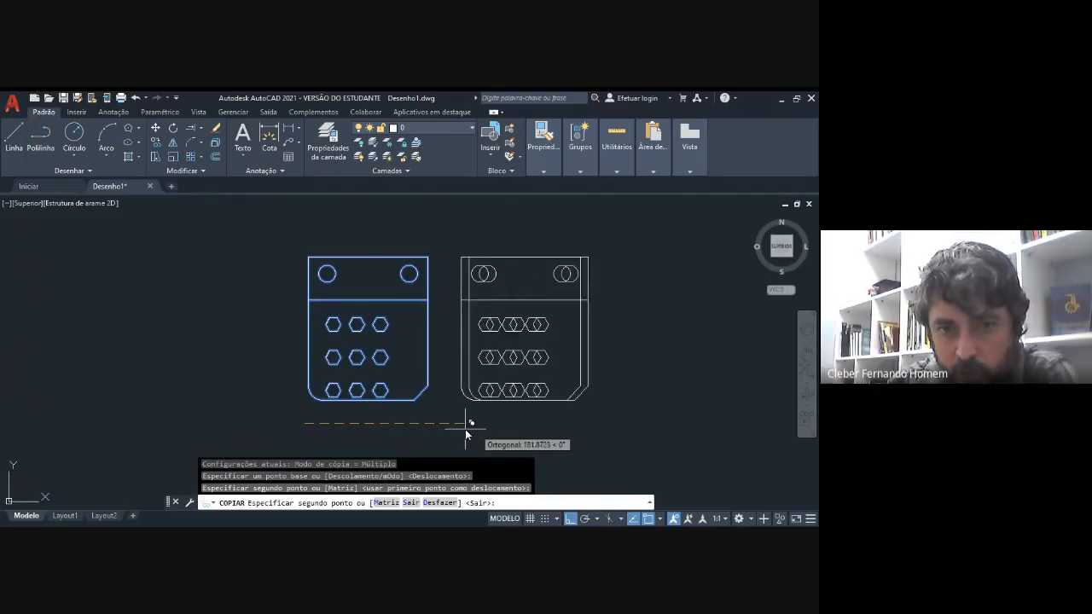
pyautogui.click(615, 426)
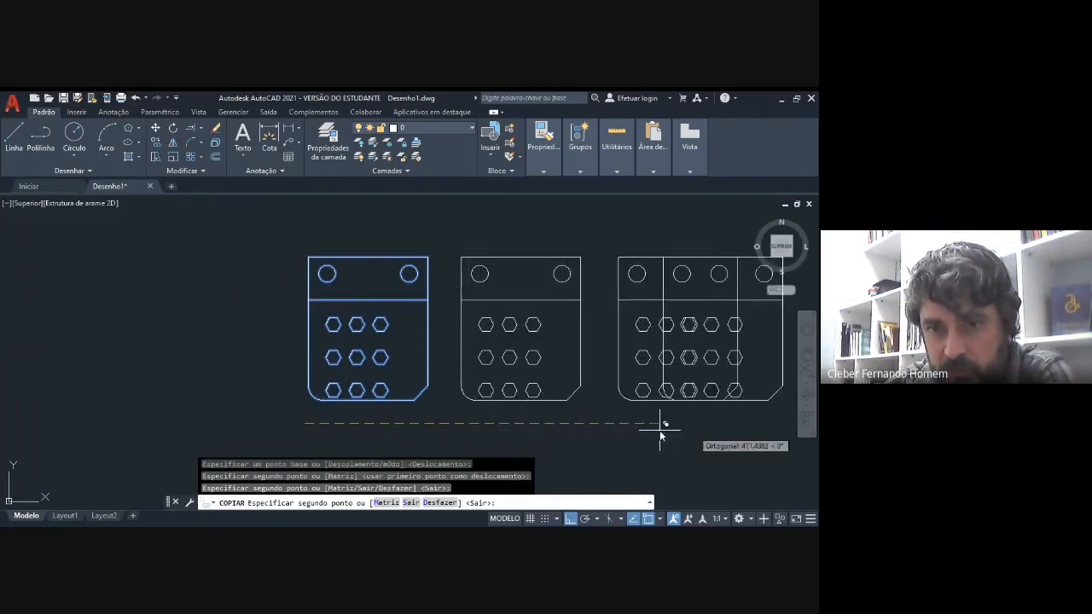
pyautogui.click(752, 425)
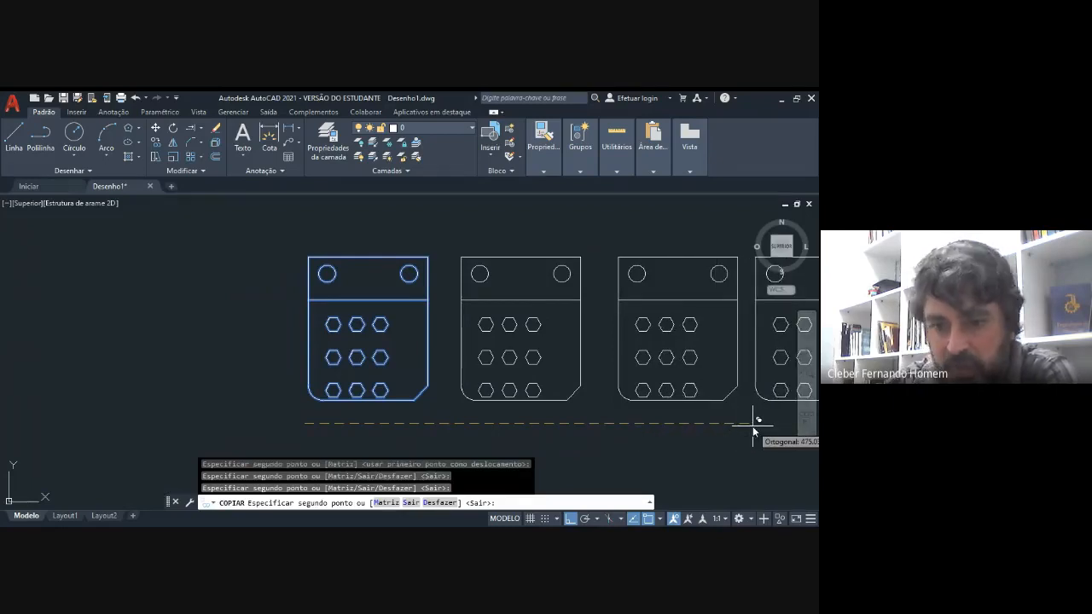
pyautogui.press('Return')
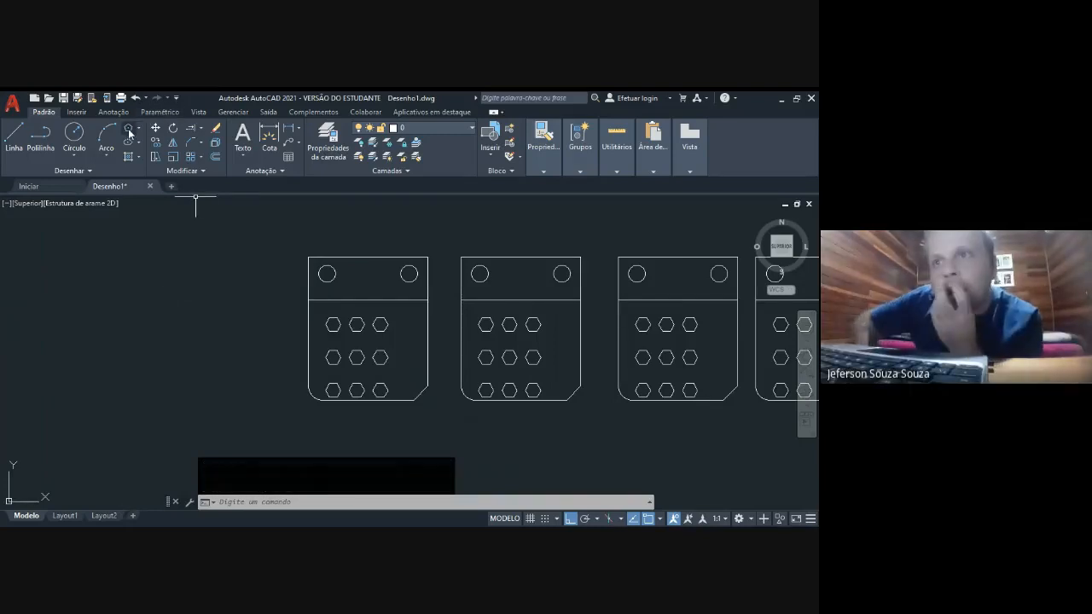
# Move the original plate figure with all its contents horizontally to the left, away from the copies
pyautogui.click(157, 131)
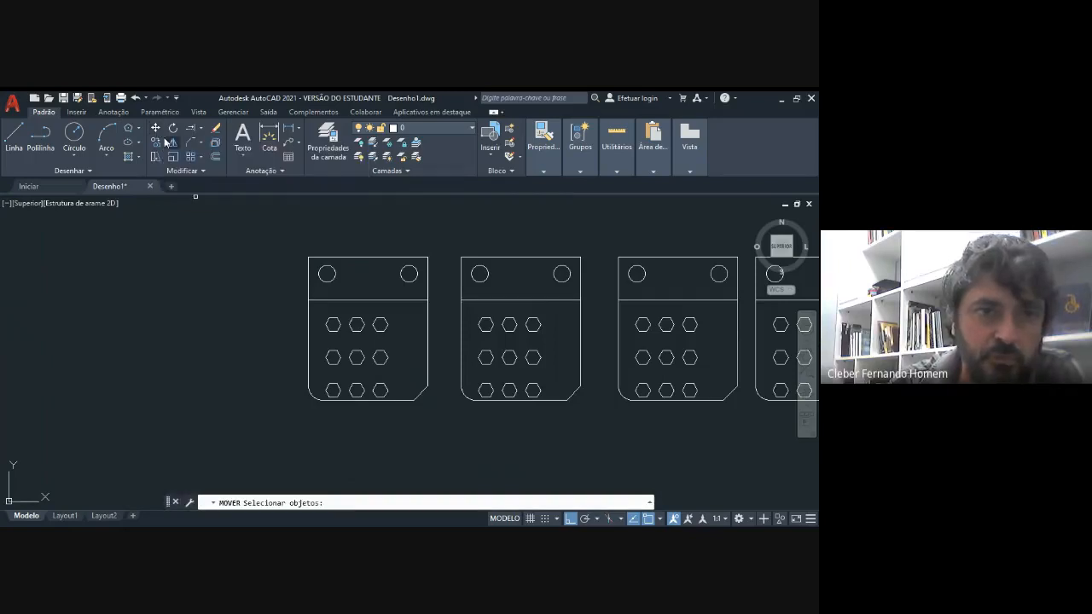
pyautogui.click(290, 239)
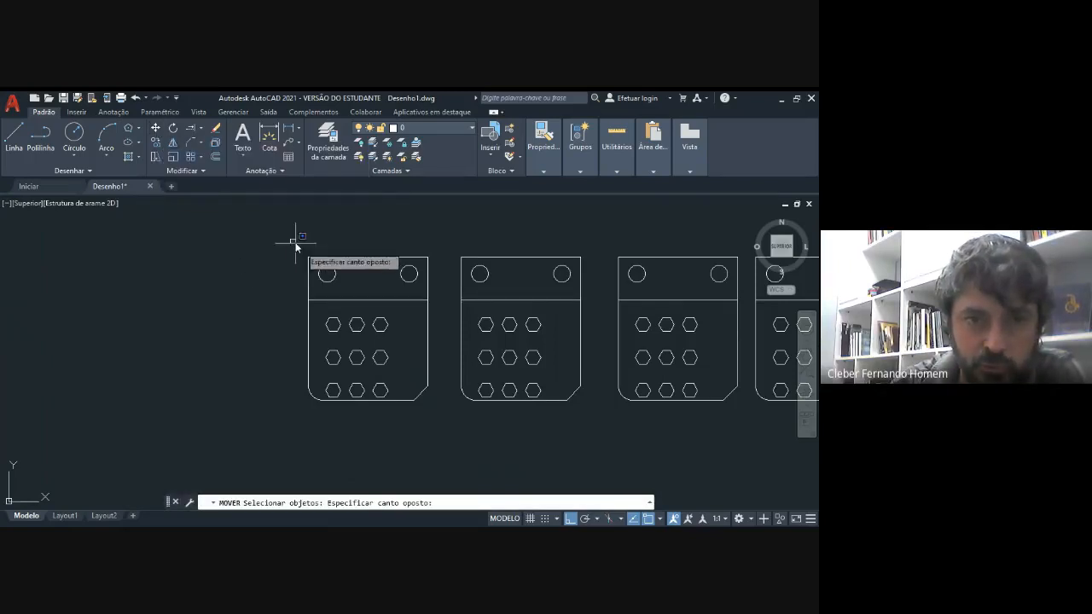
pyautogui.click(439, 430)
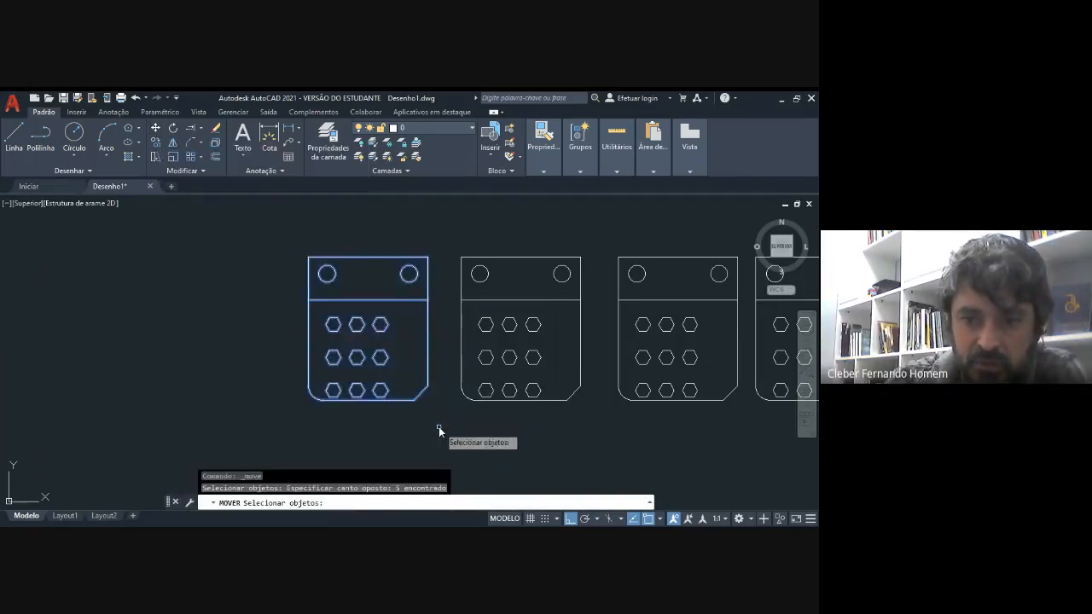
pyautogui.press('Return')
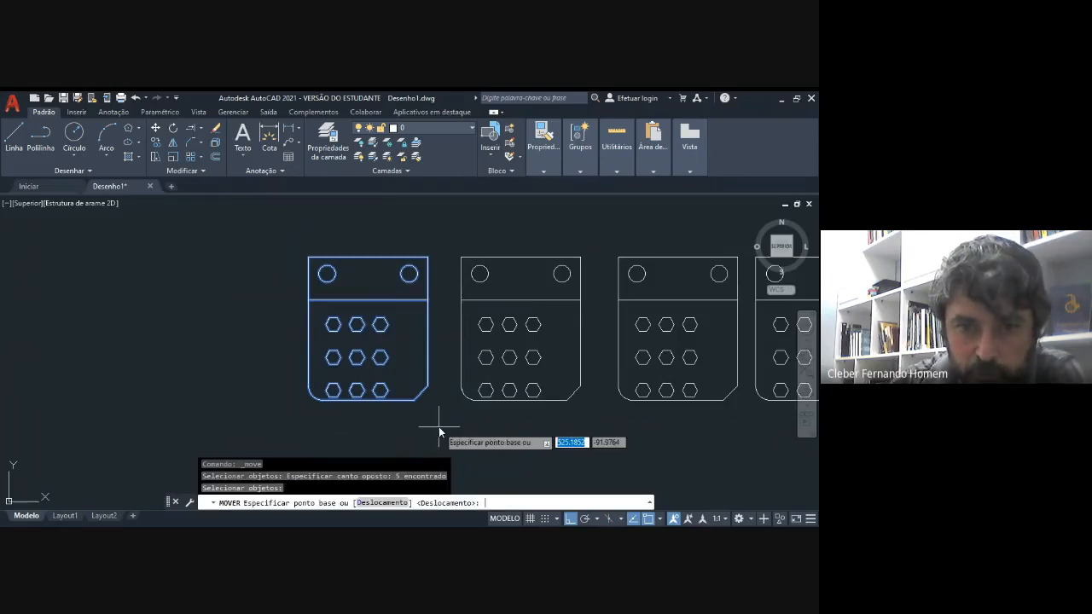
pyautogui.click(419, 431)
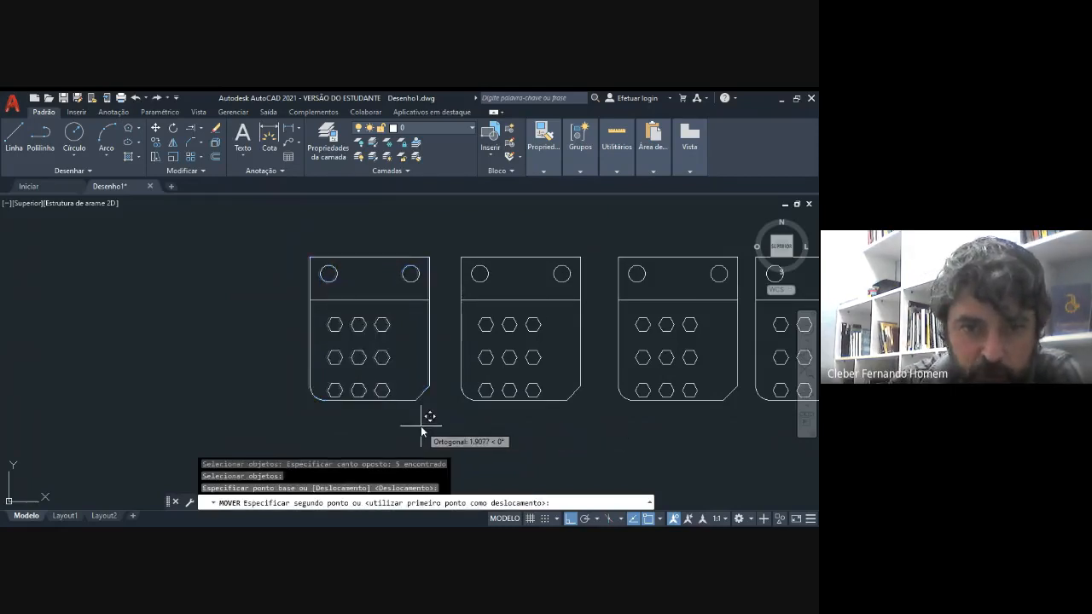
pyautogui.click(244, 418)
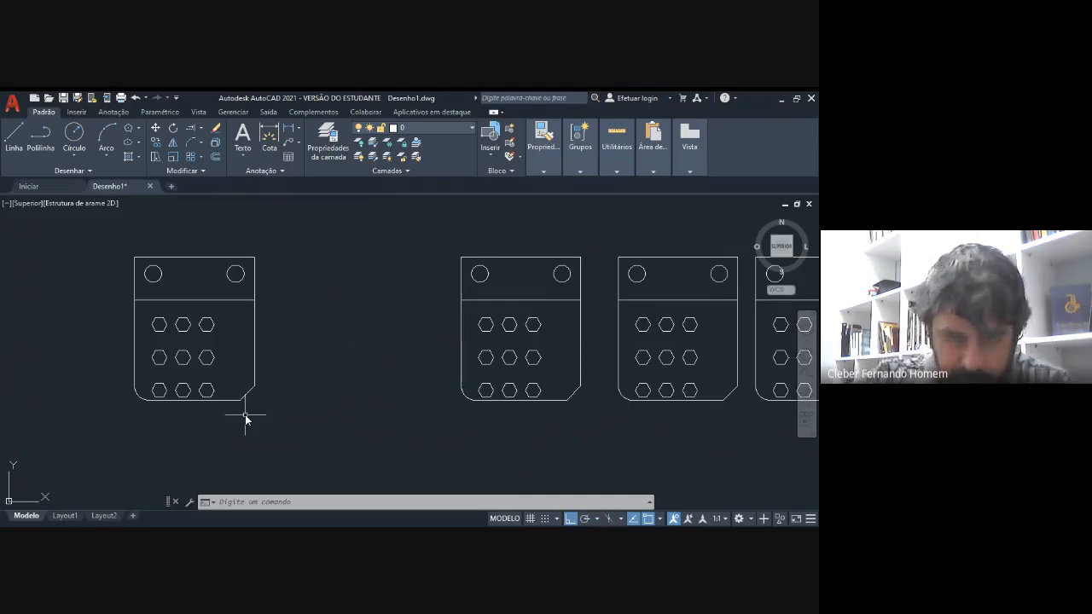
pyautogui.click(784, 99)
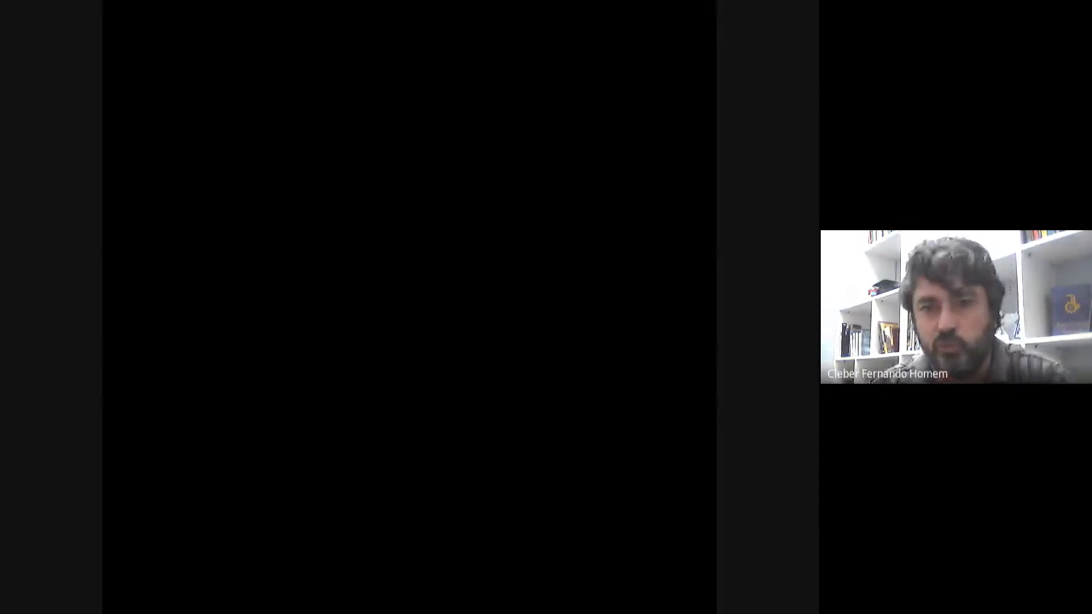
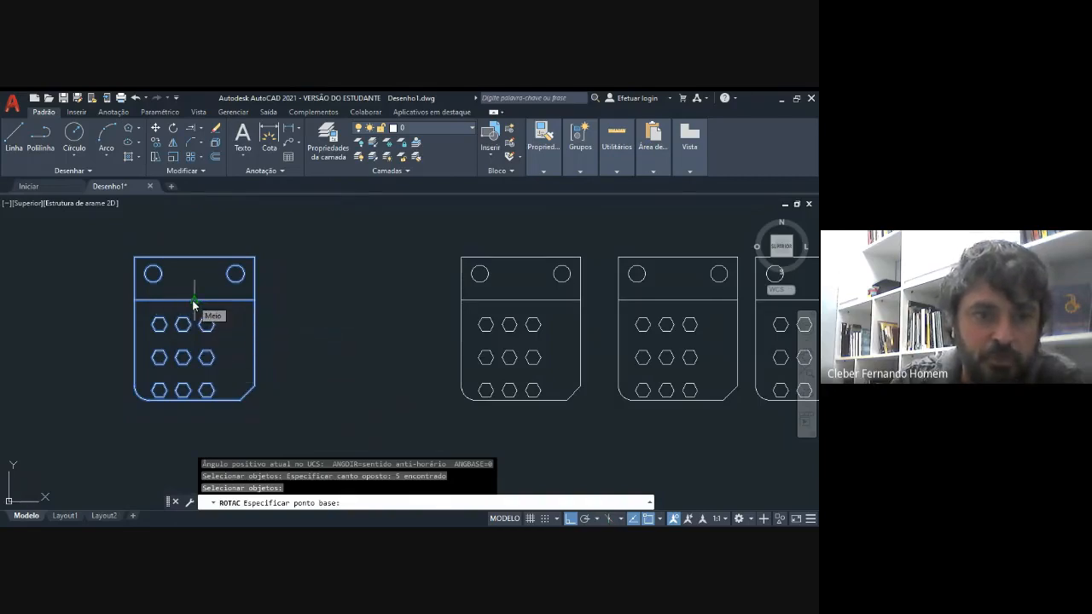
# Try rotating the original figure freely about the midpoint of its horizontal line with Ortho mode off, and cancel the rotation
pyautogui.click(194, 302)
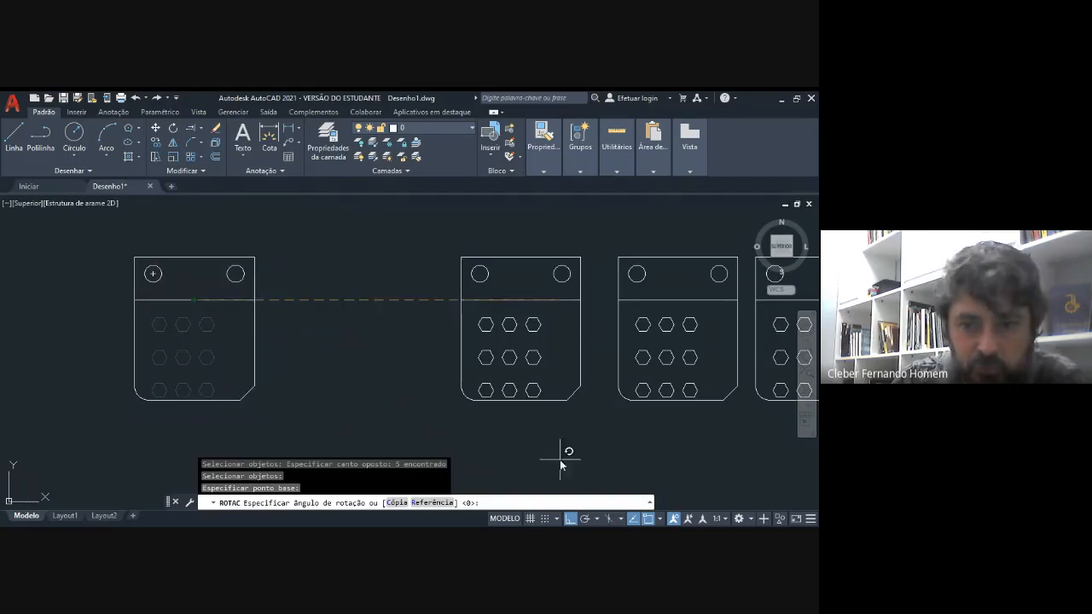
pyautogui.click(578, 522)
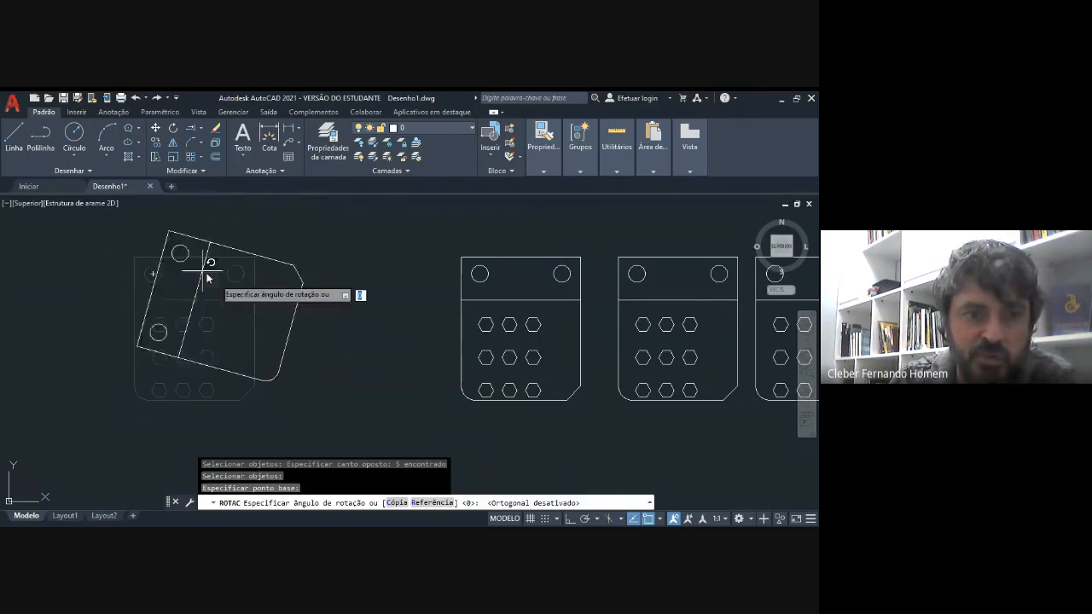
pyautogui.press('Escape')
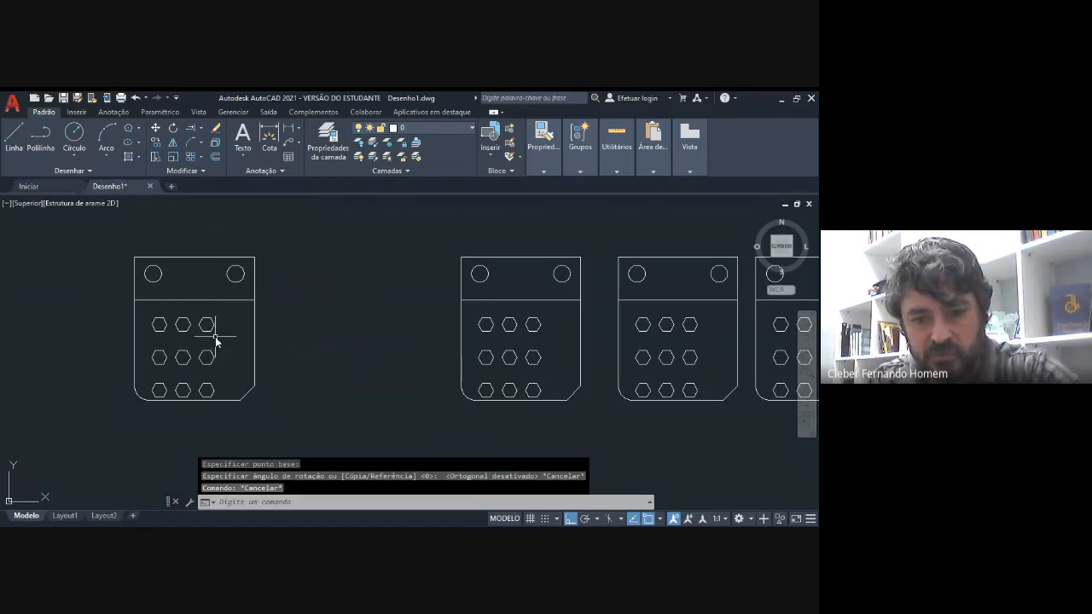
# Try rotating the whole original figure about a base point outside its right edge with Ortho mode off, and cancel the rotation
pyautogui.click(173, 128)
pyautogui.click(114, 227)
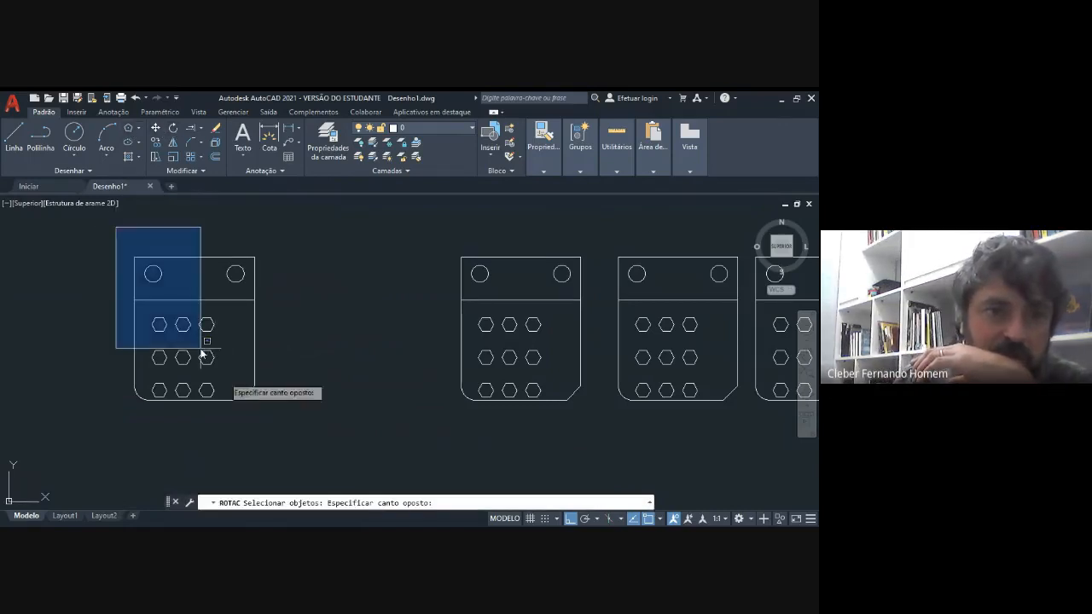
pyautogui.click(282, 432)
pyautogui.press('Return')
pyautogui.click(298, 326)
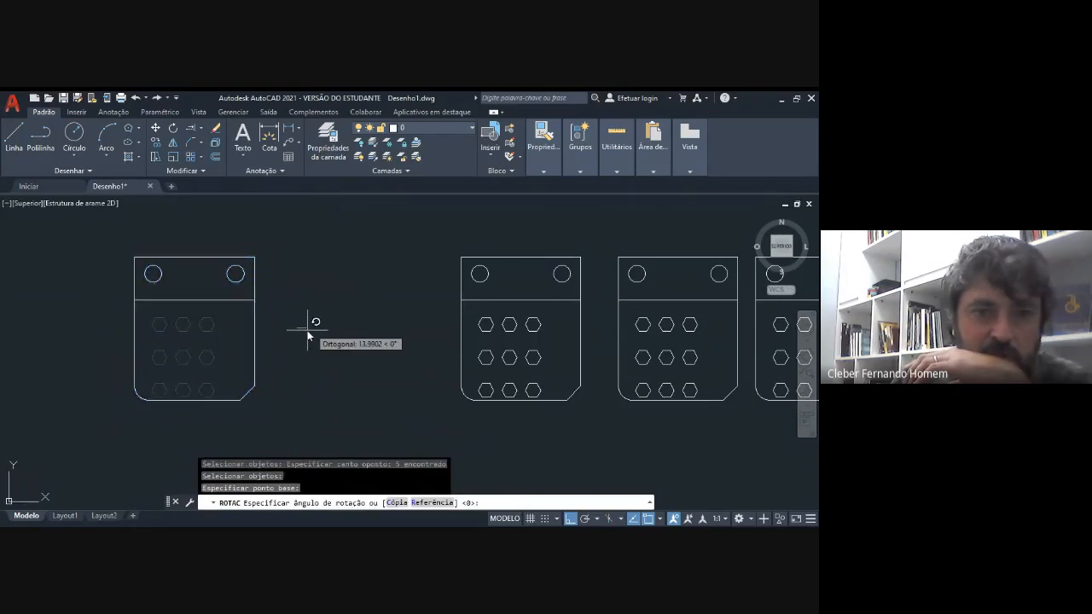
pyautogui.press('F8')
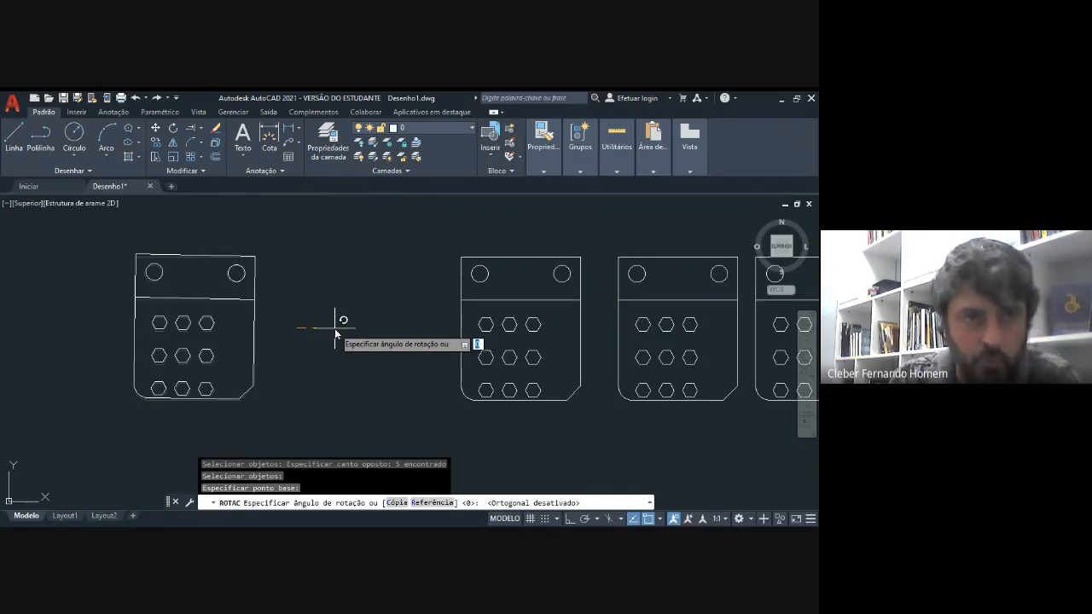
pyautogui.press('Escape')
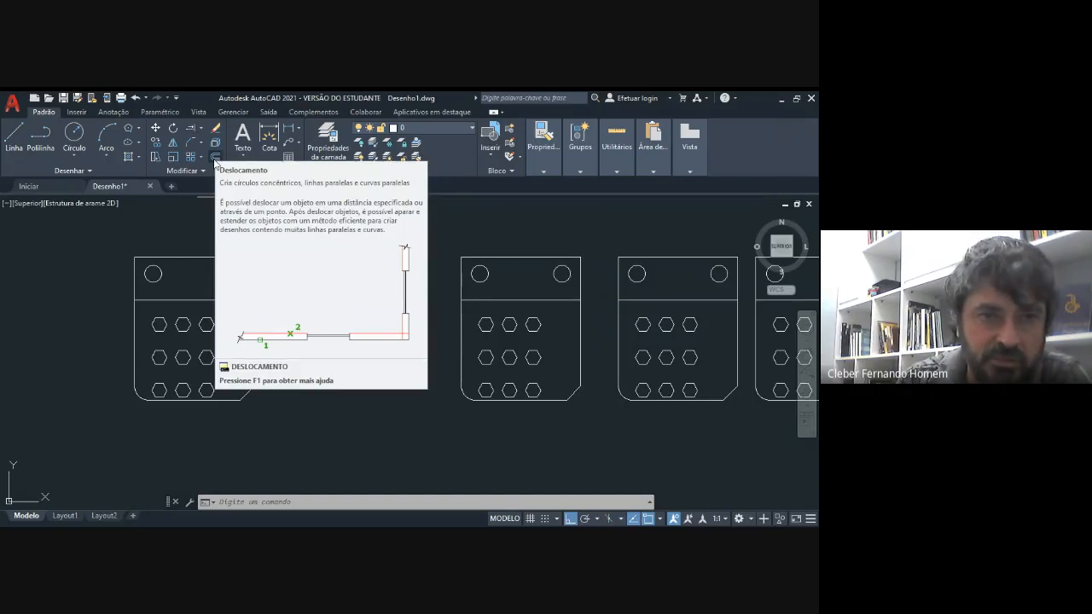
# Offset the original figure's outer polyline outward by 10
pyautogui.click(216, 162)
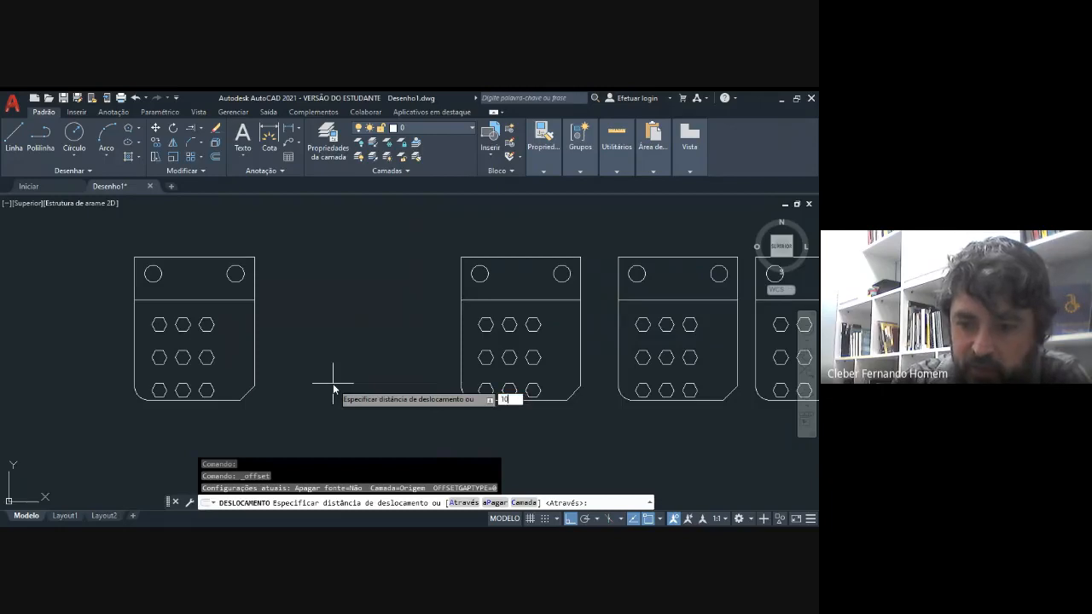
pyautogui.press('Return')
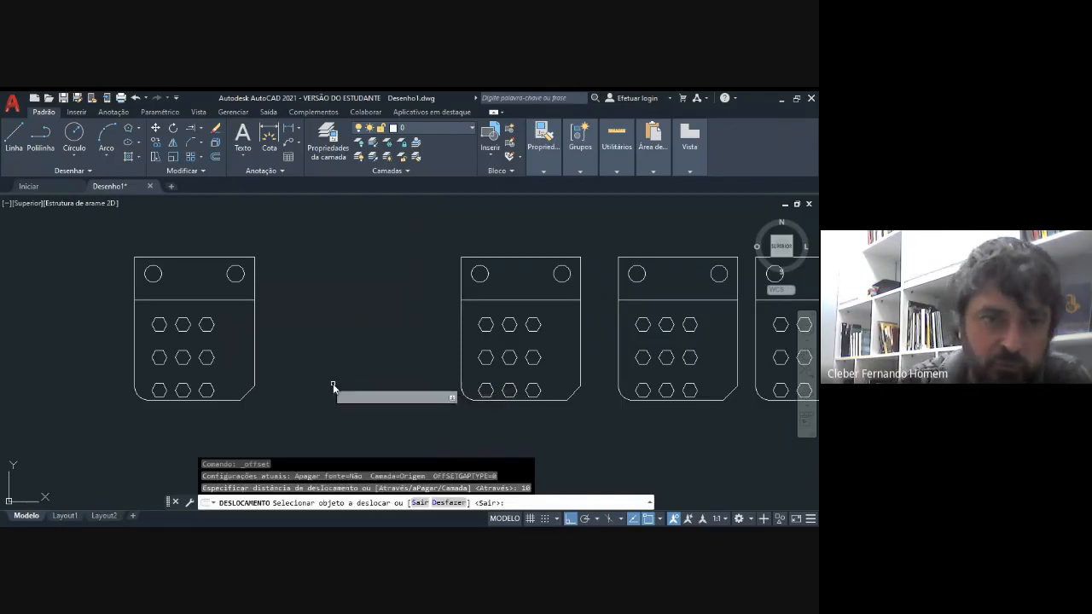
pyautogui.click(184, 259)
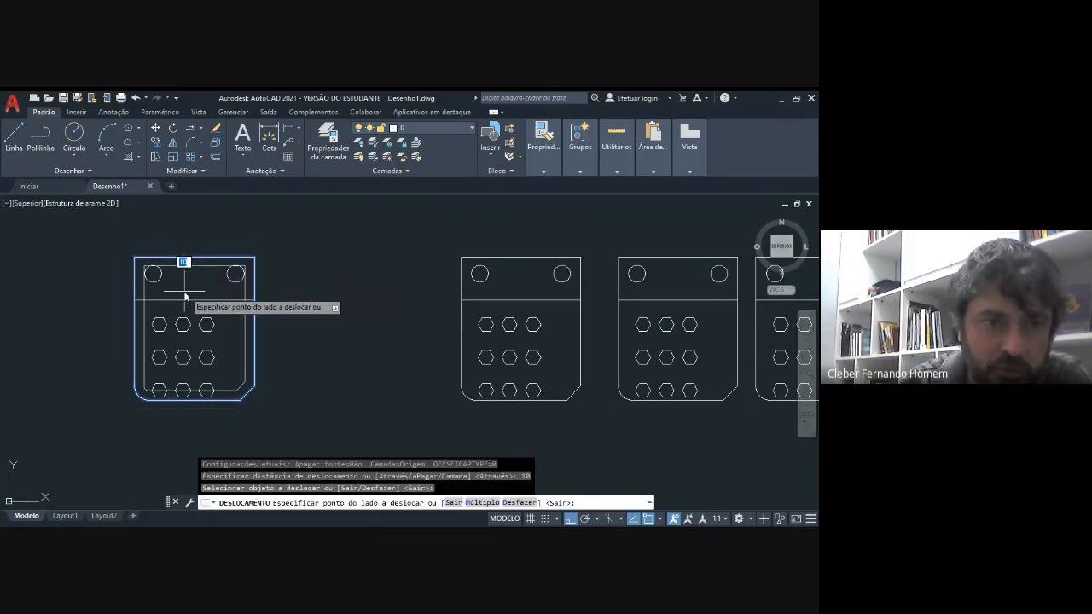
pyautogui.click(185, 212)
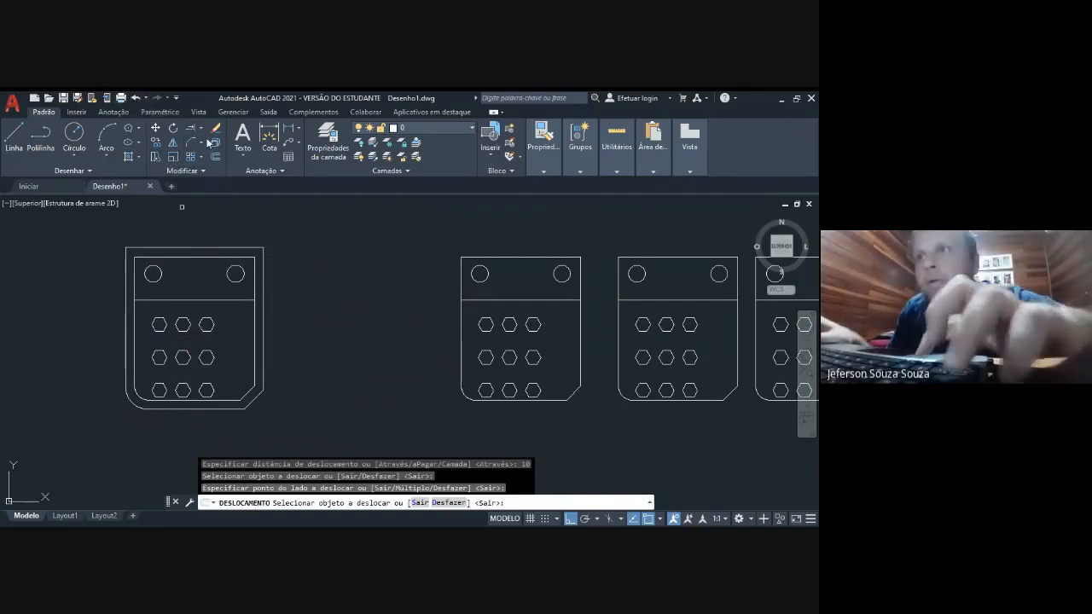
pyautogui.press('Escape')
pyautogui.click(167, 257)
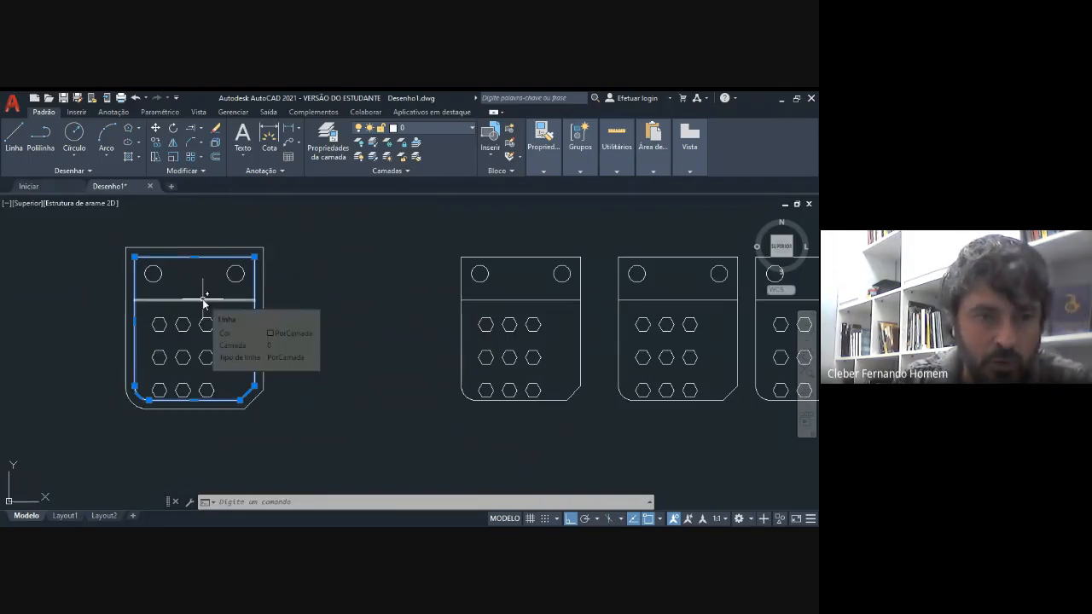
pyautogui.press('Escape')
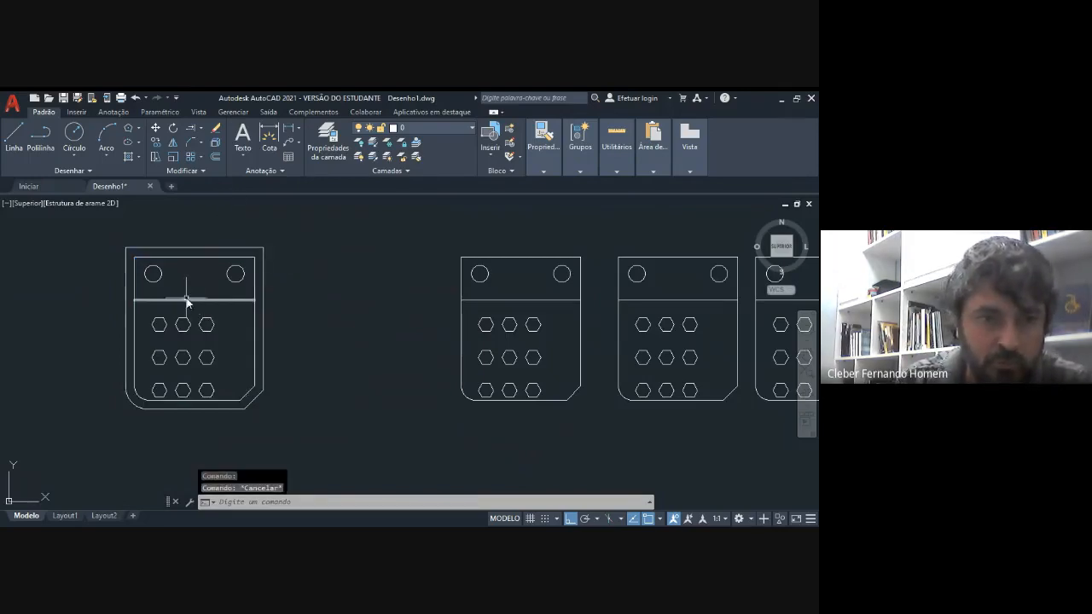
# Offset the original figure's horizontal line upward by 10
pyautogui.click(215, 158)
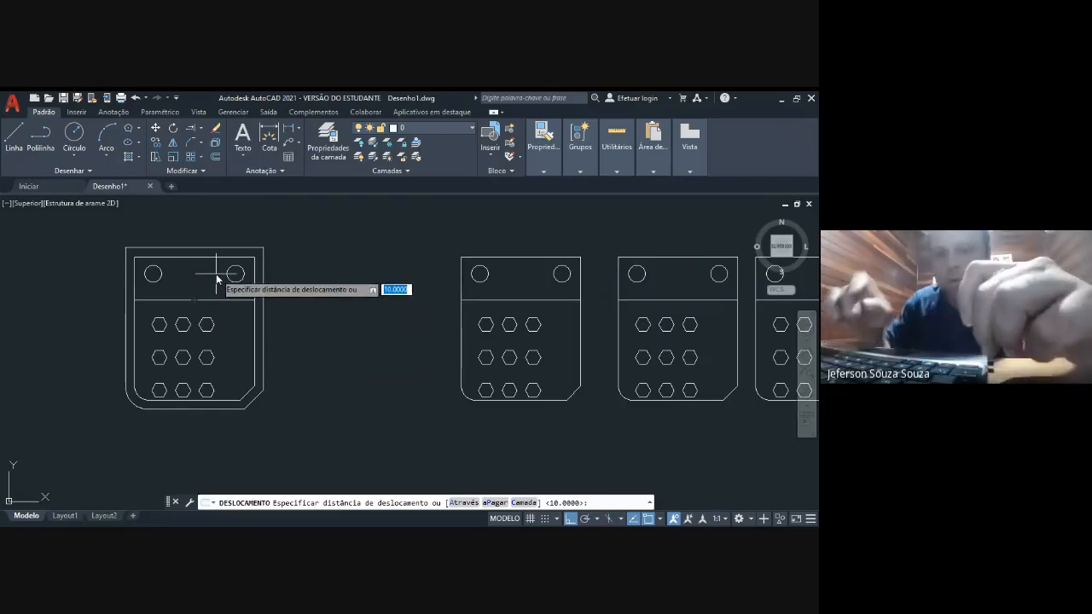
pyautogui.press('Return')
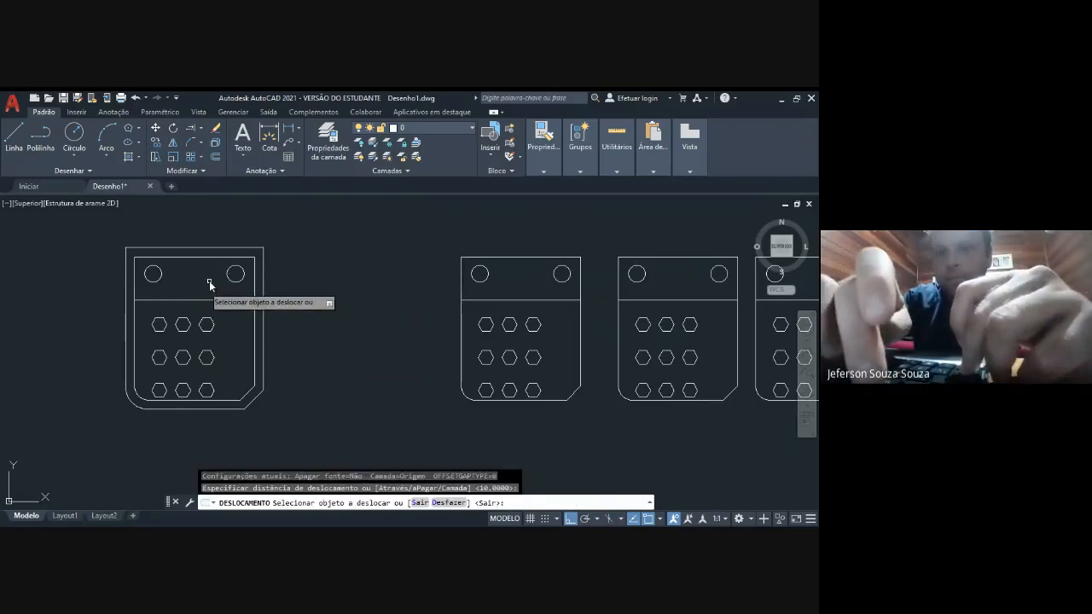
pyautogui.click(195, 301)
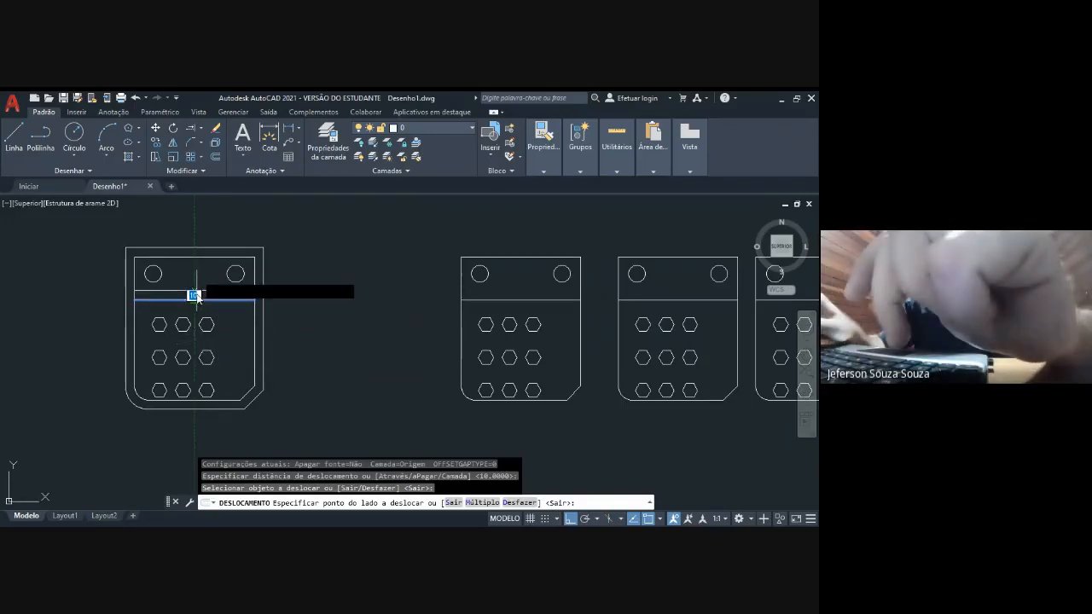
pyautogui.click(197, 266)
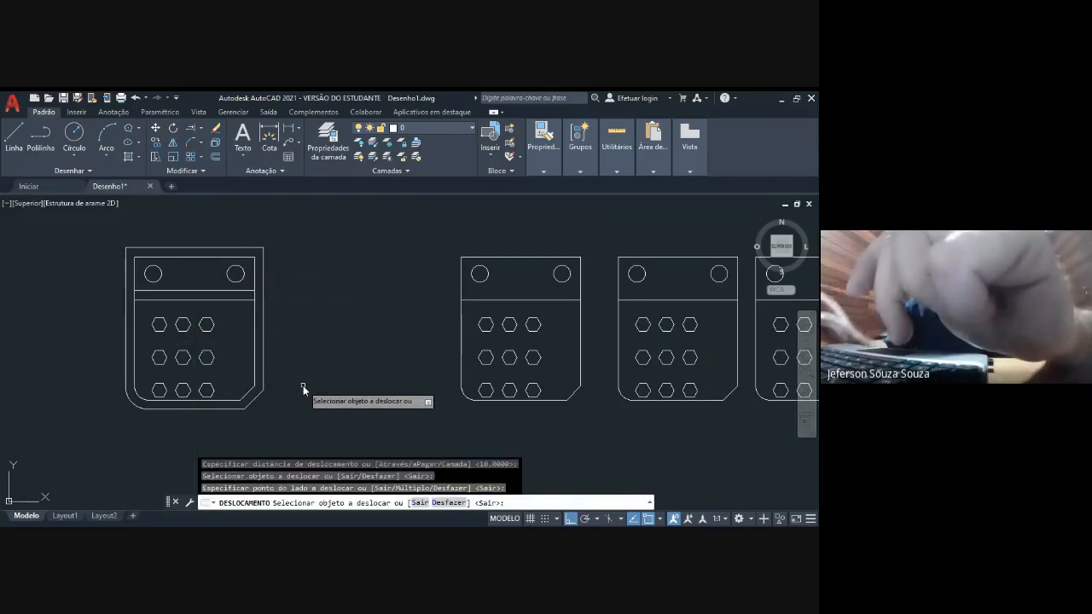
pyautogui.press('Escape')
# Try to offset the original figure's left circle inward by 10, and cancel the offset
pyautogui.scroll(4, 176, 346)
pyautogui.moveTo(181, 295); pyautogui.dragTo(277, 379, button='middle')
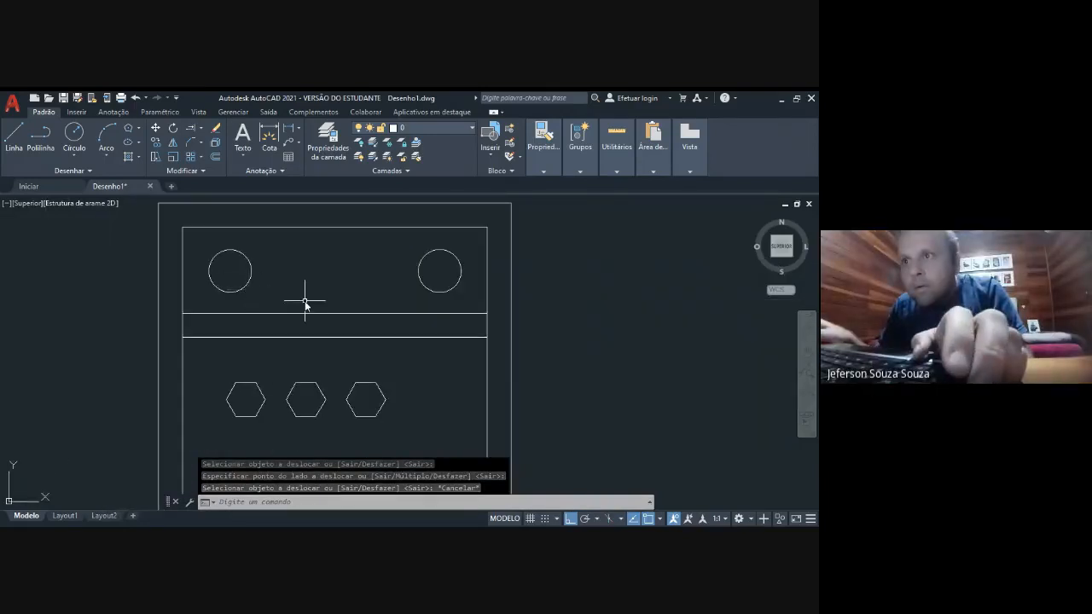
pyautogui.click(215, 156)
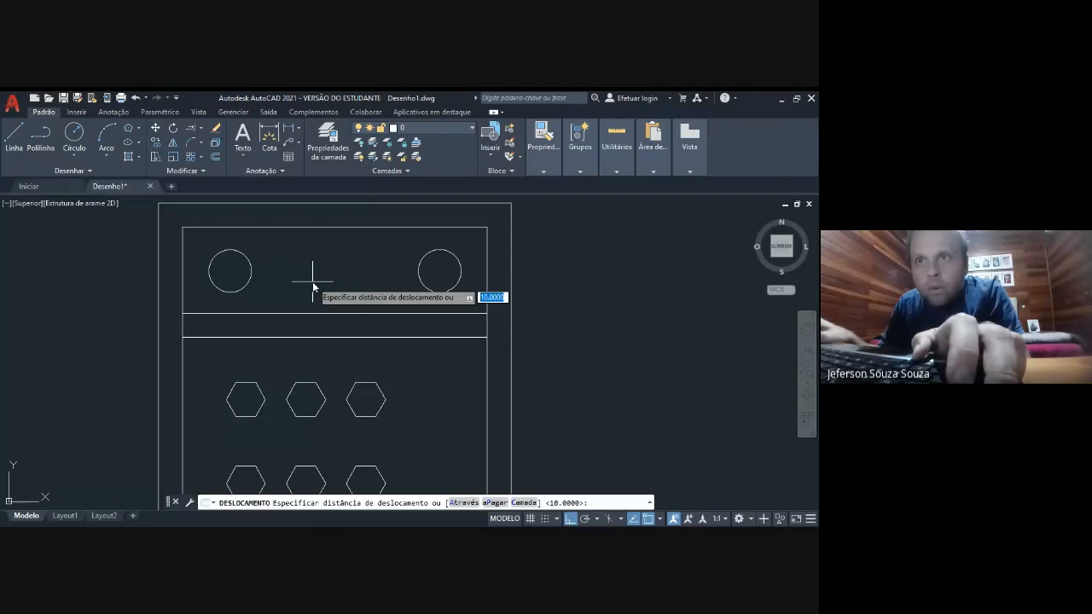
pyautogui.press('Return')
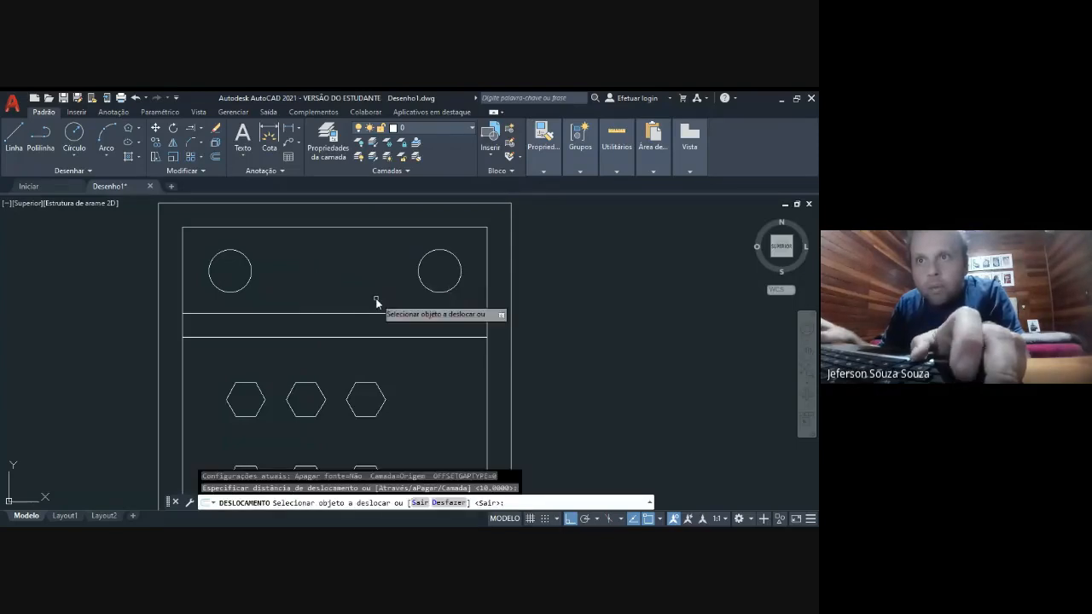
pyautogui.click(227, 254)
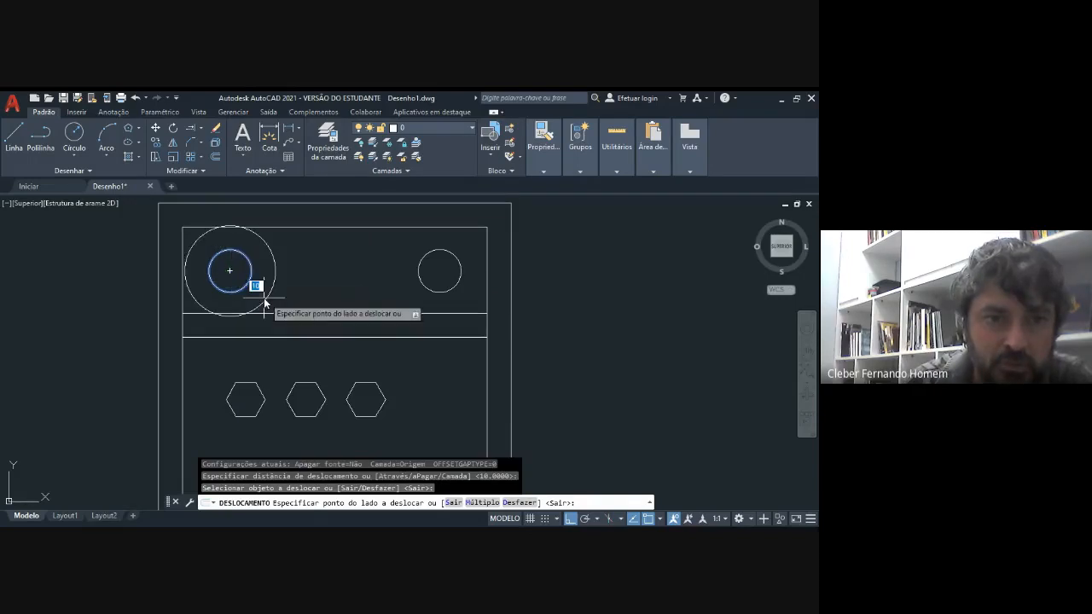
pyautogui.click(235, 271)
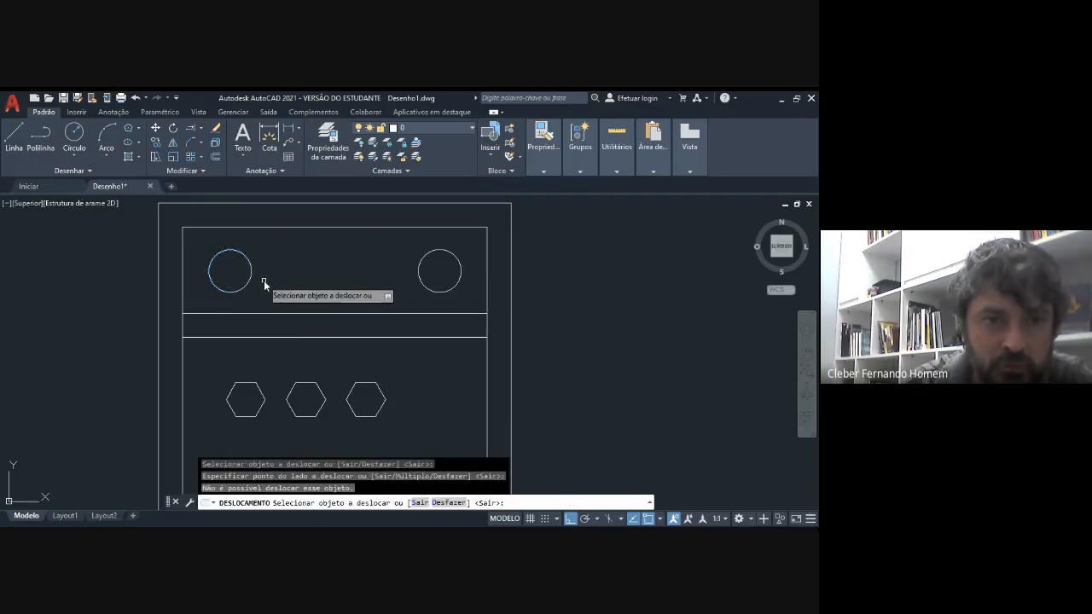
pyautogui.click(250, 264)
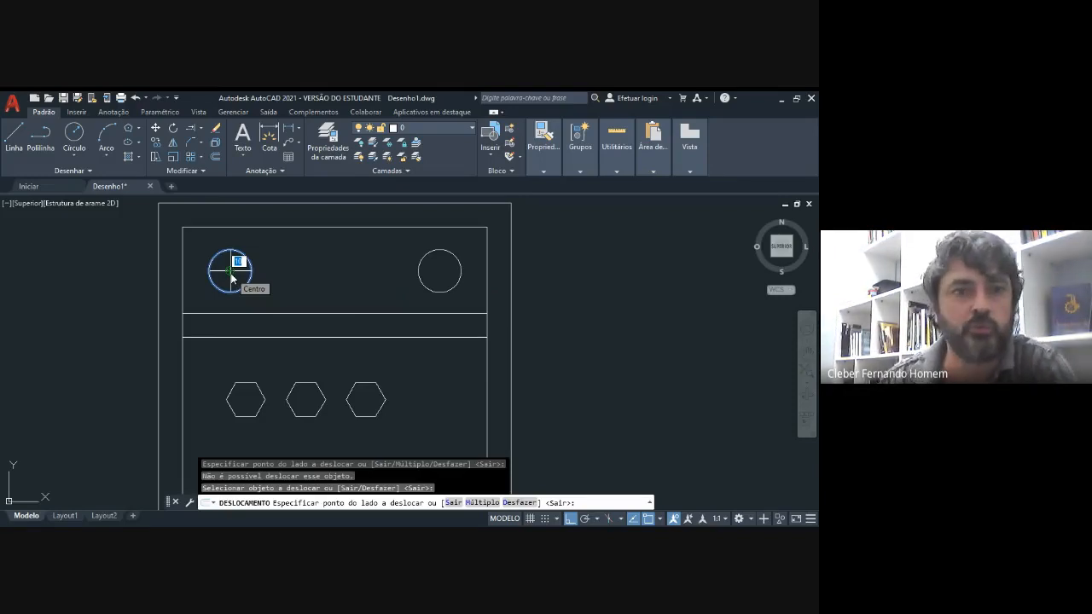
pyautogui.press('Escape')
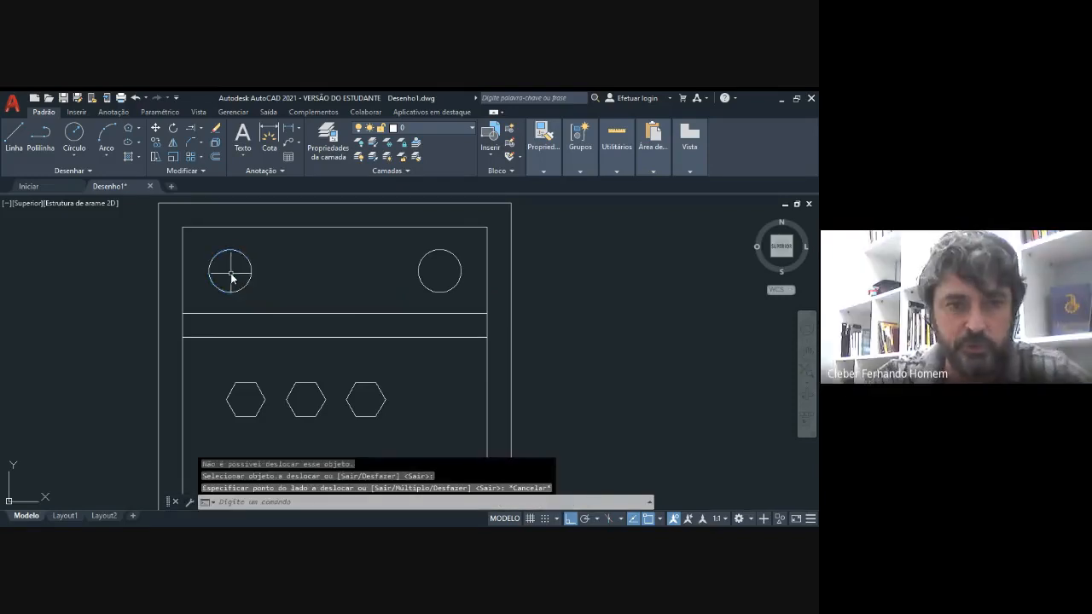
# Offset the original figure's left circle inward by 5
pyautogui.press('Return')
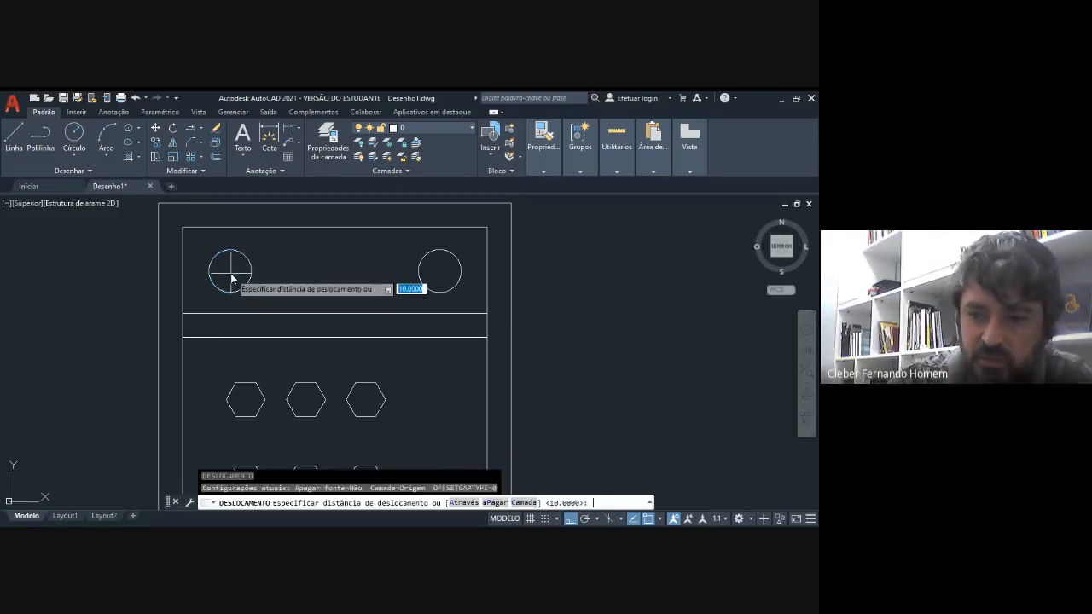
pyautogui.write('5')
pyautogui.press('Return')
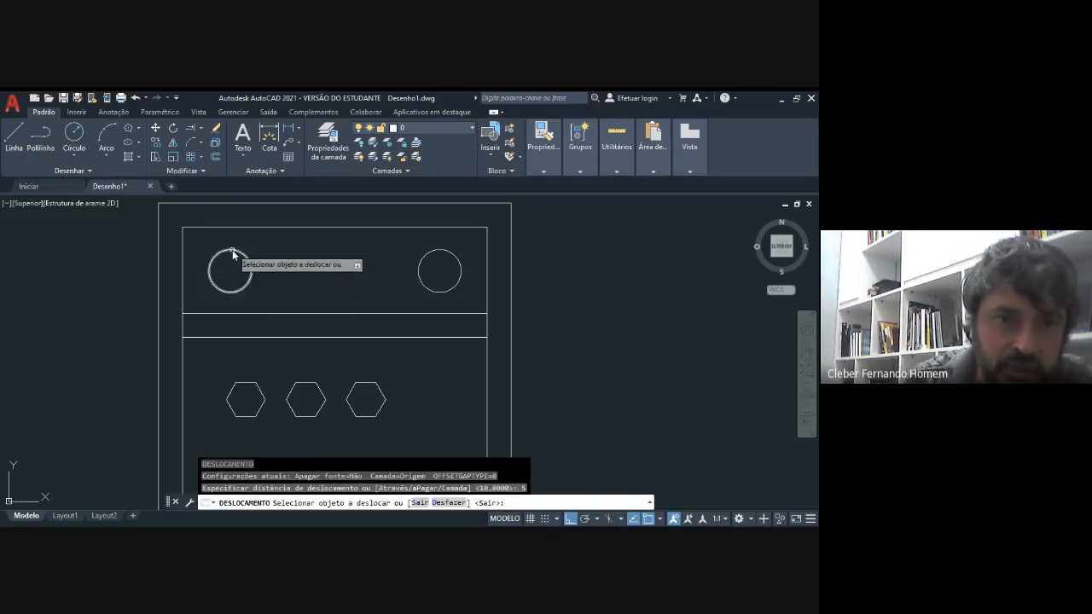
pyautogui.click(232, 254)
pyautogui.click(229, 267)
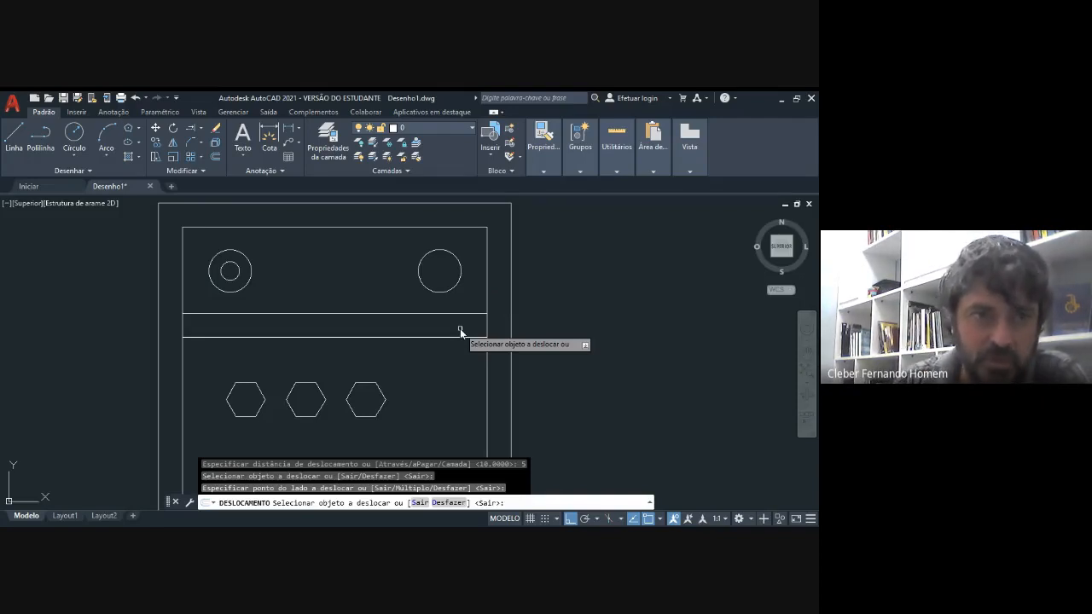
pyautogui.press('Escape')
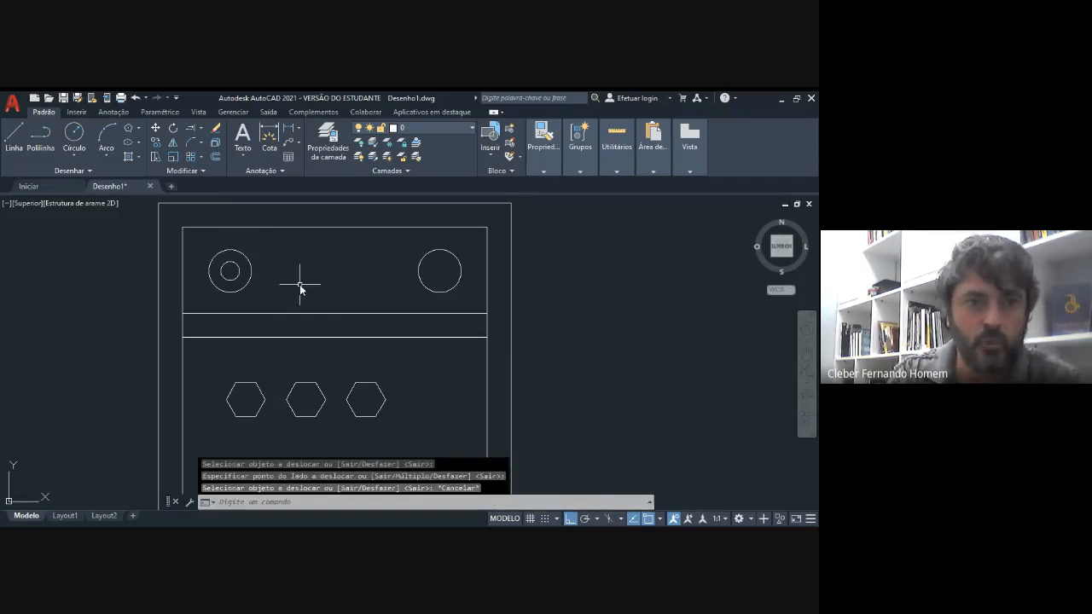
# Create a polar array of the original figure's right circle about a center point just outside the figure's right edge
pyautogui.click(203, 158)
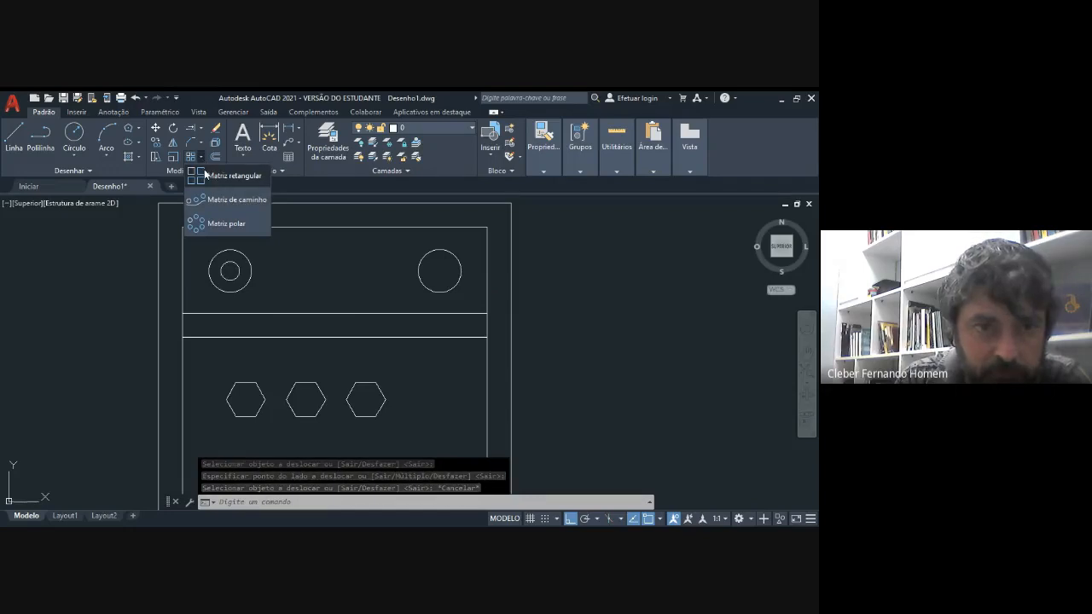
pyautogui.click(228, 225)
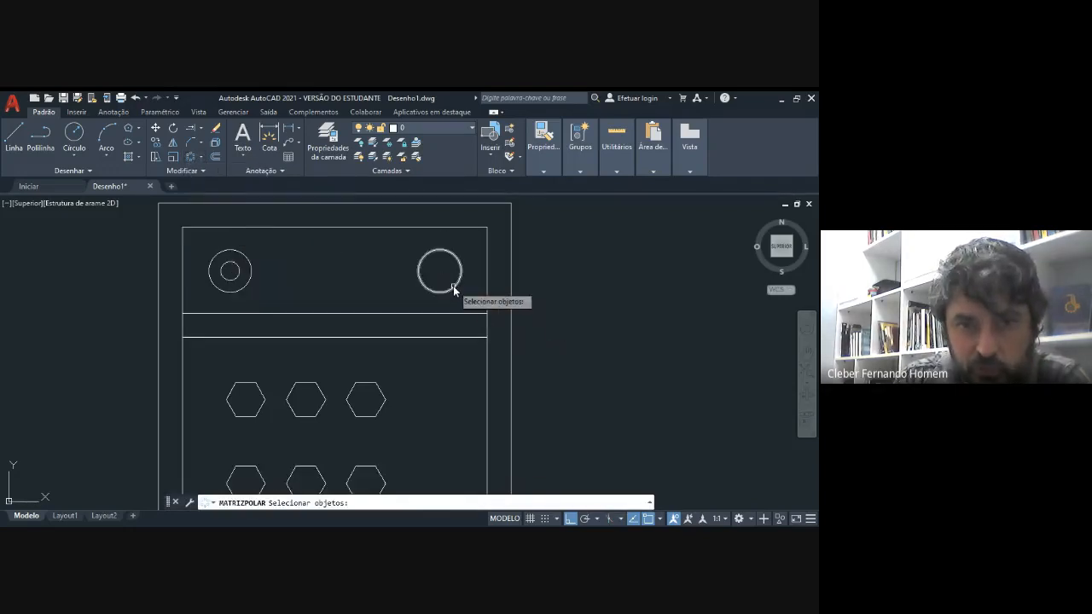
pyautogui.click(454, 291)
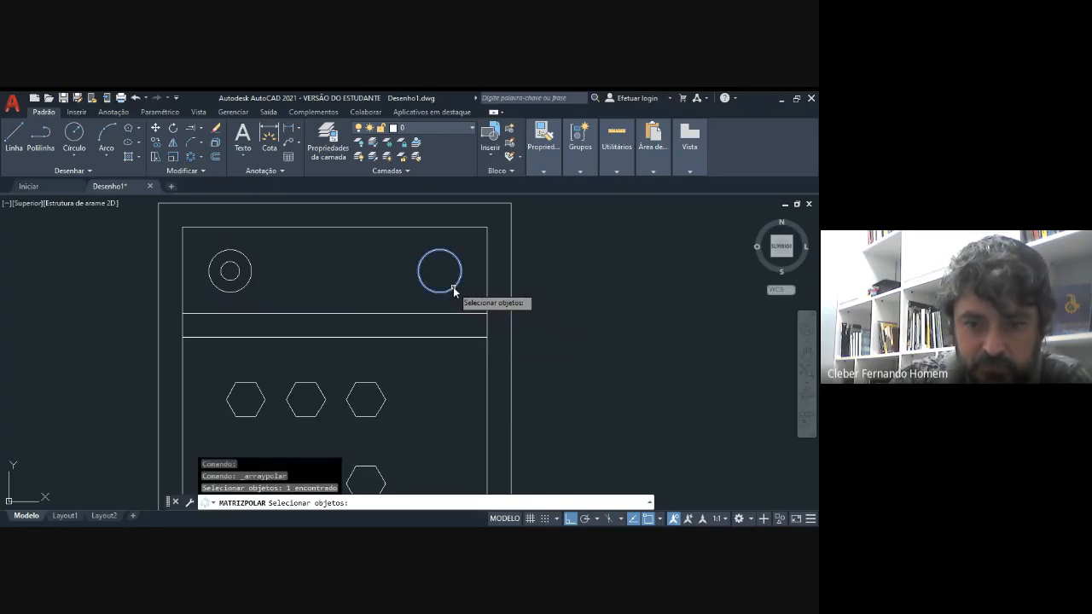
pyautogui.press('Return')
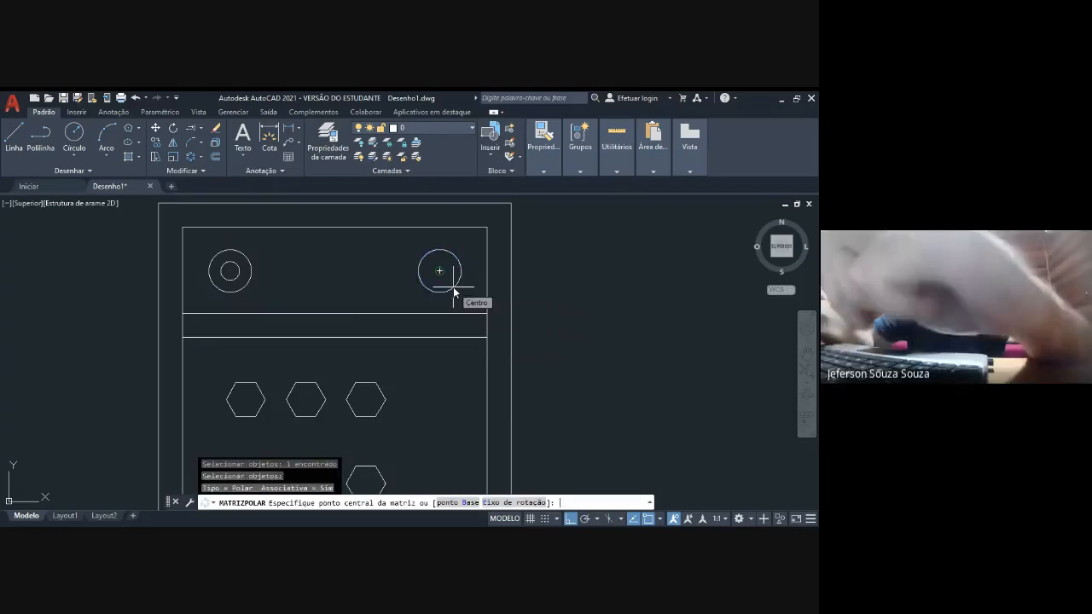
pyautogui.click(556, 273)
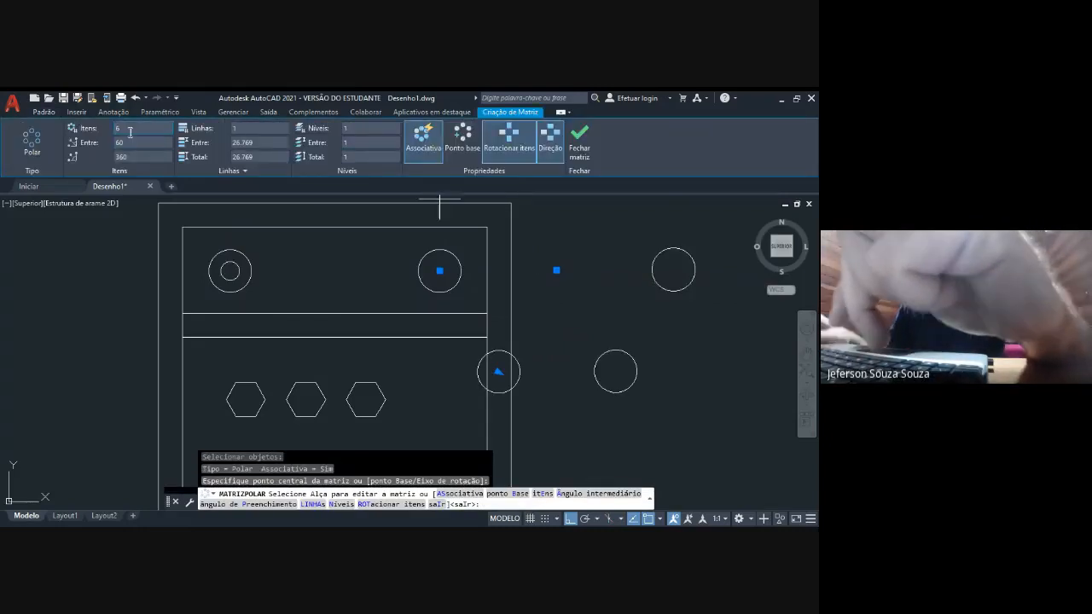
# Try the polar array of circles with 20 items and with 15 items
pyautogui.scroll(-4, 318, 239)
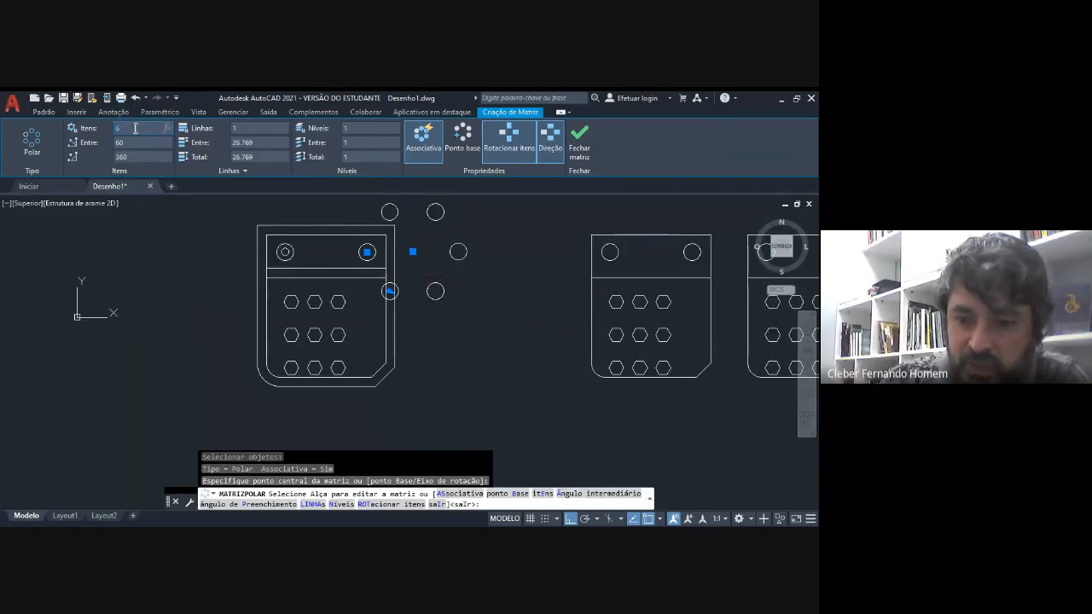
pyautogui.press('Return')
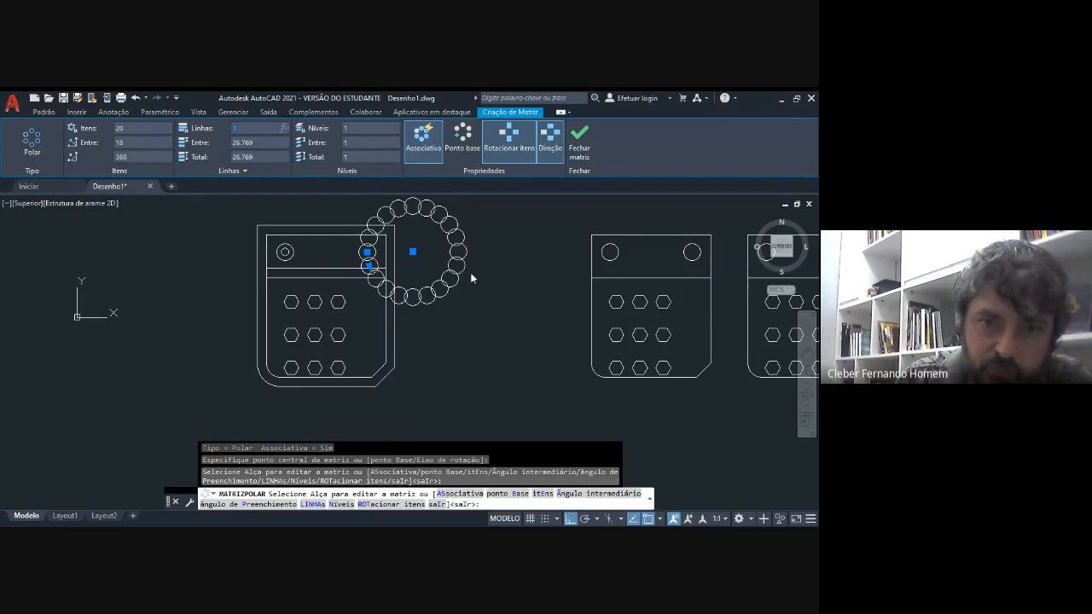
pyautogui.click(126, 128)
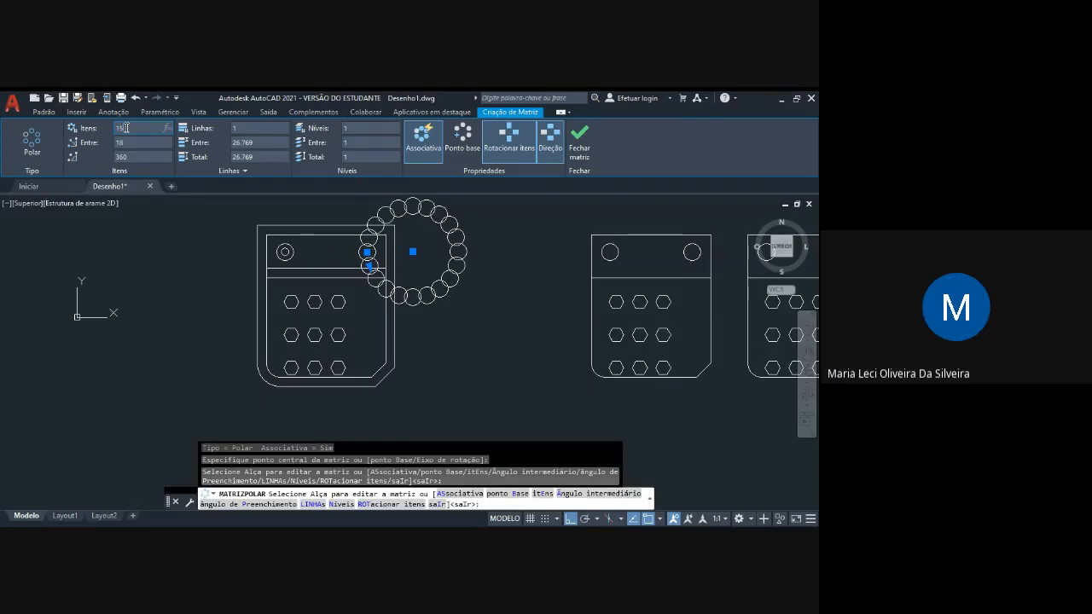
pyautogui.write('15')
pyautogui.press('Return')
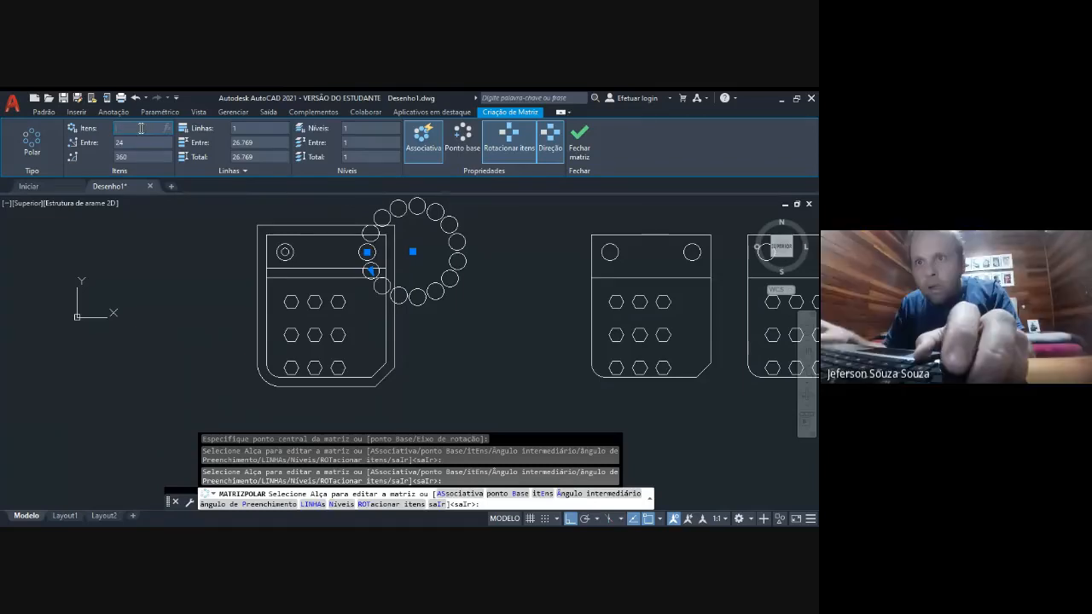
# Set the polar array to 8 items and 5 rows, and finish the array
pyautogui.press('Return')
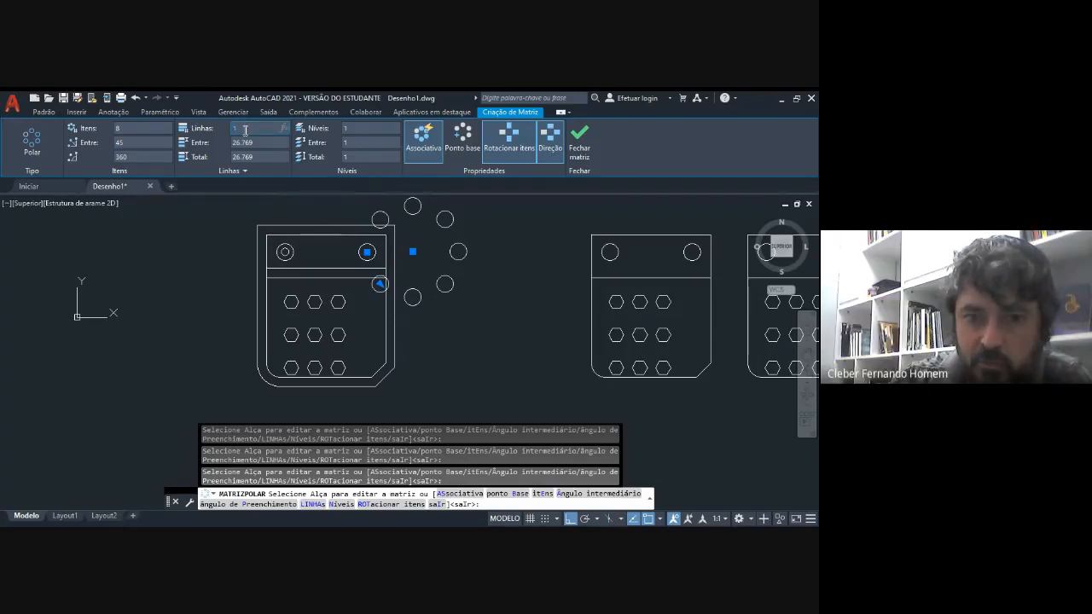
pyautogui.write('5')
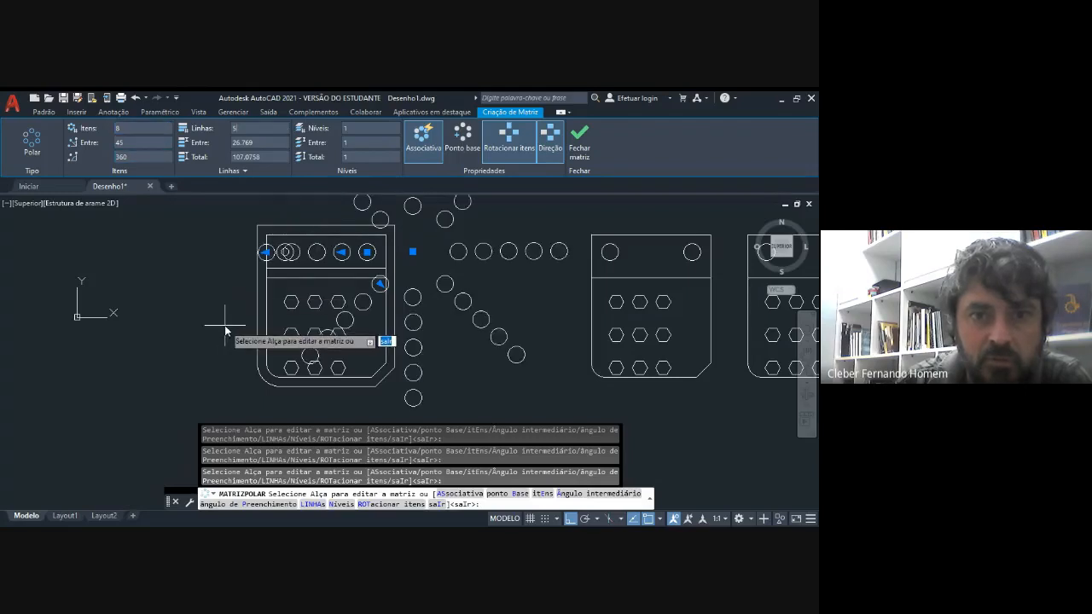
pyautogui.scroll(-2, 226, 331)
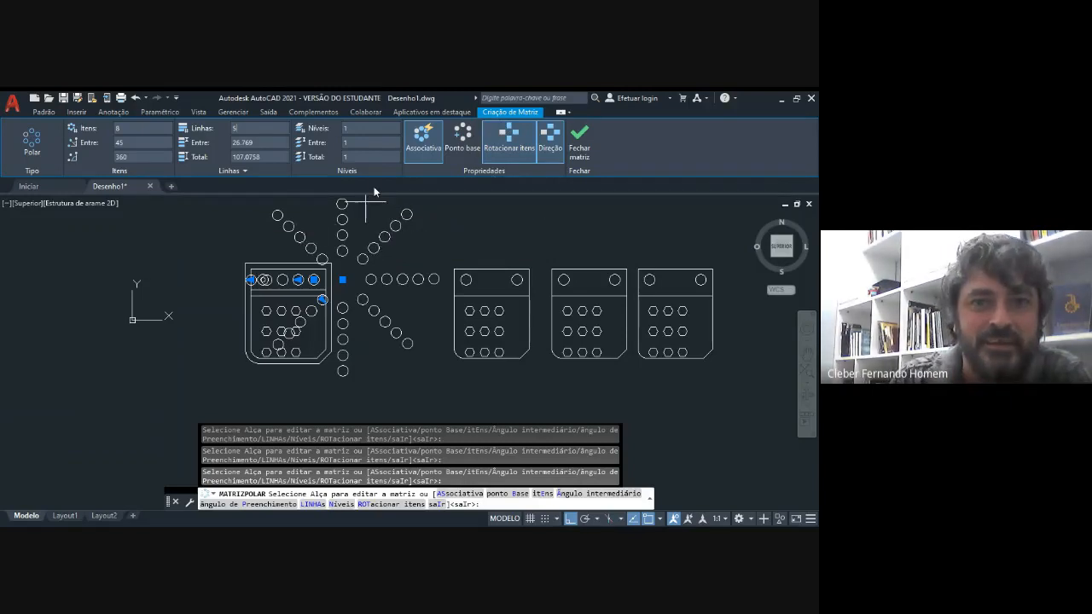
pyautogui.press('Escape')
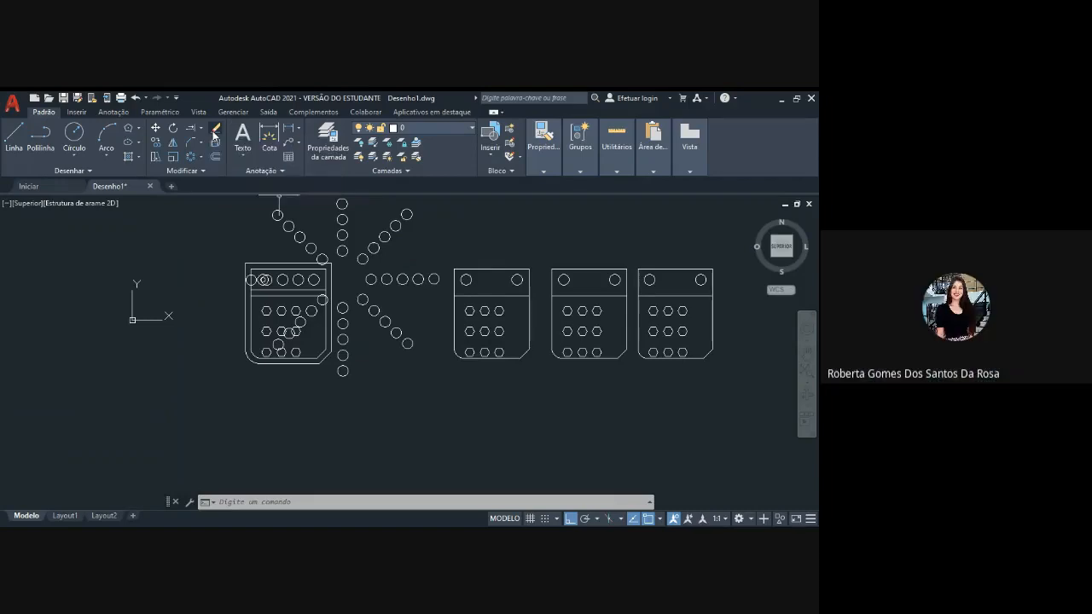
# Select the whole polar array, delete it directly and undo the deletion
pyautogui.click(304, 238)
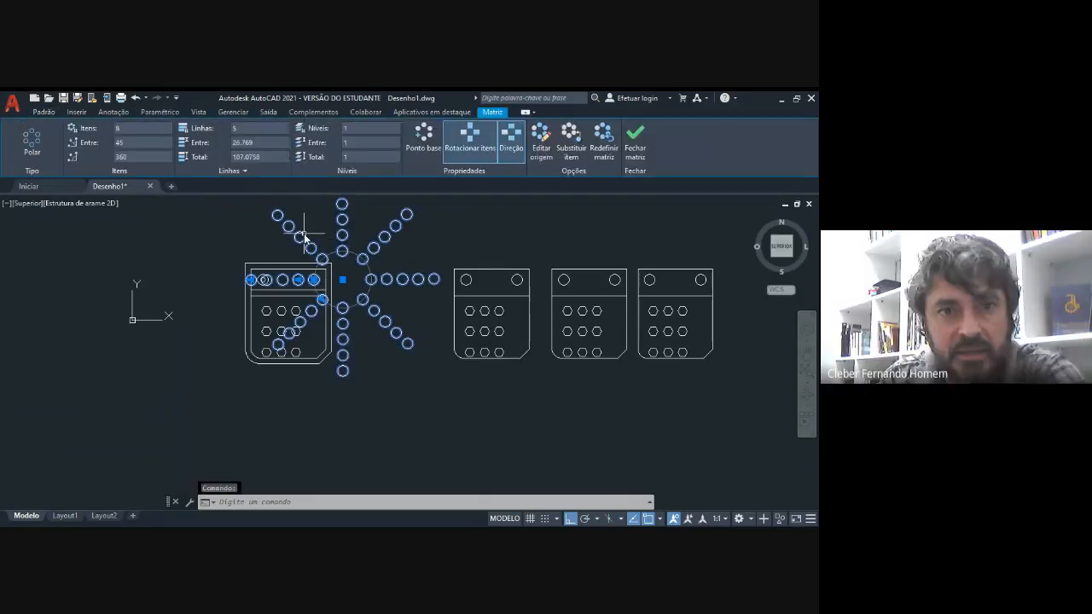
pyautogui.press('Delete')
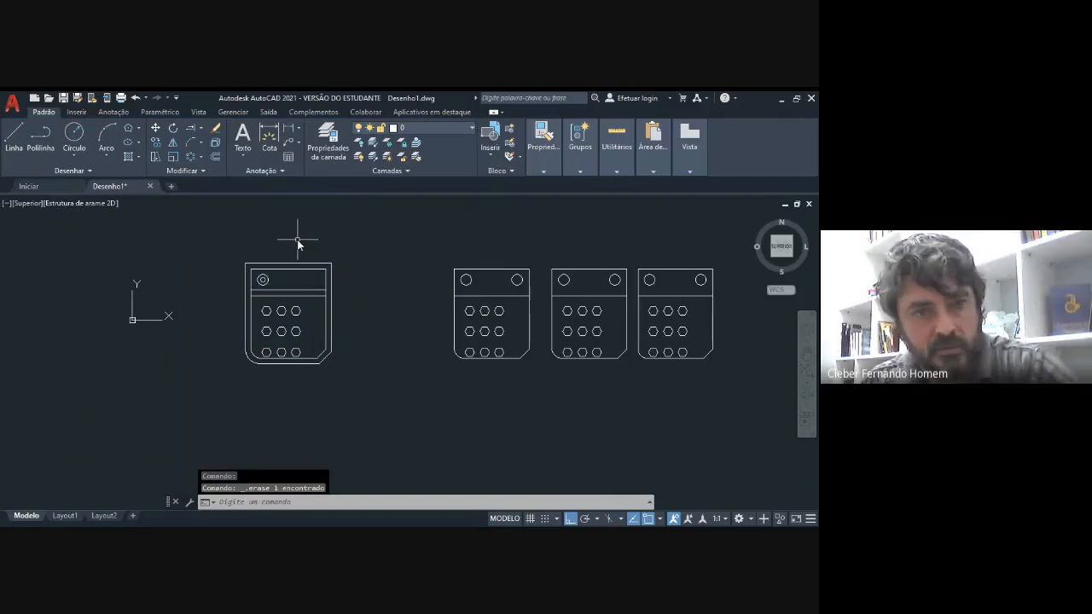
pyautogui.hotkey('ctrl', 'z')
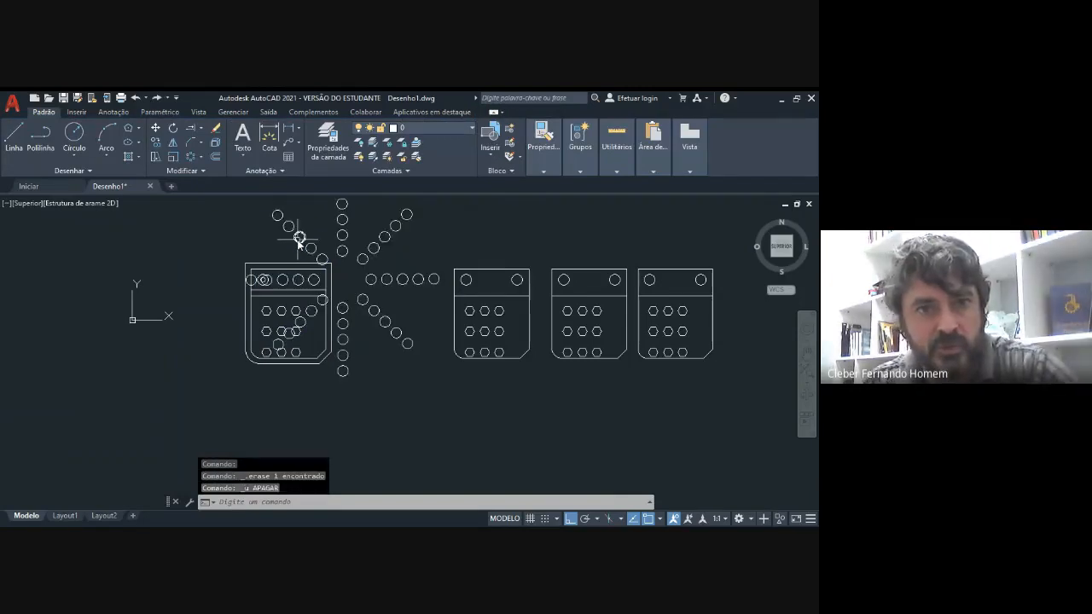
# Remove the polar array of circles with the Erase command and undo the erasure
pyautogui.click(216, 129)
pyautogui.click(277, 214)
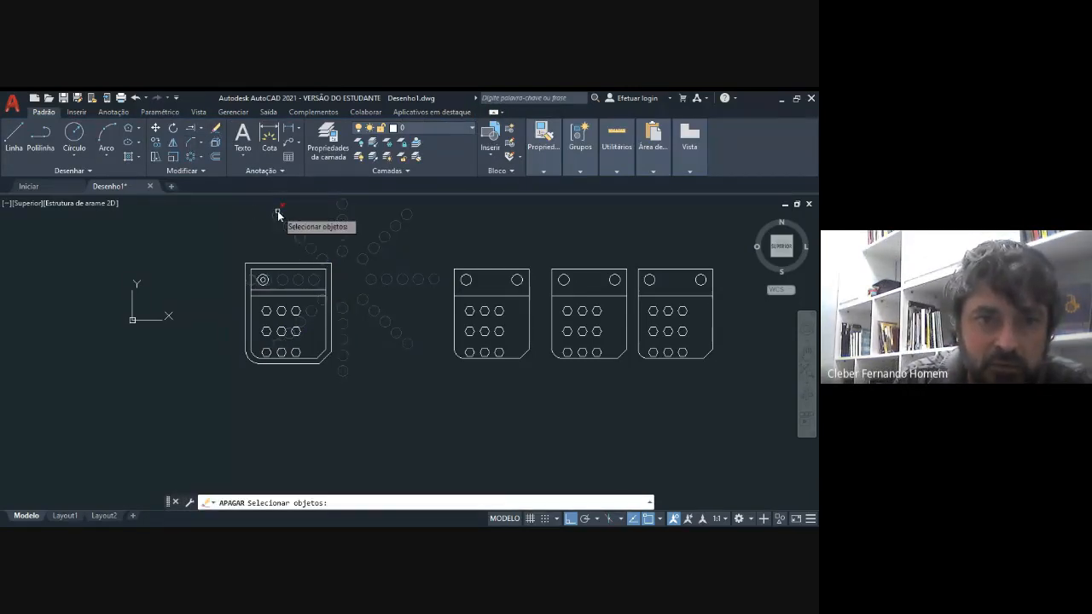
pyautogui.press('Return')
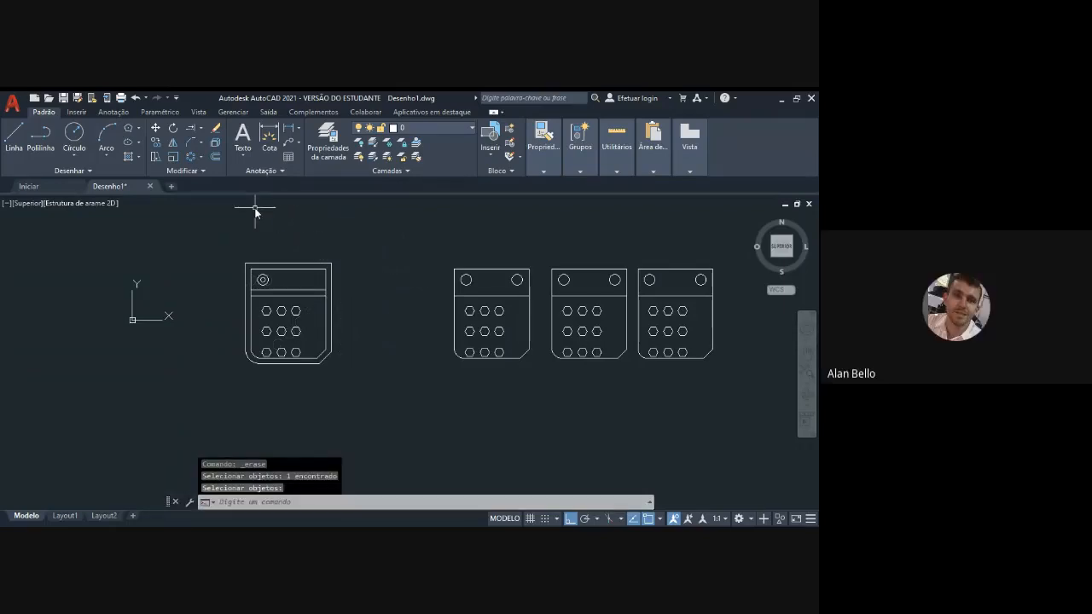
pyautogui.hotkey('ctrl', 'z')
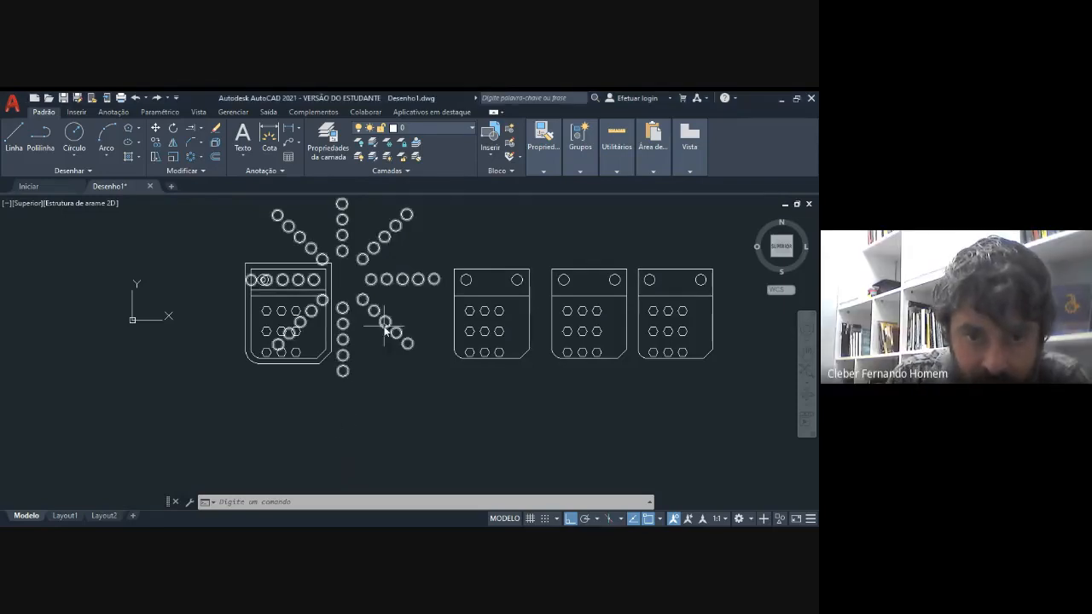
# Move the polar array by its center grip horizontally to the empty area left of the original figure, and clear the selection
pyautogui.click(310, 247)
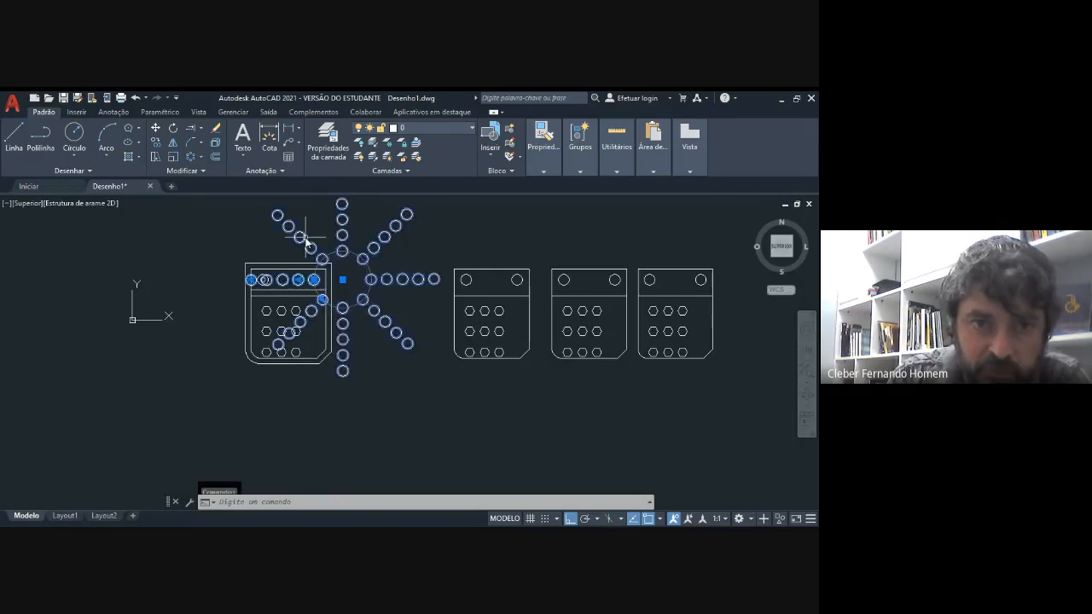
pyautogui.click(342, 280)
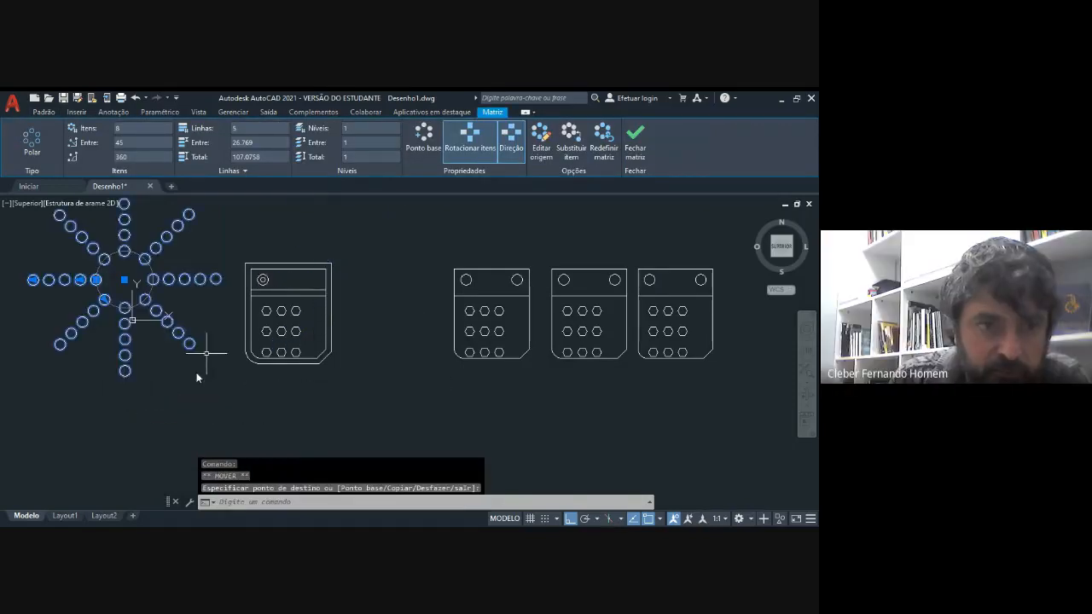
pyautogui.press('Escape')
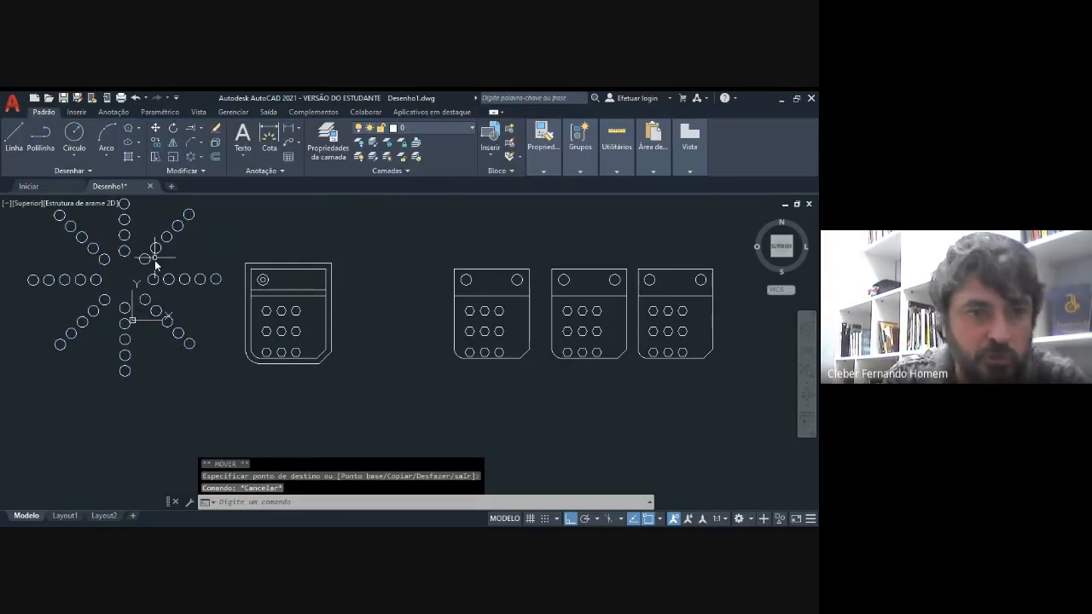
pyautogui.click(156, 254)
pyautogui.press('Escape')
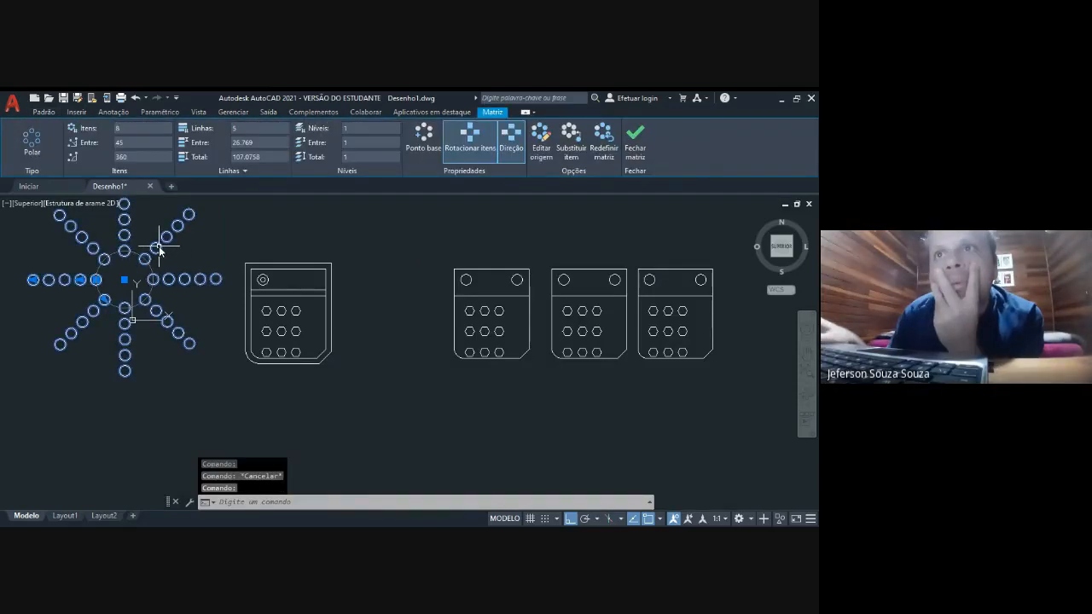
pyautogui.press('Escape')
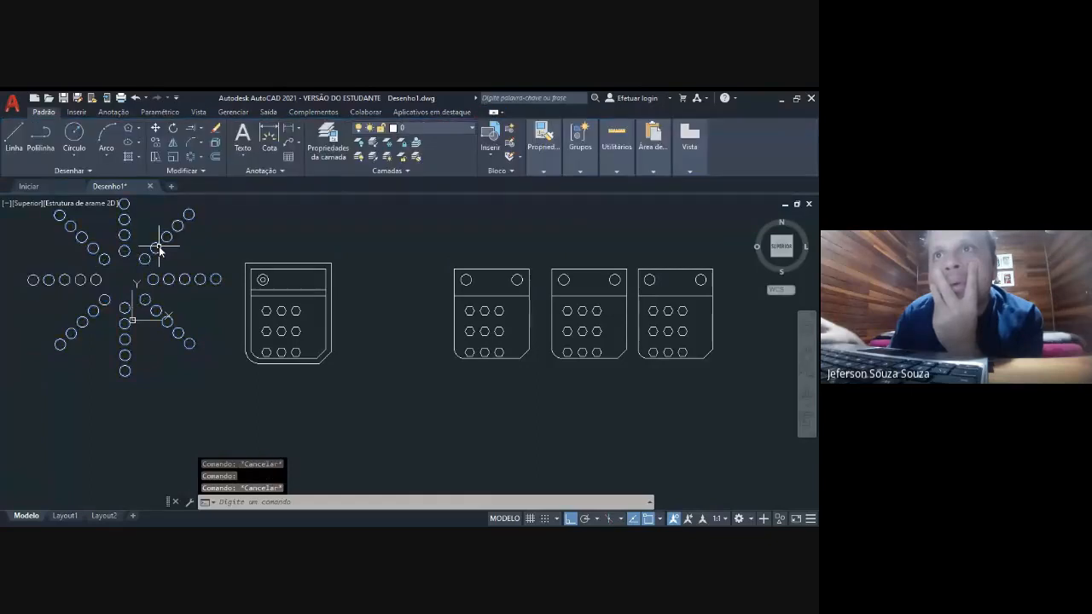
# Explode the polar array of circles and delete one circle from its upper-right arm and one from its right arm
pyautogui.click(216, 147)
pyautogui.click(169, 238)
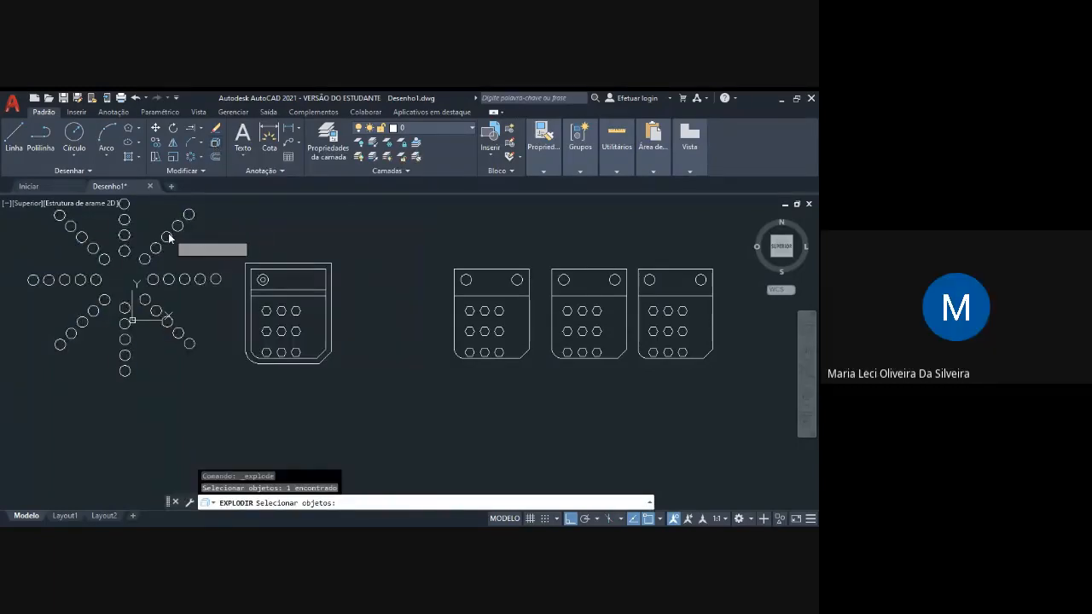
pyautogui.press('Return')
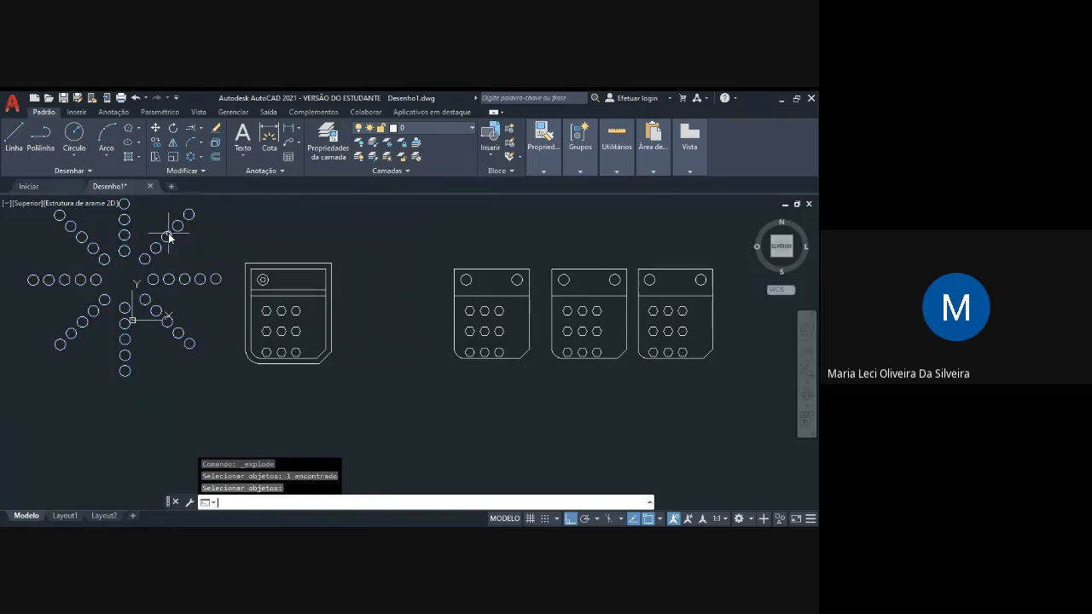
pyautogui.click(155, 247)
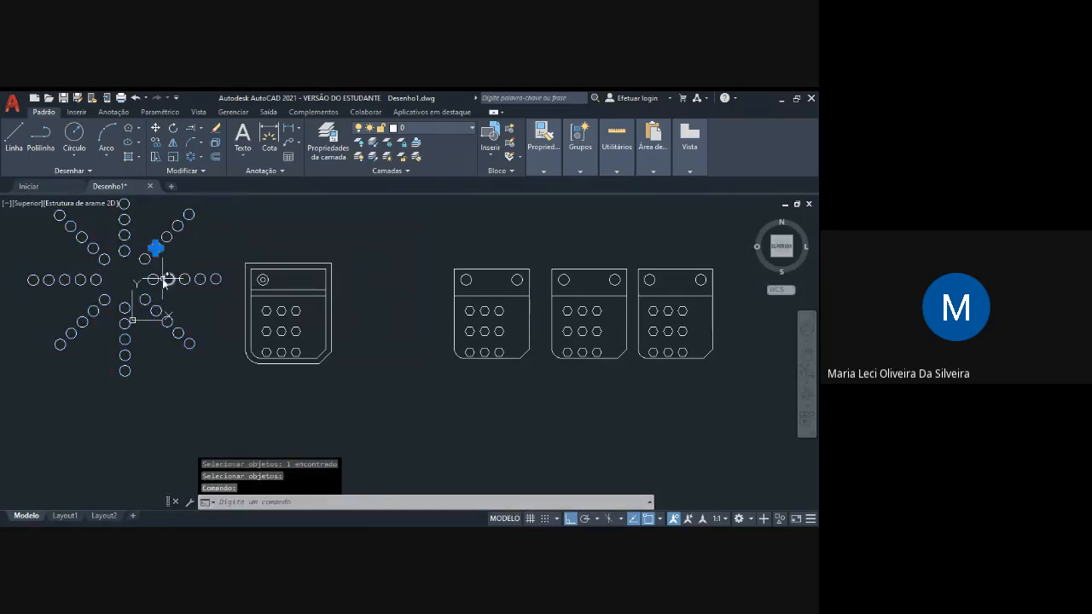
pyautogui.click(184, 279)
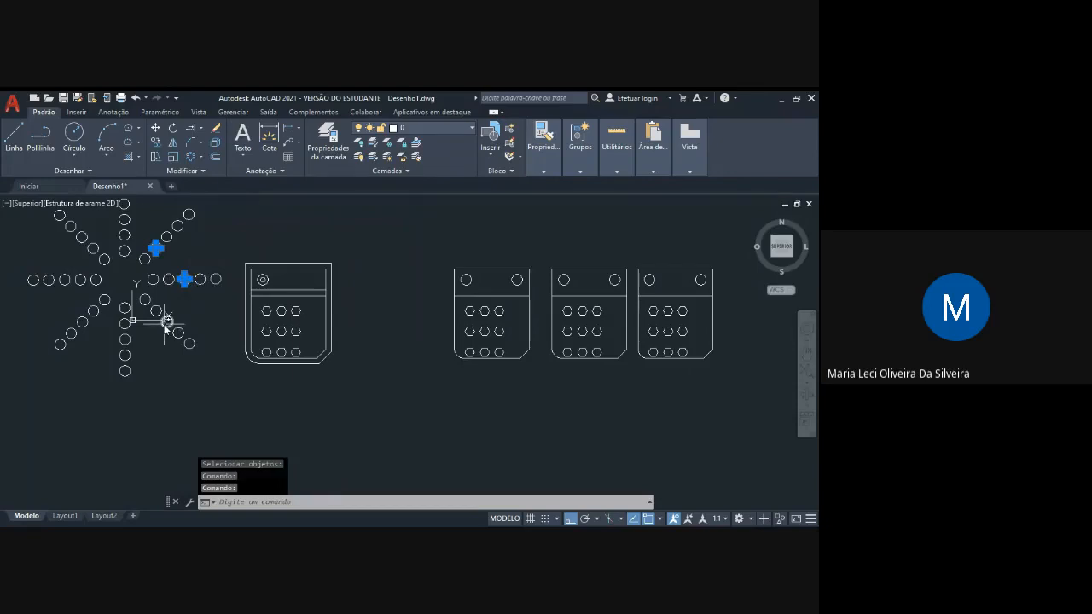
pyautogui.press('Delete')
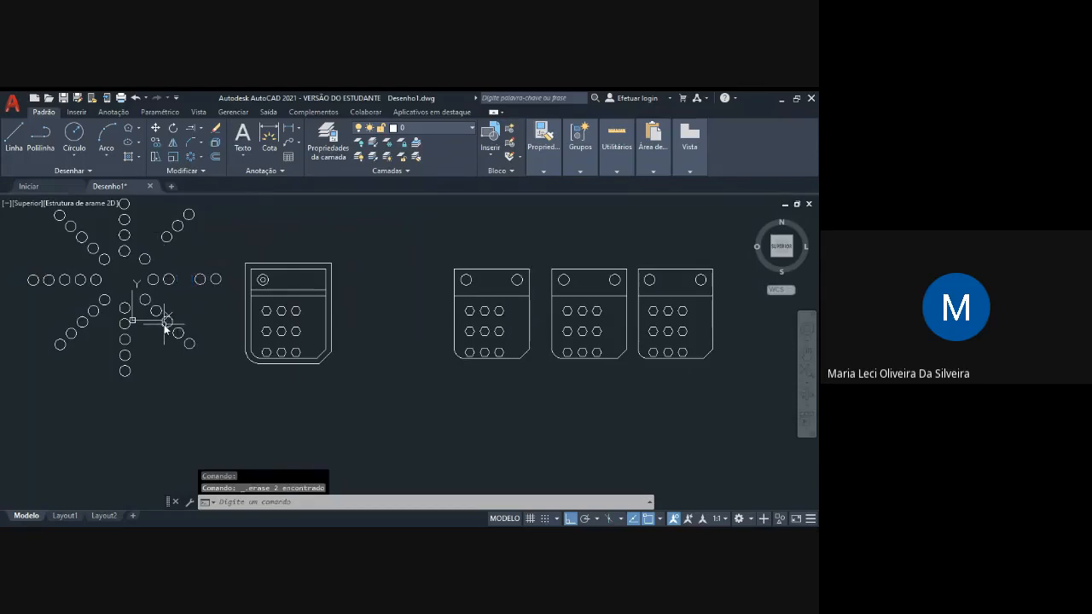
pyautogui.click(333, 307)
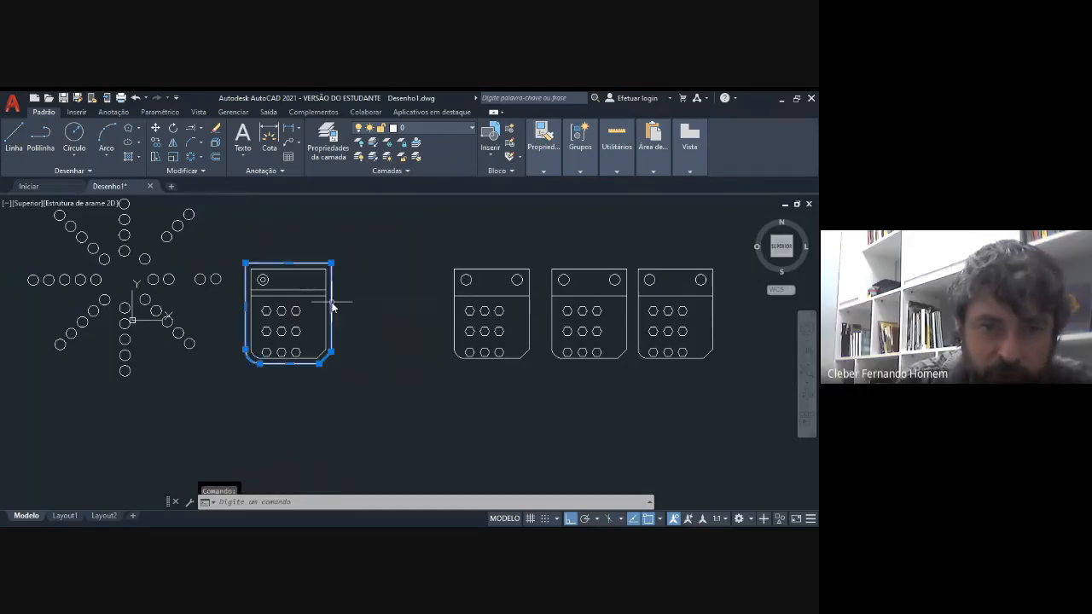
pyautogui.press('Escape')
pyautogui.click(326, 356)
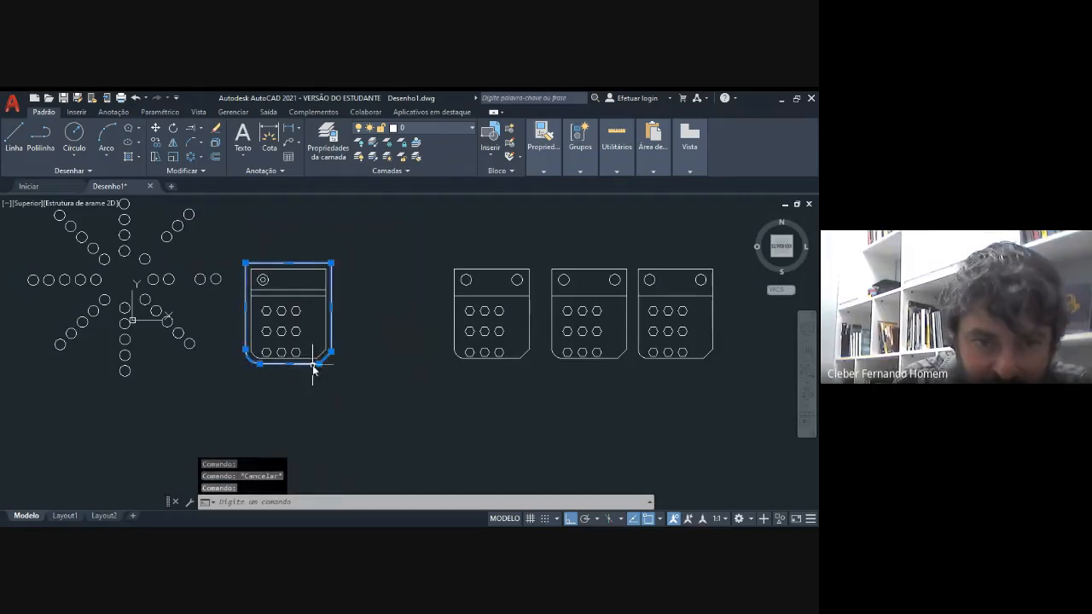
pyautogui.press('Escape')
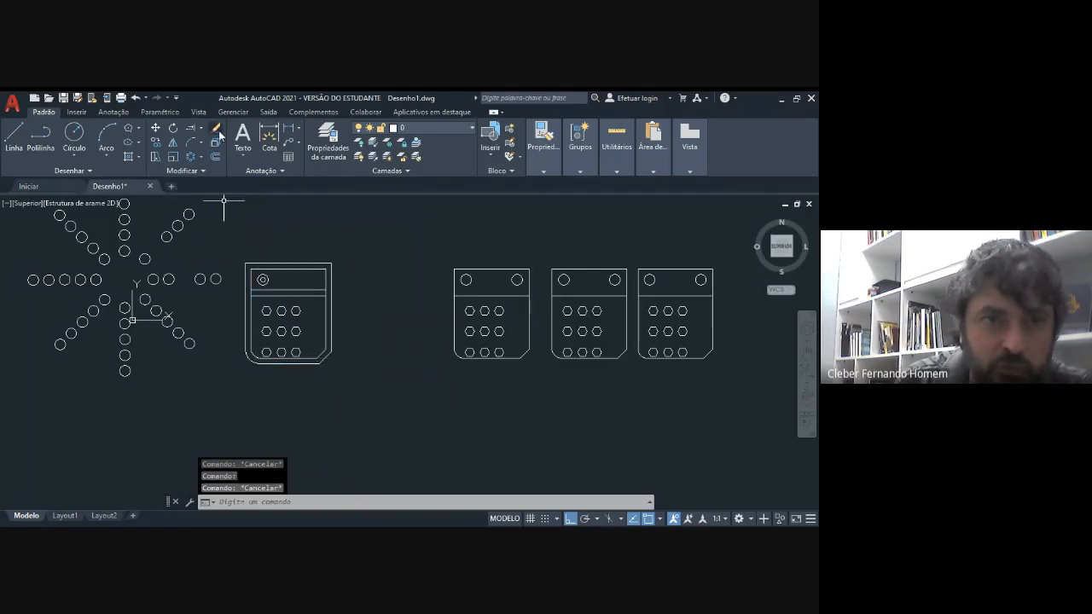
# Explode the outer offset outline of the original figure and delete its lower-right chamfer line
pyautogui.click(216, 142)
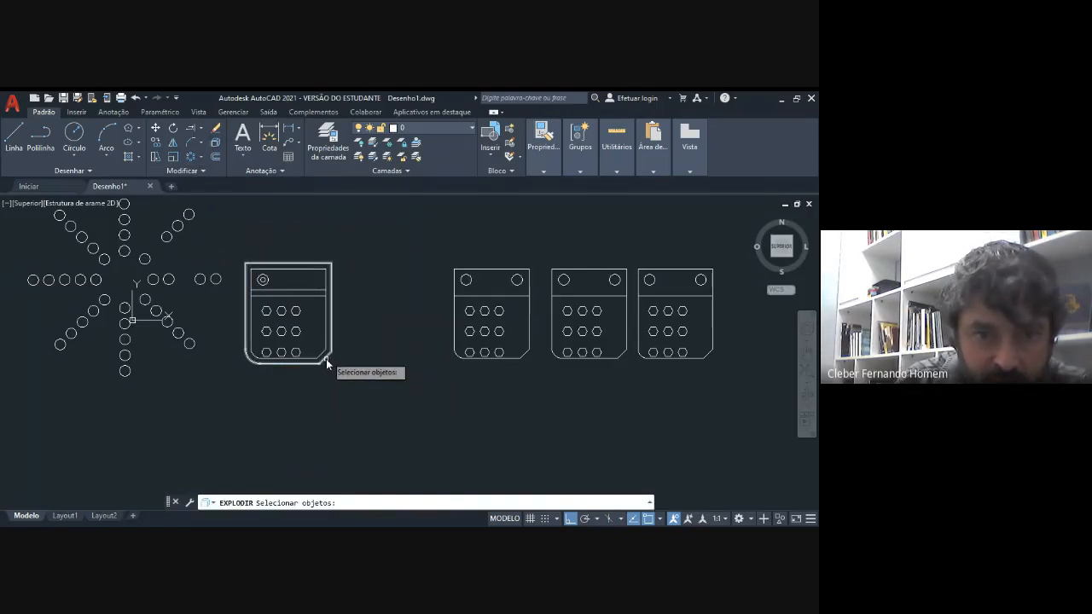
pyautogui.click(327, 360)
pyautogui.press('Return')
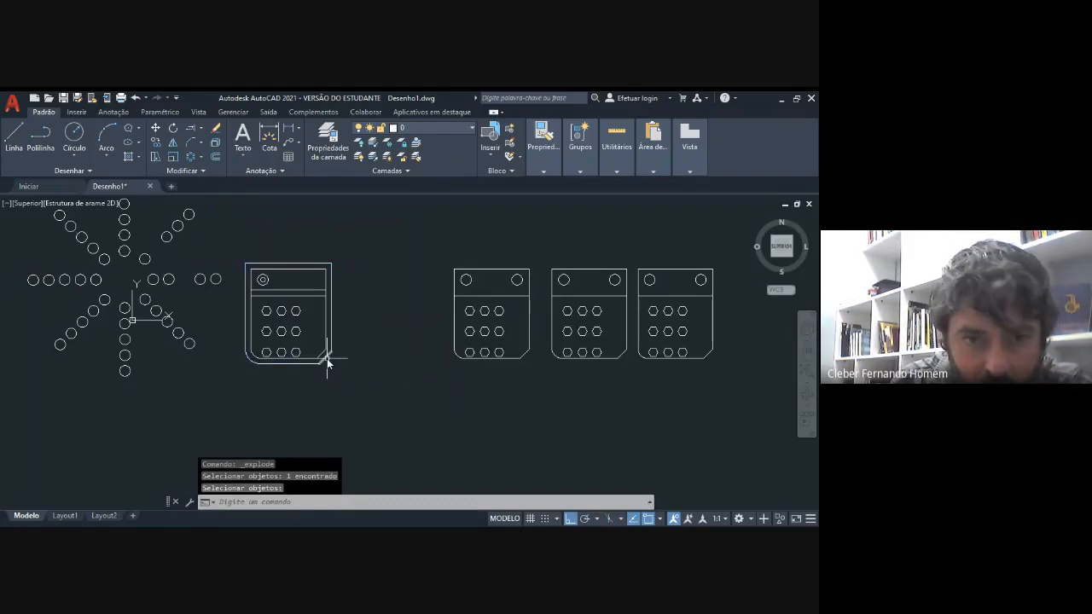
pyautogui.click(327, 360)
pyautogui.press('Delete')
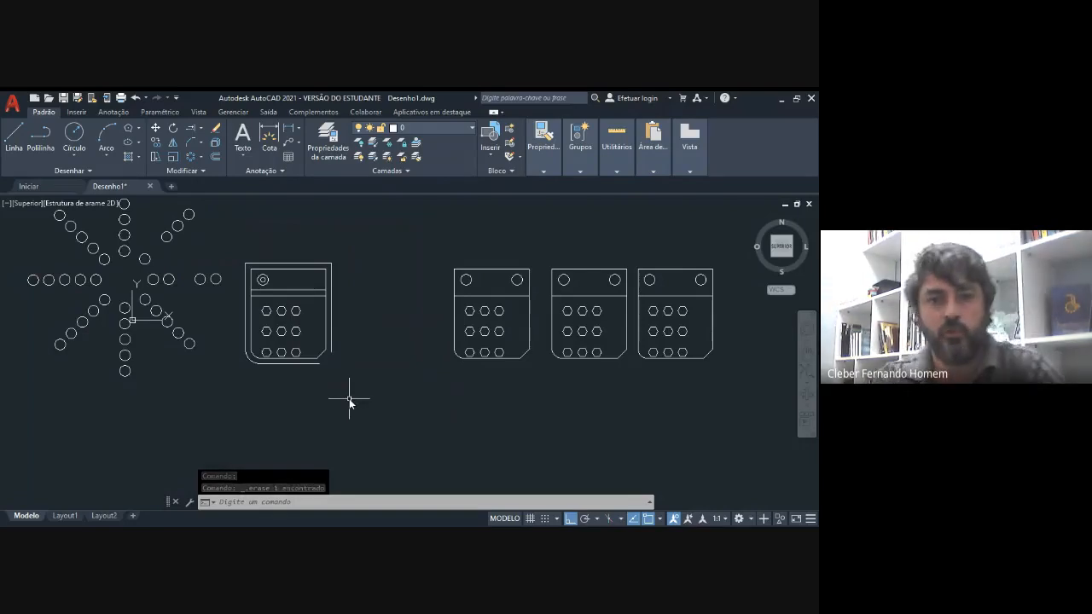
pyautogui.click(735, 400)
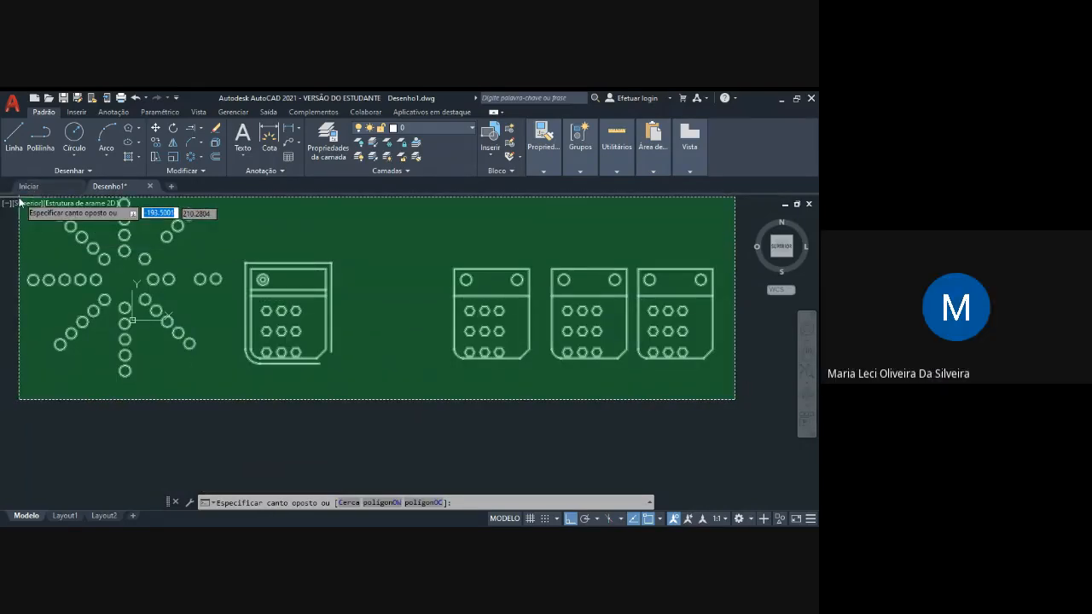
pyautogui.press('Escape')
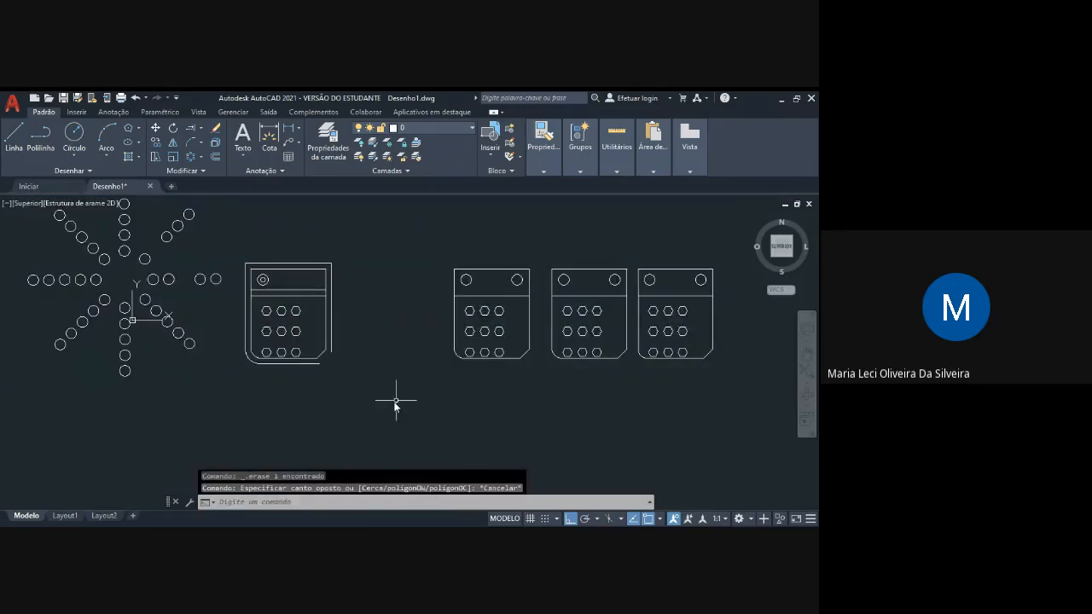
pyautogui.scroll(2, 244, 395)
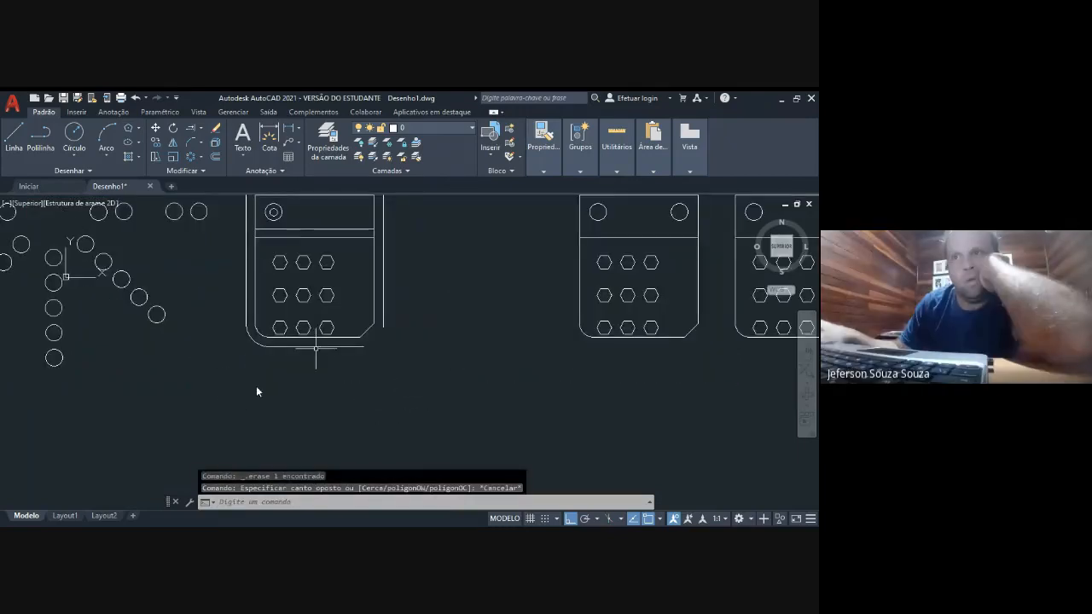
pyautogui.scroll(2, 355, 291)
pyautogui.moveTo(355, 290); pyautogui.dragTo(378, 326, button='middle')
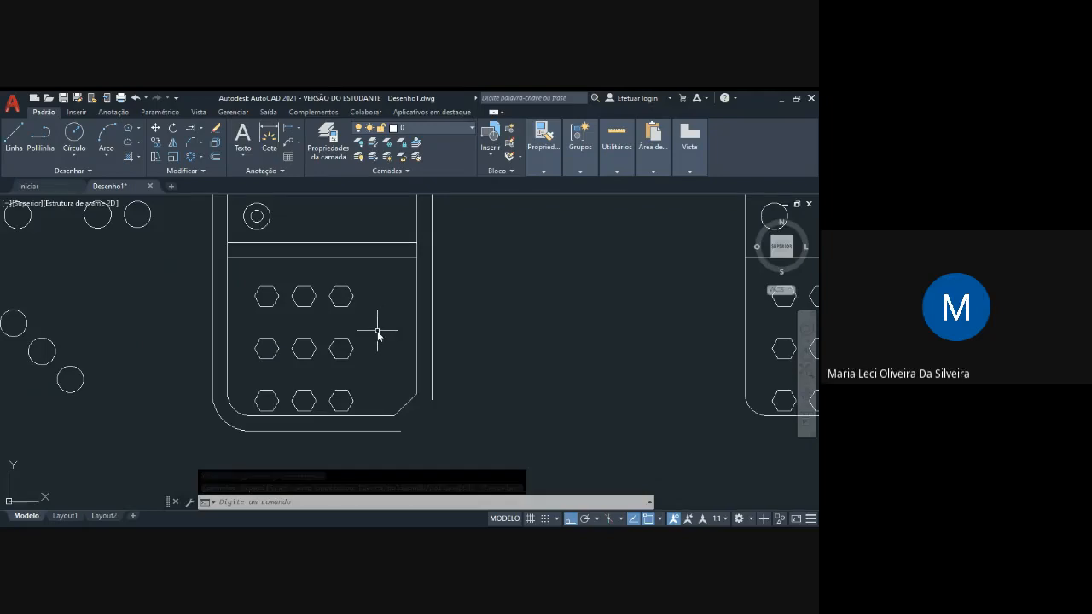
pyautogui.click(172, 268)
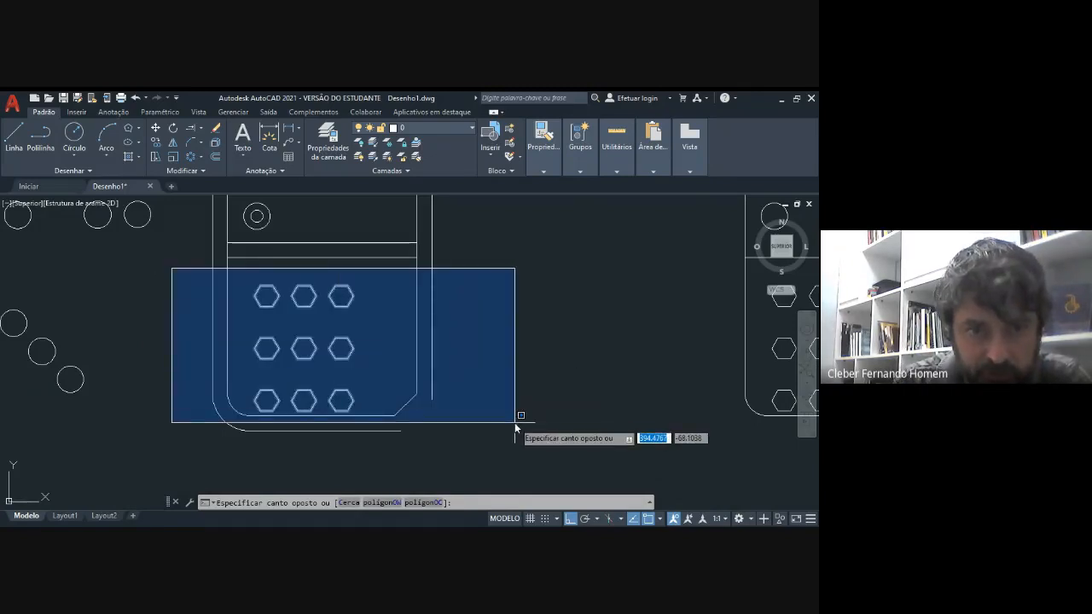
pyautogui.click(509, 368)
pyautogui.press('Escape')
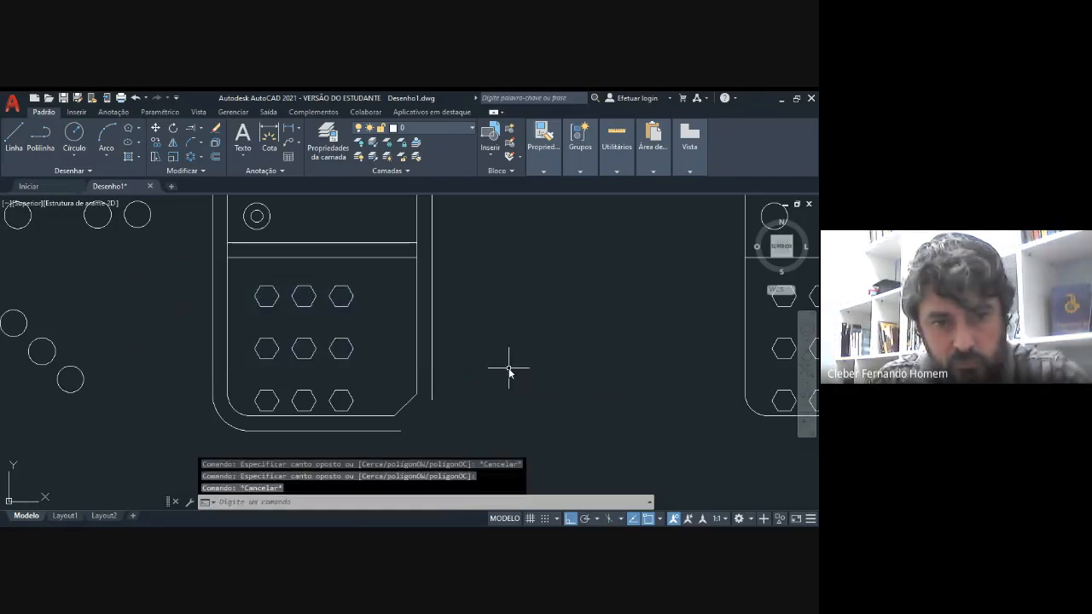
# Try to pick the upper two rows of the unexploded hexagon array with an enclosing window in the Stretch command
pyautogui.write('s')
pyautogui.press('Return')
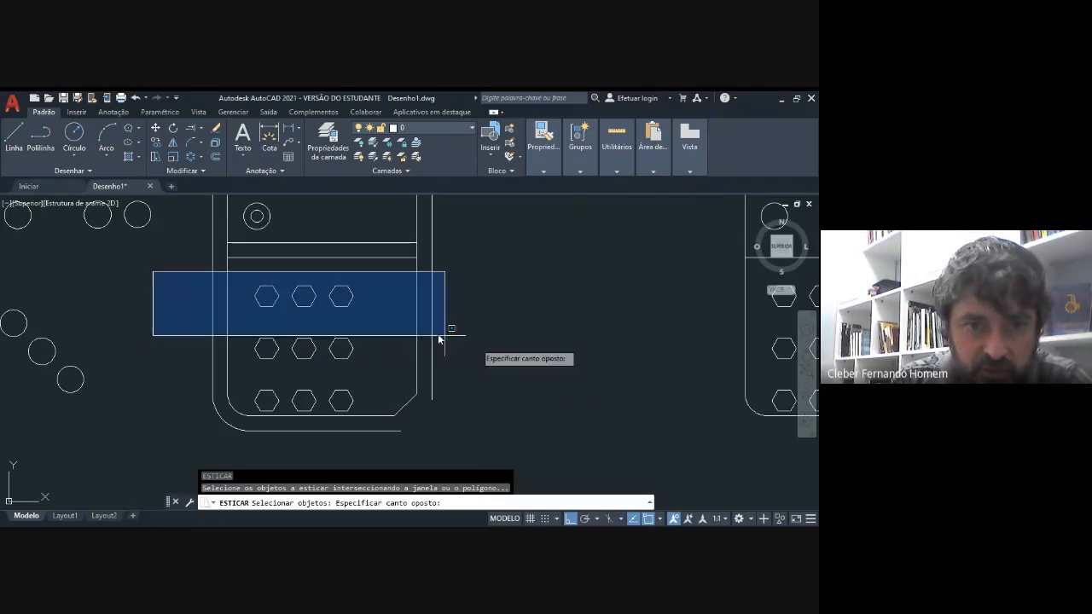
pyautogui.click(510, 365)
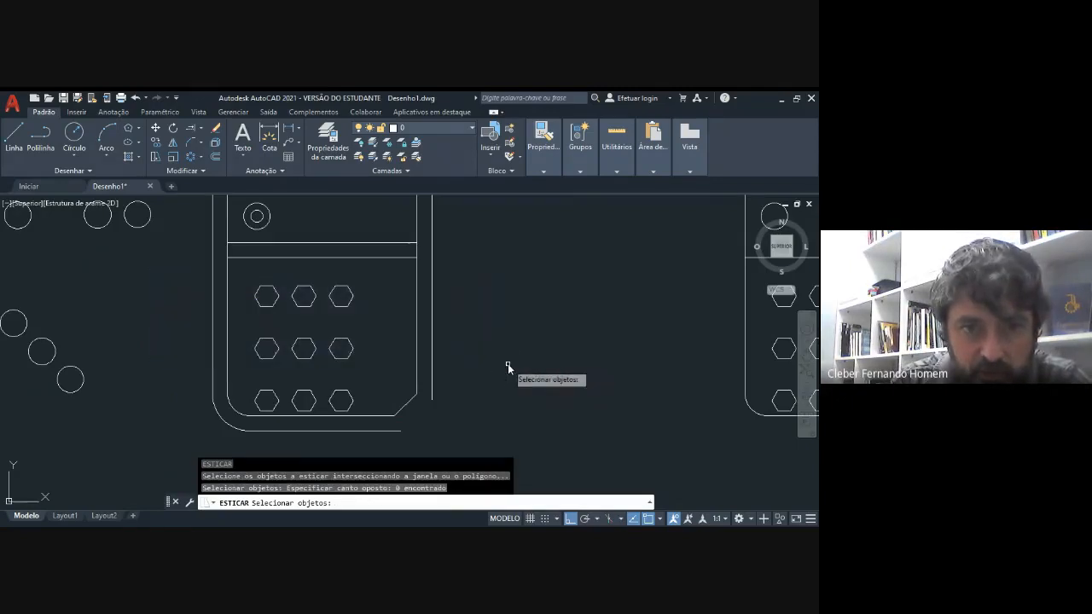
pyautogui.press('Escape')
# Explode the rectangular array of hexagons in the original figure
pyautogui.click(341, 297)
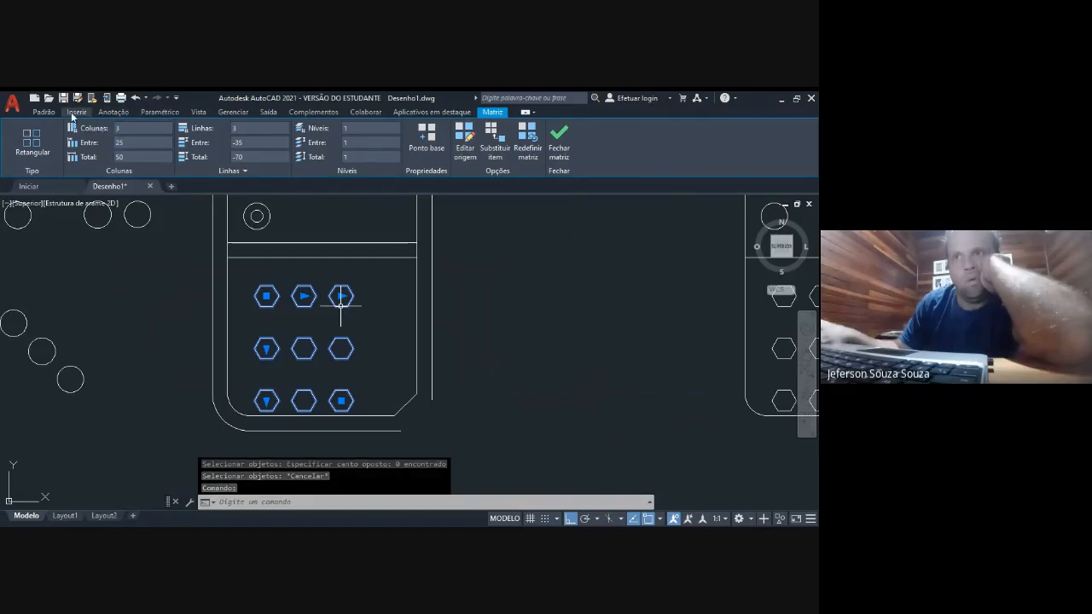
pyautogui.click(43, 112)
pyautogui.click(215, 142)
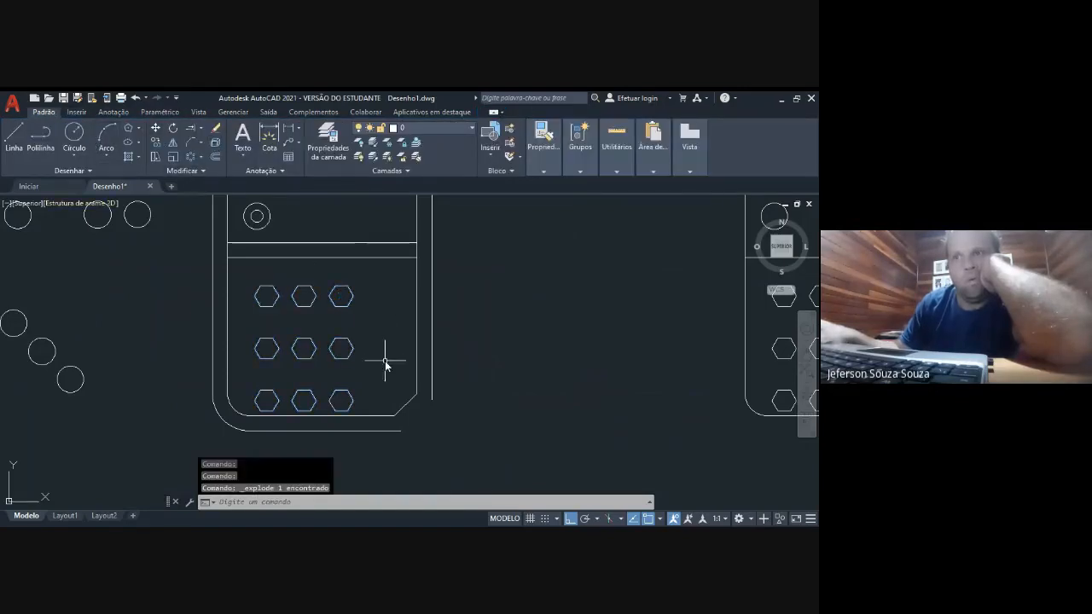
# Try to stretch the upper two rows of exploded hexagons, chosen with an enclosing window, using the Displacement option
pyautogui.write('s')
pyautogui.press('Return')
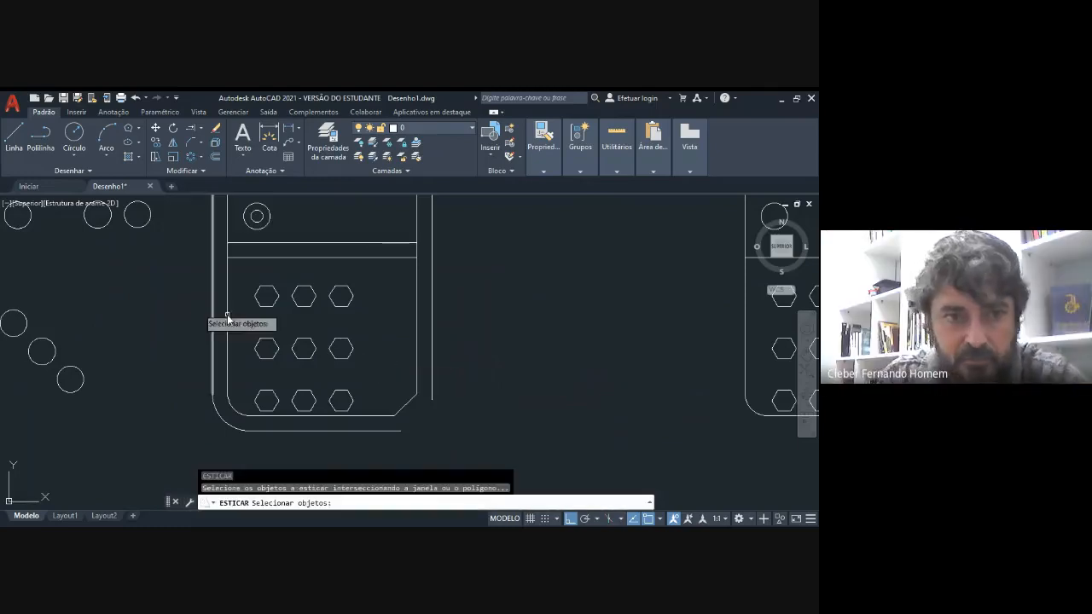
pyautogui.click(166, 269)
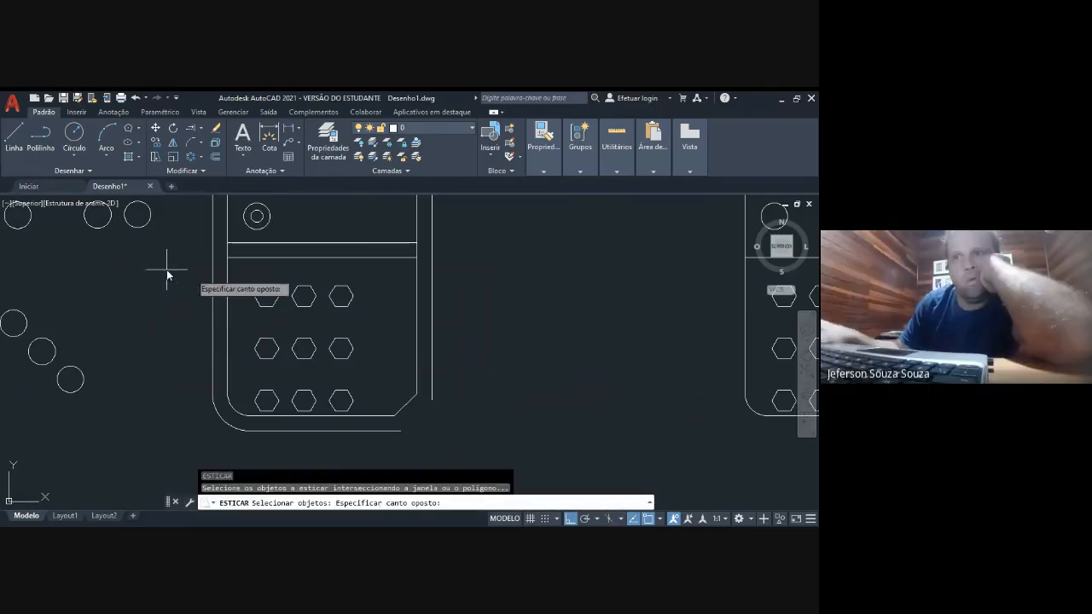
pyautogui.click(578, 372)
pyautogui.click(122, 270)
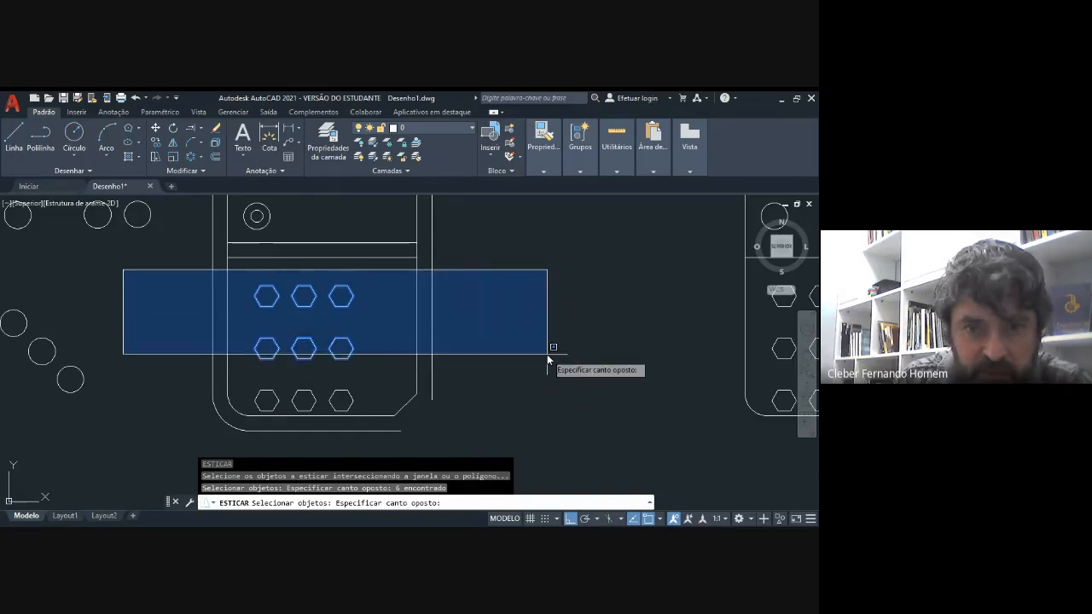
pyautogui.click(593, 370)
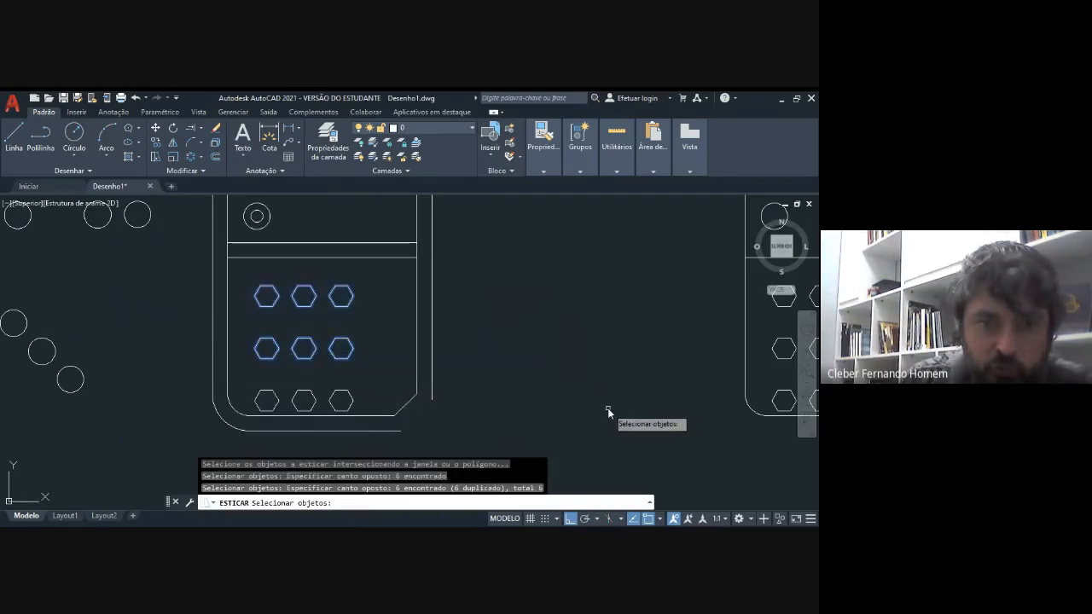
pyautogui.press('Return')
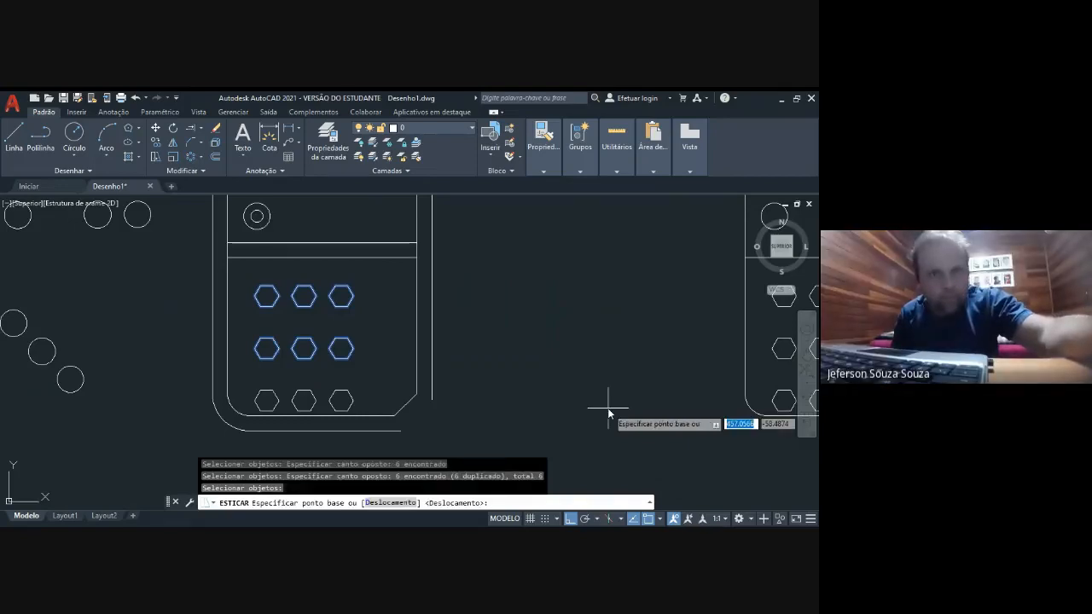
pyautogui.press('Return')
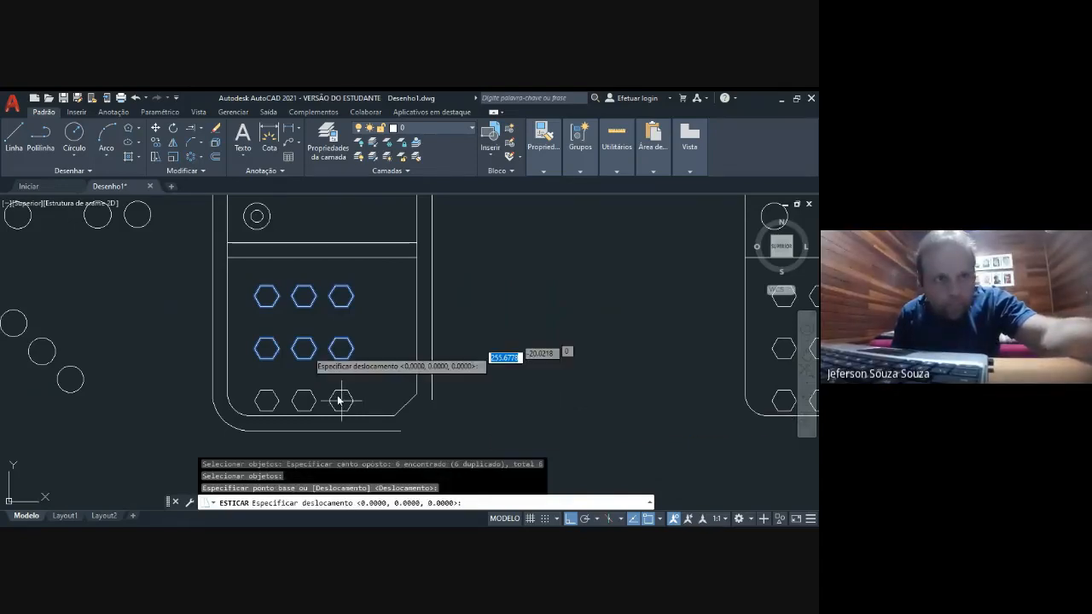
pyautogui.press('Return')
# Restart Stretch, enclose the upper six hexagons in a selection window, and leave the command without choosing a base point
pyautogui.press('Return')
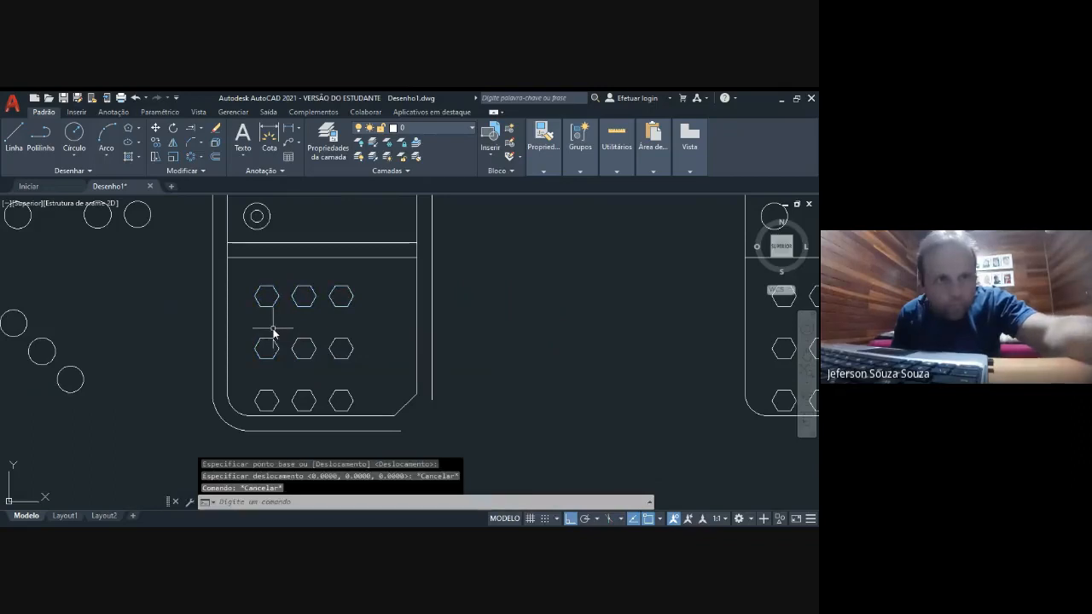
pyautogui.click(174, 276)
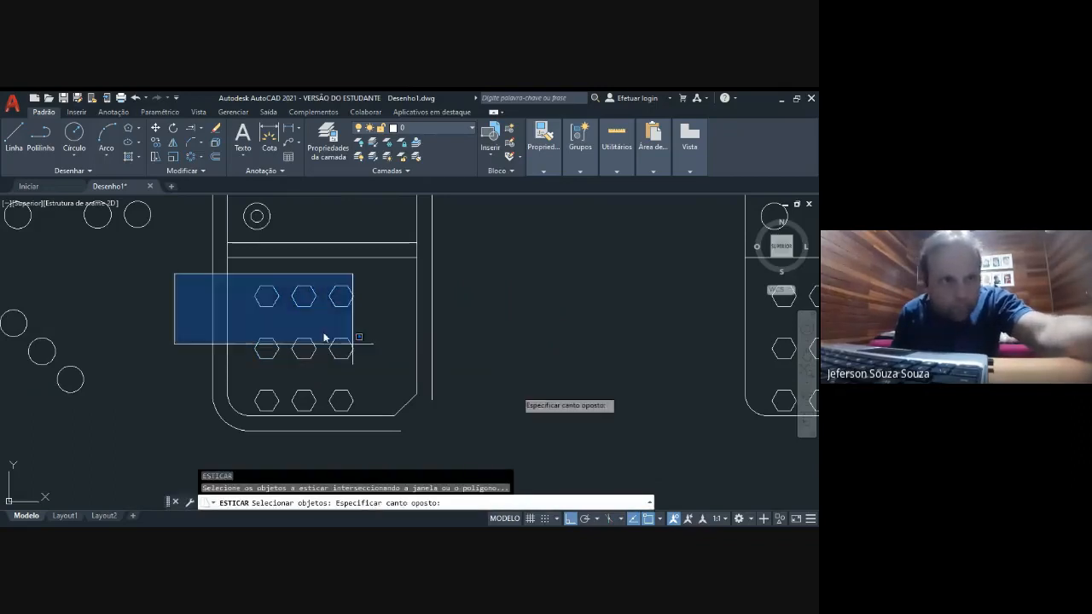
pyautogui.click(591, 367)
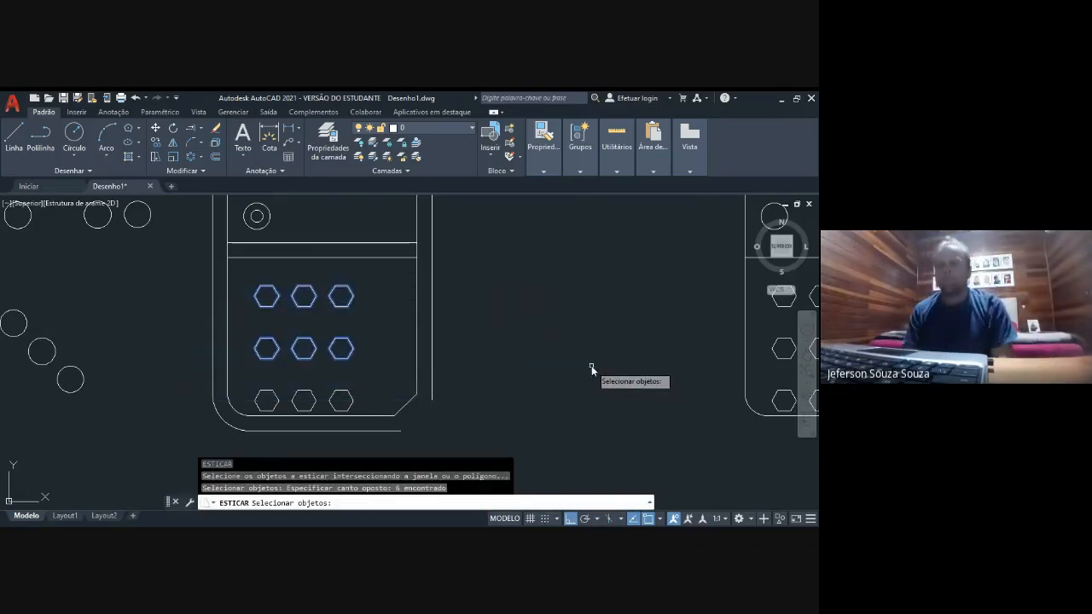
pyautogui.press('Return')
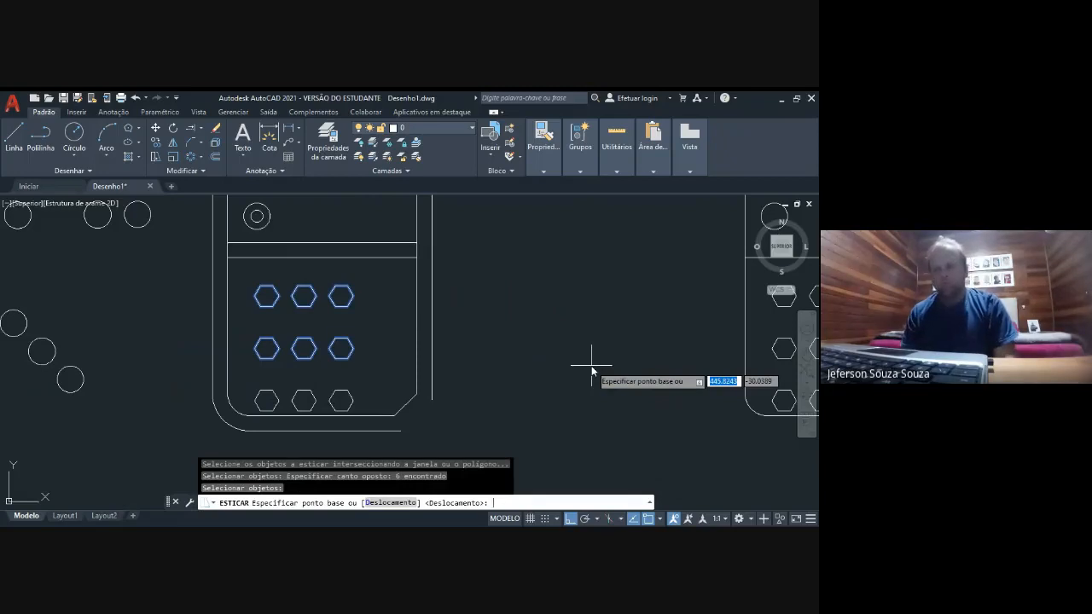
pyautogui.press('Escape')
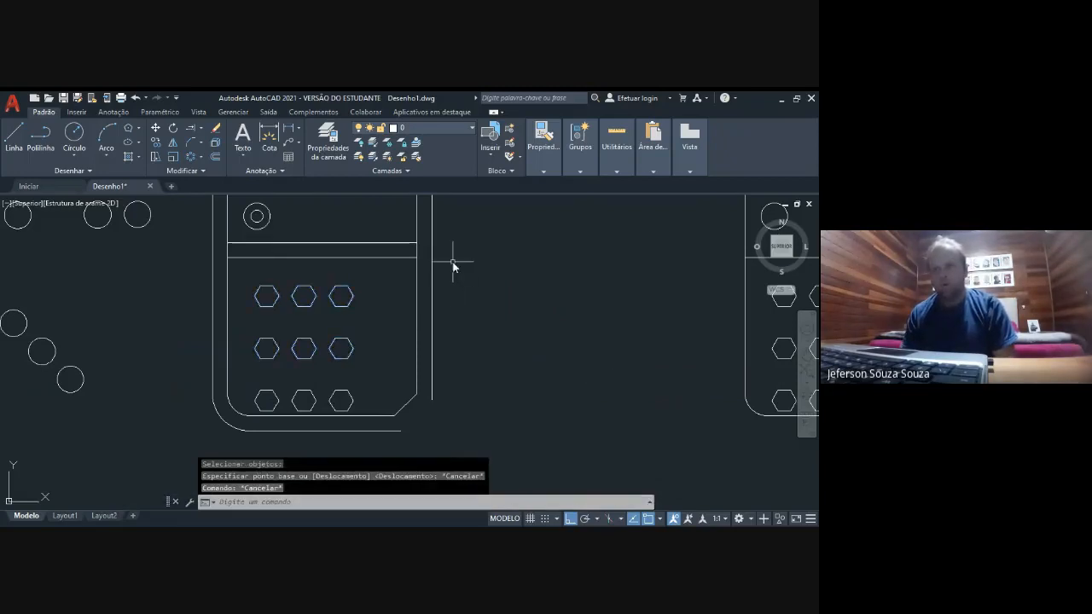
# Choose the upper two rows of hexagons in the original figure for the Erase command with an enclosing window
pyautogui.click(217, 143)
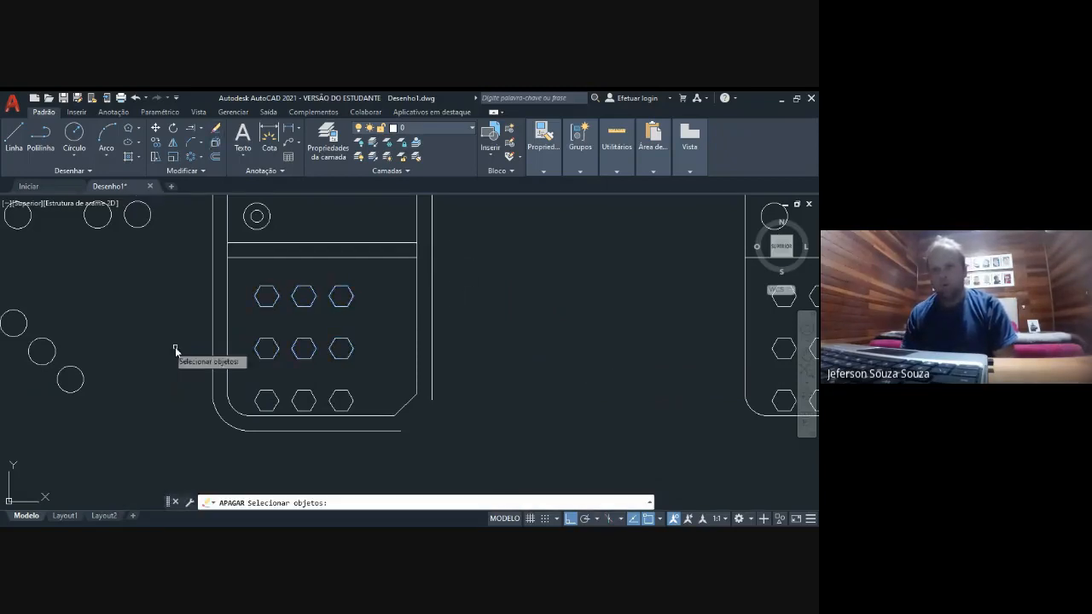
pyautogui.click(157, 261)
pyautogui.click(515, 373)
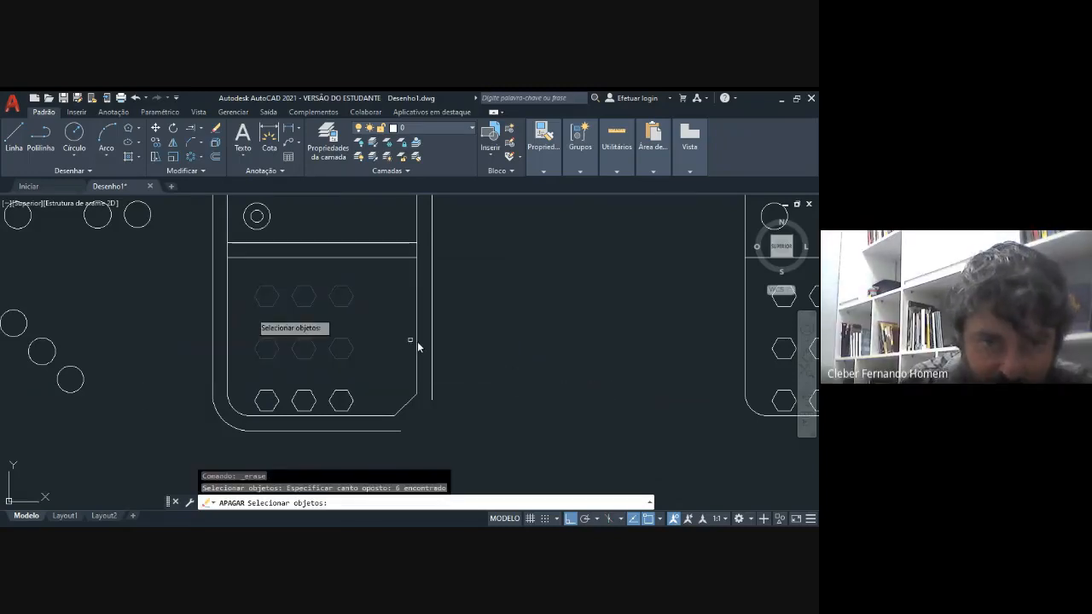
# Erase the six hexagons in the upper two rows of the plate, and undo that erasure
pyautogui.press('Return')
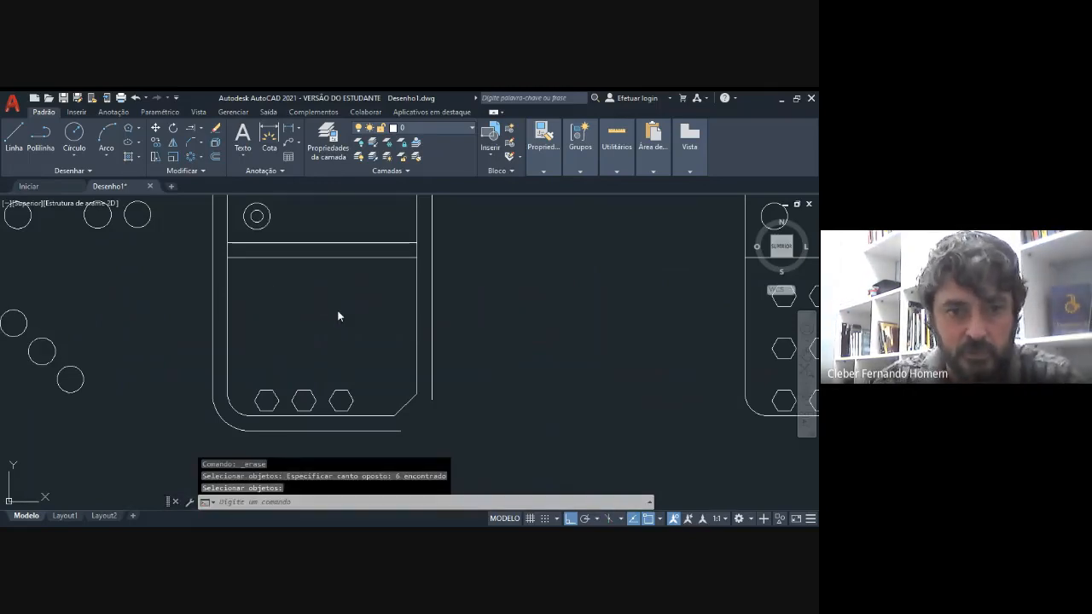
pyautogui.write('u')
pyautogui.press('Return')
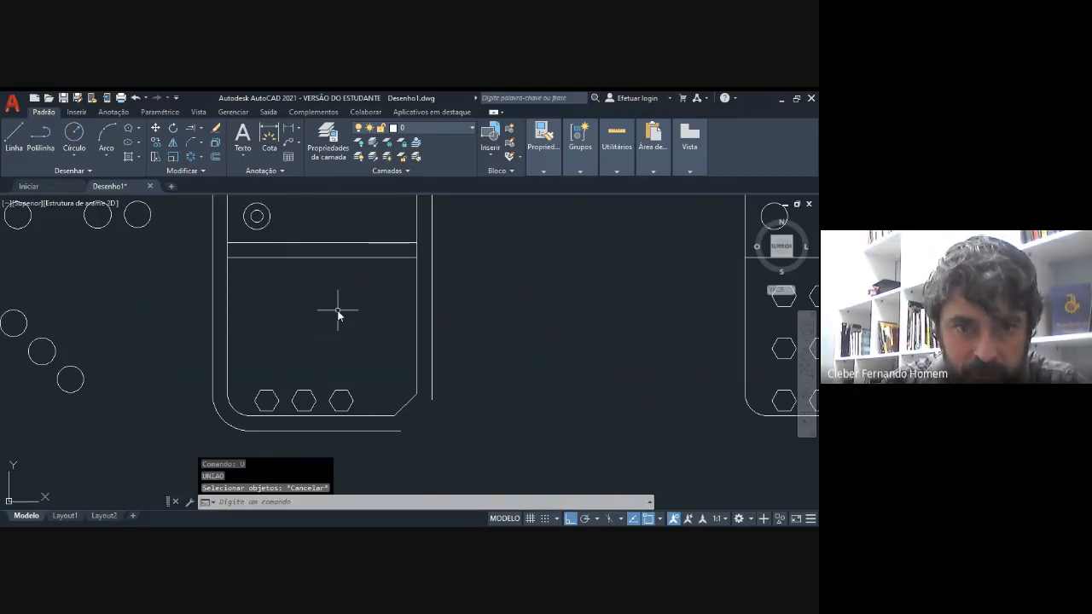
pyautogui.press('Return')
pyautogui.press('Escape')
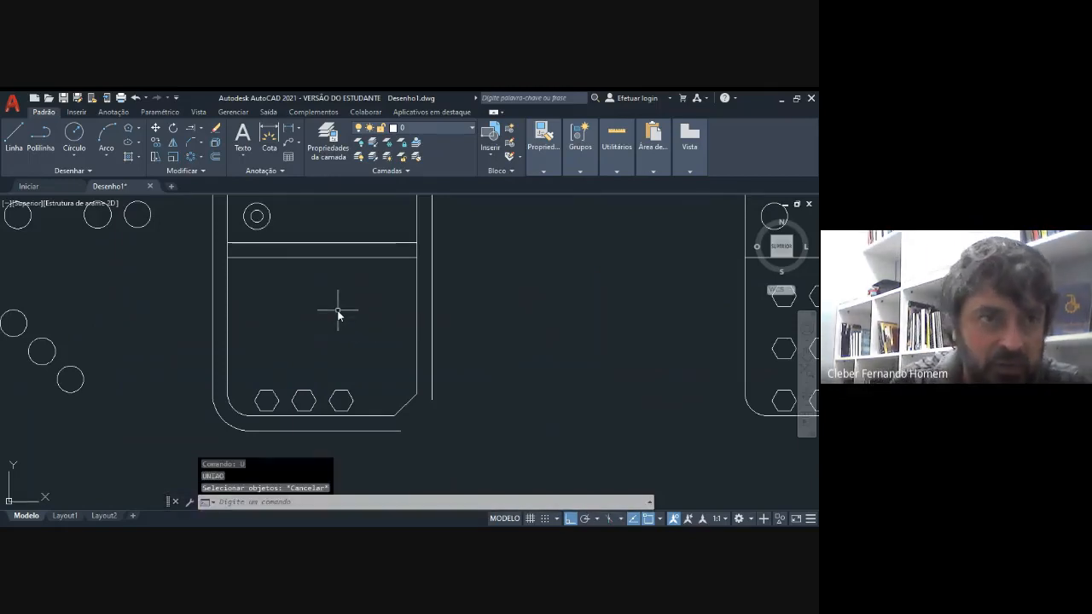
pyautogui.click(137, 99)
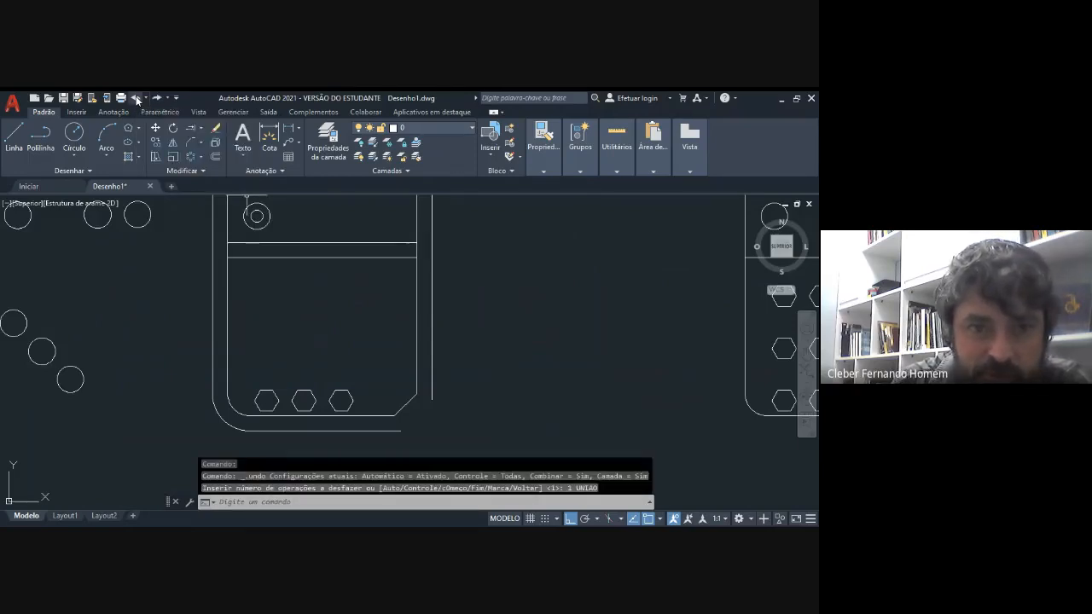
pyautogui.click(136, 99)
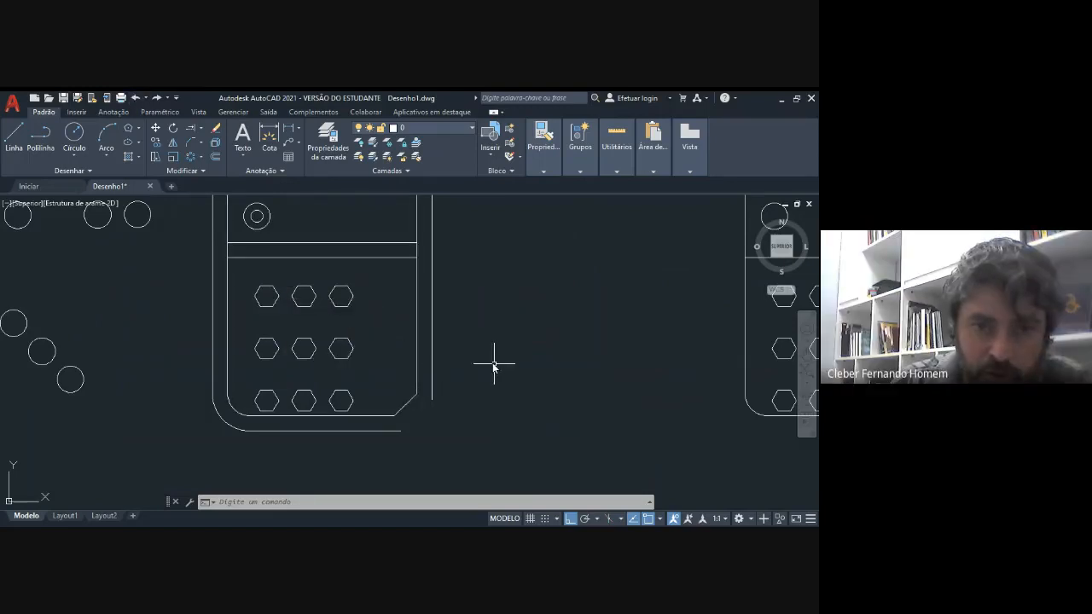
# Demonstrate window and crossing selection over the hexagon rows, clearing each selection
pyautogui.click(150, 263)
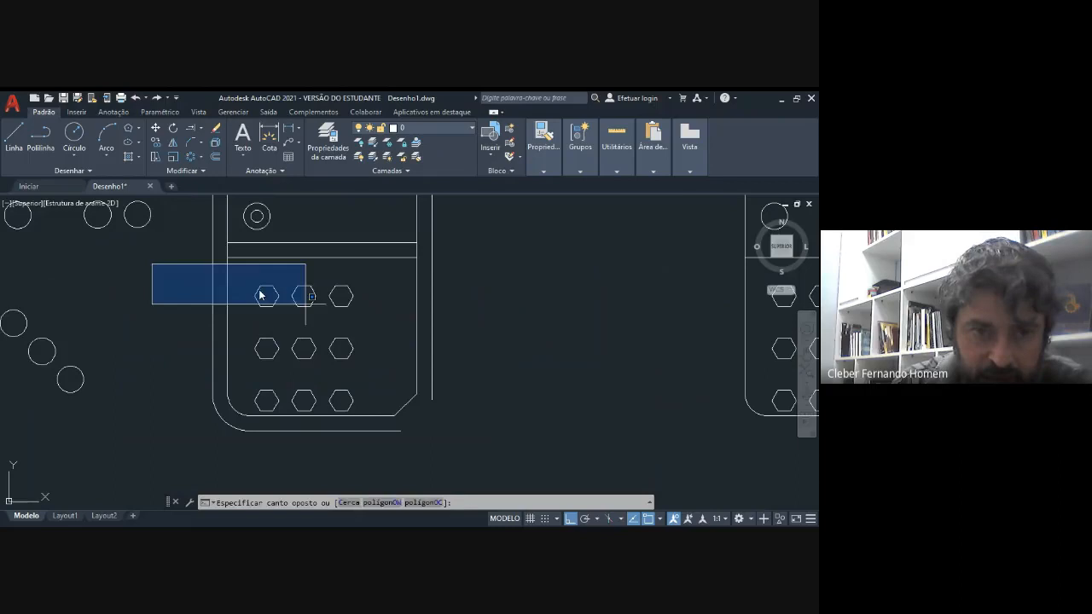
pyautogui.click(581, 381)
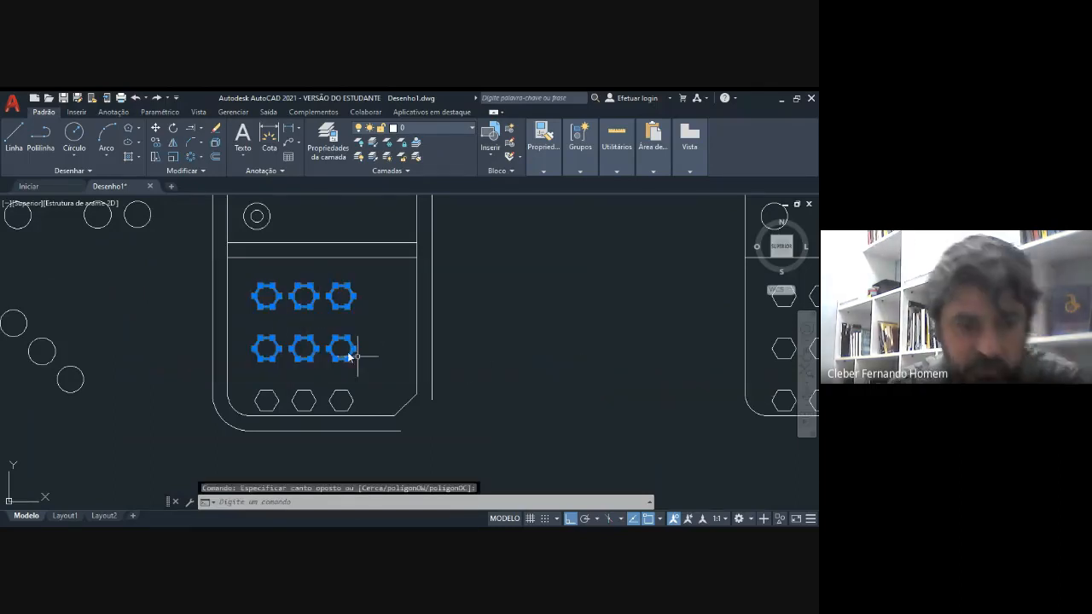
pyautogui.press('Escape')
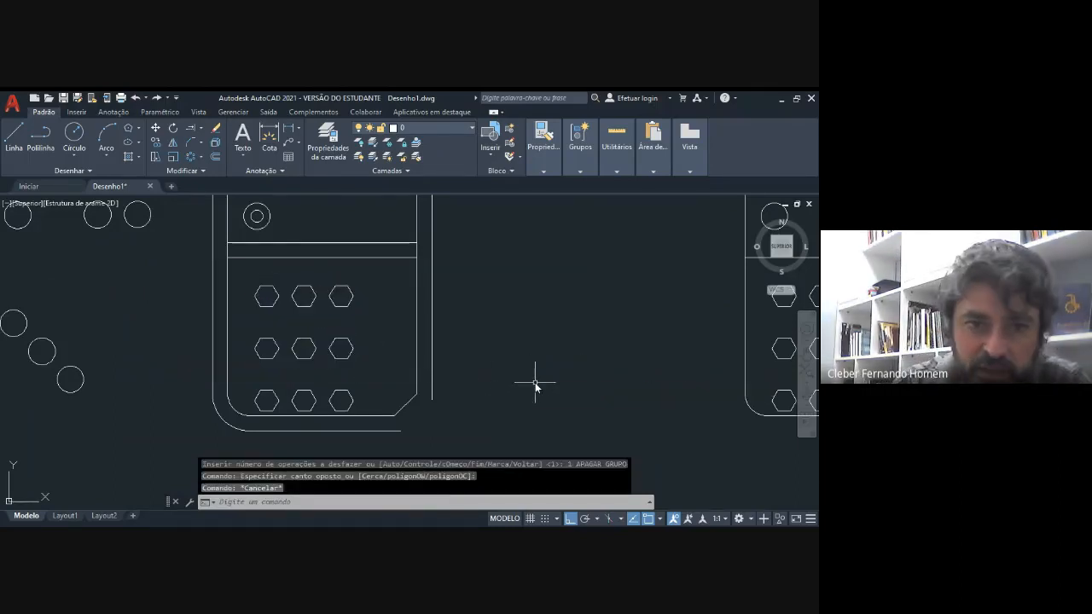
pyautogui.click(535, 383)
pyautogui.click(133, 270)
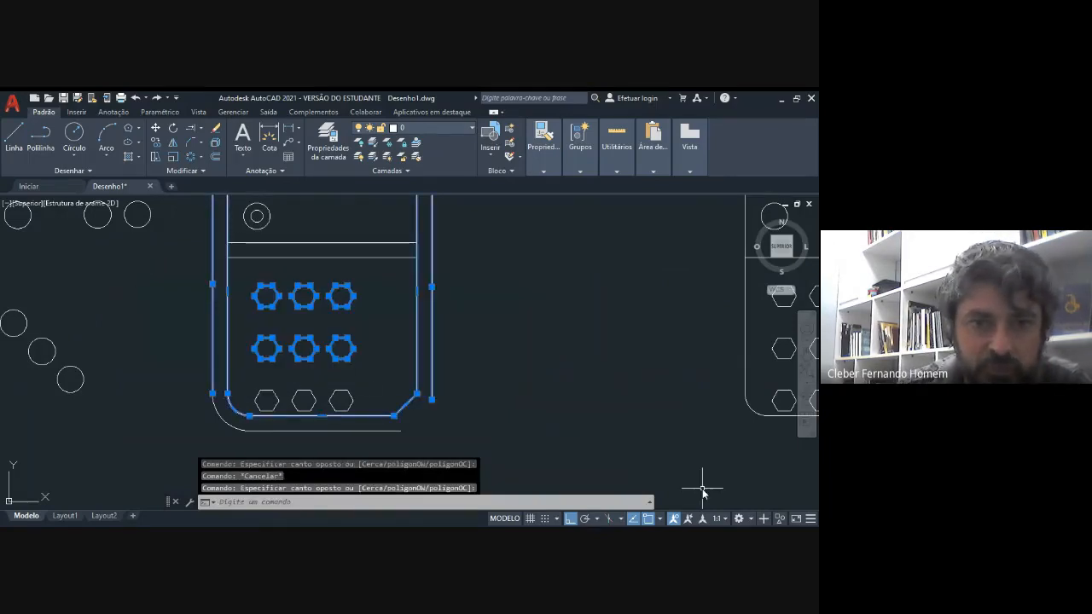
pyautogui.press('Escape')
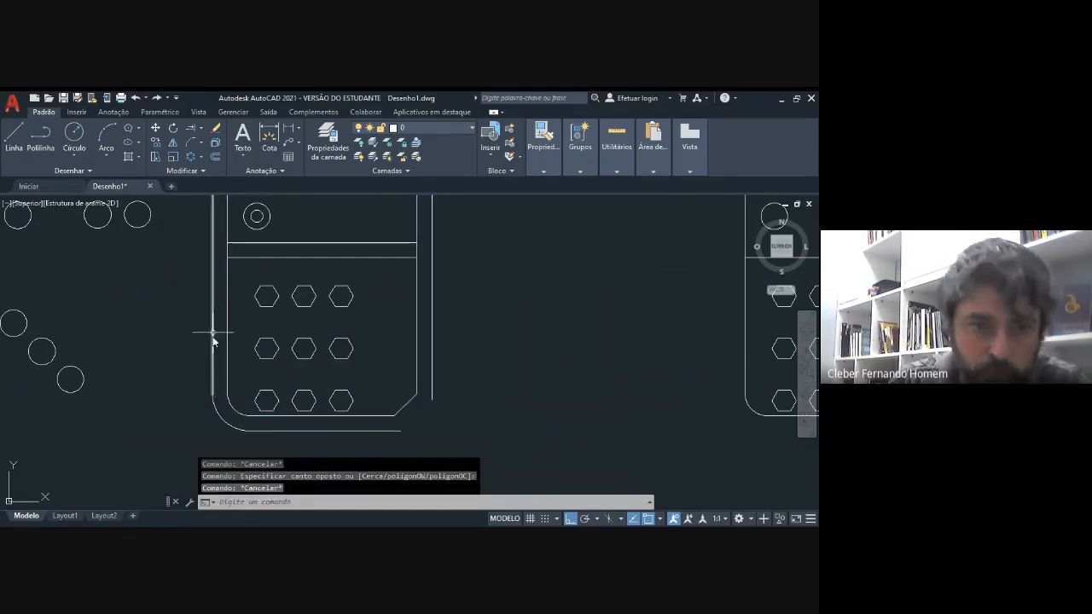
pyautogui.click(153, 269)
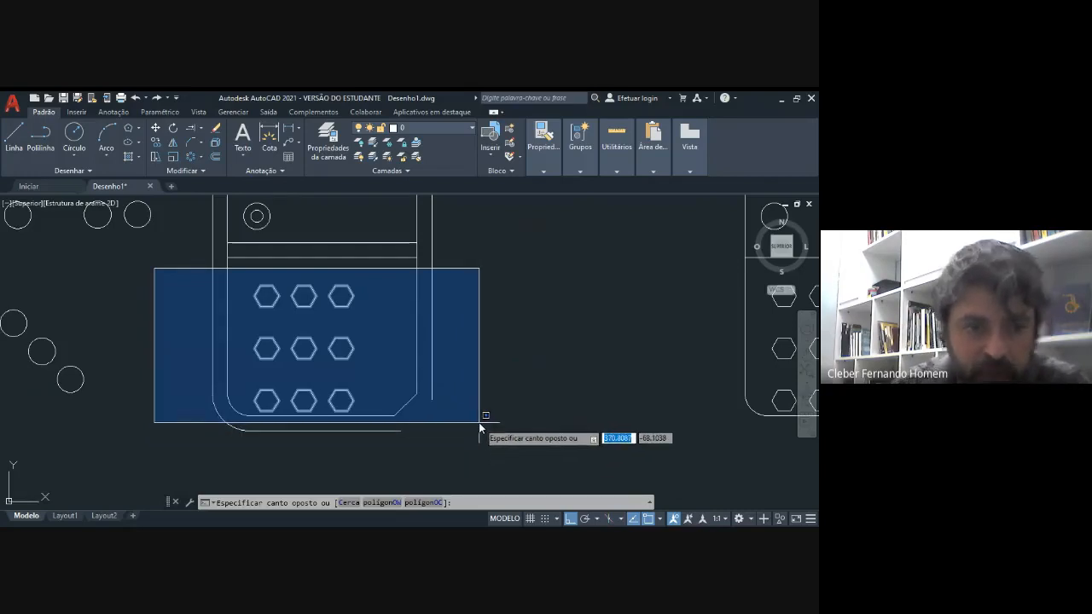
pyautogui.press('Escape')
pyautogui.write('undo')
pyautogui.press('Return')
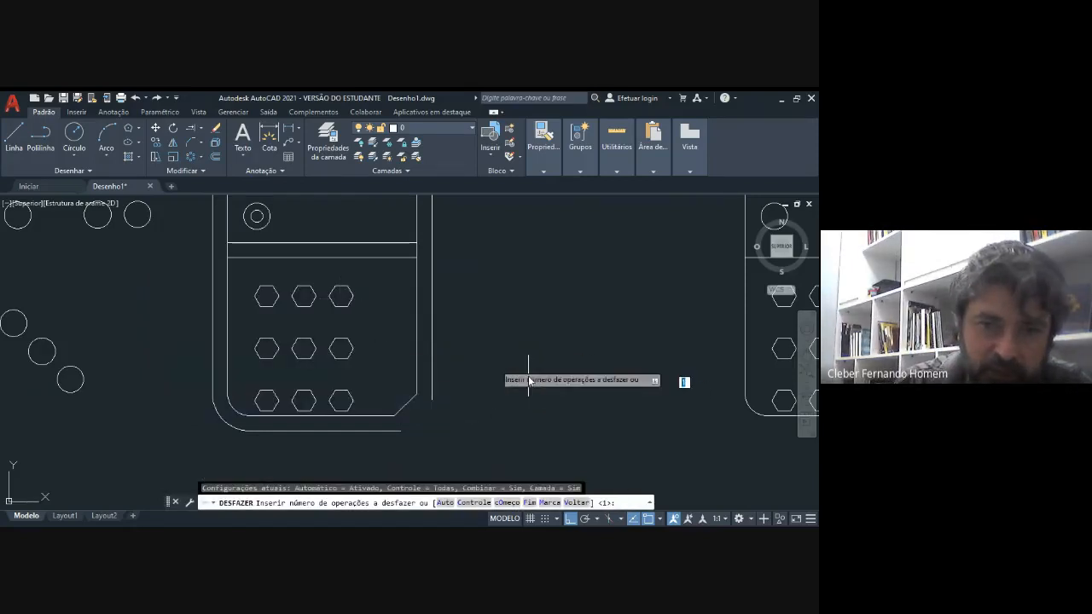
pyautogui.press('Escape')
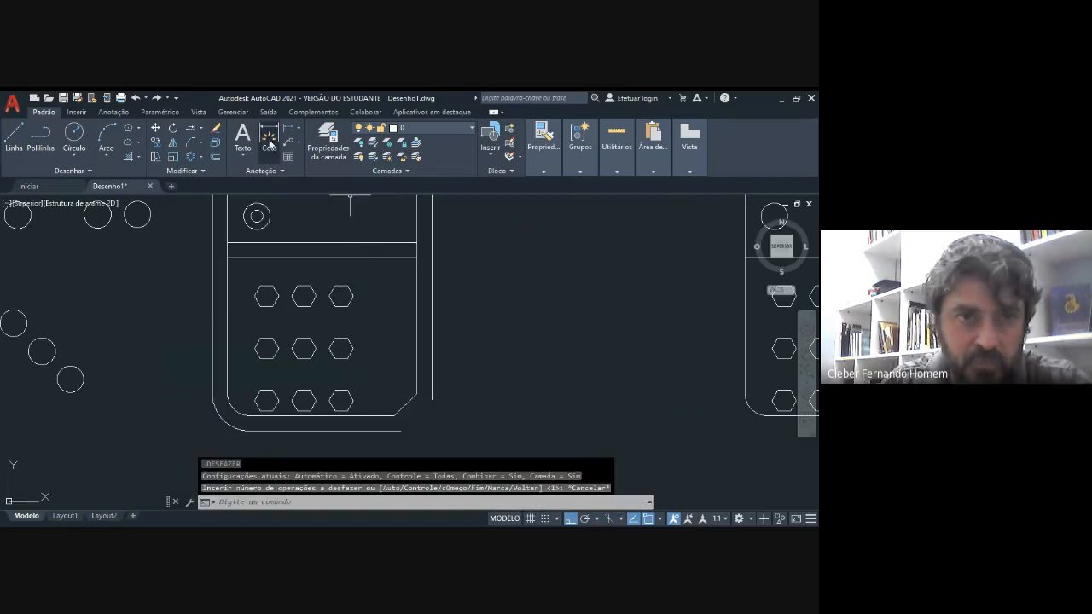
# Try picking hexagons for the Erase command with small selection windows around the upper rows, and cancel the command
pyautogui.click(215, 128)
pyautogui.click(500, 382)
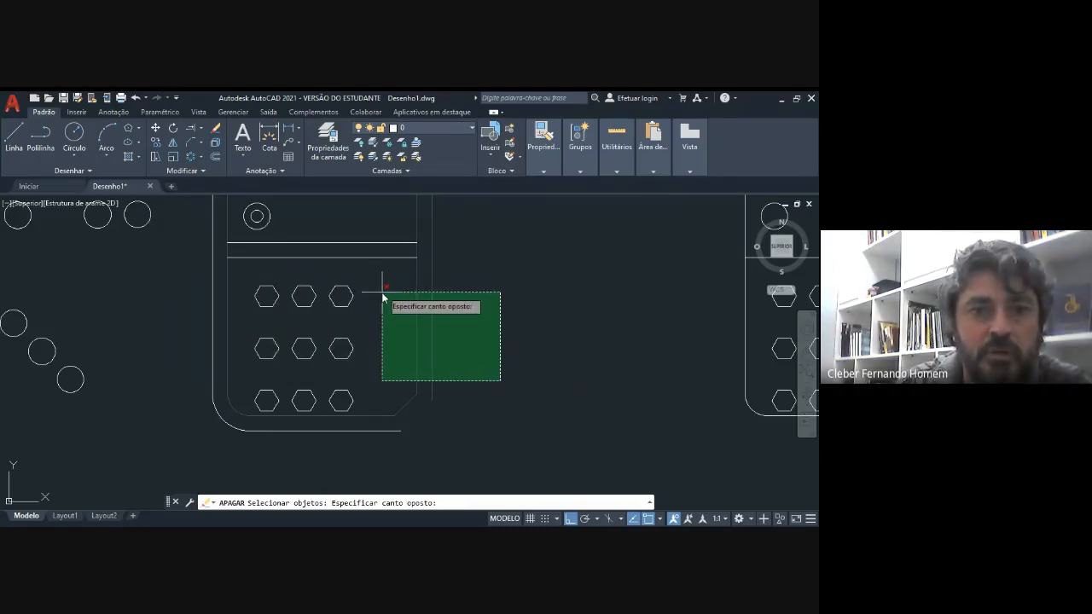
pyautogui.click(501, 298)
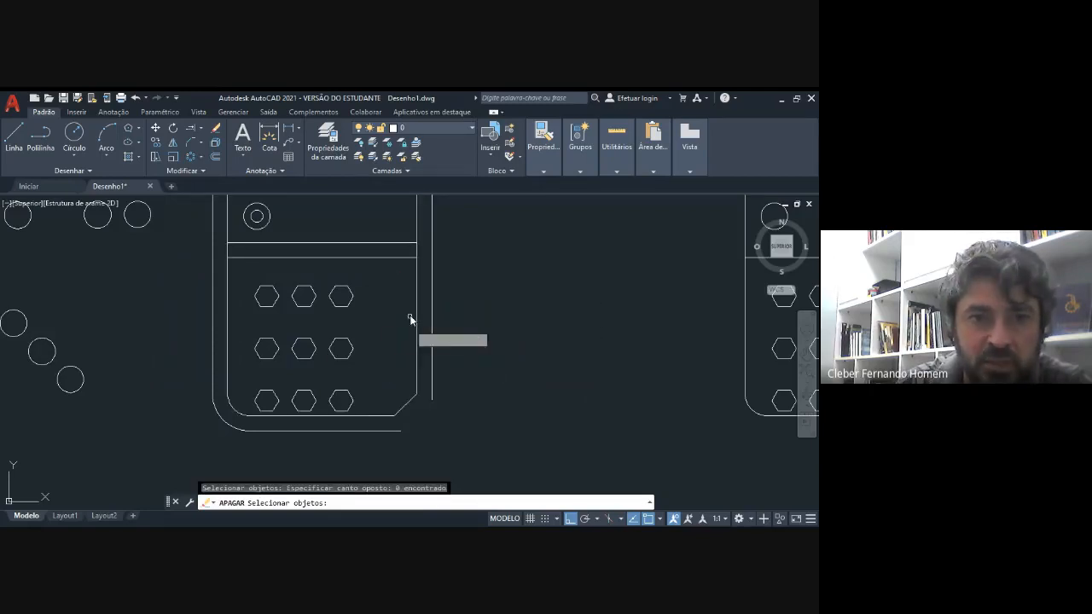
pyautogui.click(318, 268)
pyautogui.click(319, 270)
pyautogui.click(301, 265)
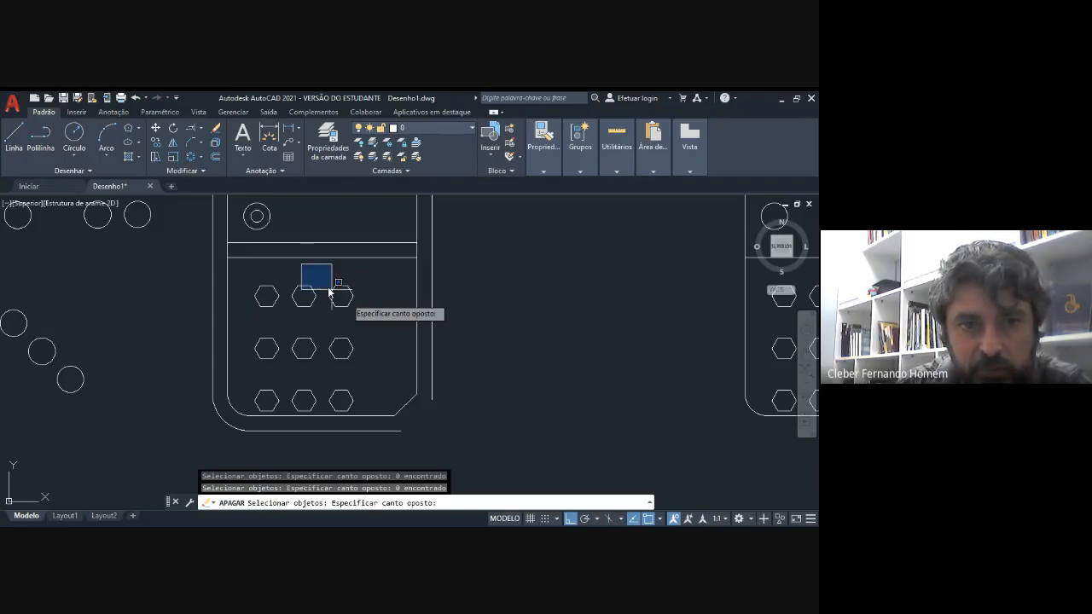
pyautogui.click(380, 348)
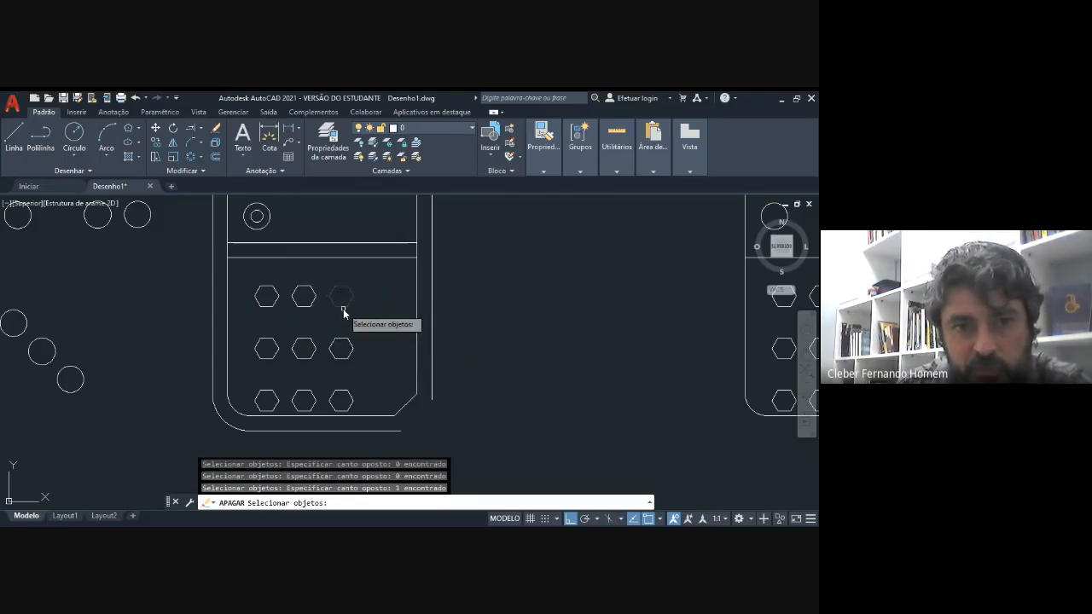
pyautogui.press('Escape')
# Restart Erase and try a crossing selection over the upper-row hexagons, and cancel it without erasing
pyautogui.press('Return')
pyautogui.click(379, 263)
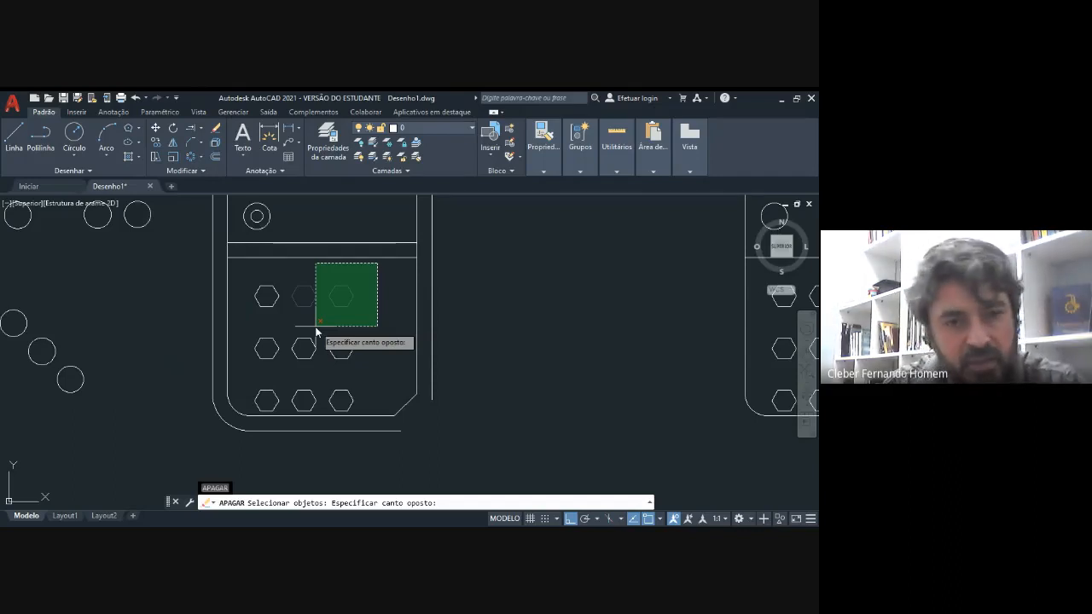
pyautogui.press('Escape')
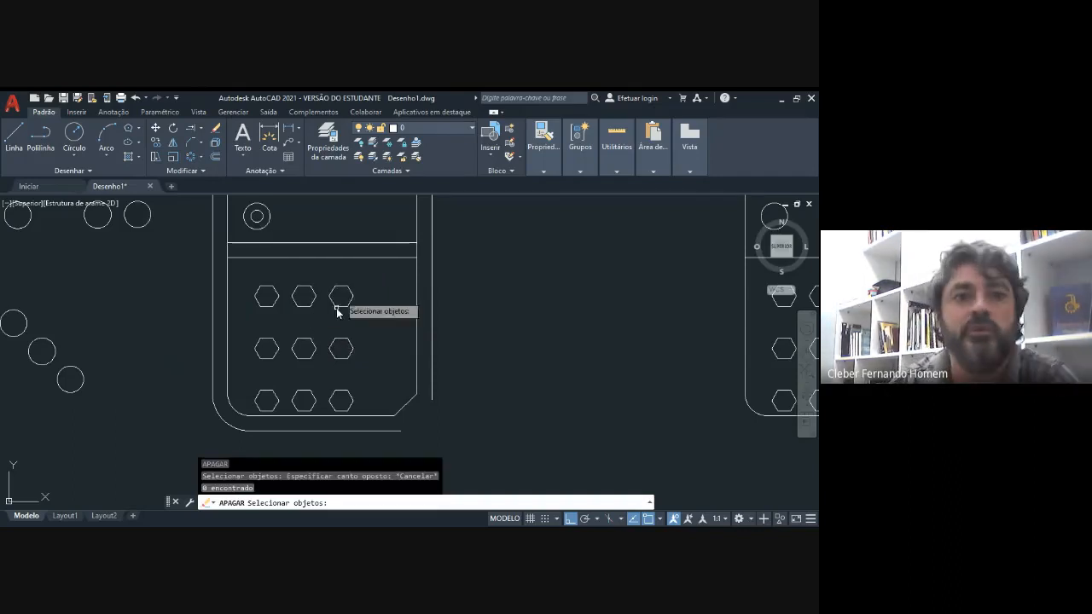
pyautogui.press('Escape')
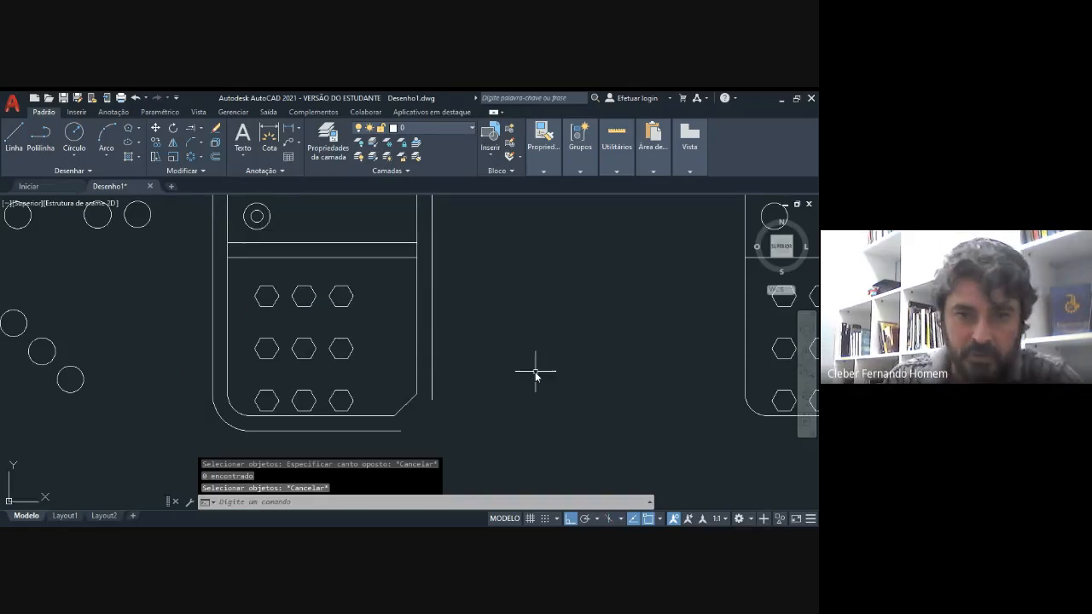
# Delete the row of plate copies standing apart from the original offset plate, including their circles and hexagons
pyautogui.scroll(-2, 538, 365)
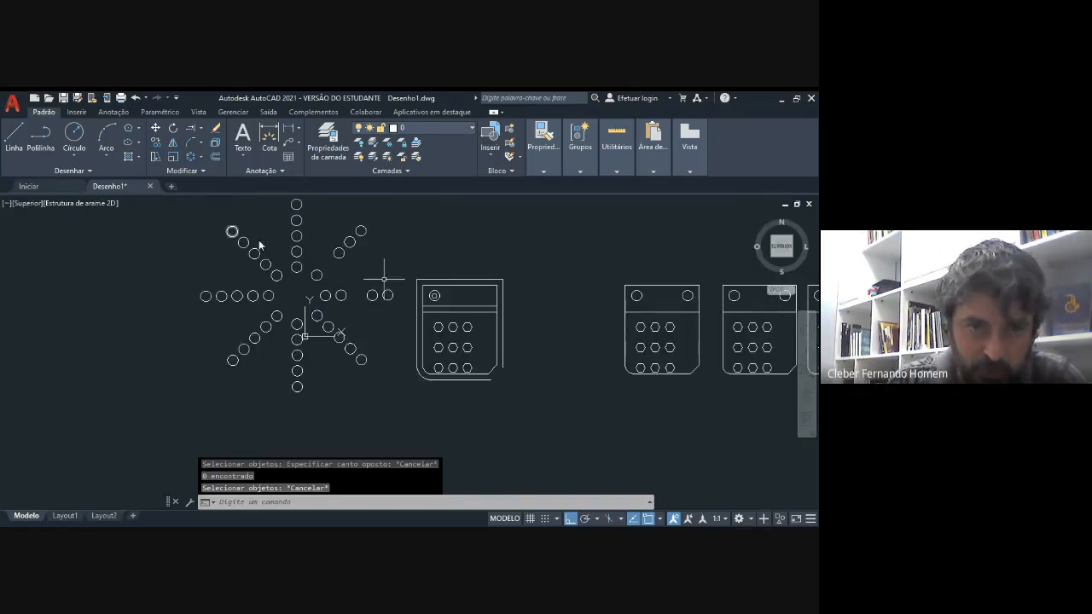
pyautogui.scroll(-2, 653, 407)
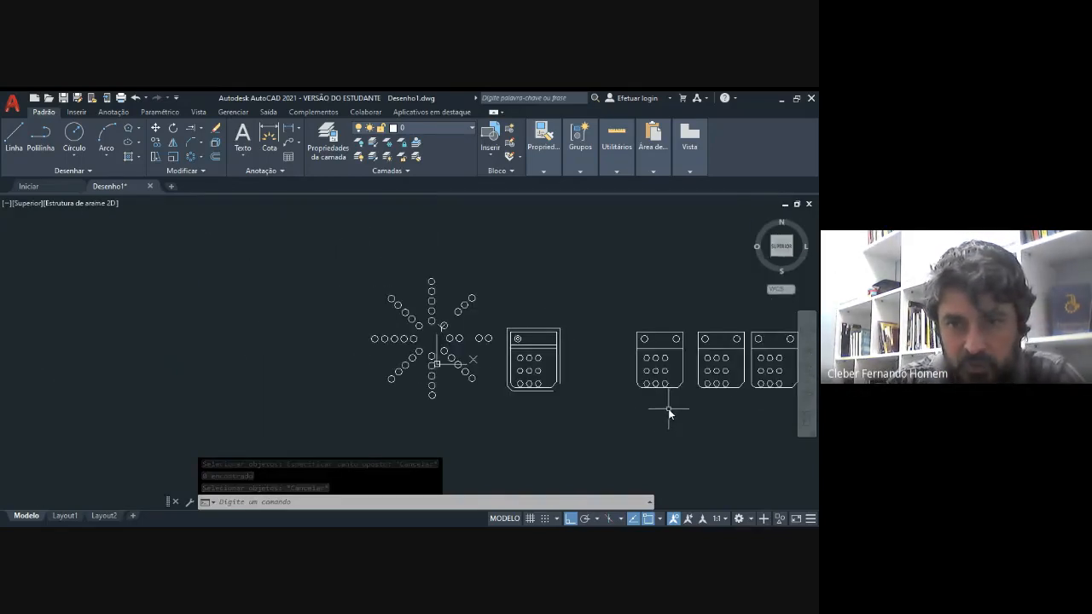
pyautogui.scroll(2, 668, 409)
pyautogui.moveTo(668, 409); pyautogui.dragTo(336, 383, button='middle')
pyautogui.click(647, 409)
pyautogui.click(169, 223)
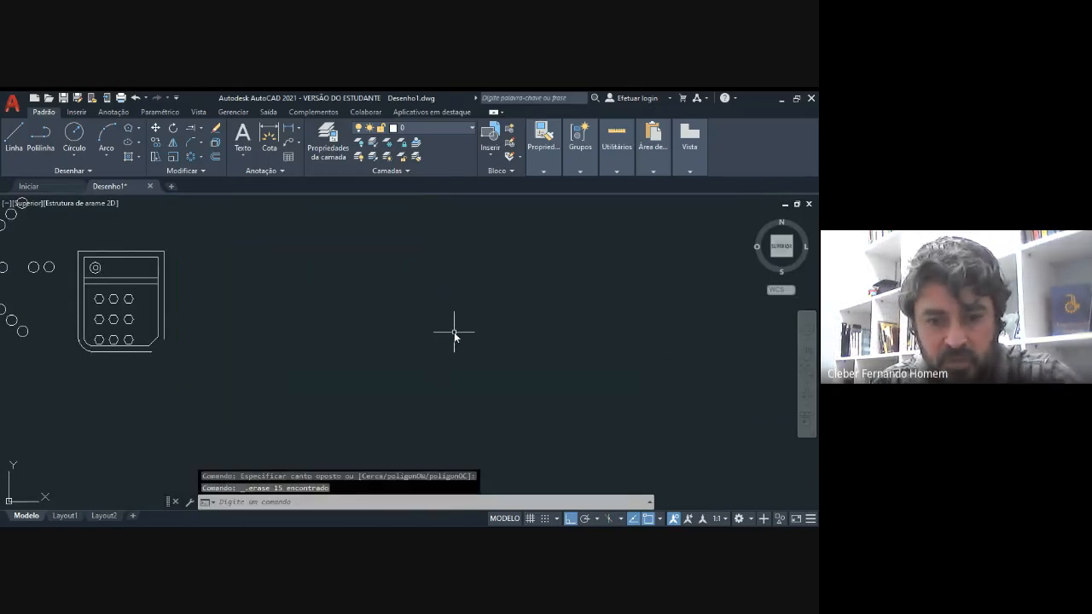
# Draw a long vertical line in the cleared area, well away from the remaining plate
pyautogui.write('l')
pyautogui.press('Return')
pyautogui.click(516, 224)
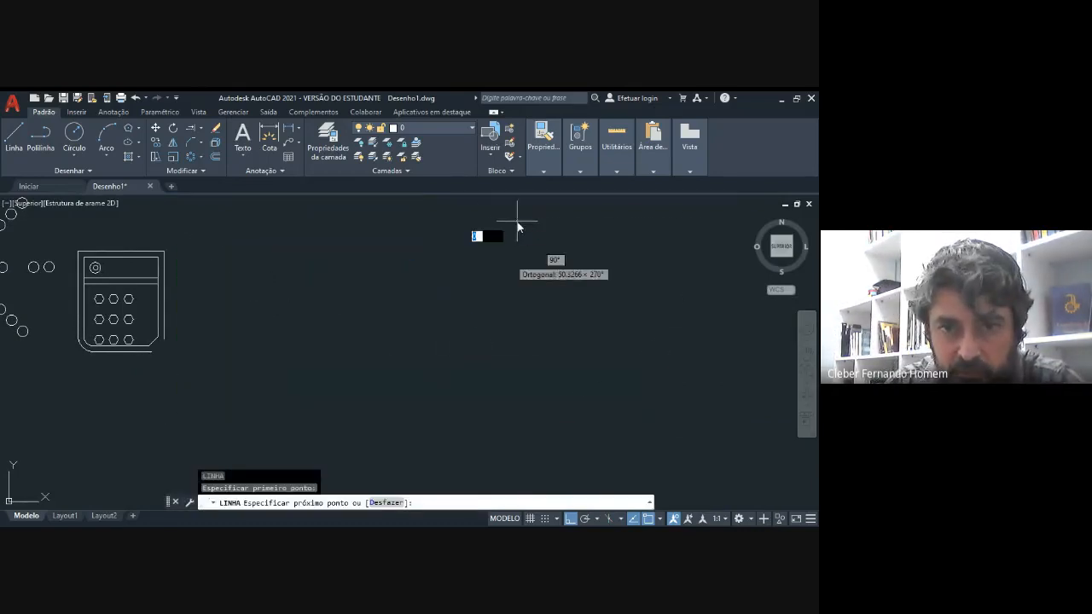
pyautogui.click(510, 422)
pyautogui.press('Escape')
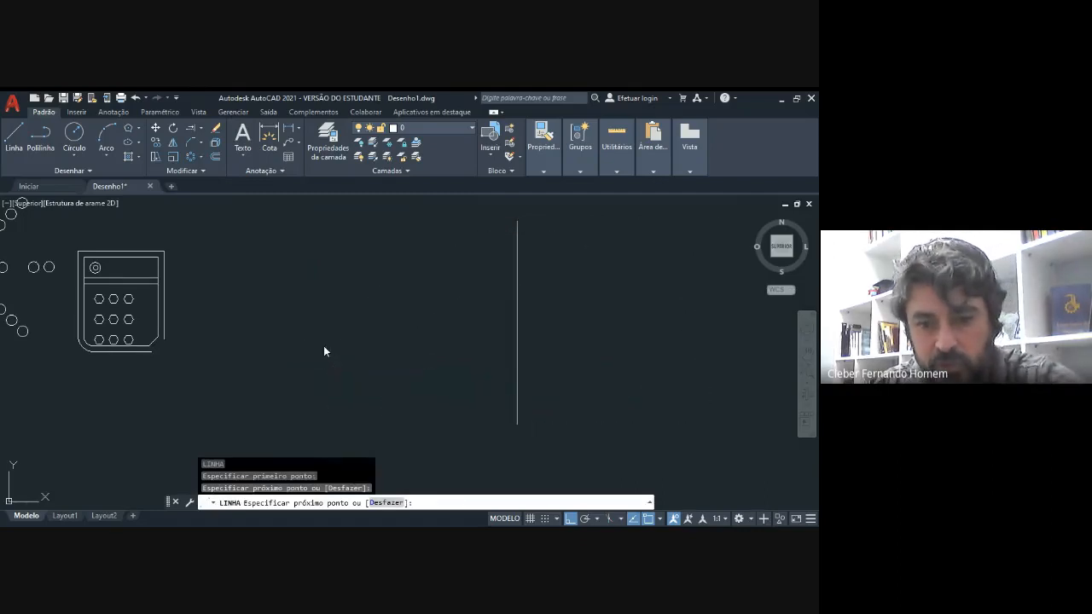
# Draw two separate horizontal lines, one above the other, between the plate and the vertical line, ending short of it
pyautogui.press('Return')
pyautogui.click(269, 265)
pyautogui.click(396, 271)
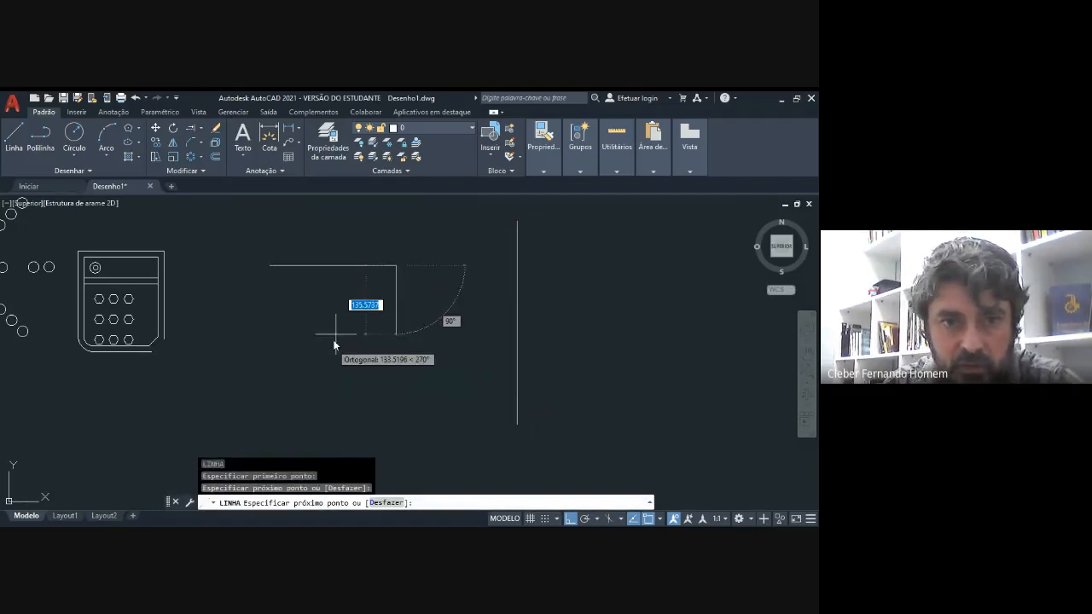
pyautogui.press('Escape')
pyautogui.press('Return')
pyautogui.click(255, 333)
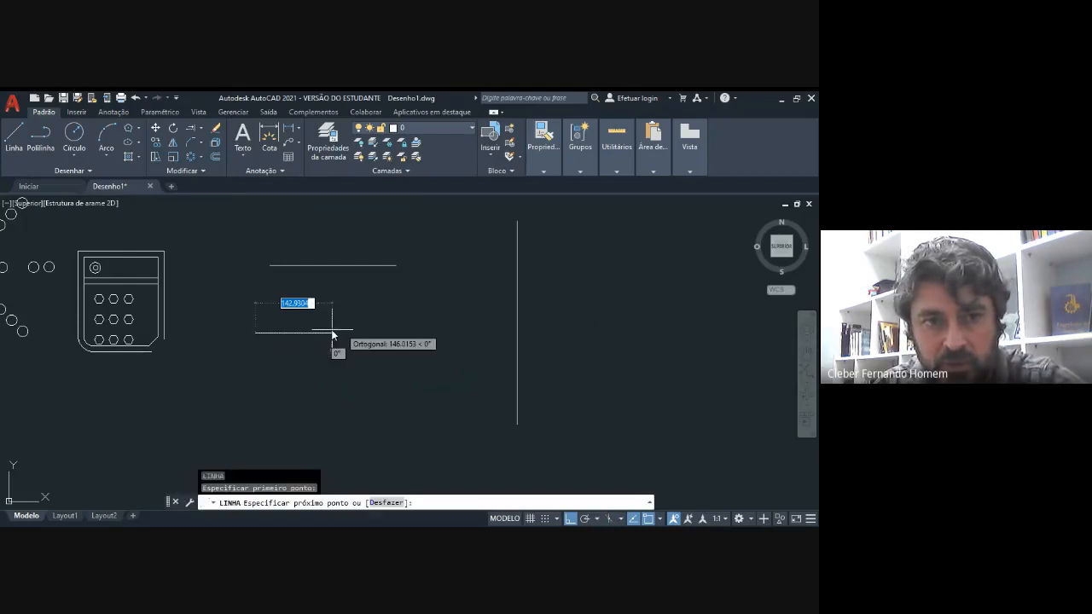
pyautogui.click(346, 333)
pyautogui.press('Return')
# Draw two more horizontal lines ending short of the vertical line, one below the existing pair and one between them
pyautogui.click(298, 372)
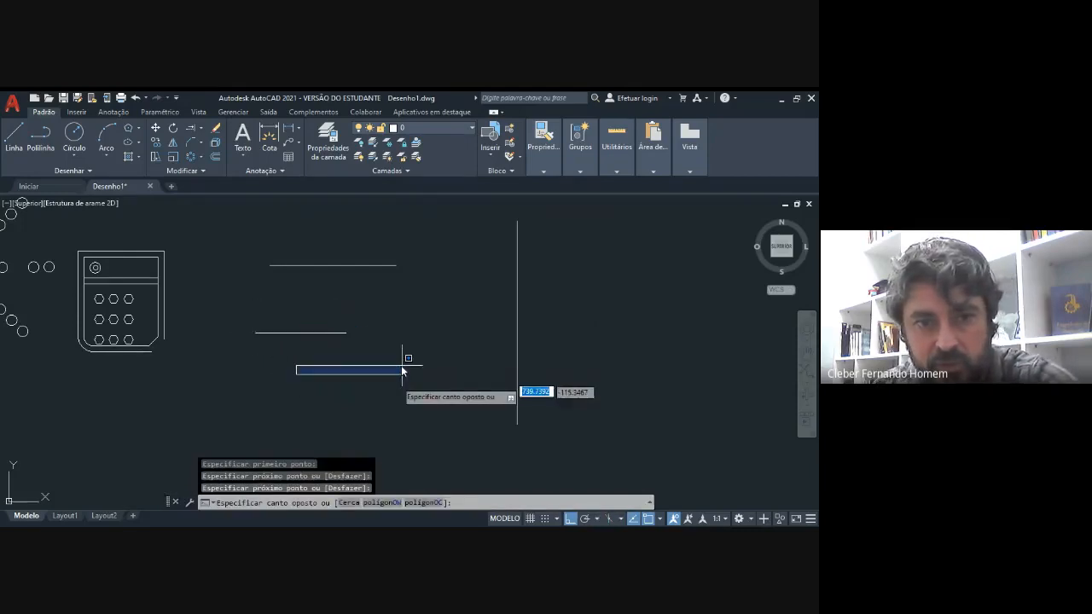
pyautogui.press('Escape')
pyautogui.press('Return')
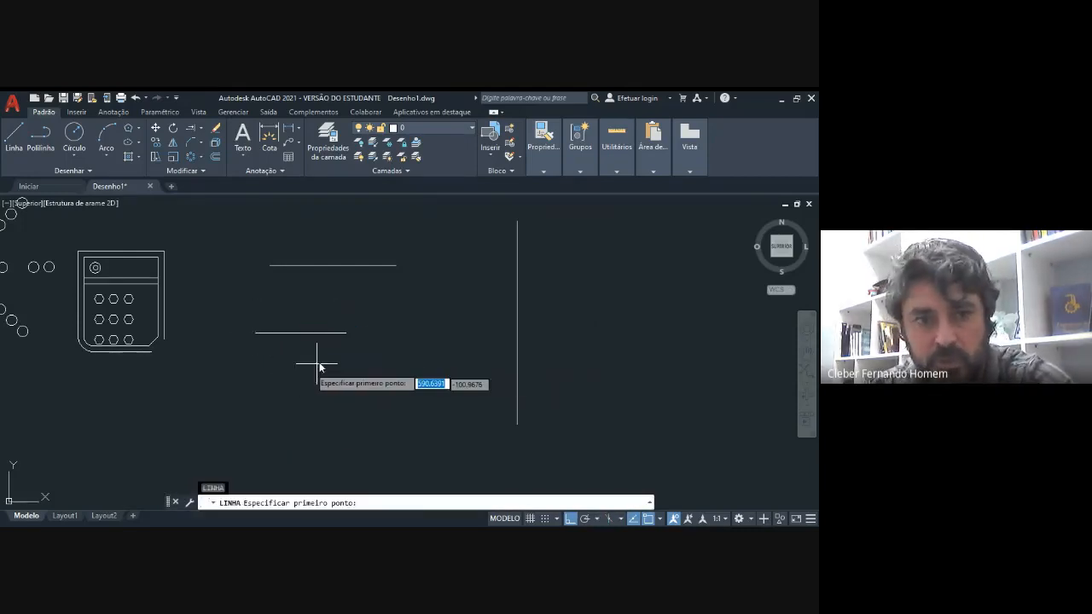
pyautogui.click(305, 370)
pyautogui.click(376, 370)
pyautogui.press('Return')
pyautogui.press('Return')
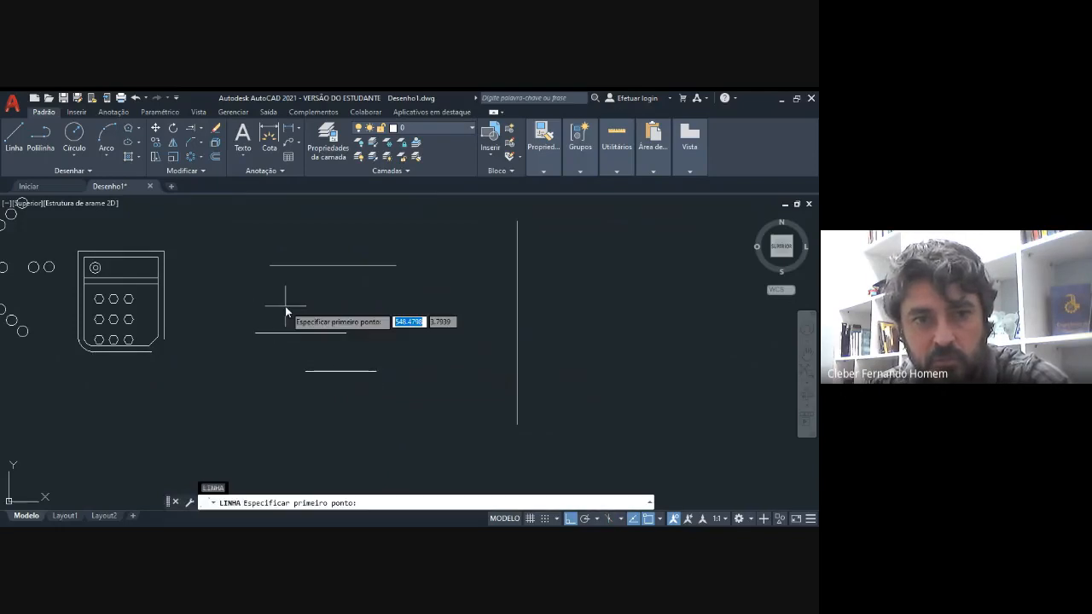
pyautogui.click(285, 305)
pyautogui.click(373, 305)
pyautogui.press('Return')
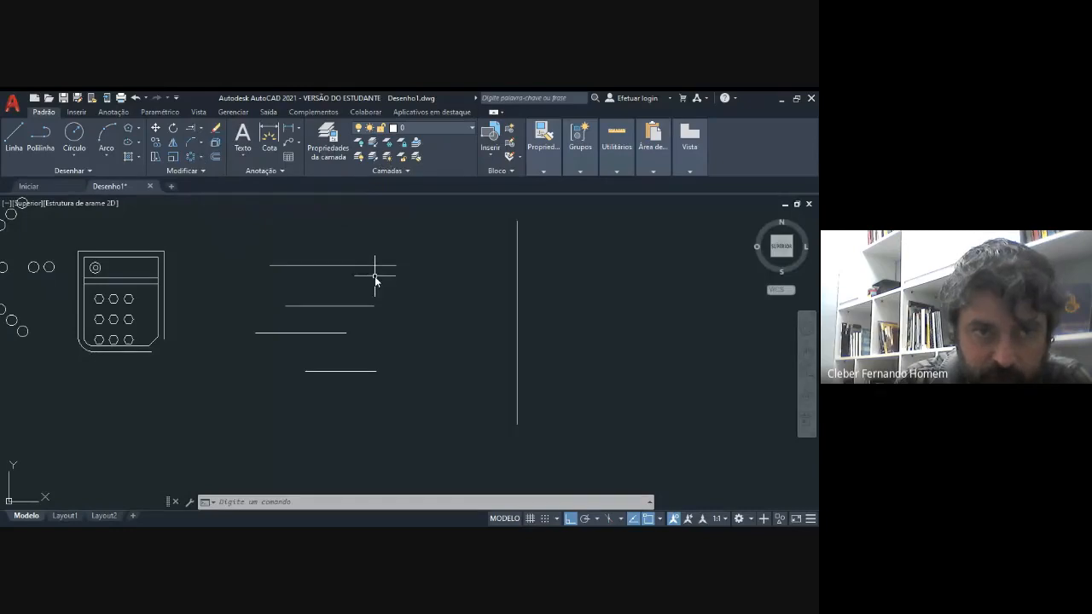
# Extend the uppermost horizontal line to the vertical line, using the vertical line as the boundary edge
pyautogui.click(192, 131)
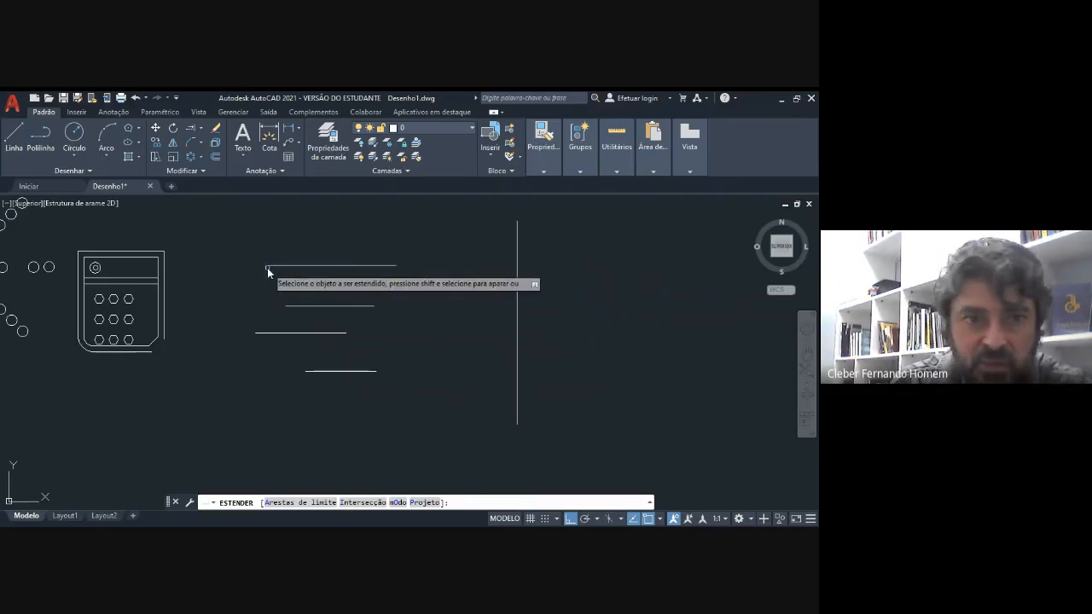
pyautogui.press('Escape')
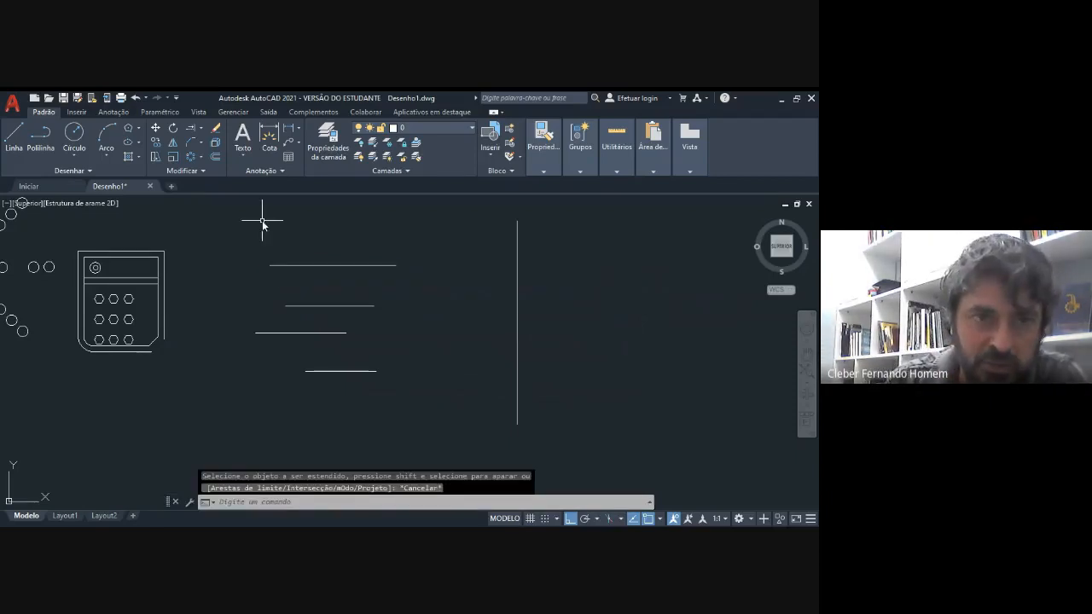
pyautogui.press('Return')
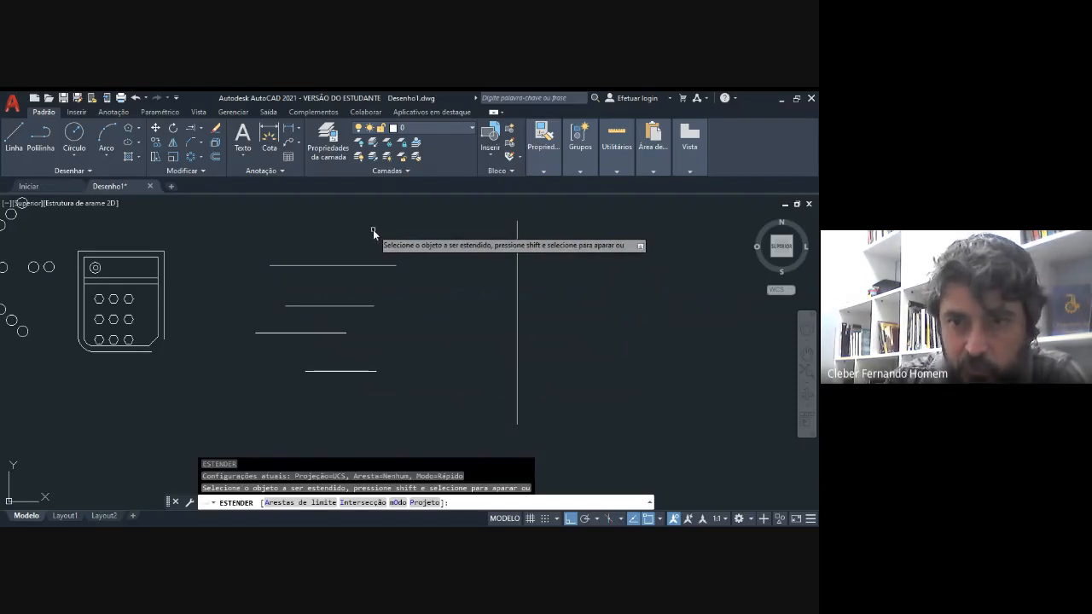
pyautogui.press('Down')
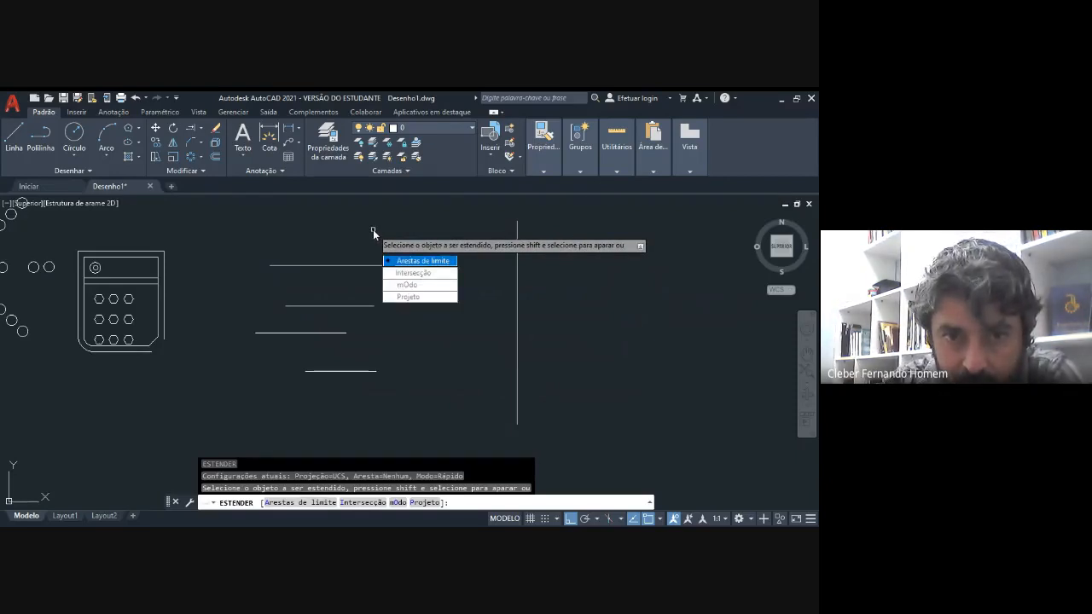
pyautogui.press('Down')
pyautogui.press('Down')
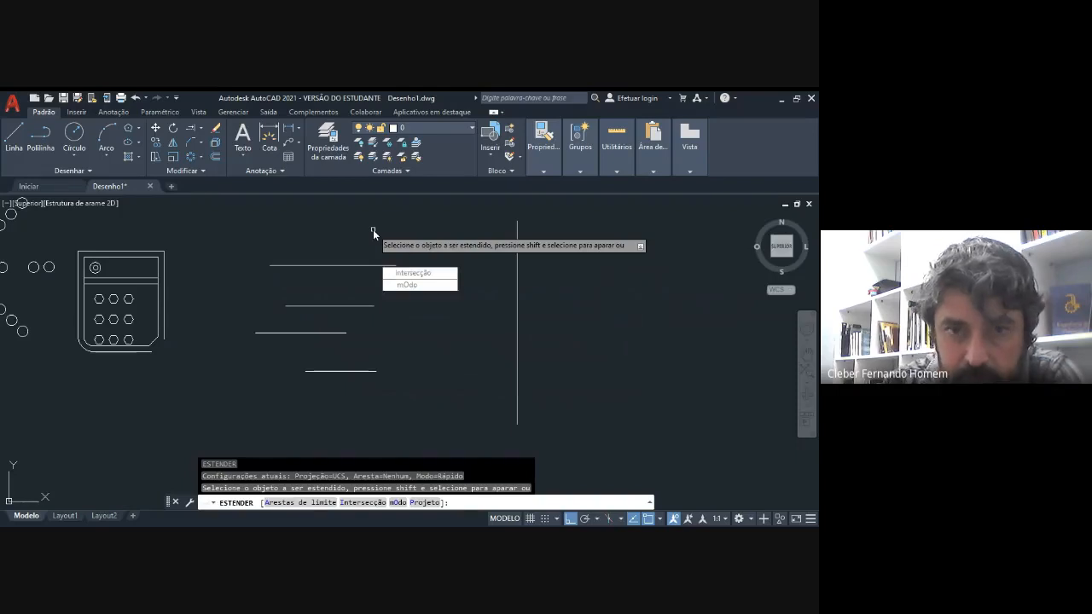
pyautogui.press('Return')
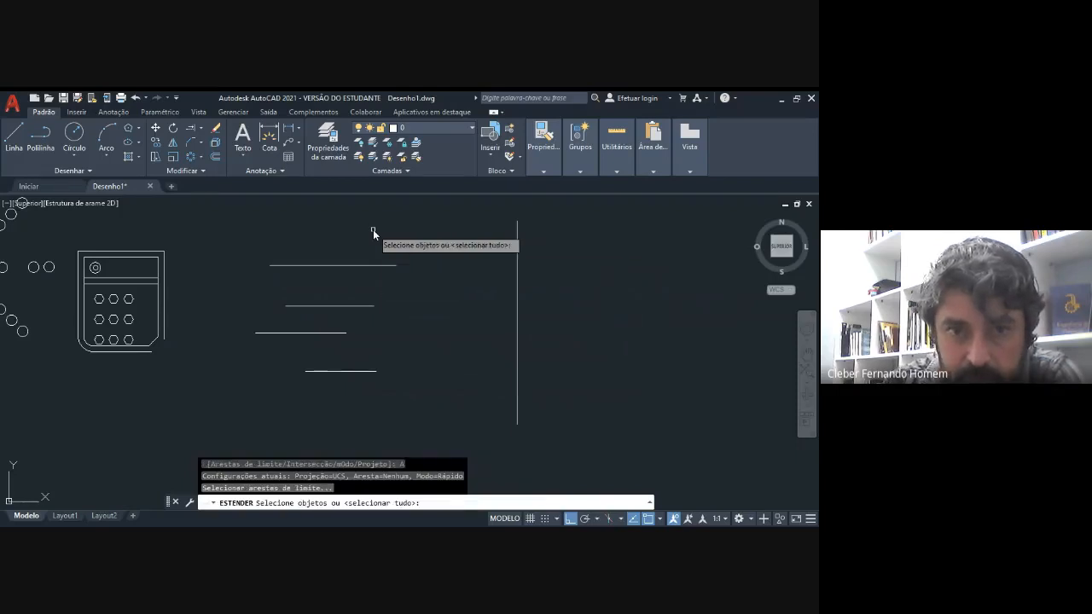
pyautogui.click(516, 267)
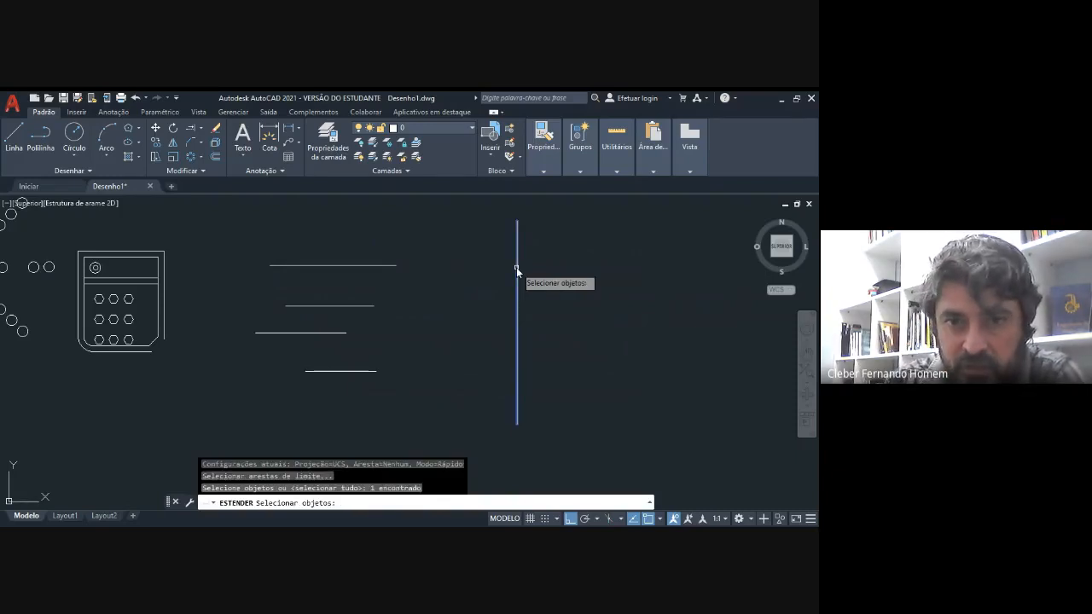
pyautogui.press('Return')
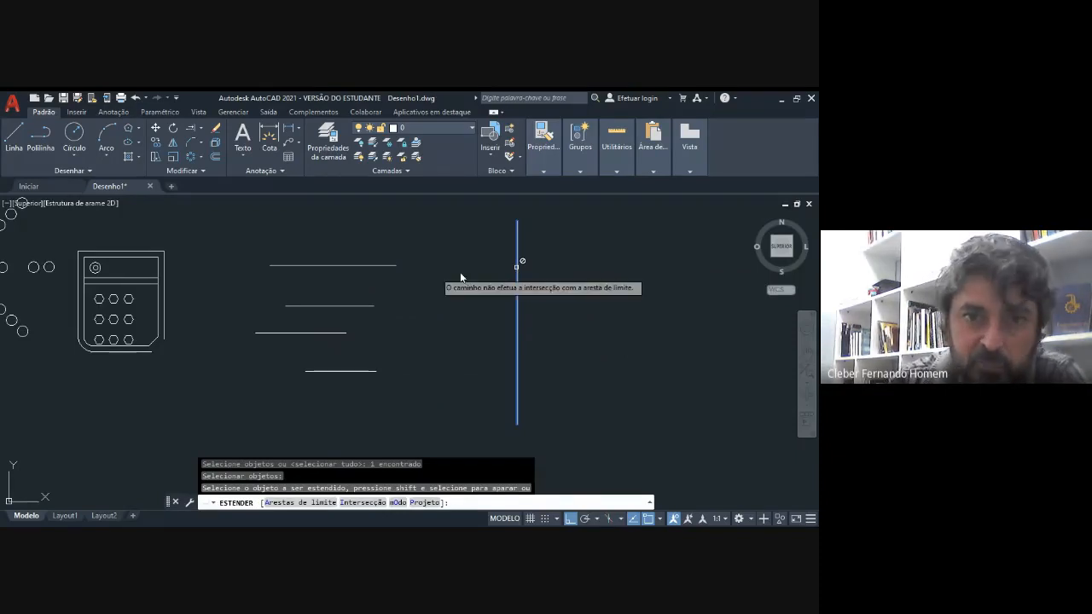
pyautogui.click(394, 266)
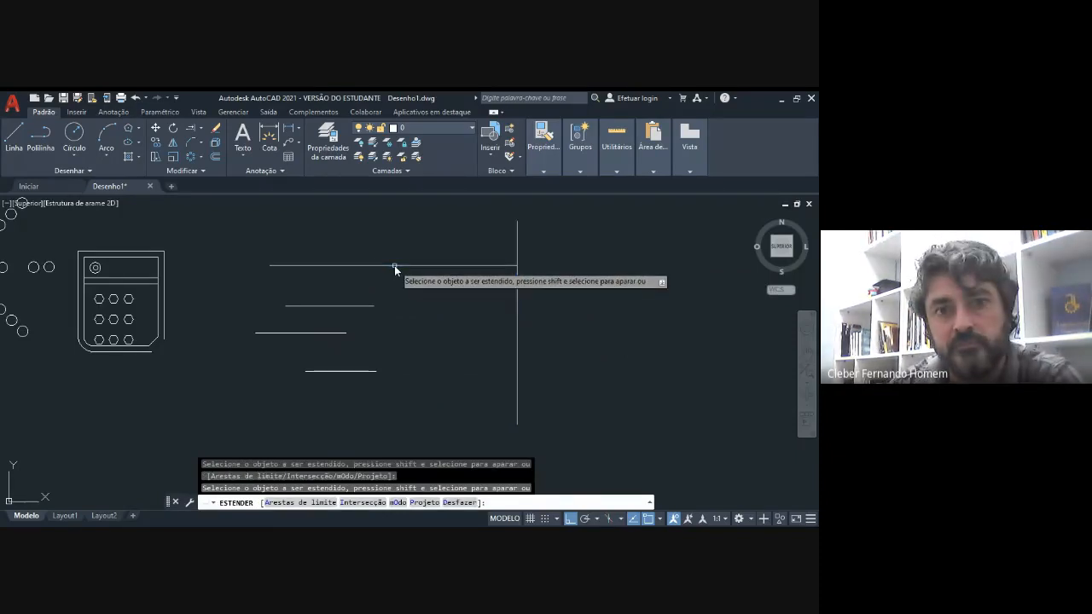
pyautogui.press('Return')
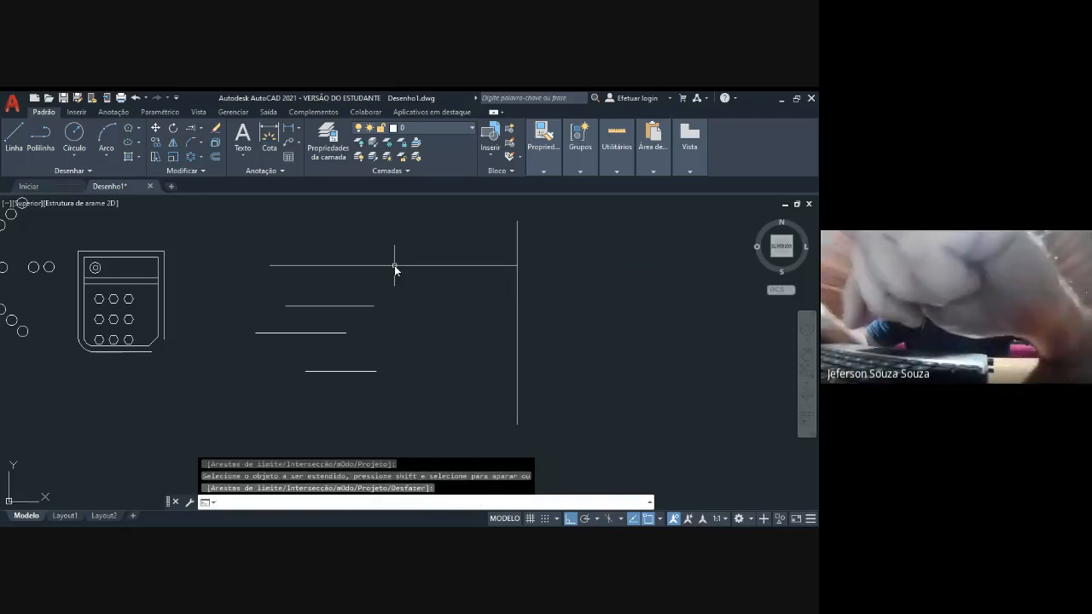
pyautogui.press('Return')
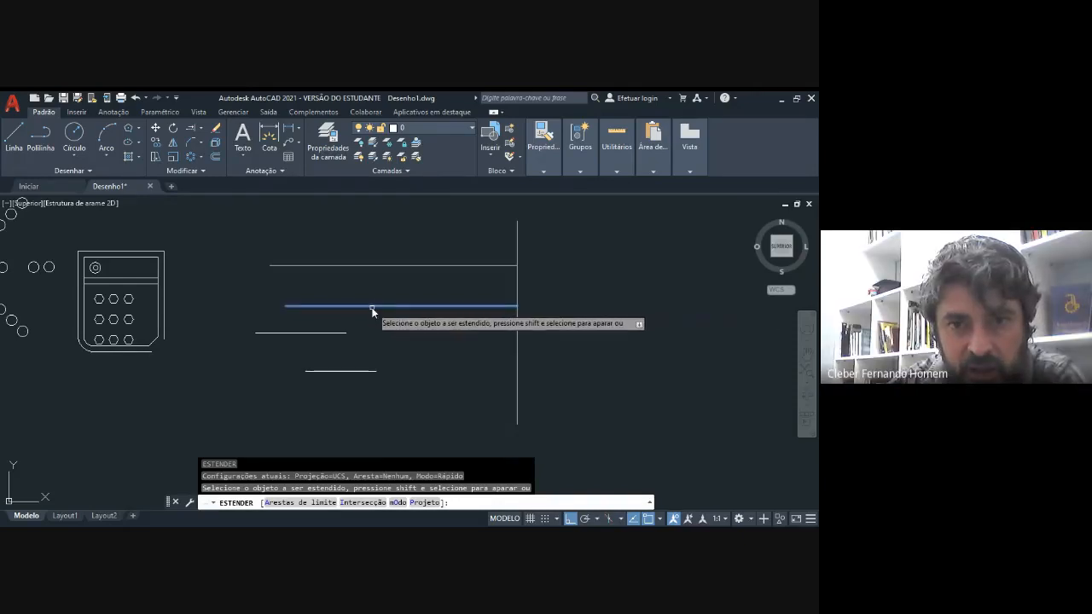
pyautogui.press('Escape')
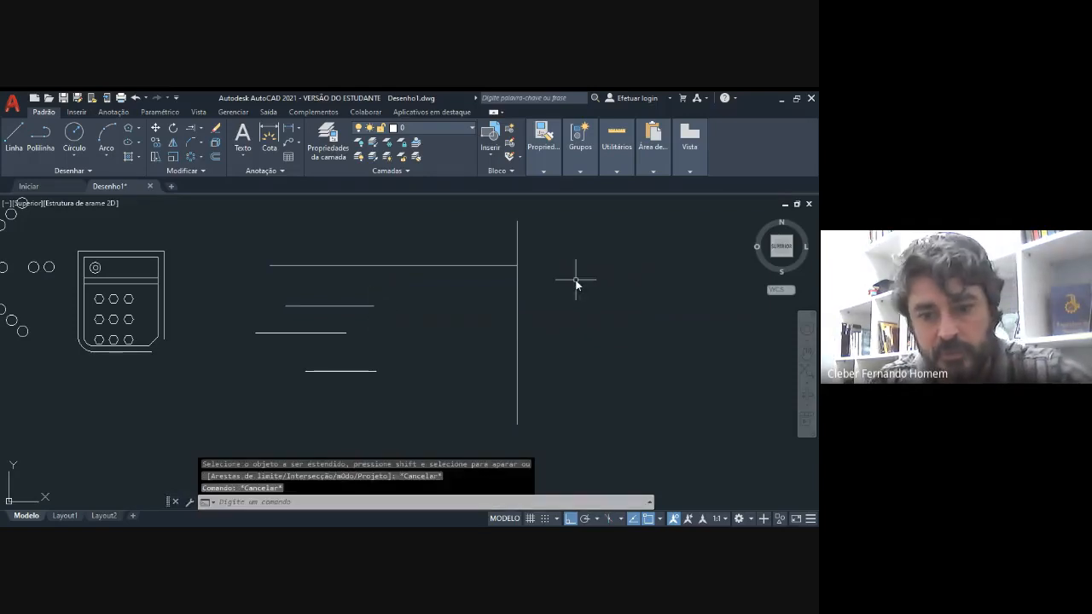
# Draw a second long vertical line beyond the first one, on the side away from the horizontal lines
pyautogui.write('l')
pyautogui.press('Return')
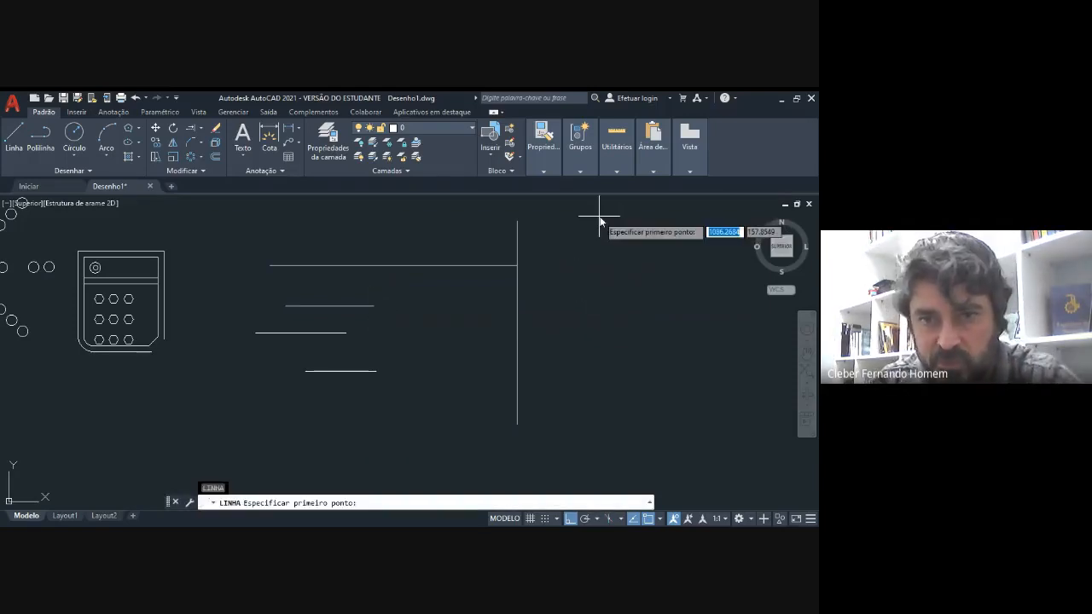
pyautogui.click(598, 216)
pyautogui.click(594, 406)
pyautogui.press('Escape')
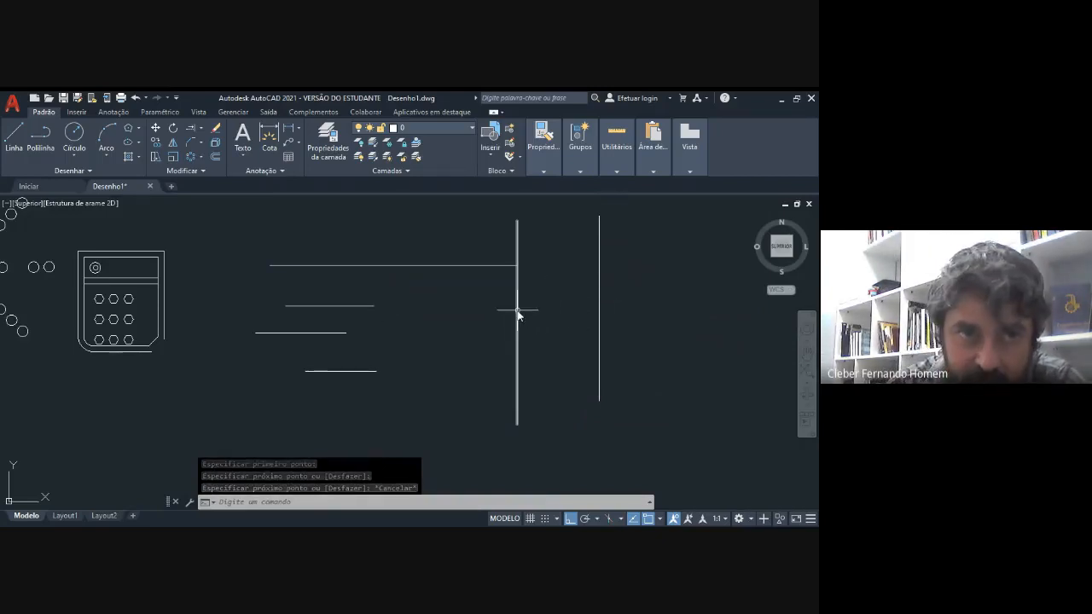
# Extend the second horizontal line to the near vertical line and on to the far one, without choosing boundary edges
pyautogui.click(190, 132)
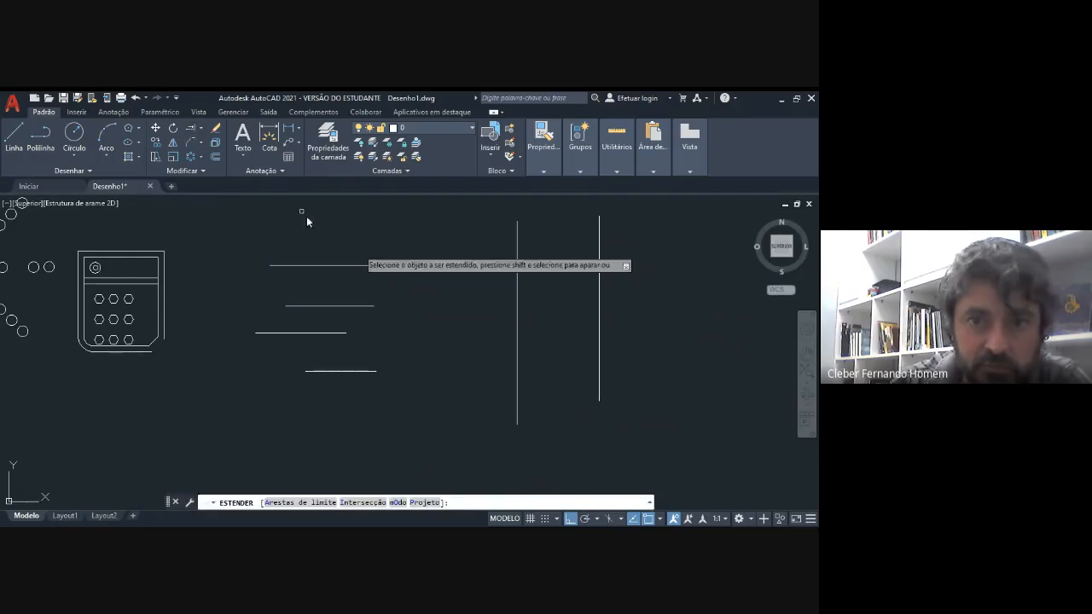
pyautogui.click(371, 305)
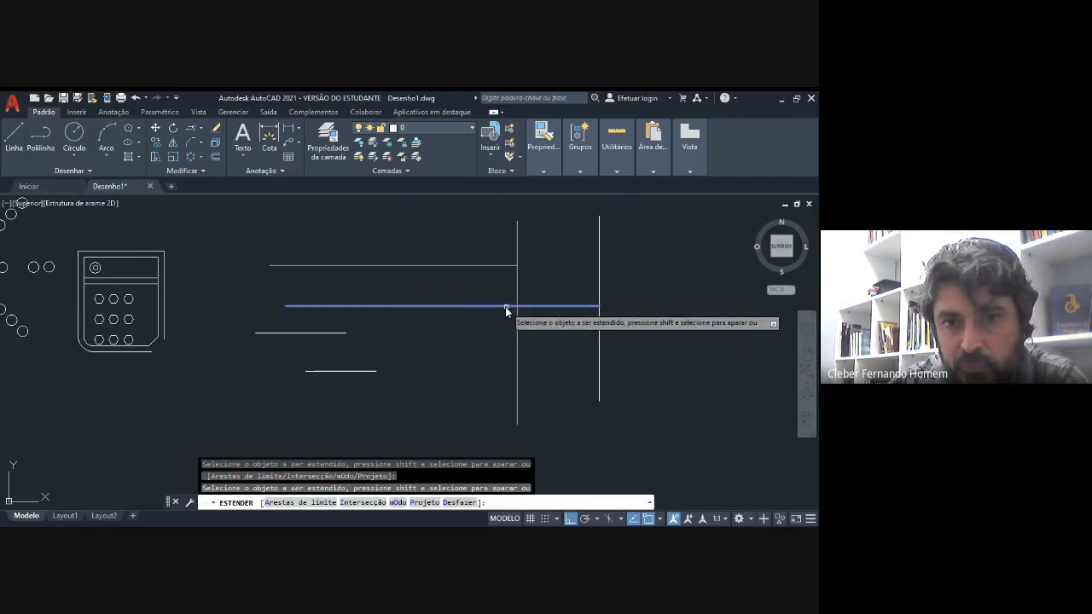
pyautogui.click(506, 306)
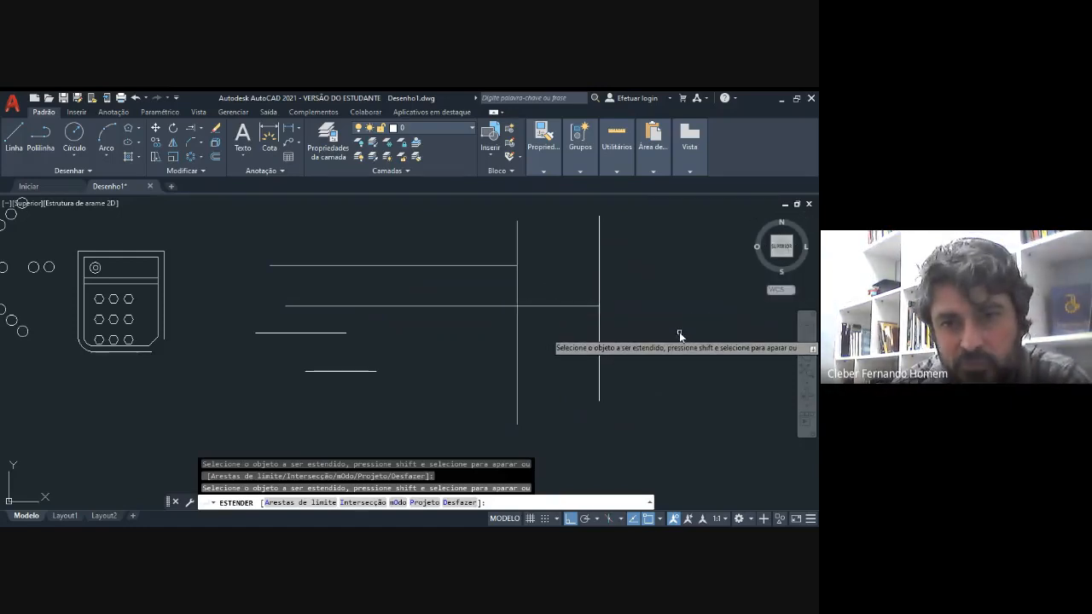
pyautogui.press('Escape')
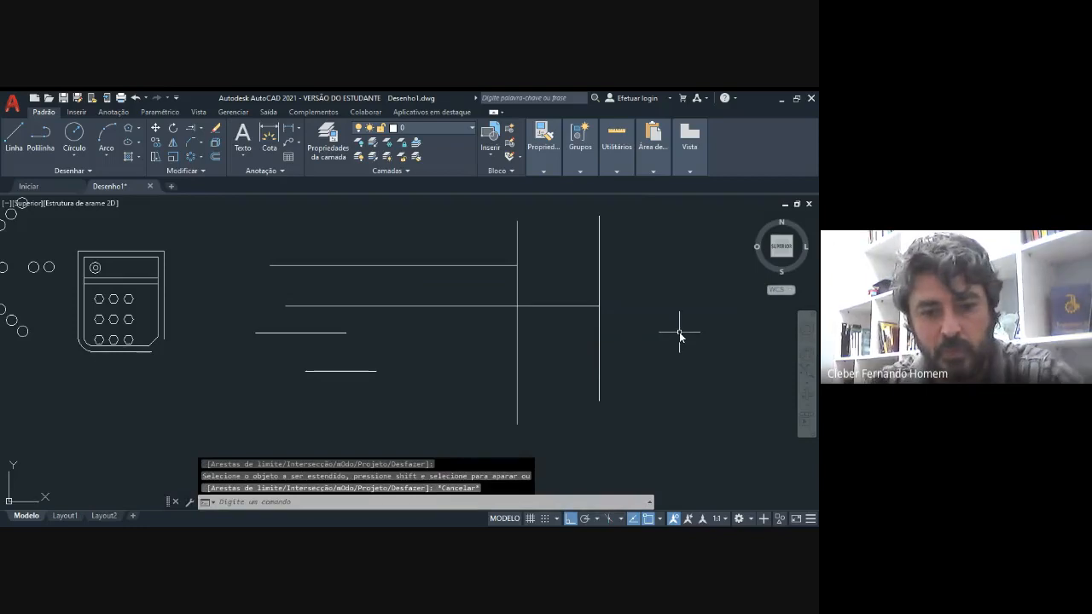
# Undo the extension of the second horizontal line
pyautogui.write('u')
pyautogui.press('Return')
pyautogui.write('u')
pyautogui.press('Return')
pyautogui.press('Escape')
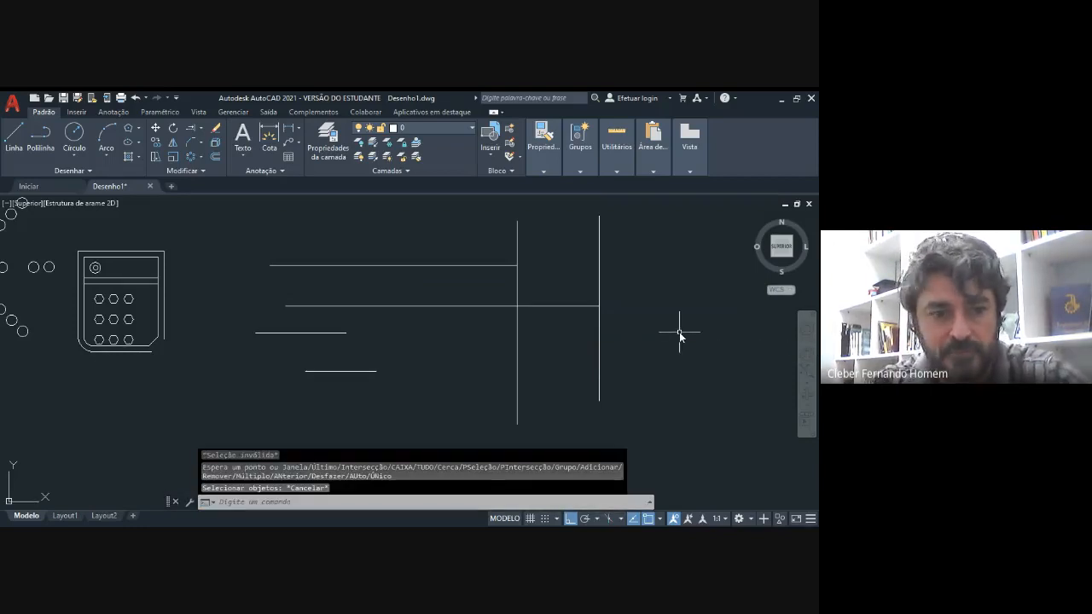
pyautogui.press('Escape')
pyautogui.write('u')
pyautogui.press('Return')
pyautogui.press('Escape')
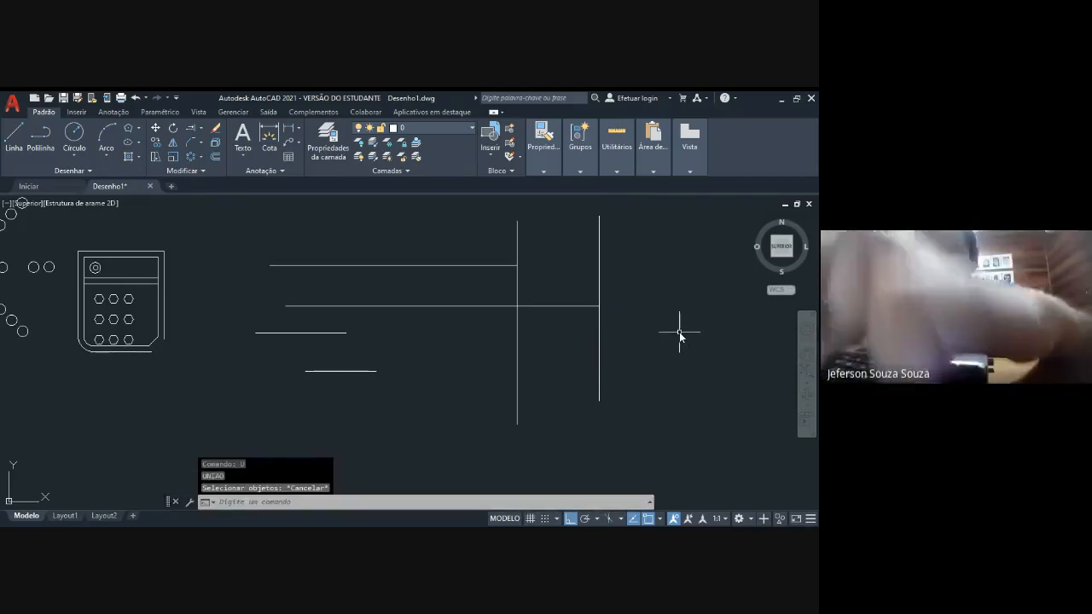
pyautogui.write('o')
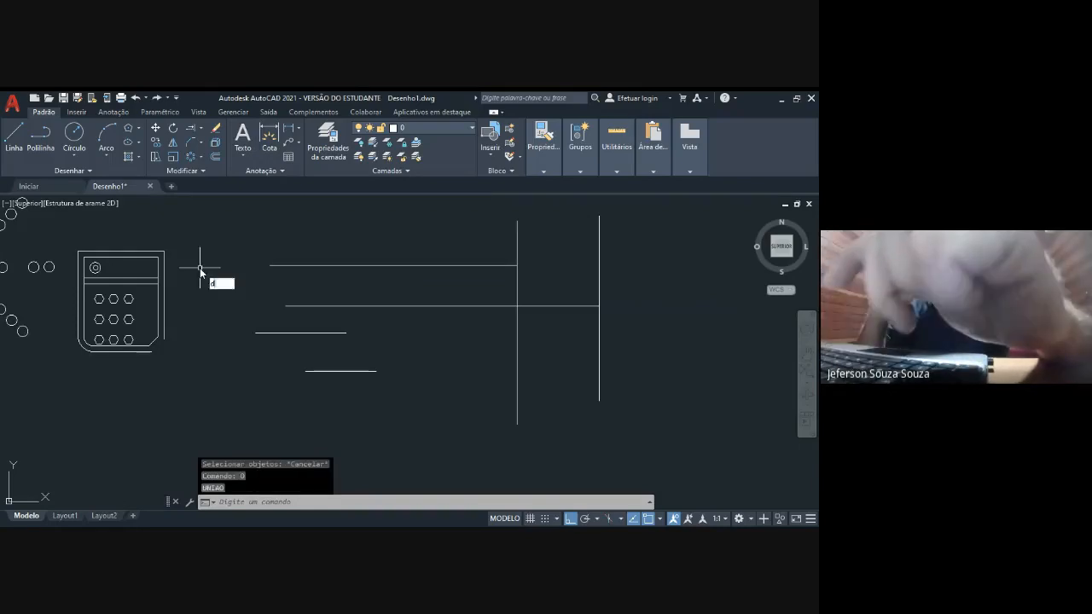
pyautogui.press('Return')
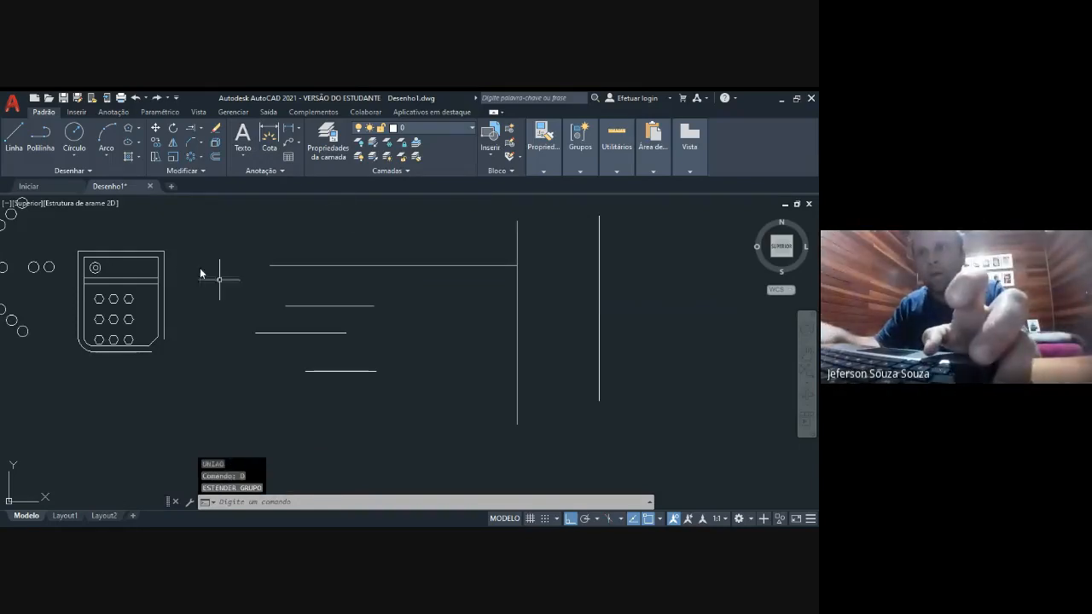
# Extend the three lower horizontal lines straight to the far vertical line, with that line and the second horizontal line as boundary edges
pyautogui.click(193, 129)
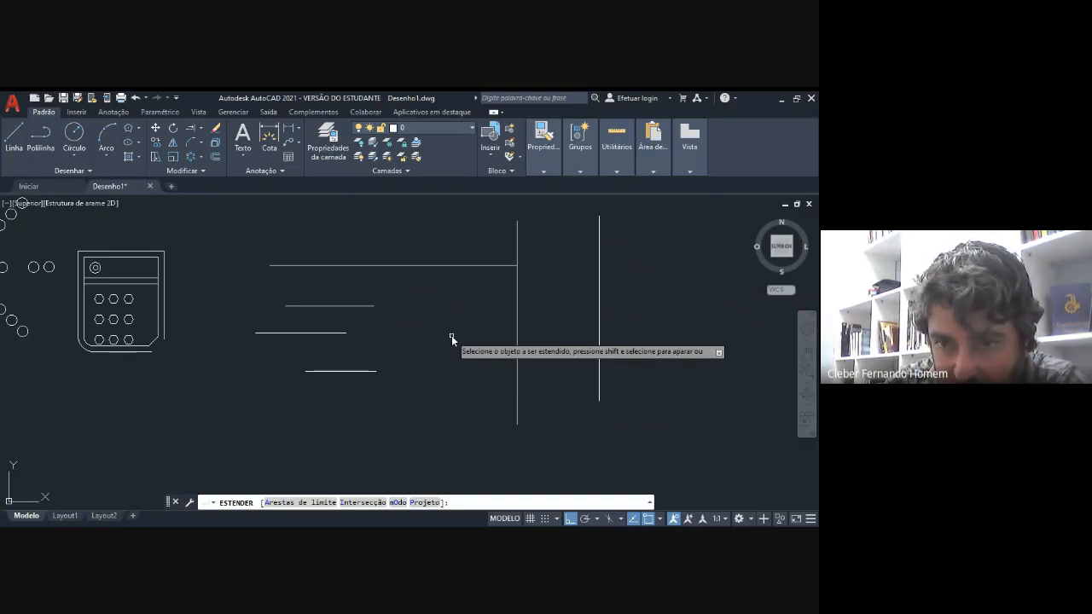
pyautogui.press('Down')
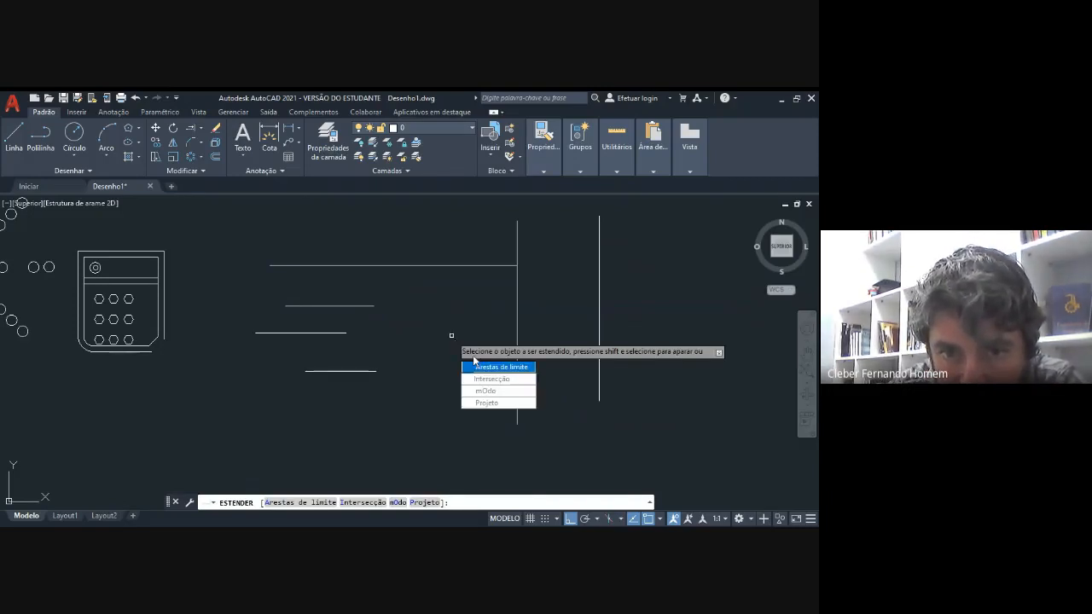
pyautogui.click(473, 359)
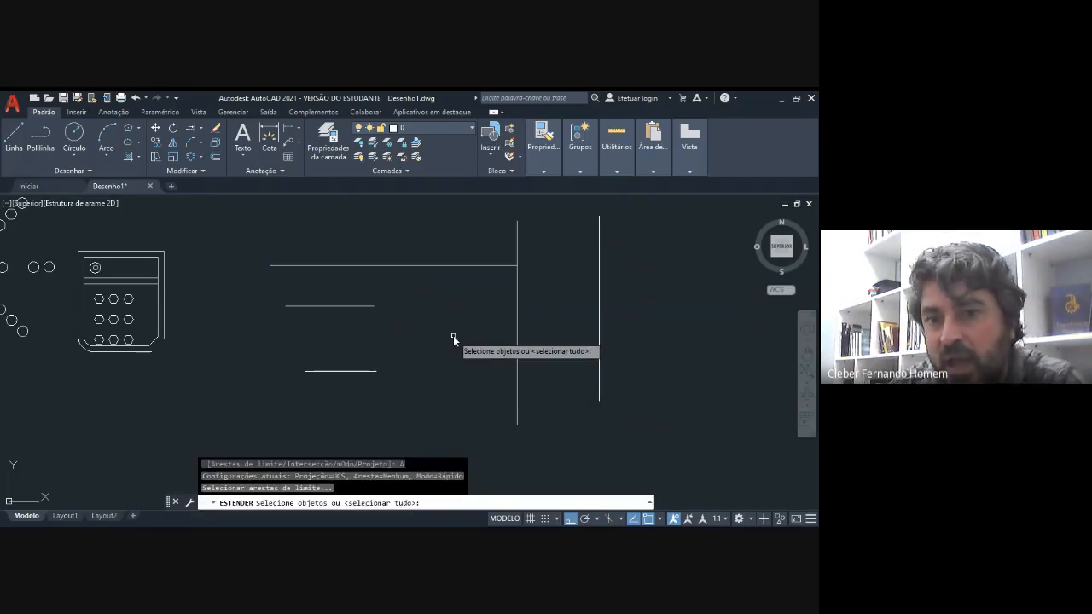
pyautogui.click(600, 295)
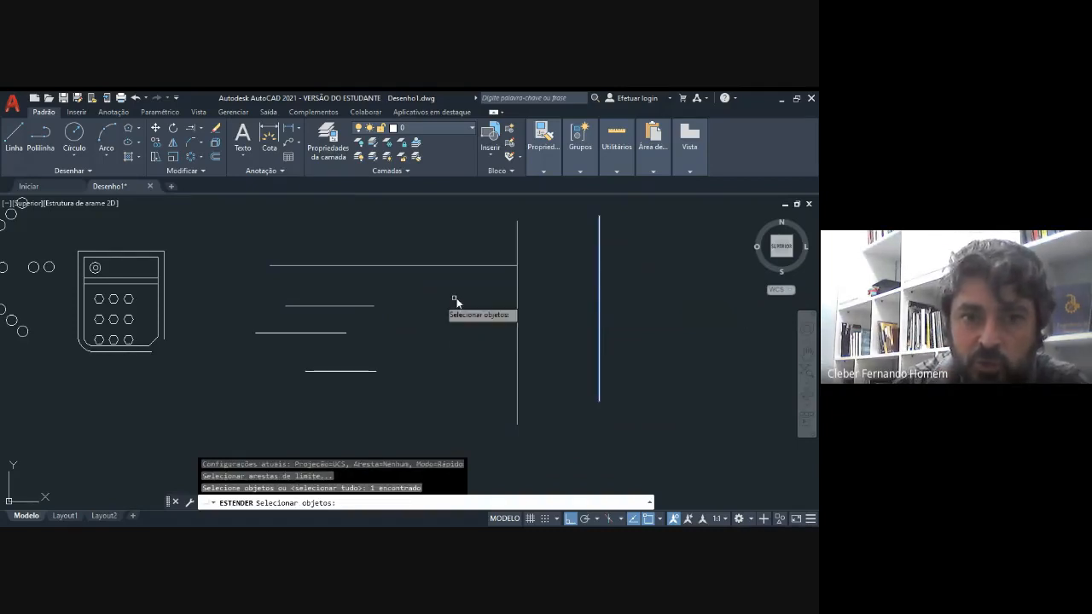
pyautogui.click(370, 306)
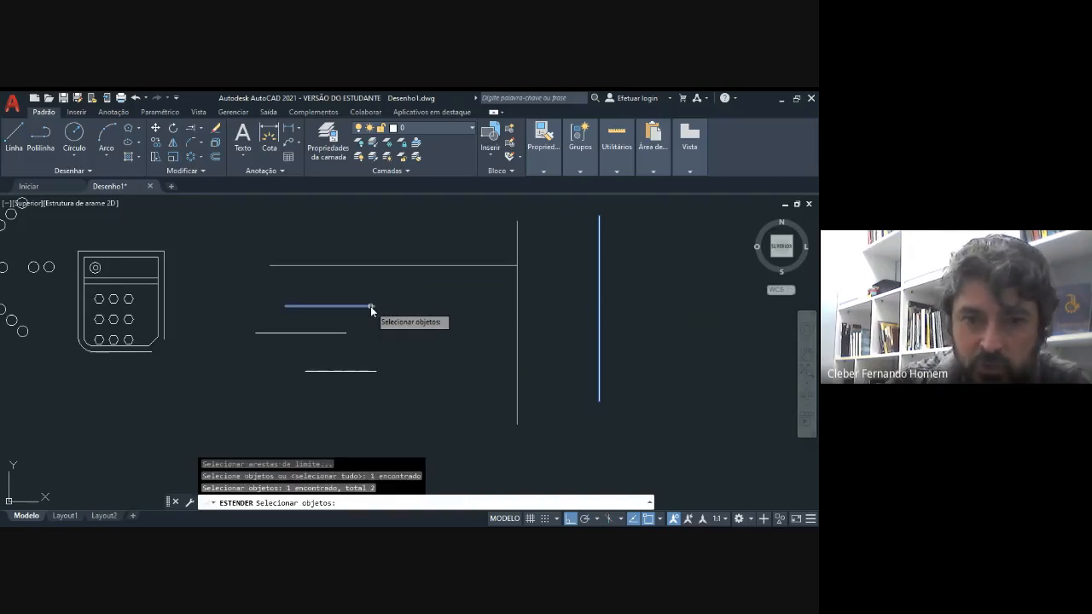
pyautogui.press('Return')
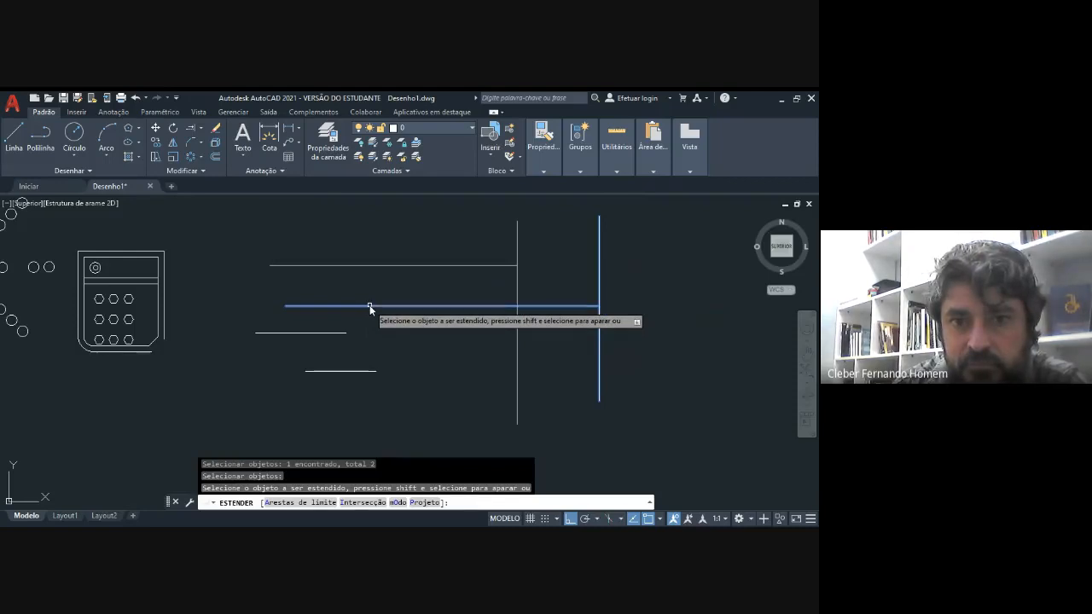
pyautogui.click(370, 306)
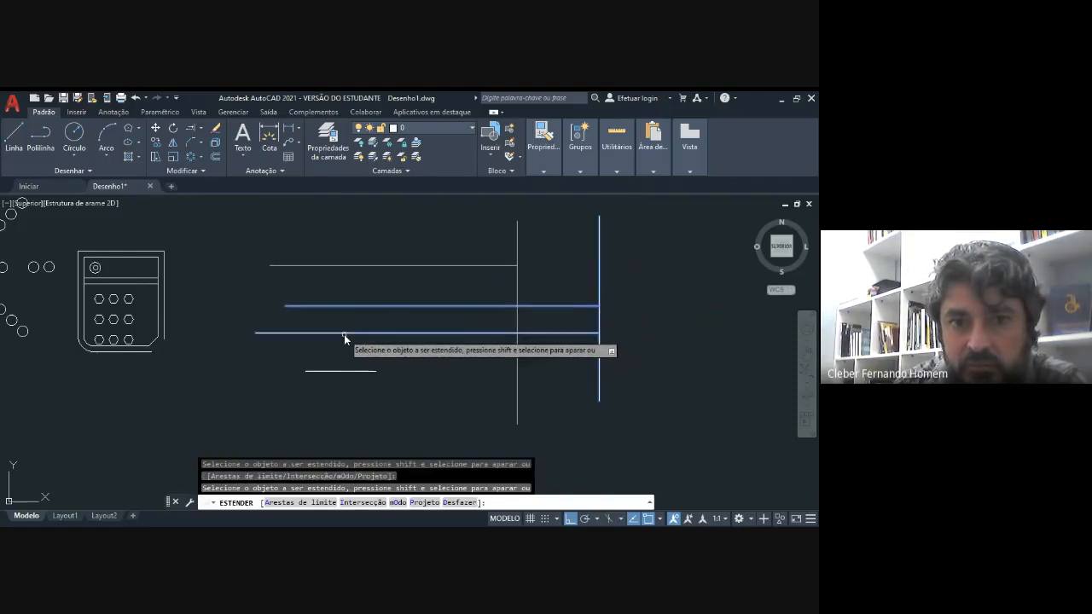
pyautogui.click(344, 335)
pyautogui.click(376, 373)
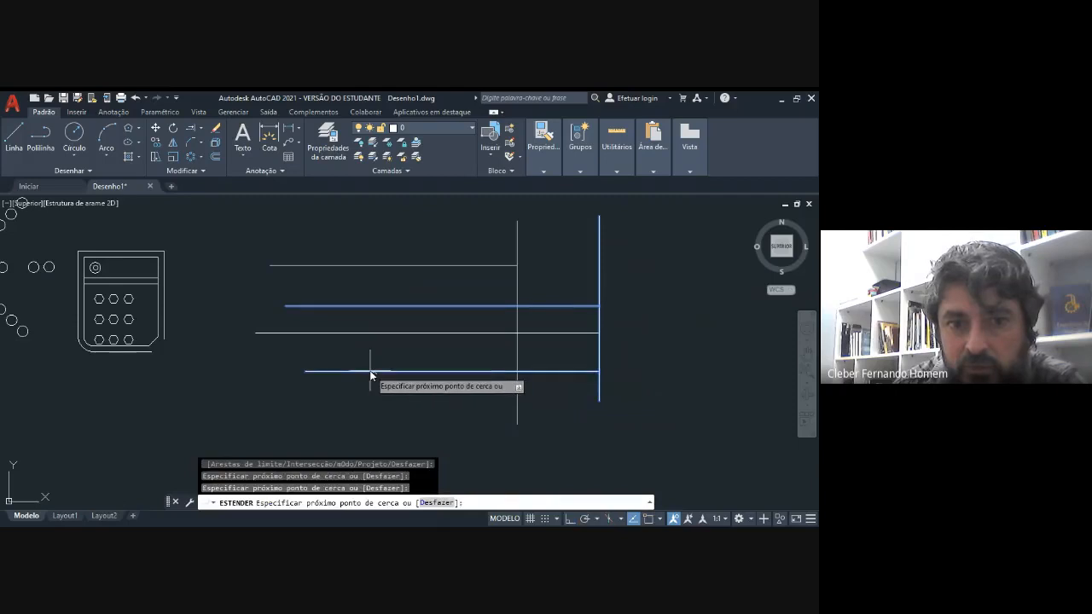
pyautogui.press('Return')
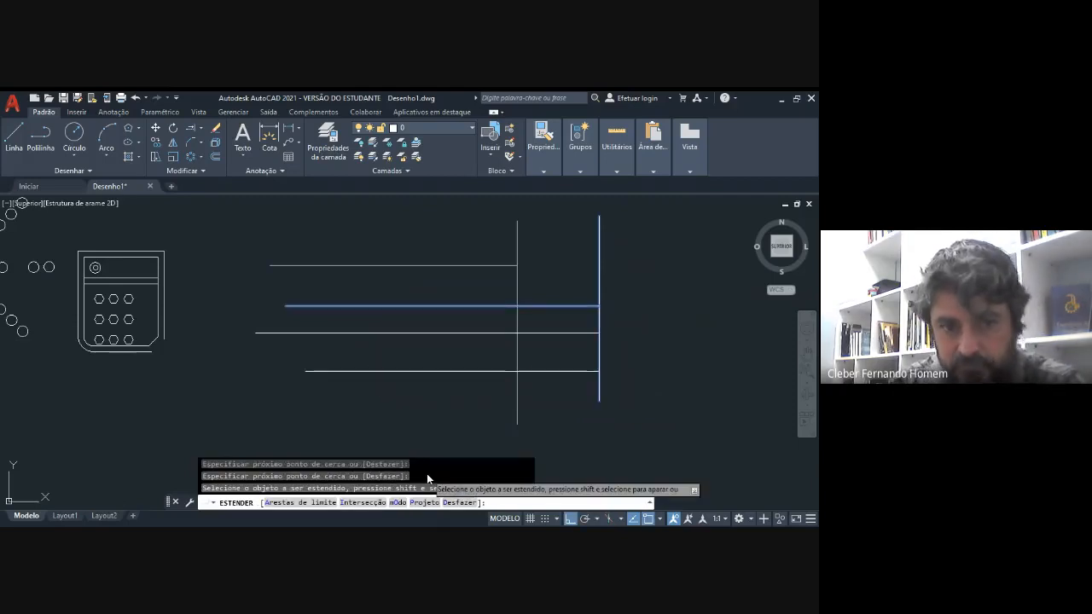
pyautogui.press('Escape')
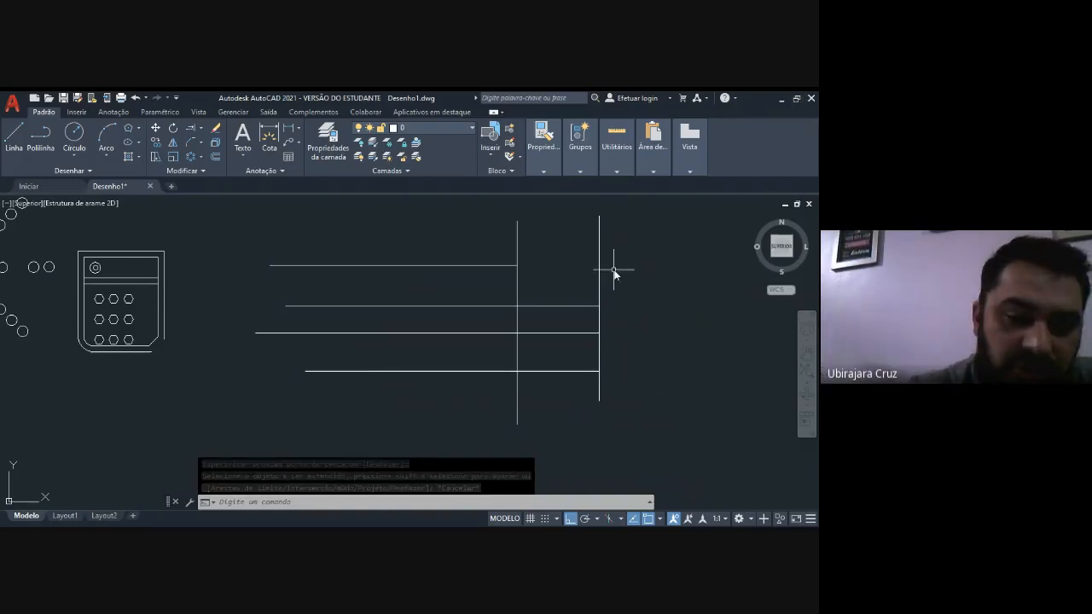
pyautogui.click(191, 129)
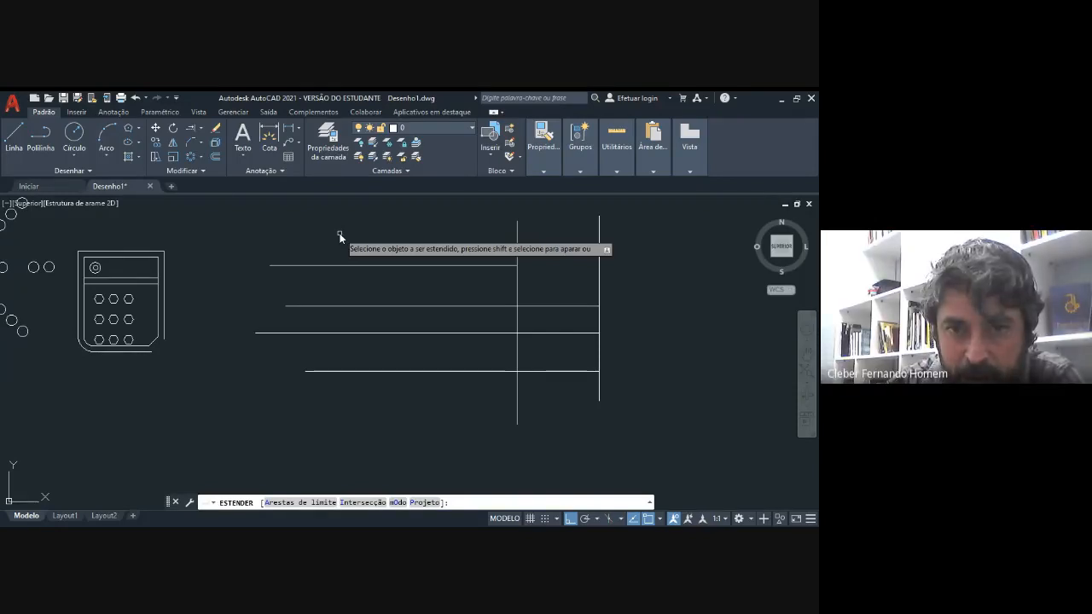
pyautogui.press('Down')
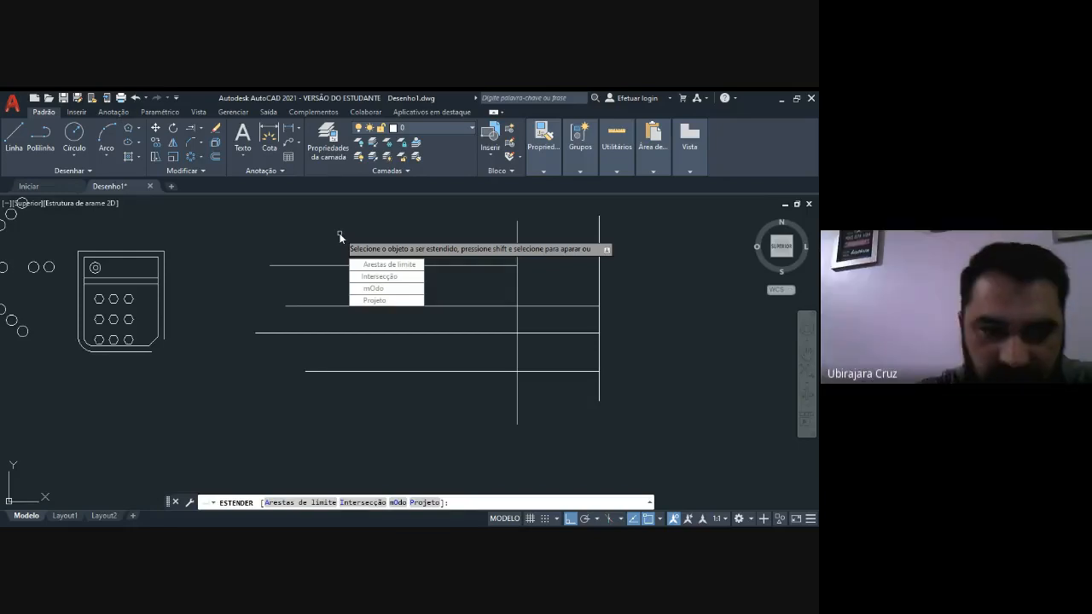
pyautogui.press('Escape')
pyautogui.press('Down')
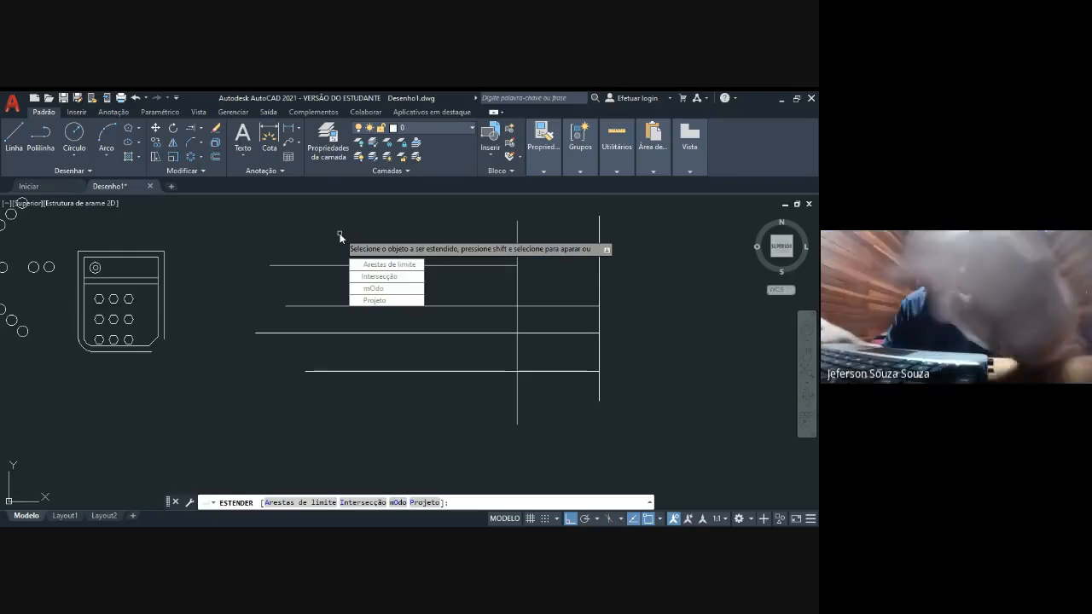
pyautogui.press('Escape')
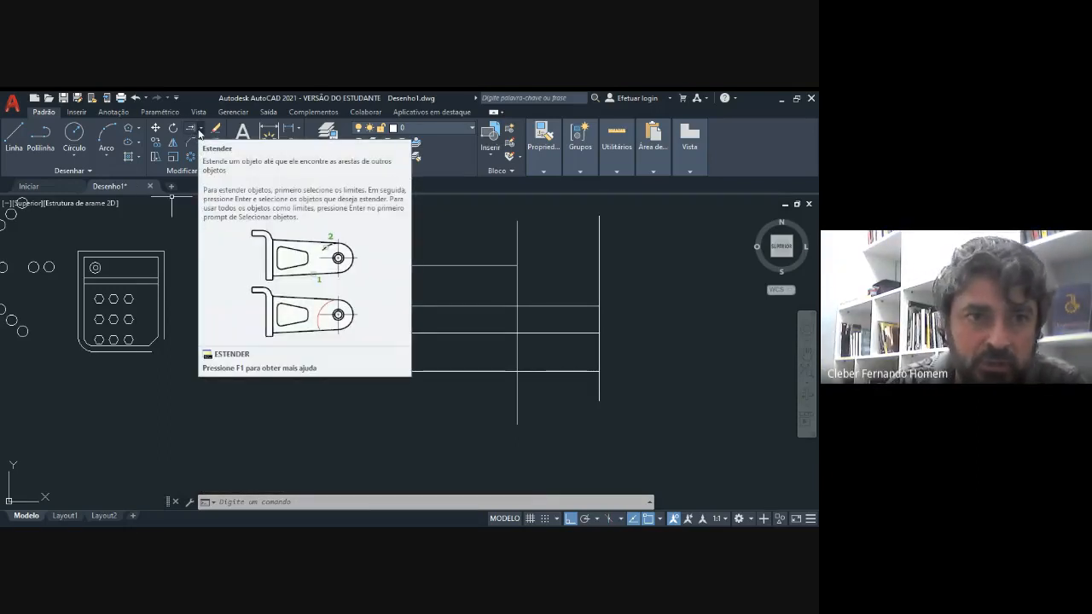
pyautogui.click(198, 129)
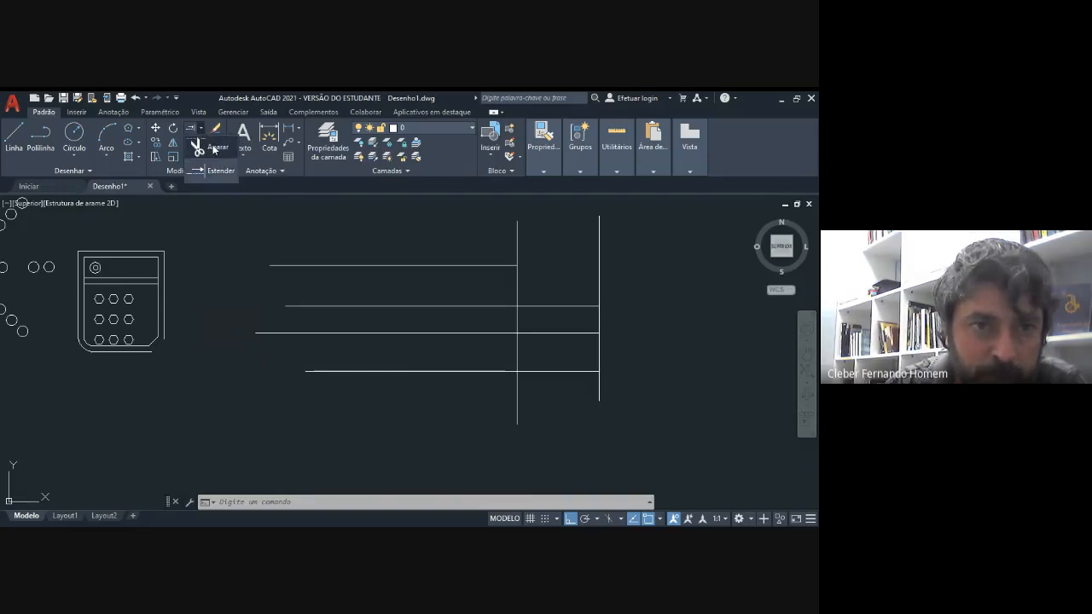
pyautogui.click(214, 150)
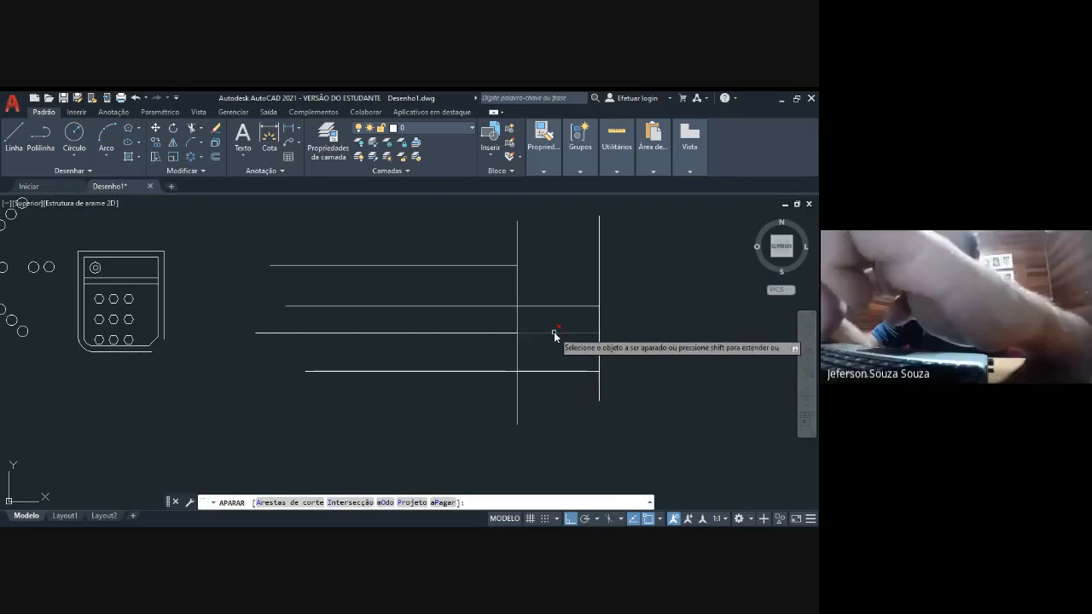
pyautogui.press('Escape')
# Draw a long vertical line between the two existing vertical lines, crossing the three lower horizontal lines
pyautogui.write('l')
pyautogui.press('Return')
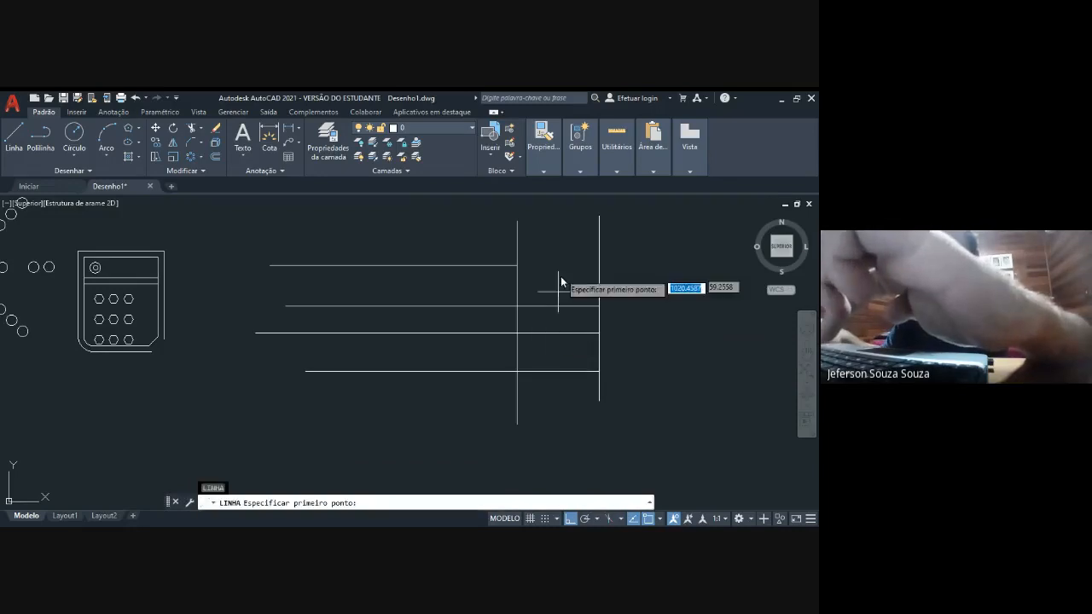
pyautogui.click(555, 224)
pyautogui.click(552, 417)
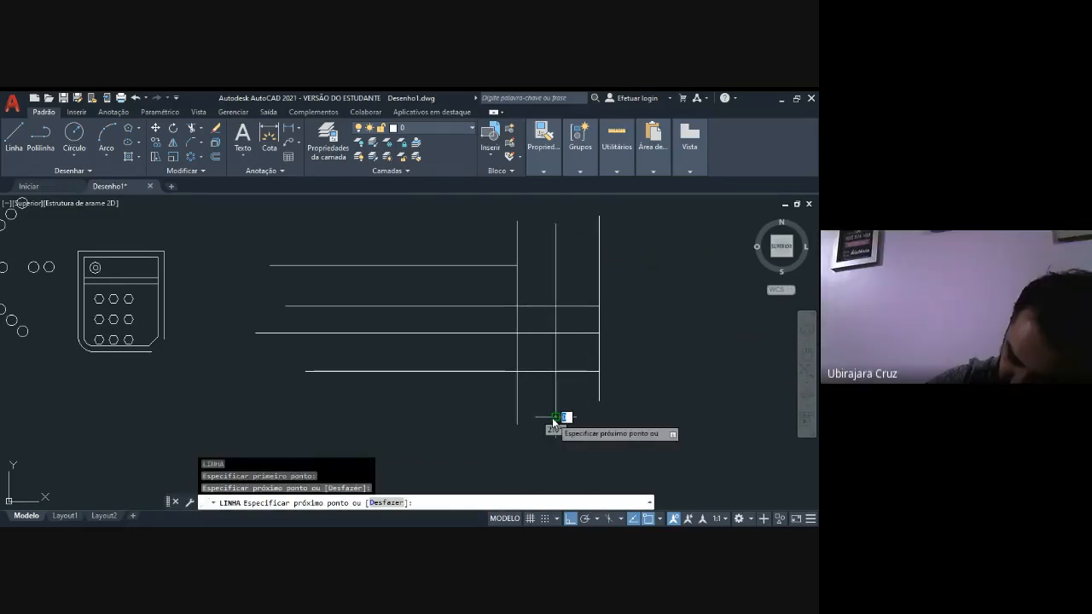
pyautogui.press('Escape')
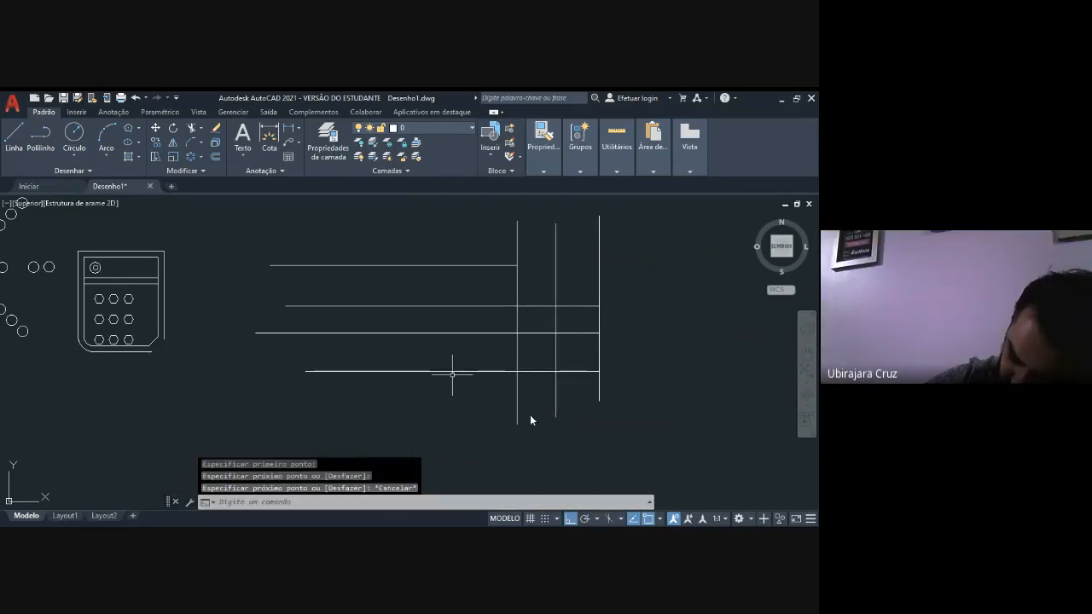
# Trim the second horizontal line between the near and middle vertical lines, without choosing cutting edges
pyautogui.click(193, 131)
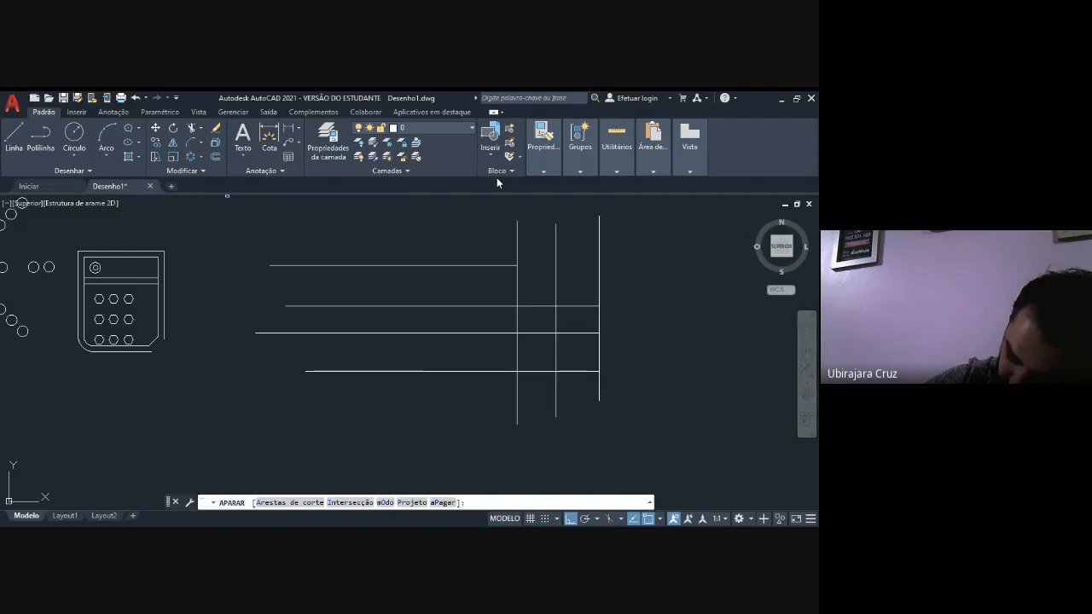
pyautogui.click(537, 306)
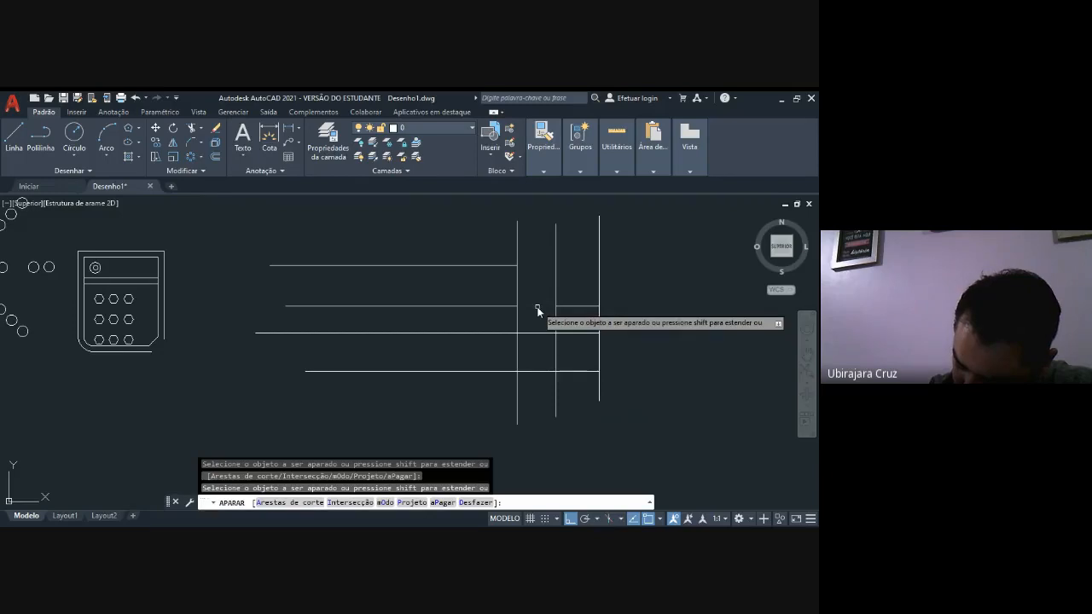
pyautogui.press('Escape')
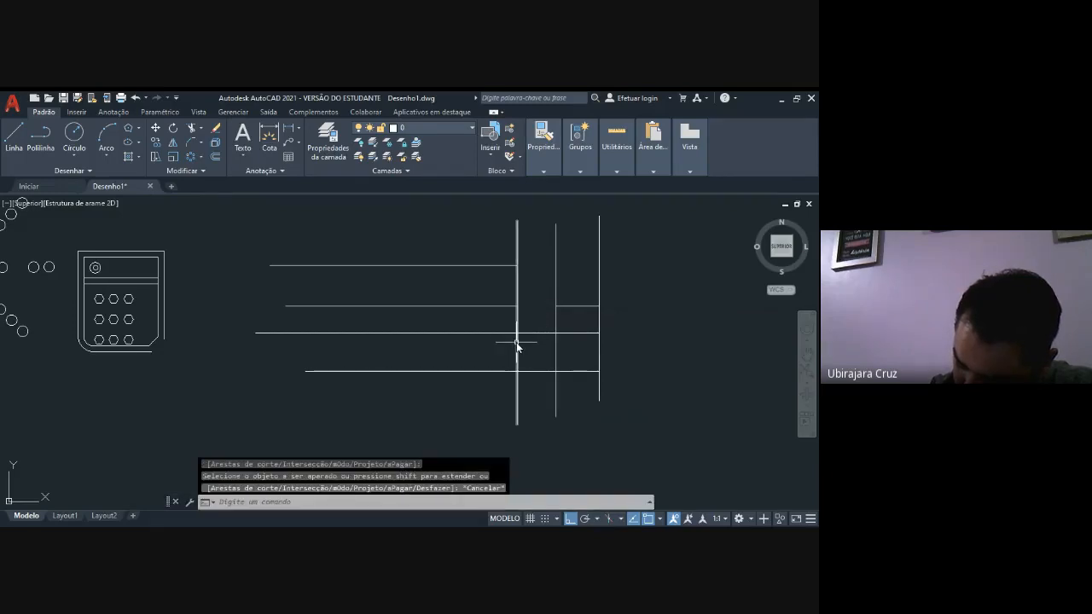
# Trim the two lowest horizontal lines back to the near vertical line, using only that line as the cutting edge
pyautogui.click(191, 130)
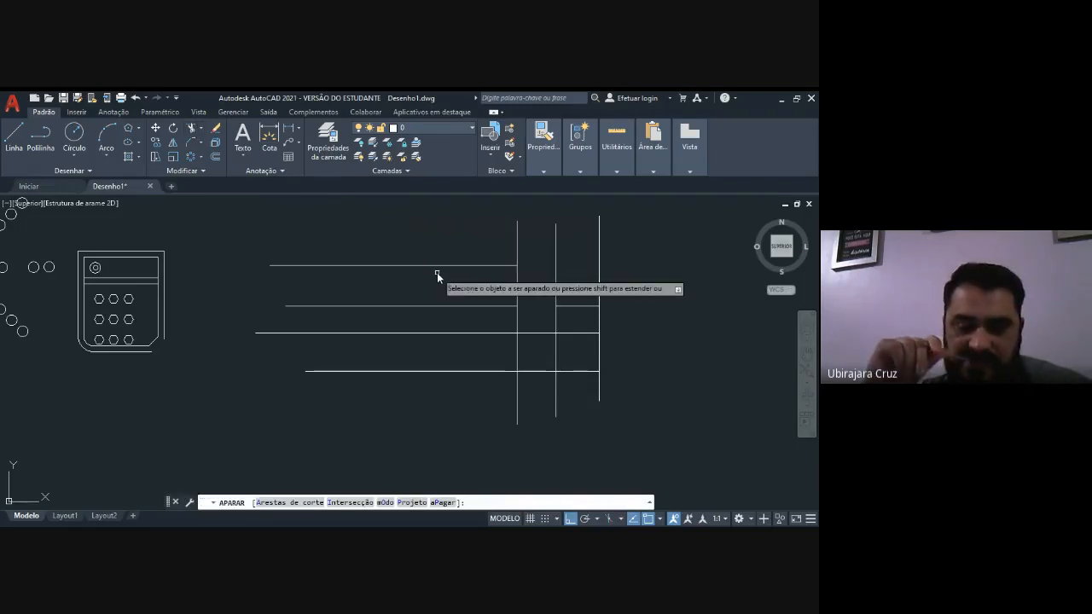
pyautogui.press('Down')
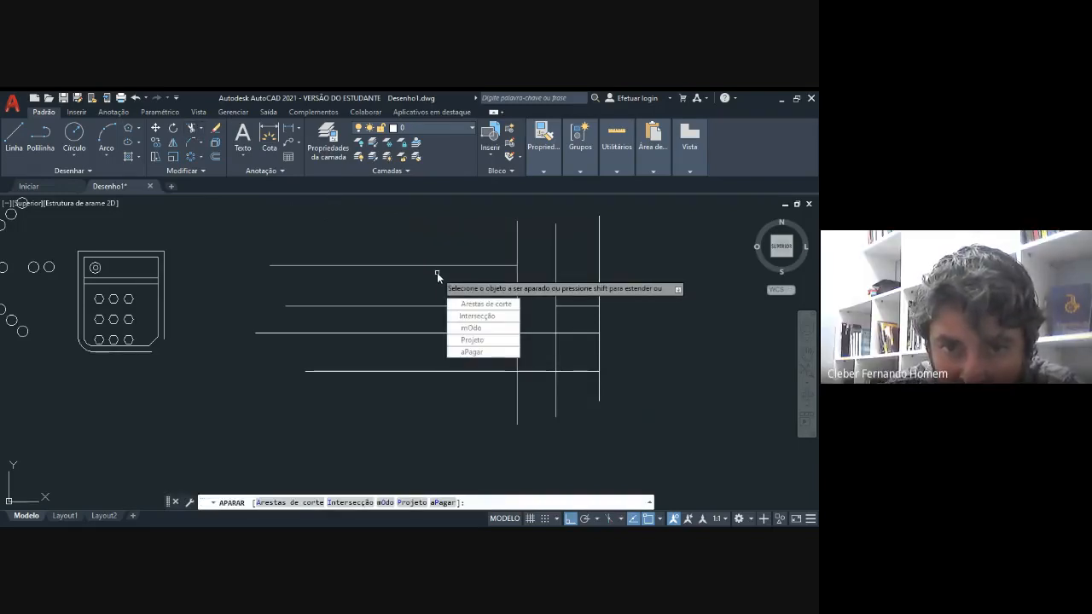
pyautogui.press('Down')
pyautogui.press('Return')
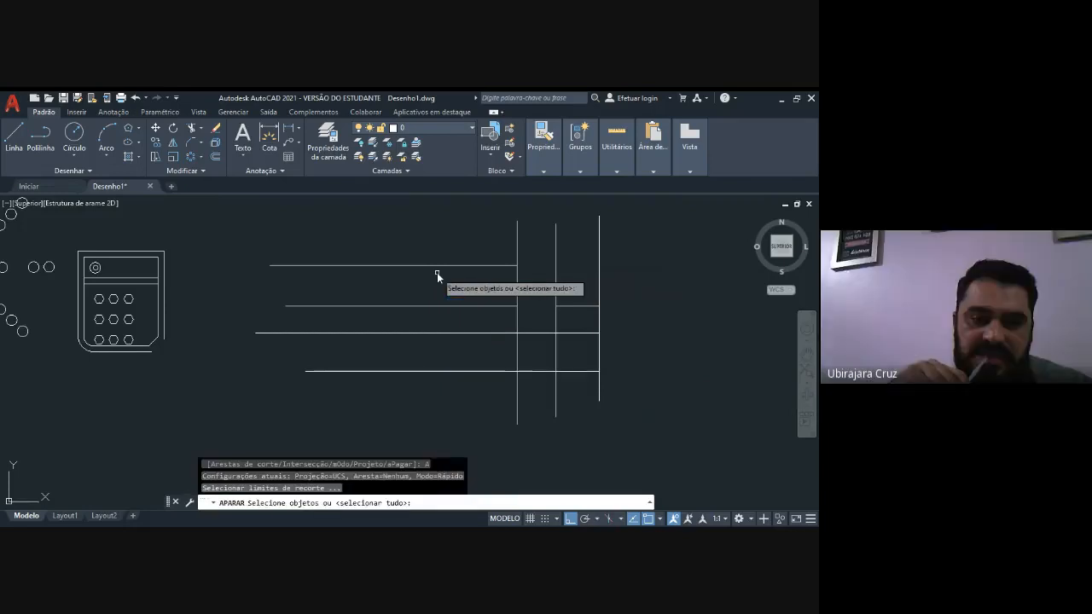
pyautogui.click(517, 316)
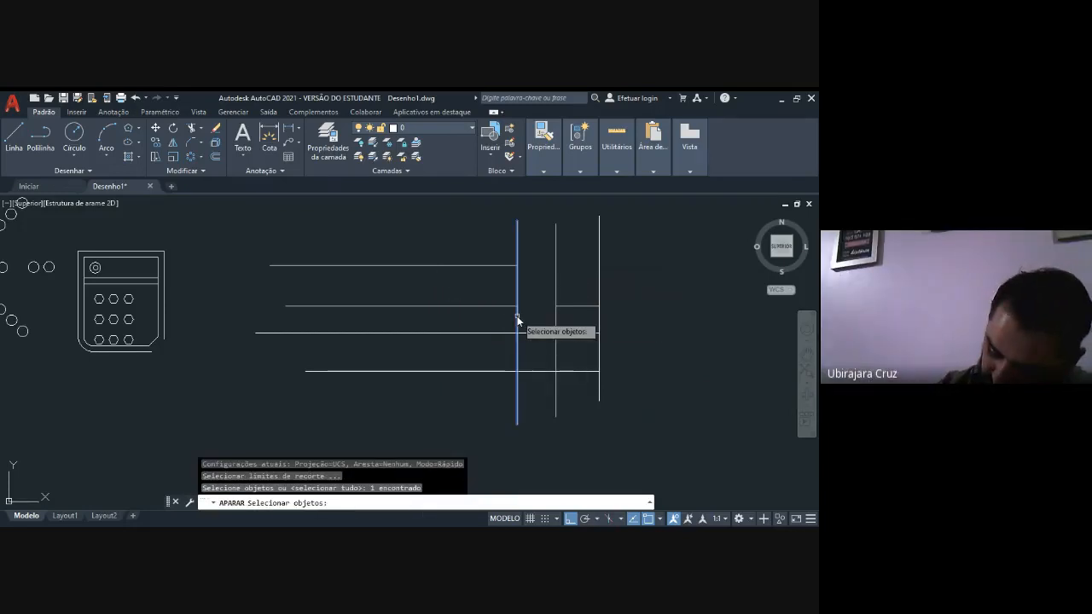
pyautogui.press('Return')
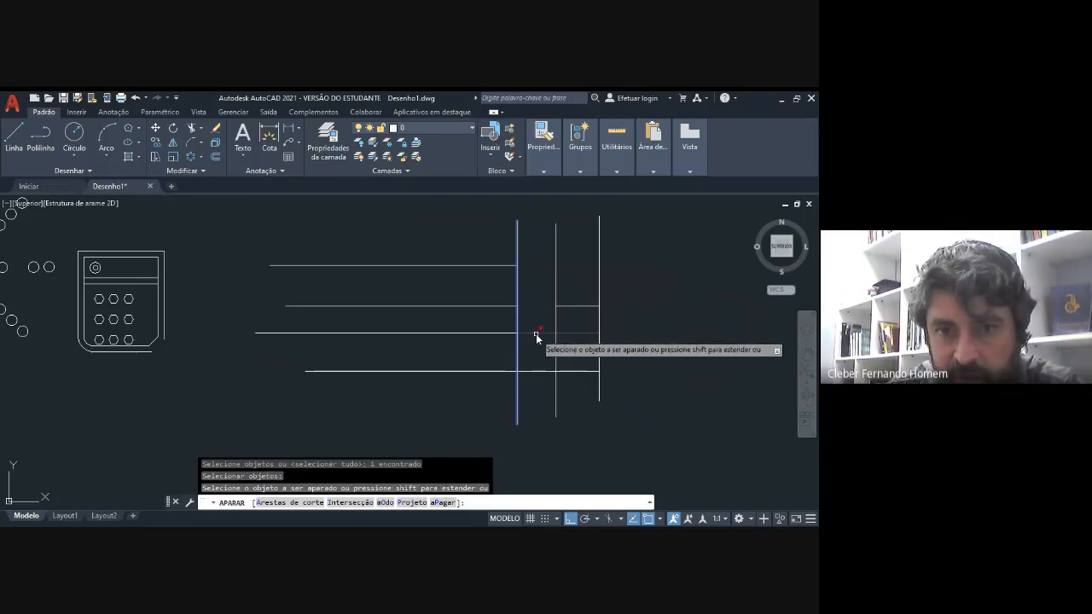
pyautogui.click(535, 334)
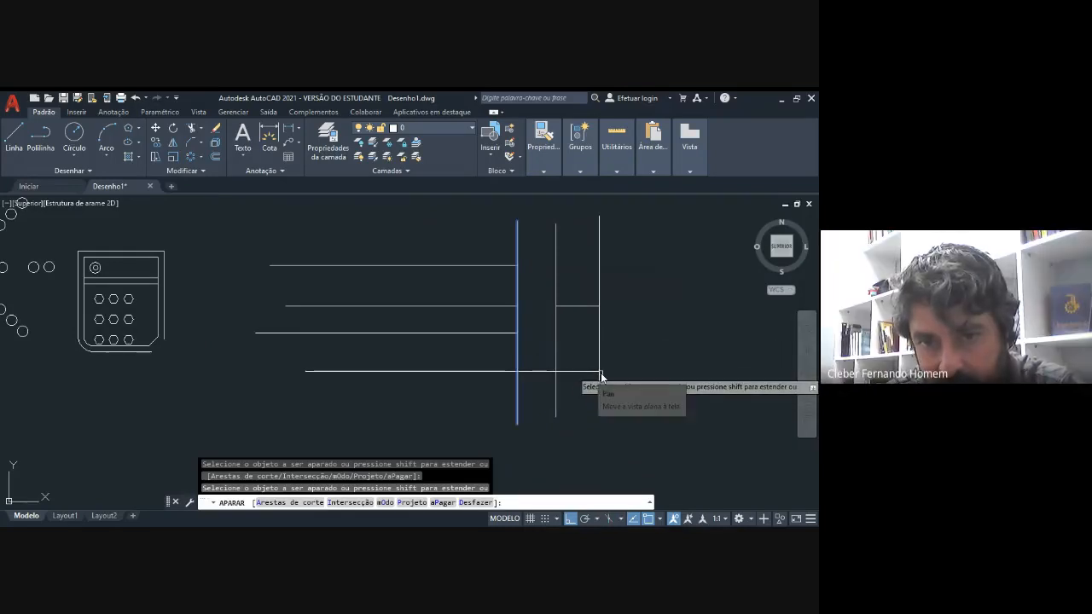
pyautogui.click(576, 373)
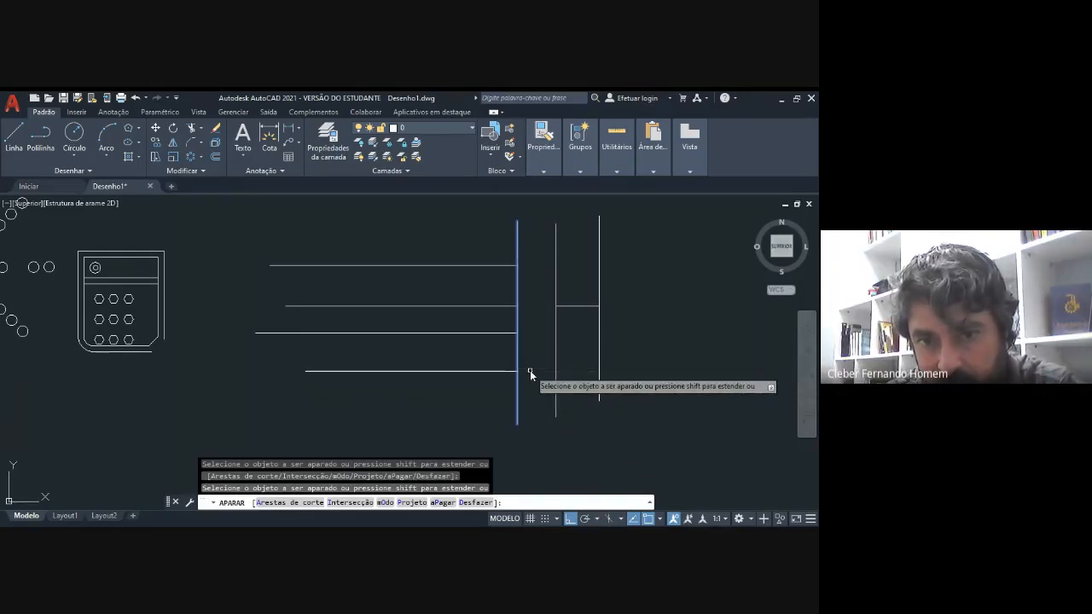
pyautogui.press('Escape')
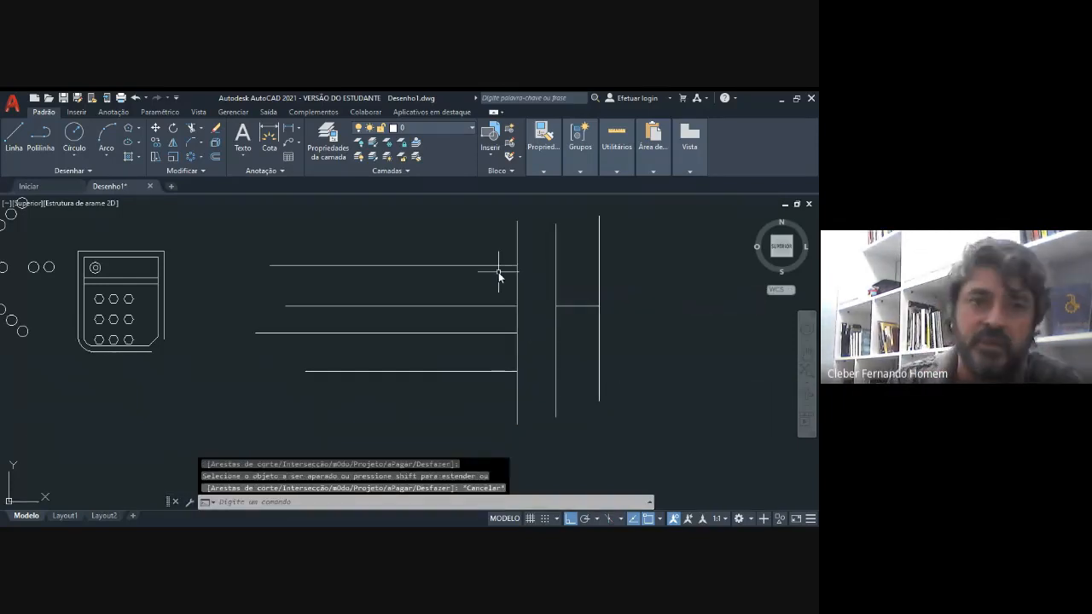
# Use Trim to remove the leftover piece between the middle and far vertical lines and the rest of the second horizontal line
pyautogui.click(198, 130)
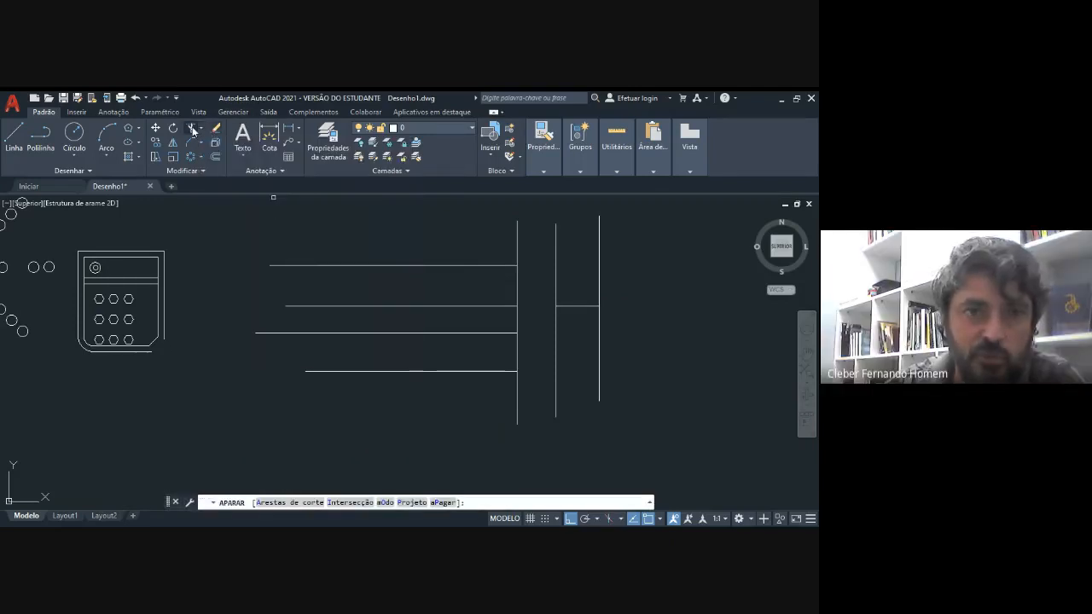
pyautogui.click(569, 306)
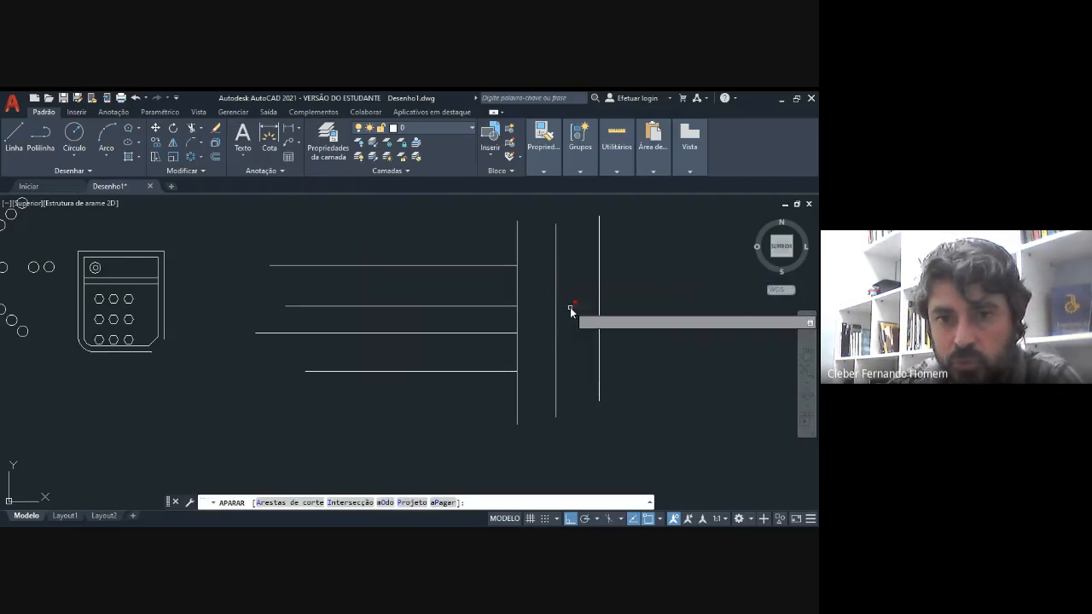
pyautogui.click(494, 305)
pyautogui.click(493, 311)
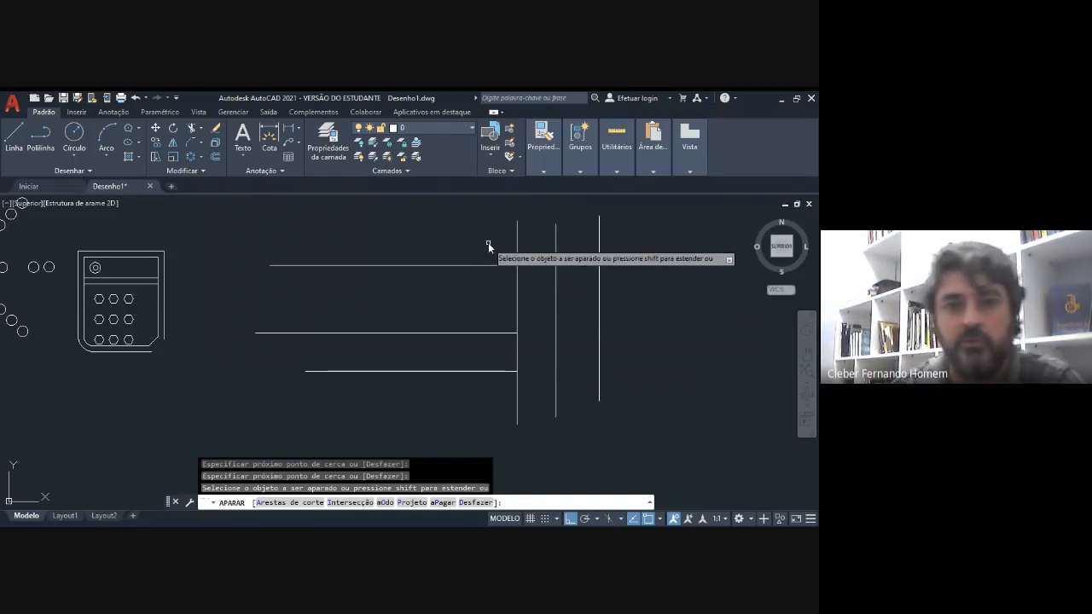
pyautogui.press('Escape')
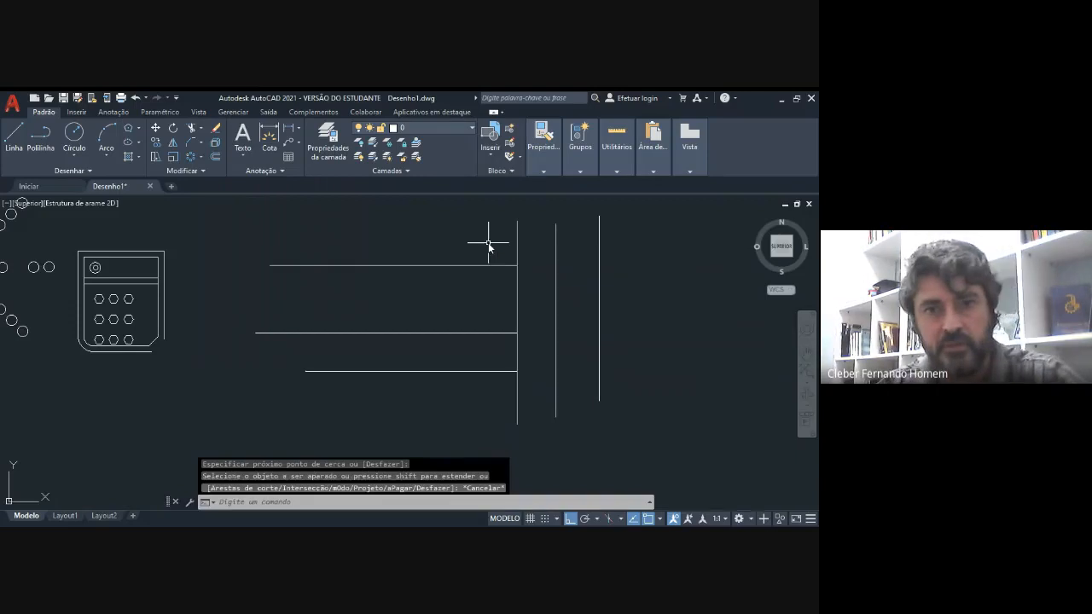
# Select all the objects in the drawing with one crossing window and delete them
pyautogui.click(650, 418)
pyautogui.scroll(-2, 581, 395)
pyautogui.press('Escape')
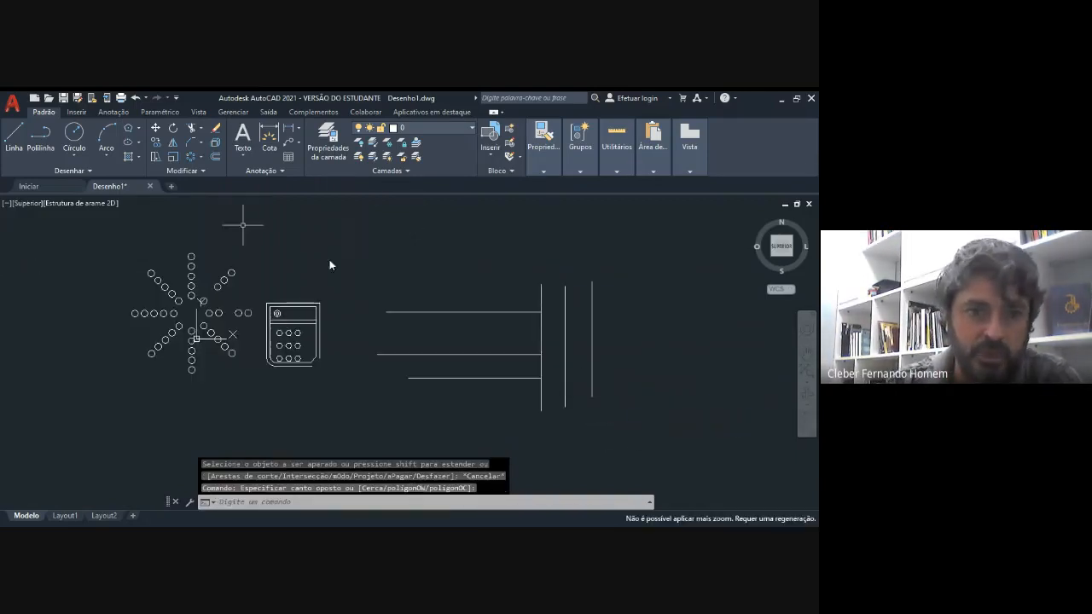
pyautogui.click(651, 410)
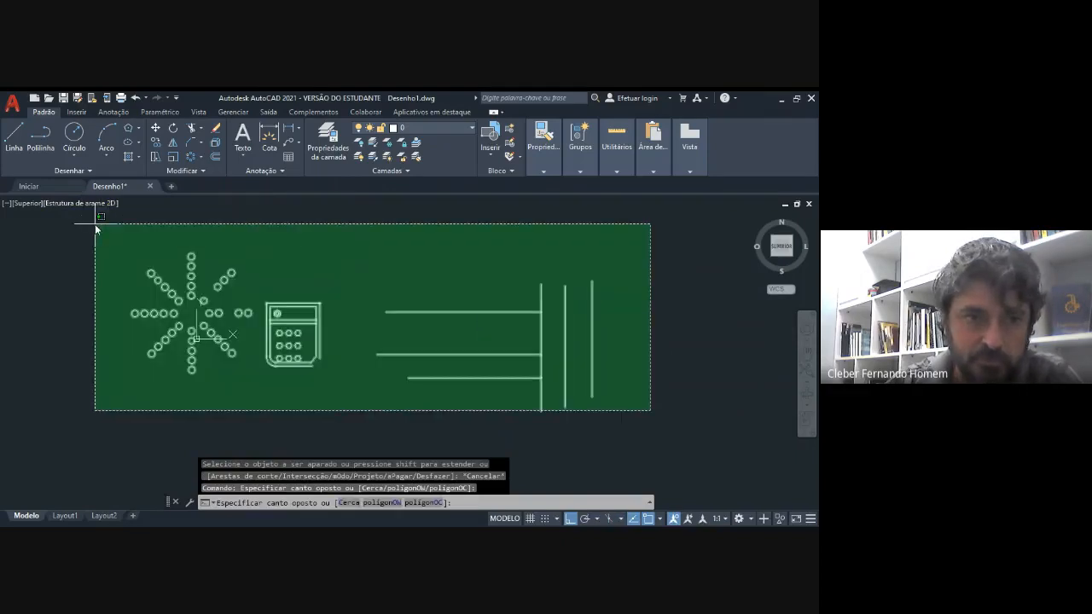
pyautogui.click(97, 226)
pyautogui.press('Delete')
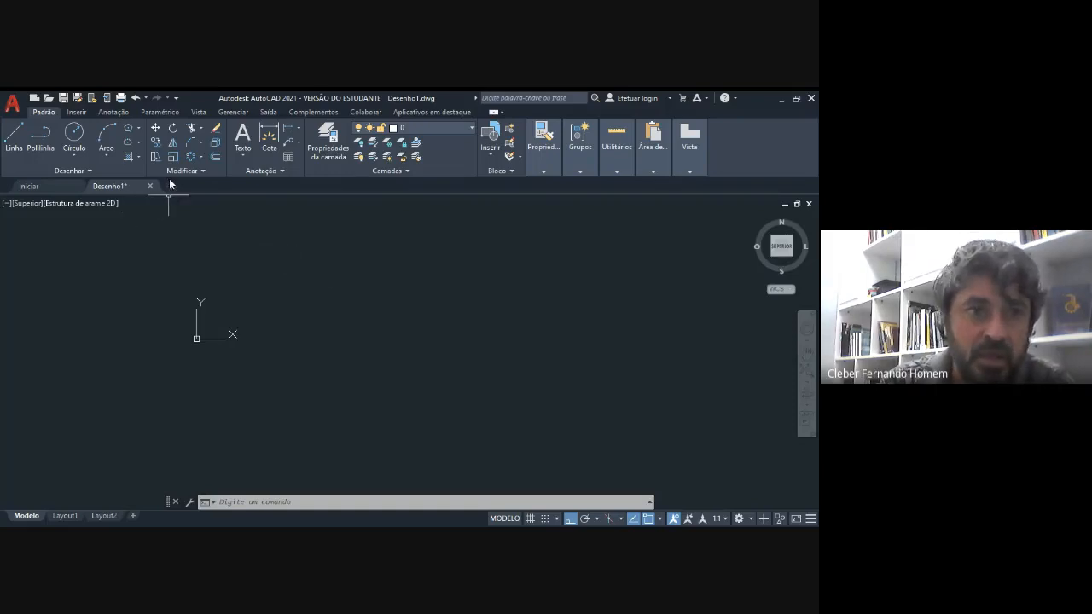
# Draw a stepped chain of three connected lines with ortho on: horizontal, vertically down, and horizontal again
pyautogui.click(16, 137)
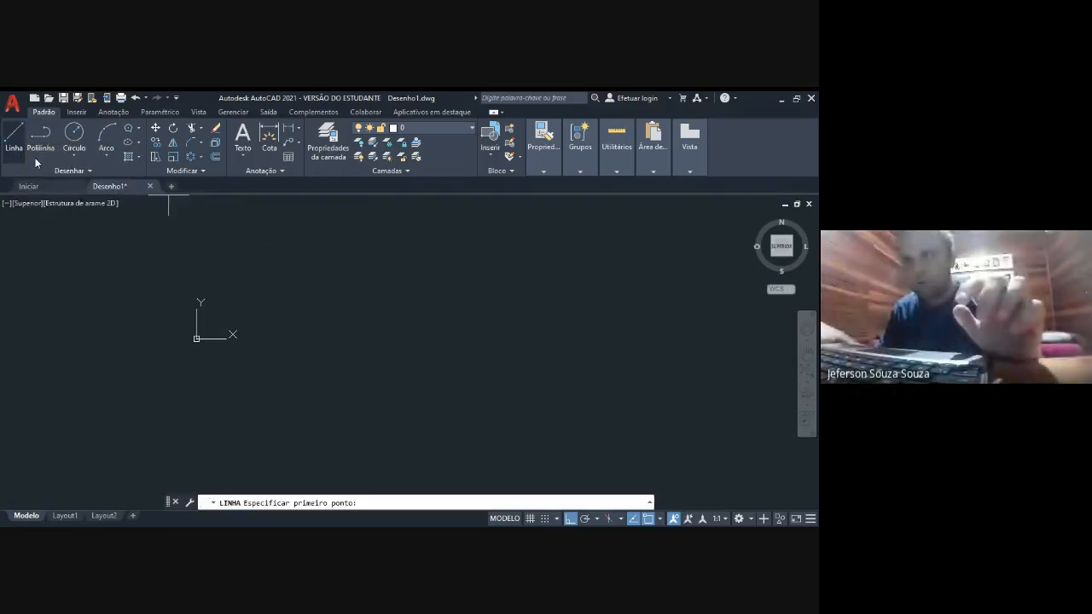
pyautogui.click(276, 266)
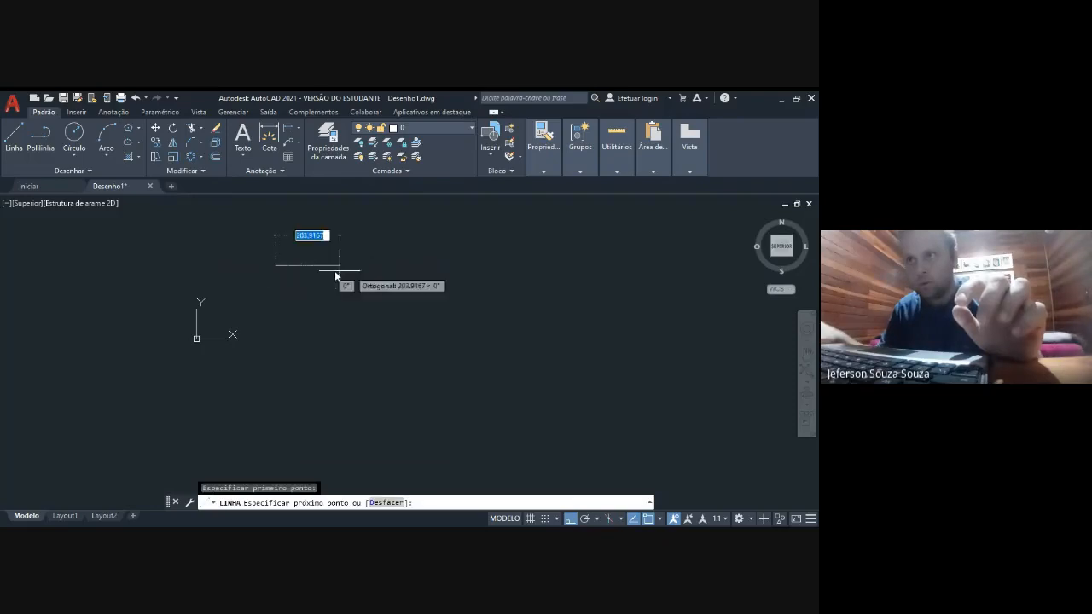
pyautogui.click(352, 268)
pyautogui.click(350, 329)
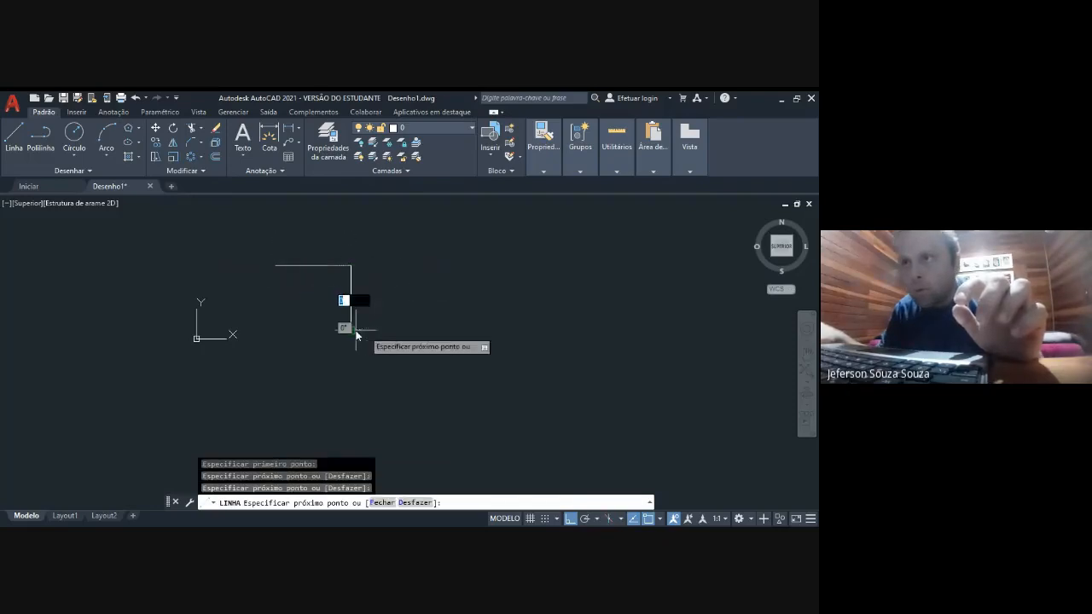
pyautogui.click(419, 331)
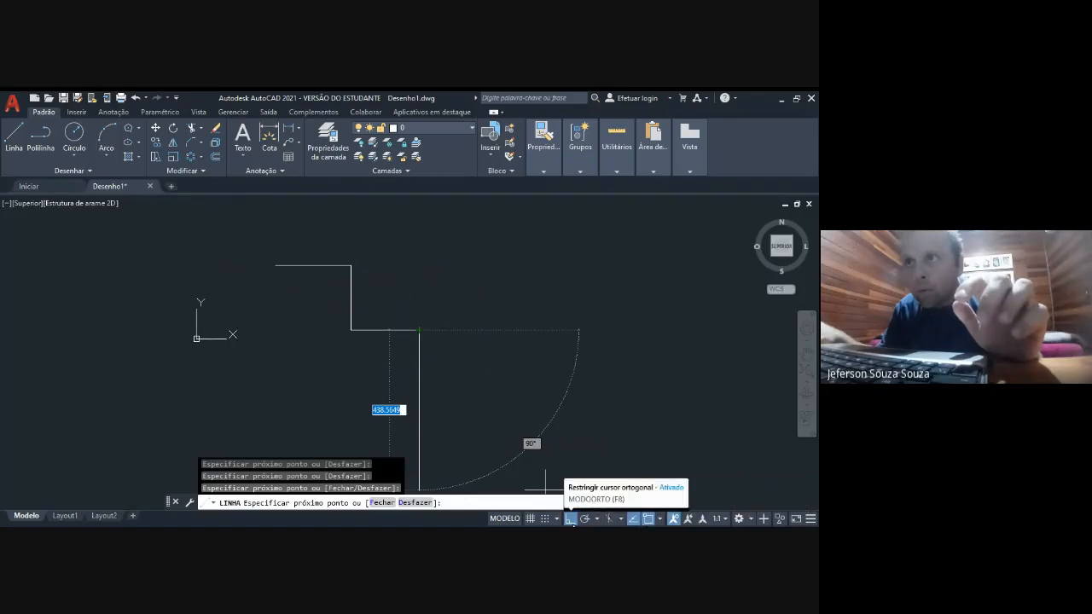
# Turn ortho off and continue the chain with two diagonals forming a V, a slanted edge, a long bottom line and a short diagonal
pyautogui.click(571, 521)
pyautogui.click(485, 384)
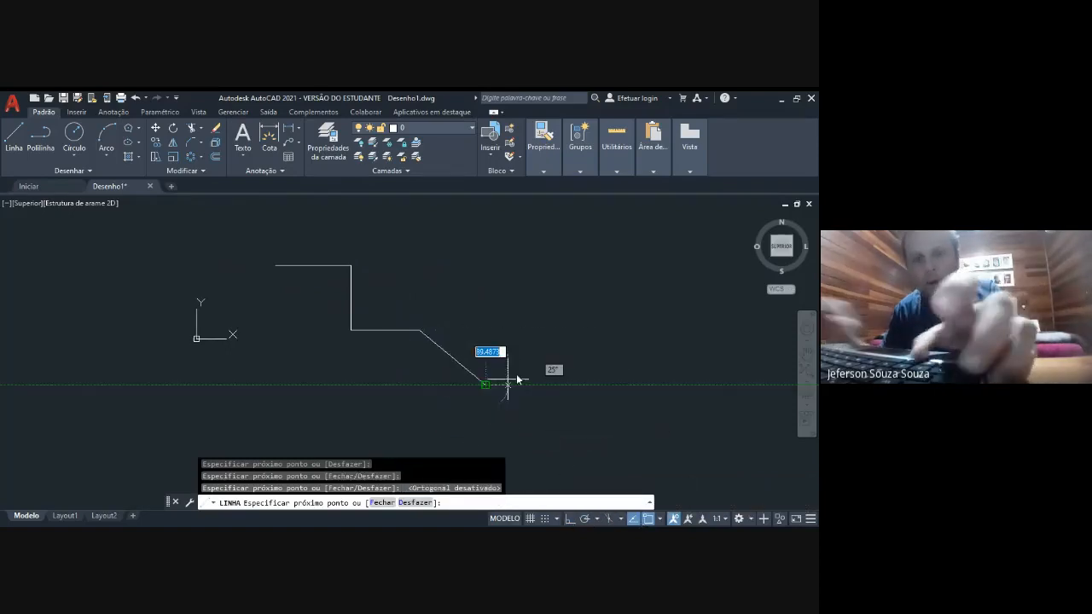
pyautogui.click(603, 322)
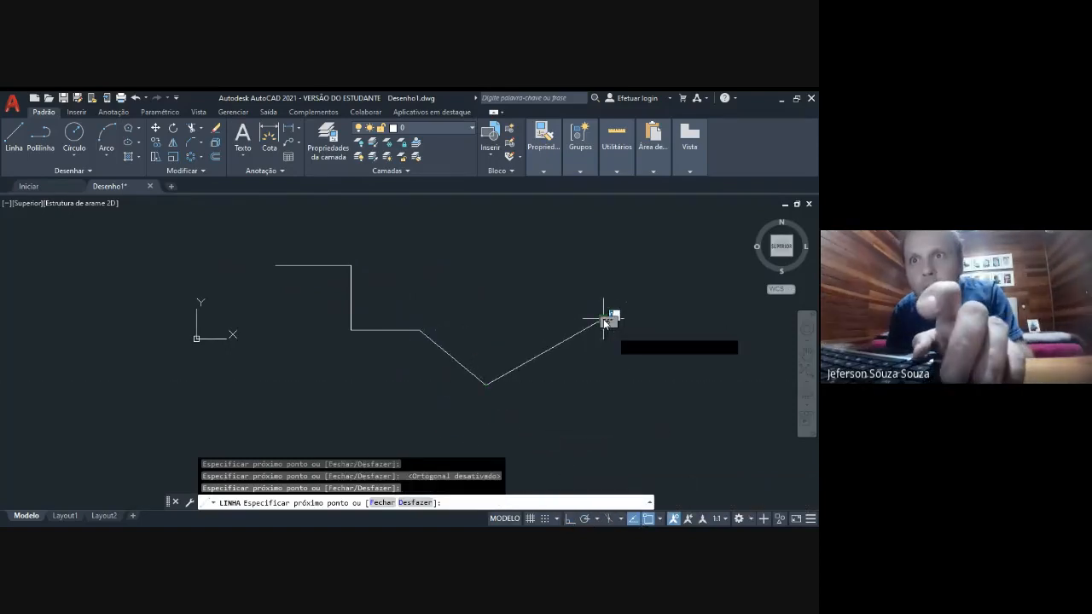
pyautogui.click(568, 435)
pyautogui.click(282, 435)
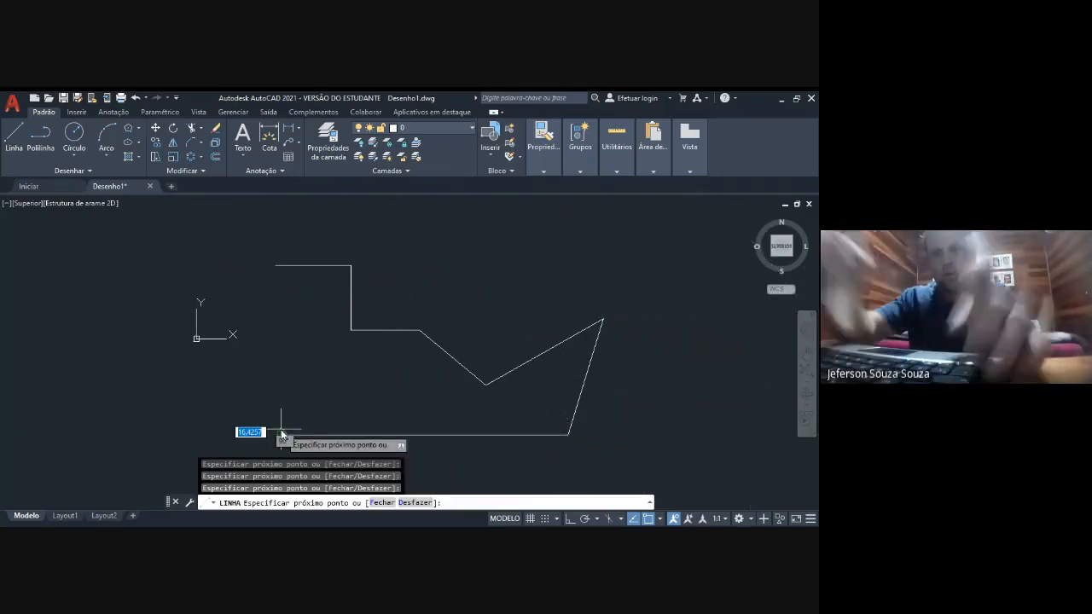
pyautogui.click(244, 405)
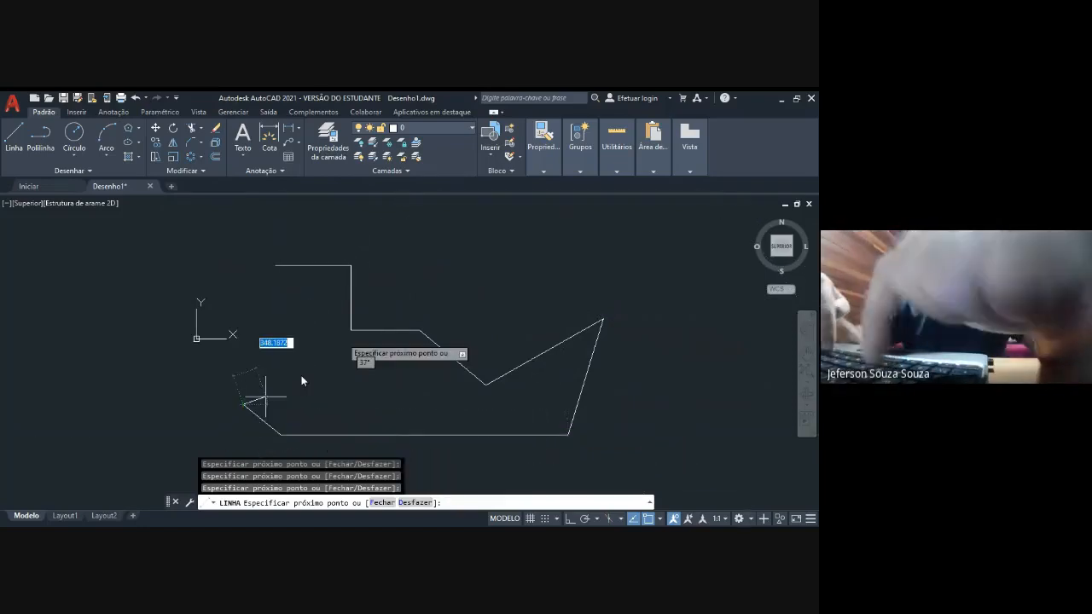
pyautogui.press('Escape')
# Draw a circle centred at the outline's open end, large enough to meet the upper horizontal line and cross the bottom line
pyautogui.click(74, 133)
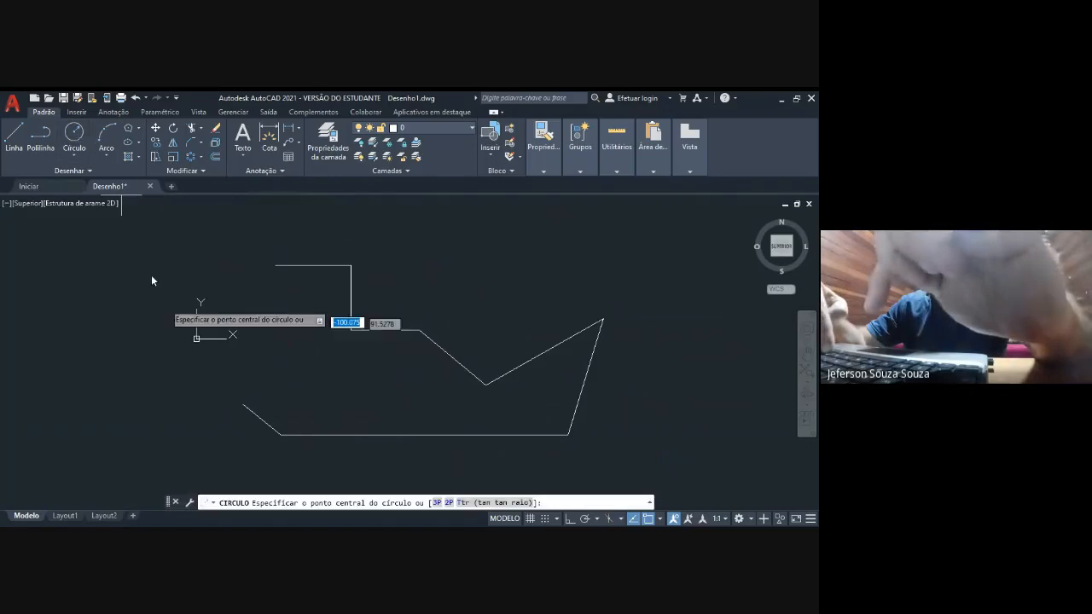
pyautogui.click(241, 356)
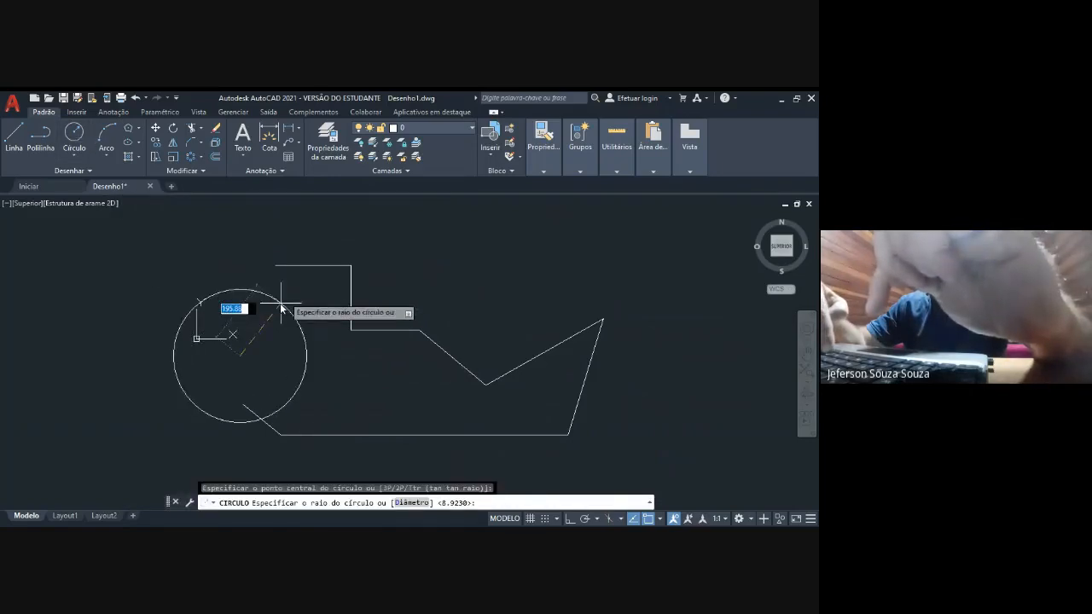
pyautogui.click(287, 270)
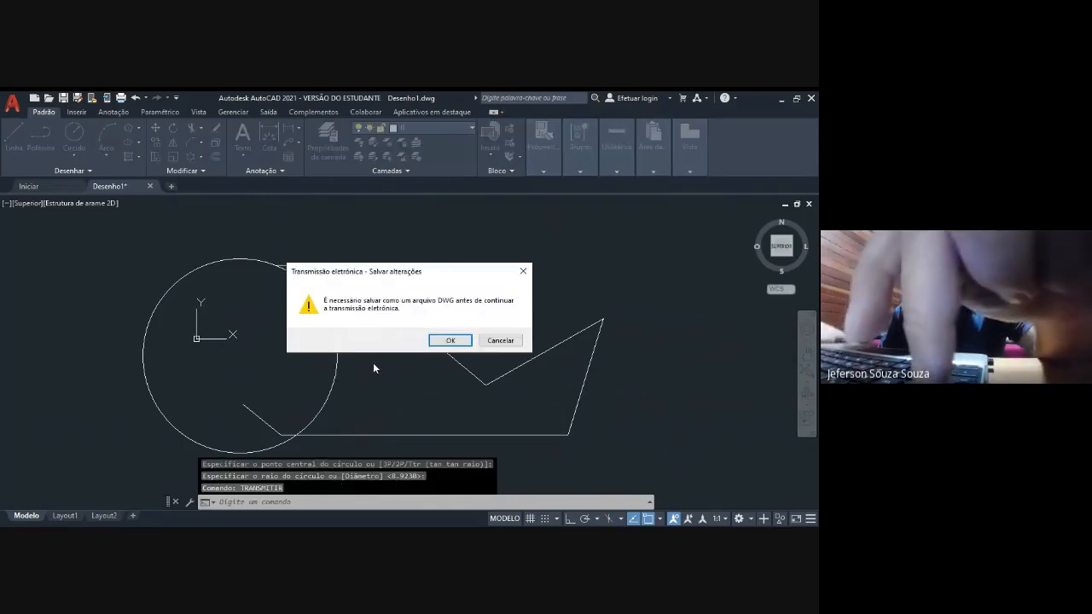
pyautogui.click(503, 342)
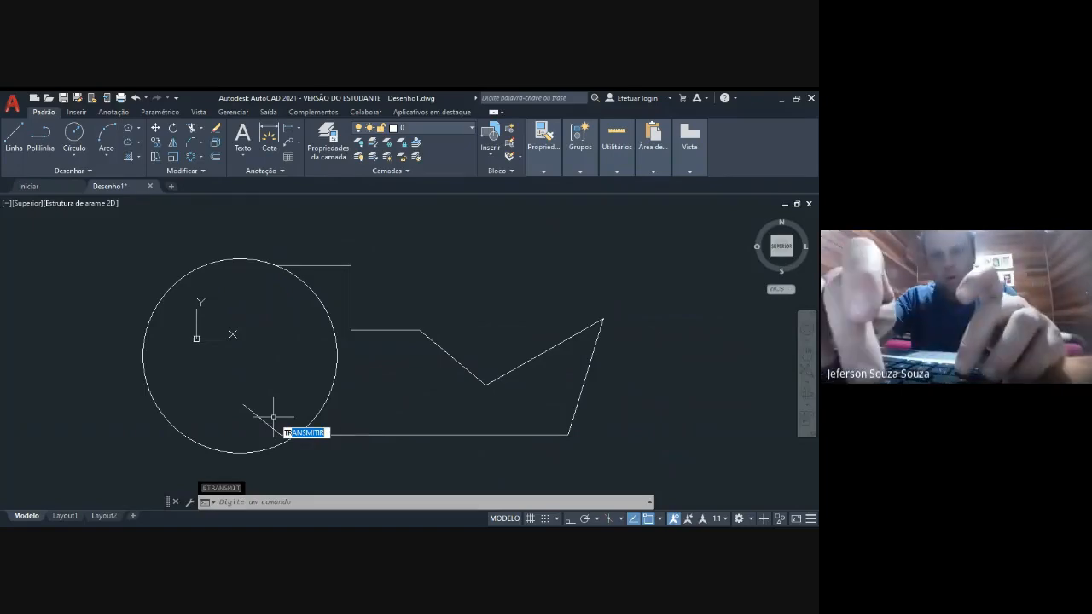
pyautogui.write('RIMMODE')
pyautogui.press('Return')
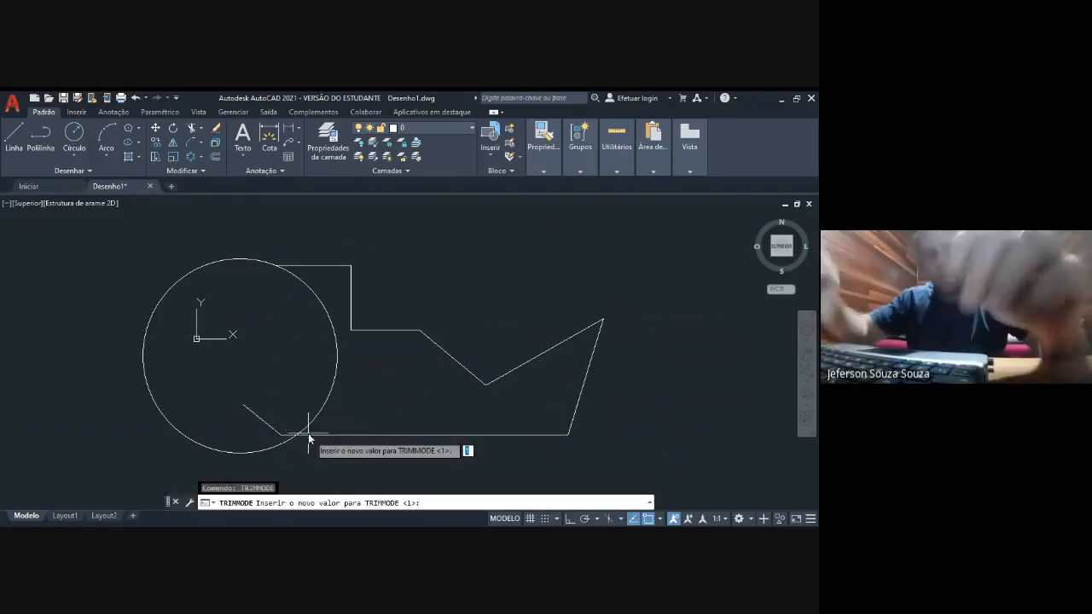
pyautogui.press('Return')
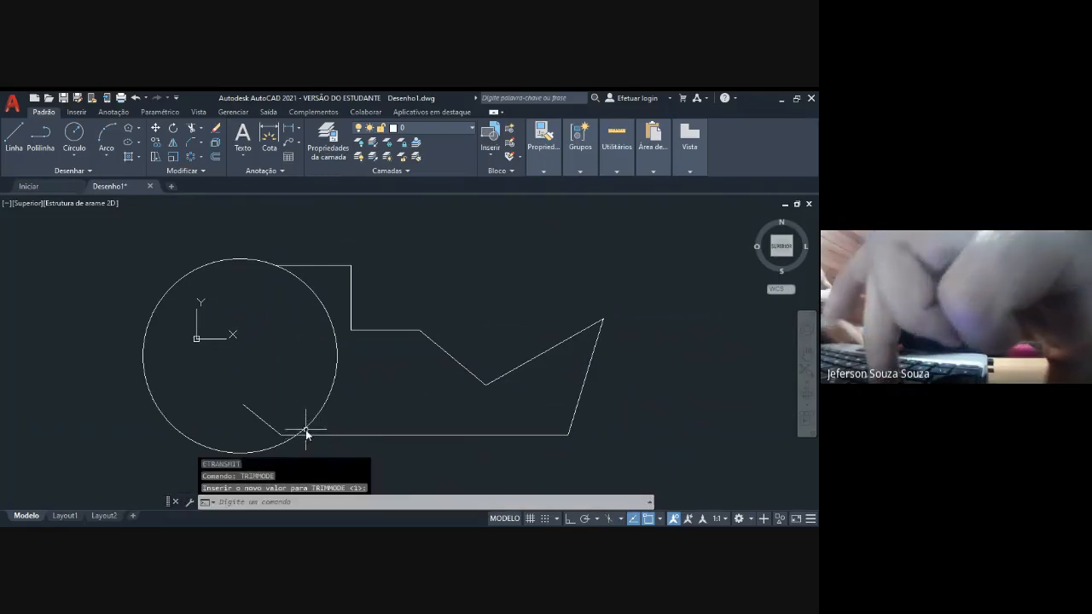
# Trim the part of the bottom line inside the circle and erase the leftover short diagonal line
pyautogui.click(191, 129)
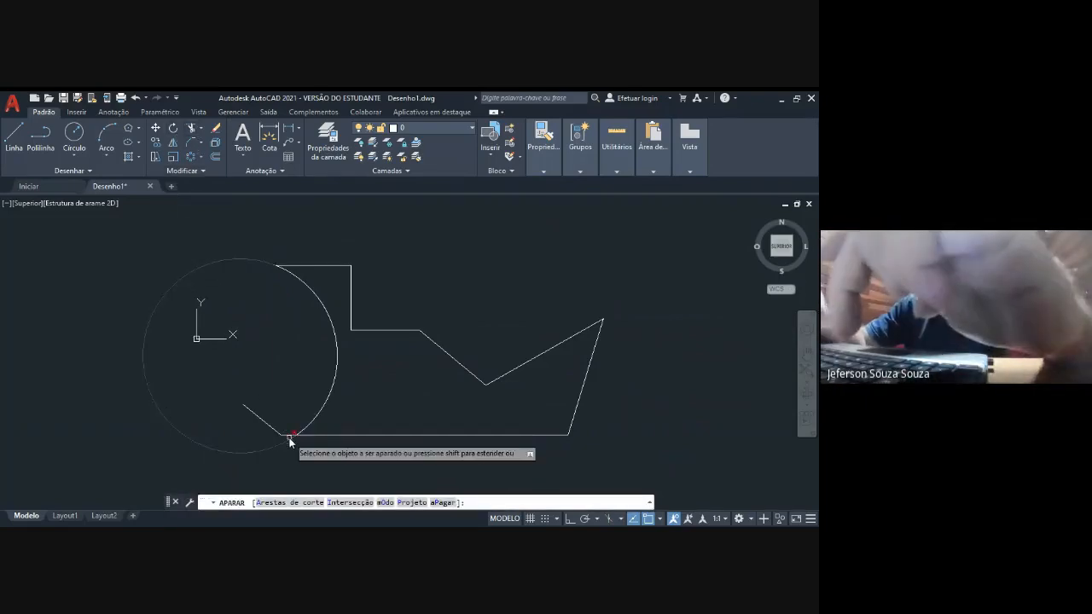
pyautogui.moveTo(290, 438); pyautogui.dragTo(280, 434)
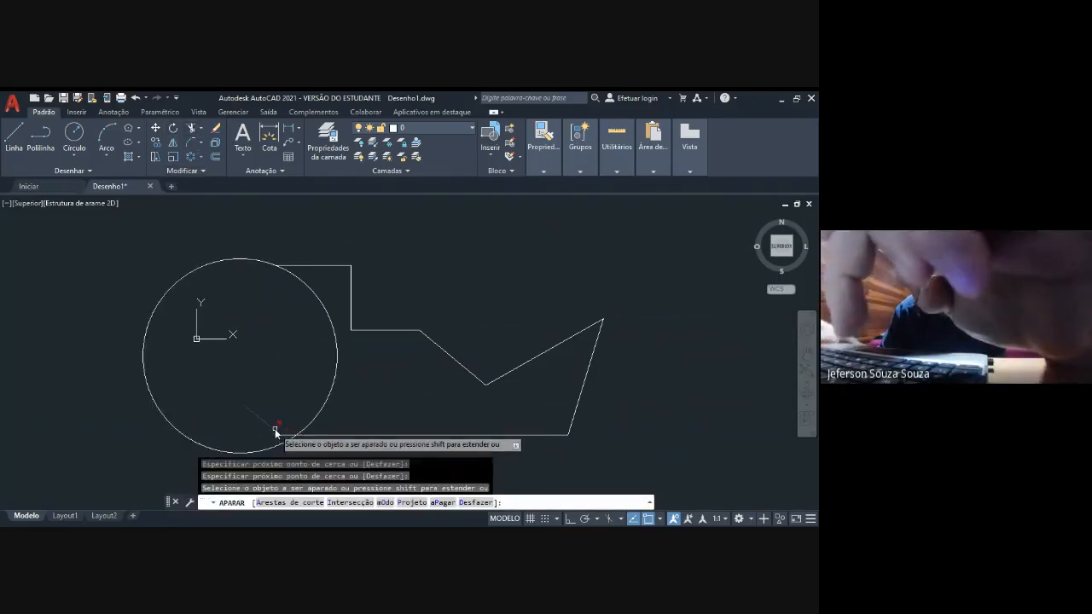
pyautogui.click(289, 438)
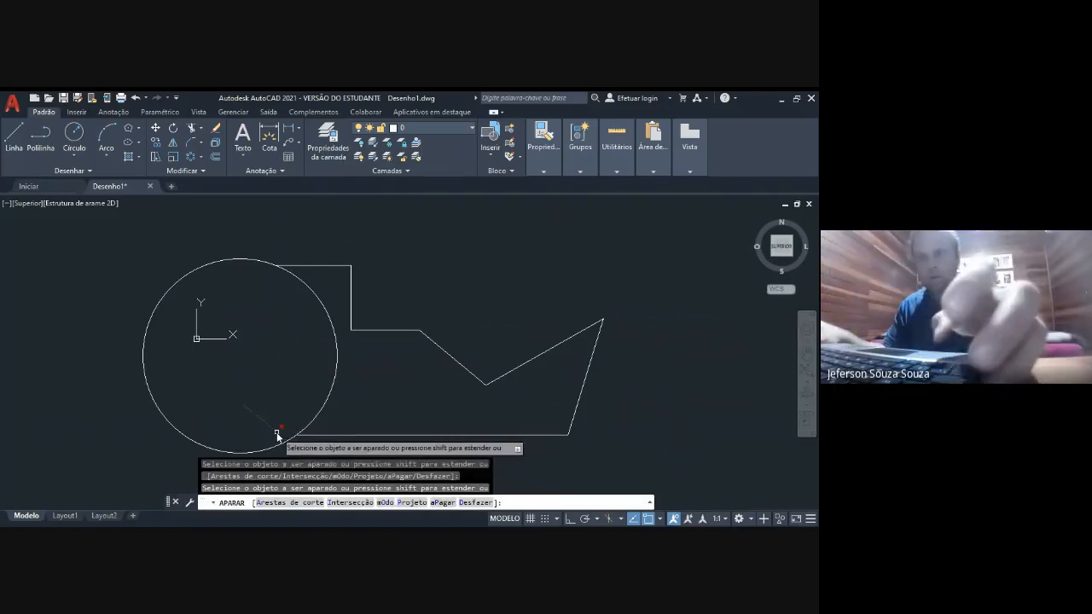
pyautogui.press('Escape')
pyautogui.click(277, 434)
pyautogui.press('Delete')
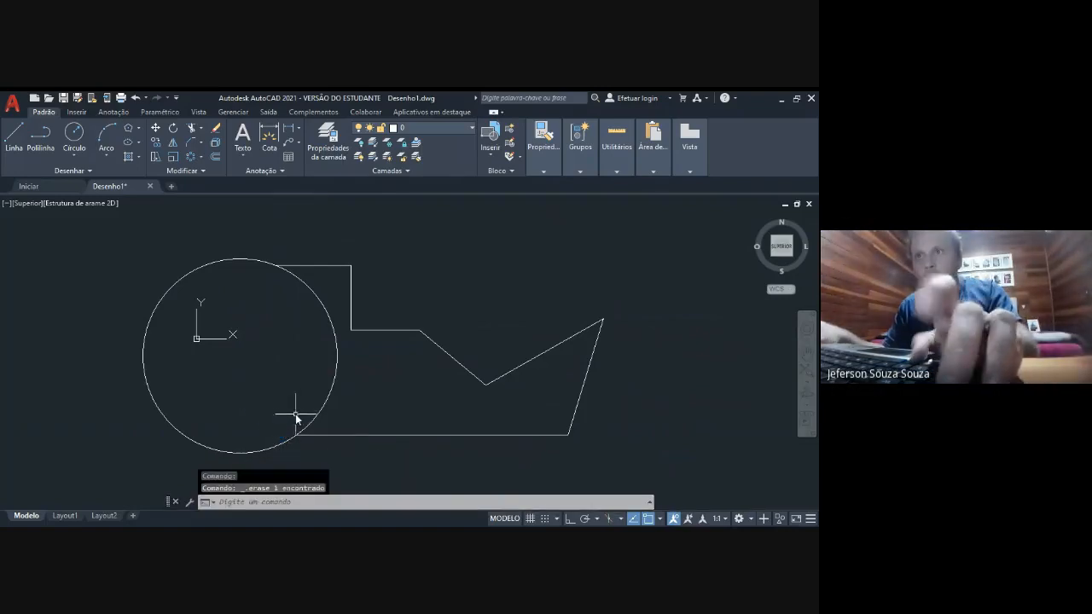
pyautogui.press('Return')
pyautogui.press('Return')
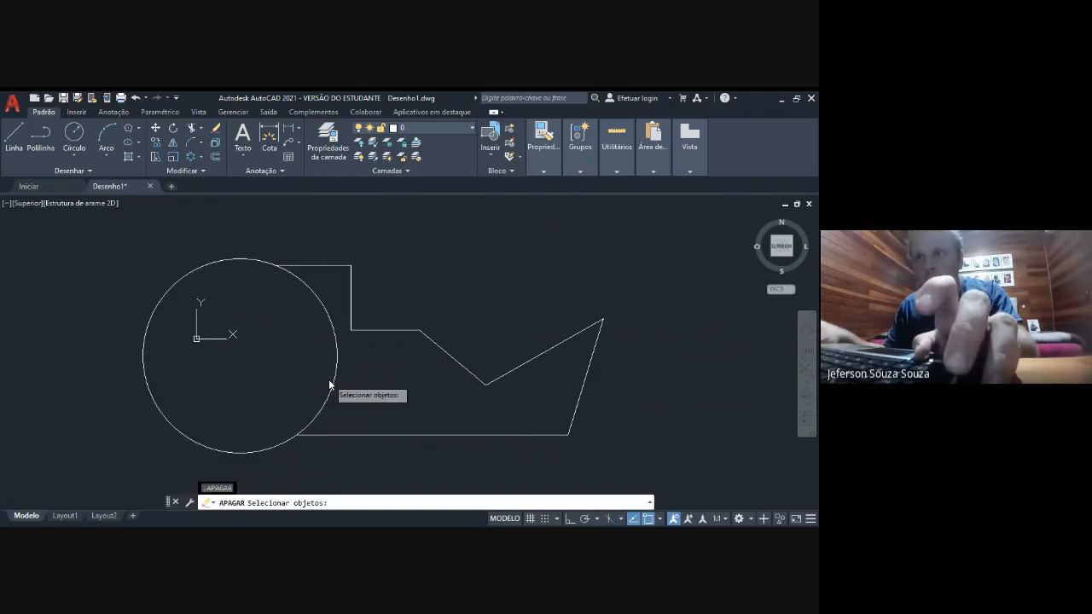
pyautogui.click(334, 380)
pyautogui.press('Escape')
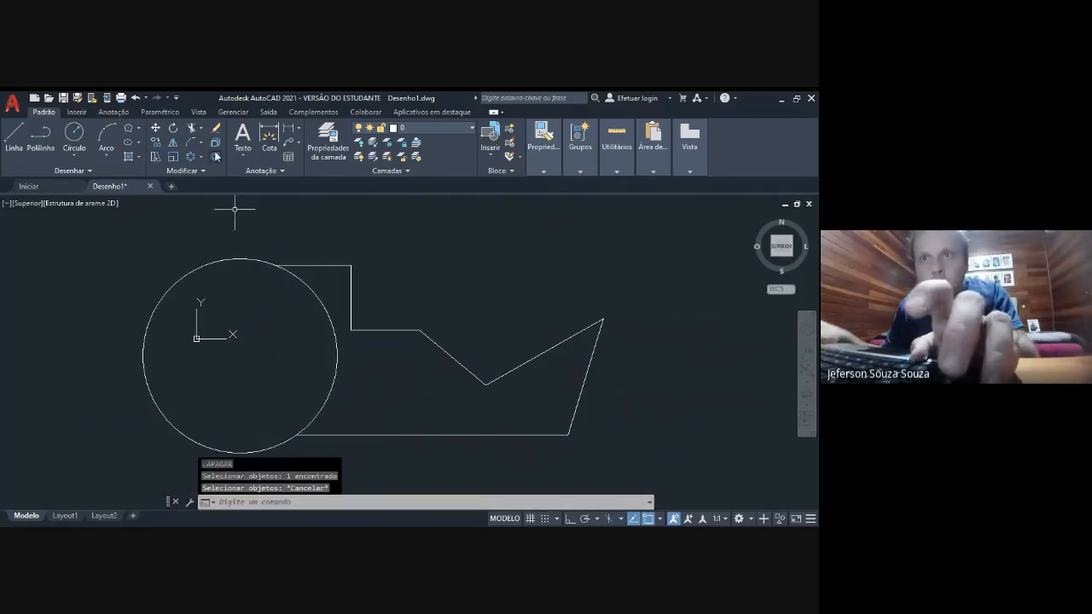
# Trim the circle's inner arc between the upper horizontal line and the bottom line so it joins the outline
pyautogui.click(191, 127)
pyautogui.click(310, 285)
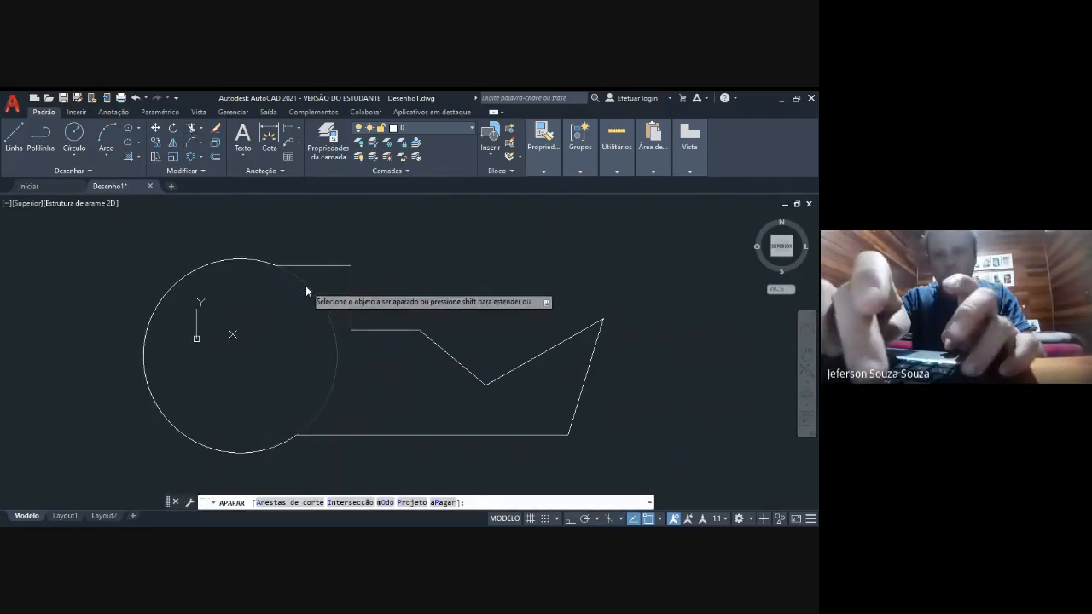
pyautogui.press('Escape')
# Move the whole outline horizontally away from the origin in the positive X direction
pyautogui.moveTo(356, 409); pyautogui.dragTo(407, 390, button='middle')
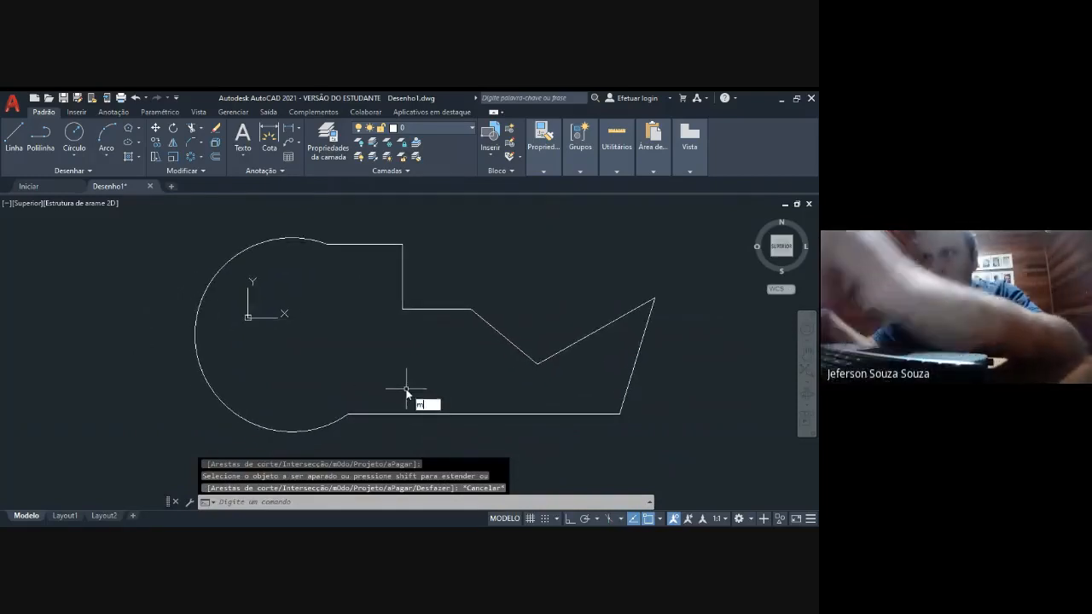
pyautogui.write('m')
pyautogui.press('Return')
pyautogui.click(180, 219)
pyautogui.click(720, 460)
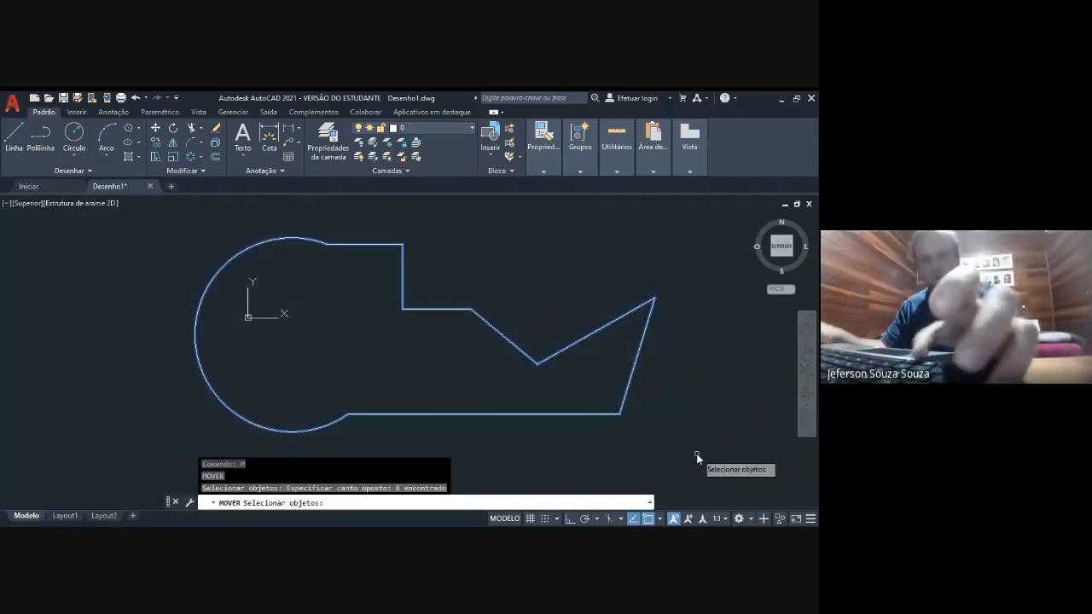
pyautogui.press('Return')
pyautogui.click(120, 390)
pyautogui.click(256, 397)
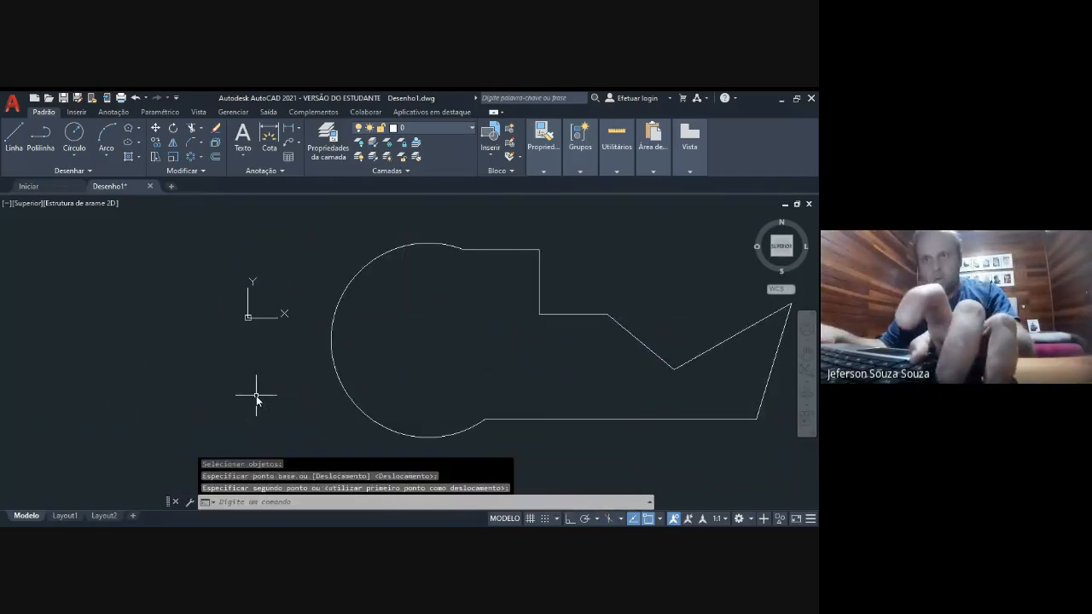
# View how the outline appears on the Layout1 sheet and return to model space
pyautogui.moveTo(510, 406); pyautogui.dragTo(324, 396, button='middle')
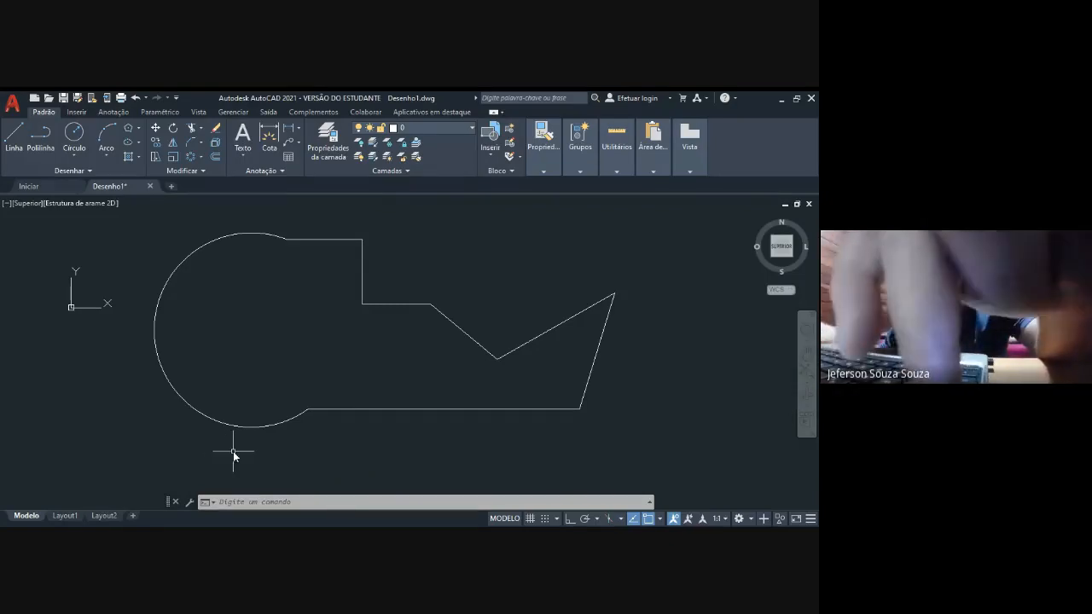
pyautogui.moveTo(217, 320); pyautogui.dragTo(275, 327, button='middle')
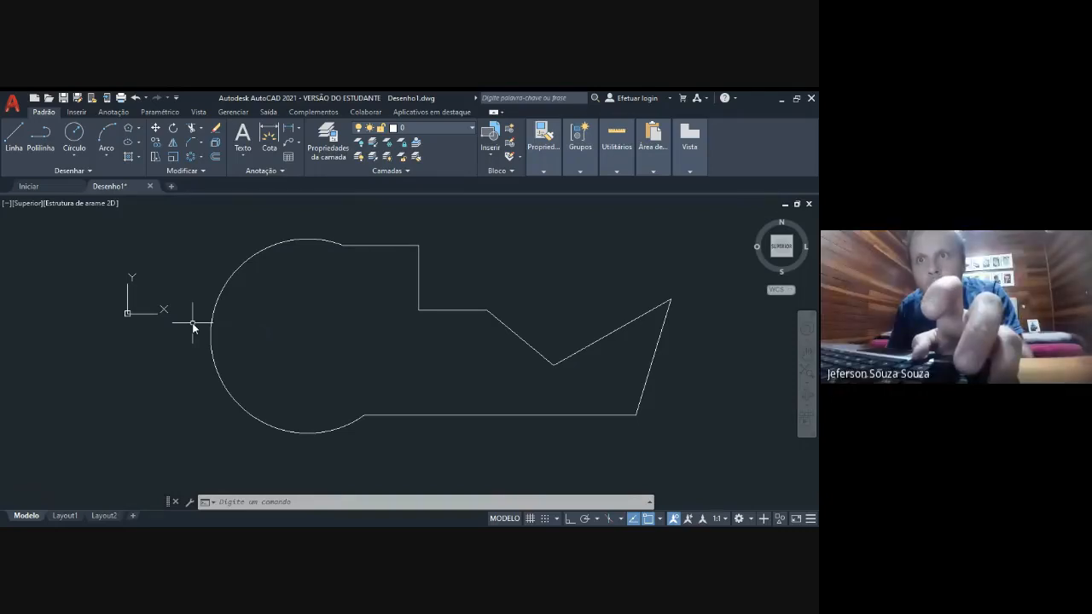
pyautogui.moveTo(74, 517)
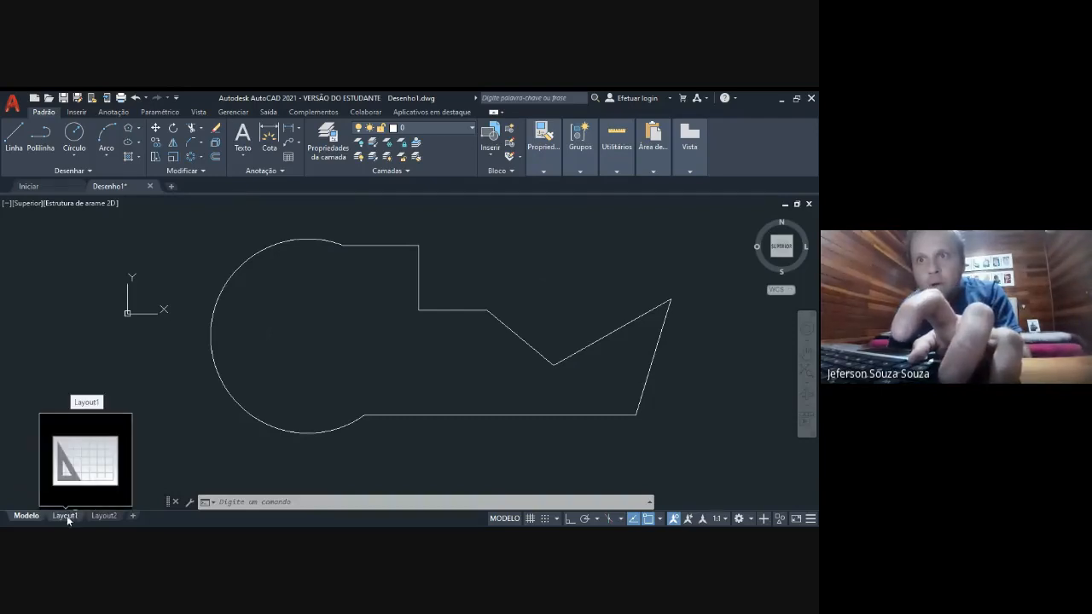
pyautogui.click(68, 518)
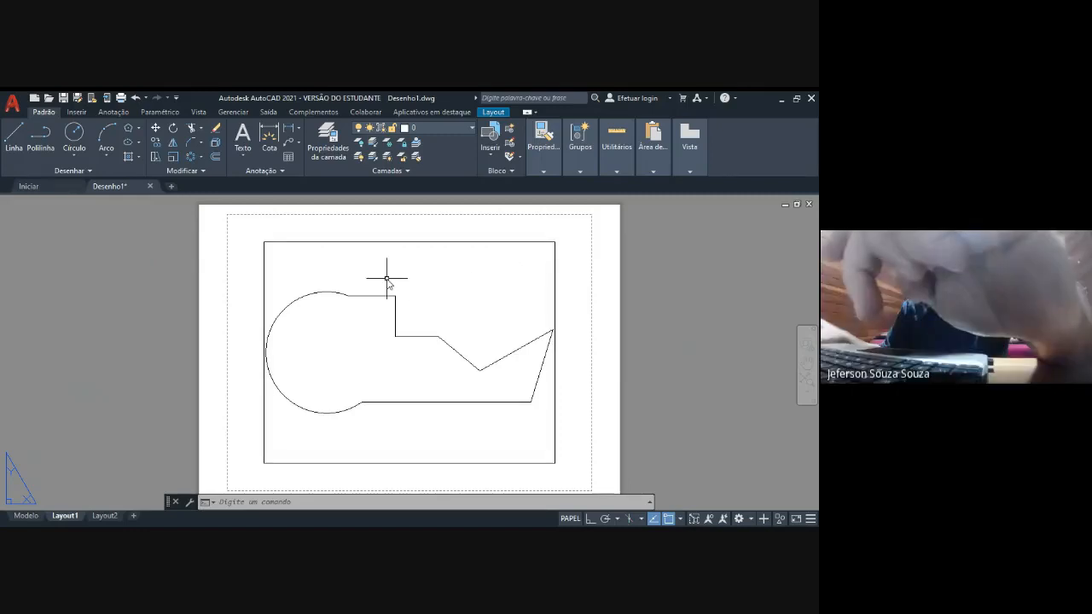
pyautogui.moveTo(114, 518)
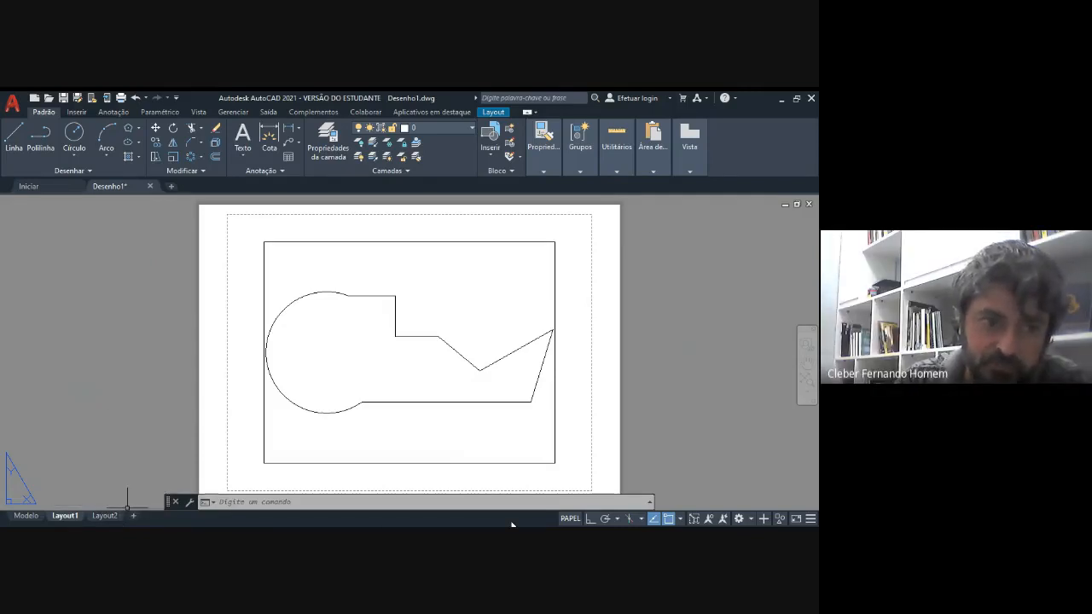
pyautogui.moveTo(25, 521)
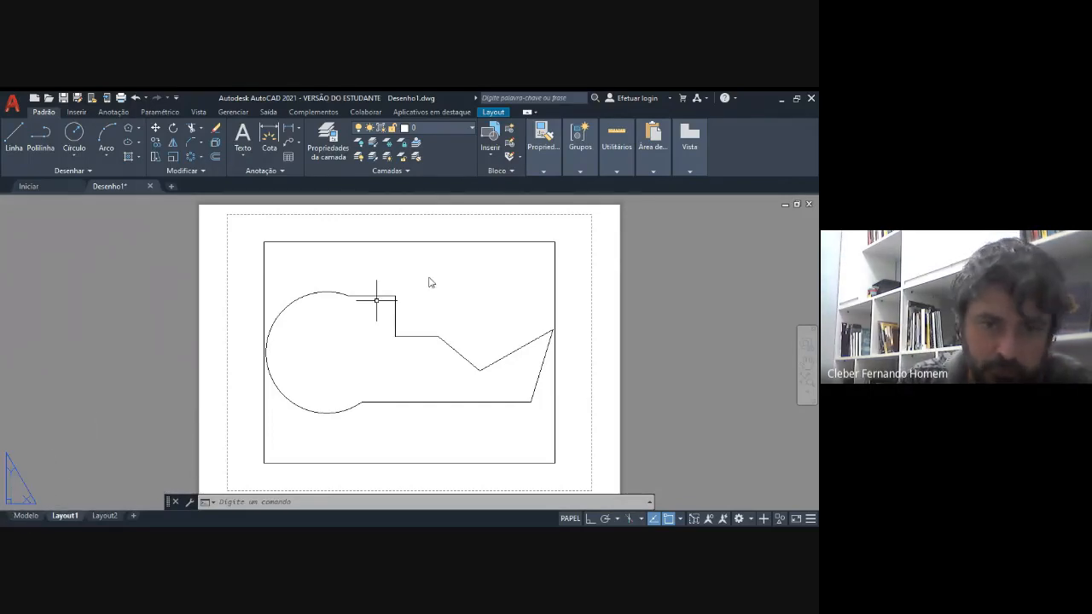
pyautogui.click(29, 517)
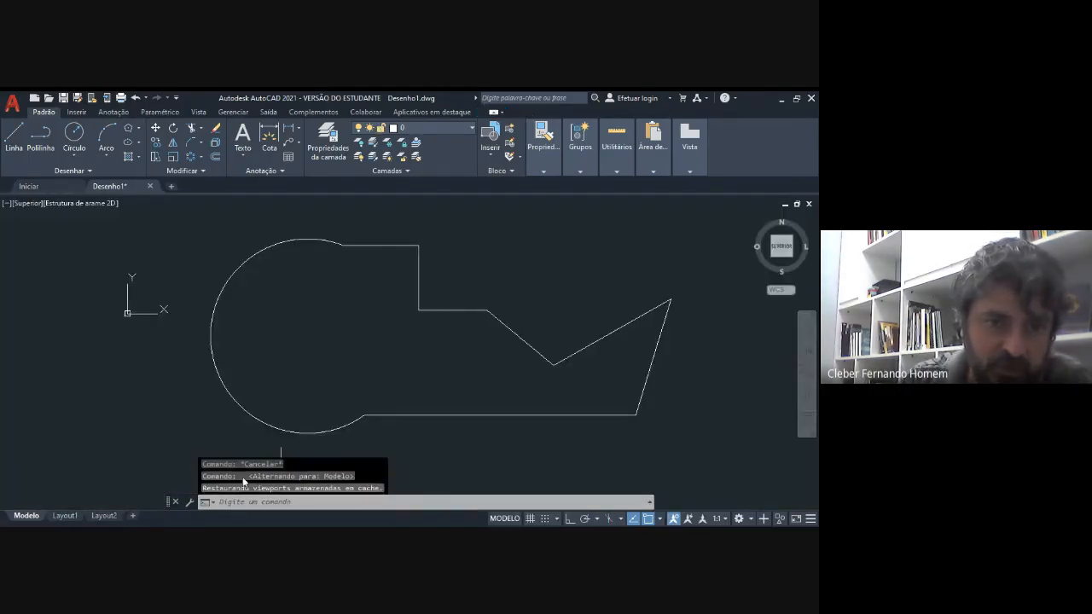
# View Layout1 and Layout2, add three new layouts to the drawing and return to model space
pyautogui.click(75, 518)
pyautogui.click(104, 516)
pyautogui.click(134, 515)
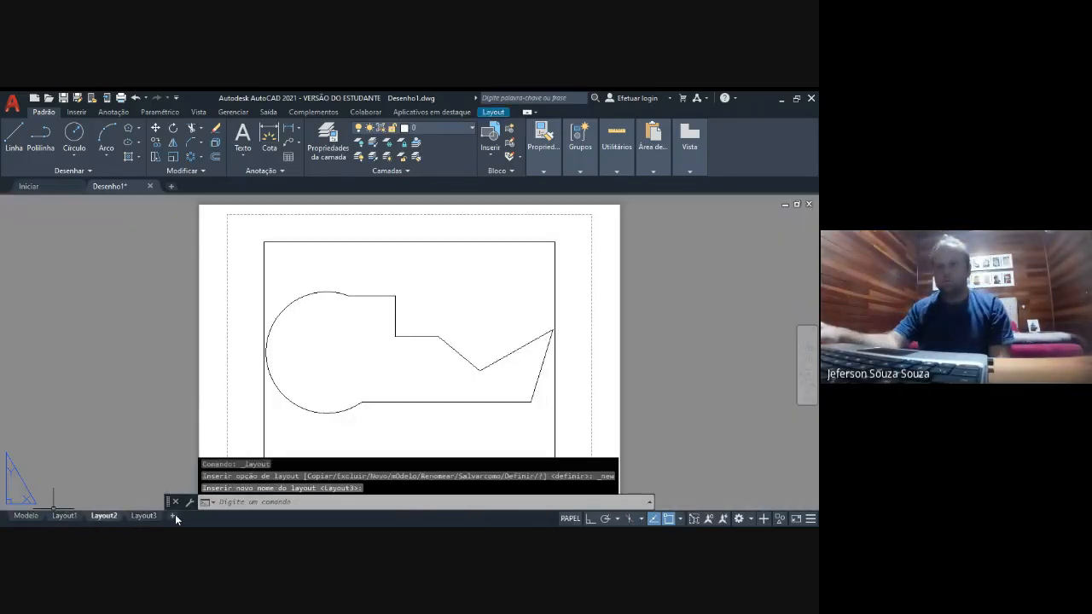
pyautogui.click(173, 515)
pyautogui.click(213, 516)
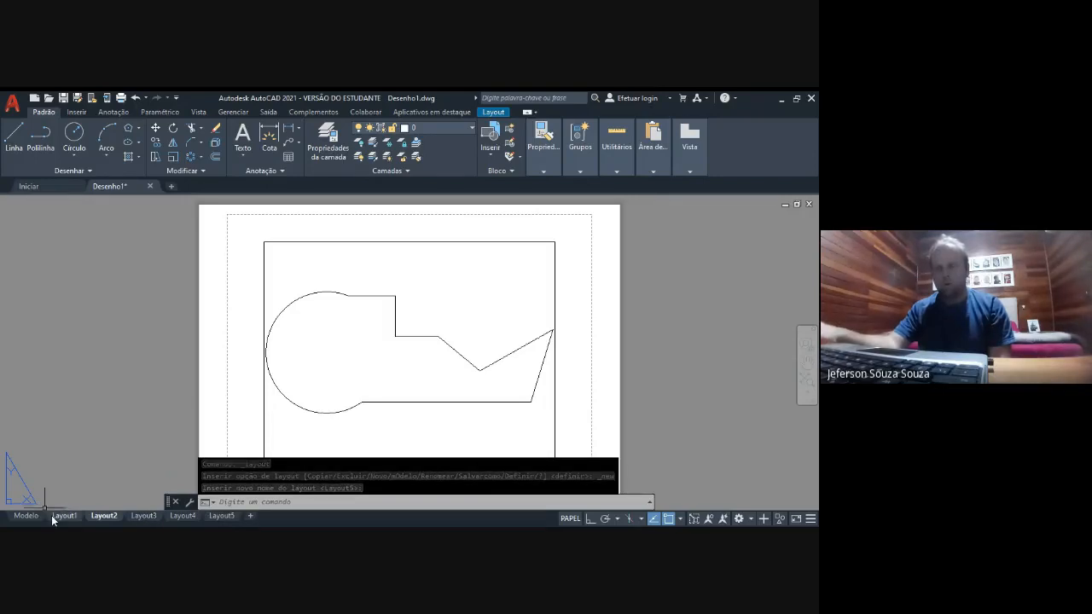
pyautogui.click(24, 516)
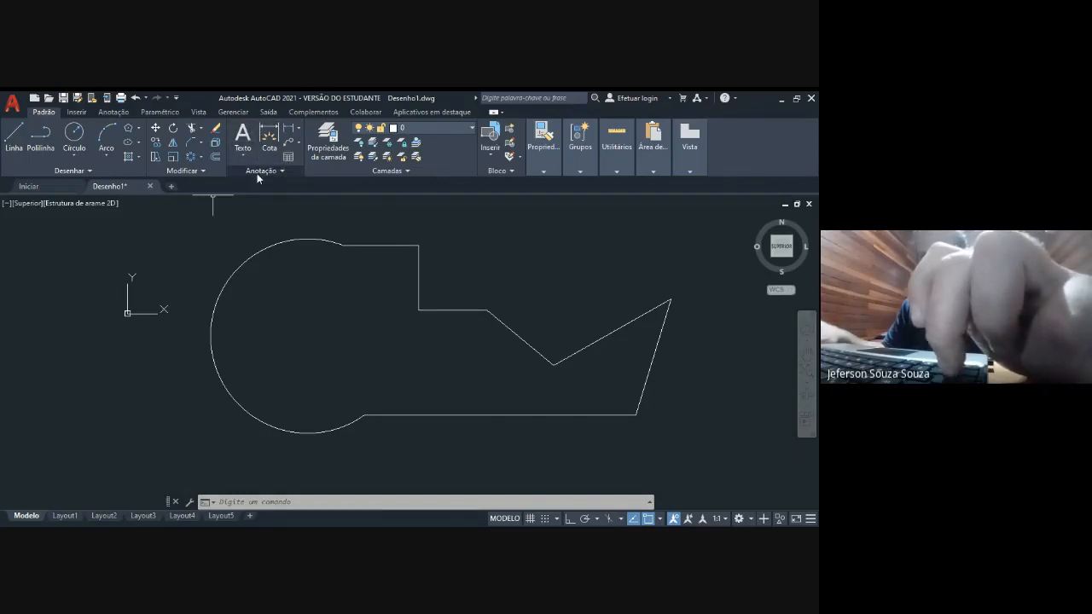
pyautogui.click(114, 113)
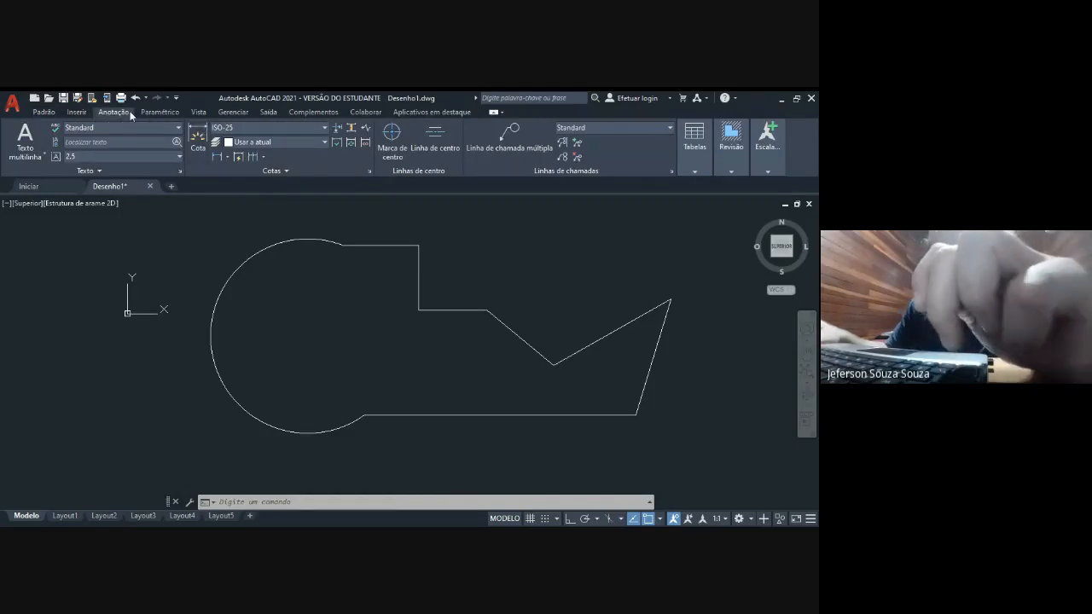
pyautogui.click(43, 112)
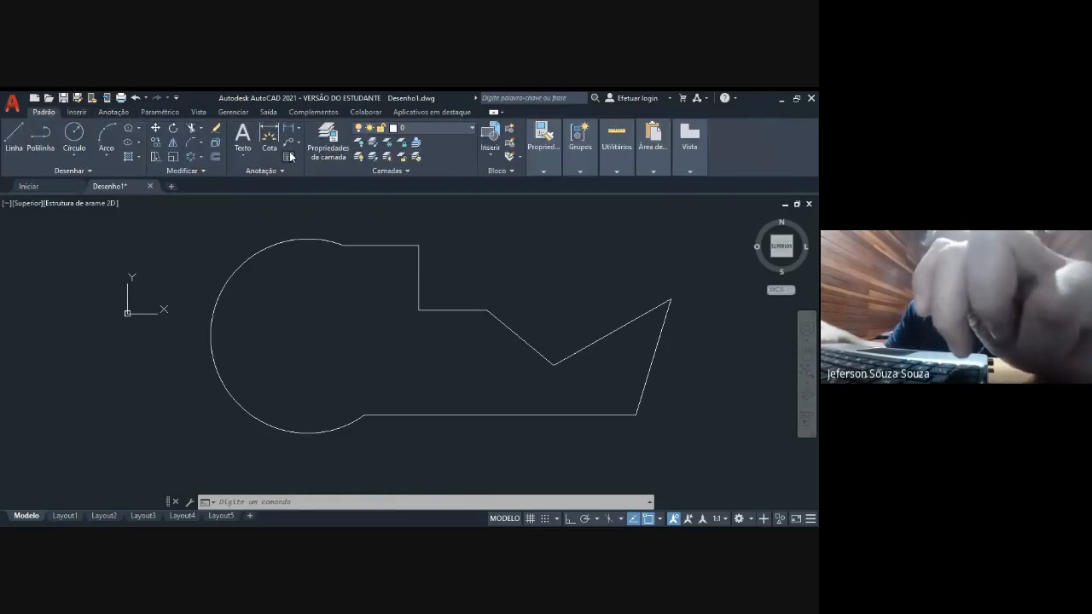
pyautogui.click(114, 113)
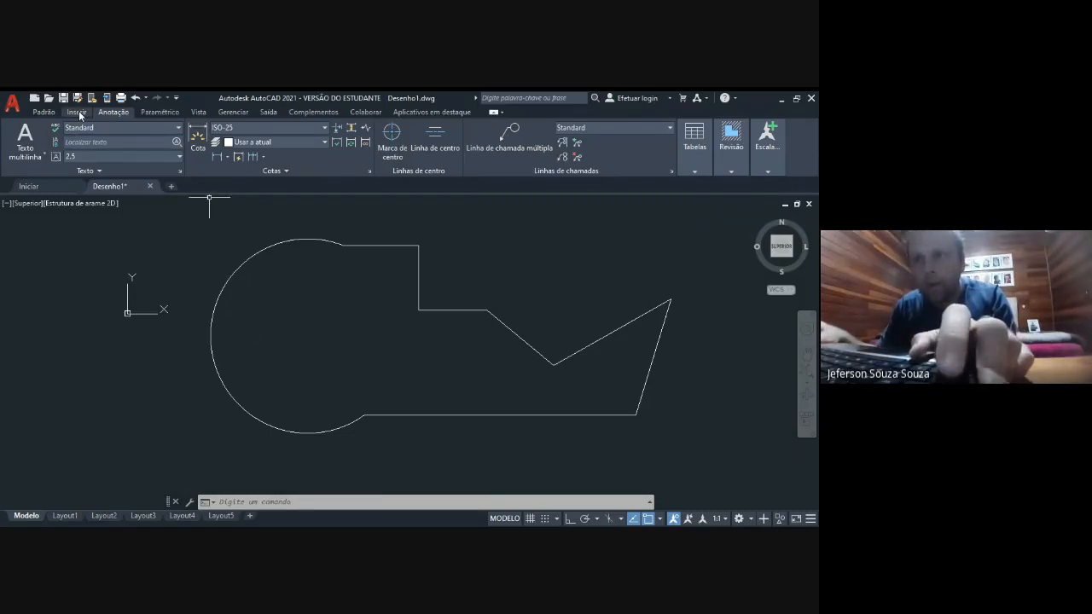
pyautogui.click(48, 111)
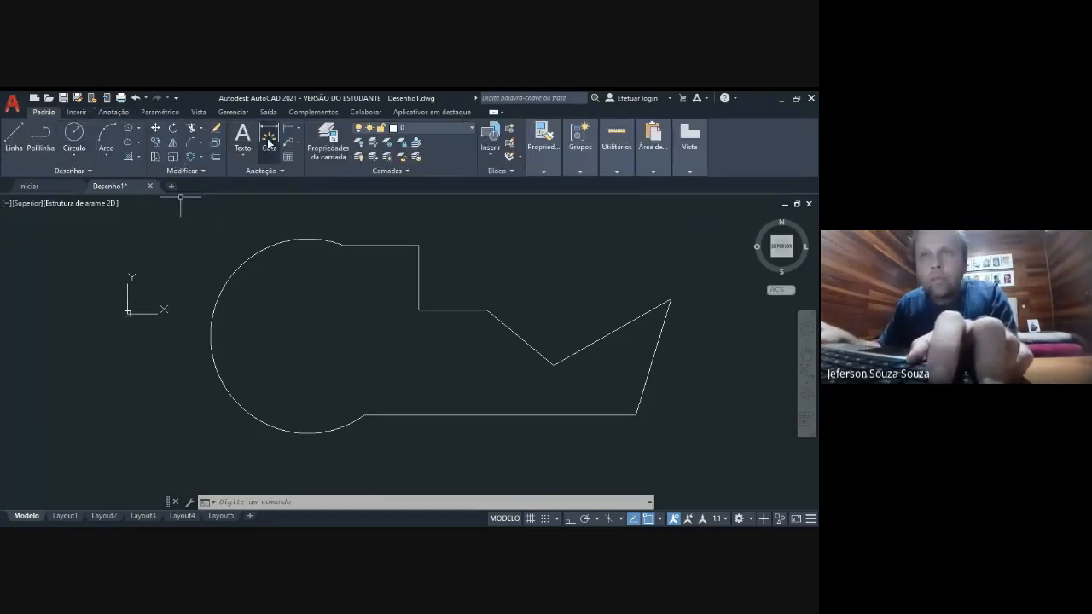
# Add a linear dimension to the outline's upper horizontal line, placing the dimension line above it
pyautogui.click(299, 129)
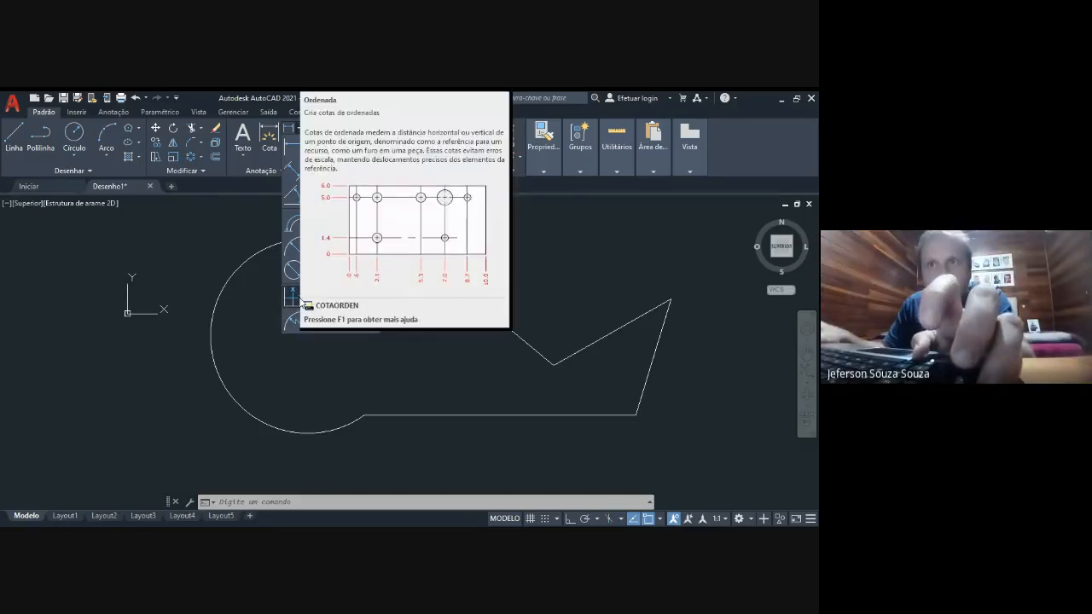
pyautogui.click(294, 153)
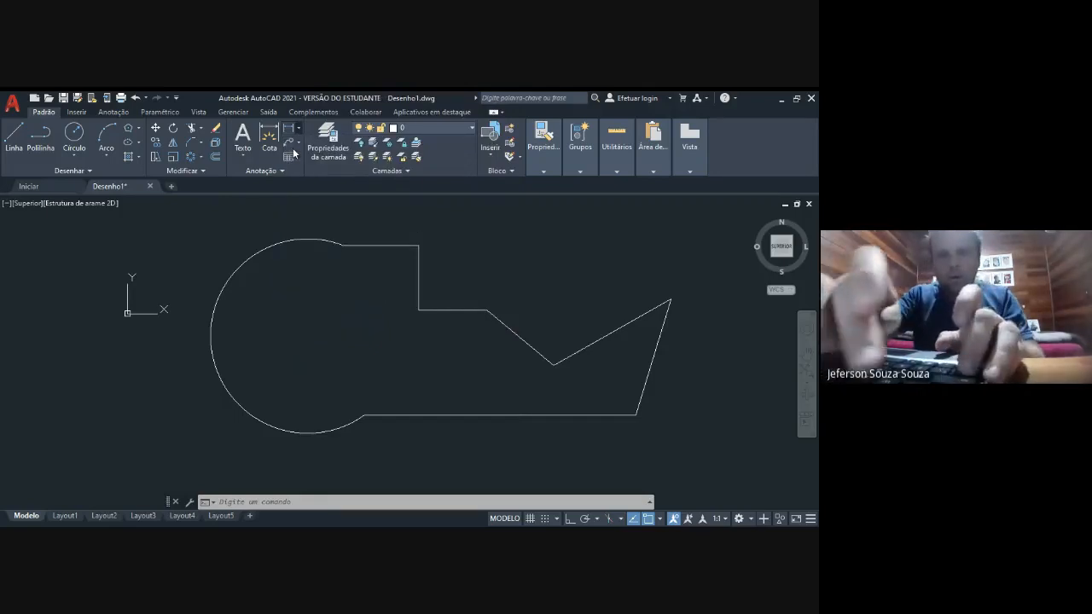
pyautogui.click(344, 249)
pyautogui.click(418, 245)
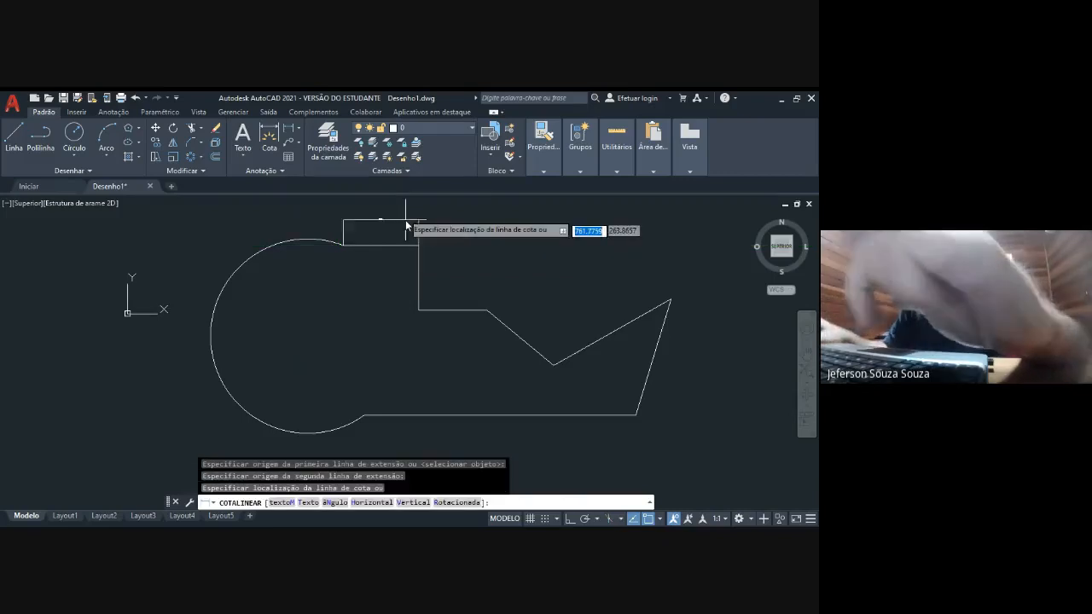
pyautogui.click(401, 221)
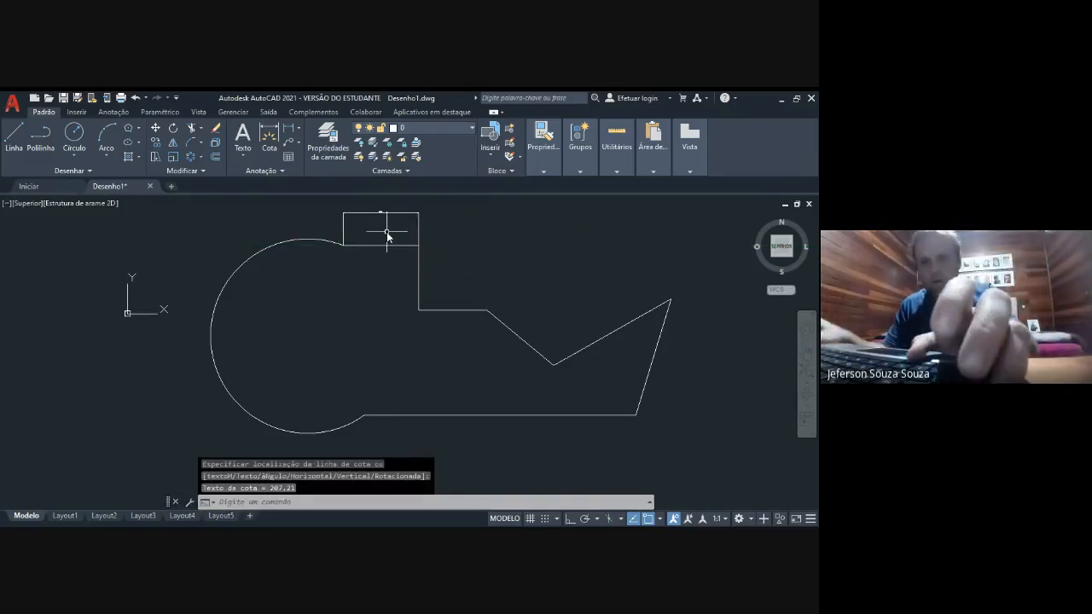
pyautogui.moveTo(385, 234); pyautogui.dragTo(383, 304, button='middle')
pyautogui.scroll(4, 380, 296)
pyautogui.scroll(2, 380, 294)
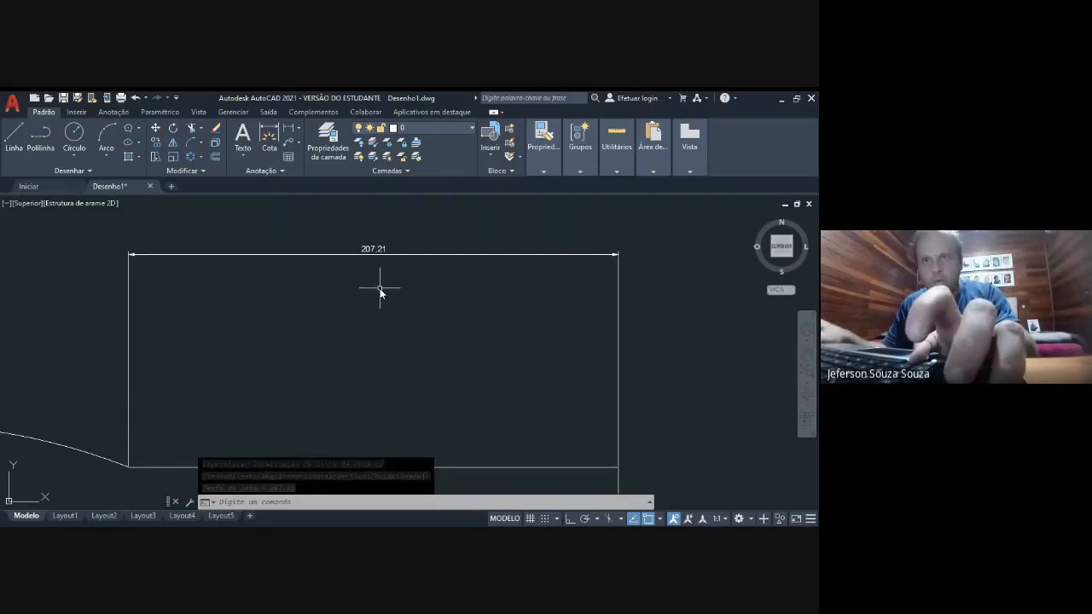
pyautogui.scroll(-3, 380, 294)
pyautogui.scroll(-4, 381, 294)
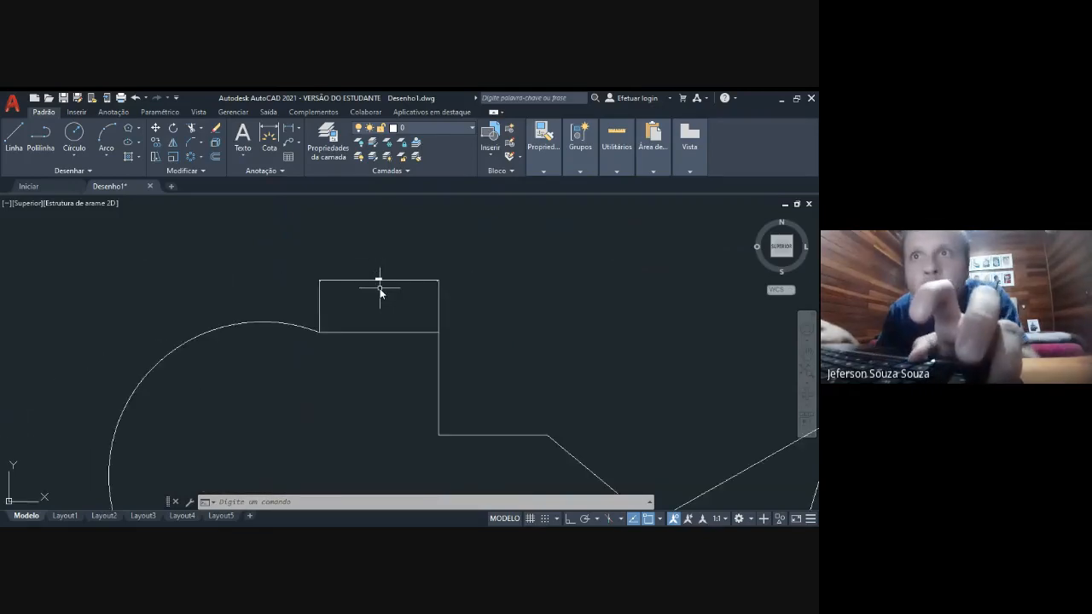
# Add a linear dimension to the vertical line descending from the upper horizontal line, placing it outside the outline
pyautogui.click(288, 129)
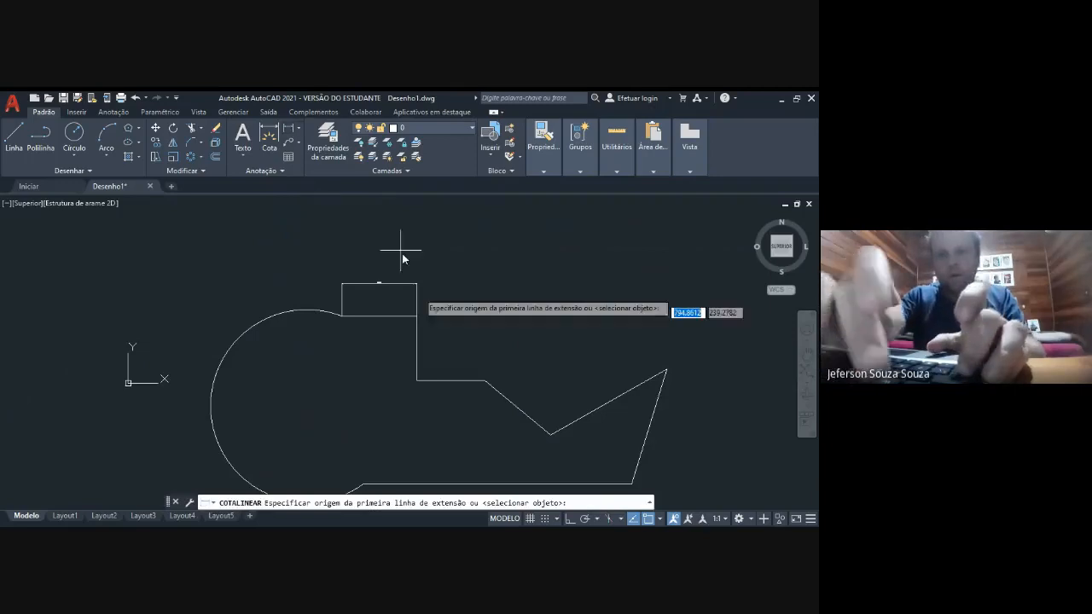
pyautogui.click(416, 317)
pyautogui.click(416, 380)
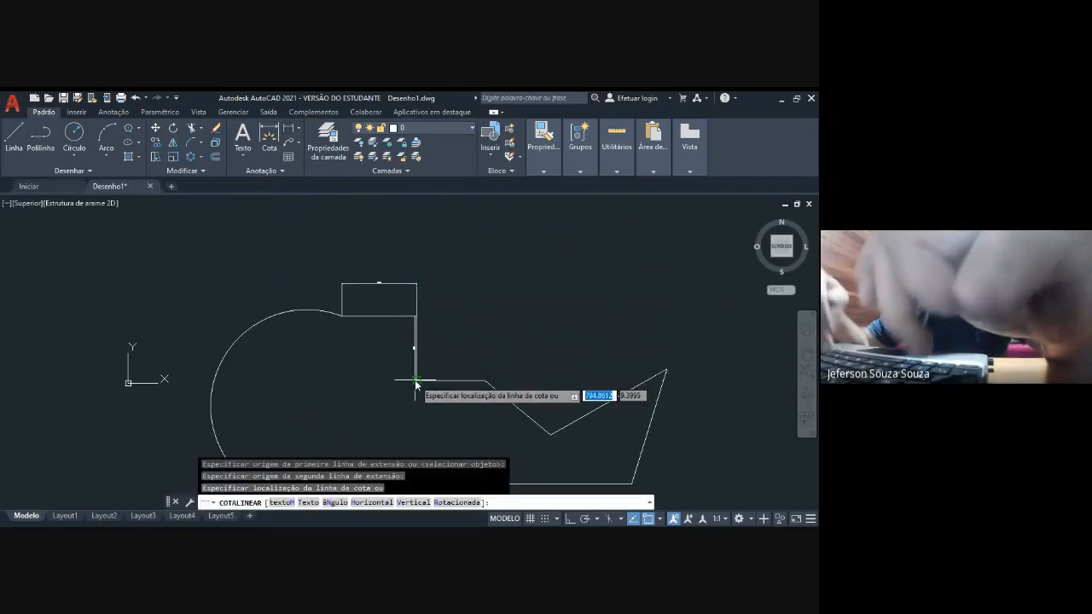
pyautogui.click(446, 361)
pyautogui.scroll(3, 448, 358)
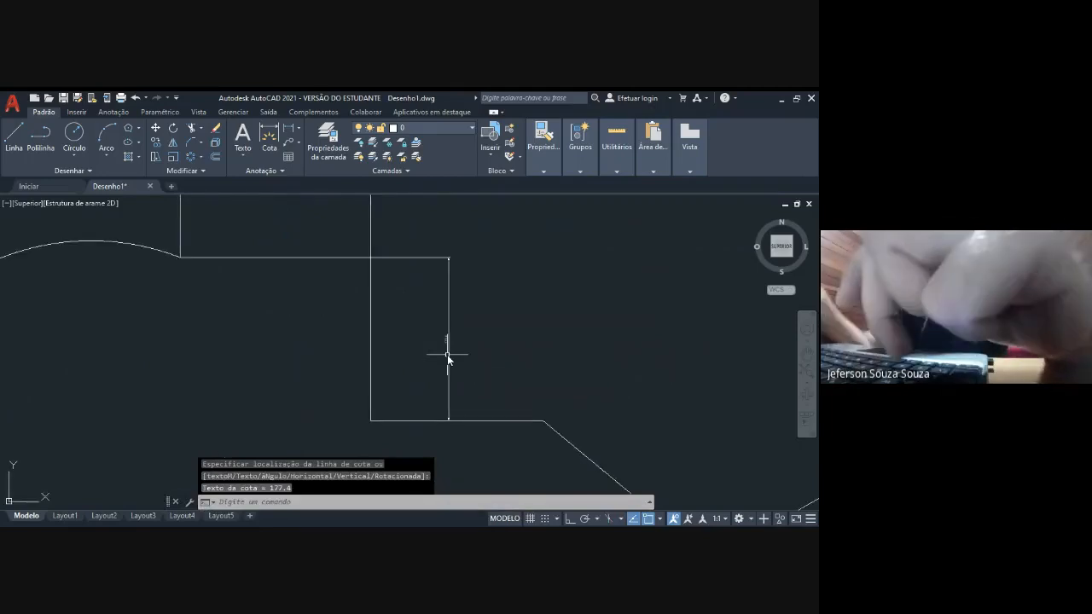
pyautogui.scroll(2, 447, 356)
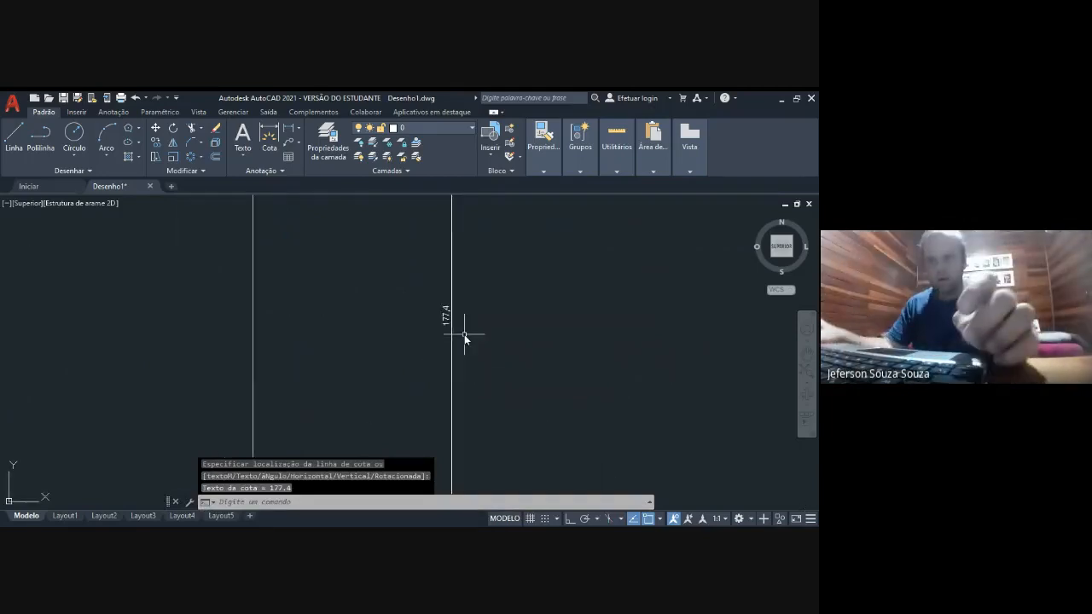
pyautogui.scroll(-5, 464, 334)
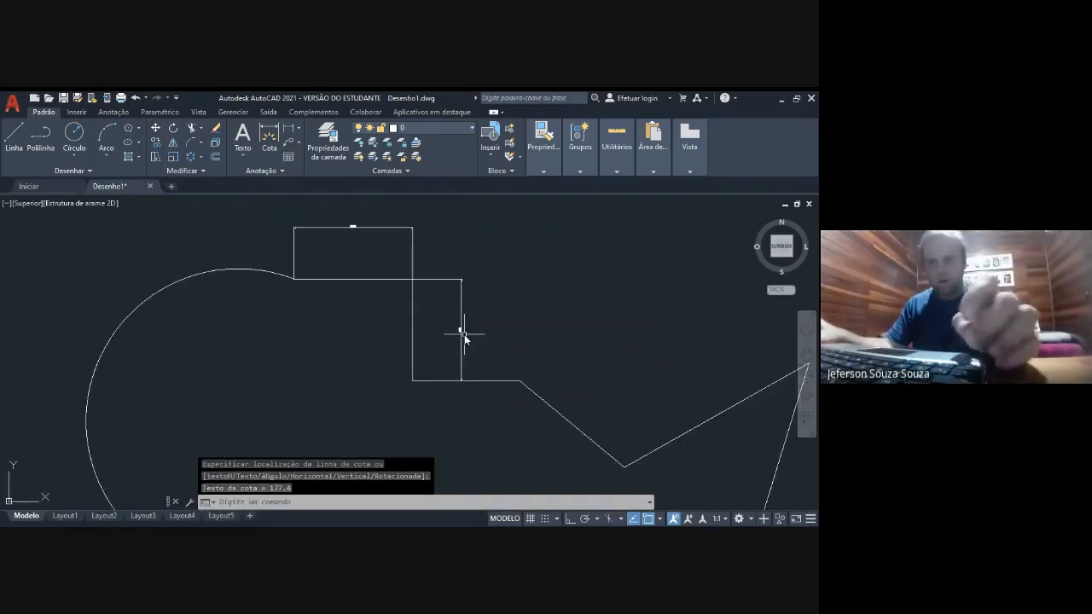
# Add an aligned dimension to the sloping line between the short horizontal line and the V-shaped notch's lowest point
pyautogui.click(295, 128)
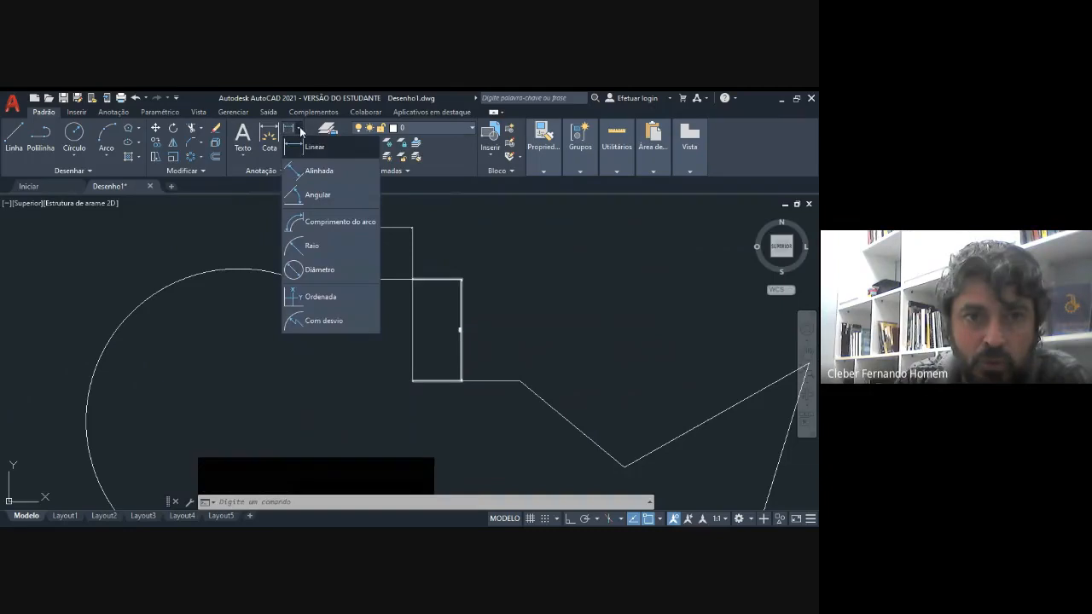
pyautogui.click(314, 175)
pyautogui.click(520, 380)
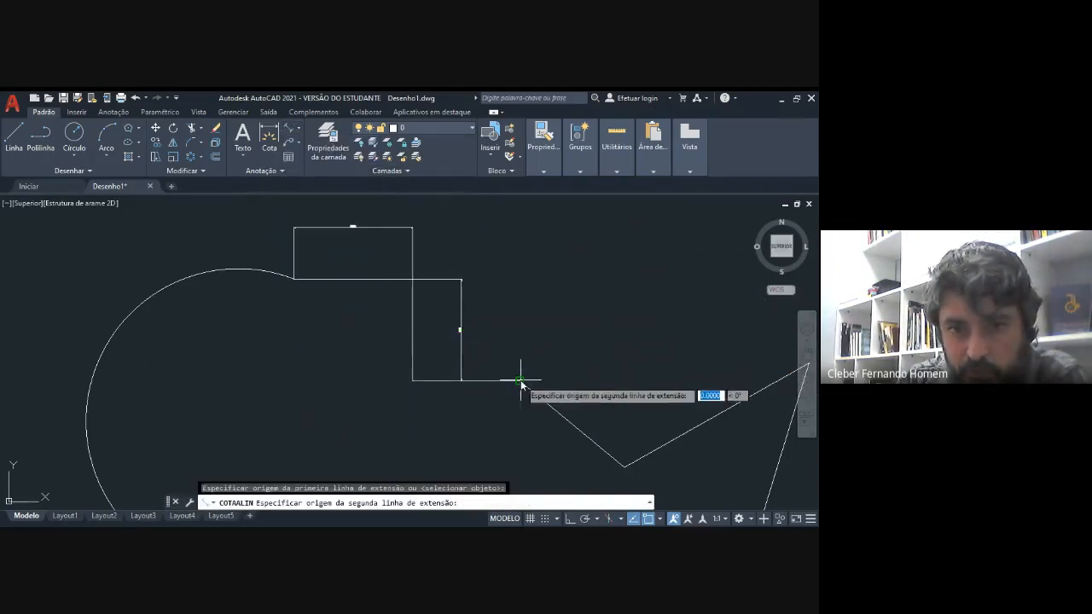
pyautogui.click(625, 466)
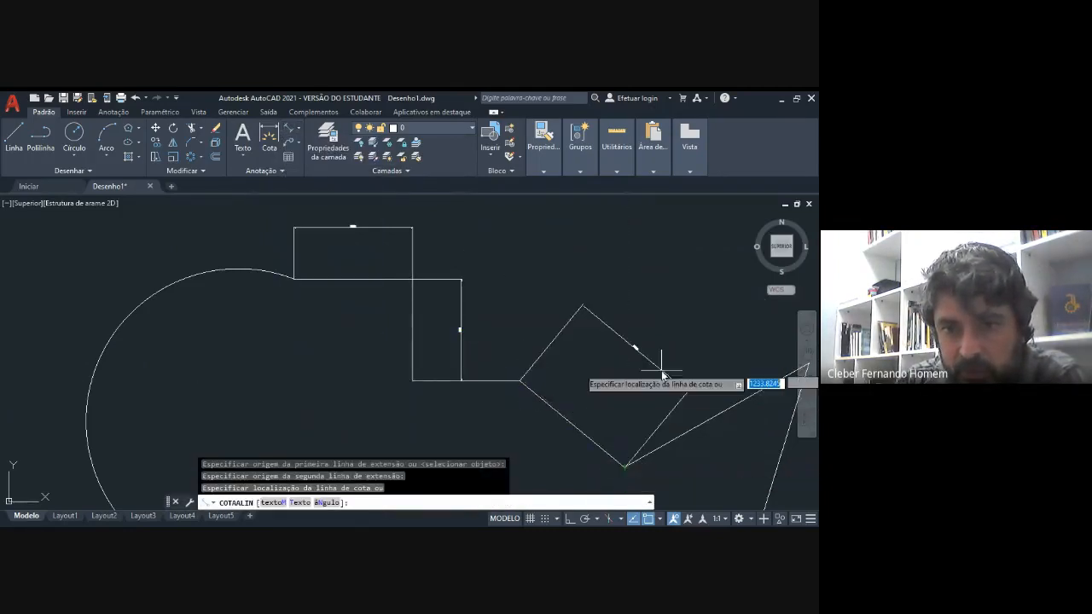
pyautogui.click(671, 339)
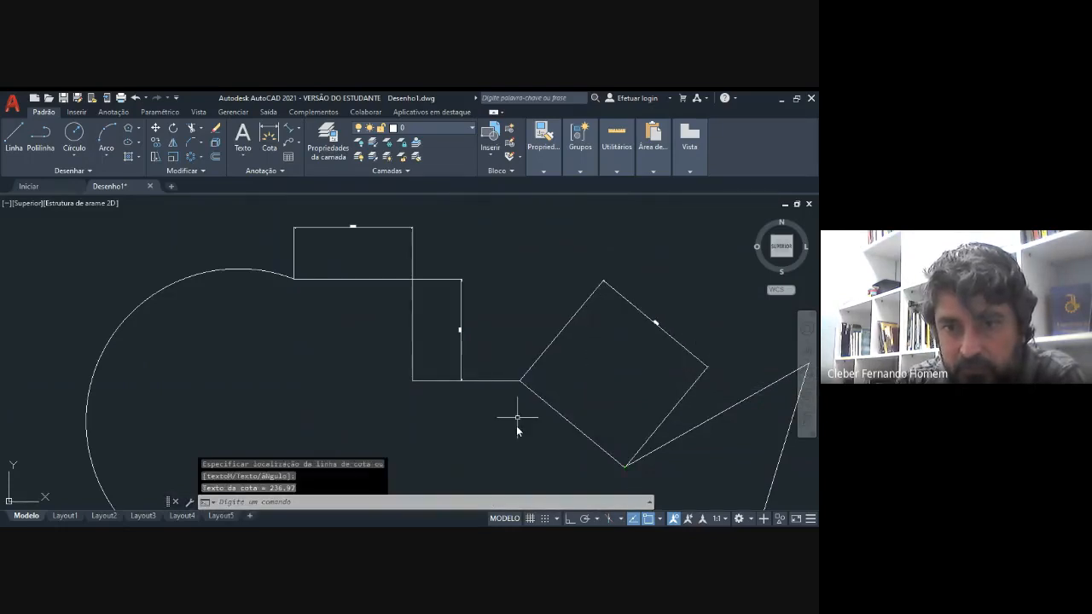
pyautogui.click(287, 134)
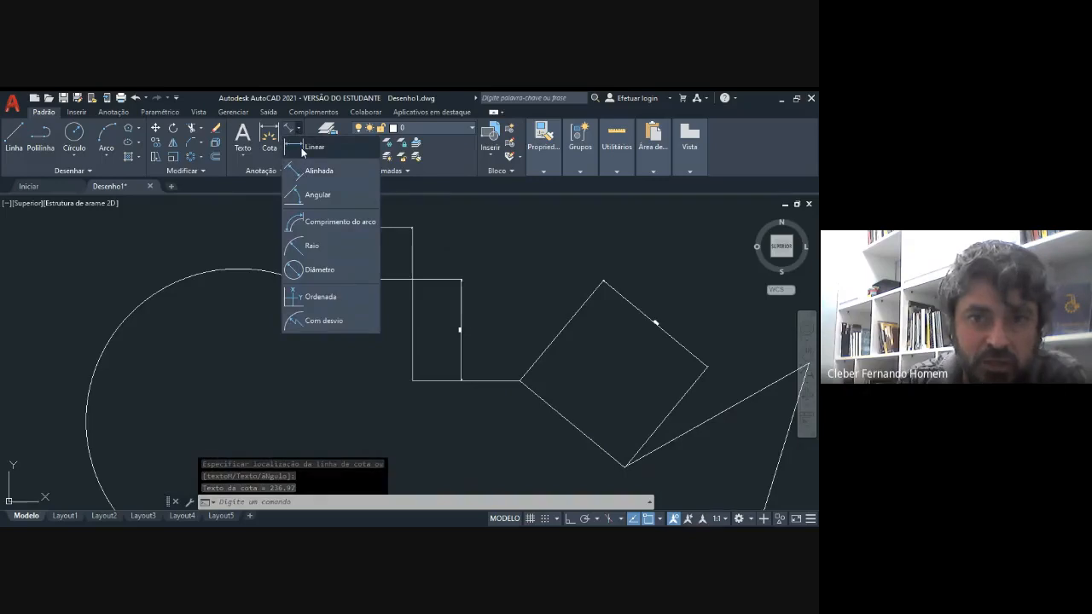
pyautogui.click(320, 145)
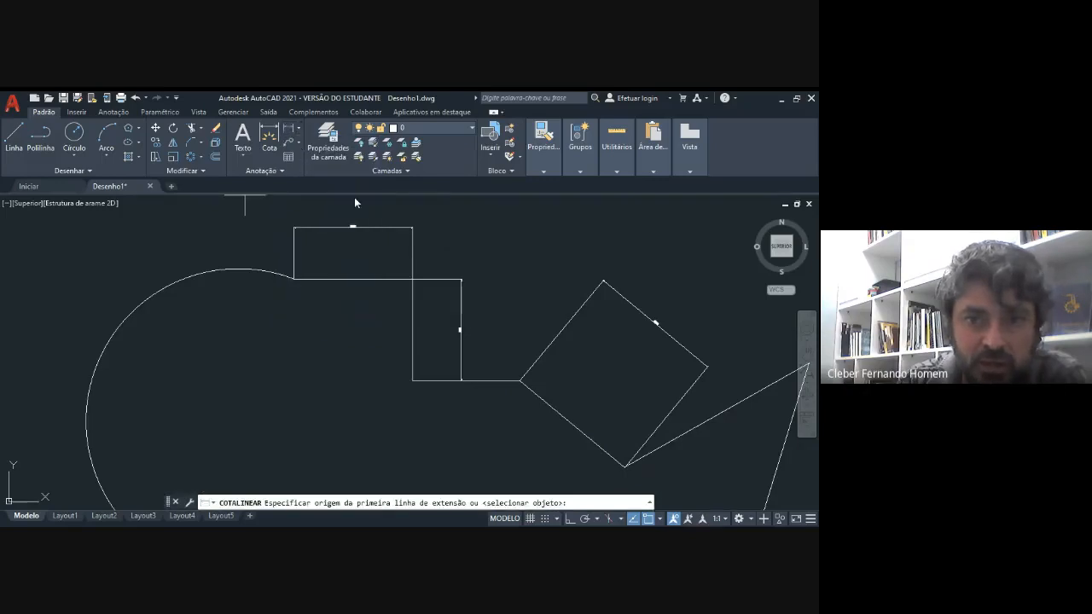
pyautogui.click(518, 382)
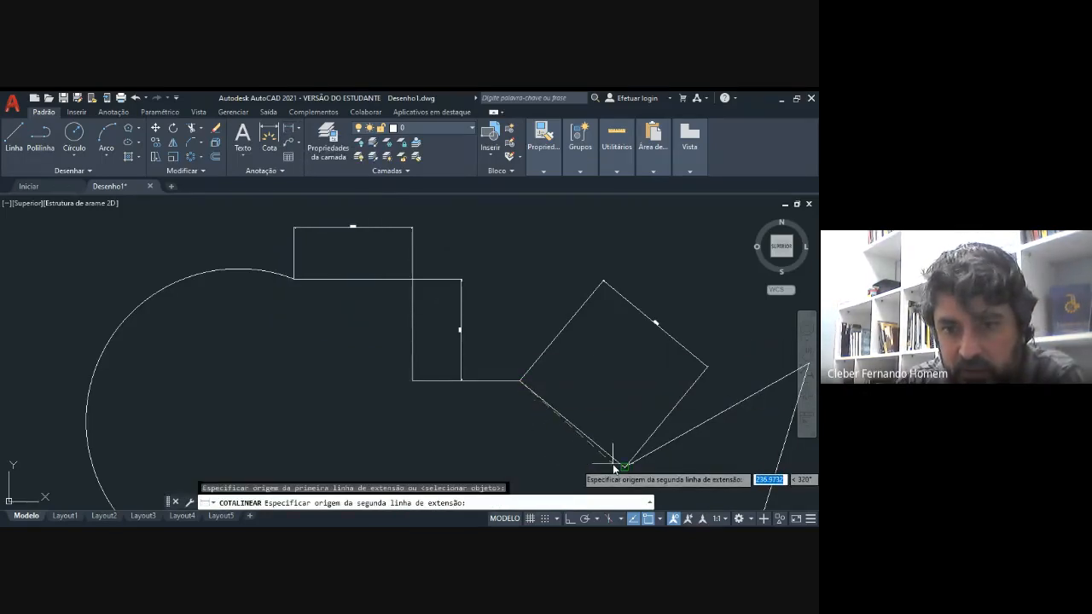
pyautogui.click(617, 464)
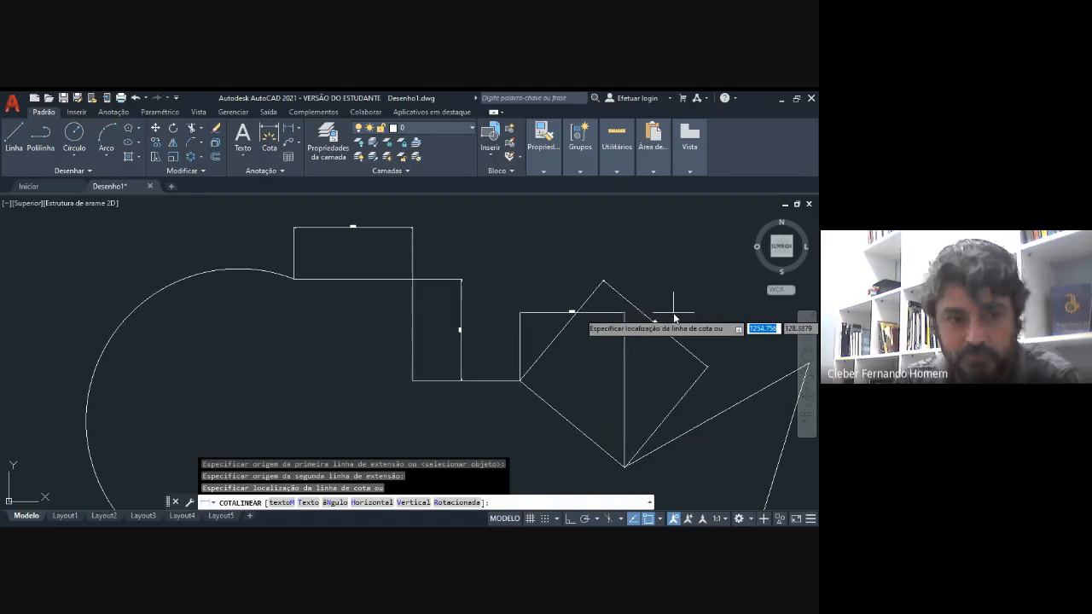
pyautogui.press('Escape')
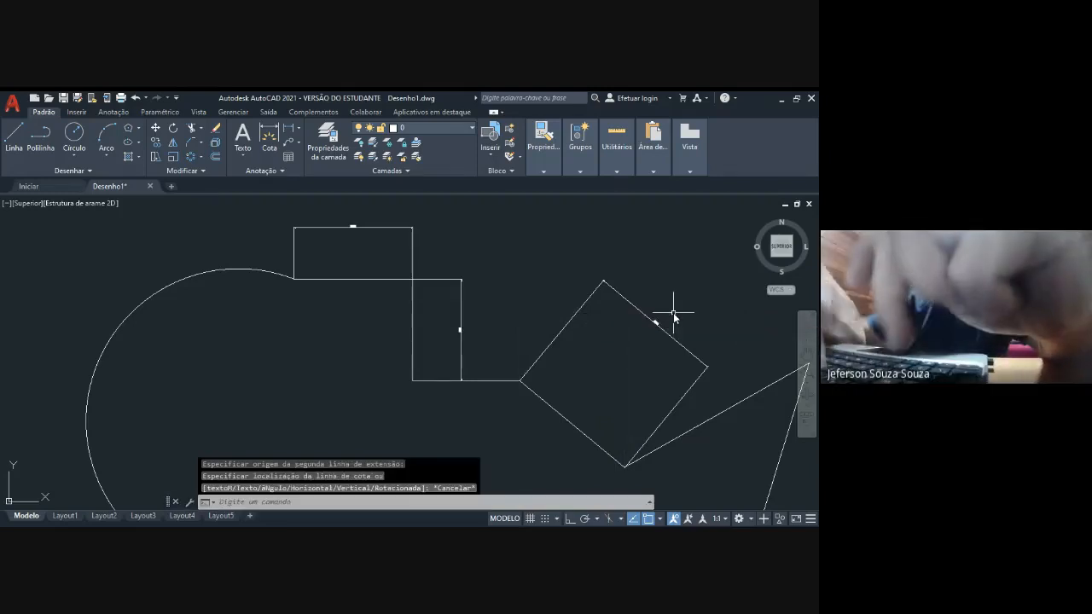
# Add a radius dimension to the outline's large arc, placing its text inside the arc
pyautogui.click(298, 129)
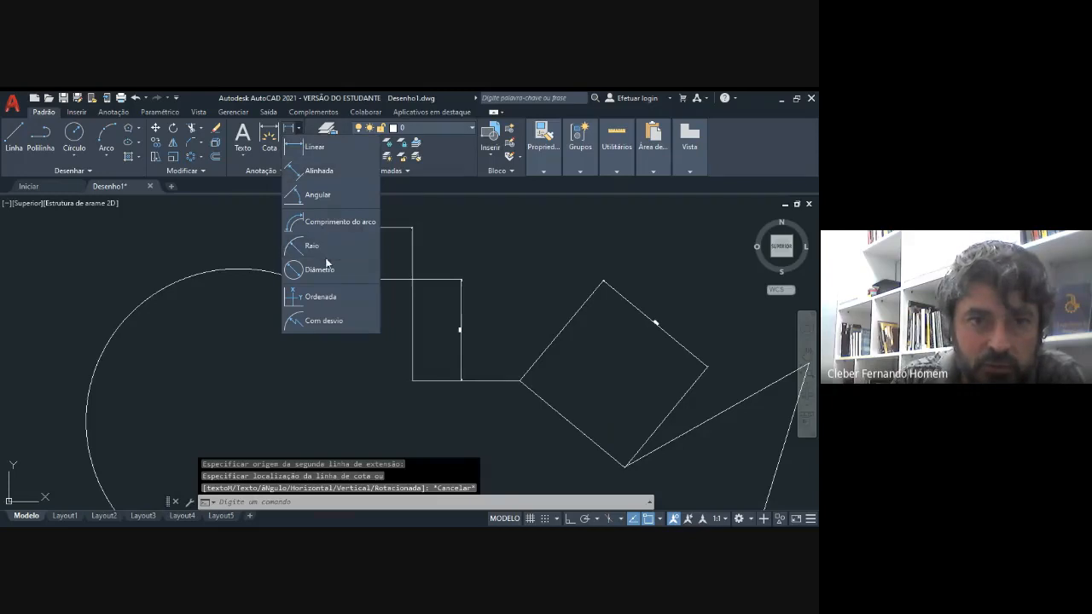
pyautogui.click(301, 248)
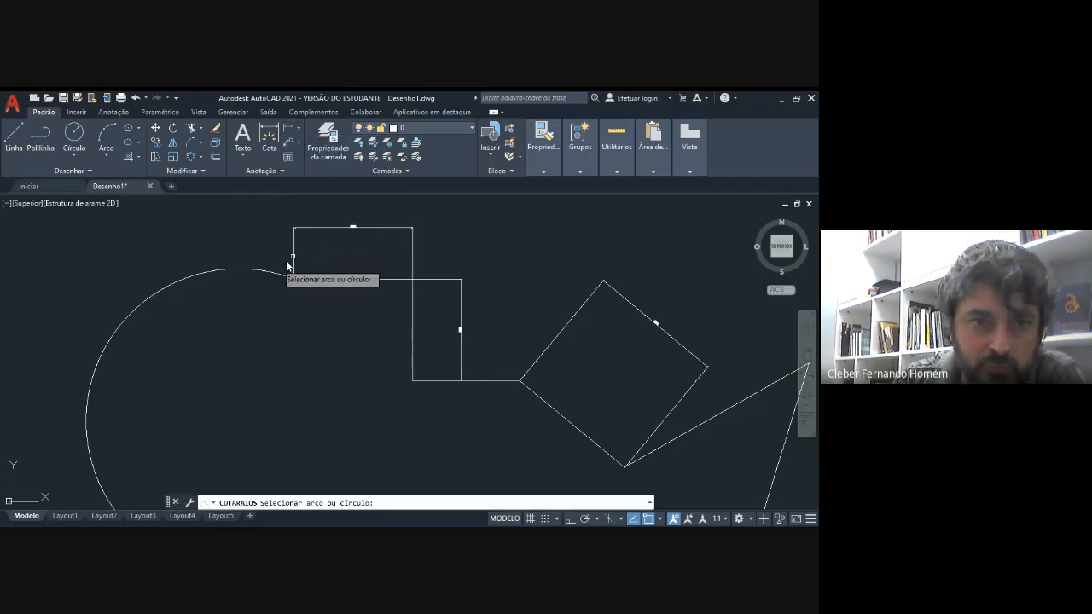
pyautogui.click(190, 280)
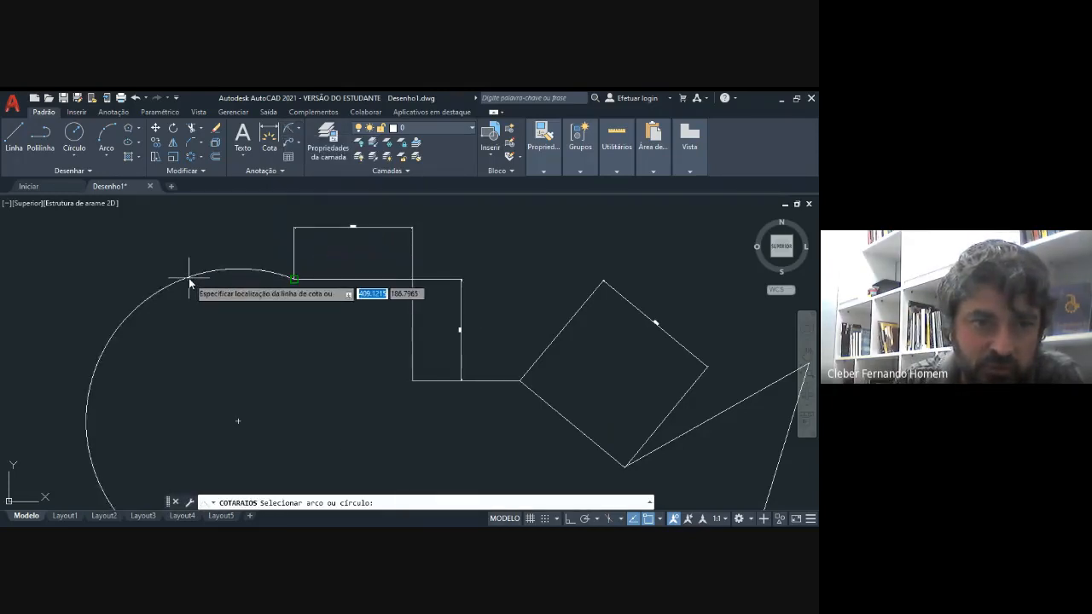
pyautogui.click(205, 380)
pyautogui.scroll(5, 247, 383)
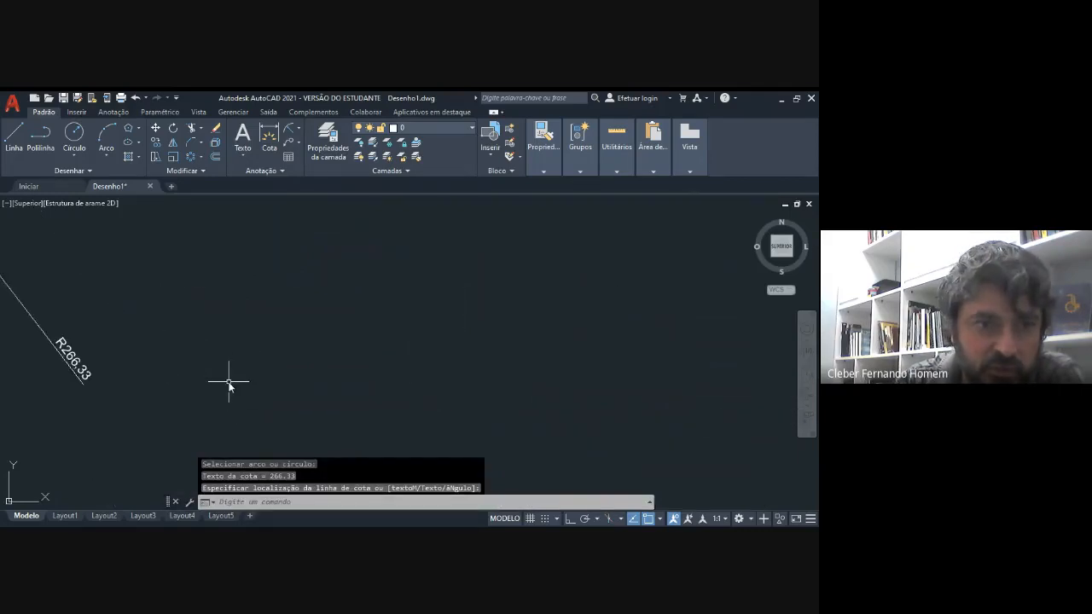
pyautogui.scroll(-3, 273, 319)
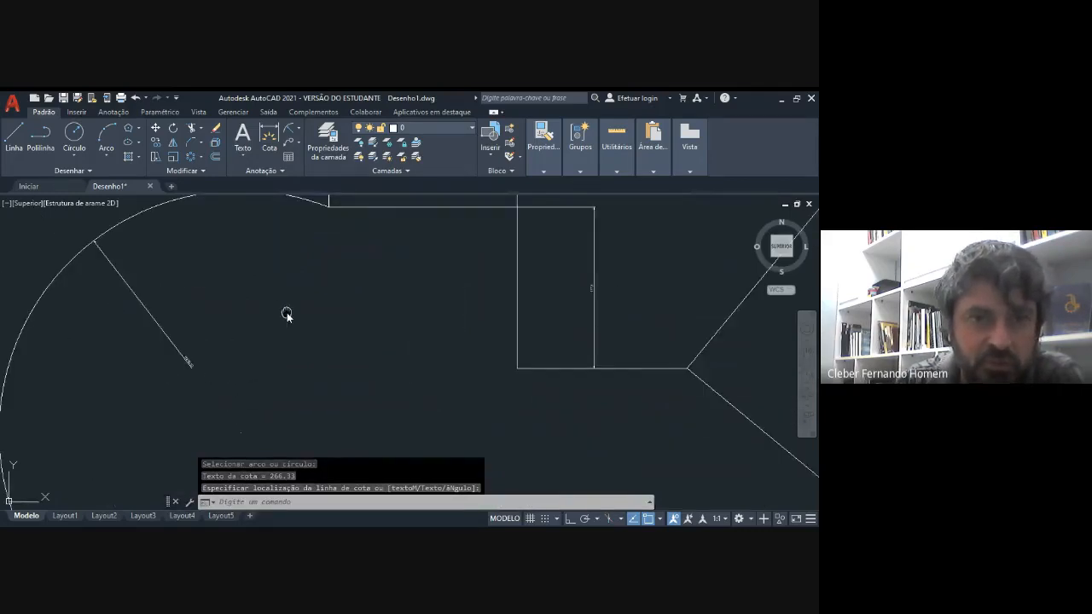
pyautogui.scroll(-4, 470, 270)
pyautogui.scroll(2, 472, 273)
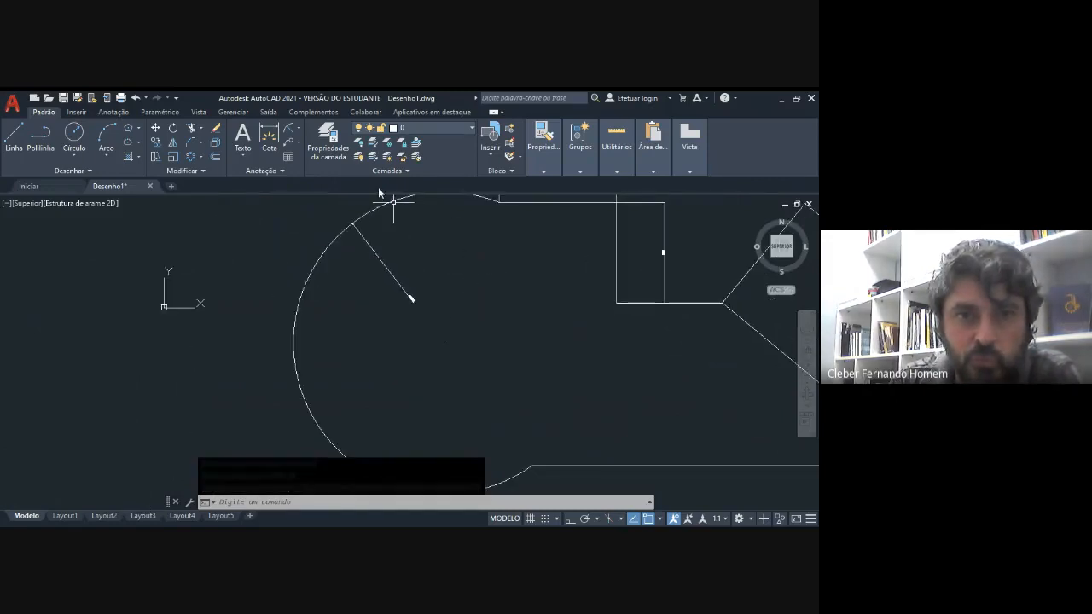
# Add a diameter dimension to the large arc, placing its text inside near the arc's center
pyautogui.click(299, 132)
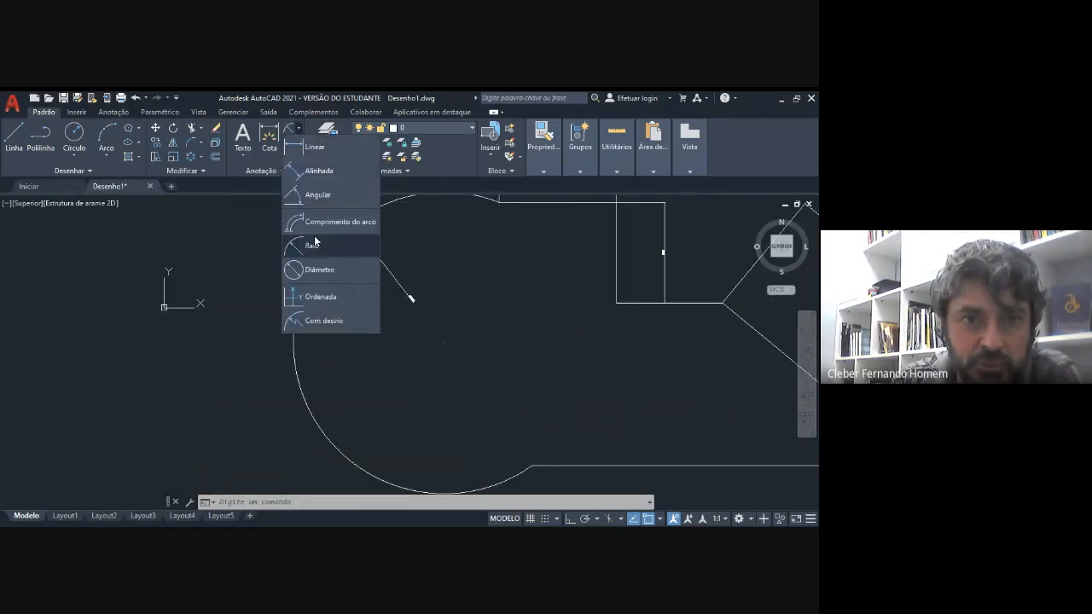
pyautogui.click(310, 272)
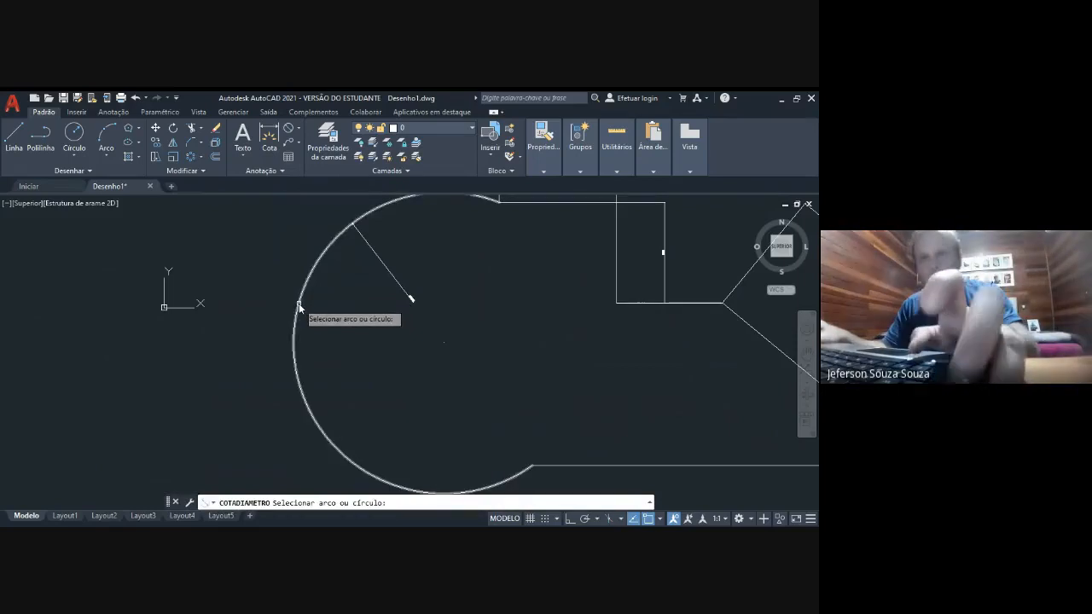
pyautogui.click(296, 301)
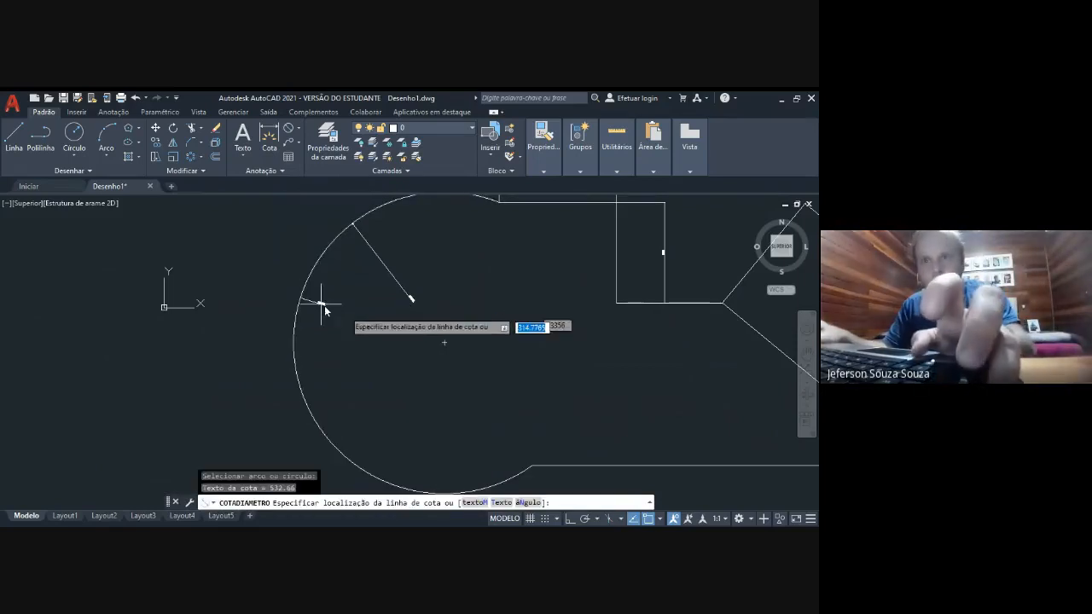
pyautogui.click(416, 347)
pyautogui.scroll(5, 409, 360)
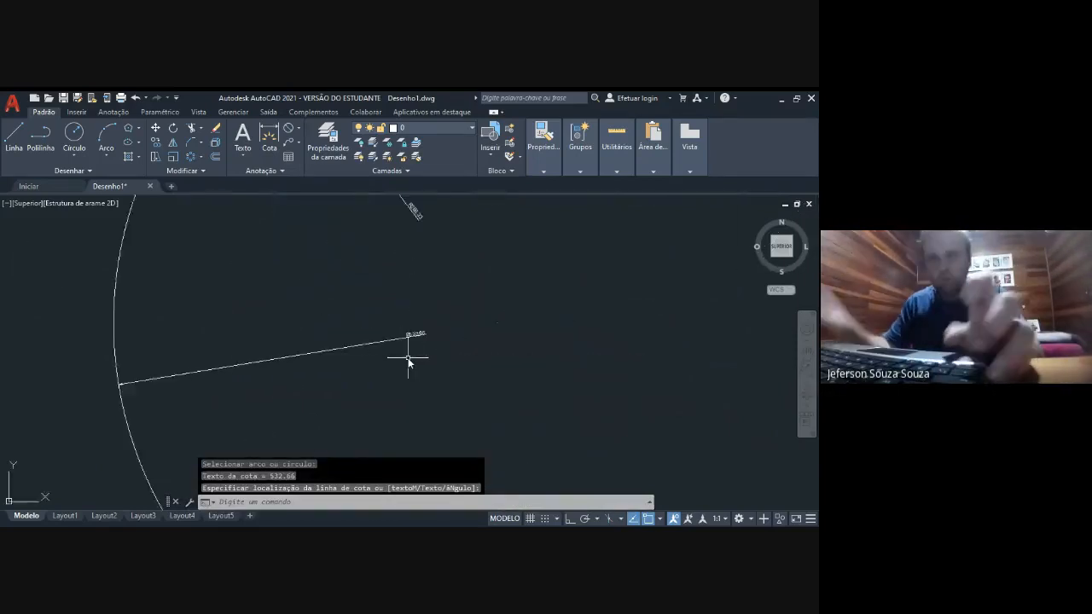
pyautogui.moveTo(467, 313); pyautogui.dragTo(426, 361, button='middle')
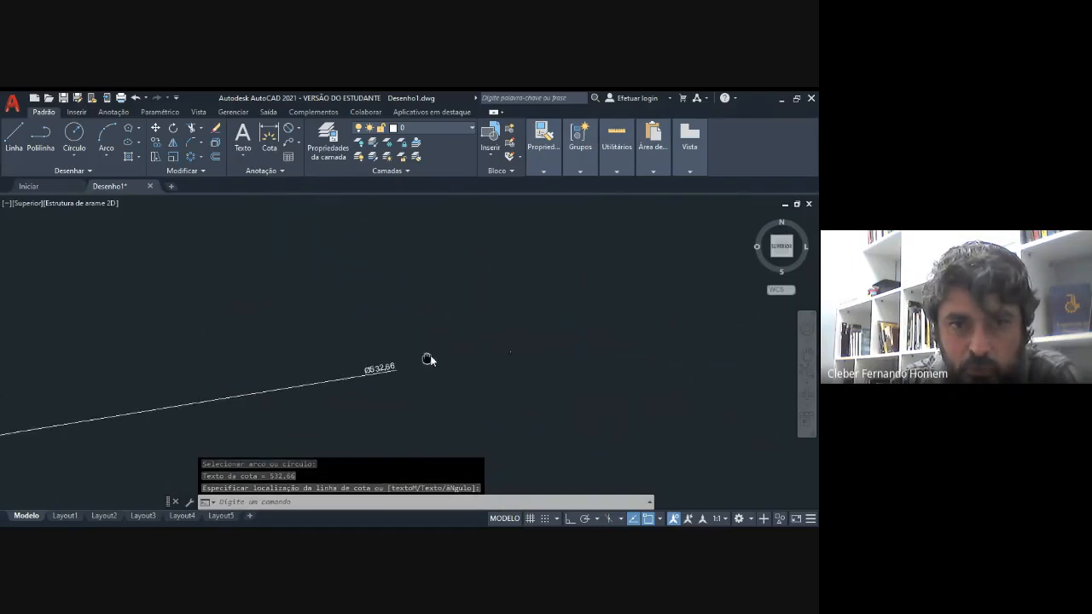
# Inspect the radius and diameter dimension texts inside the large arc
pyautogui.scroll(2, 419, 366)
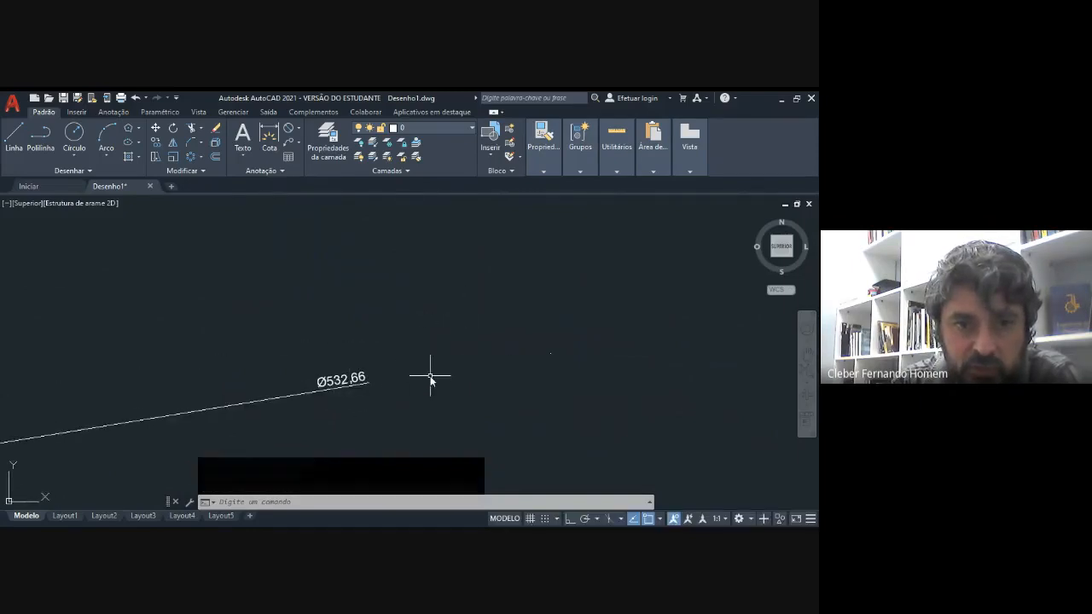
pyautogui.scroll(3, 431, 373)
pyautogui.moveTo(378, 324); pyautogui.dragTo(404, 435, button='middle')
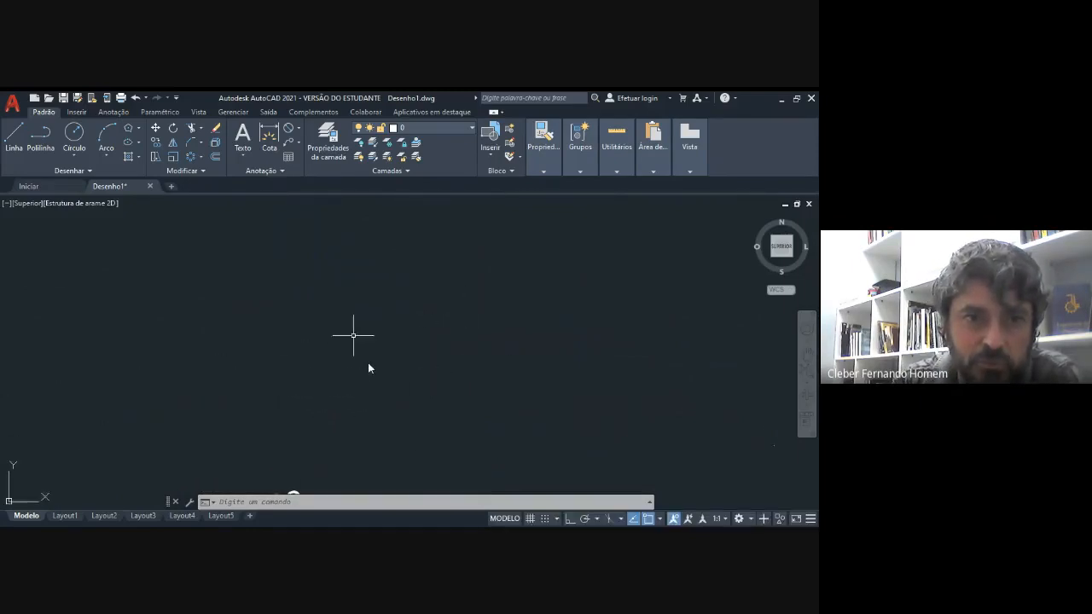
pyautogui.scroll(-9, 320, 279)
pyautogui.moveTo(321, 256); pyautogui.dragTo(324, 266, button='middle')
pyautogui.scroll(4, 325, 273)
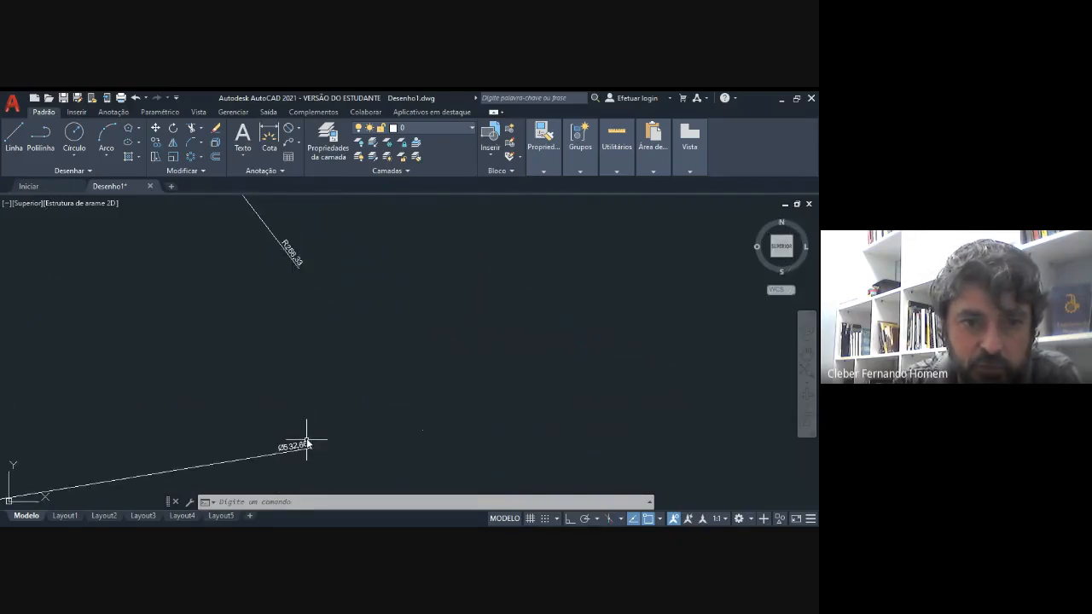
pyautogui.scroll(-4, 346, 298)
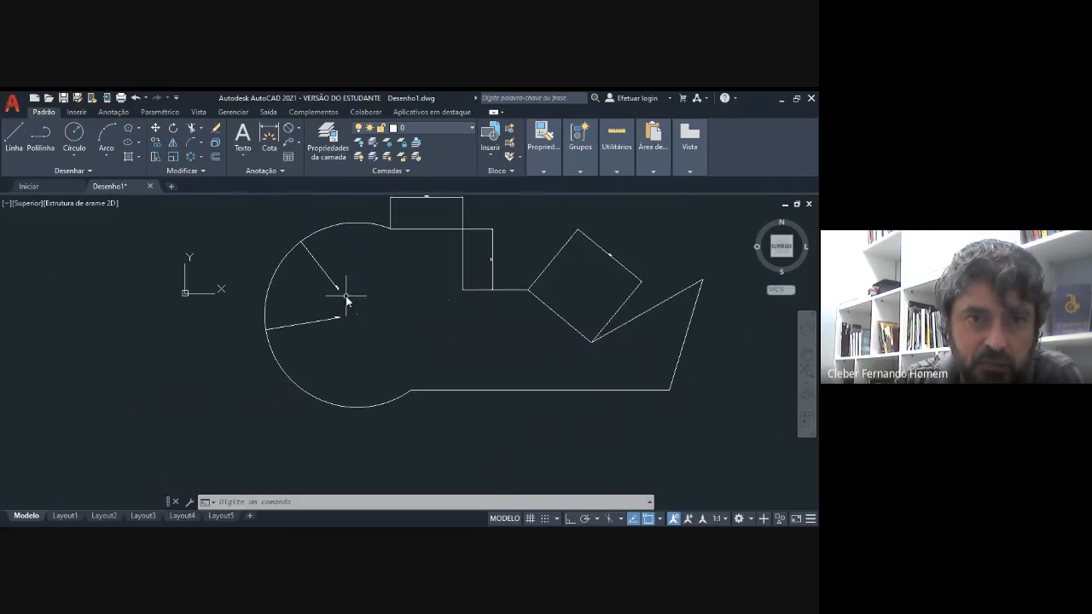
# Add an arc length dimension to the outline's large arc, placing it outside the arc, and check its text up close
pyautogui.click(299, 129)
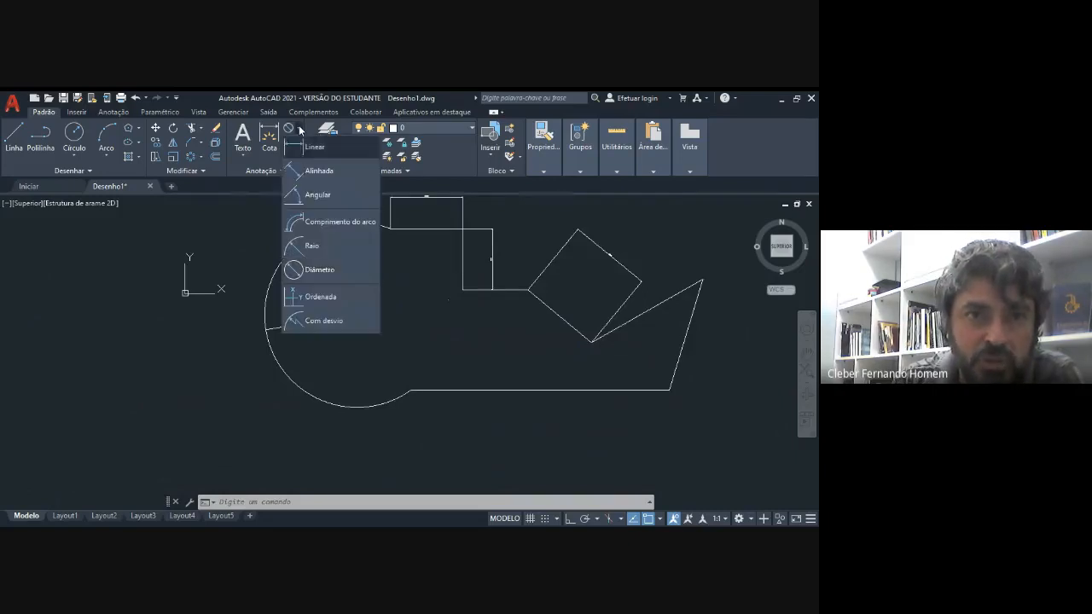
pyautogui.click(308, 221)
pyautogui.click(267, 287)
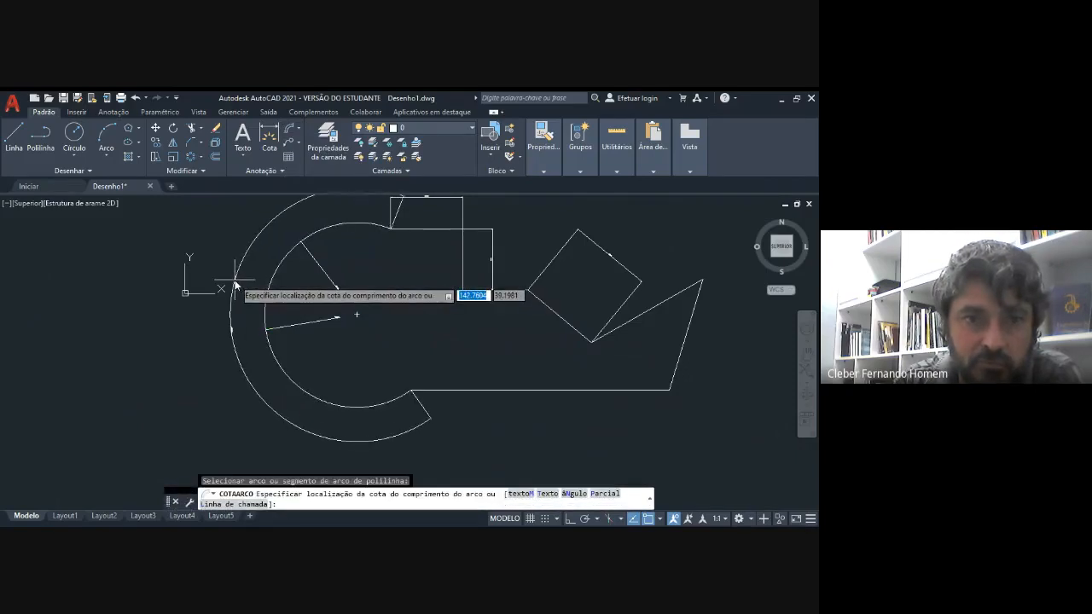
pyautogui.click(236, 289)
pyautogui.scroll(5, 238, 333)
pyautogui.scroll(4, 236, 331)
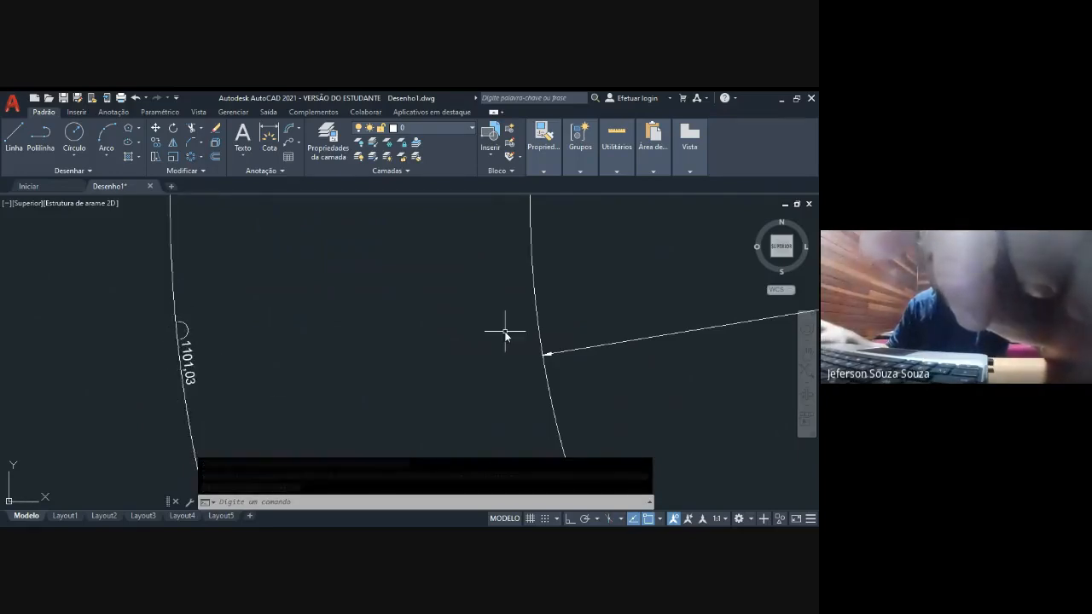
pyautogui.scroll(-5, 506, 335)
pyautogui.scroll(-2, 511, 337)
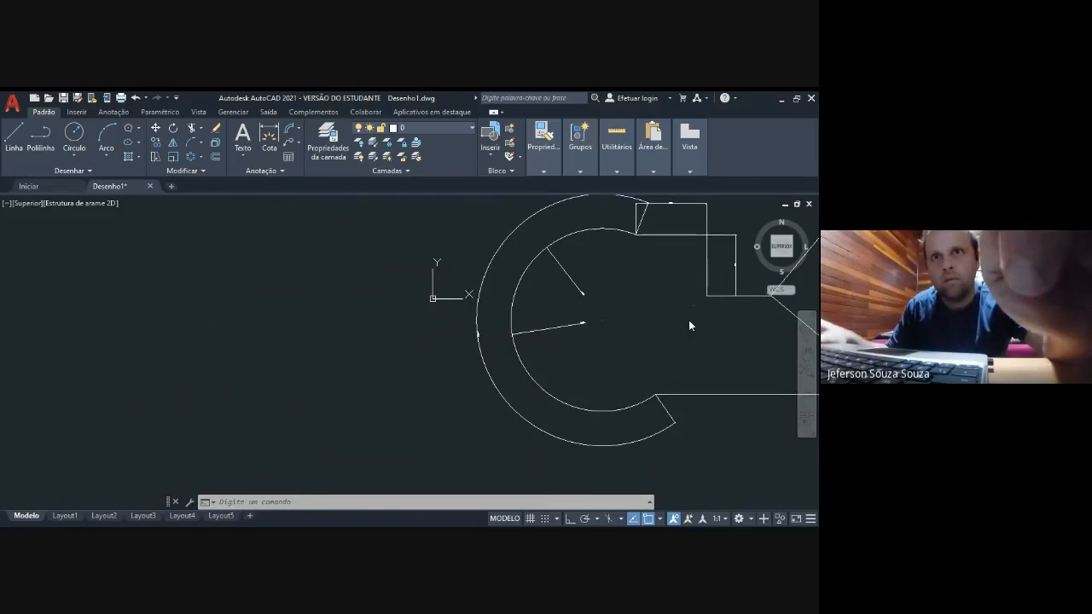
pyautogui.moveTo(690, 324); pyautogui.dragTo(483, 299, button='middle')
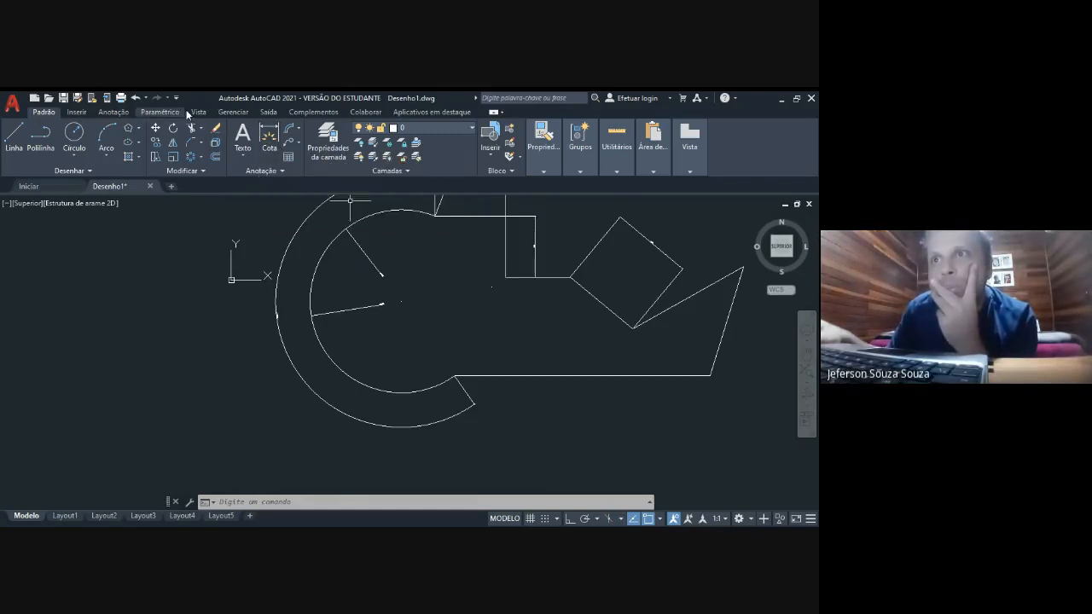
# Examine the annotation text height choices, the available text styles and the additional text options
pyautogui.click(114, 112)
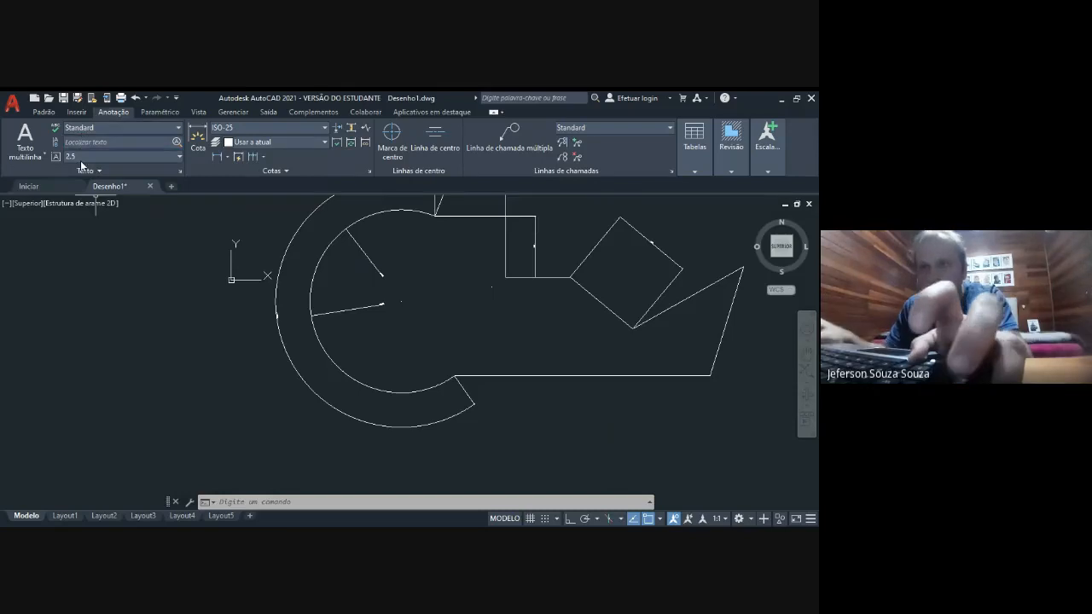
pyautogui.click(157, 158)
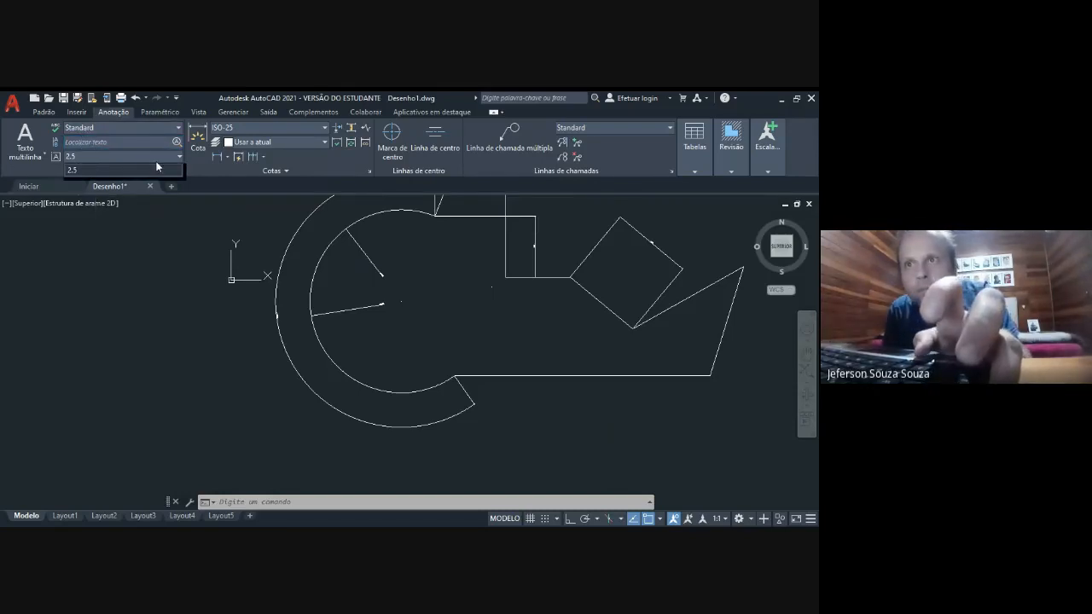
pyautogui.click(71, 159)
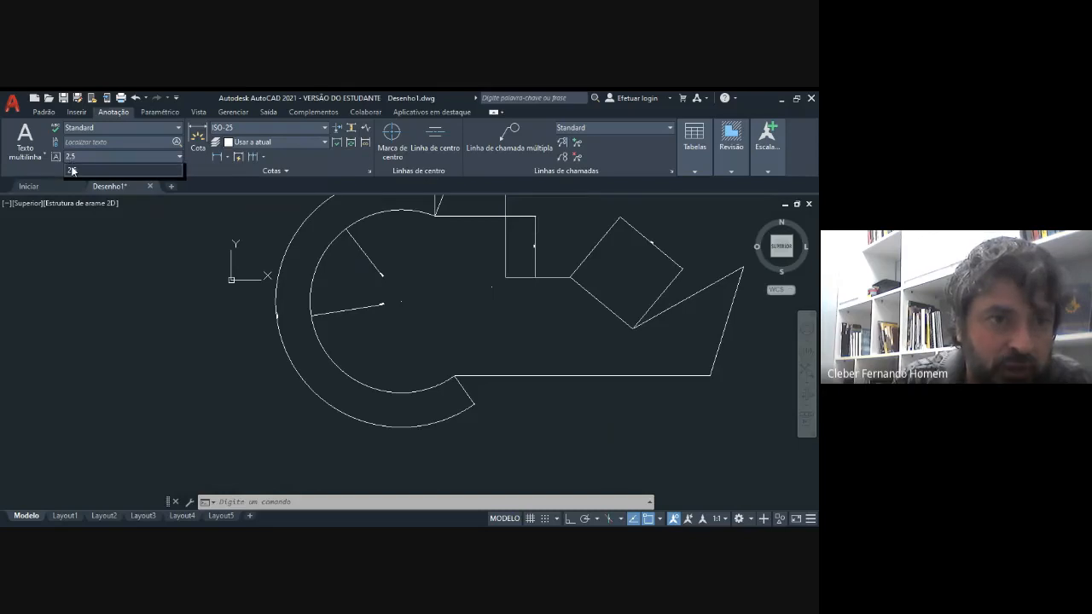
pyautogui.click(72, 170)
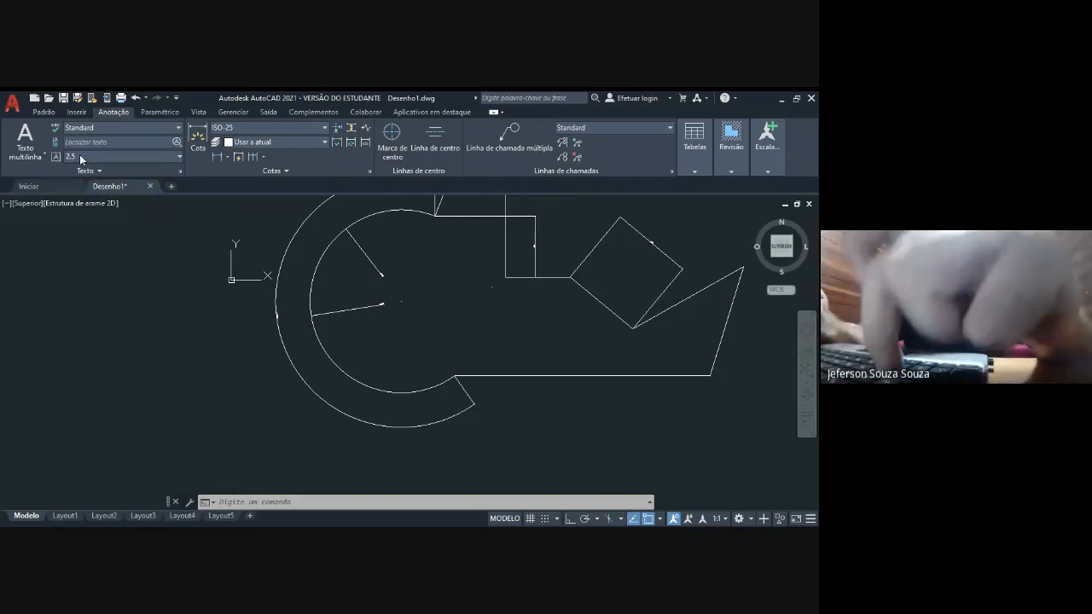
pyautogui.click(179, 128)
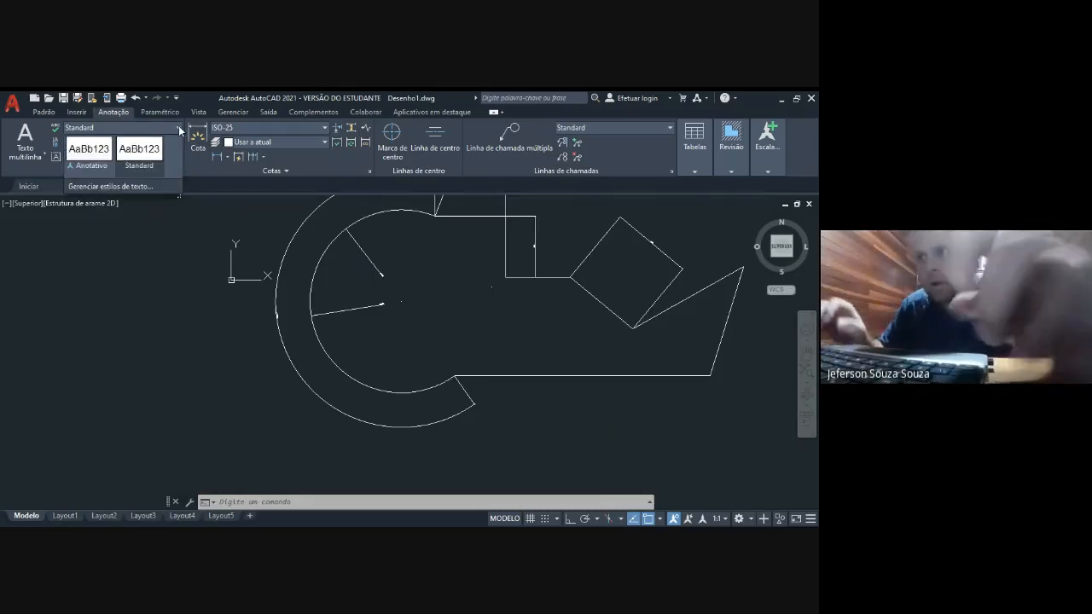
pyautogui.click(179, 129)
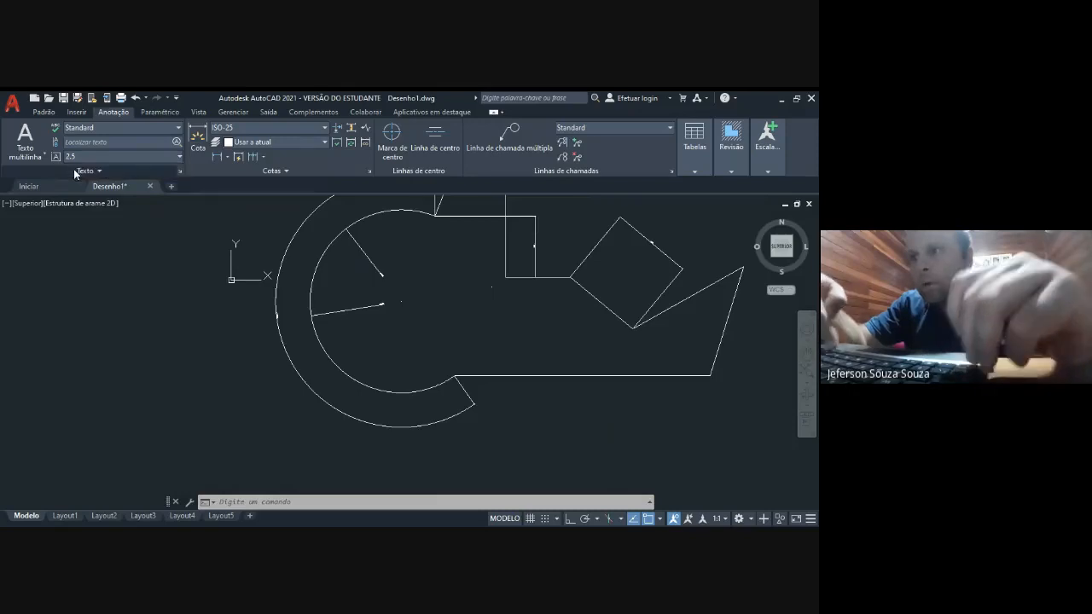
pyautogui.click(96, 171)
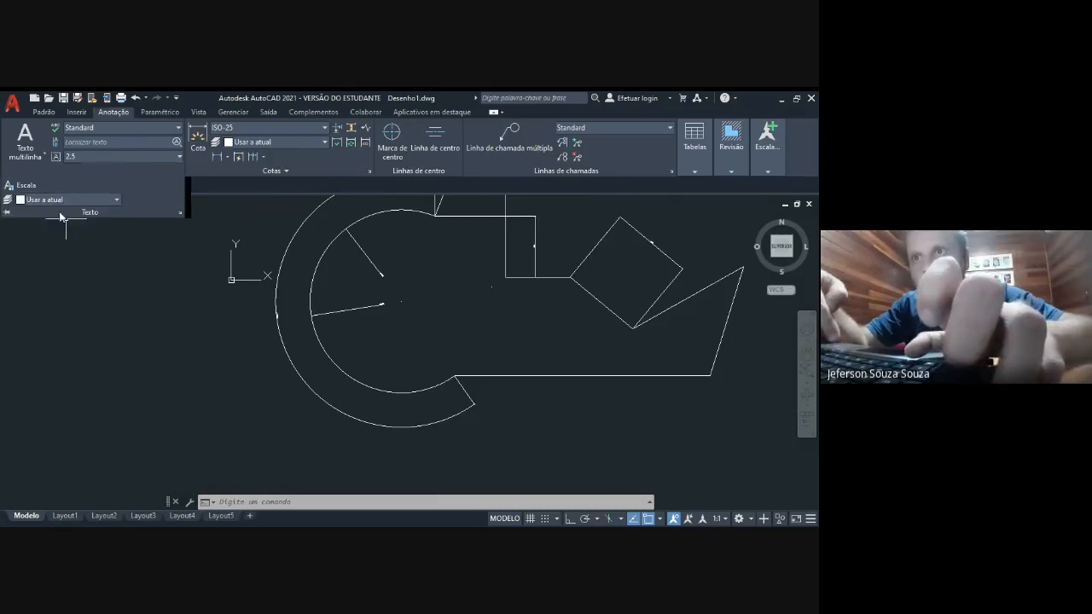
pyautogui.click(103, 171)
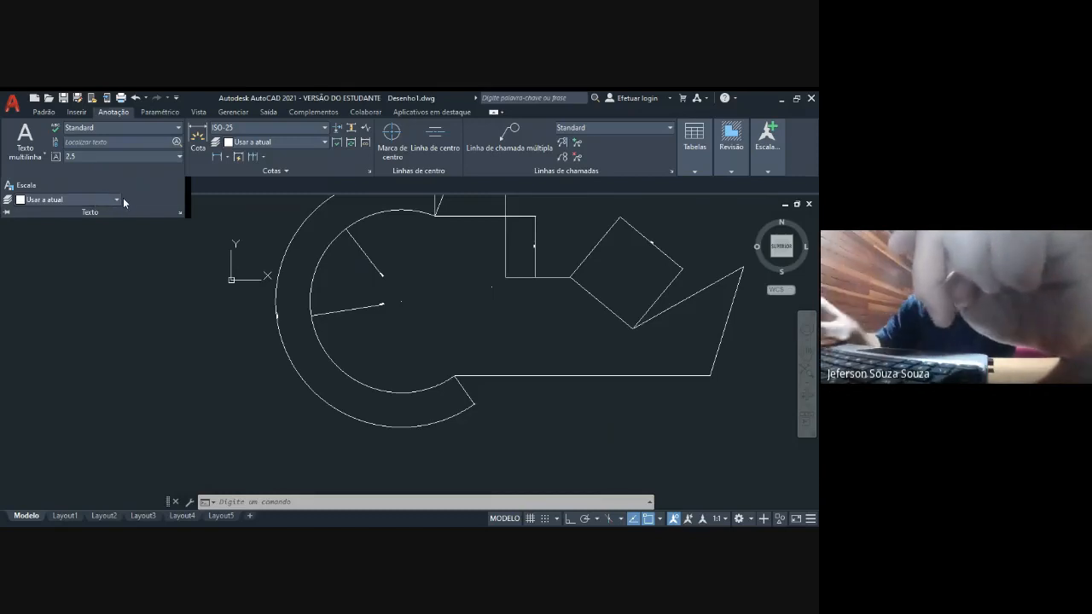
pyautogui.click(58, 157)
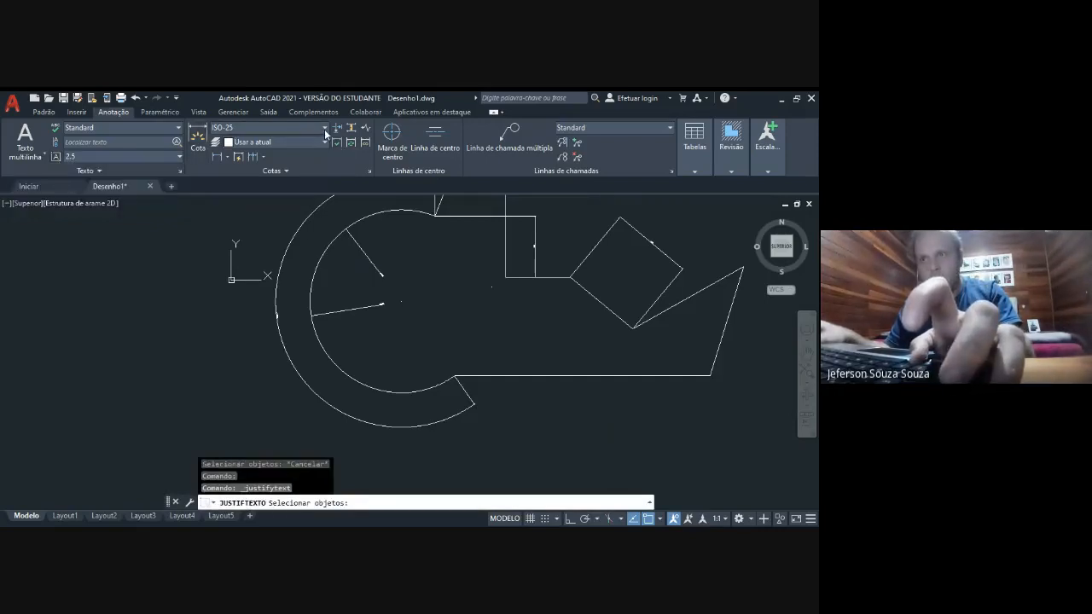
pyautogui.click(207, 227)
pyautogui.press('Escape')
pyautogui.press('Escape')
pyautogui.press('Escape')
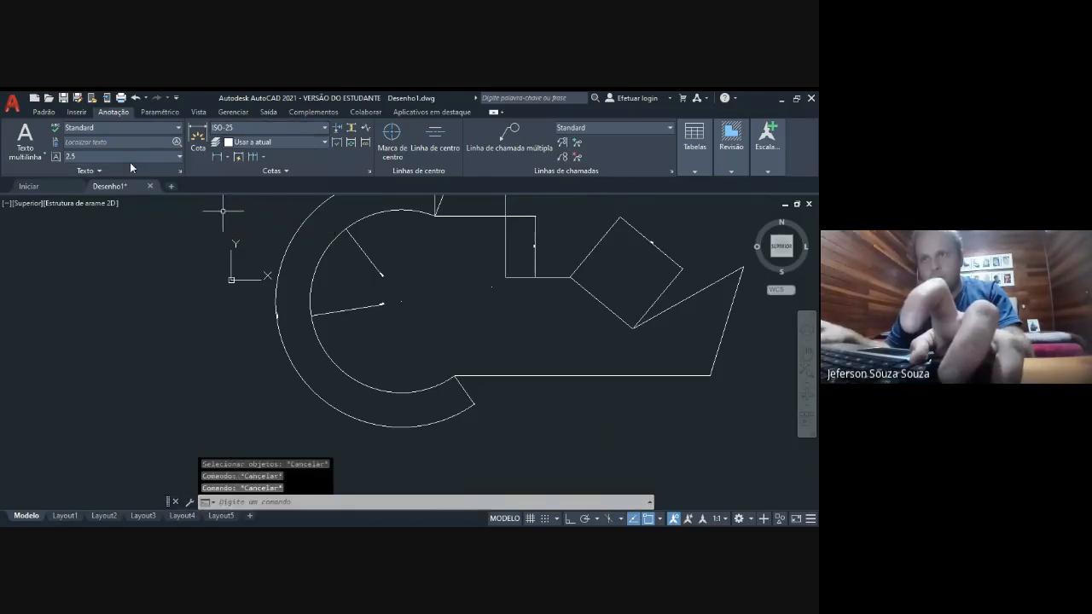
pyautogui.press('Escape')
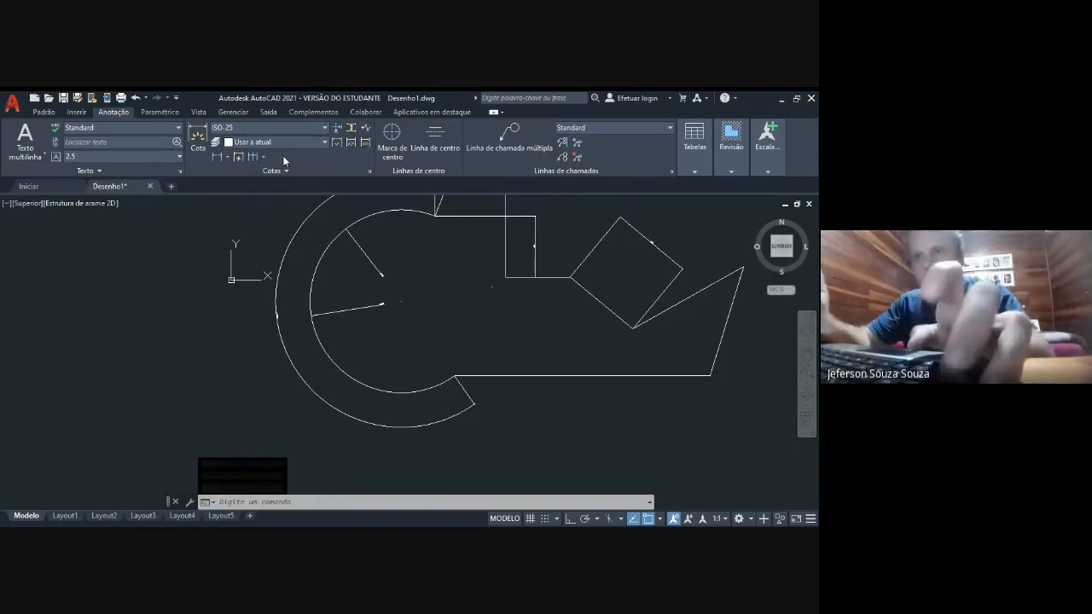
pyautogui.click(227, 157)
pyautogui.click(228, 158)
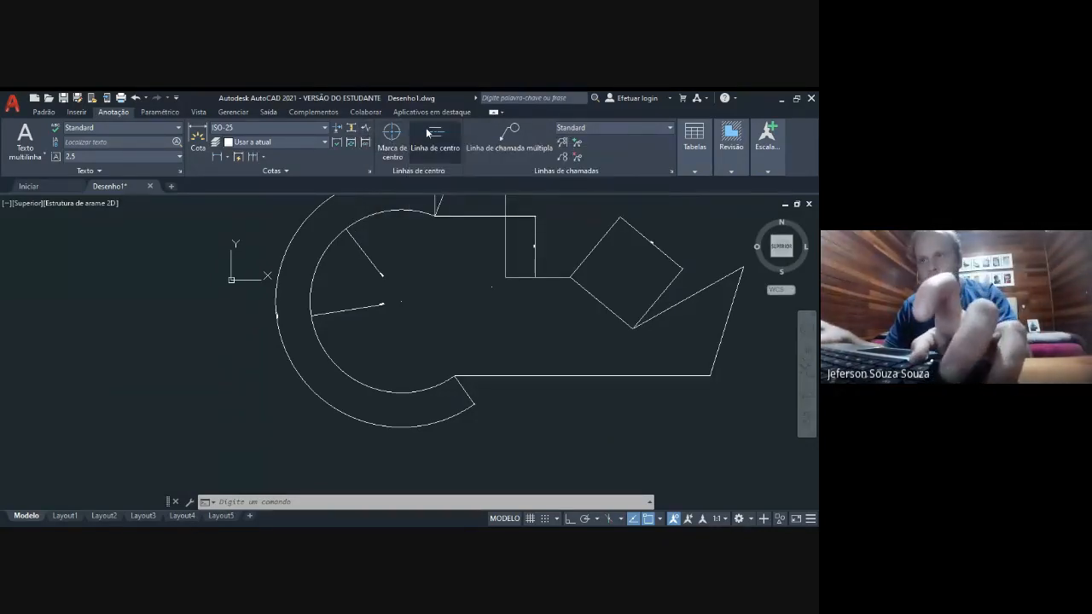
# Set the Standard text style's height to 25, apply it and close the text style settings
pyautogui.click(53, 111)
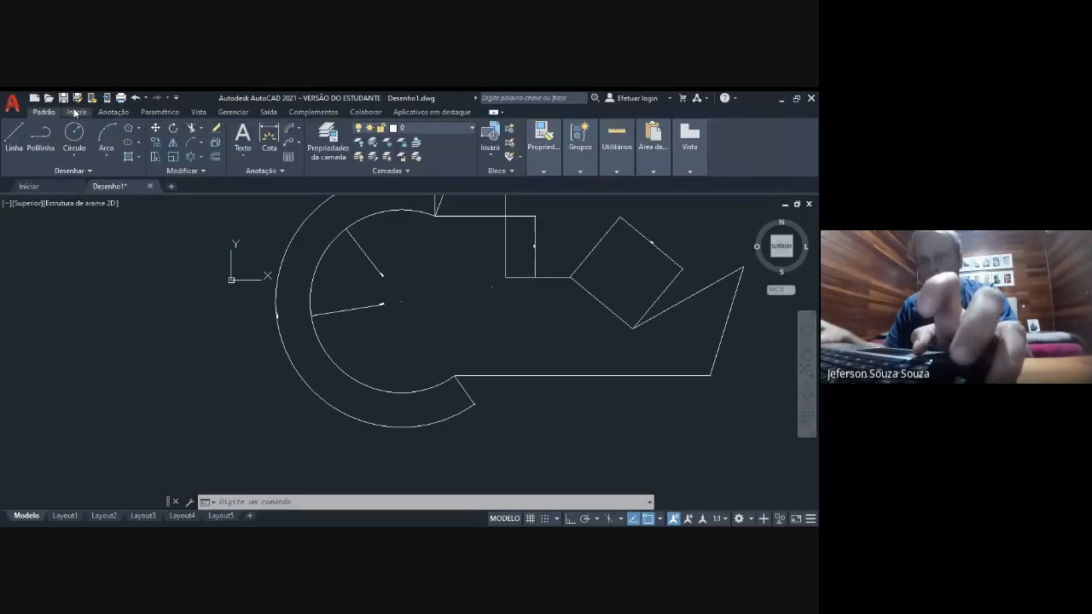
pyautogui.click(266, 146)
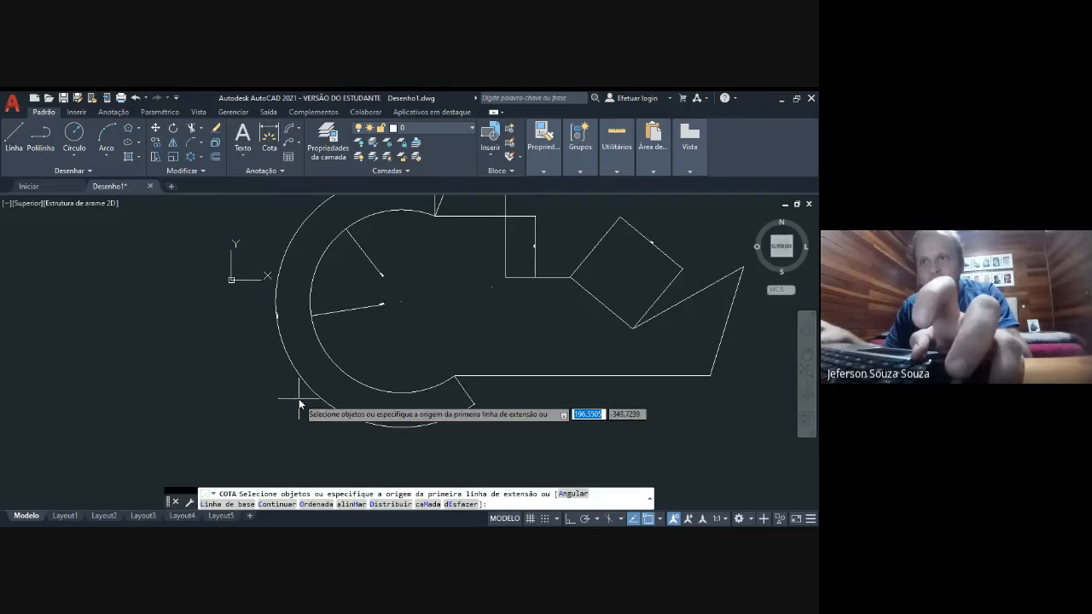
pyautogui.click(275, 171)
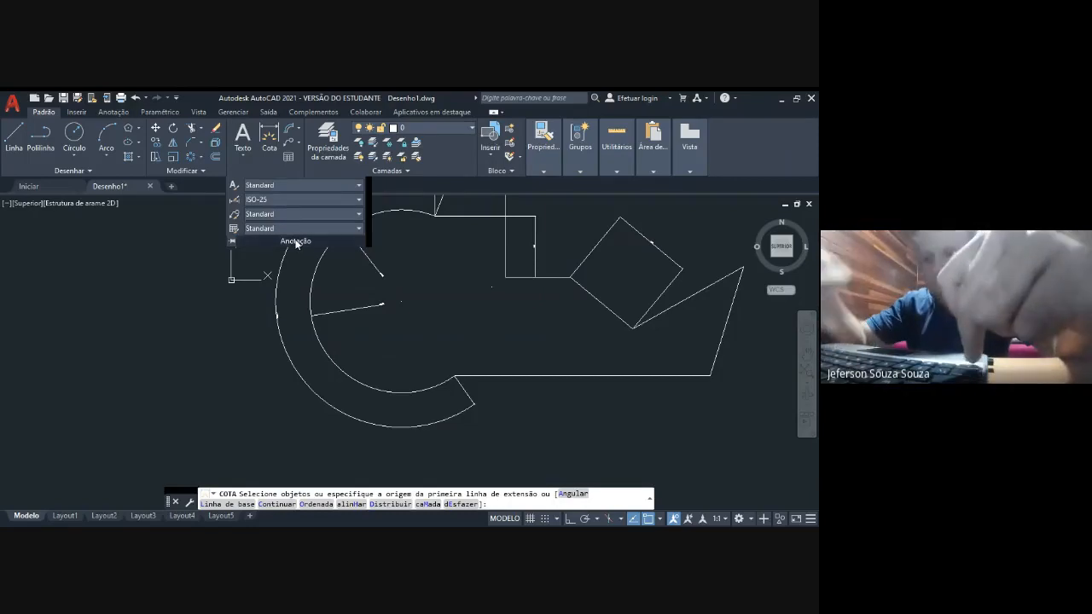
pyautogui.click(273, 172)
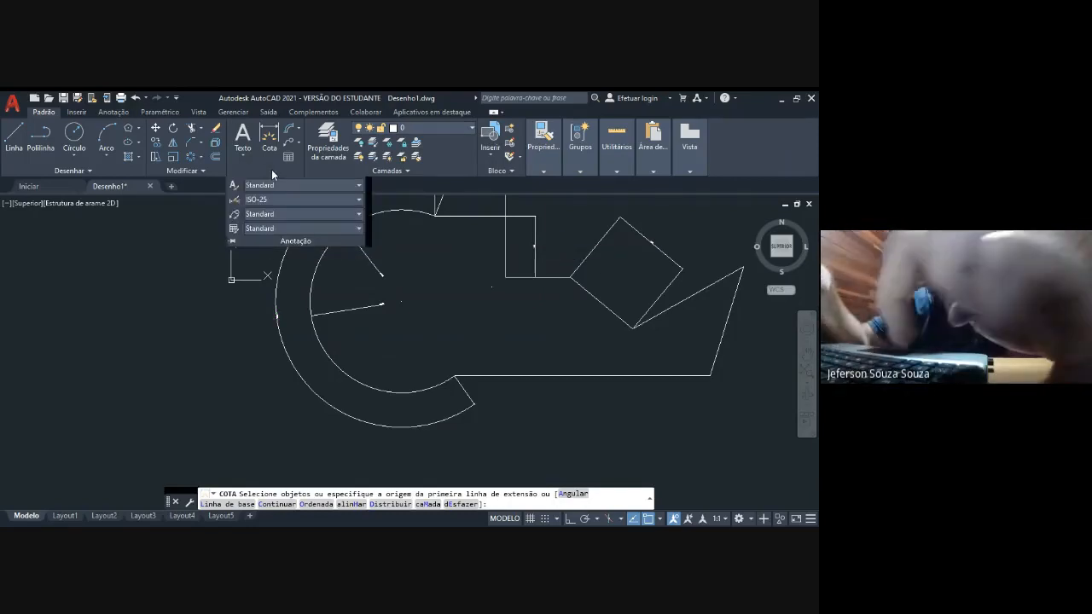
pyautogui.click(271, 185)
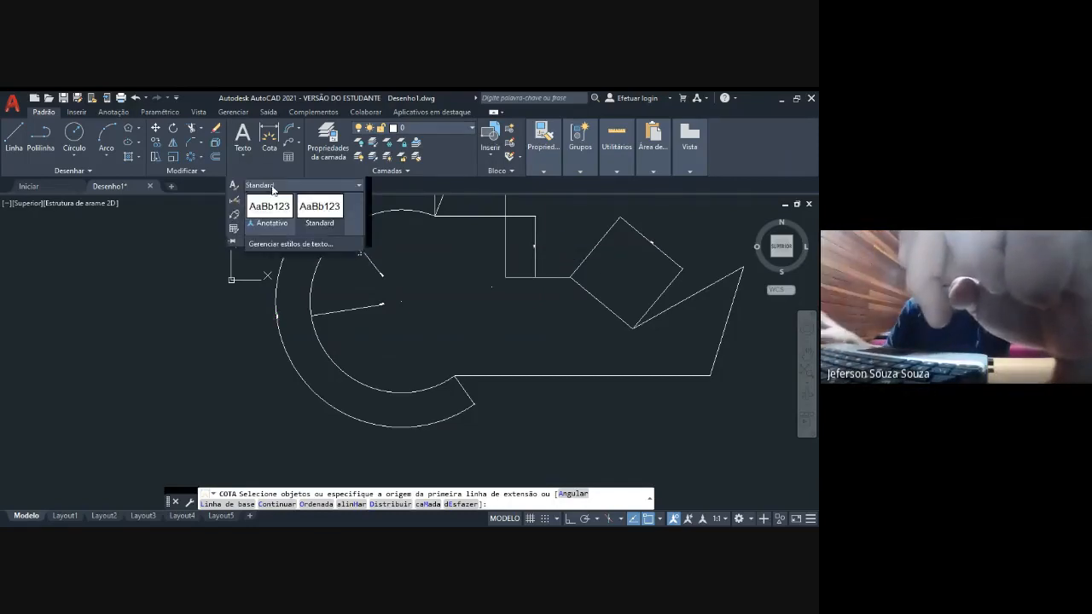
pyautogui.click(288, 244)
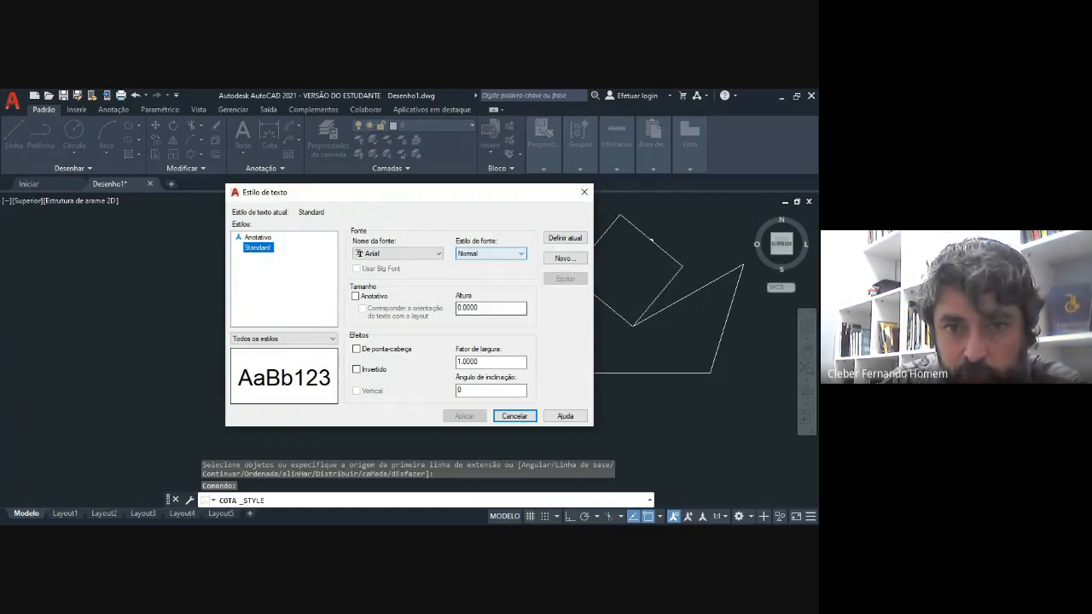
pyautogui.click(491, 308)
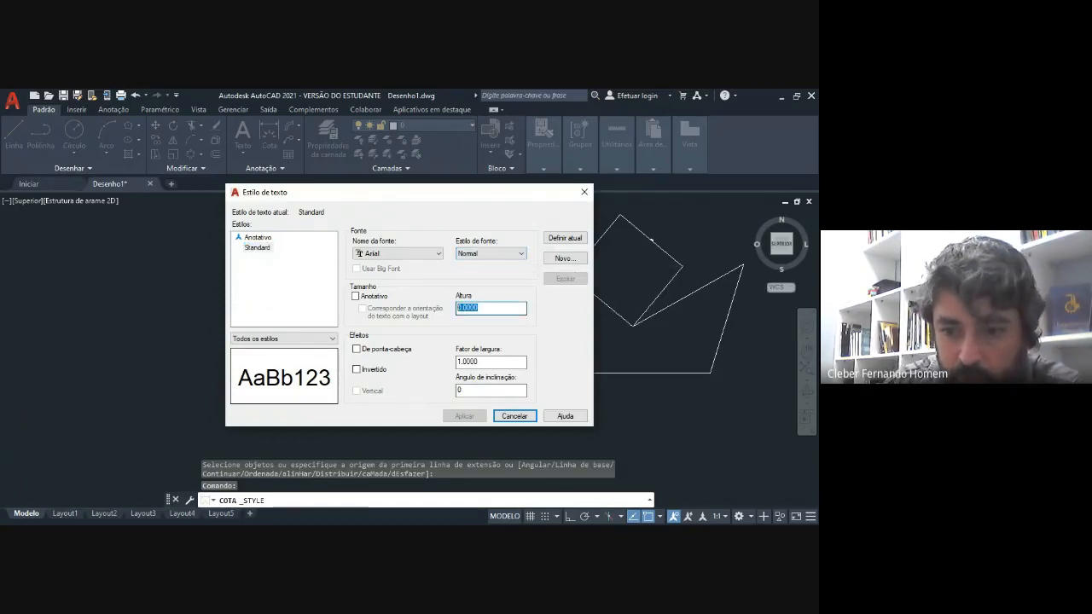
pyautogui.write('25')
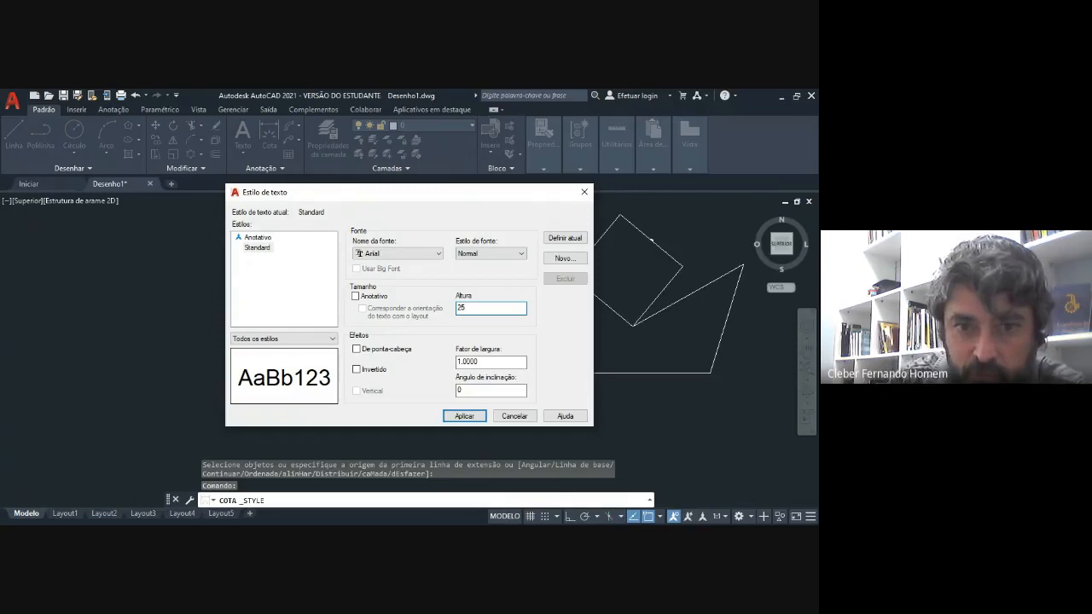
pyautogui.press('Return')
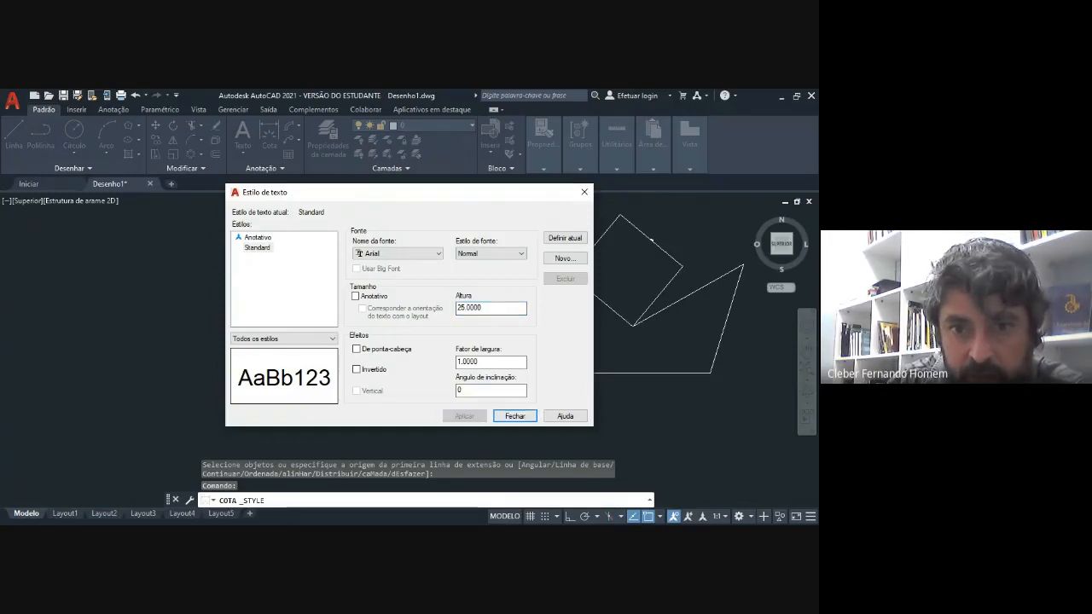
pyautogui.press('Return')
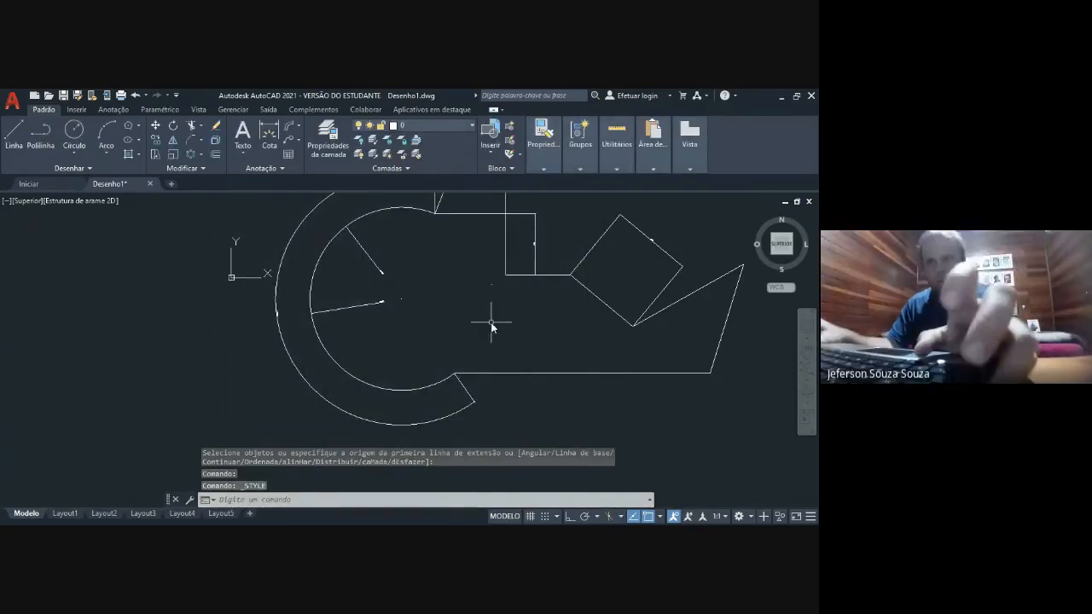
pyautogui.write('re')
pyautogui.press('Return')
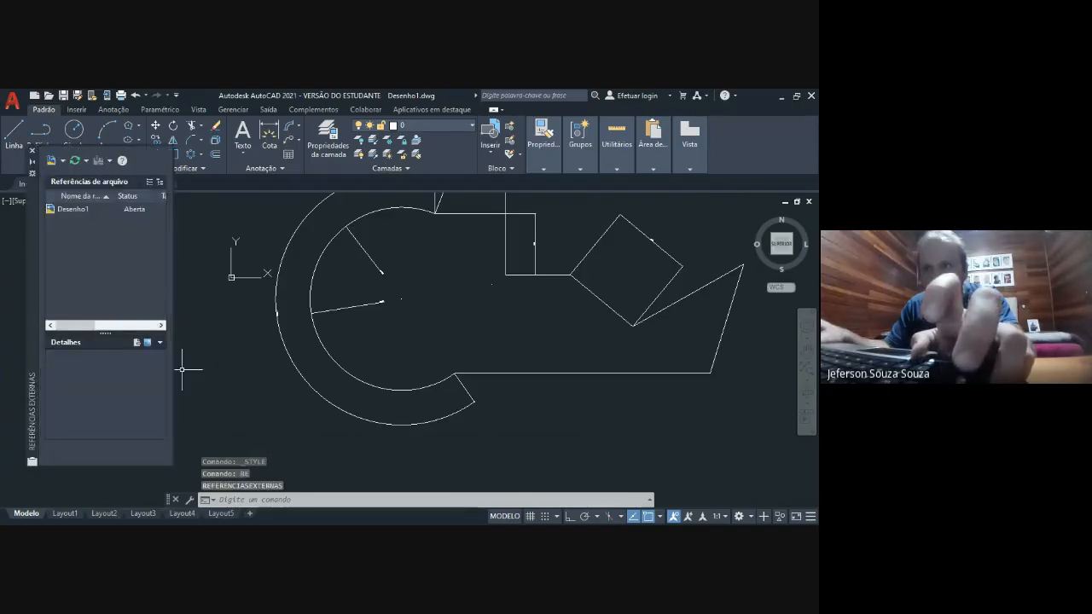
pyautogui.press('Escape')
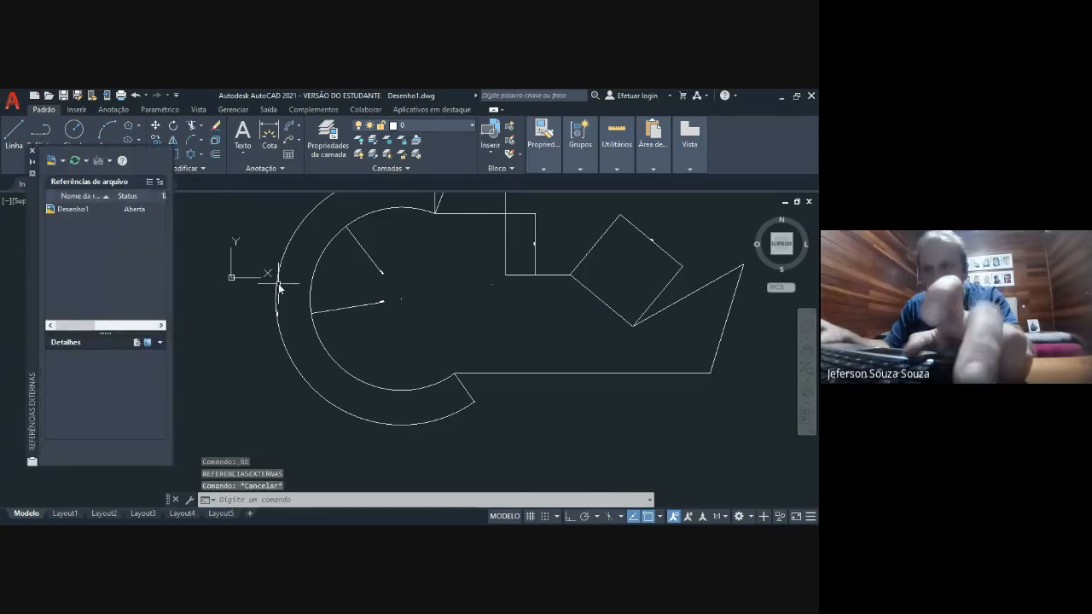
pyautogui.press('Escape')
pyautogui.click(32, 150)
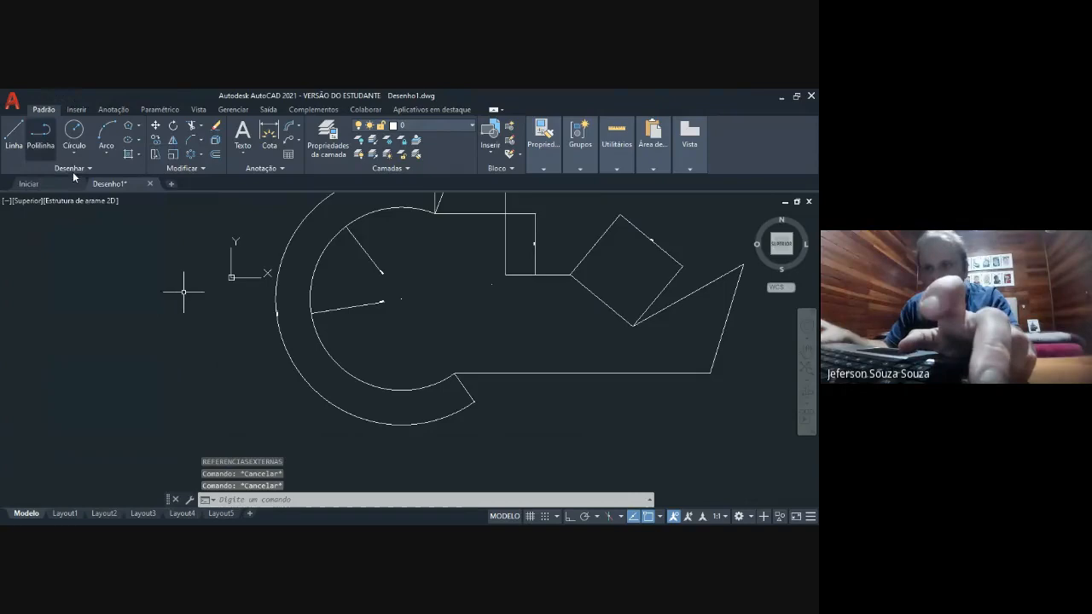
# Open the arc length dimension's text for editing and exit so it adopts the new text height, then check its size
pyautogui.click(297, 229)
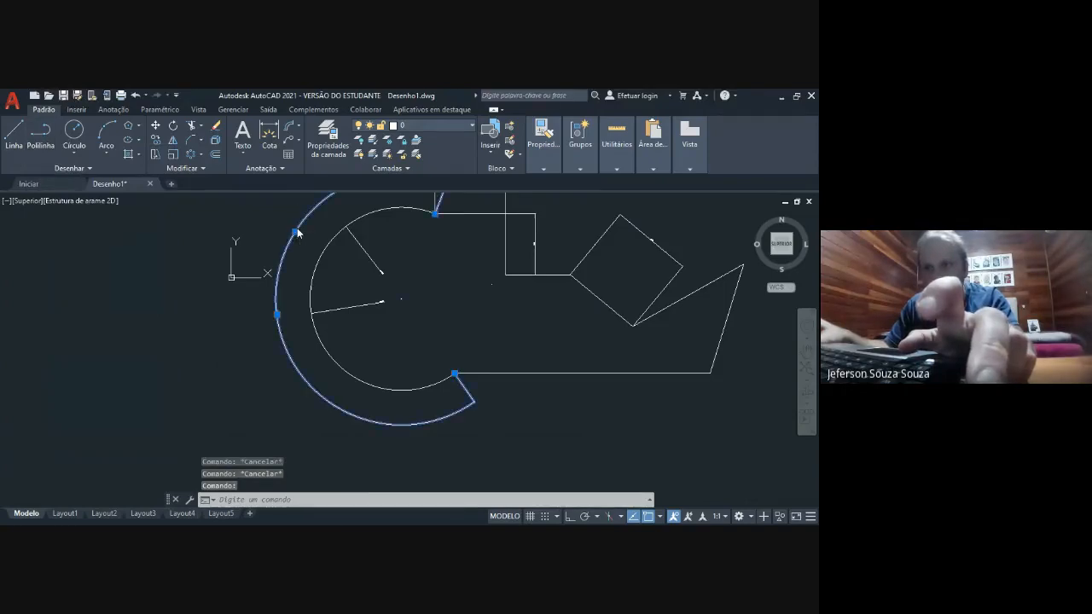
pyautogui.click(298, 231)
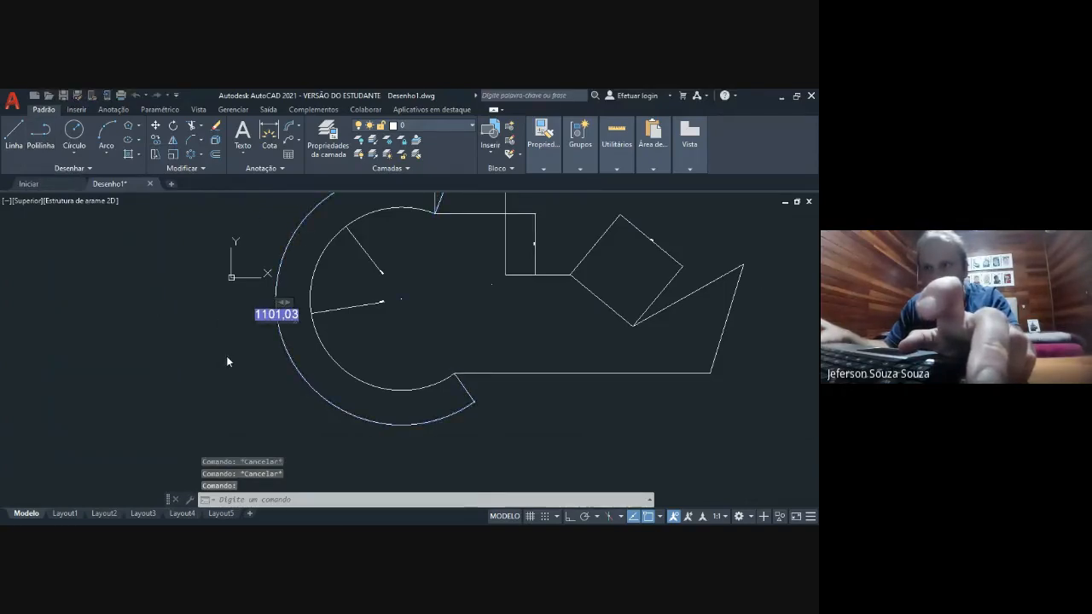
pyautogui.press('Escape')
pyautogui.press('Escape')
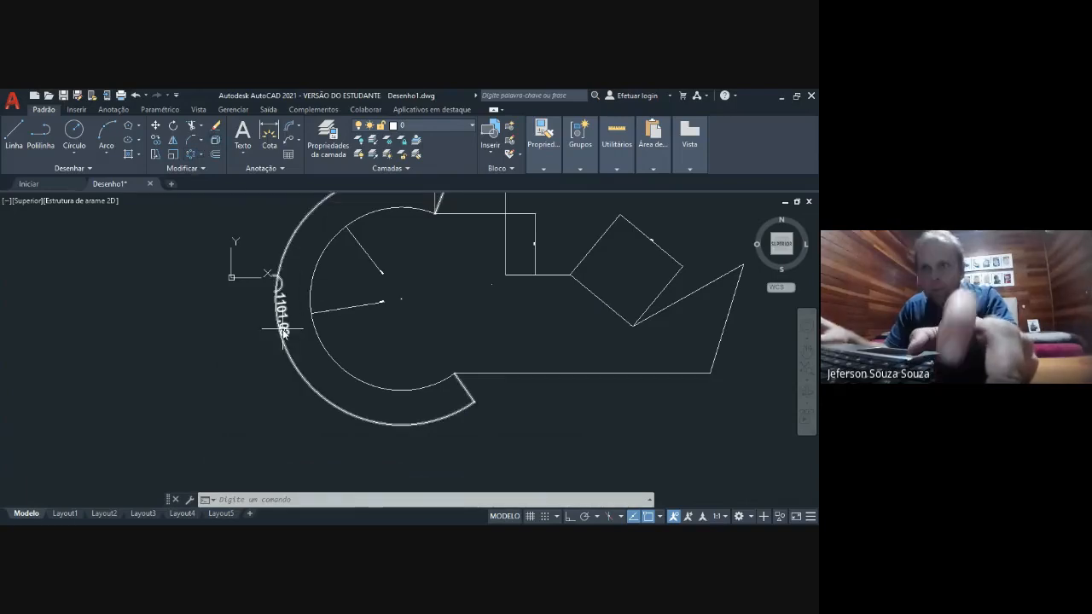
pyautogui.press('Escape')
pyautogui.press('Escape')
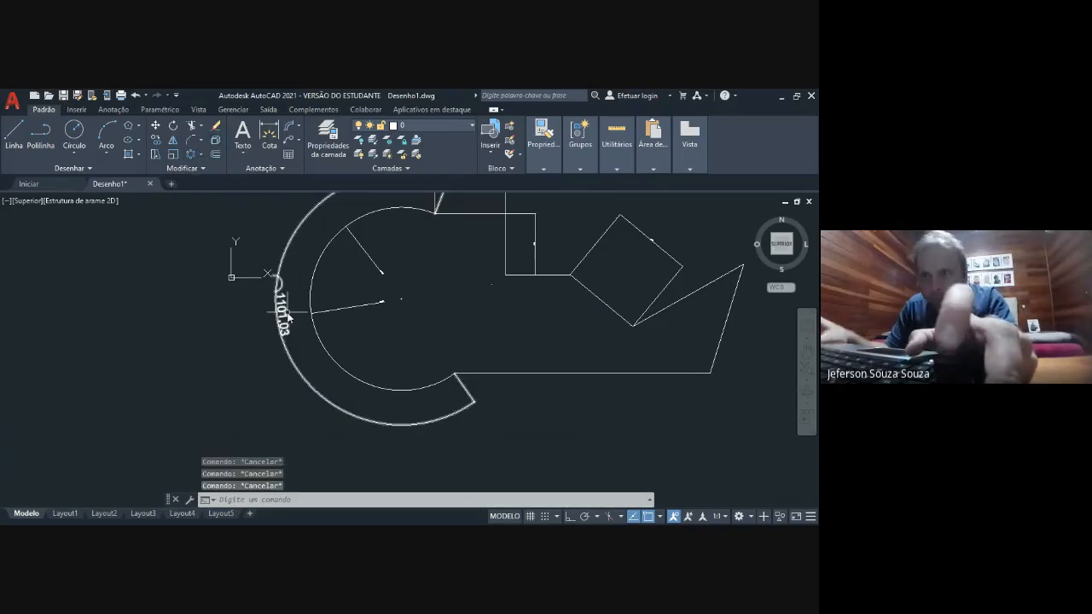
pyautogui.scroll(2, 287, 315)
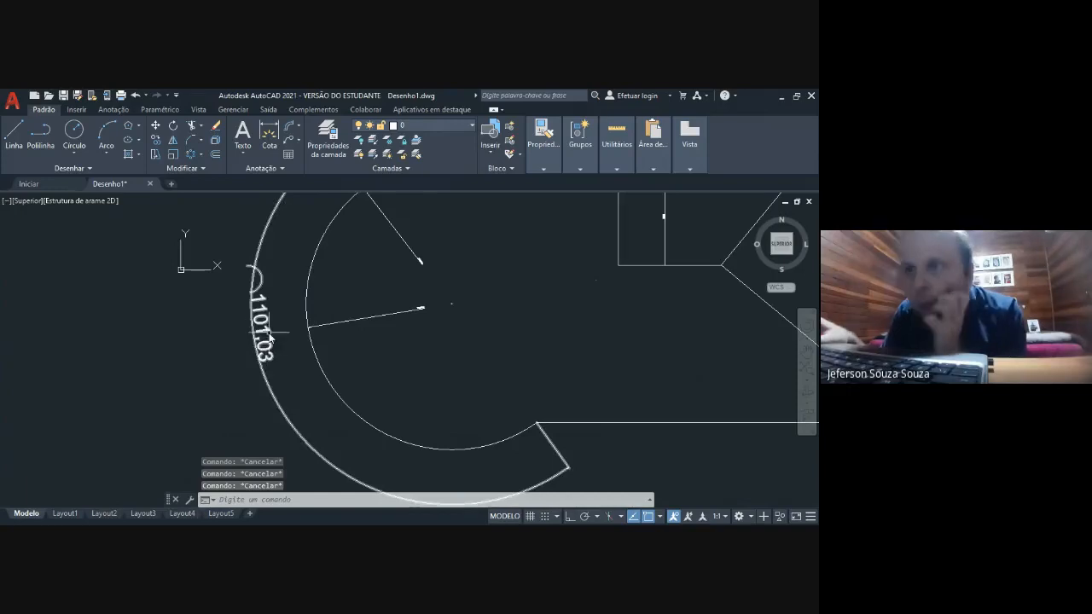
pyautogui.scroll(-3, 270, 338)
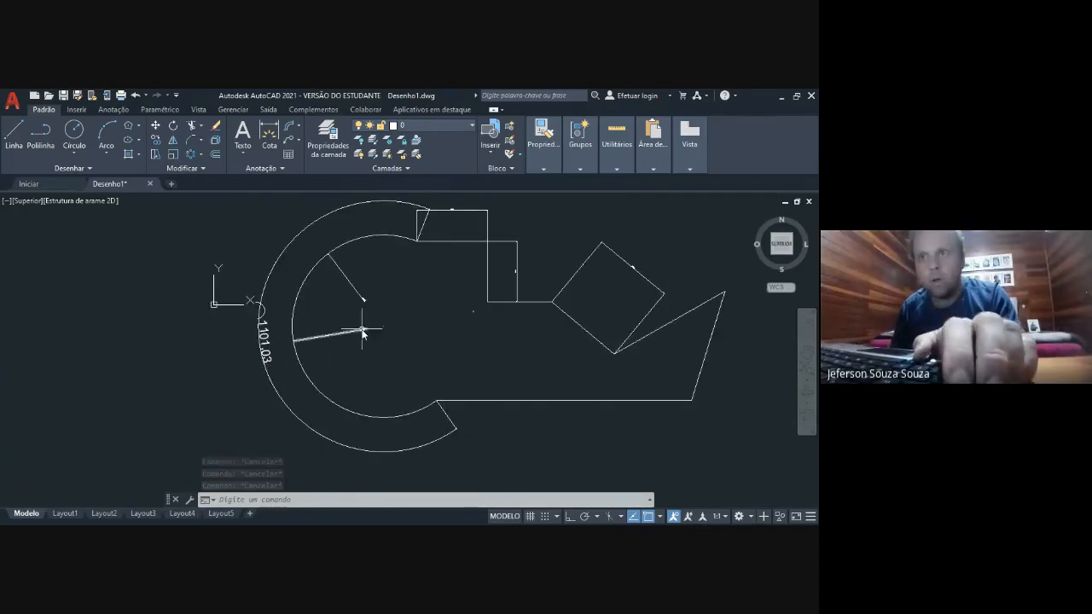
# Open and exit the texts of the diameter, radius and upper horizontal dimensions so they adopt the new text height
pyautogui.doubleClick(363, 330)
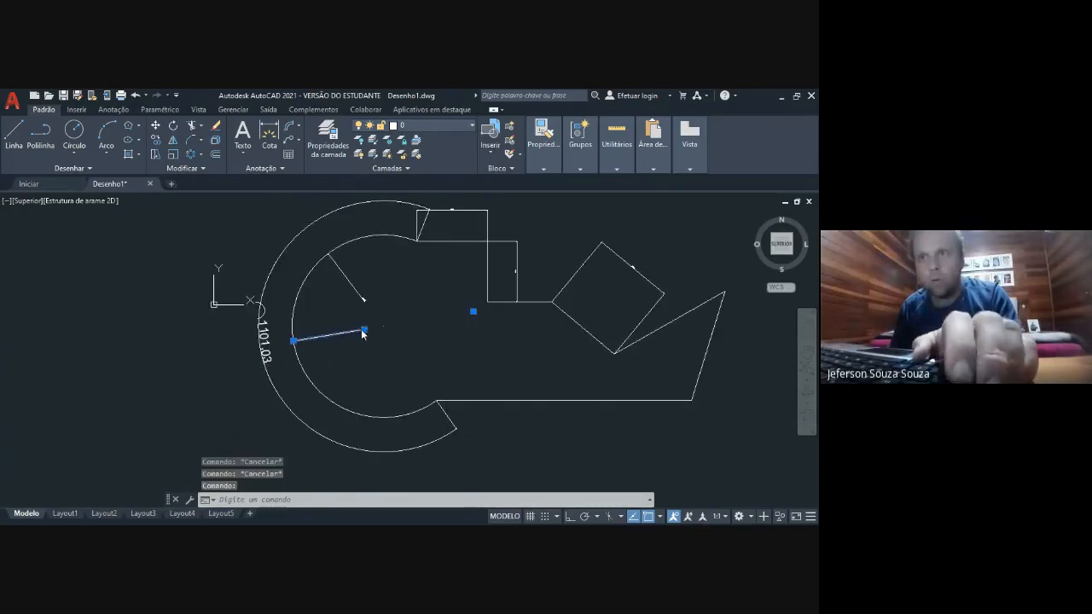
pyautogui.click(338, 265)
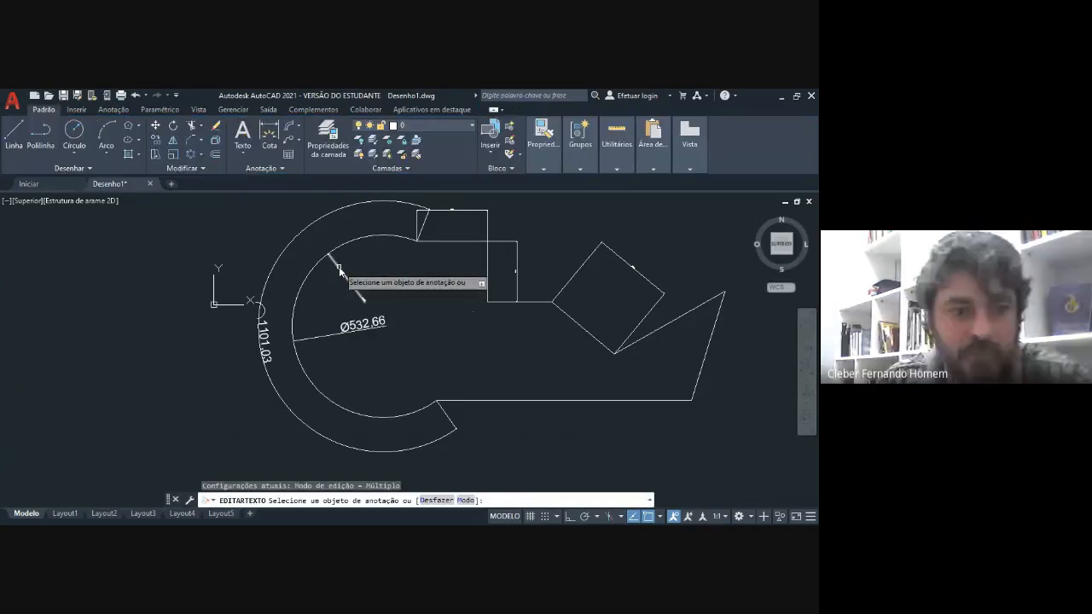
pyautogui.click(338, 266)
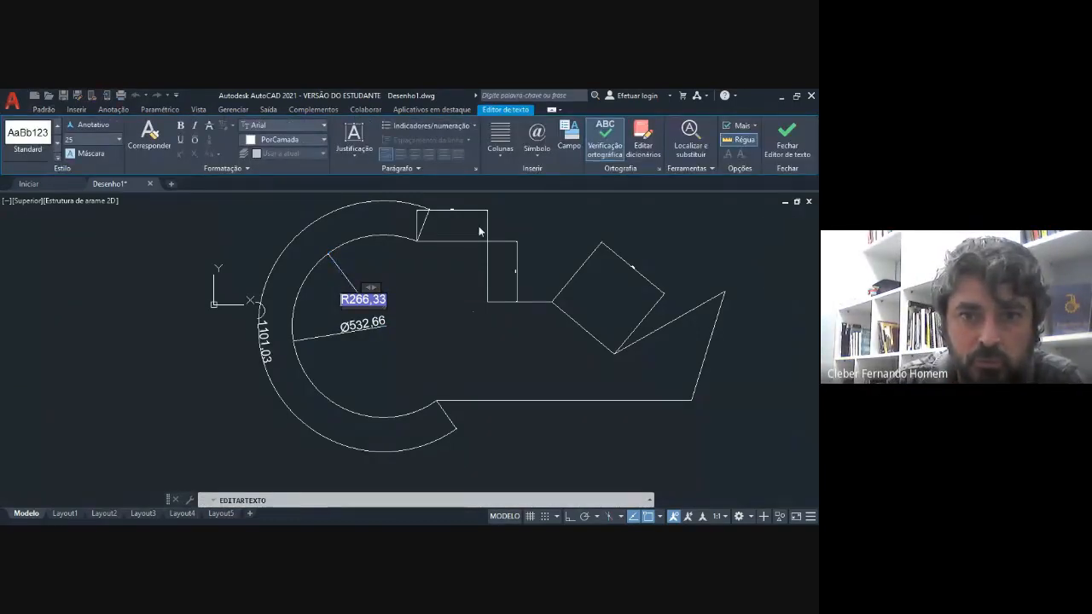
pyautogui.click(453, 228)
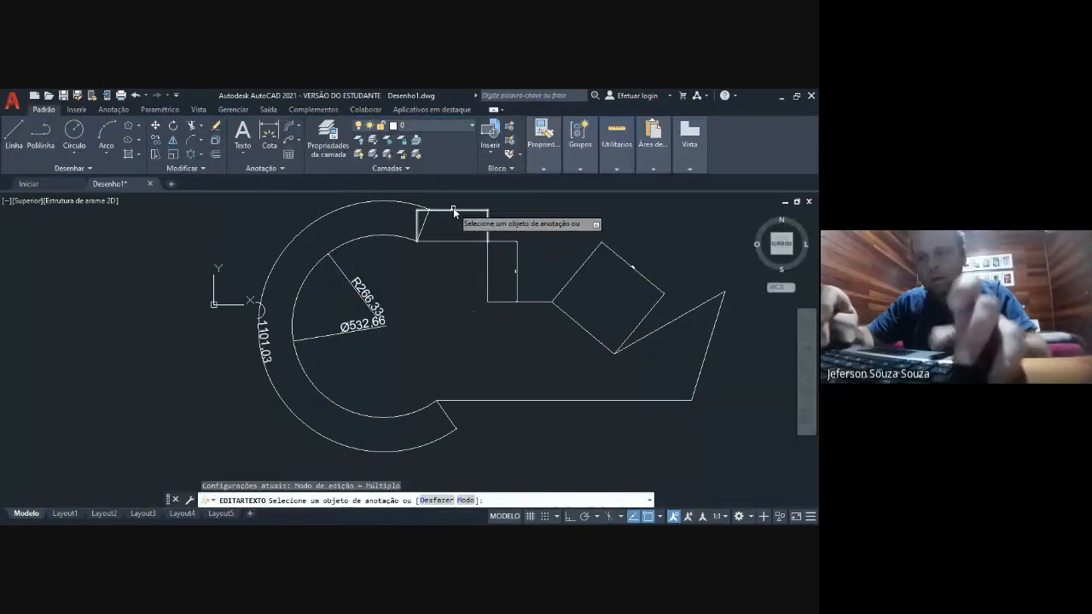
pyautogui.click(453, 210)
pyautogui.doubleClick(455, 213)
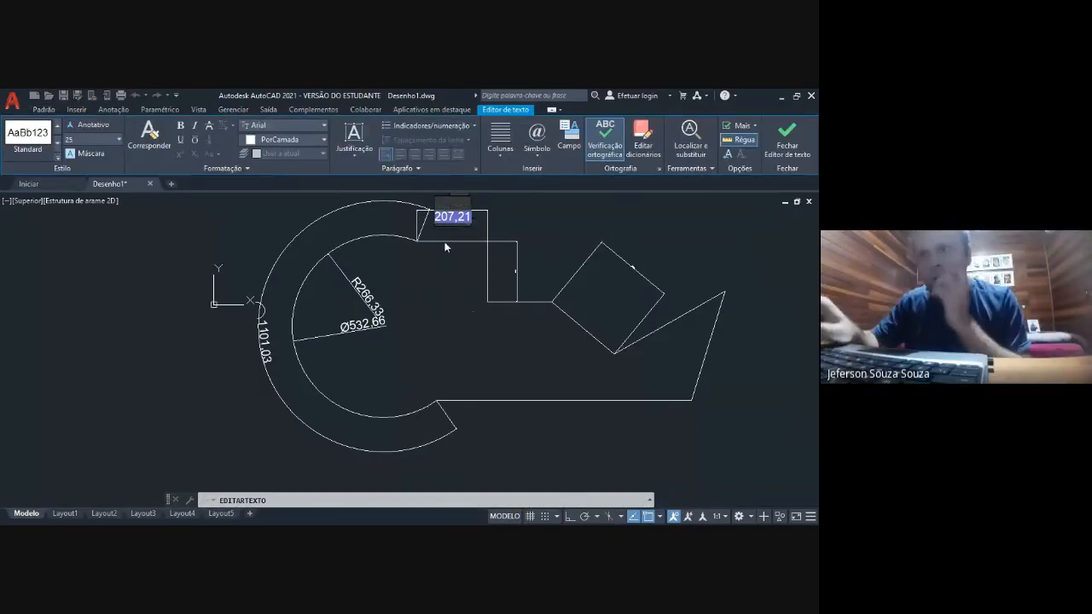
pyautogui.click(284, 226)
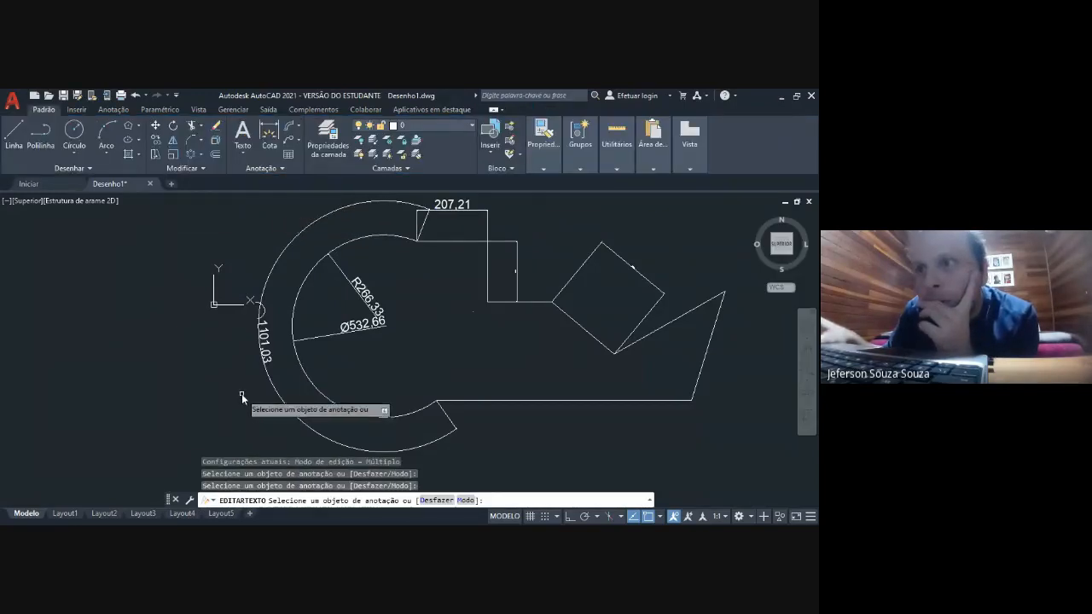
pyautogui.press('Escape')
pyautogui.press('Escape')
# Modify the ISO-25 dimension style with DIMSTYLE, setting the extension beyond dimension lines to 3 and the offset from origin to 3
pyautogui.write('DIMST')
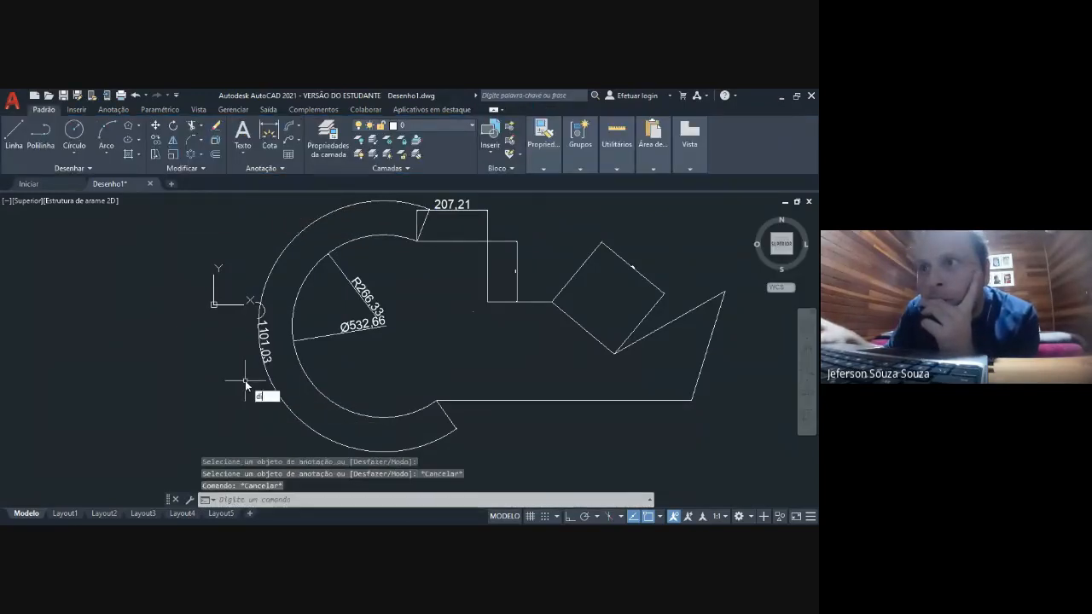
pyautogui.write('Y')
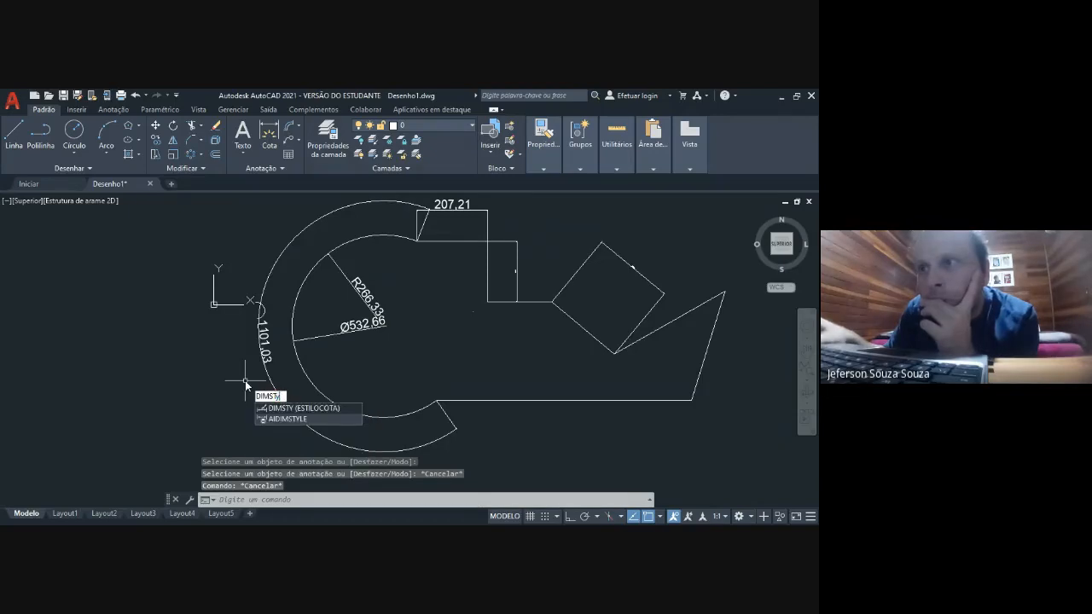
pyautogui.write('LE')
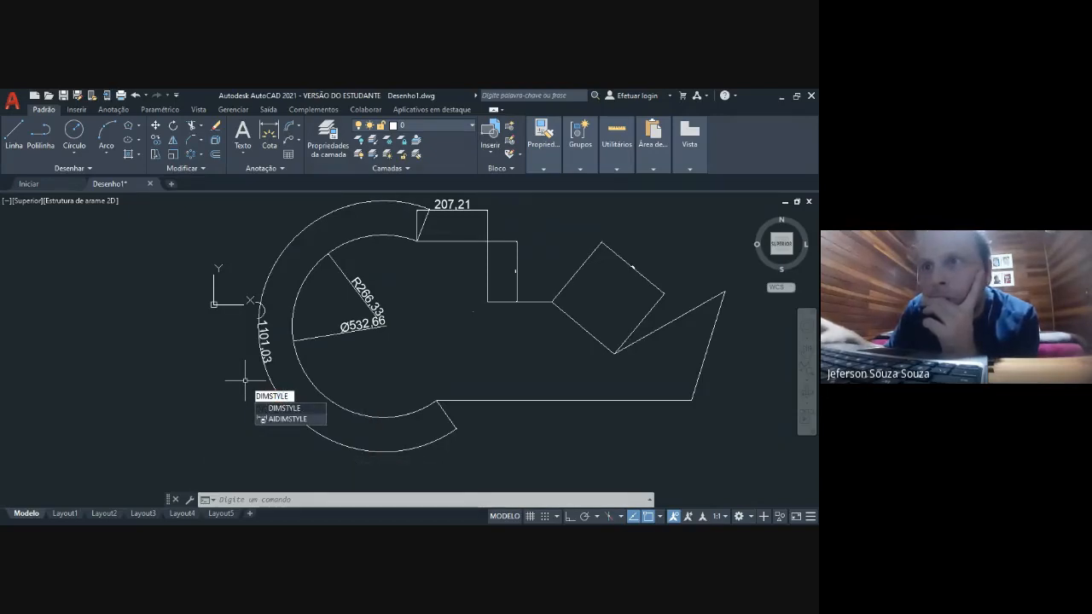
pyautogui.press('Return')
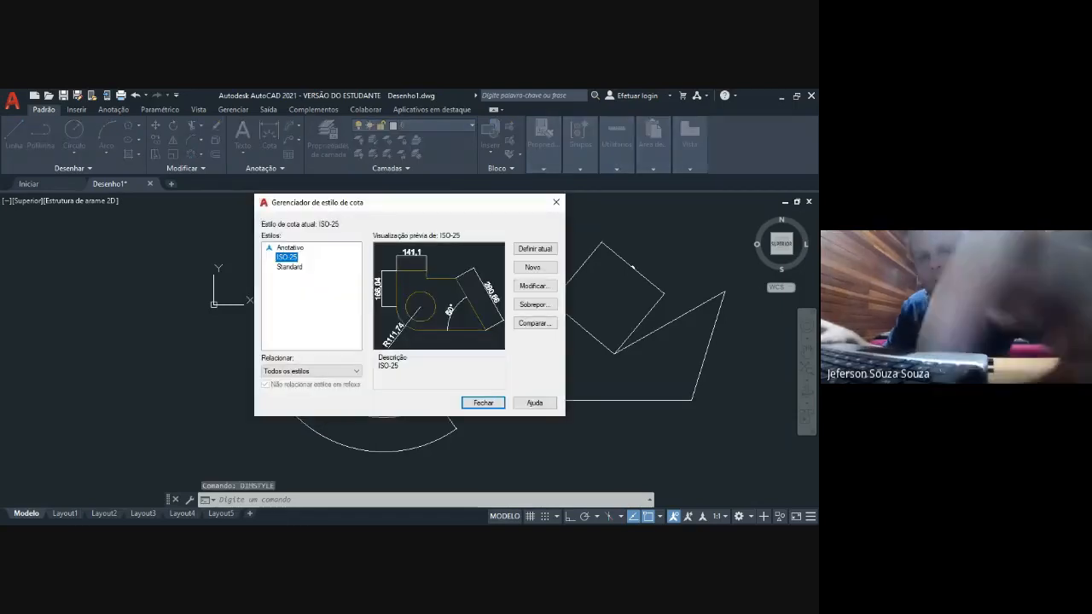
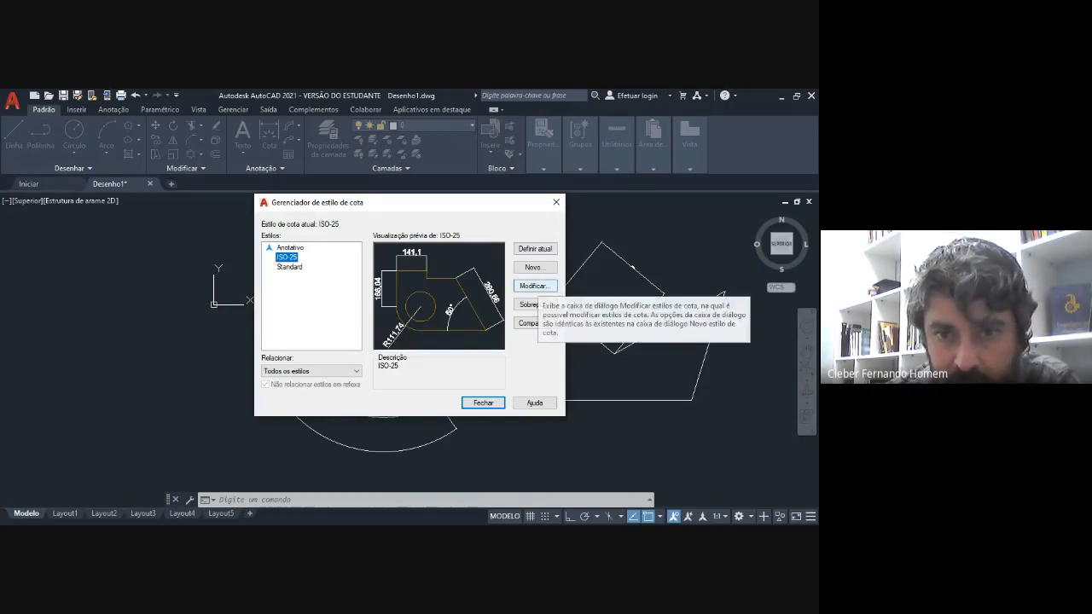
pyautogui.click(534, 286)
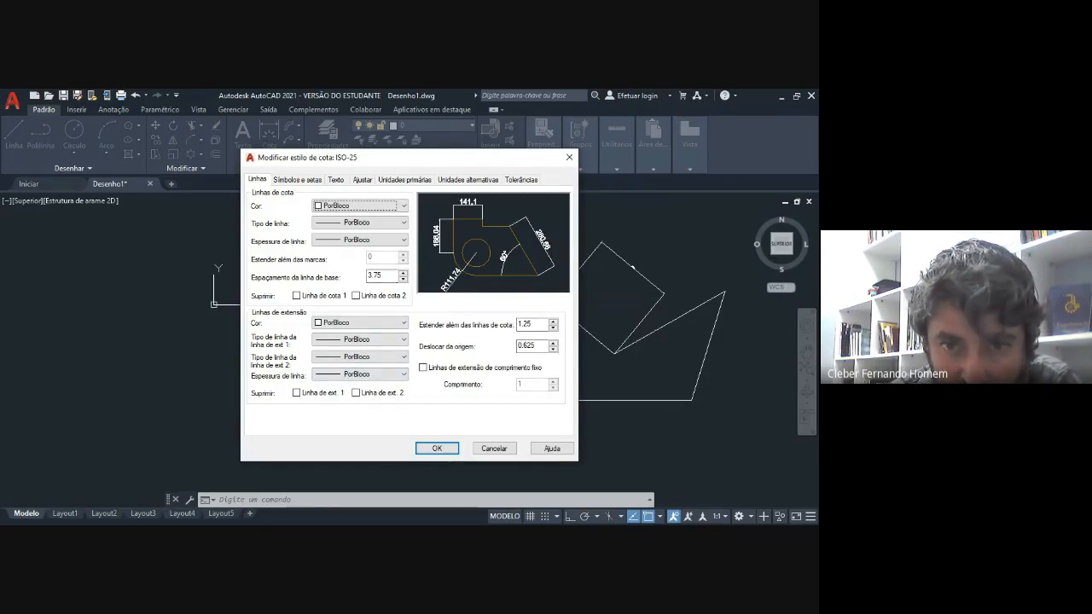
pyautogui.moveTo(534, 324); pyautogui.dragTo(517, 324)
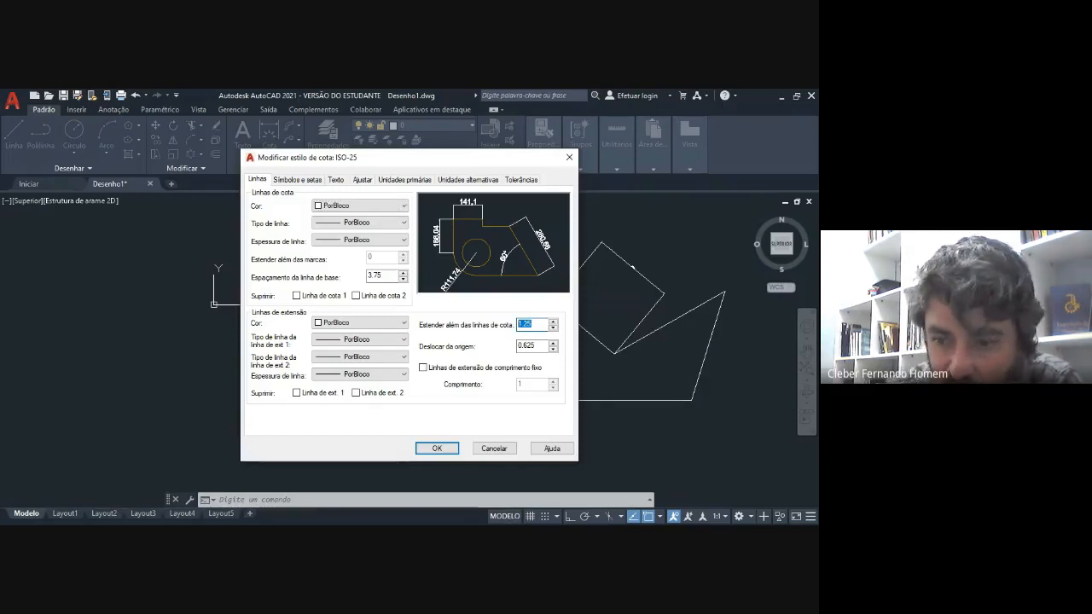
pyautogui.write('3')
pyautogui.press('Tab')
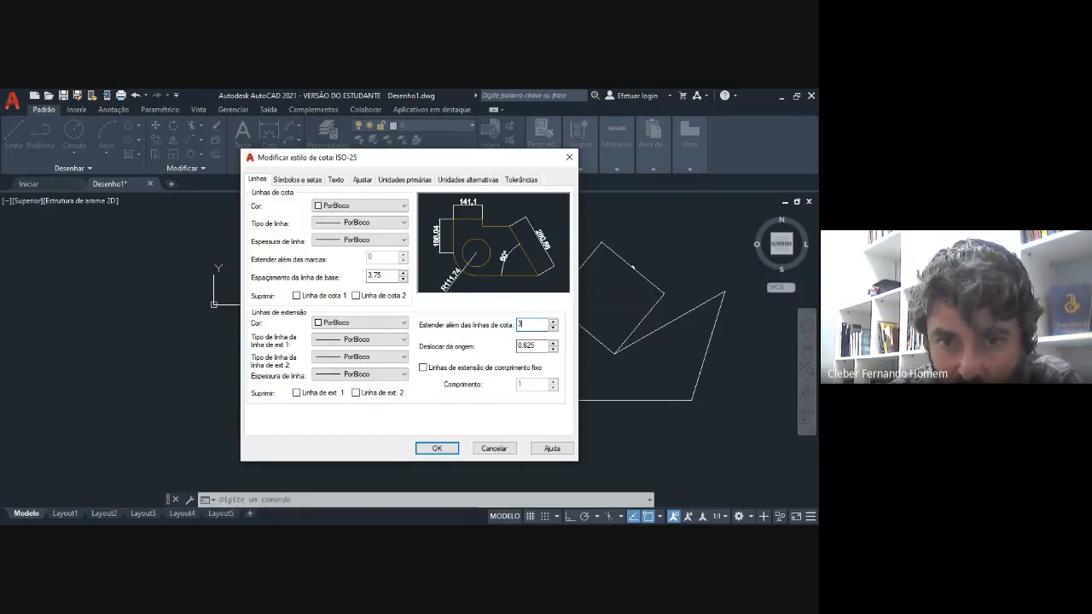
pyautogui.write('3')
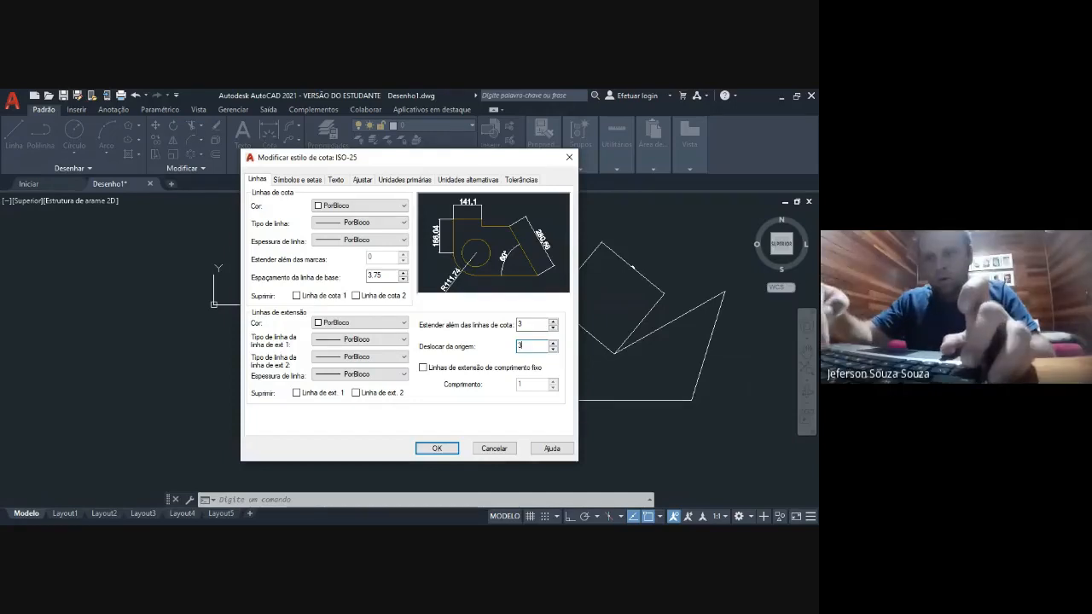
pyautogui.click(530, 325)
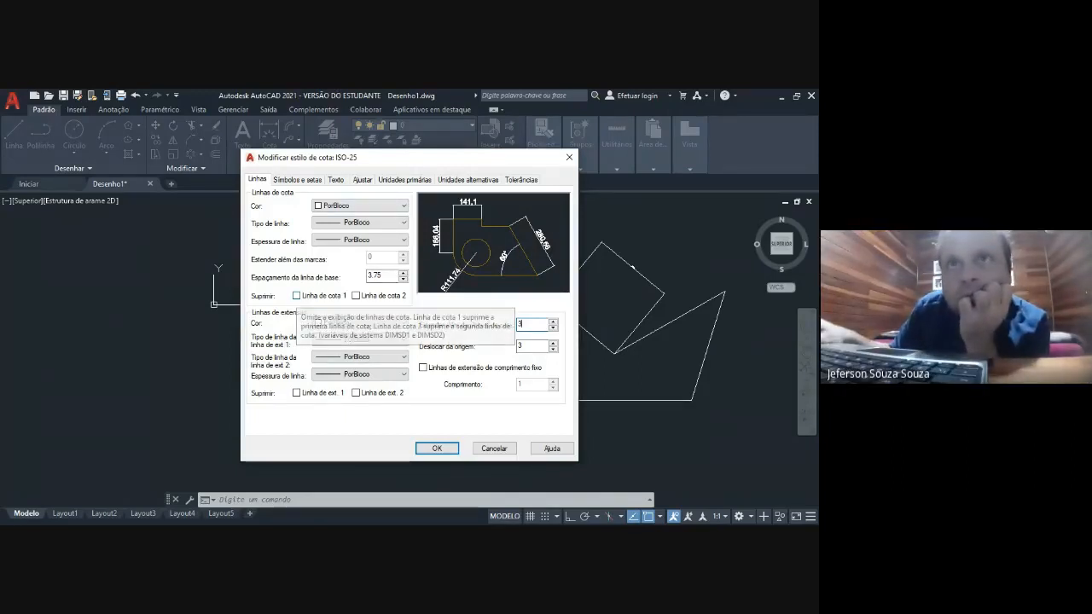
# Try suppressing dimension line 1 and dimension line 2 in turn, restoring each one
pyautogui.click(296, 295)
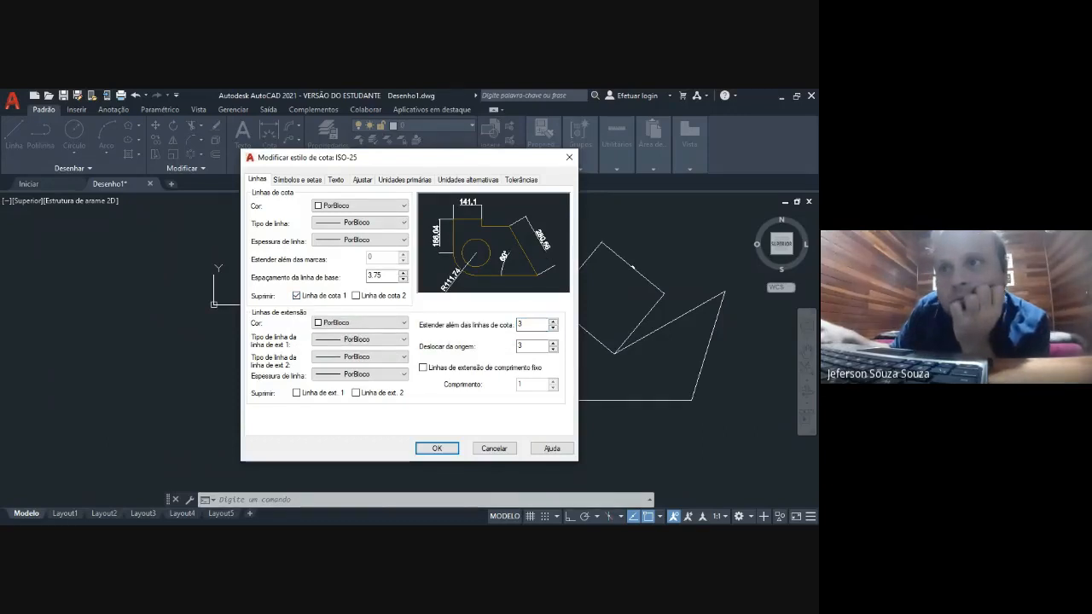
pyautogui.click(296, 295)
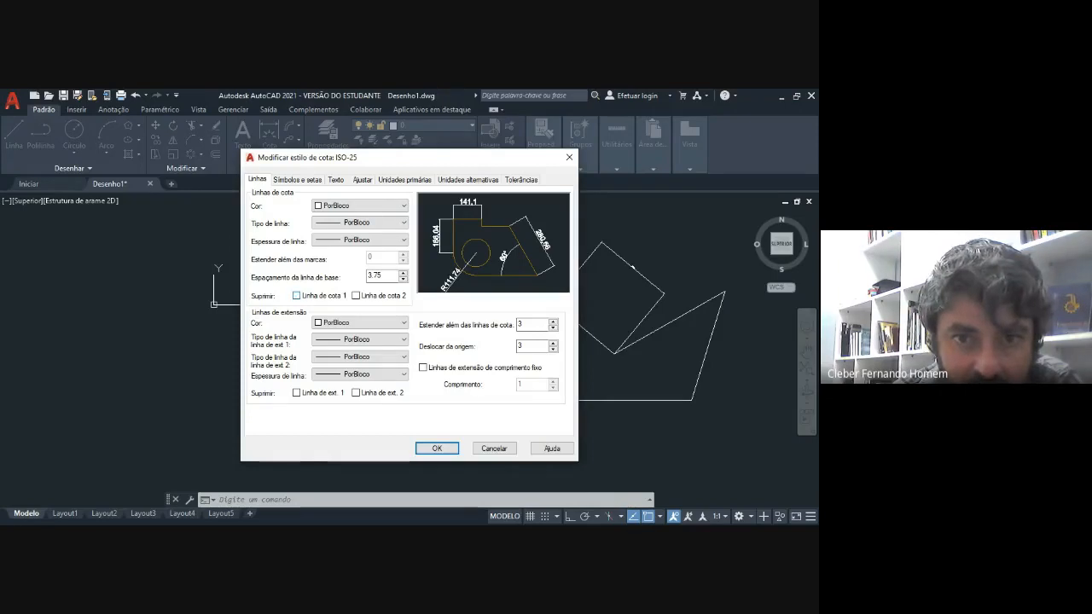
pyautogui.click(356, 295)
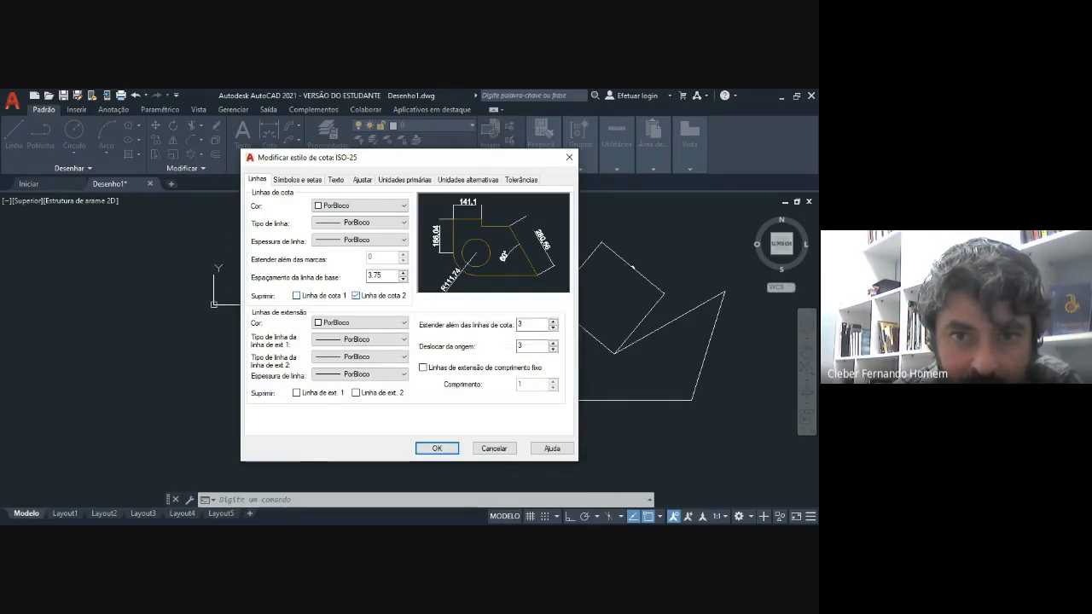
pyautogui.click(356, 295)
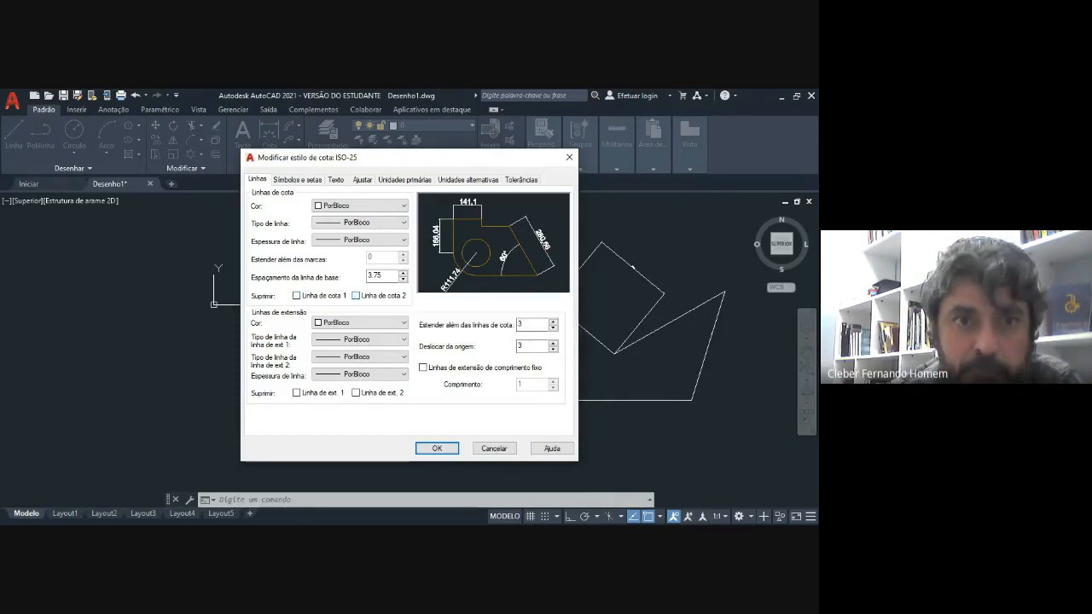
# Set the style's arrow size to 10 and its centre mark type to Linha
pyautogui.click(297, 180)
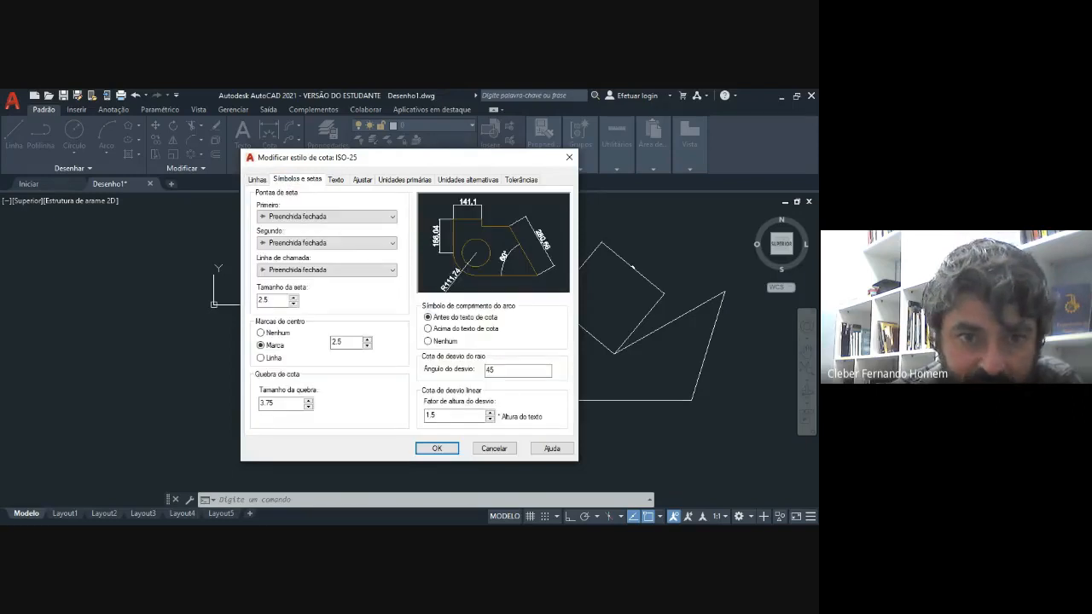
pyautogui.moveTo(272, 300); pyautogui.dragTo(236, 304)
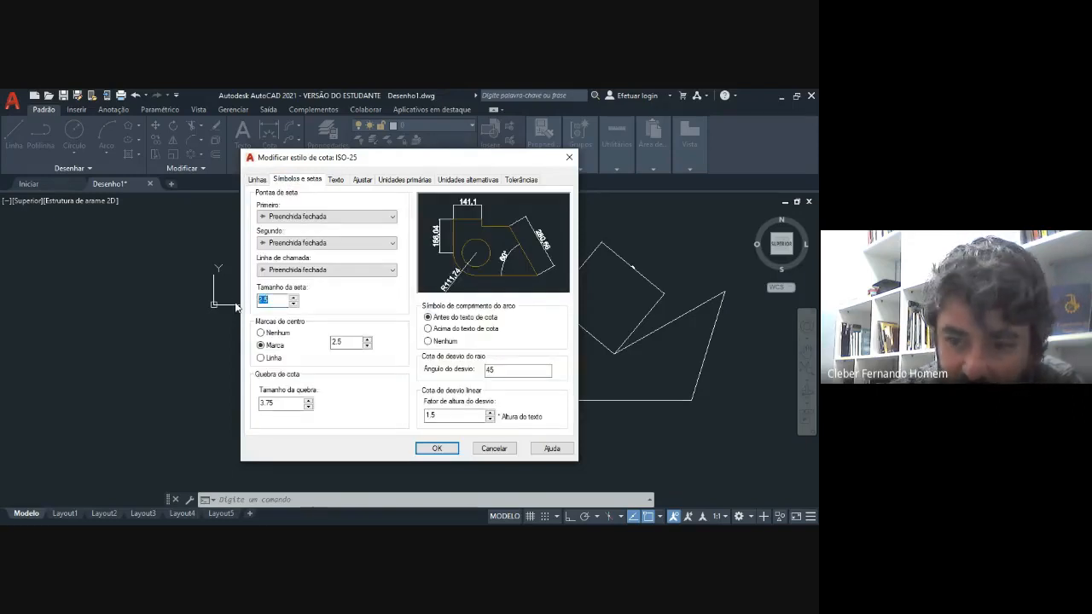
pyautogui.write('10')
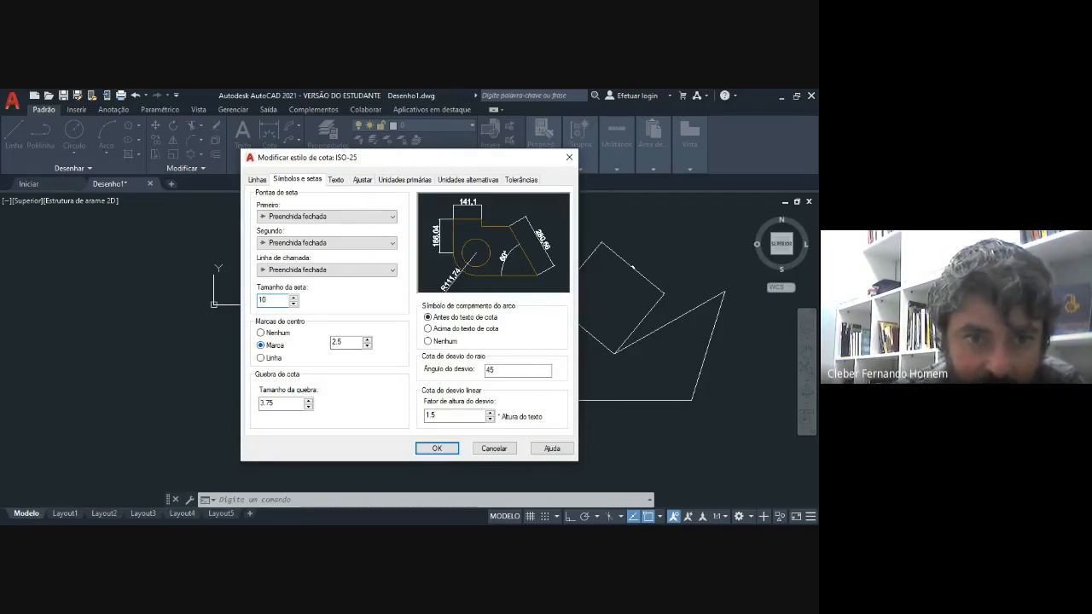
pyautogui.click(261, 359)
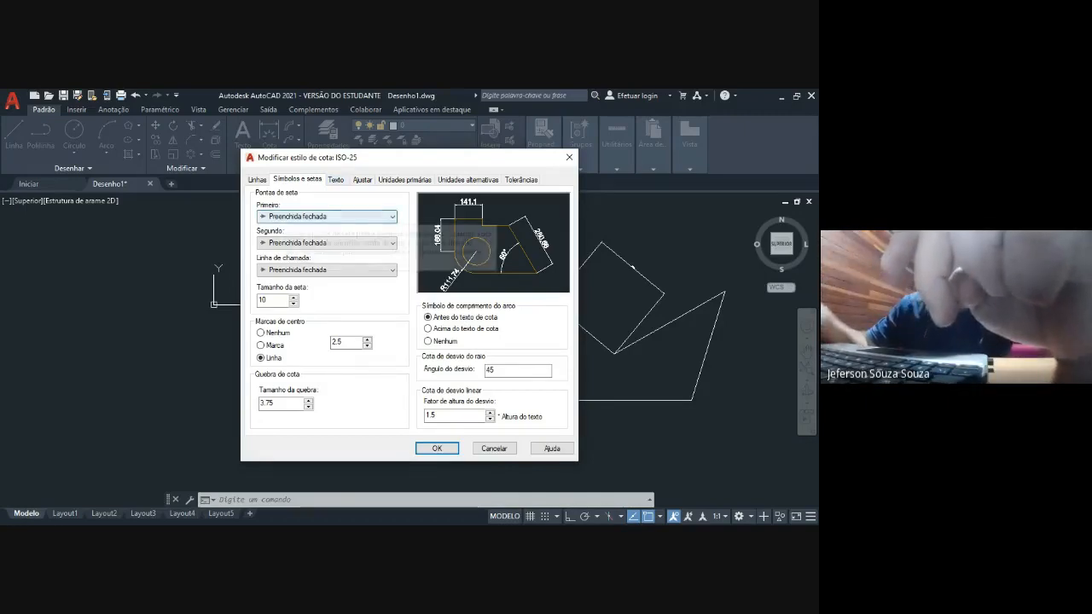
# Set the first arrowhead to Ponto and the second to Preenchida fechada, and bring up the style's text settings
pyautogui.click(326, 216)
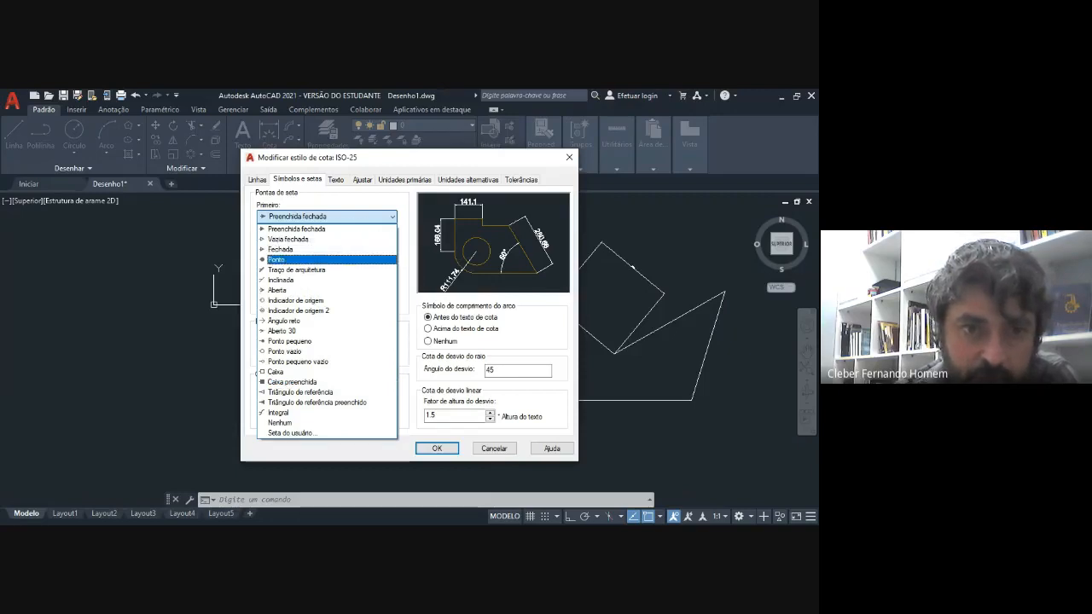
pyautogui.click(290, 259)
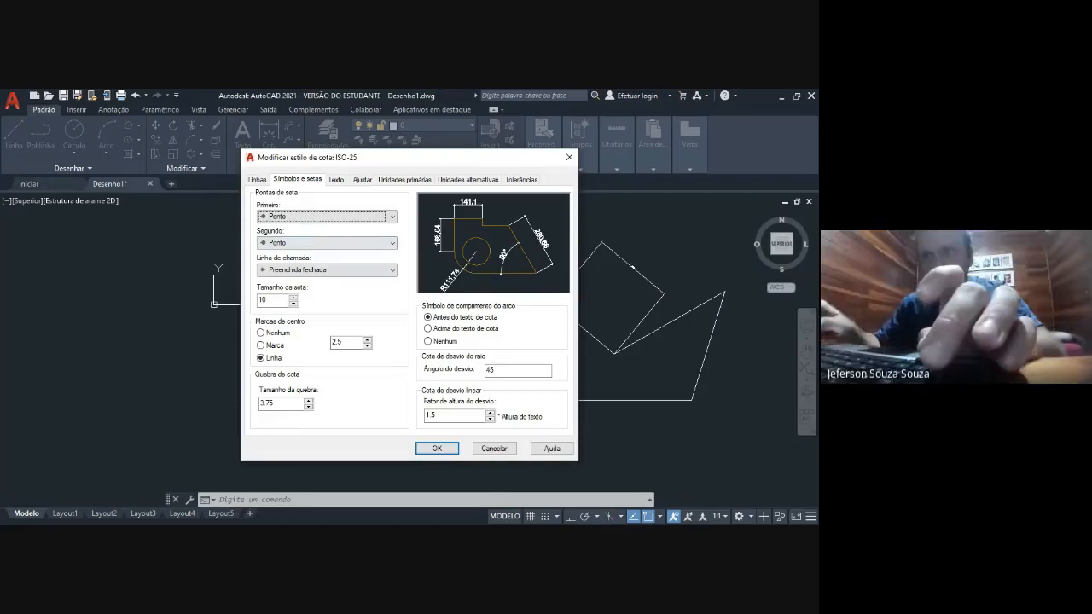
pyautogui.click(327, 243)
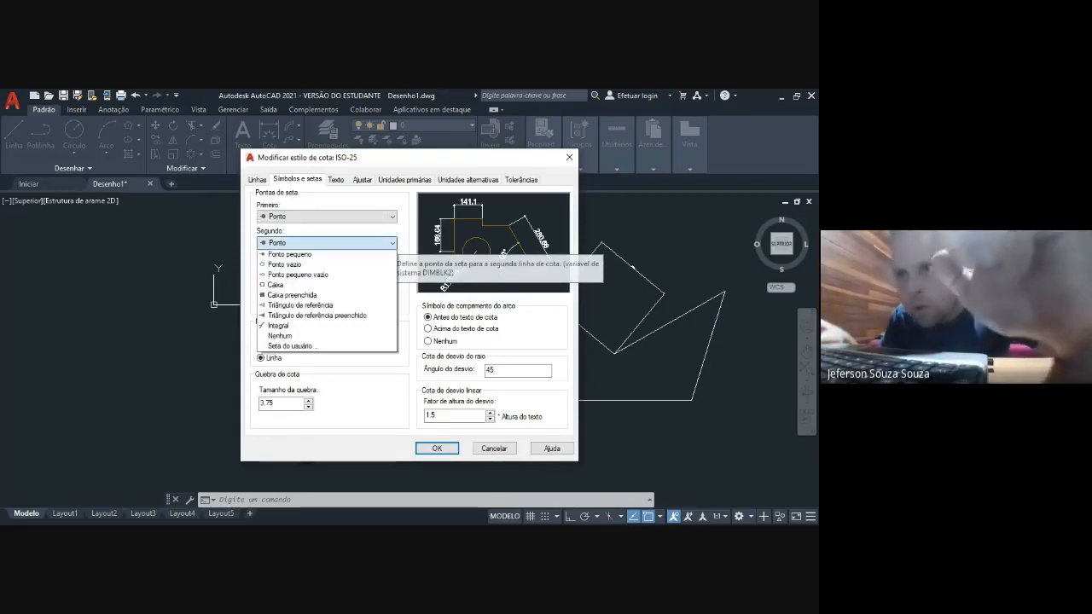
pyautogui.click(297, 255)
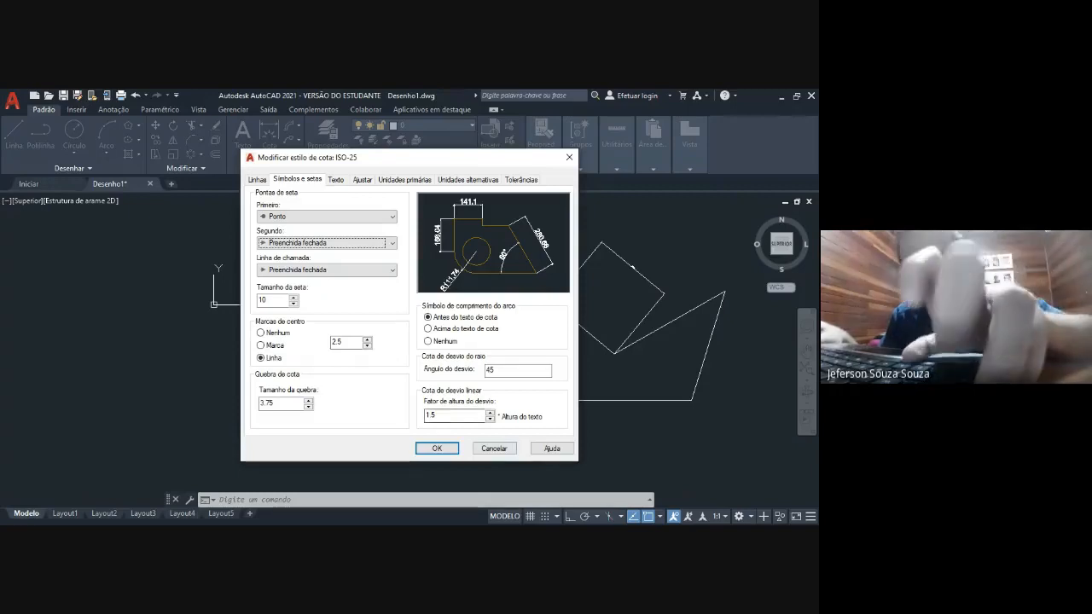
pyautogui.hotkey('ctrl', 'Tab')
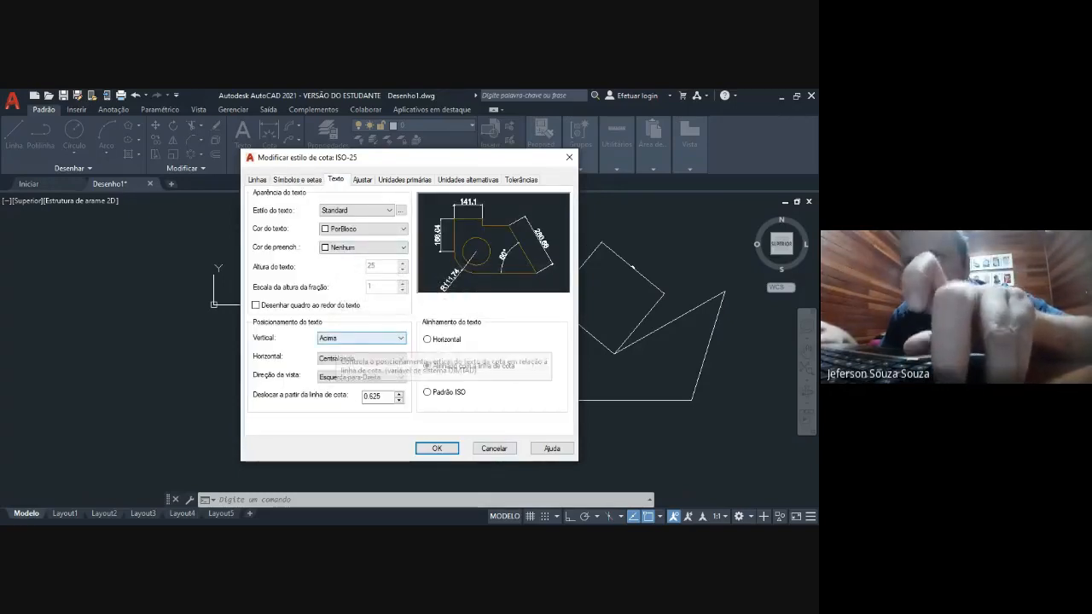
# Set the ISO-25 style's text offset from the dimension line to 3
pyautogui.press('Tab')
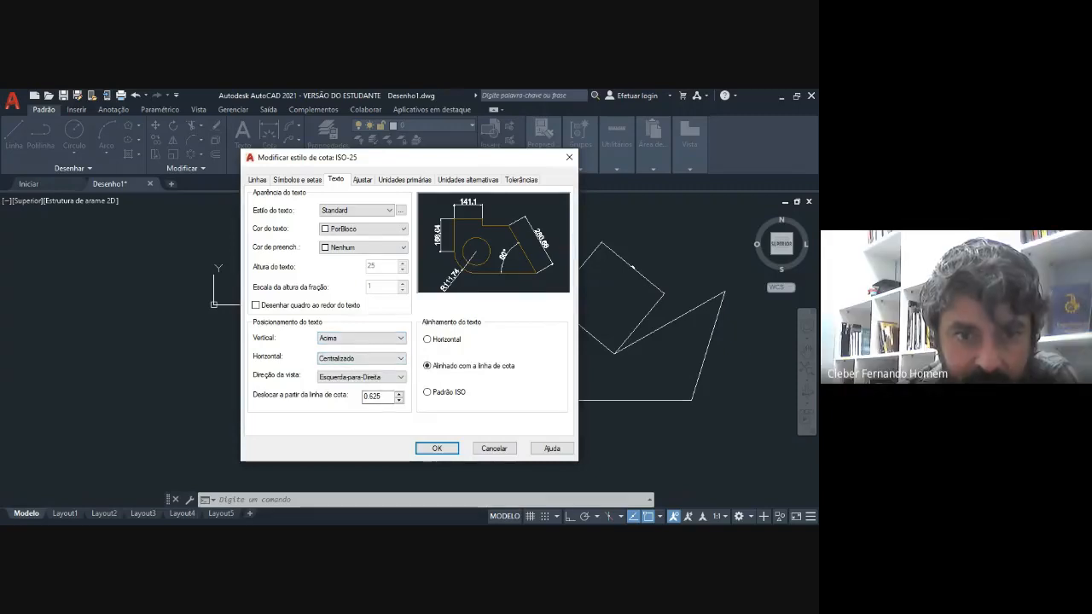
pyautogui.doubleClick(372, 396)
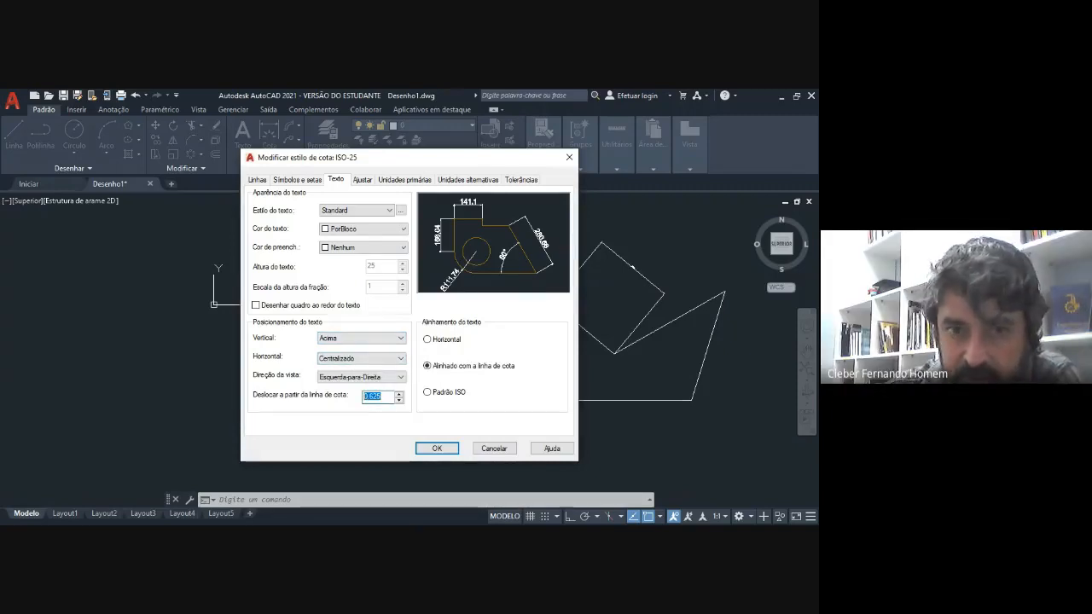
pyautogui.write('3')
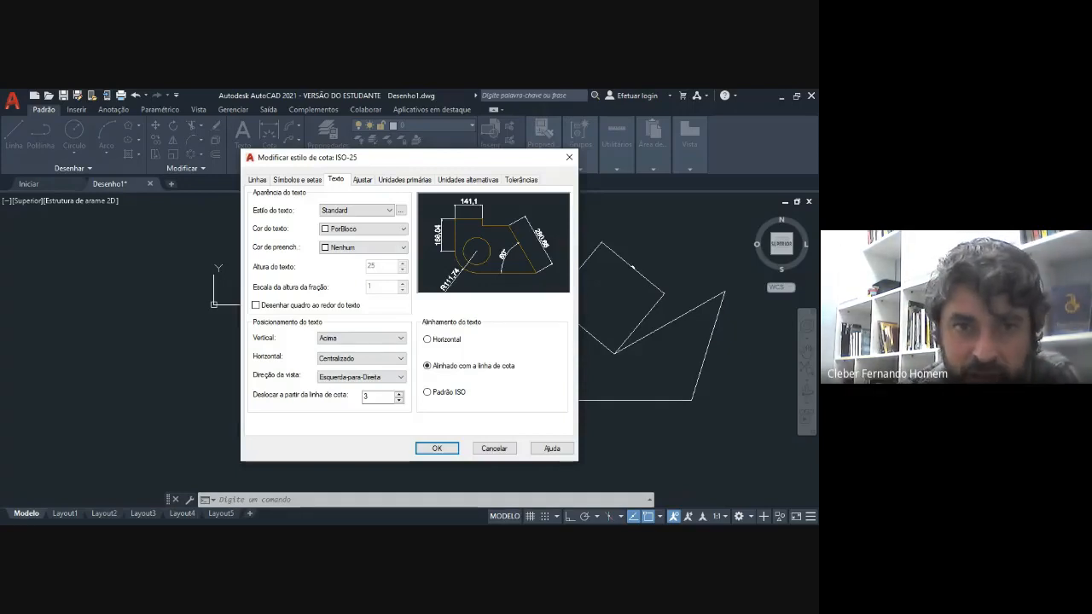
# Try overall dimension scales of 10 and 0.5, and set the overall scale back to 1
pyautogui.hotkey('ctrl', 'Tab')
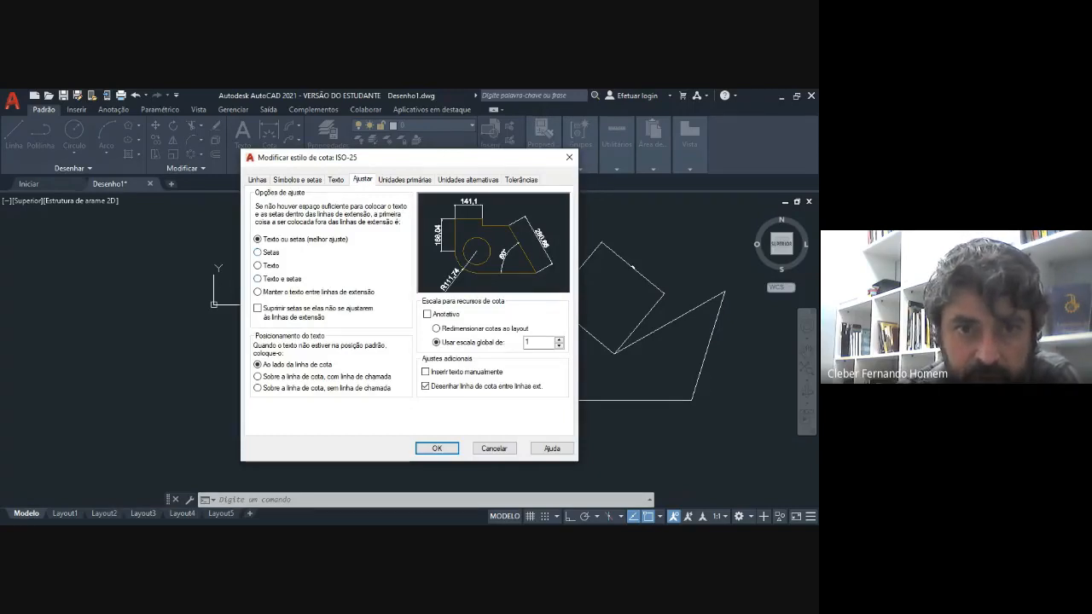
pyautogui.hotkey('ctrl', 'Tab')
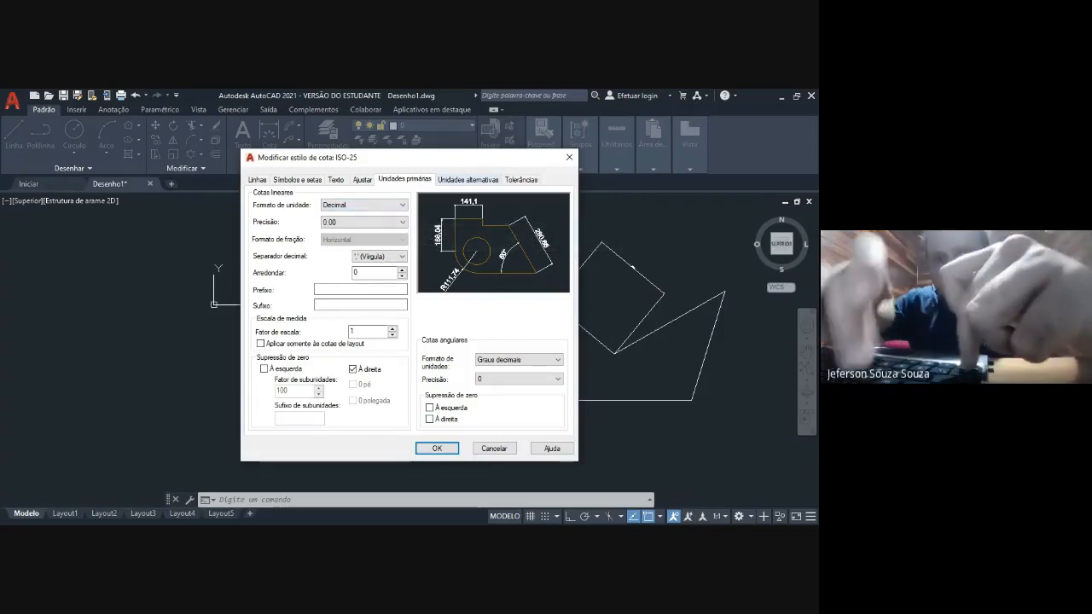
pyautogui.click(362, 180)
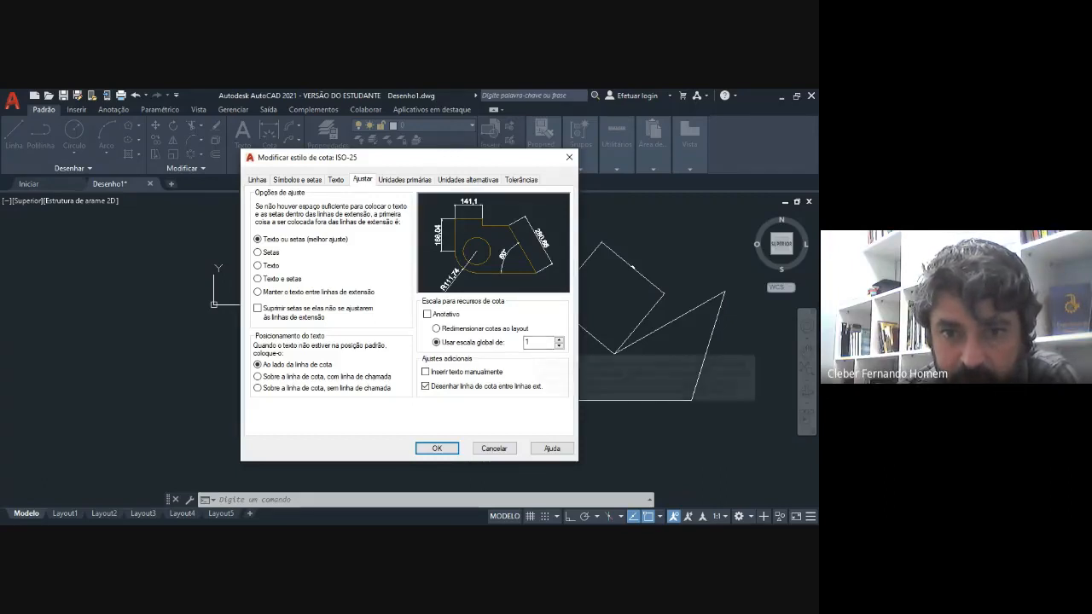
pyautogui.doubleClick(529, 342)
pyautogui.write('10')
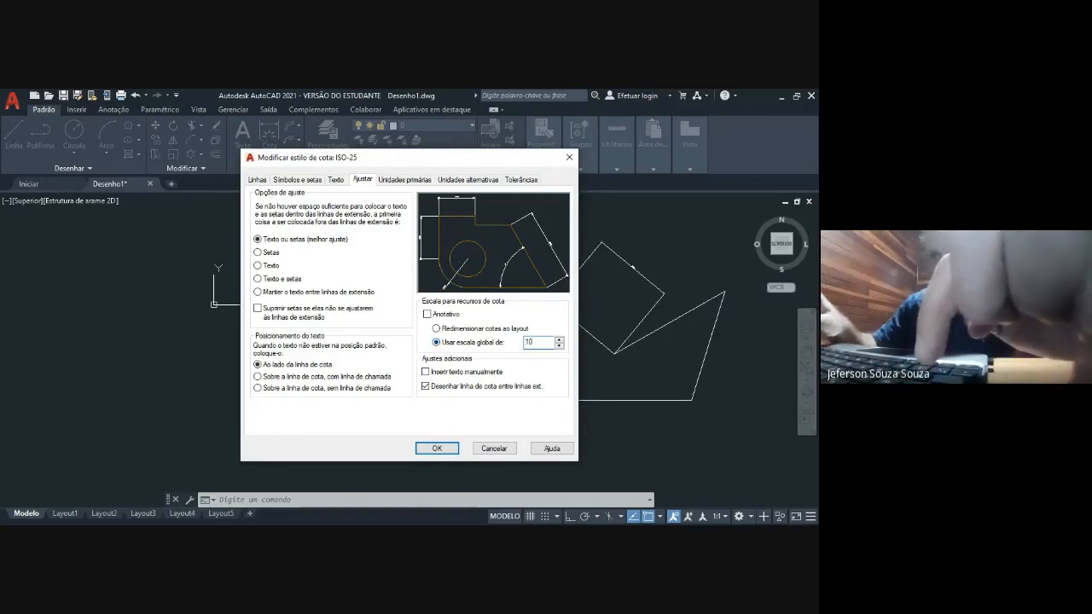
pyautogui.doubleClick(529, 342)
pyautogui.write('0.5')
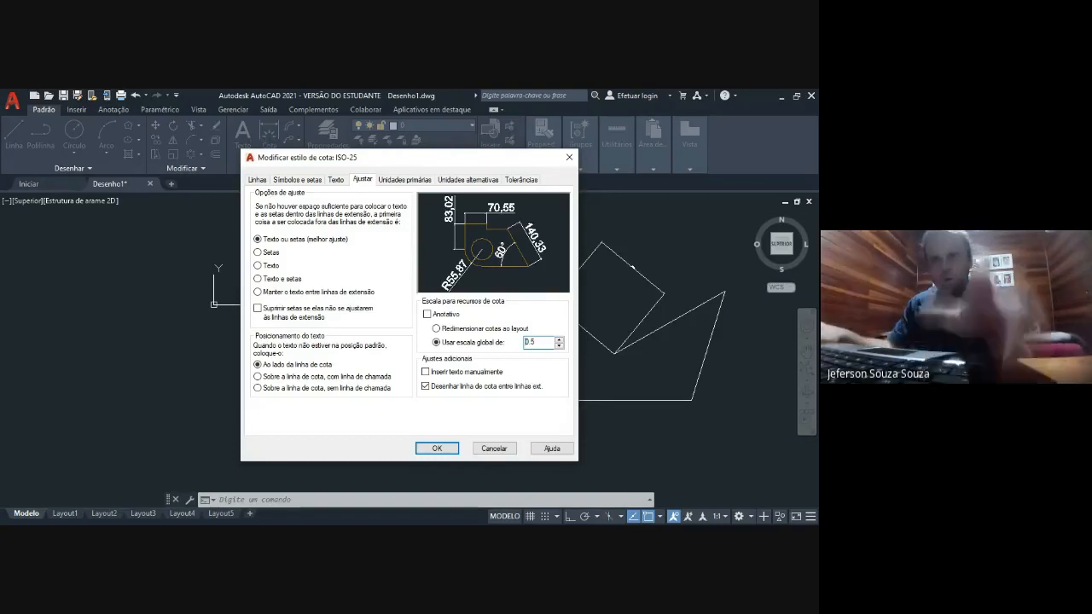
pyautogui.doubleClick(536, 342)
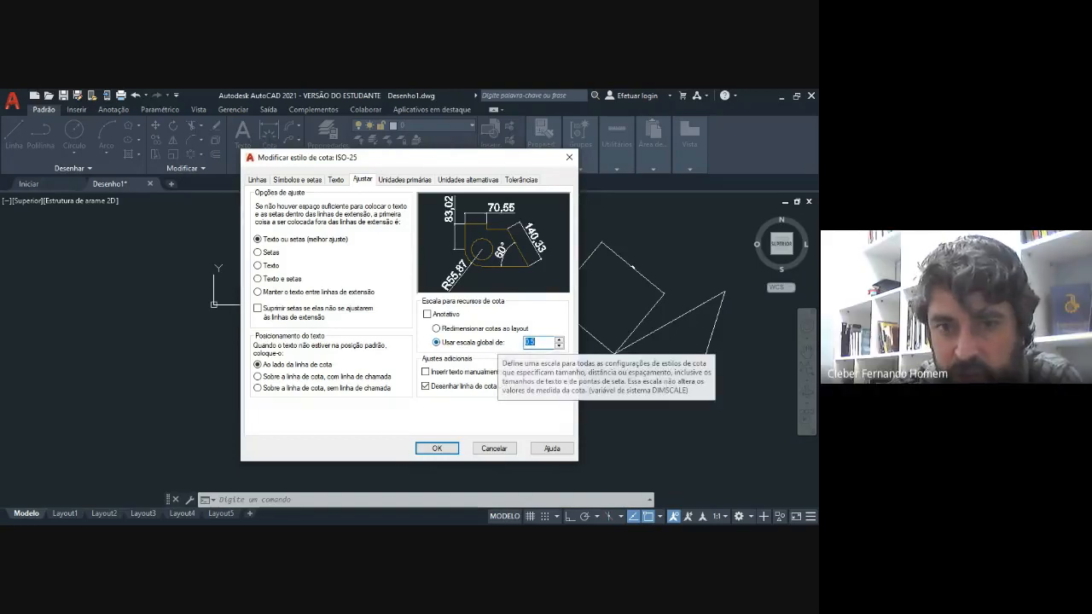
pyautogui.write('1')
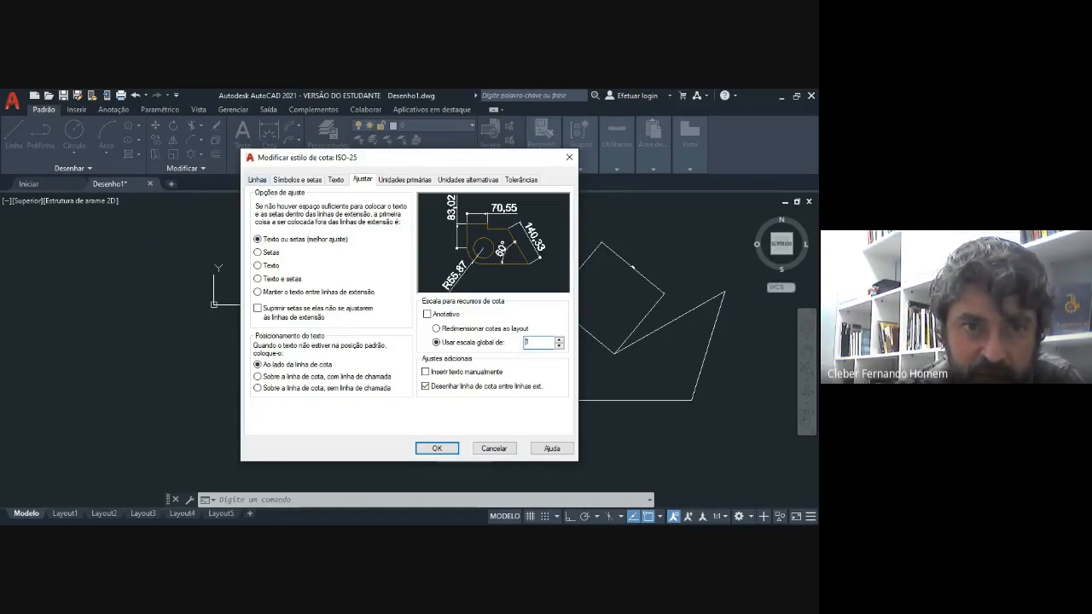
# Review the style's primary units, alternate units, tolerance, fit, text, arrow and line settings
pyautogui.click(404, 180)
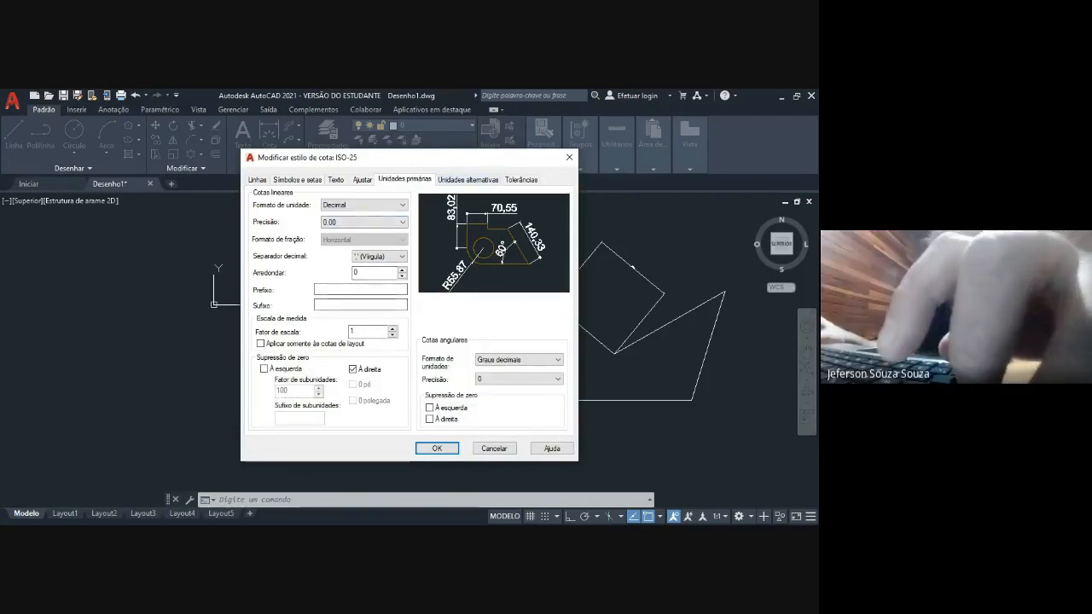
pyautogui.click(467, 180)
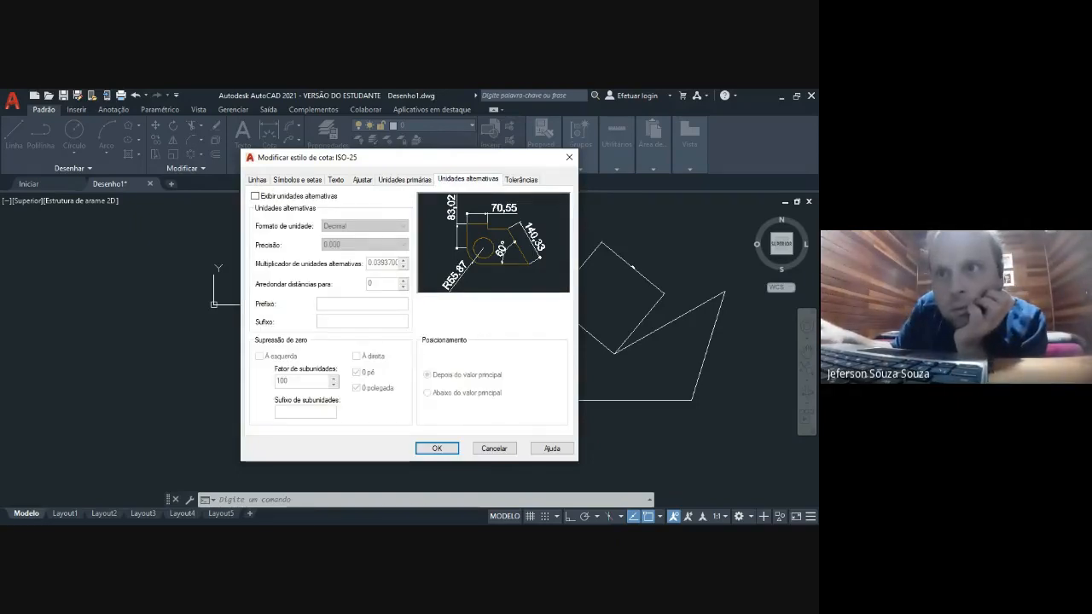
pyautogui.click(521, 180)
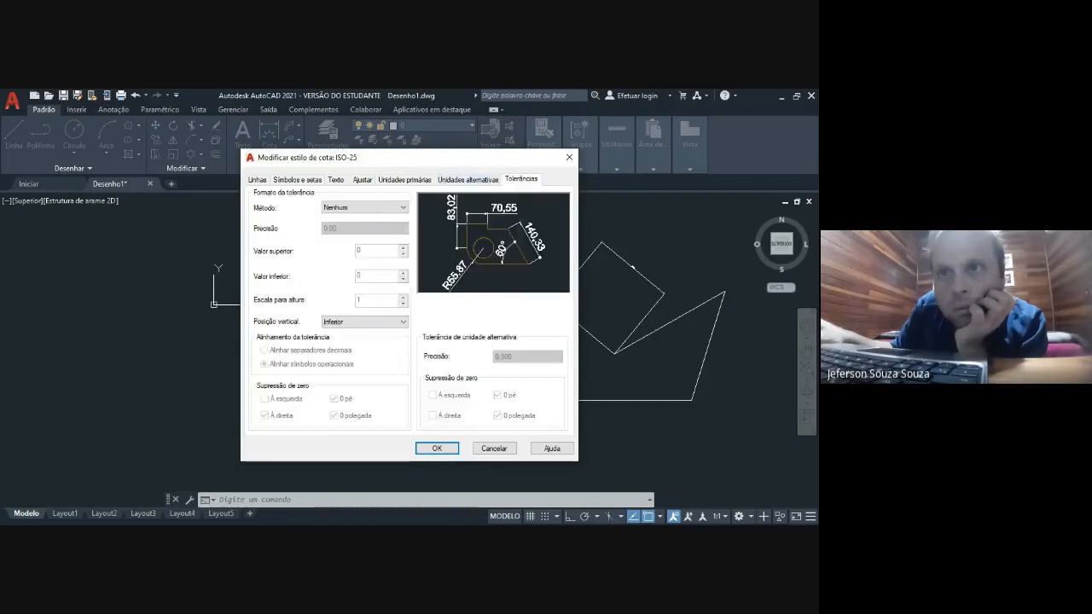
pyautogui.click(405, 180)
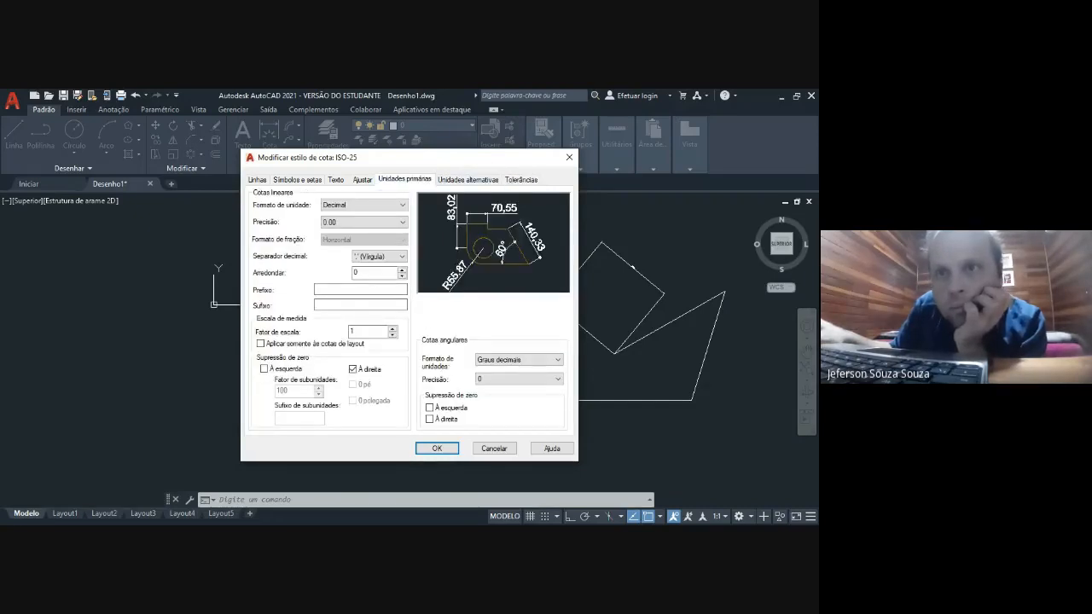
pyautogui.click(362, 180)
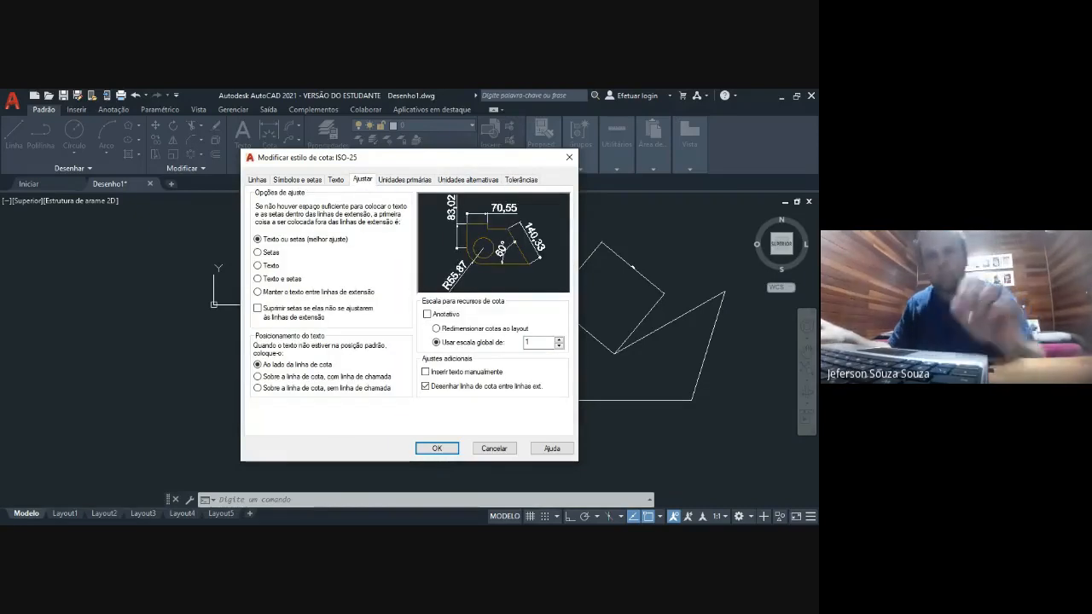
pyautogui.click(336, 180)
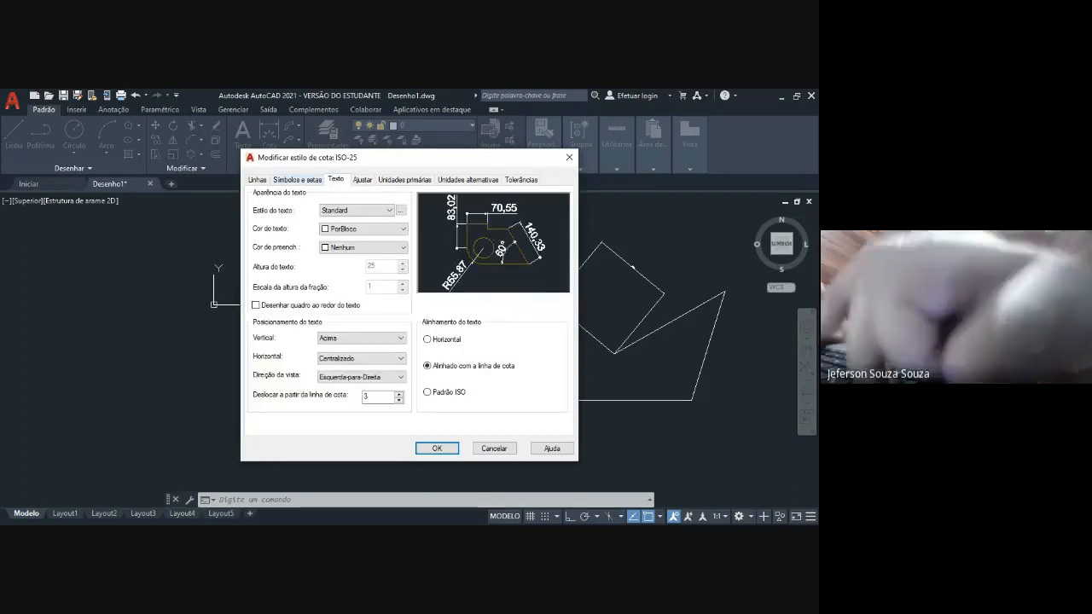
pyautogui.click(297, 180)
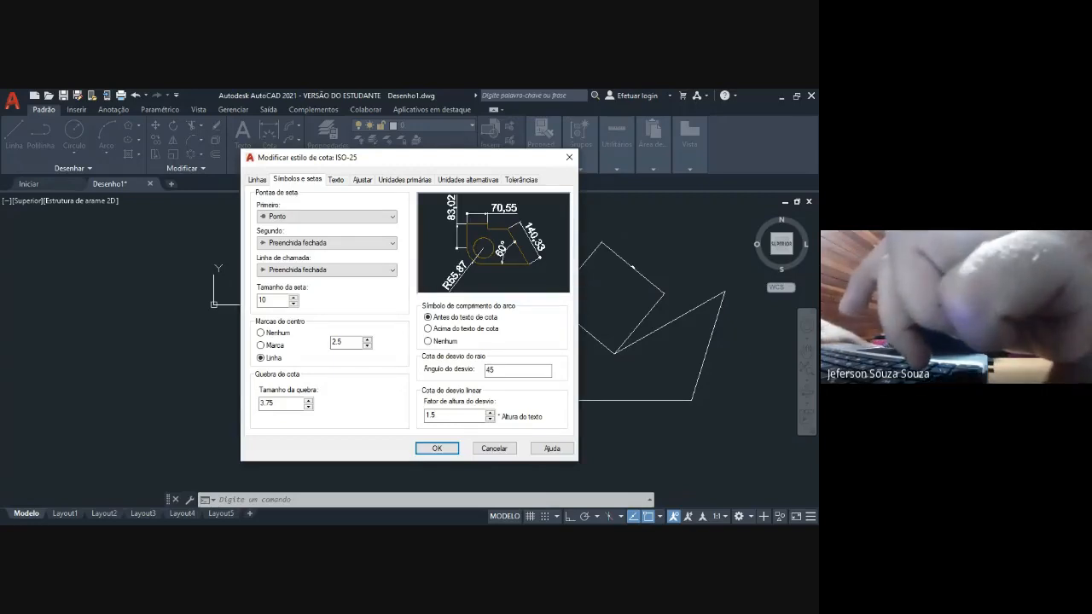
pyautogui.click(257, 180)
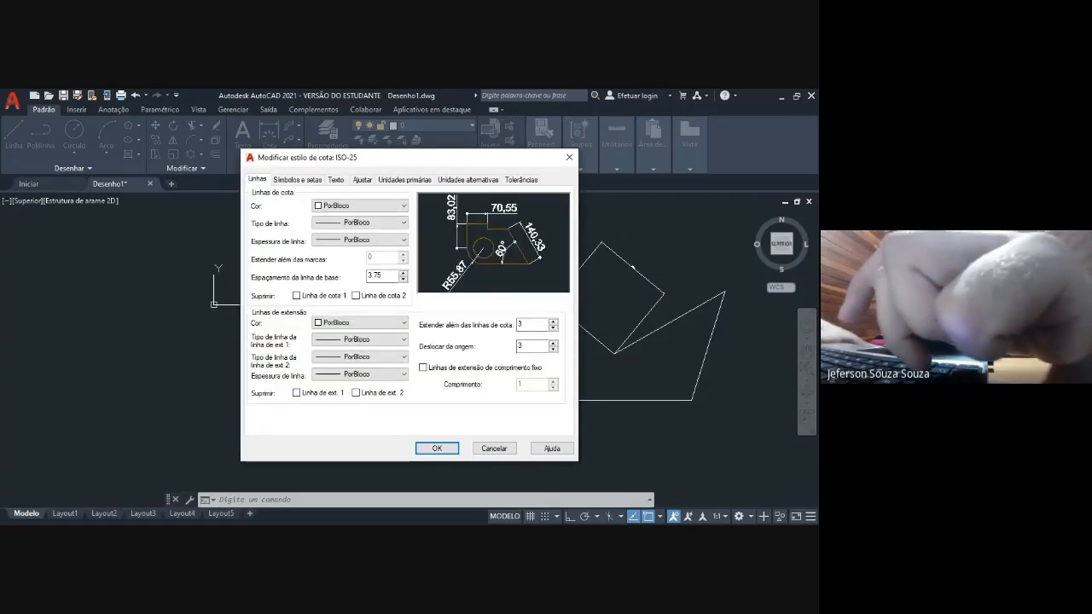
pyautogui.click(296, 180)
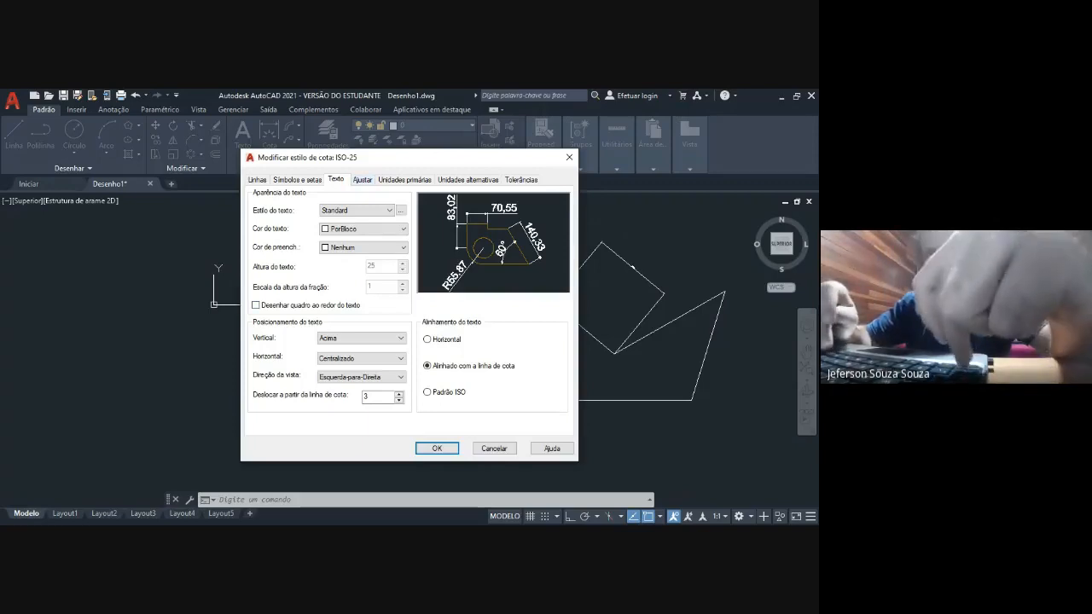
# Try scaling the dimensions to the layout, and return to using the overall scale
pyautogui.click(362, 180)
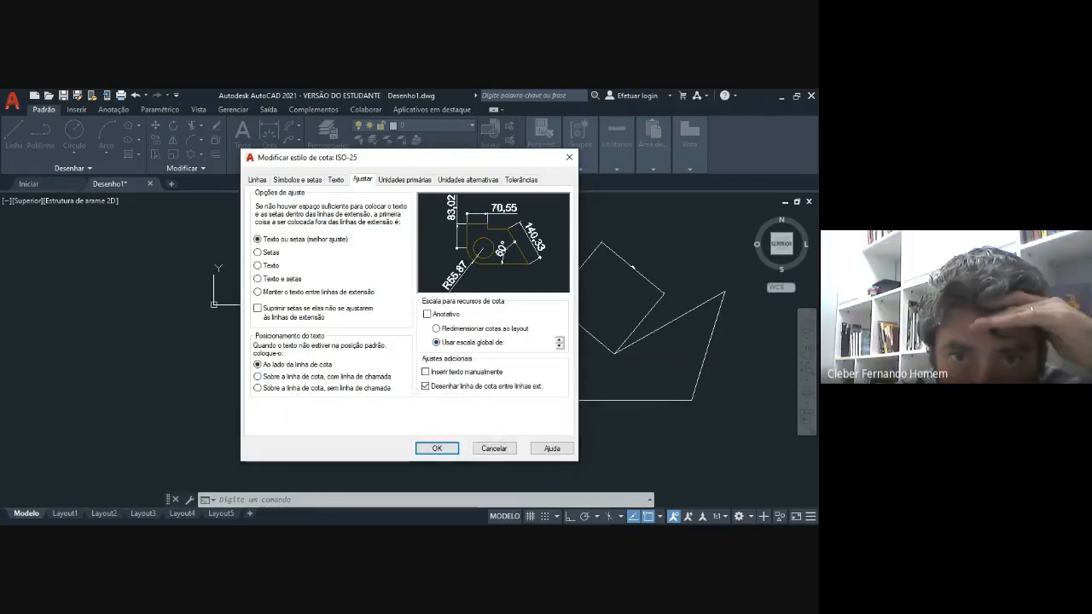
pyautogui.click(437, 328)
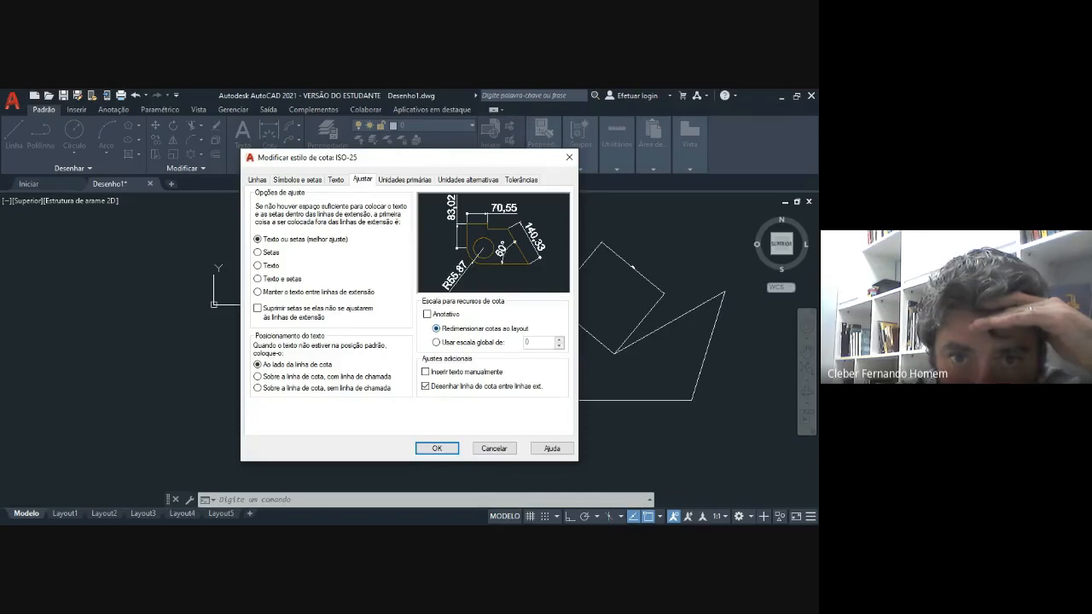
pyautogui.click(437, 342)
# Turn on the display of alternate units and accept the changes to the ISO-25 style
pyautogui.click(404, 180)
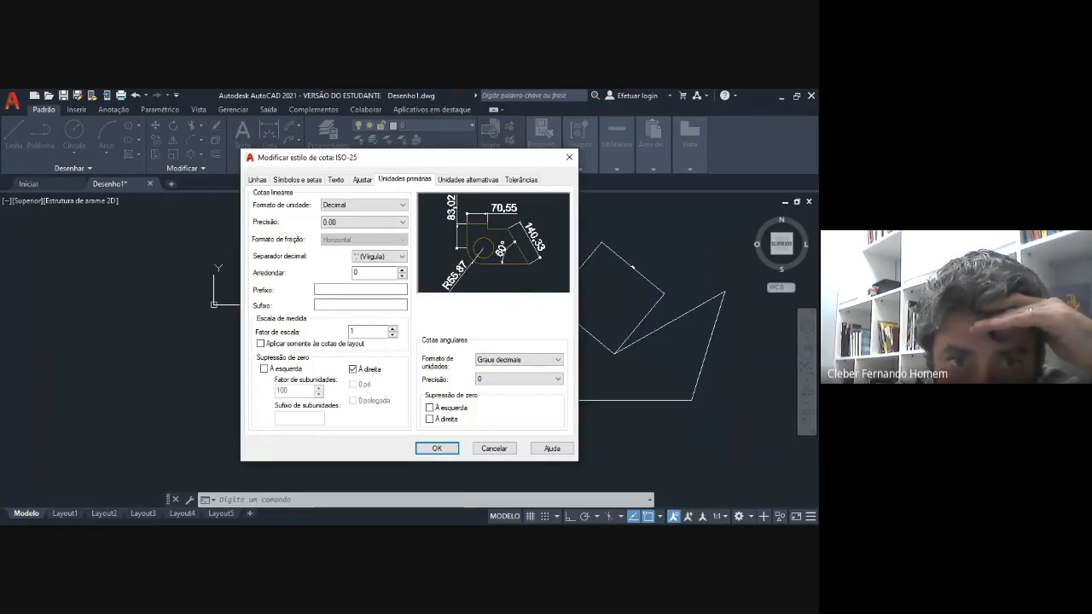
pyautogui.click(467, 180)
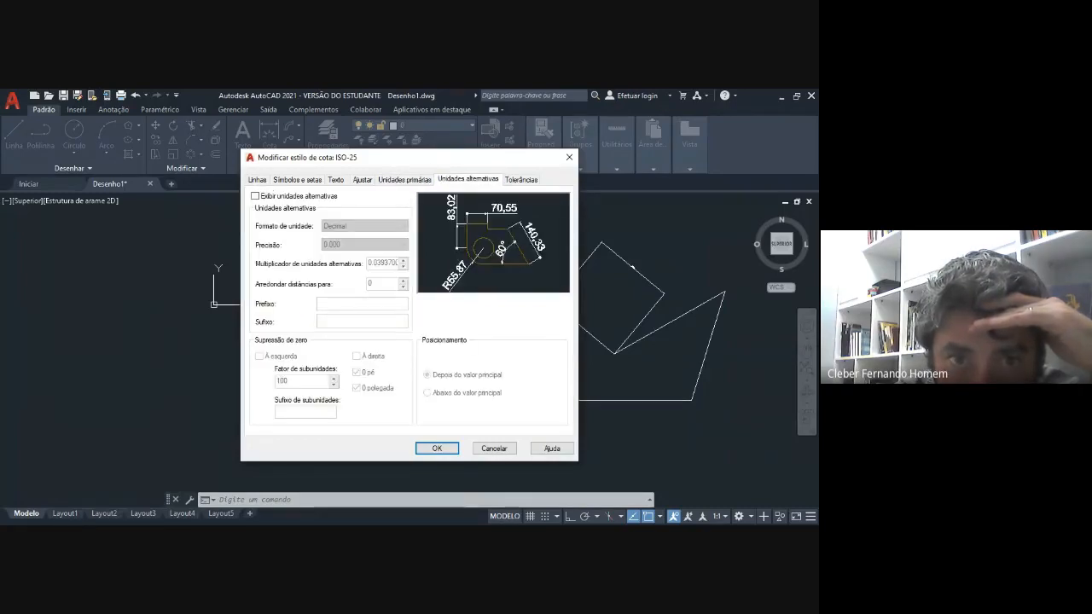
pyautogui.click(255, 196)
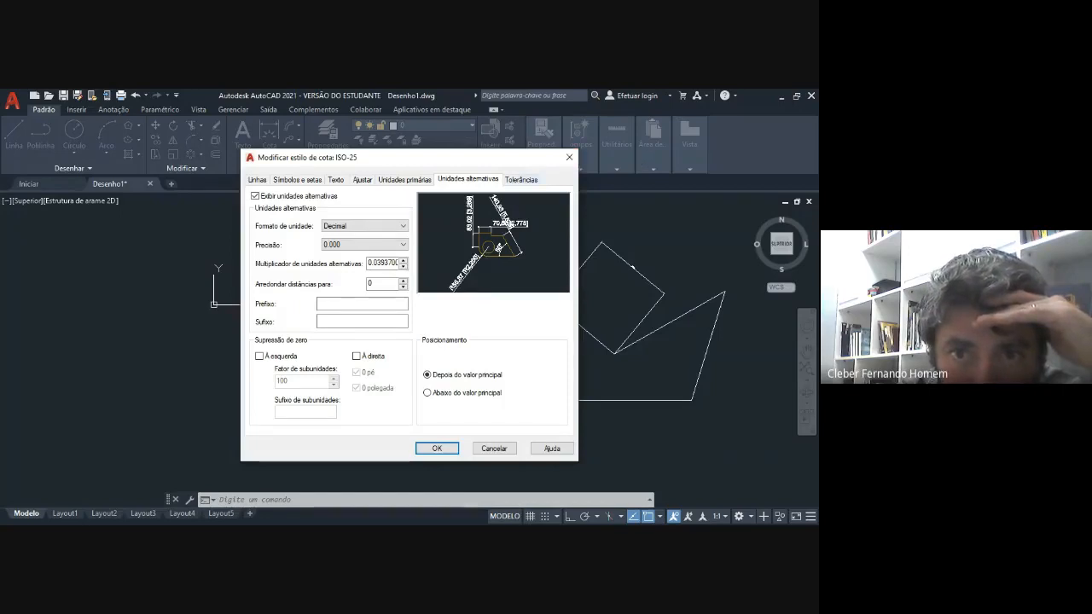
pyautogui.click(522, 180)
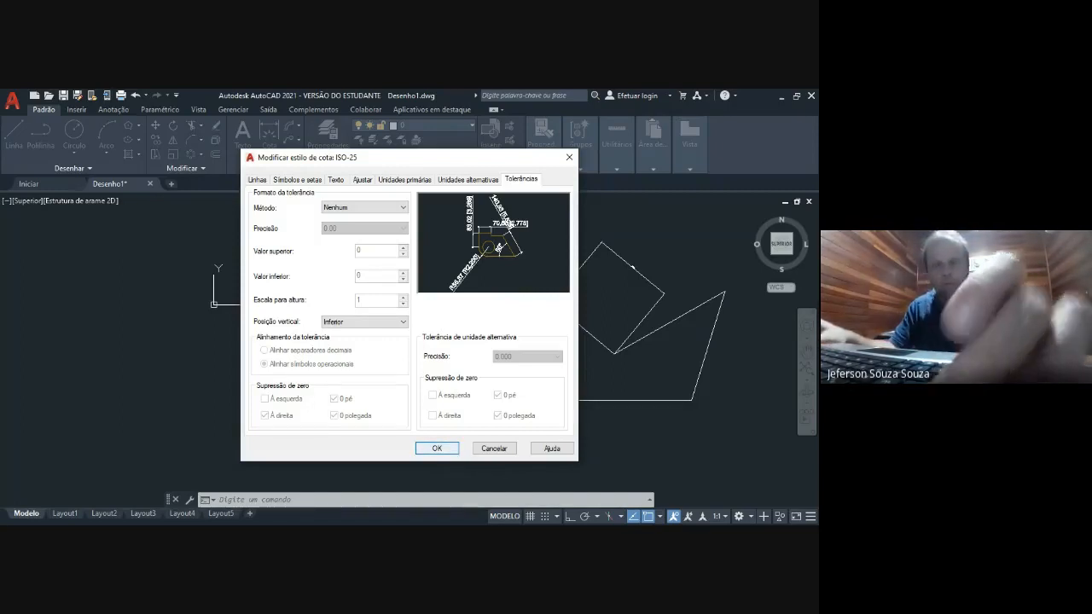
pyautogui.click(436, 448)
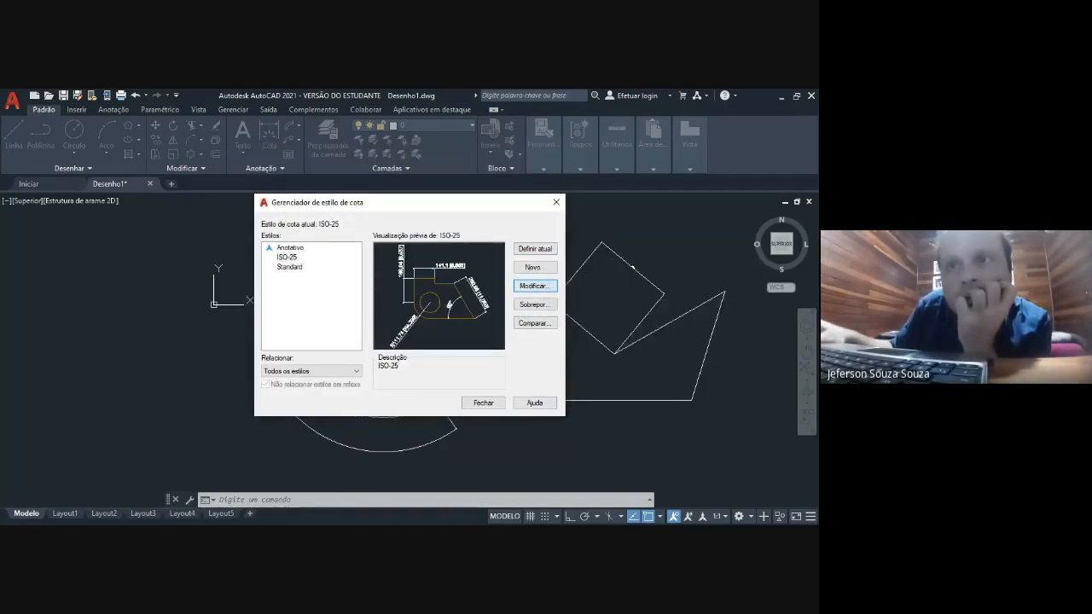
# Make ISO-25 the current dimension style and close the dimension style manager
pyautogui.press('Return')
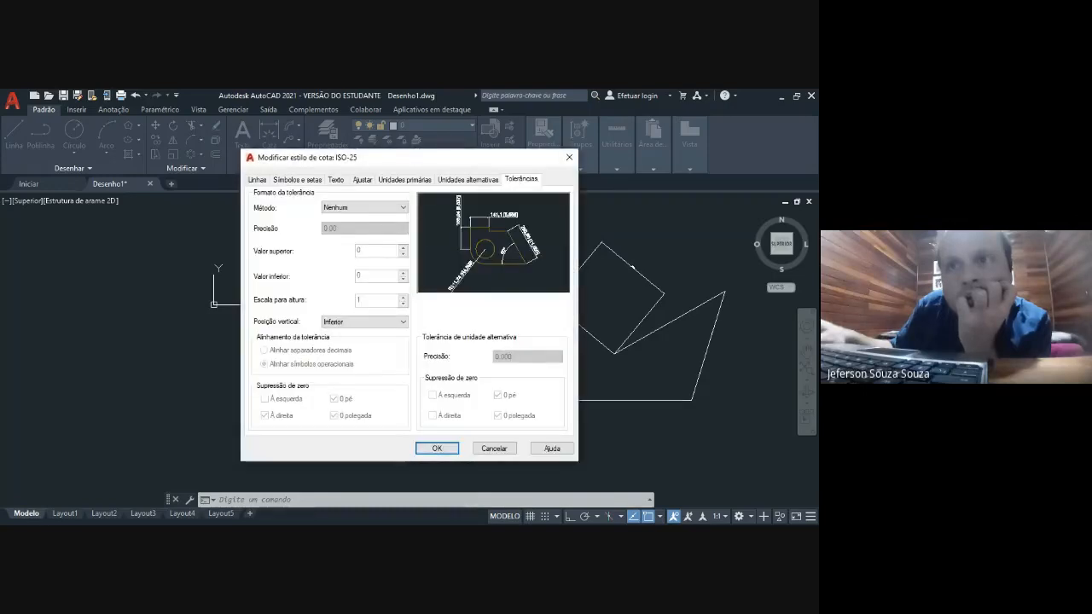
pyautogui.click(436, 448)
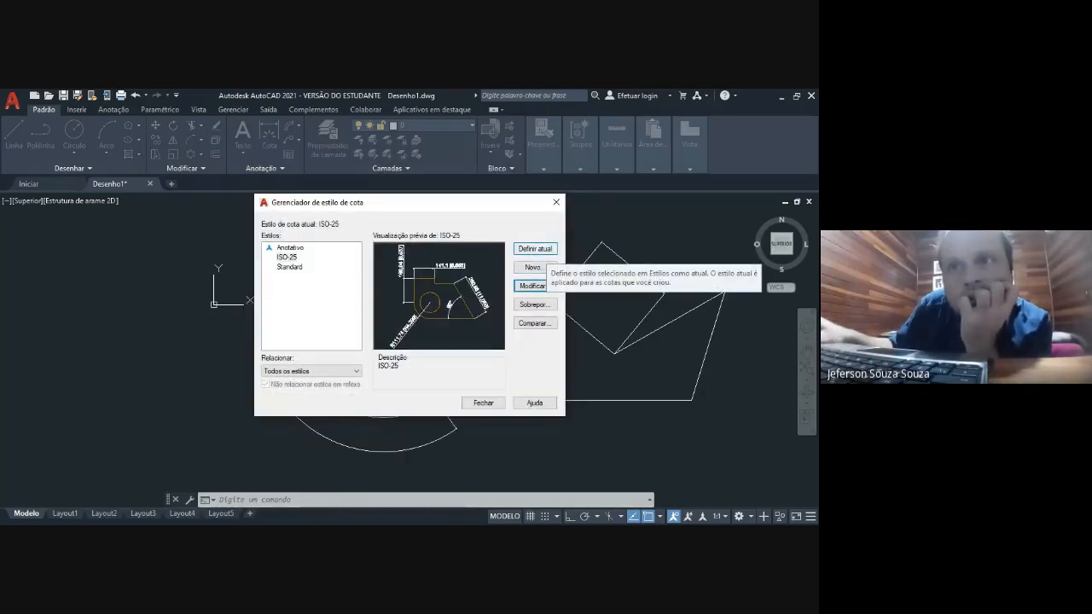
pyautogui.click(544, 249)
pyautogui.click(484, 402)
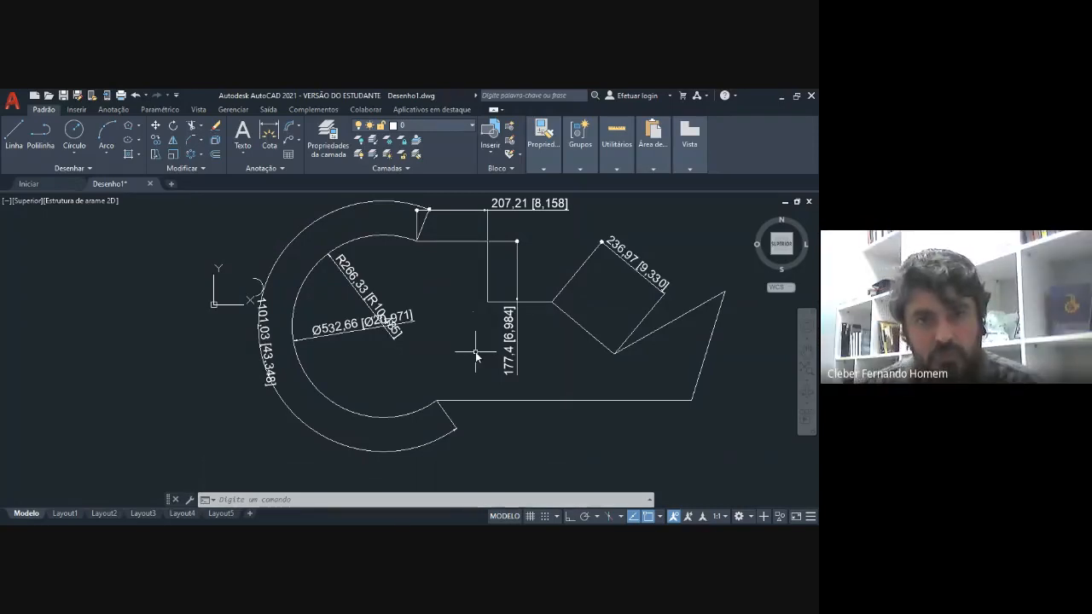
# Examine the arrowheads, extension lines and text of the restyled dimensions across the drawing
pyautogui.scroll(4, 543, 311)
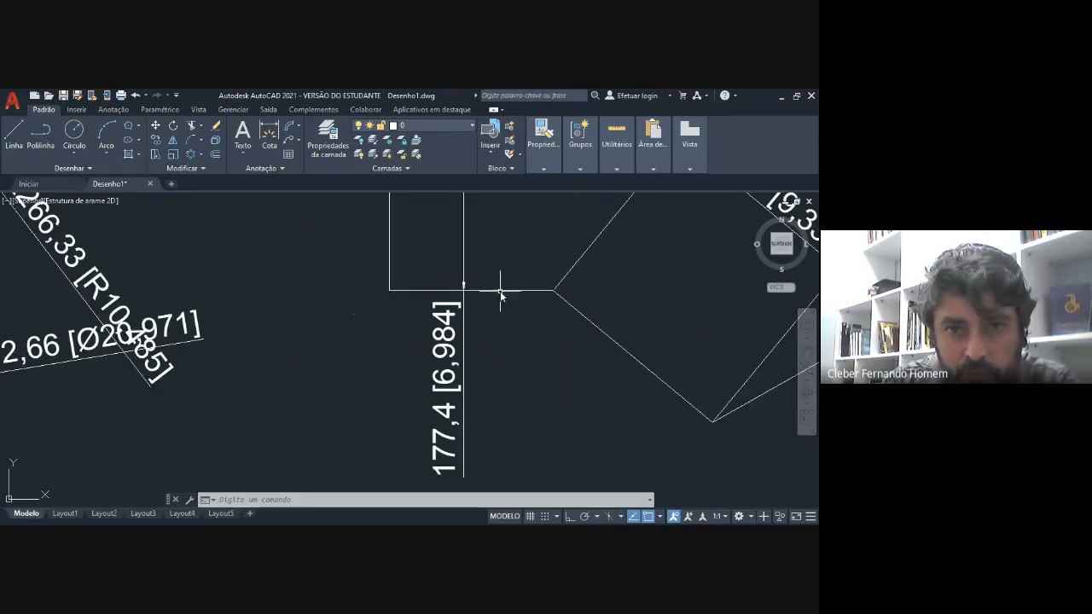
pyautogui.scroll(2, 499, 289)
pyautogui.moveTo(498, 284); pyautogui.dragTo(469, 461, button='middle')
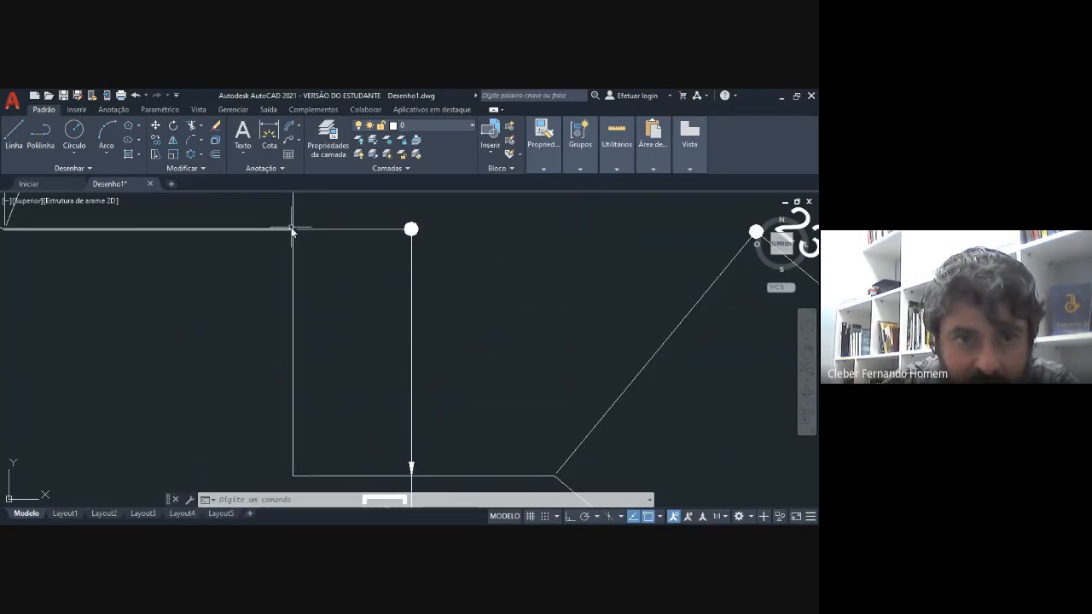
pyautogui.moveTo(307, 218); pyautogui.dragTo(405, 490, button='middle')
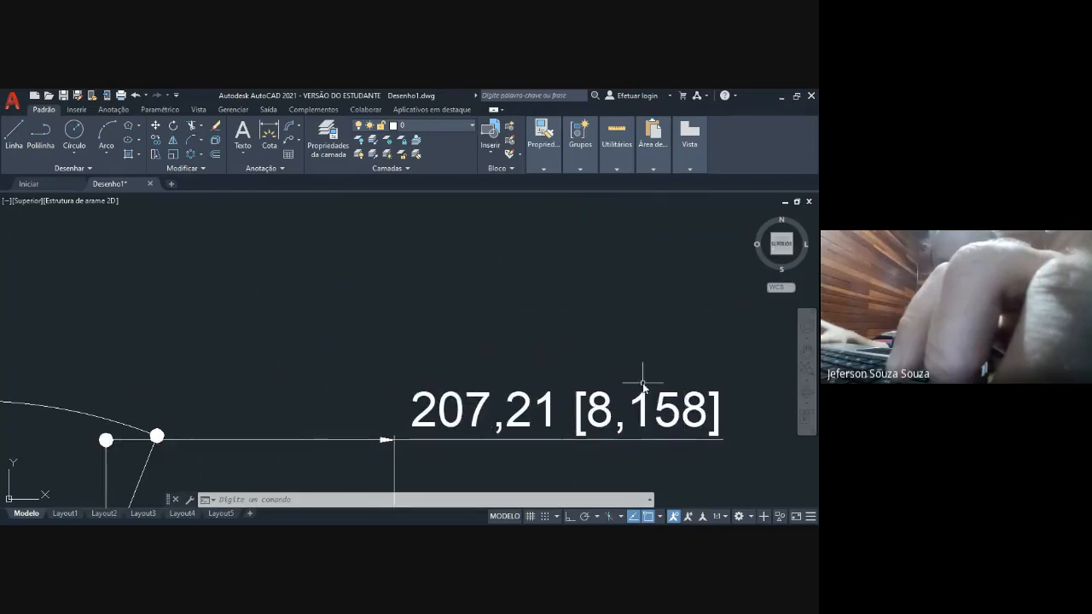
pyautogui.scroll(-2, 591, 343)
pyautogui.scroll(-8, 590, 344)
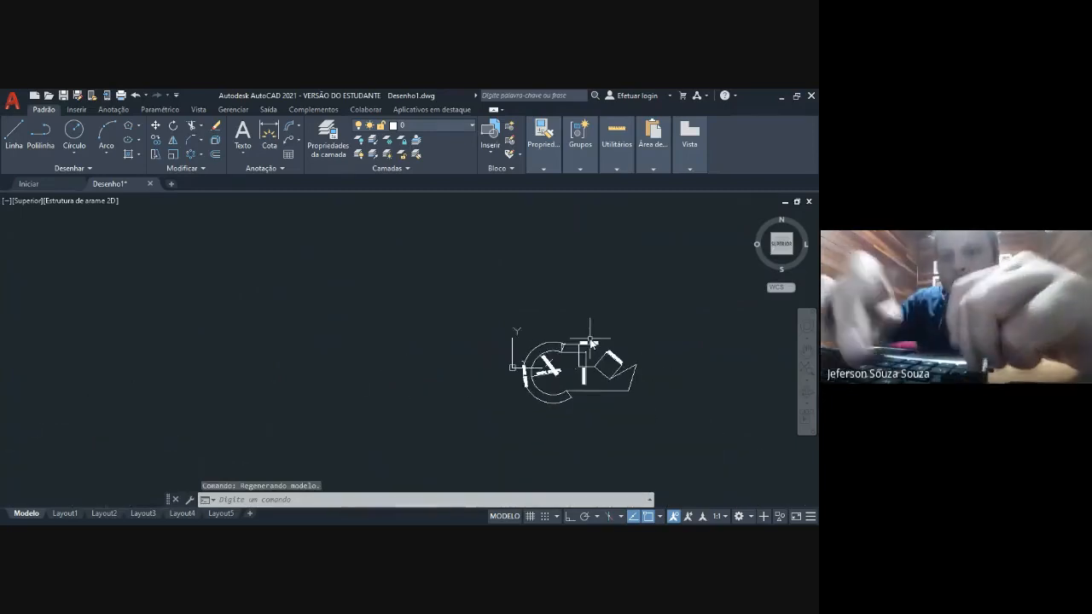
pyautogui.scroll(2, 548, 410)
pyautogui.scroll(4, 548, 403)
pyautogui.moveTo(570, 342)
pyautogui.mouseDown(button='middle')
pyautogui.moveTo(580, 342)
pyautogui.moveTo(342, 339)
pyautogui.mouseUp(button='middle')
pyautogui.scroll(2, 370, 385)
pyautogui.scroll(-2, 370, 385)
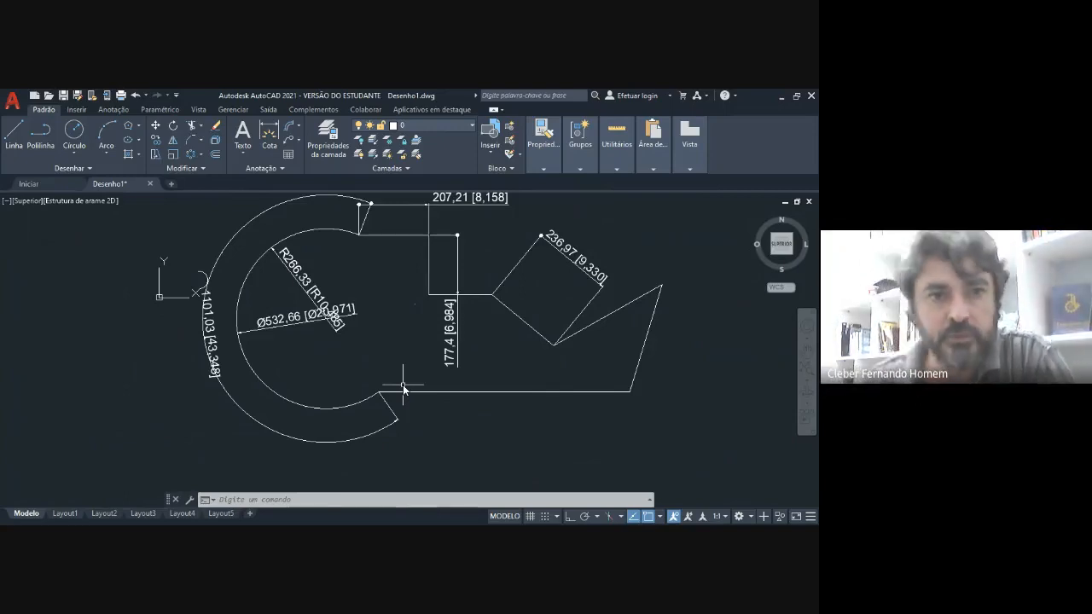
pyautogui.scroll(-2, 378, 312)
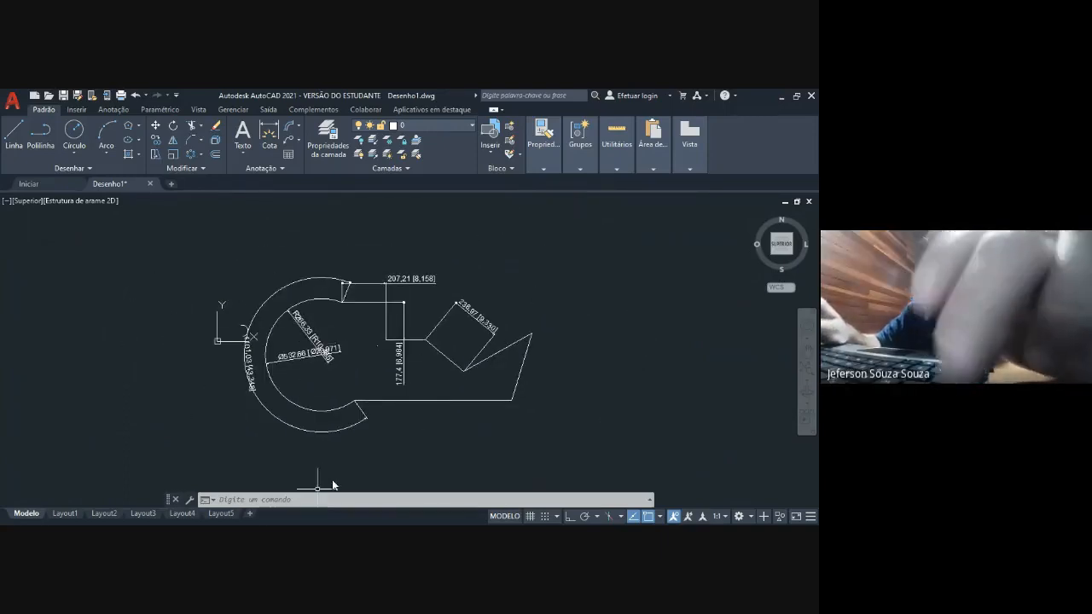
pyautogui.moveTo(67, 517)
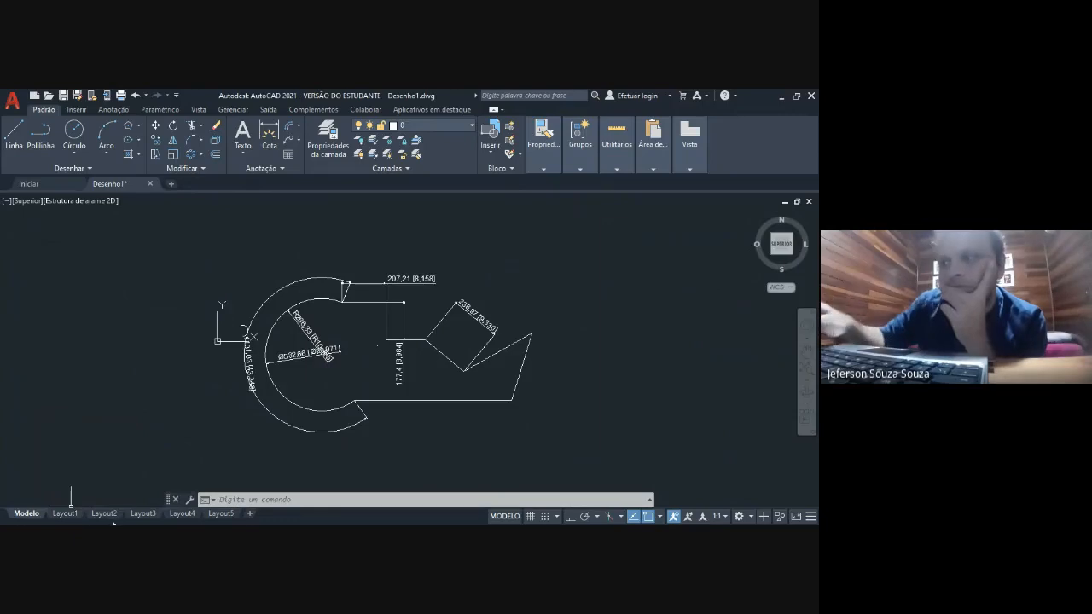
pyautogui.click(782, 97)
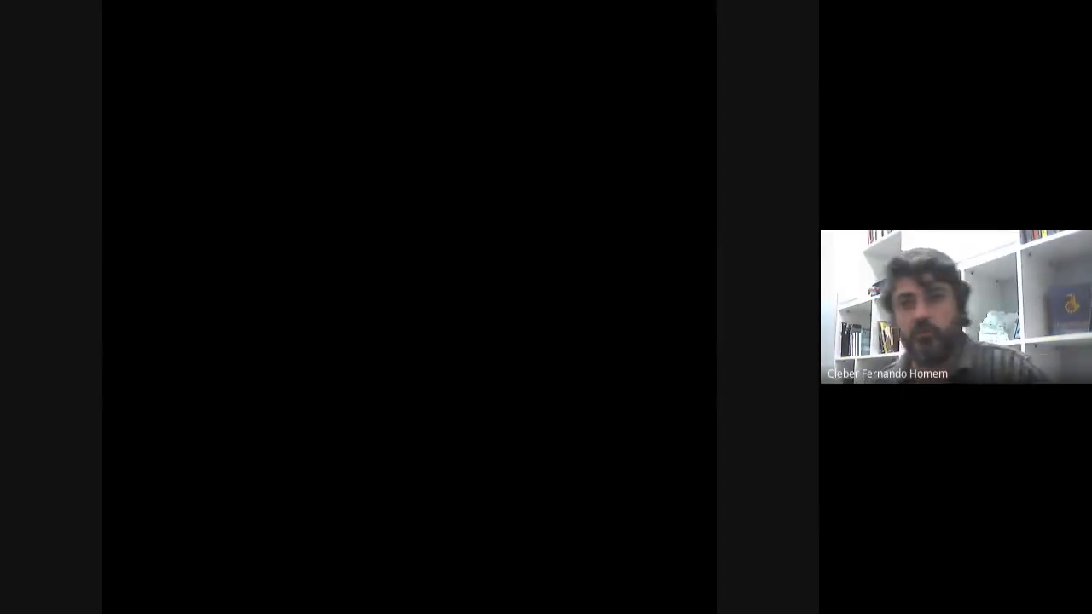
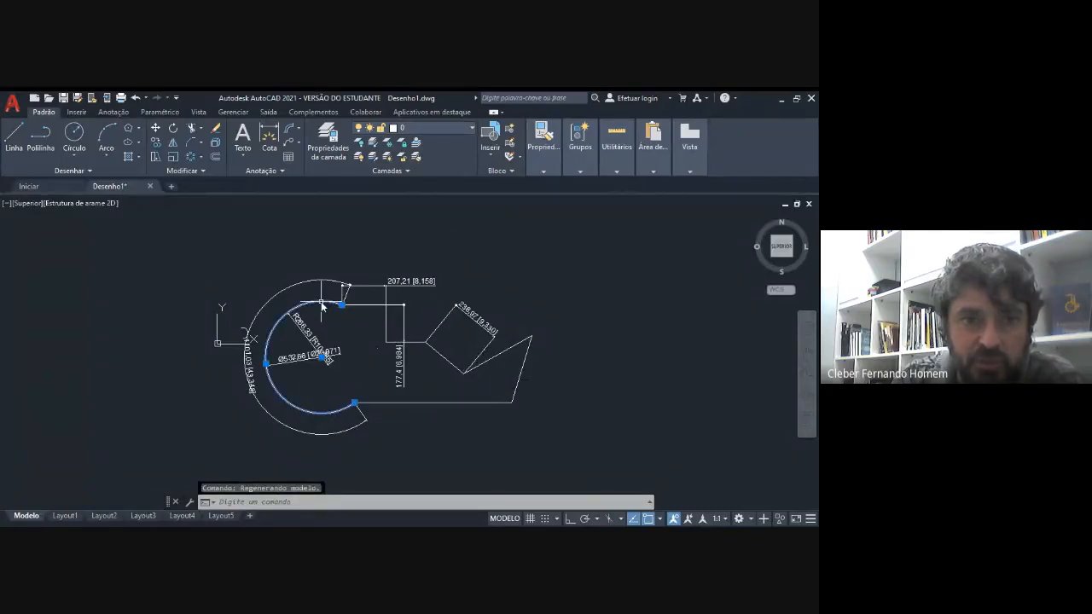
# Set the colour of the inner arc to yellow (Amarelo) and deselect it
pyautogui.doubleClick(321, 303)
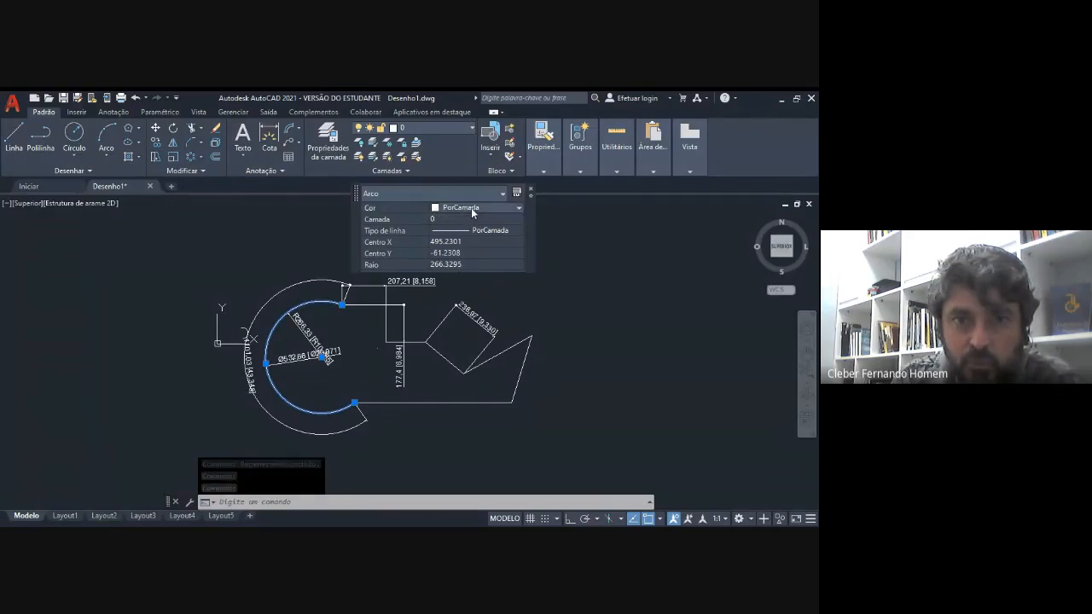
pyautogui.click(519, 207)
pyautogui.click(474, 251)
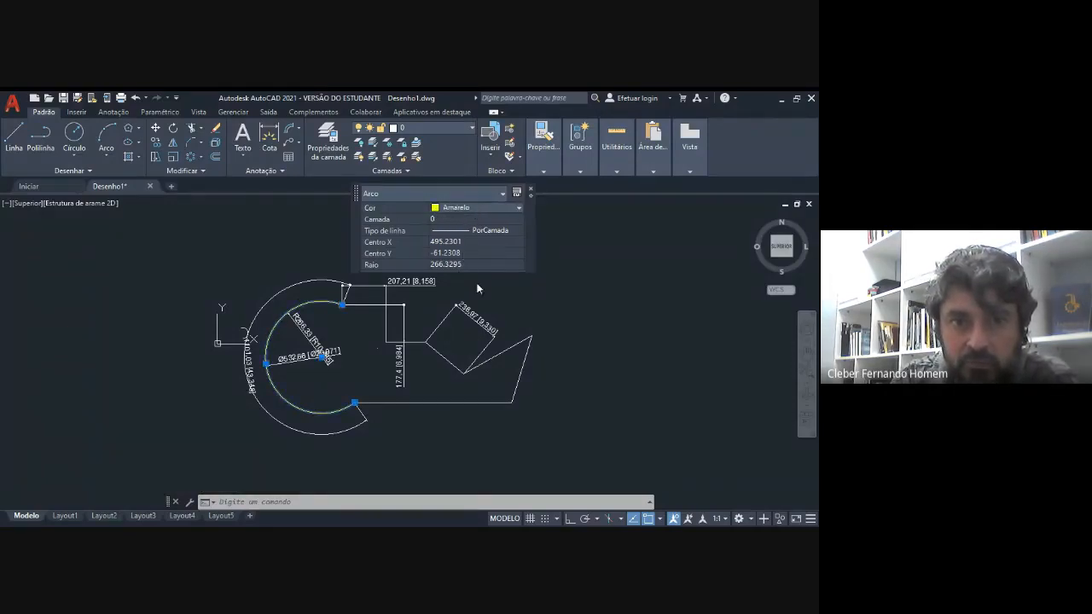
pyautogui.click(587, 329)
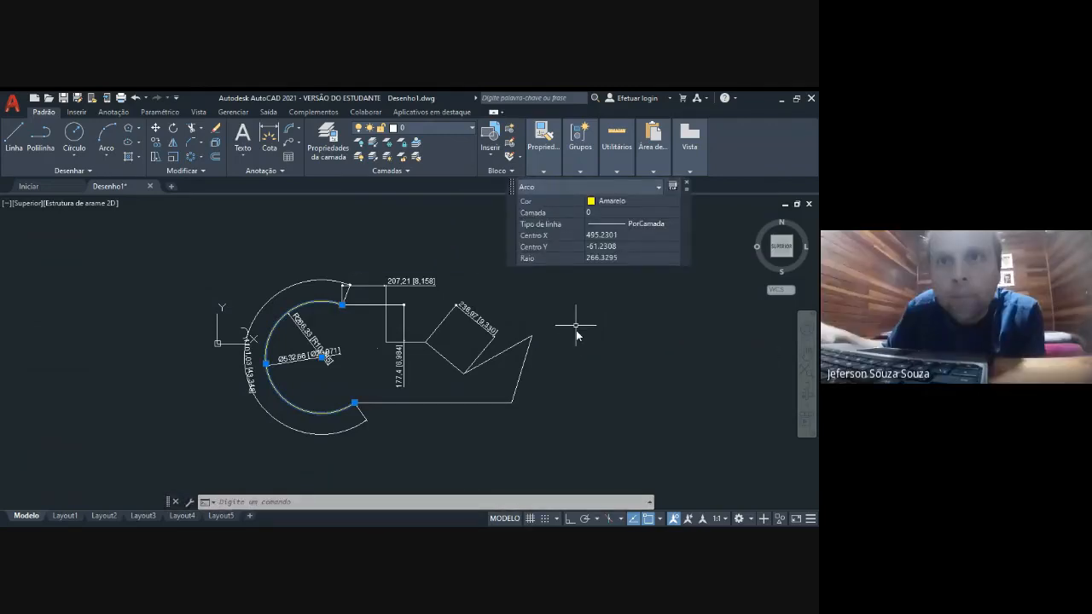
pyautogui.press('Escape')
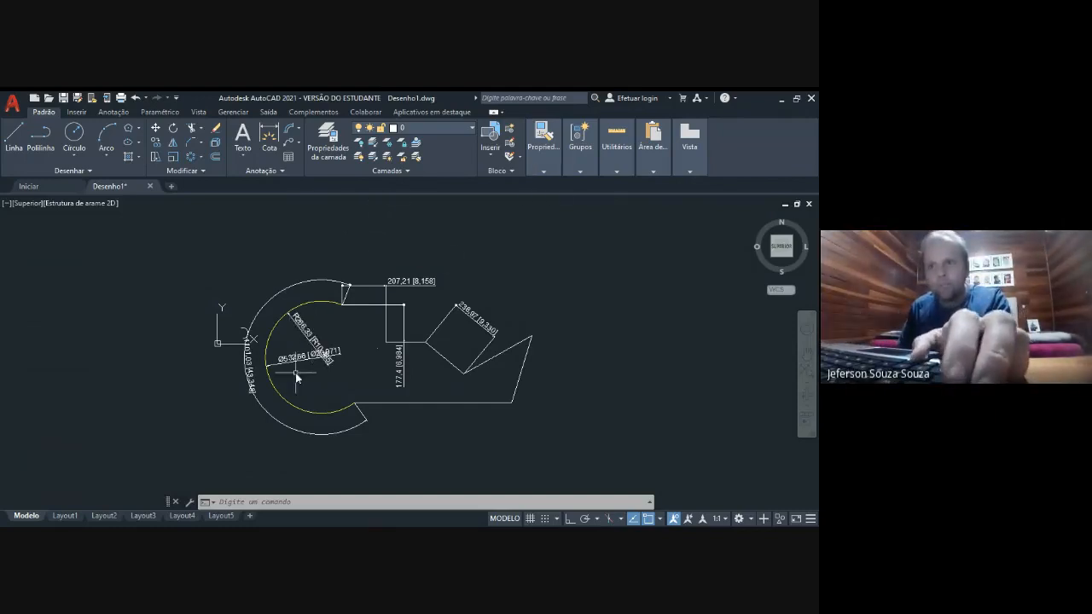
pyautogui.click(290, 292)
pyautogui.doubleClick(249, 362)
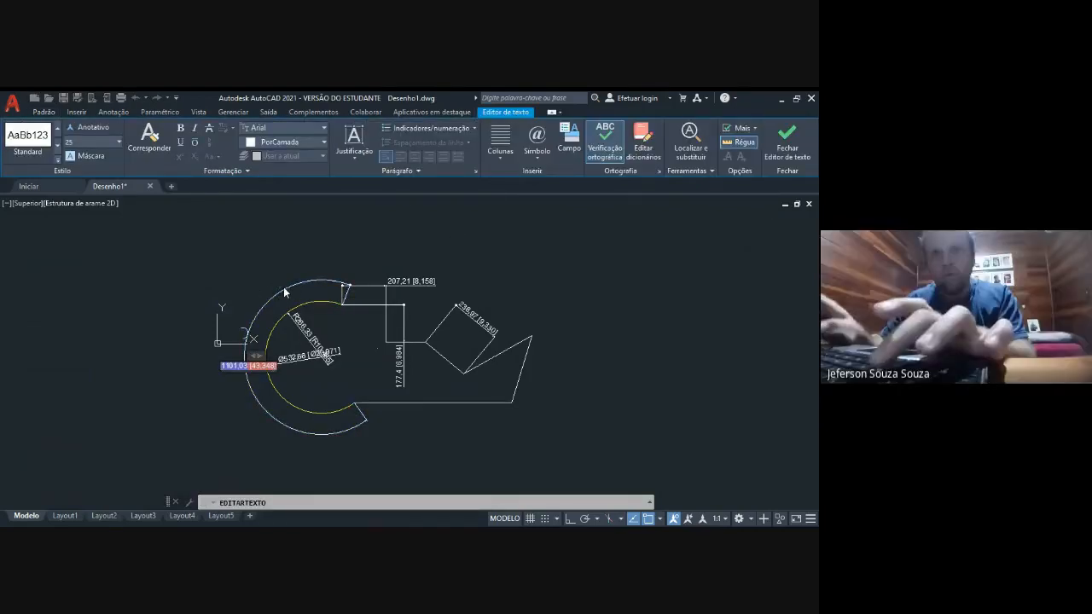
pyautogui.click(290, 288)
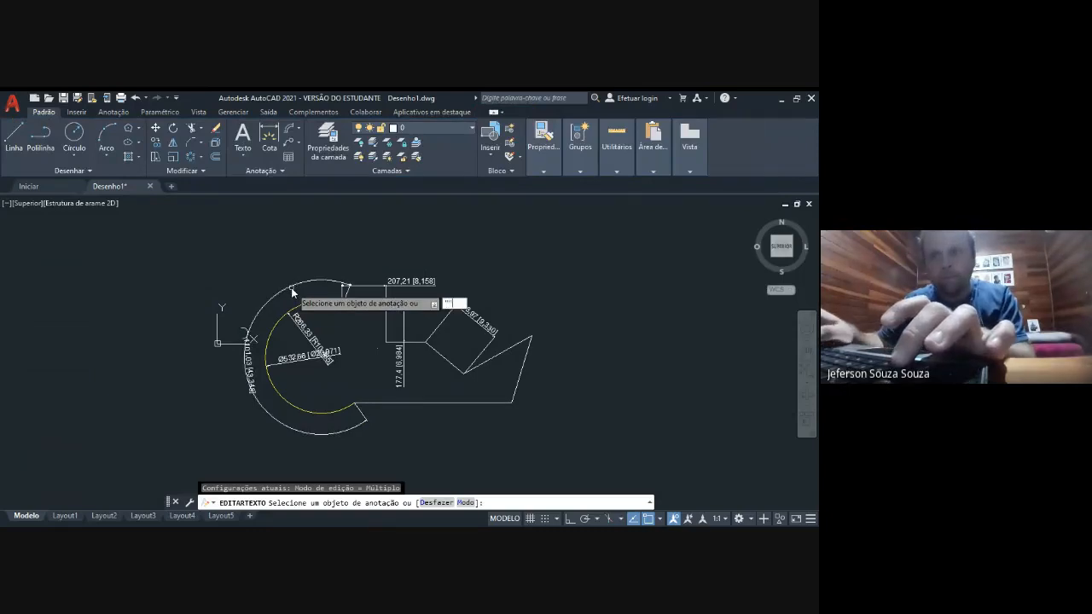
pyautogui.press('Escape')
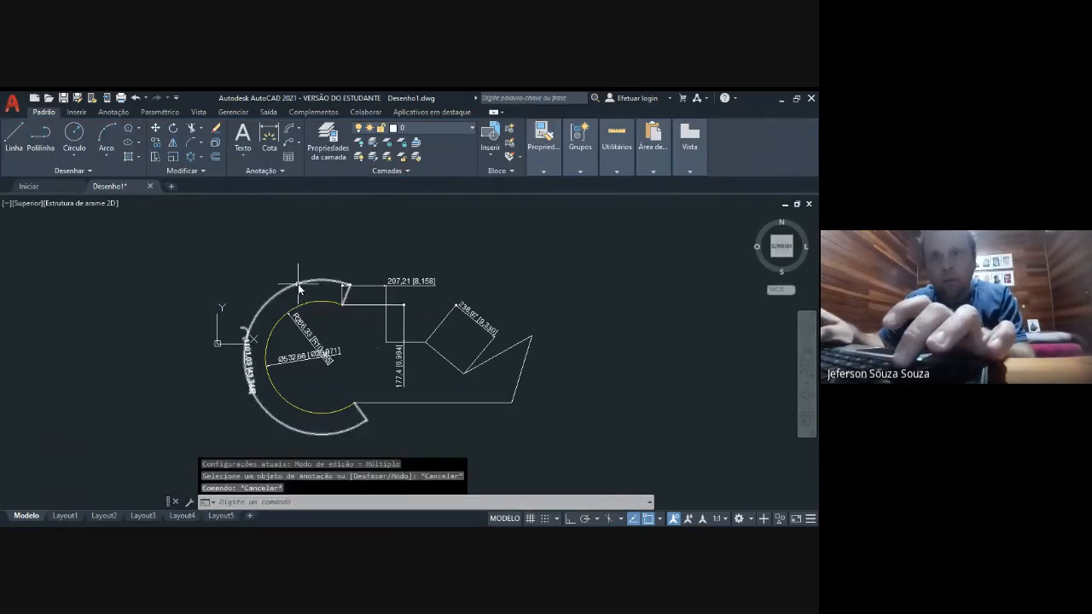
pyautogui.press('Escape')
pyautogui.doubleClick(284, 351)
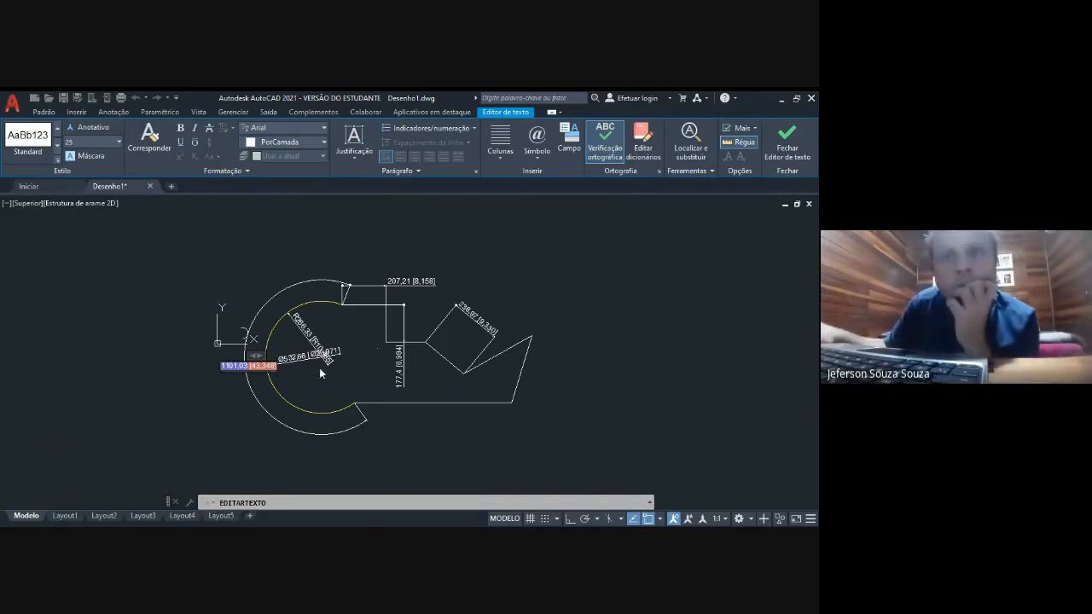
pyautogui.press('Escape')
pyautogui.press('Escape')
pyautogui.press('Escape')
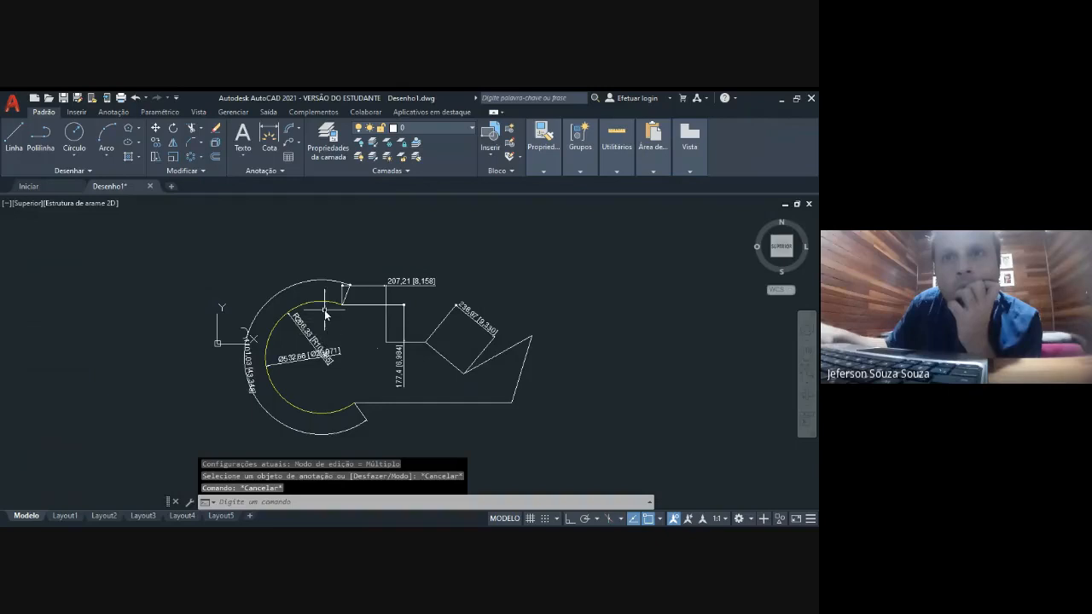
# Colour the short horizontal line beside the arc red (Vermelho), and recolour it together with the descending slanted line in cyan (Ciano)
pyautogui.click(376, 305)
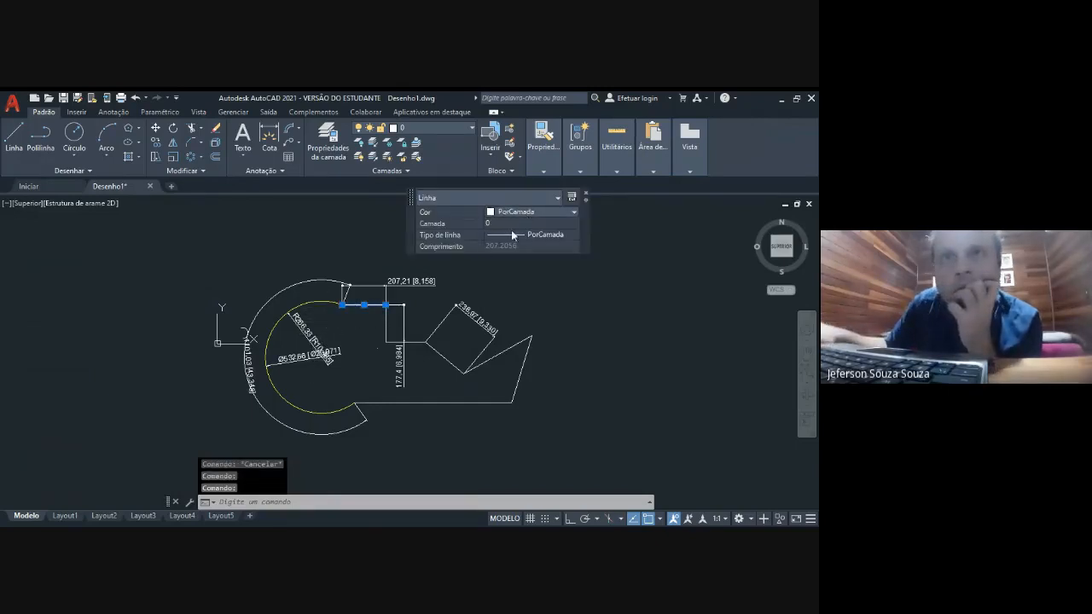
pyautogui.click(567, 212)
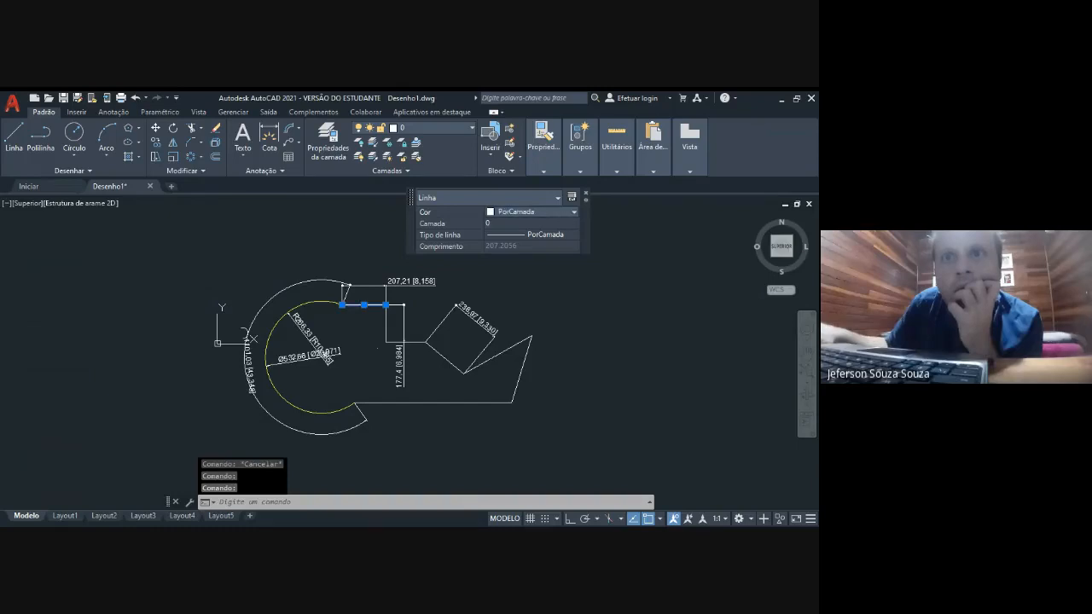
pyautogui.click(520, 242)
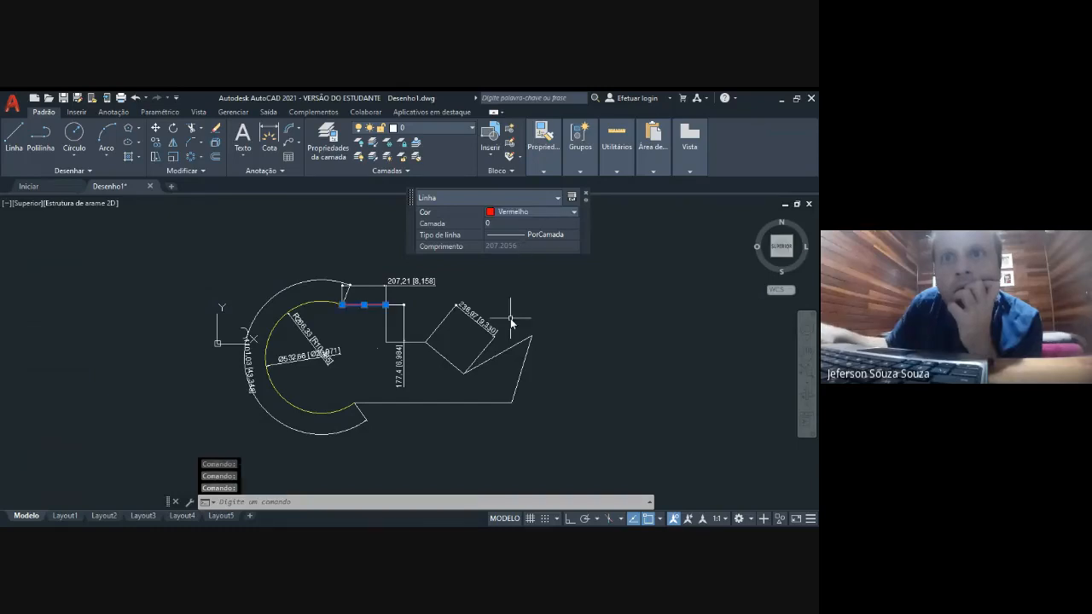
pyautogui.click(441, 351)
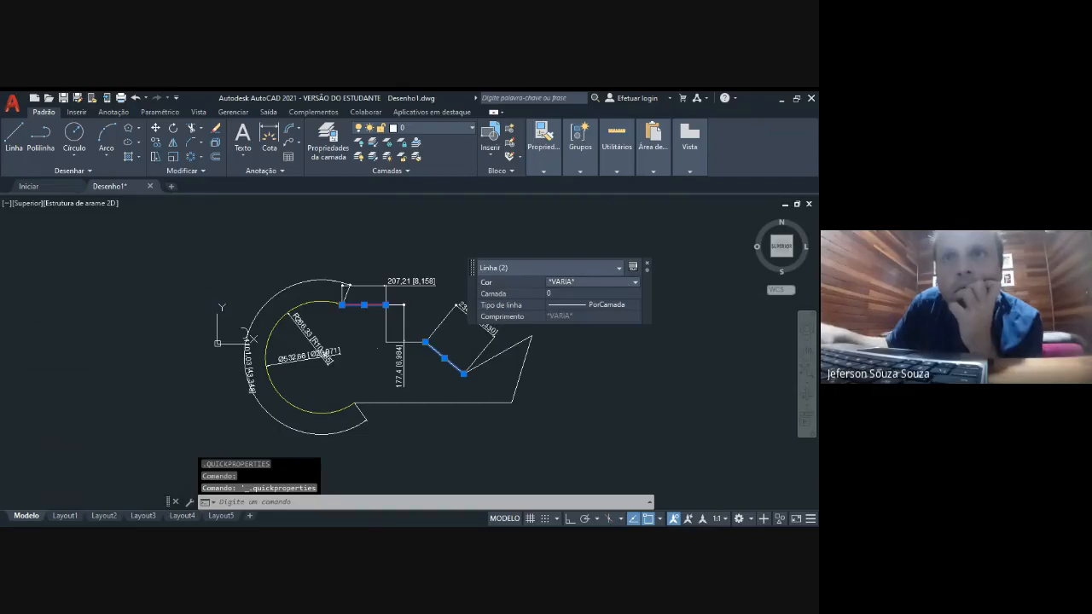
pyautogui.click(560, 355)
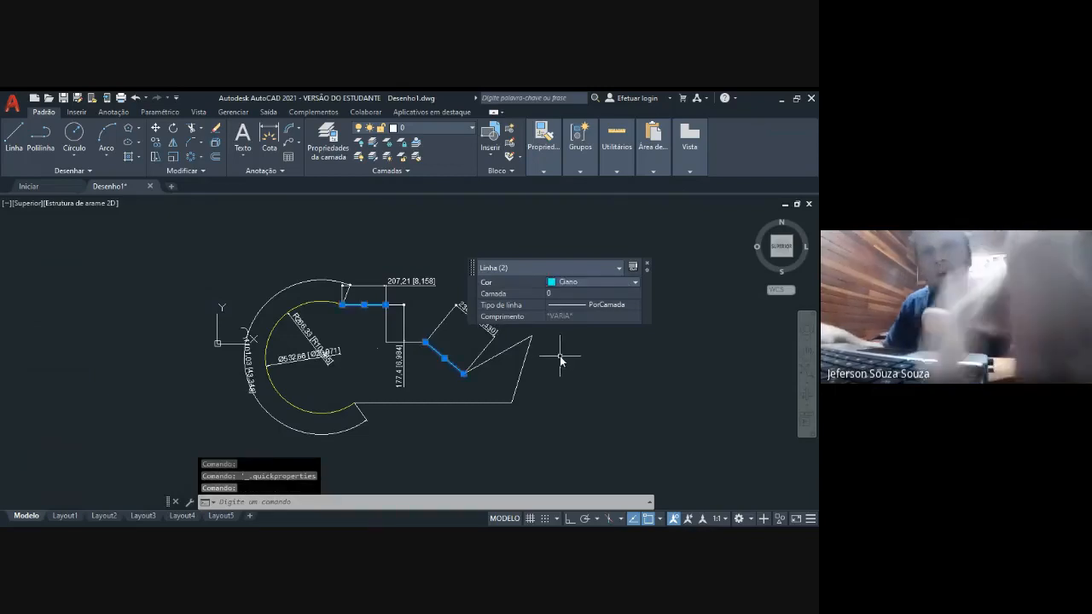
pyautogui.press('Escape')
pyautogui.press('Escape')
pyautogui.press('Escape')
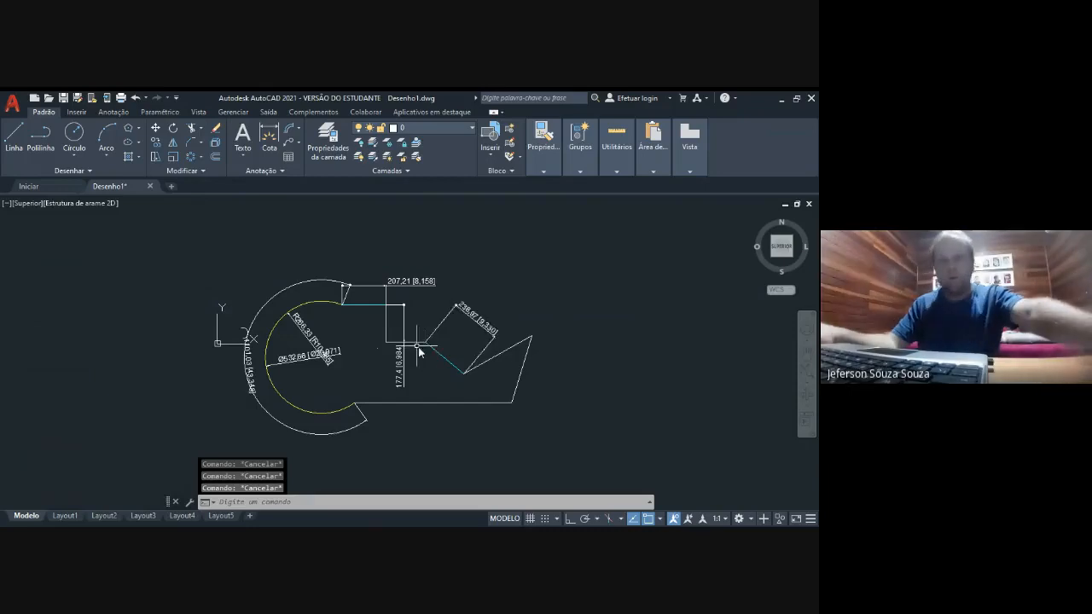
# Set the colour of the rising slanted line, next to the cyan one, to red (Vermelho) and deselect it
pyautogui.click(499, 353)
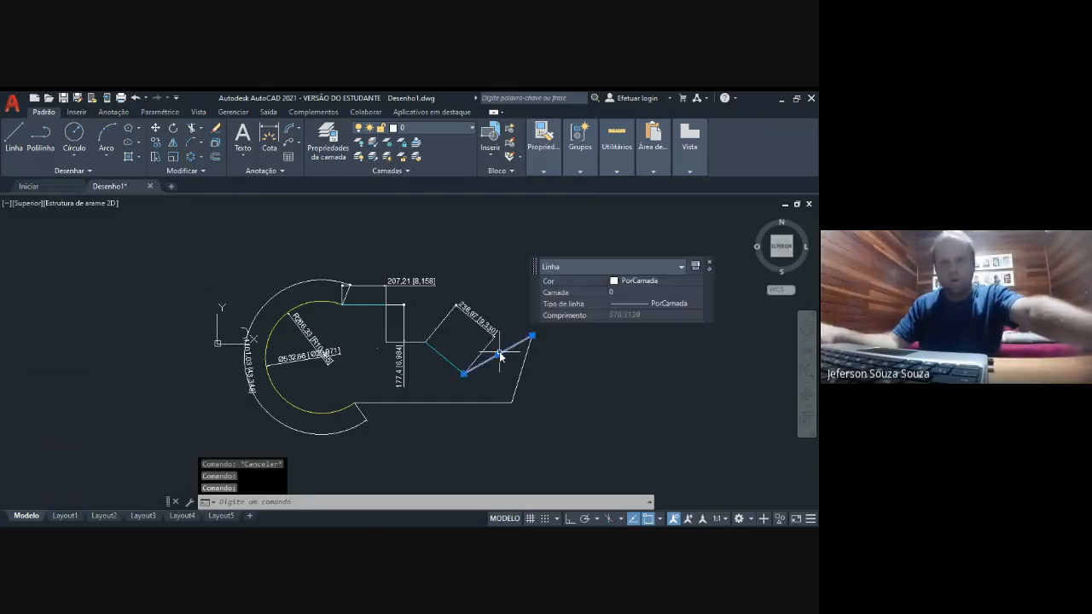
pyautogui.click(632, 282)
pyautogui.click(628, 314)
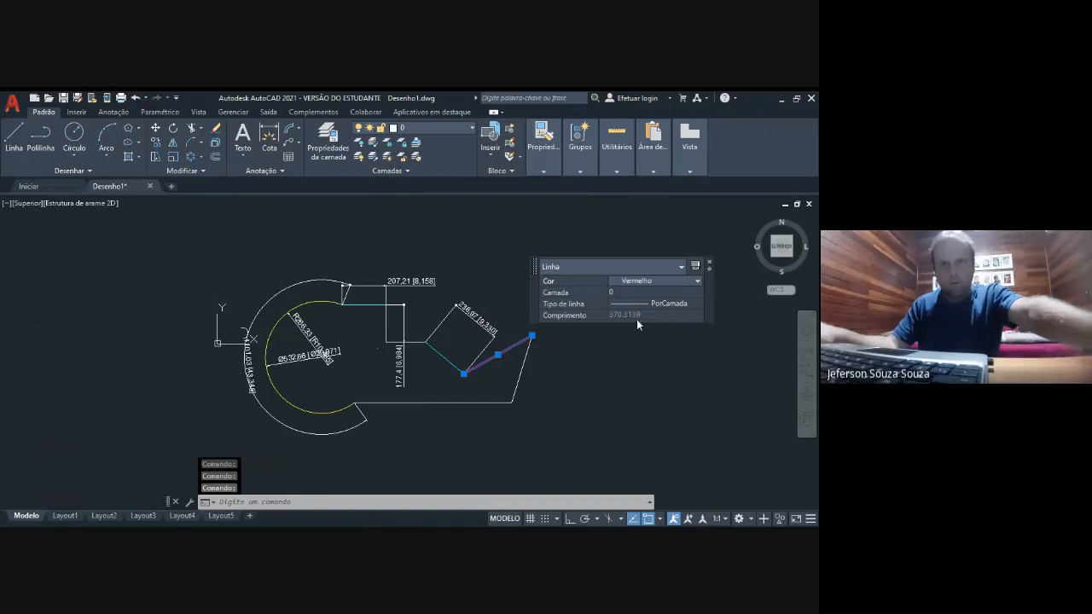
pyautogui.click(593, 379)
pyautogui.press('Escape')
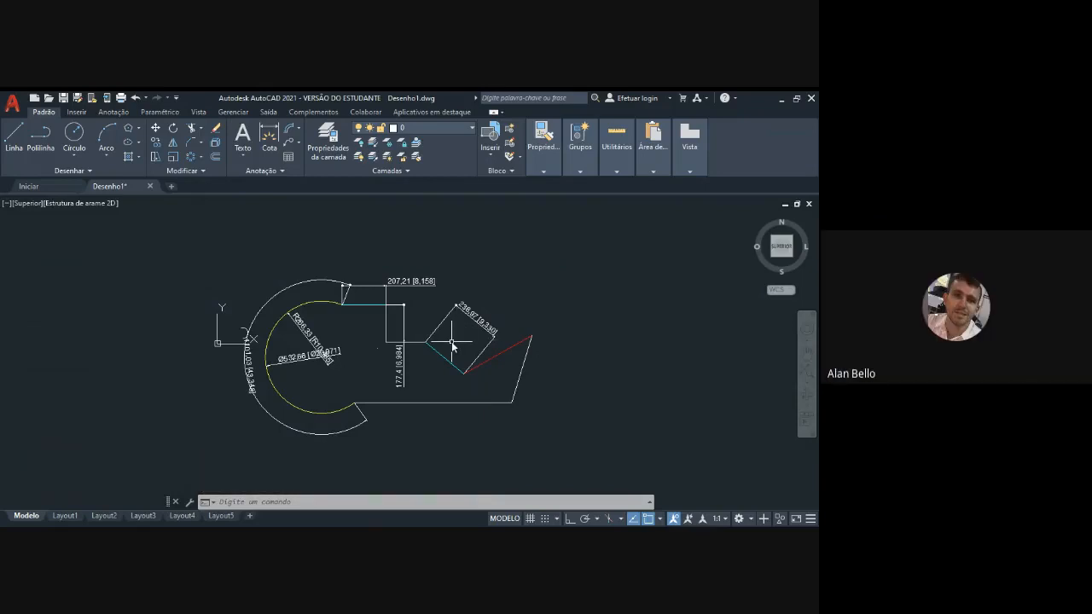
# Check which linetypes are available for the steep closing line at the outline's right end
pyautogui.click(521, 367)
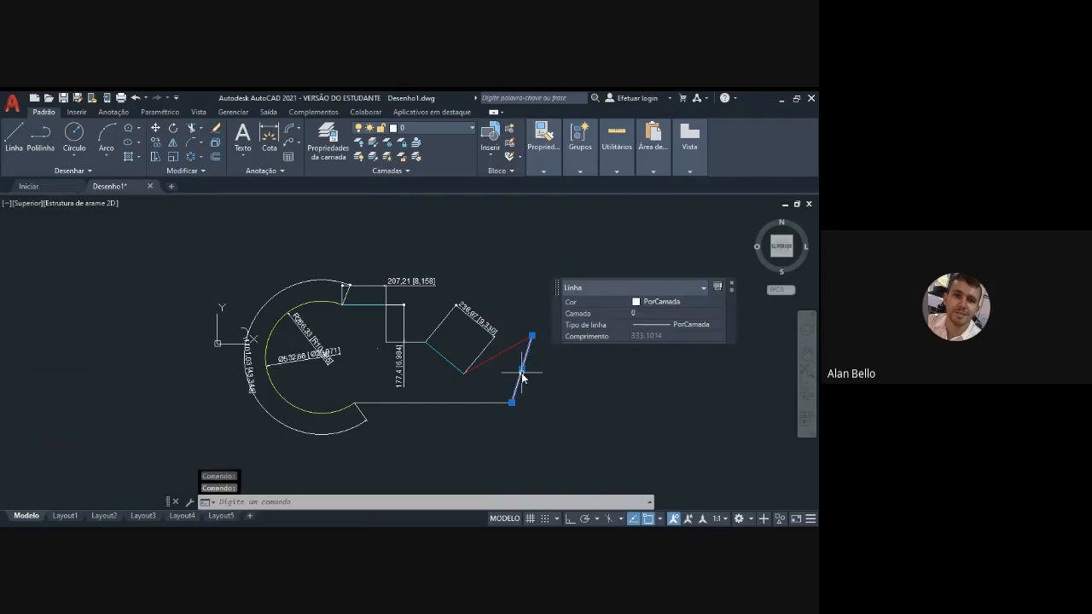
pyautogui.click(680, 326)
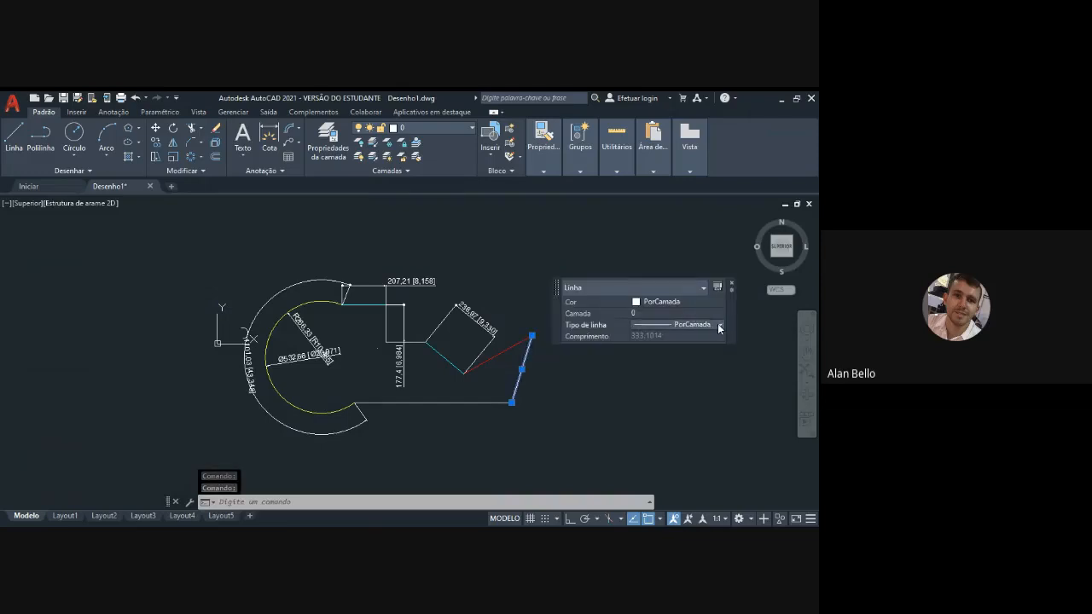
pyautogui.click(718, 325)
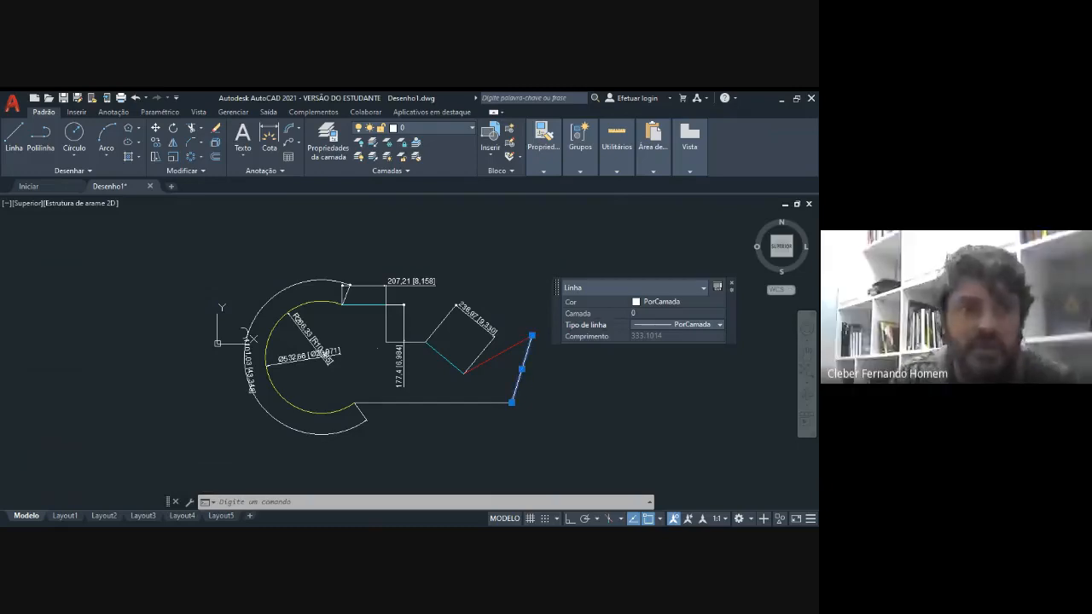
pyautogui.press('Escape')
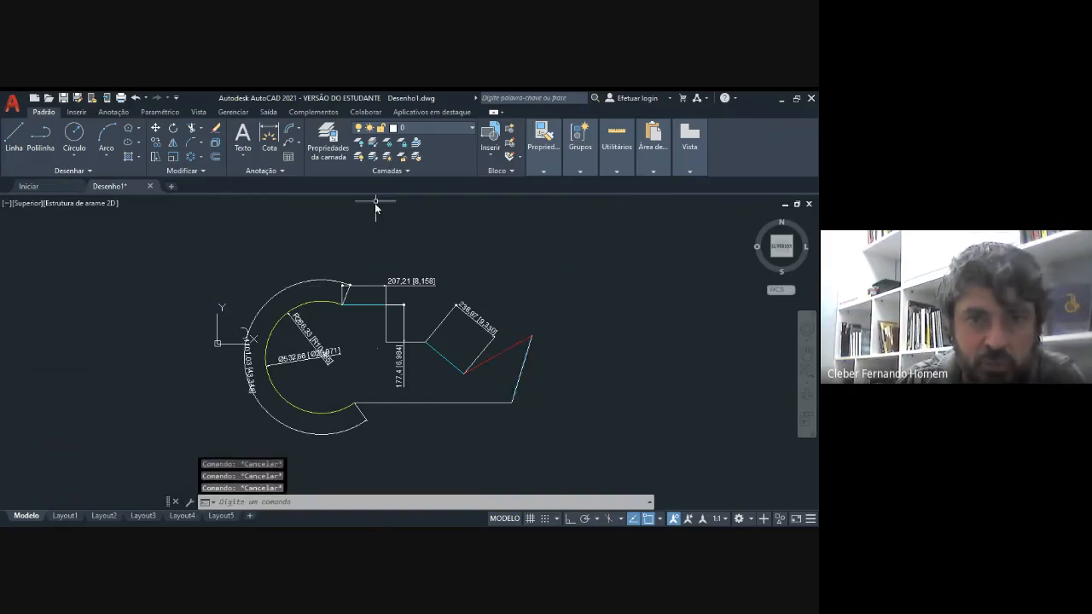
pyautogui.click(580, 171)
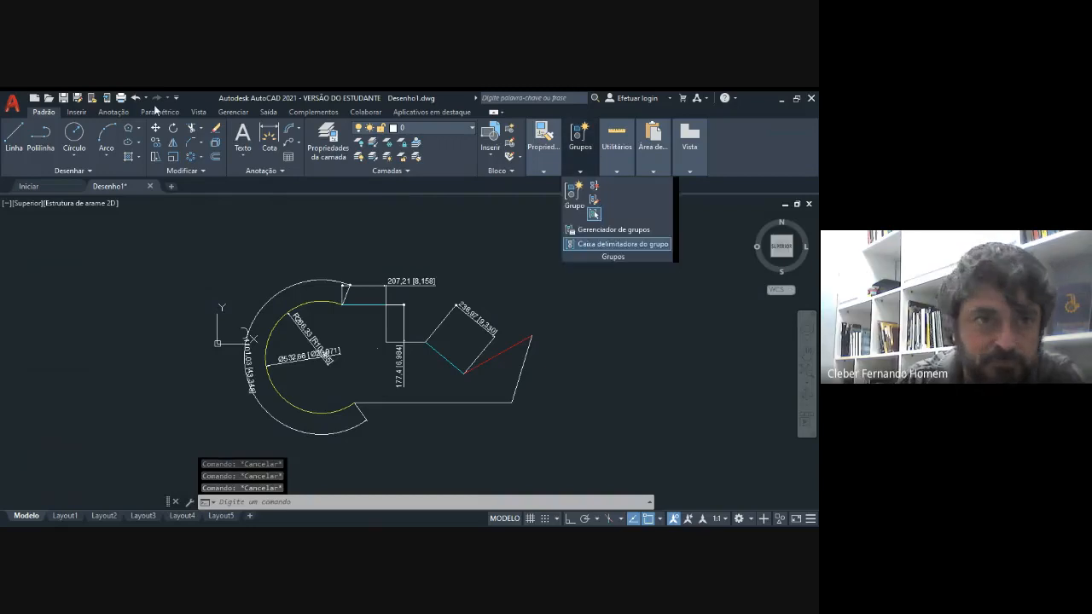
pyautogui.click(76, 112)
pyautogui.click(111, 112)
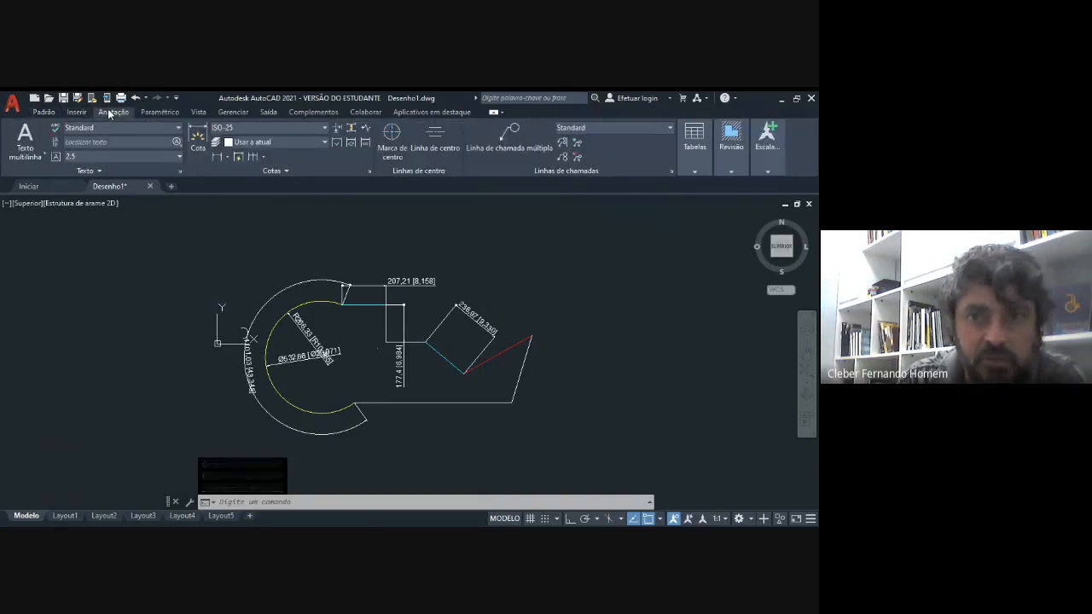
pyautogui.click(160, 112)
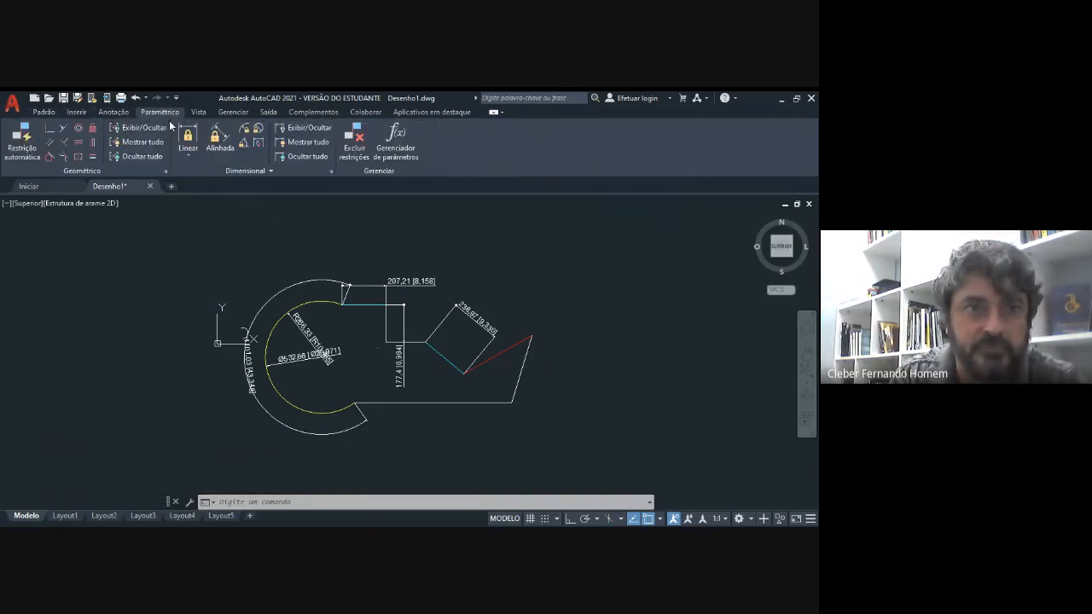
pyautogui.press('Escape')
pyautogui.press('Escape')
pyautogui.press('Escape')
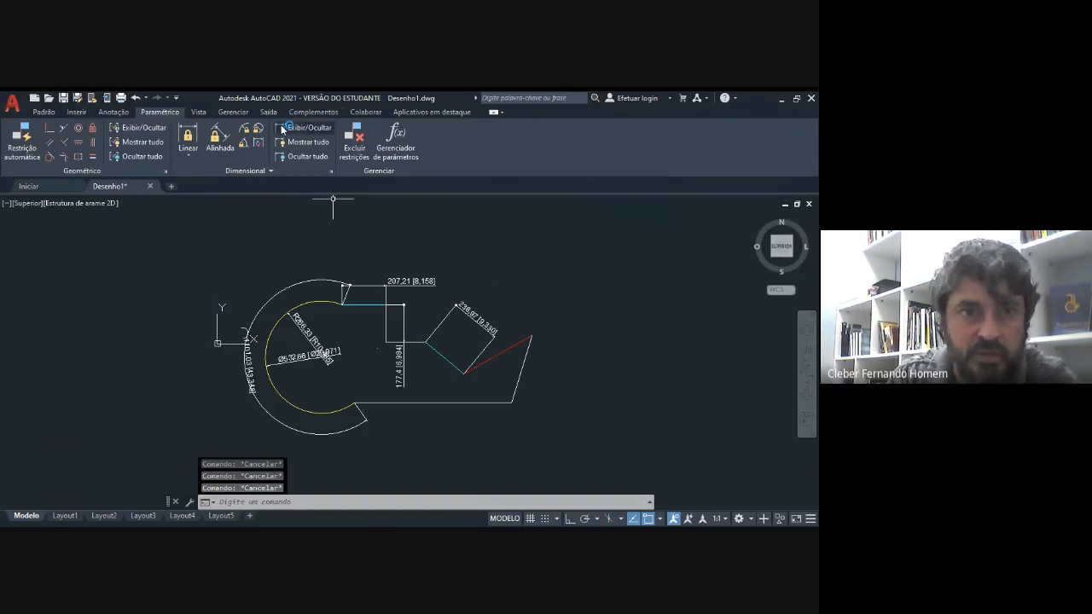
pyautogui.click(47, 112)
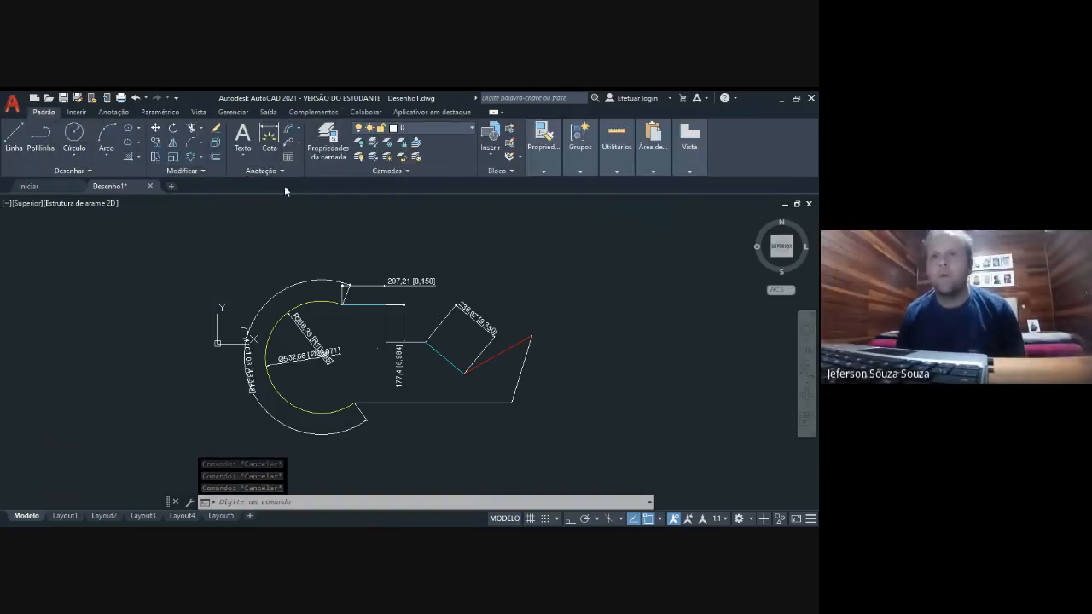
pyautogui.click(319, 304)
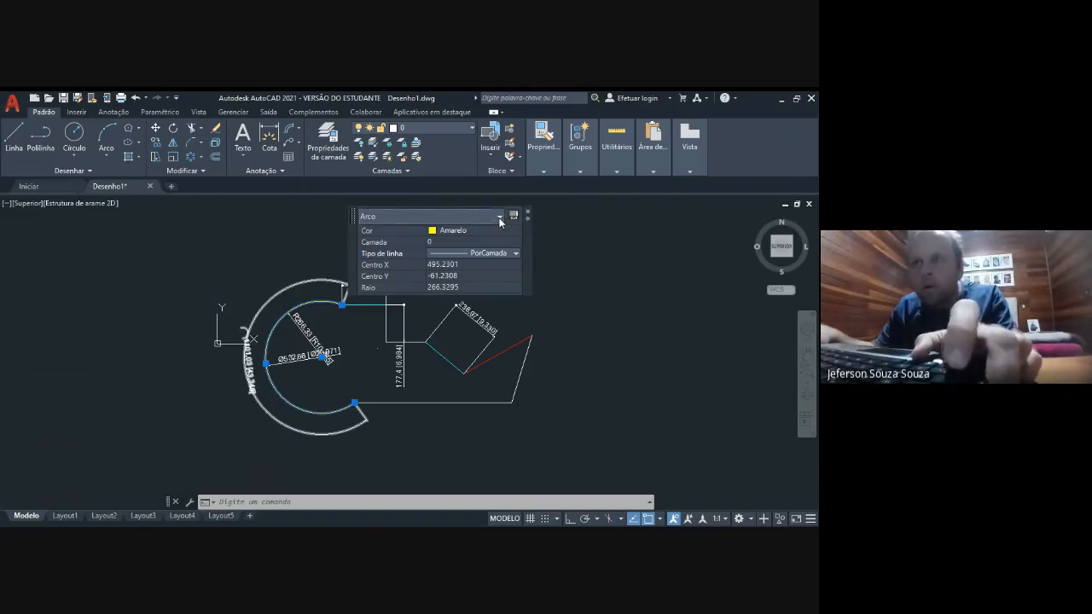
pyautogui.press('Escape')
pyautogui.click(592, 254)
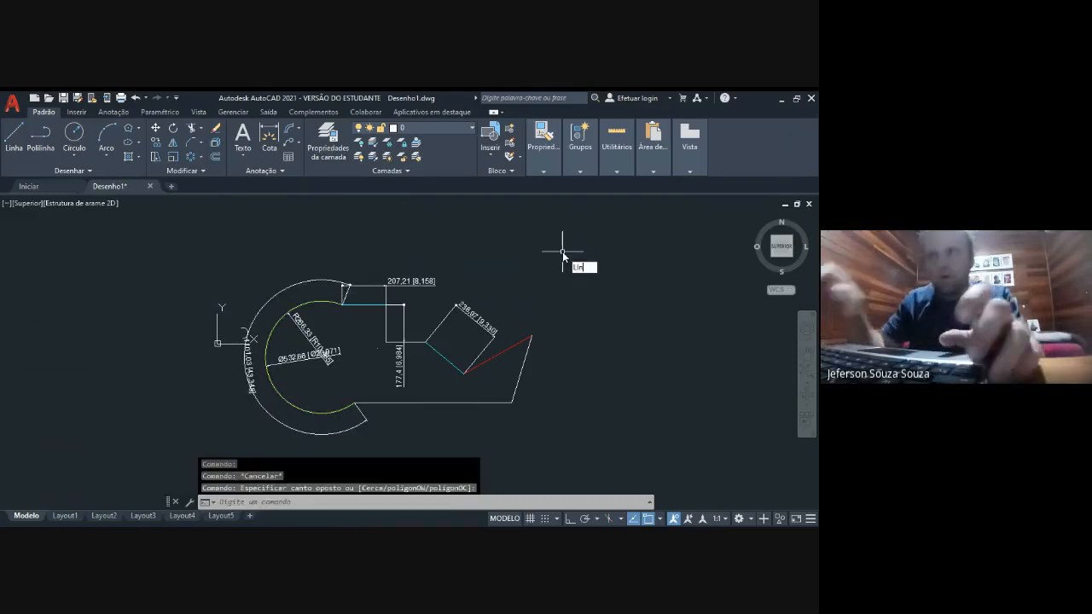
pyautogui.write('LINE')
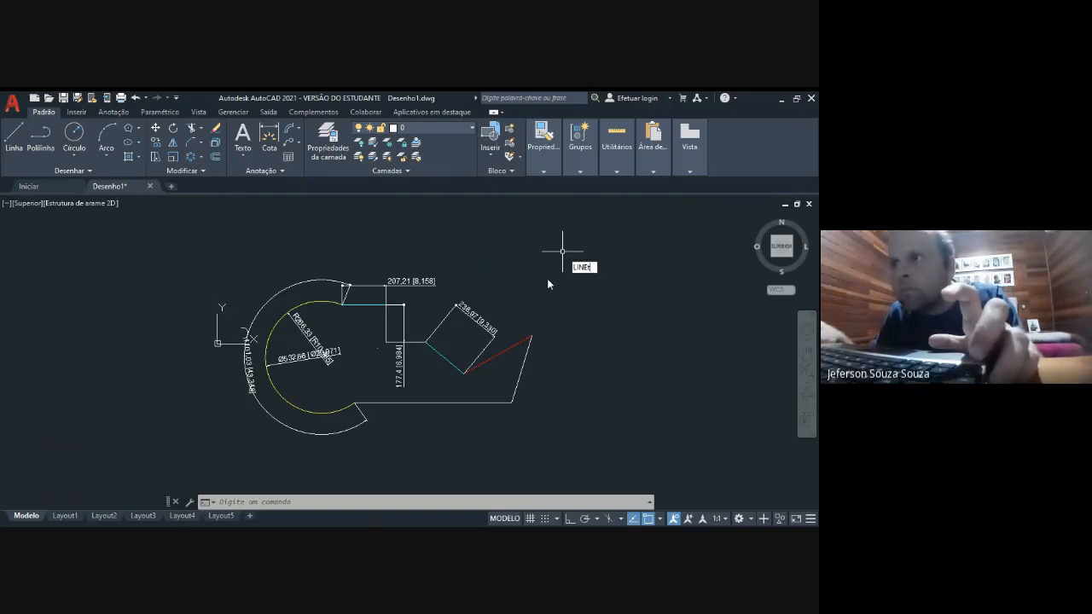
pyautogui.write('ty')
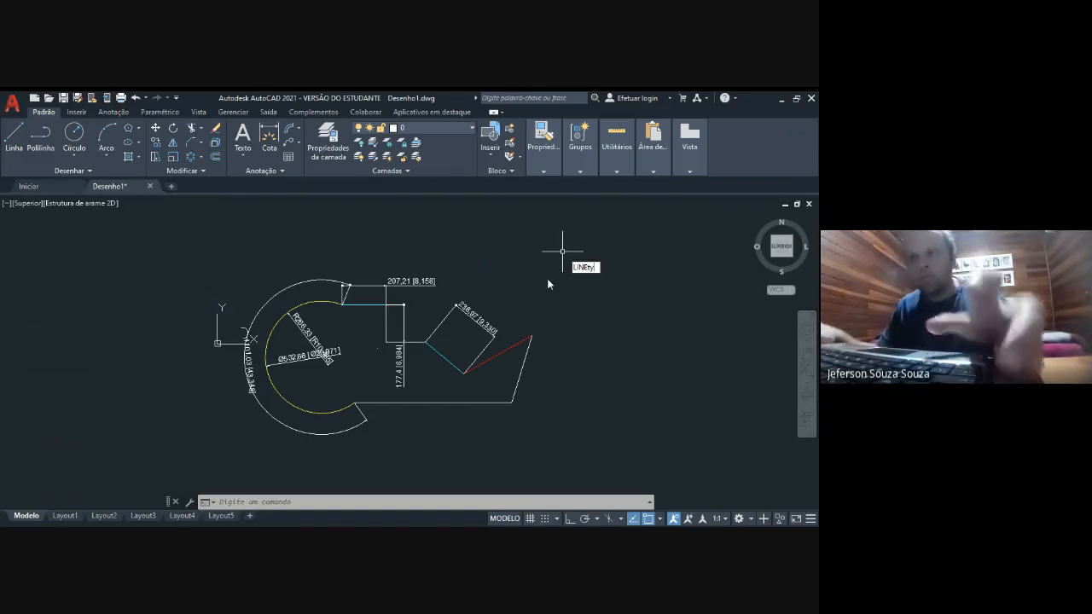
pyautogui.write('pe')
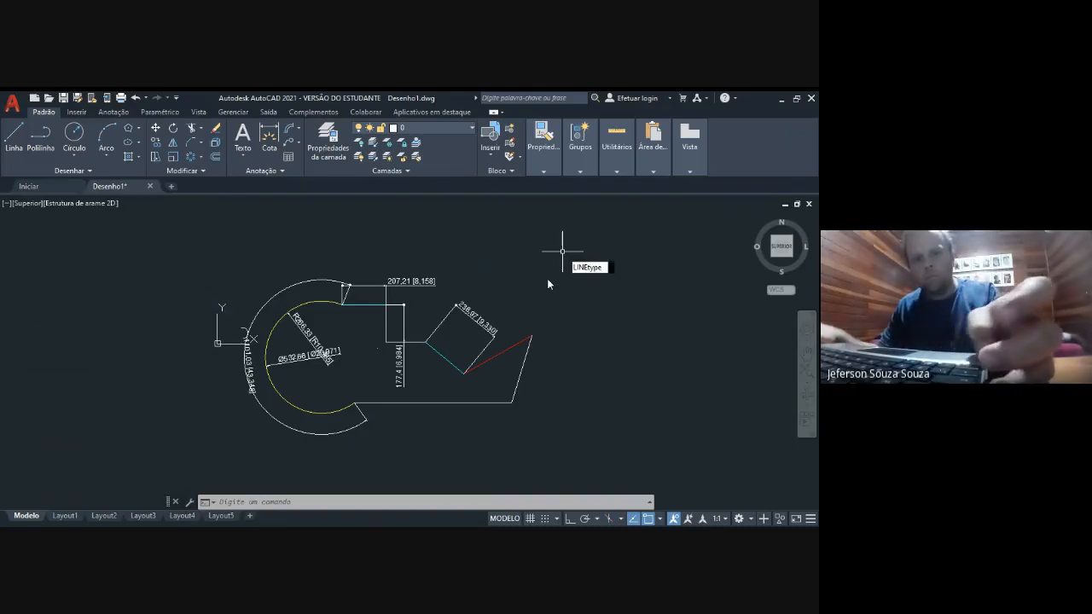
pyautogui.press('Return')
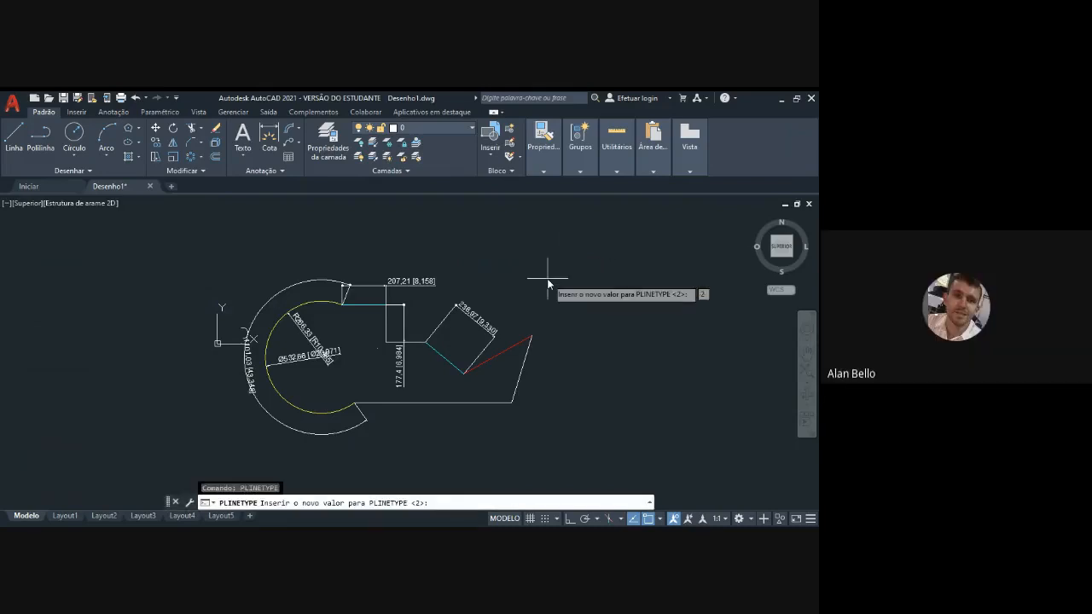
pyautogui.press('Escape')
pyautogui.press('Escape')
pyautogui.press('Escape')
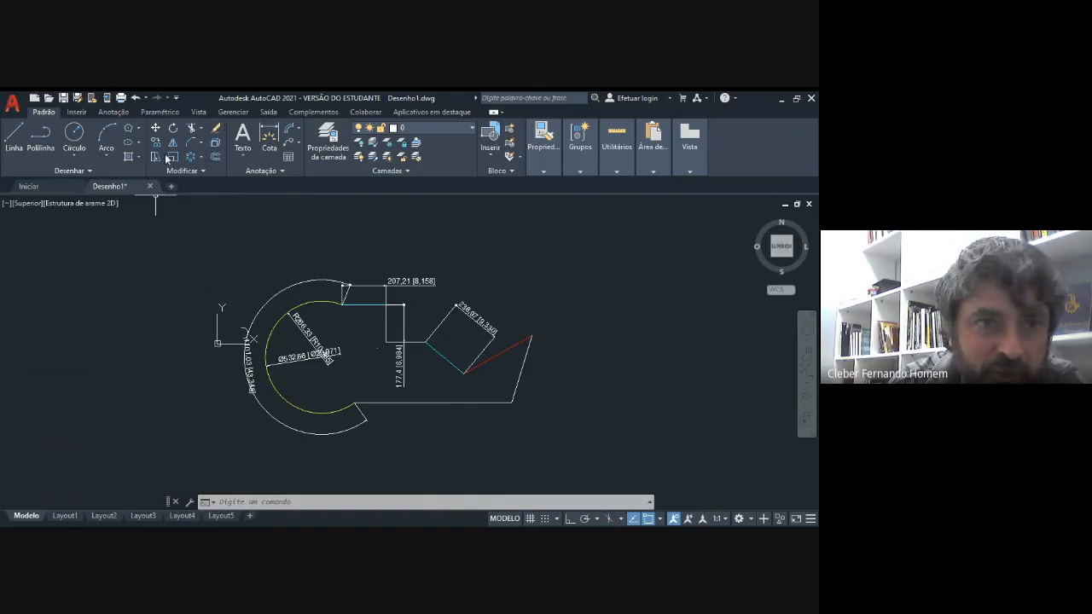
# Search the drawing, layer, annotation, view, management and output tools for the linetype settings
pyautogui.click(78, 175)
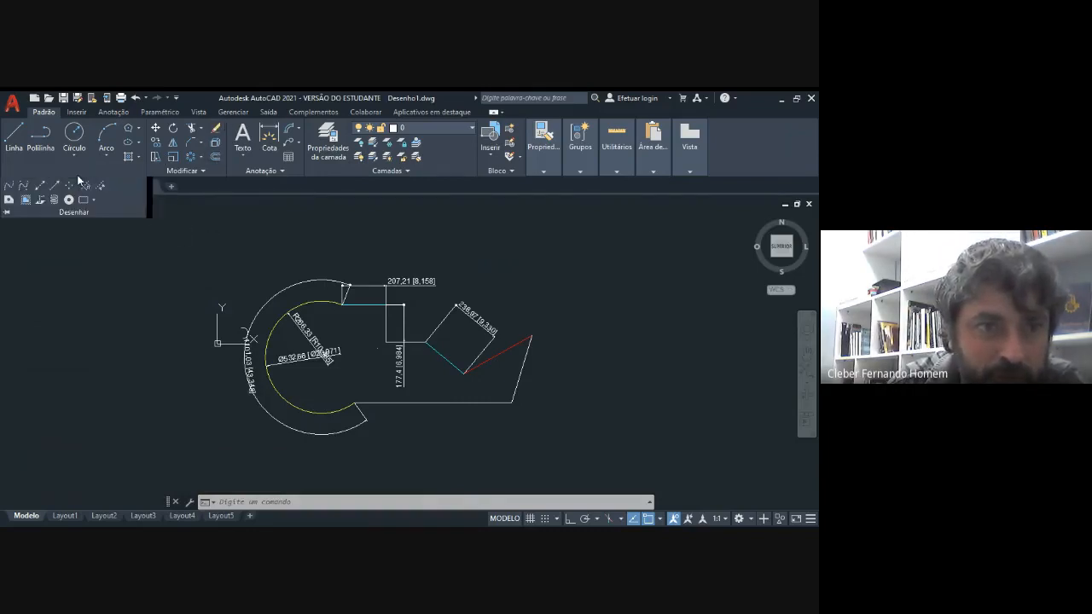
pyautogui.press('Escape')
pyautogui.press('Escape')
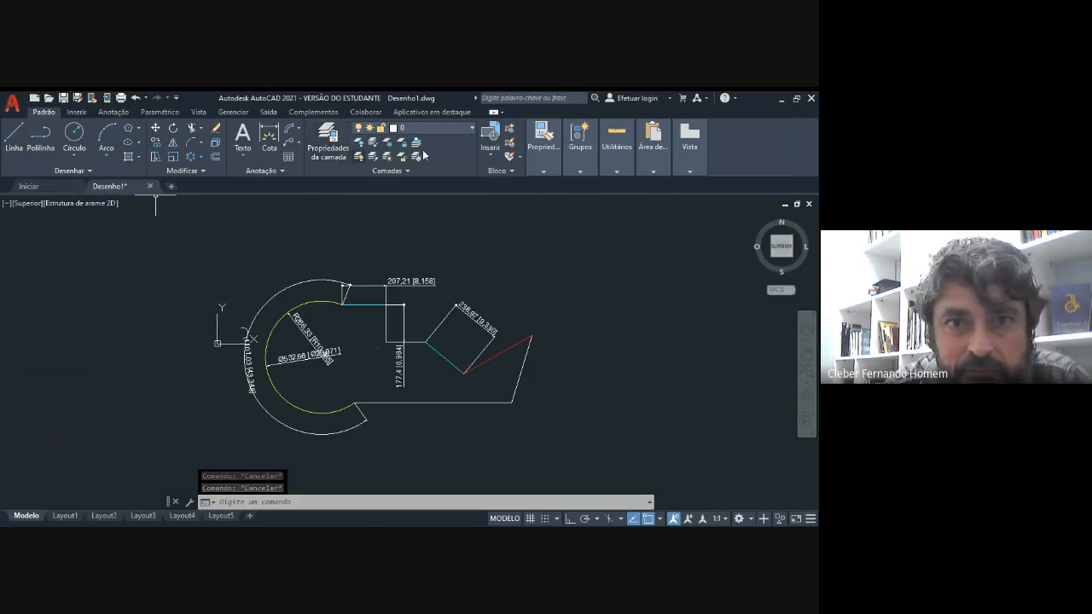
pyautogui.click(471, 128)
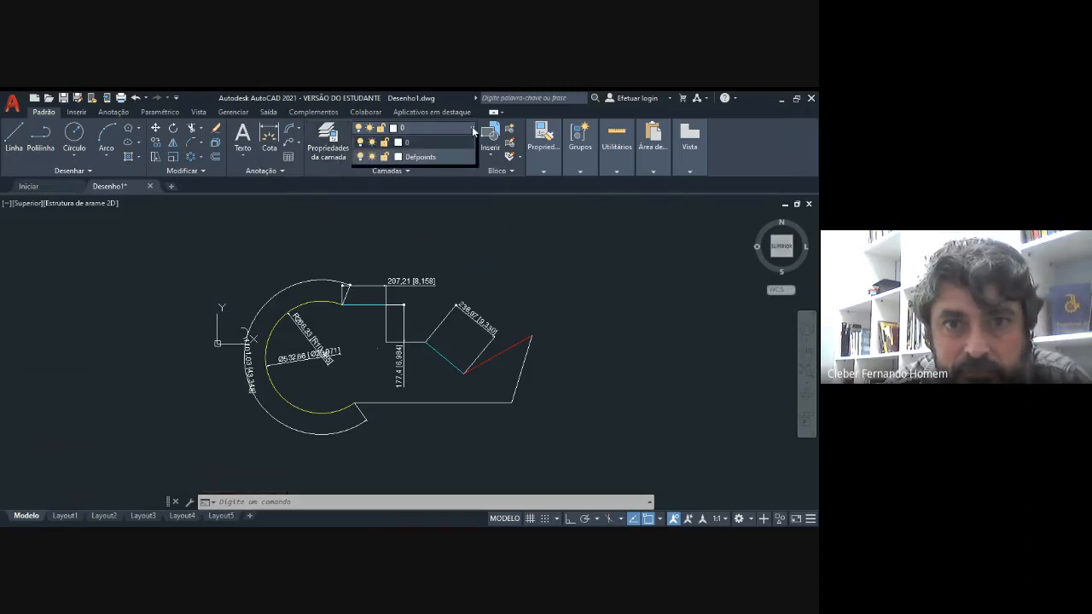
pyautogui.click(473, 129)
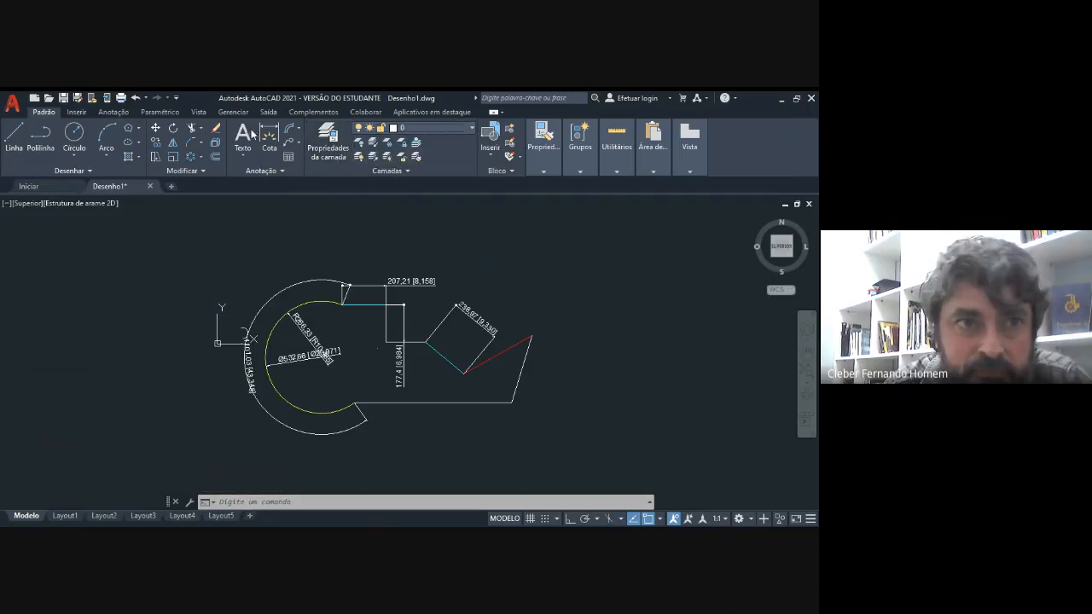
pyautogui.click(77, 112)
pyautogui.click(114, 112)
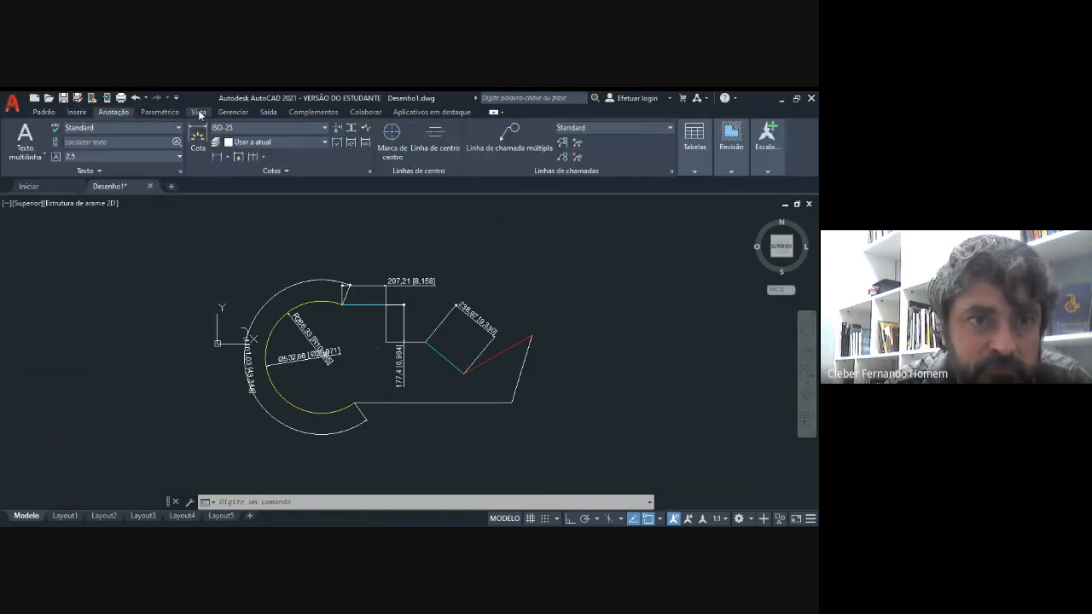
pyautogui.click(199, 111)
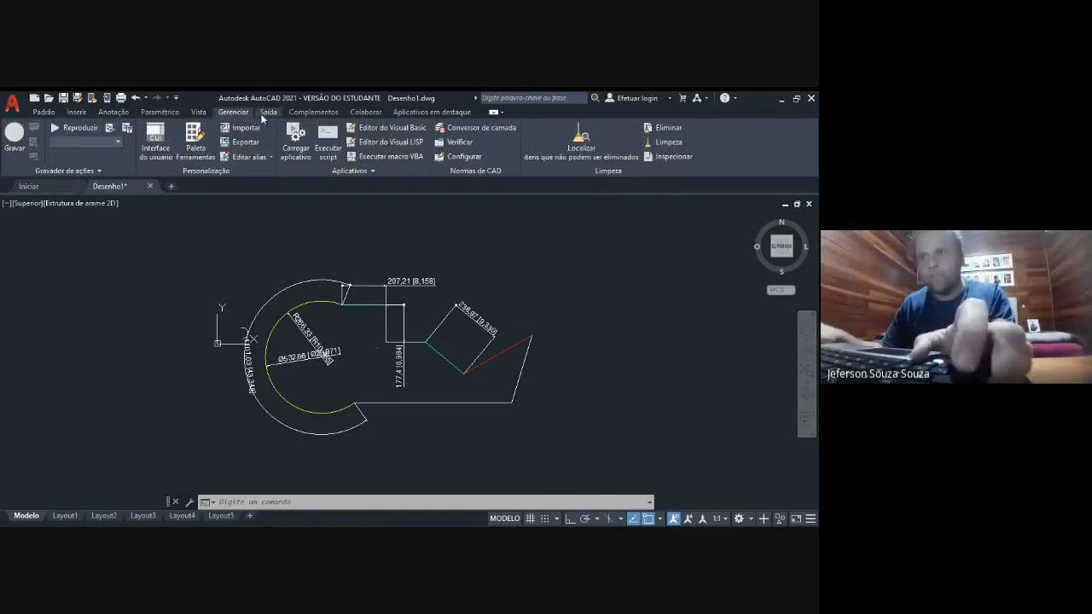
pyautogui.scroll(2, 193, 115)
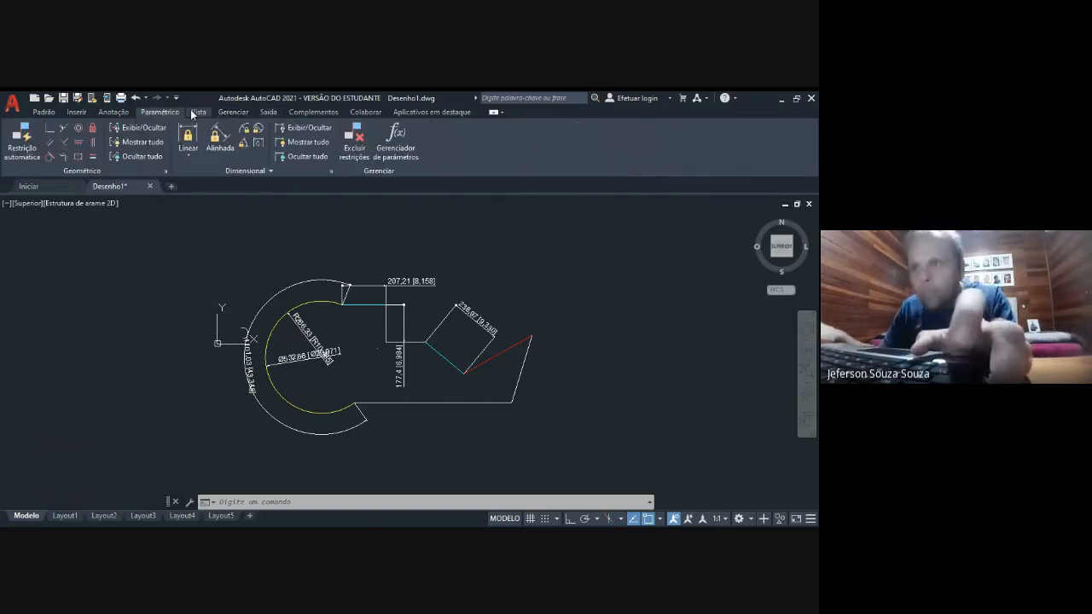
pyautogui.click(205, 114)
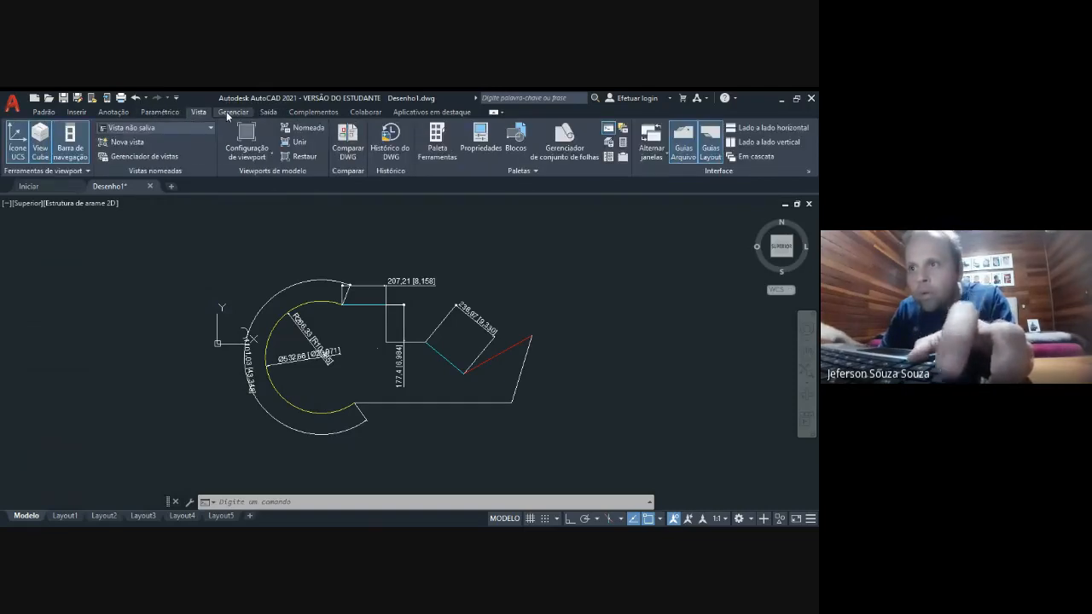
pyautogui.click(228, 113)
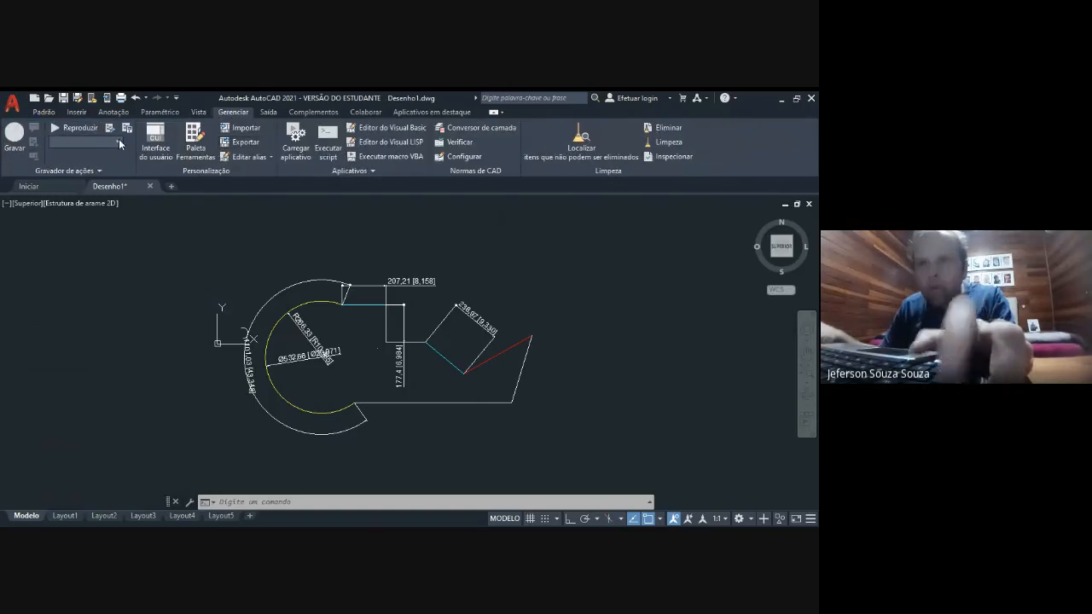
pyautogui.click(269, 111)
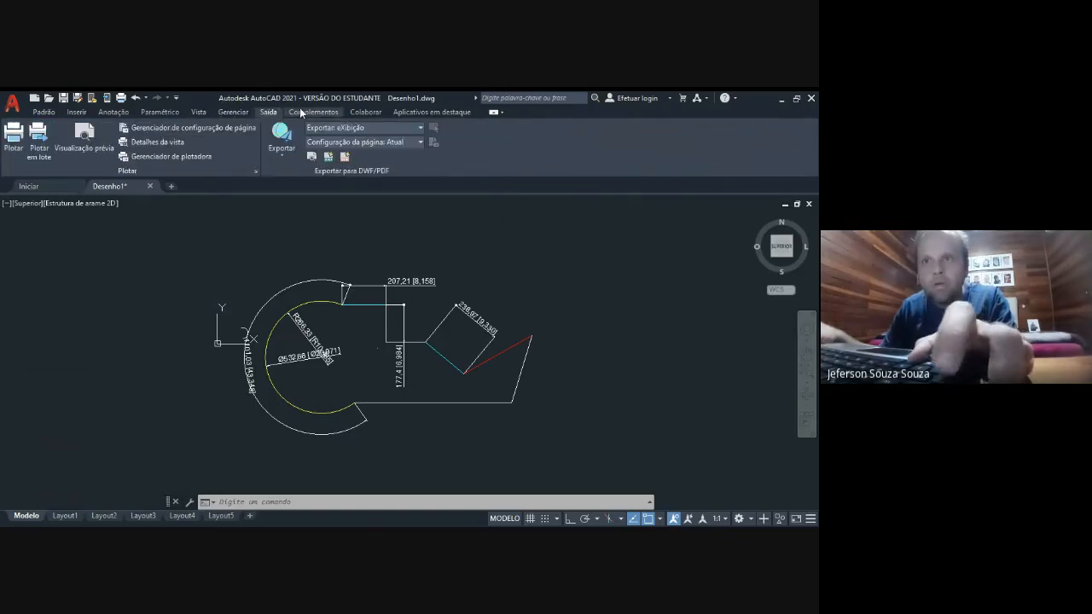
pyautogui.click(302, 111)
pyautogui.click(113, 111)
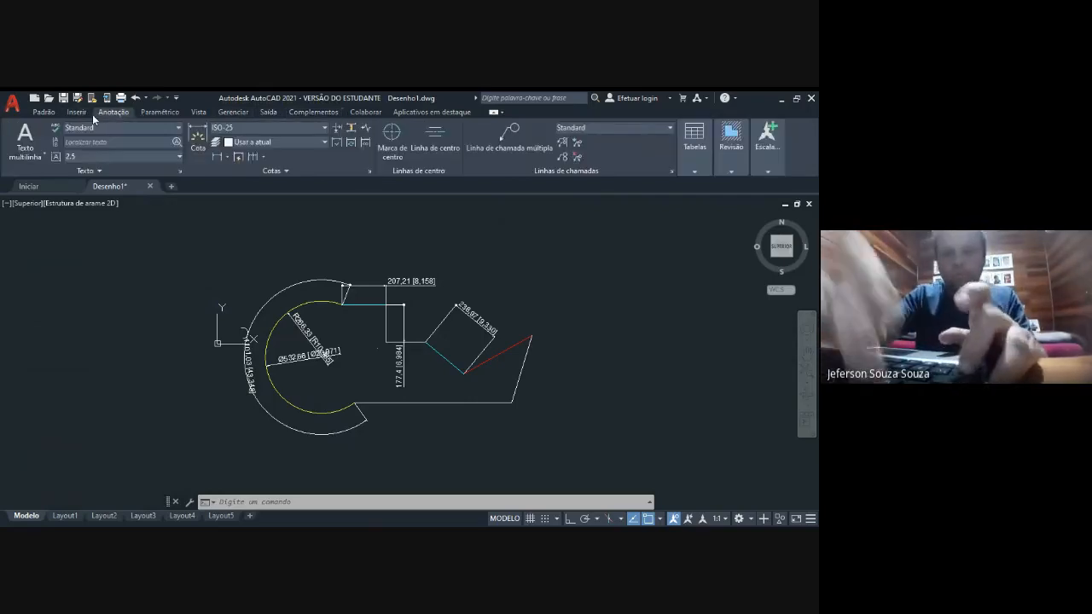
pyautogui.click(77, 112)
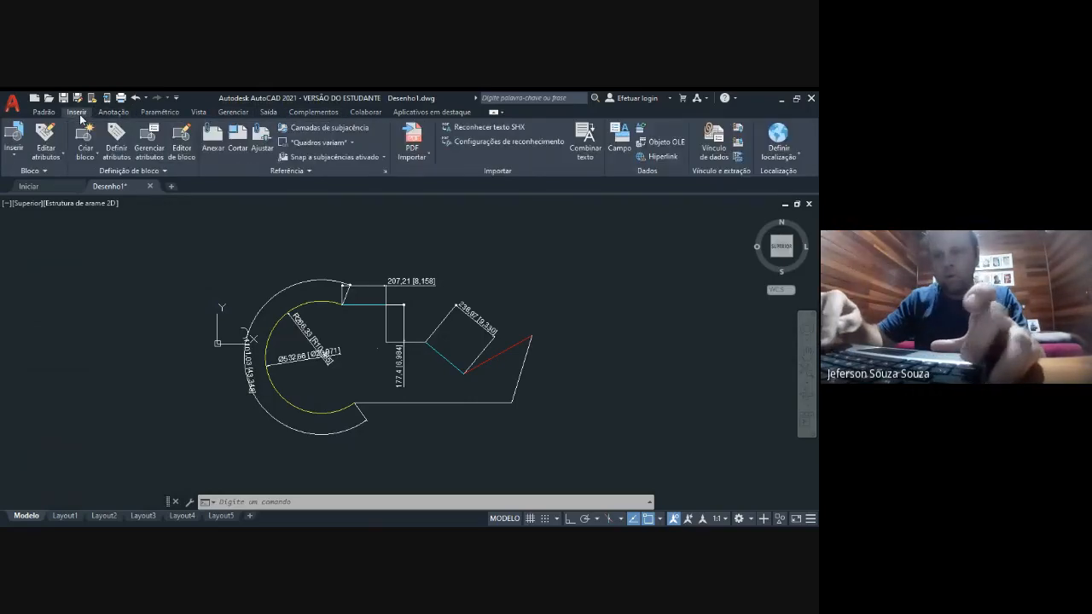
pyautogui.click(44, 112)
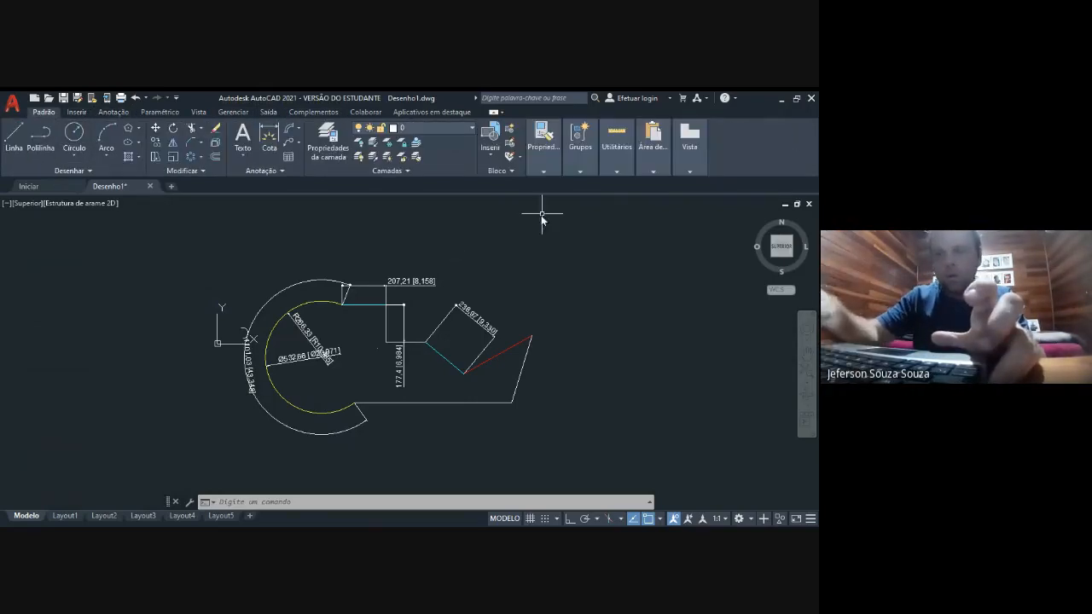
# Review the linetypes that can be loaded from acadiso.lin in the linetype manager, and close it without loading any
pyautogui.click(546, 173)
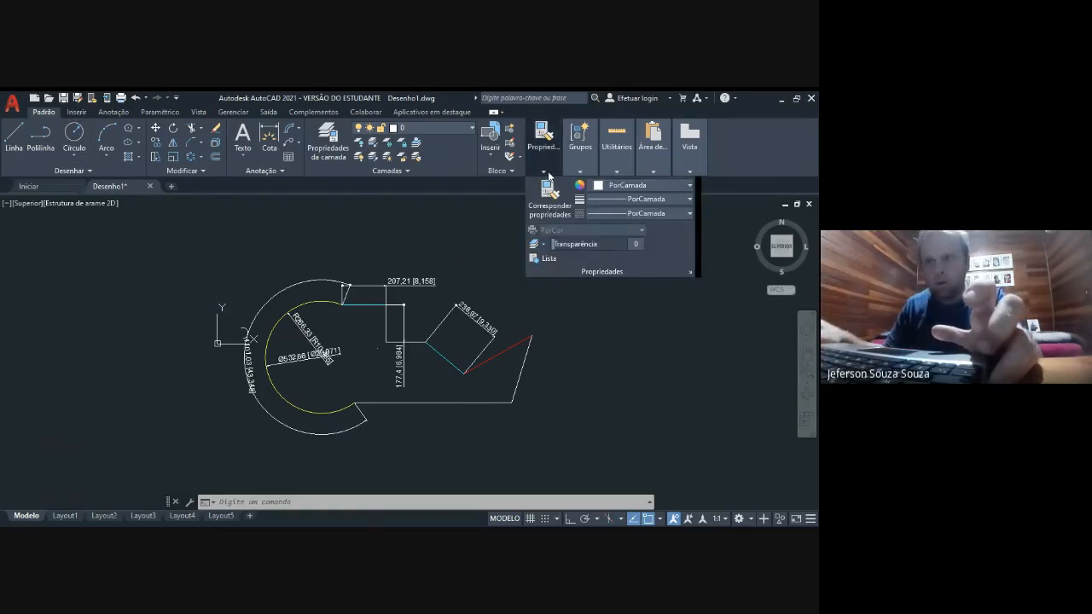
pyautogui.click(689, 215)
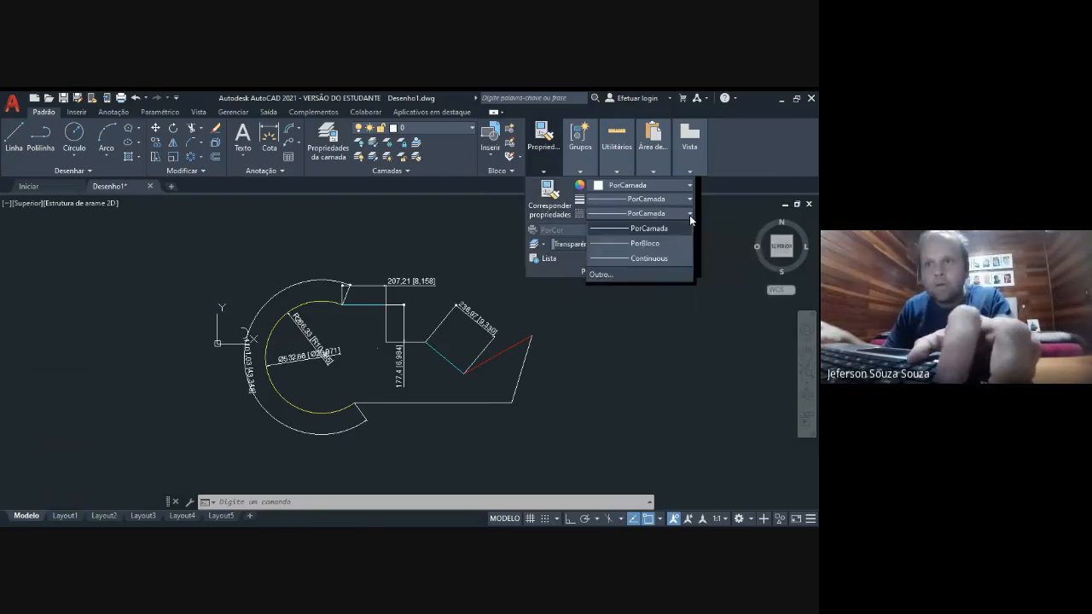
pyautogui.click(602, 274)
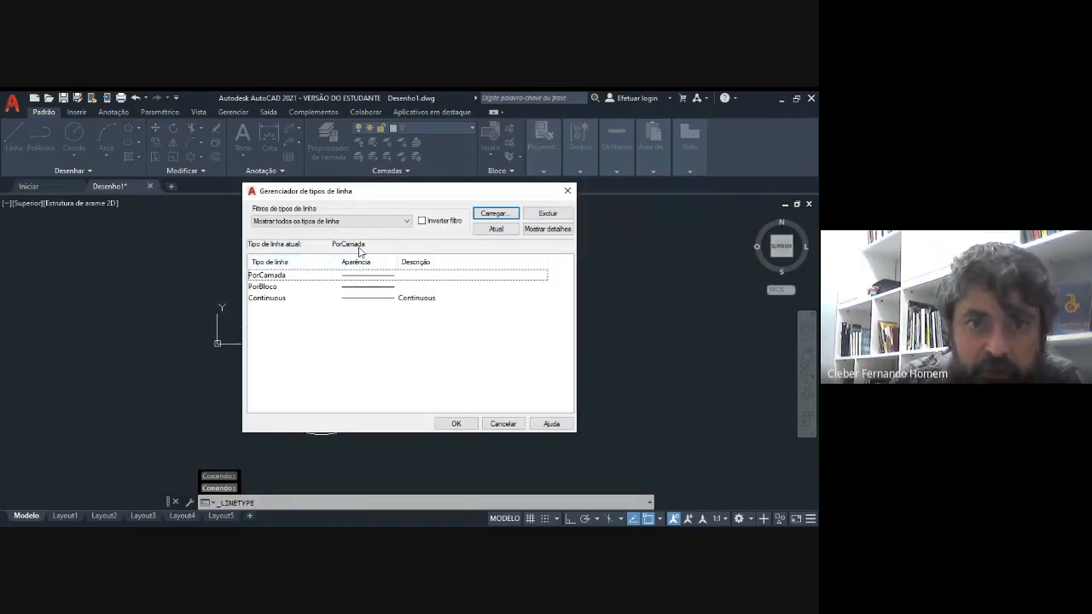
pyautogui.click(503, 216)
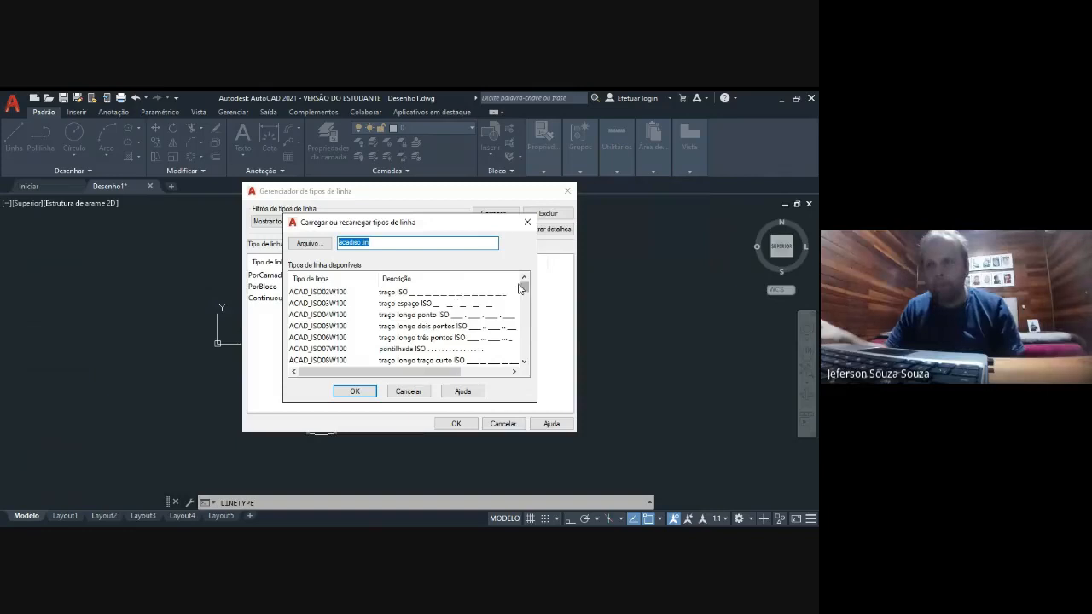
pyautogui.moveTo(522, 288)
pyautogui.mouseDown()
pyautogui.moveTo(523, 360)
pyautogui.moveTo(523, 285)
pyautogui.mouseUp()
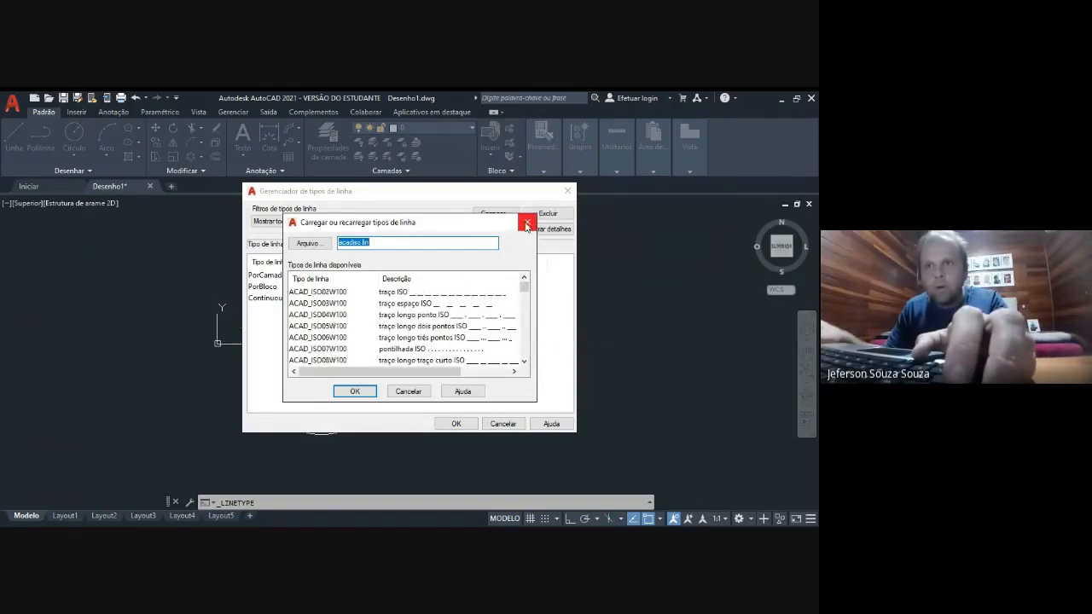
pyautogui.click(527, 221)
pyautogui.click(567, 190)
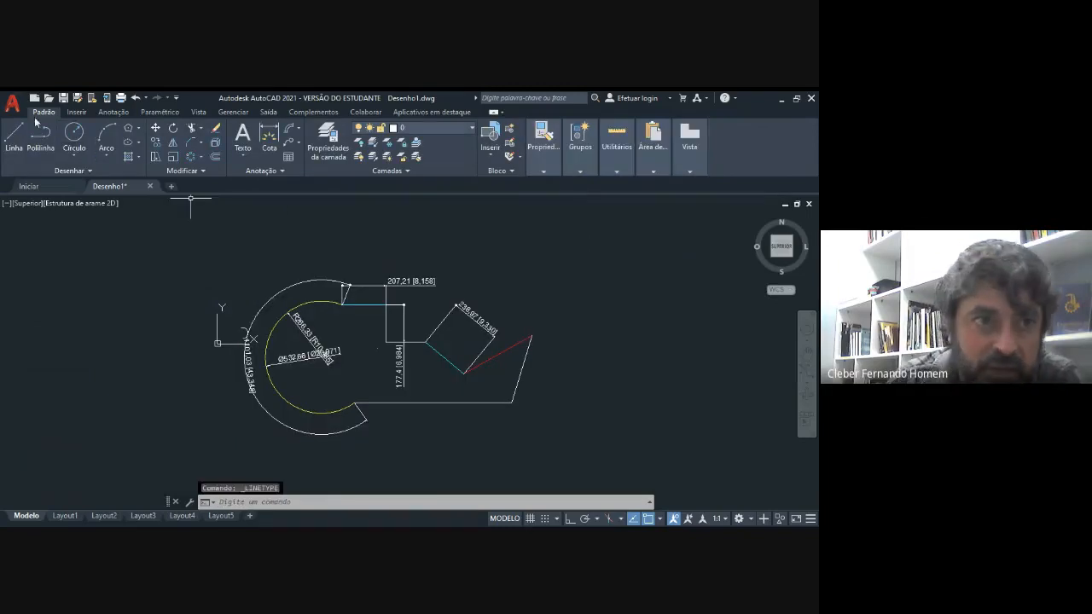
# Load the dashed ISO linetype ACAD_ISO02W100 from acadiso.lin into the drawing through the linetype manager
pyautogui.click(551, 168)
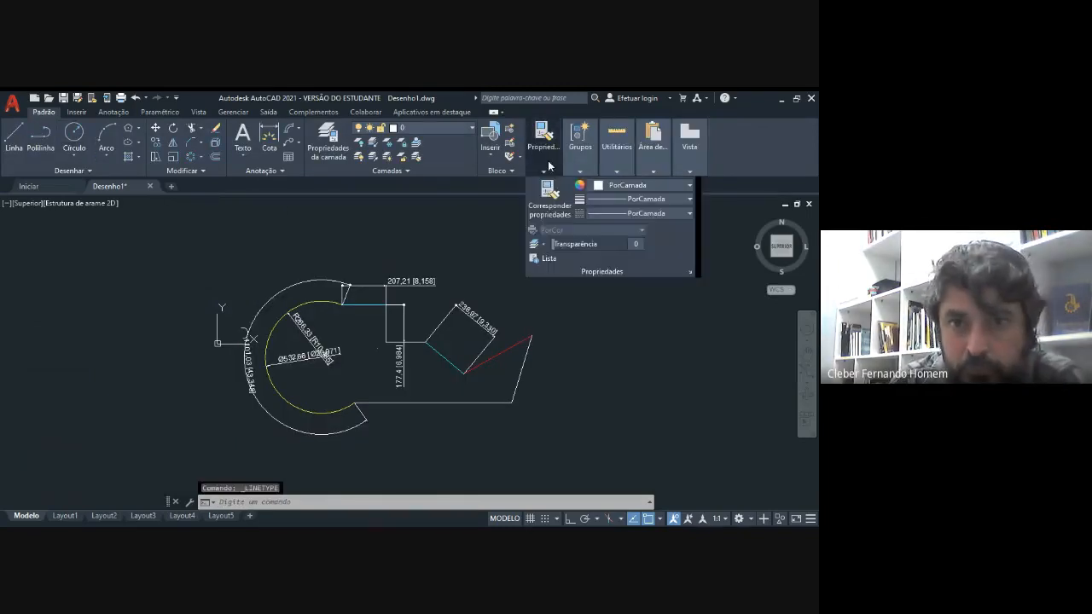
pyautogui.click(687, 213)
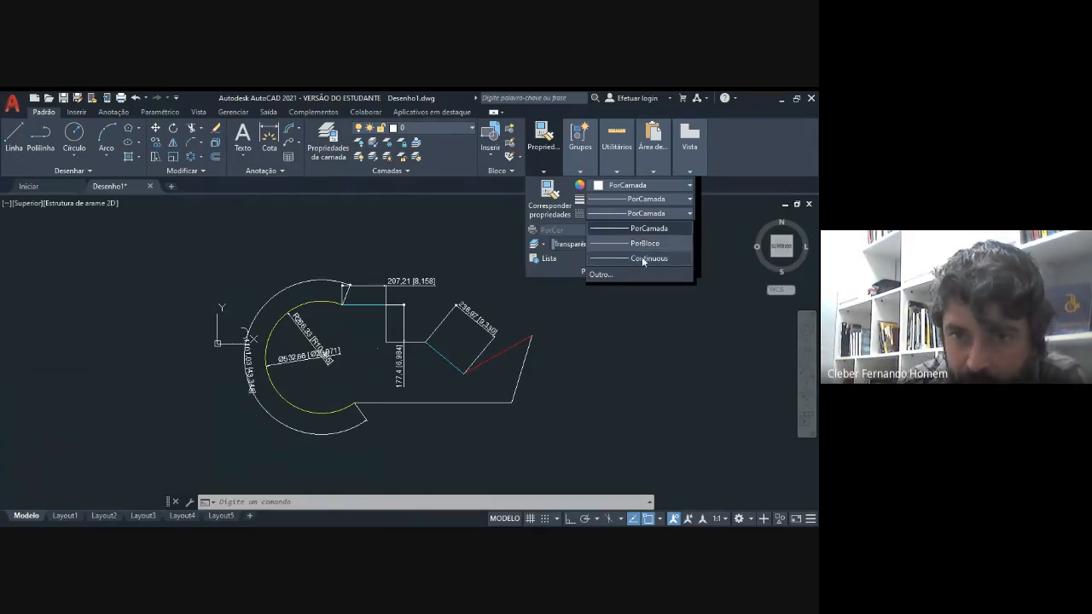
pyautogui.click(600, 276)
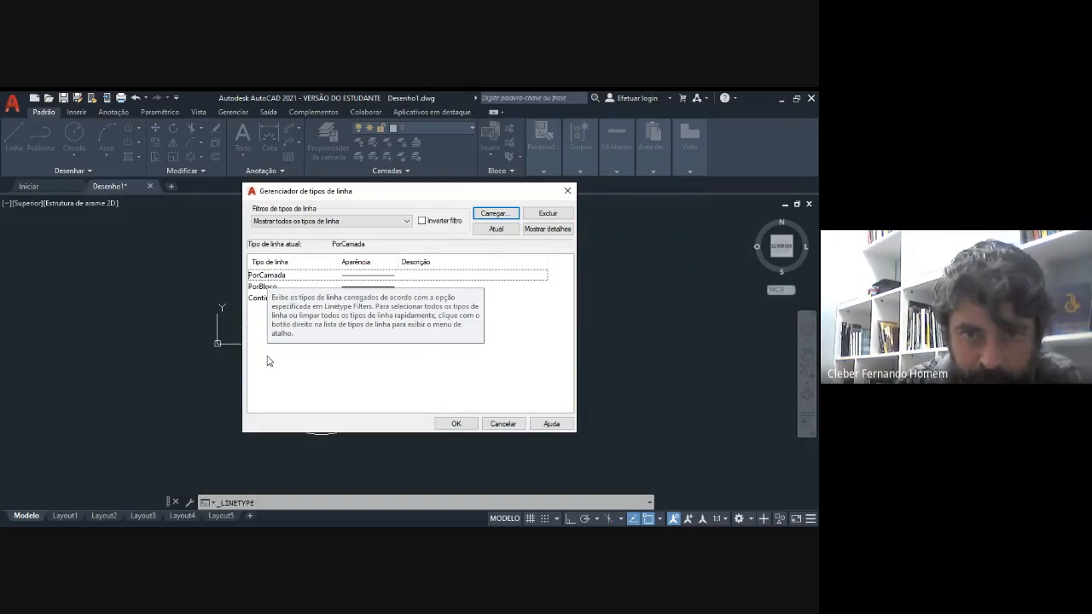
pyautogui.click(490, 215)
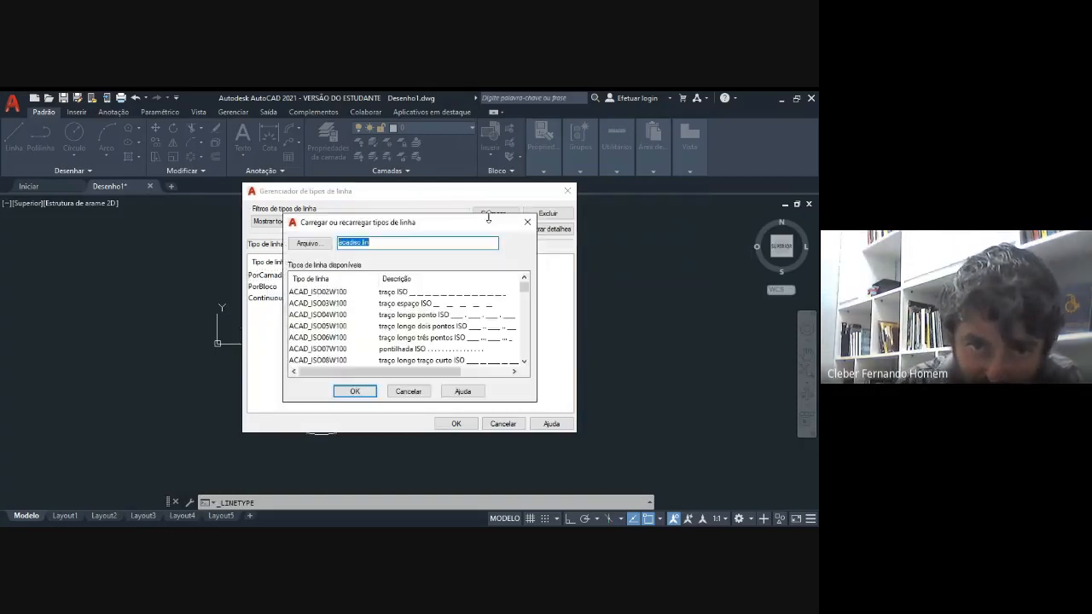
pyautogui.click(341, 293)
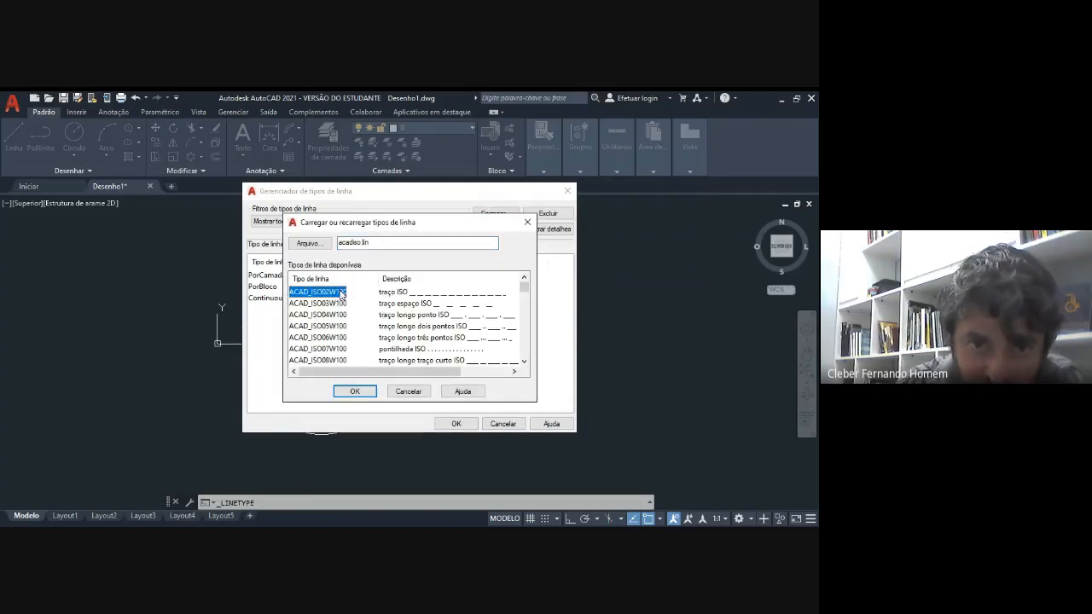
pyautogui.click(355, 391)
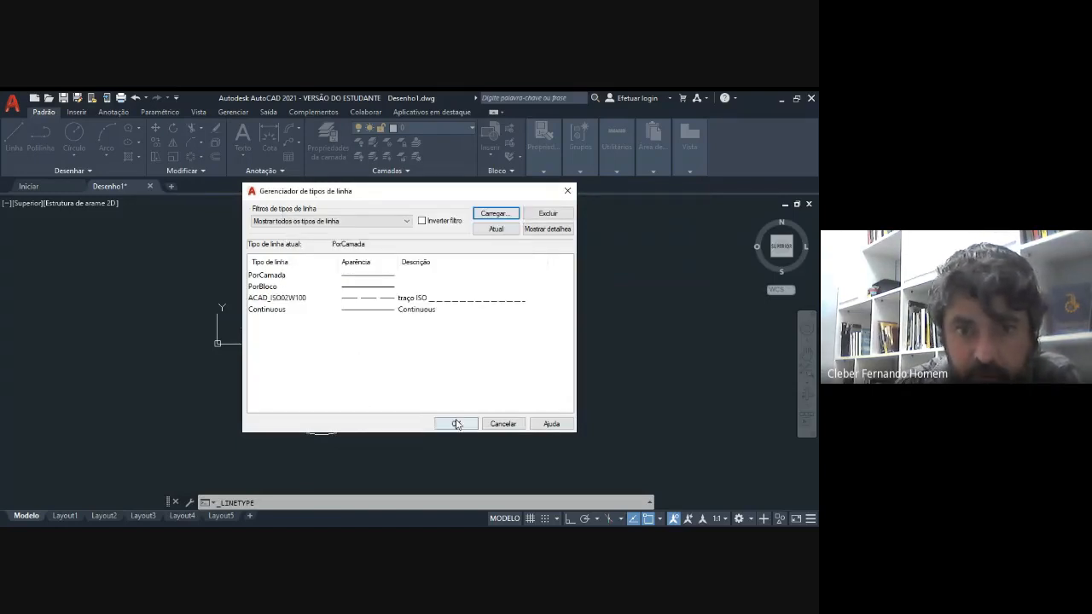
pyautogui.click(456, 424)
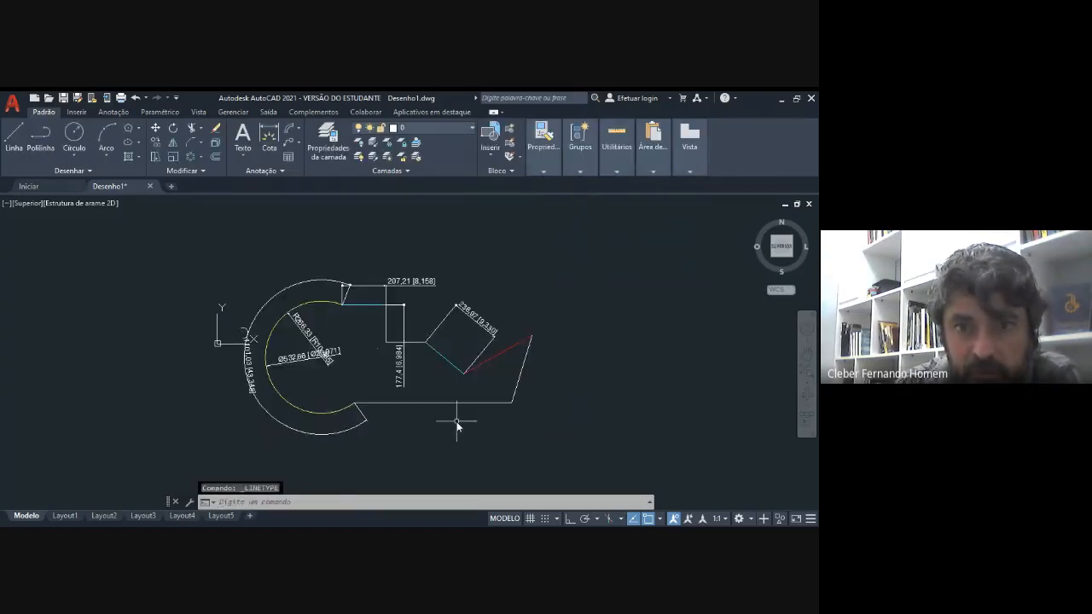
# Set the linetype of the steep closing line at the outline's right end to ACAD_ISO02W100
pyautogui.click(519, 378)
pyautogui.click(520, 378)
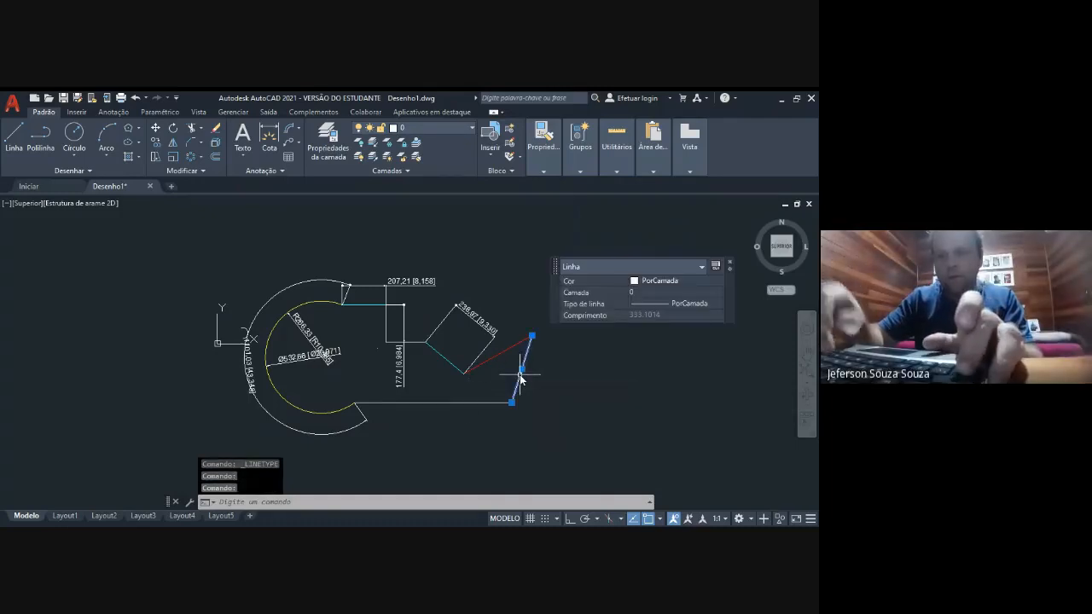
pyautogui.click(709, 302)
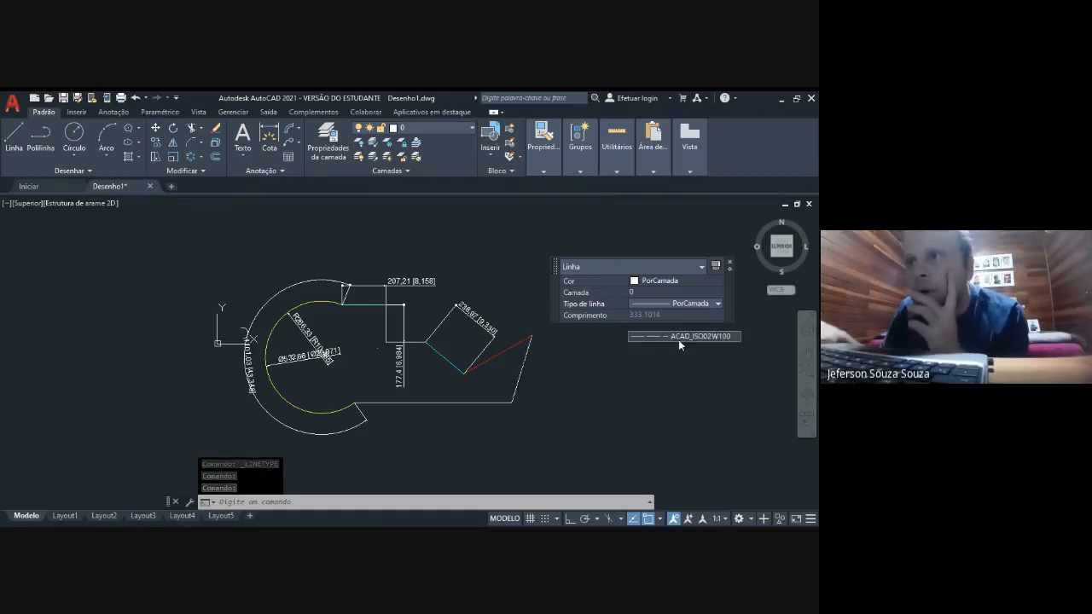
pyautogui.click(655, 336)
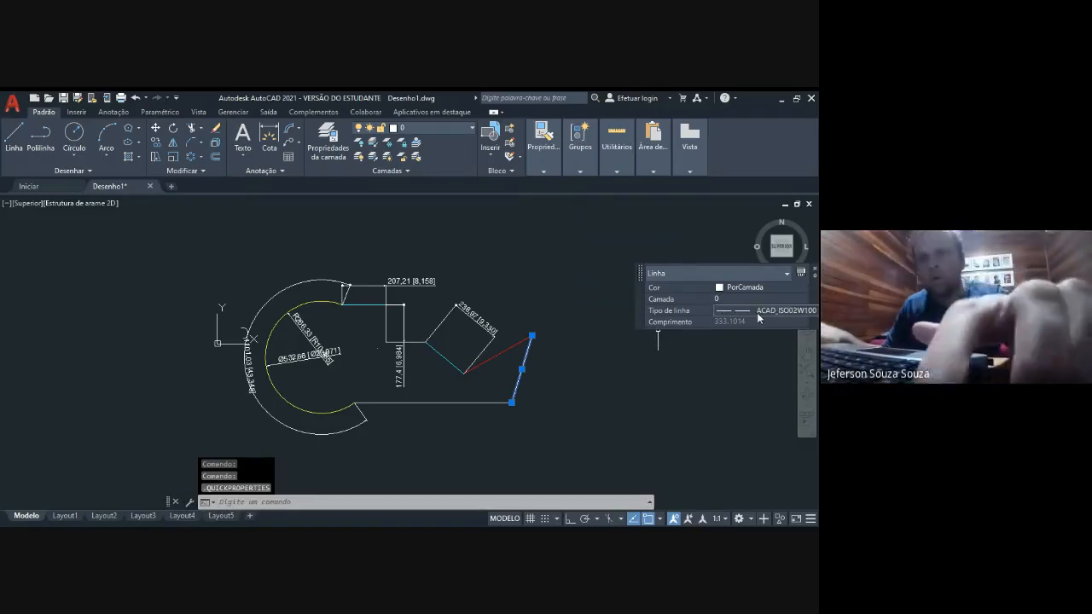
# Load the fence linetype CERCA2 with square symbols from acadiso.lin into the drawing through the linetype manager
pyautogui.click(544, 171)
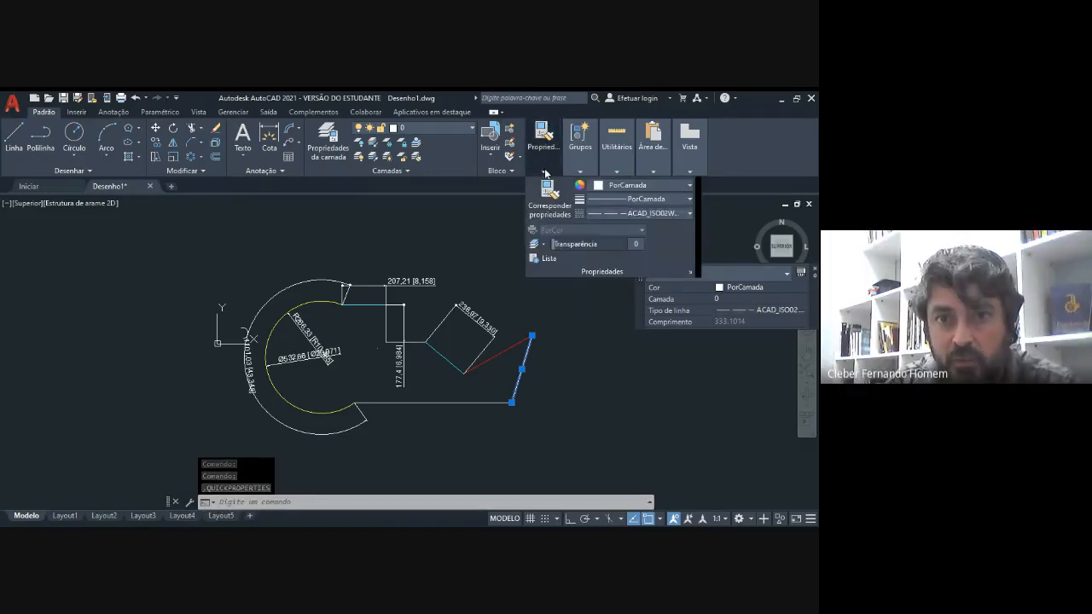
pyautogui.click(580, 171)
pyautogui.press('Escape')
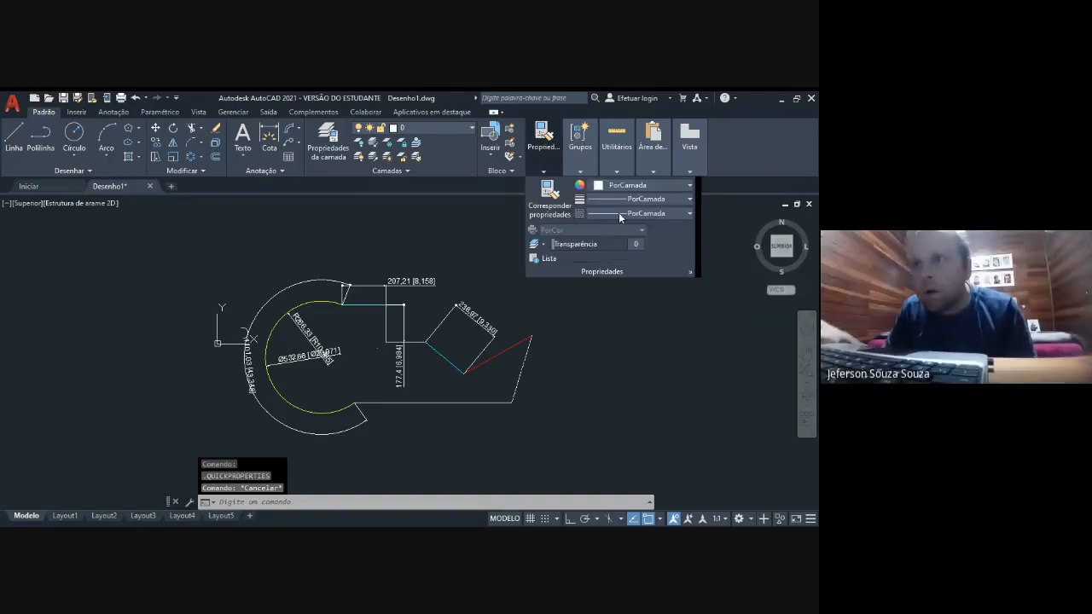
pyautogui.click(627, 214)
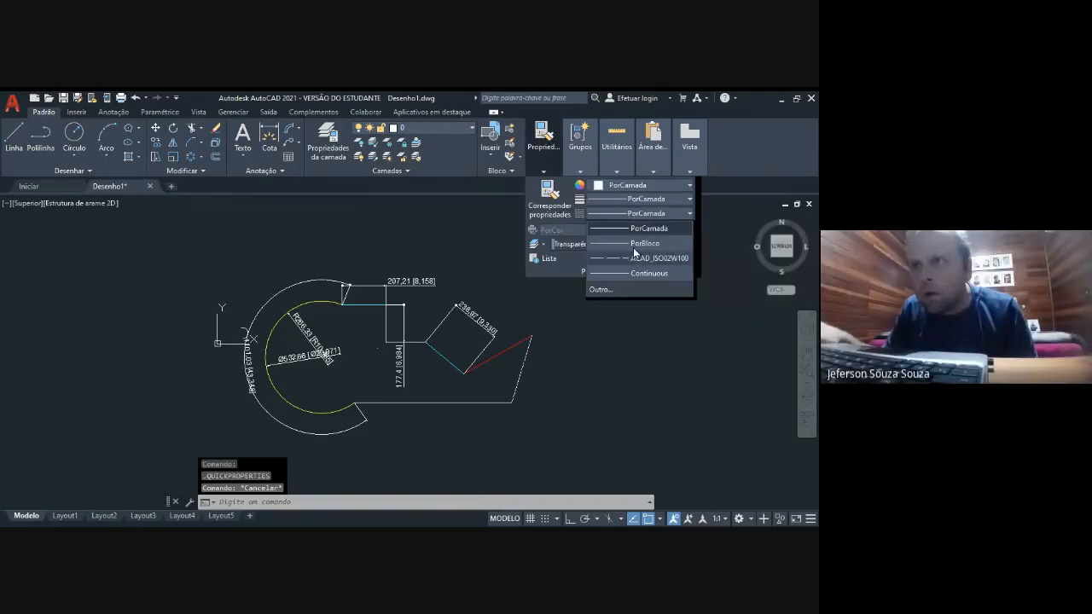
pyautogui.click(623, 291)
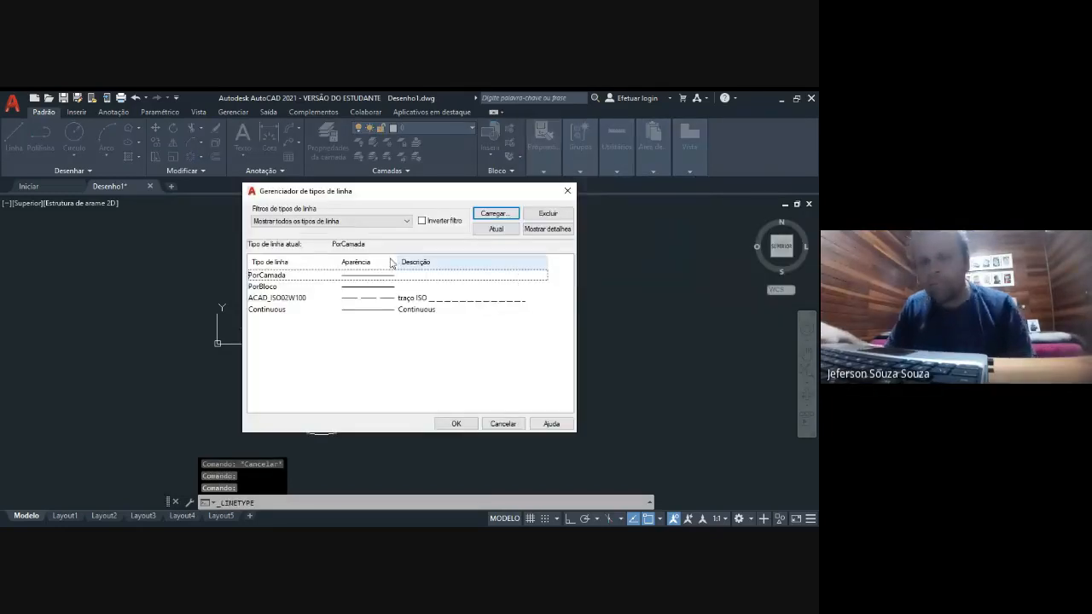
pyautogui.click(495, 213)
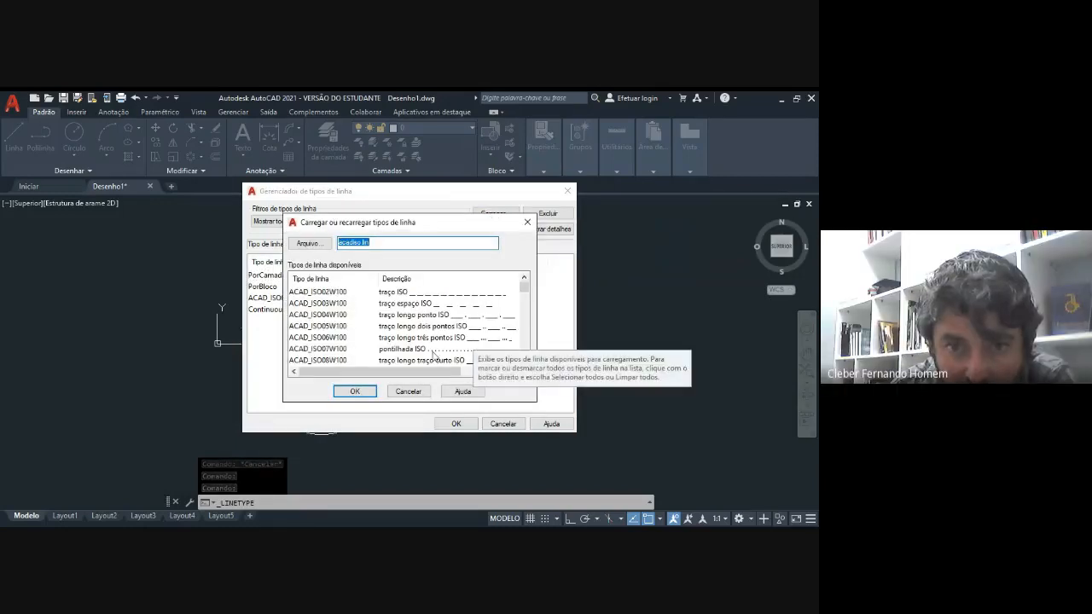
pyautogui.scroll(-5, 452, 339)
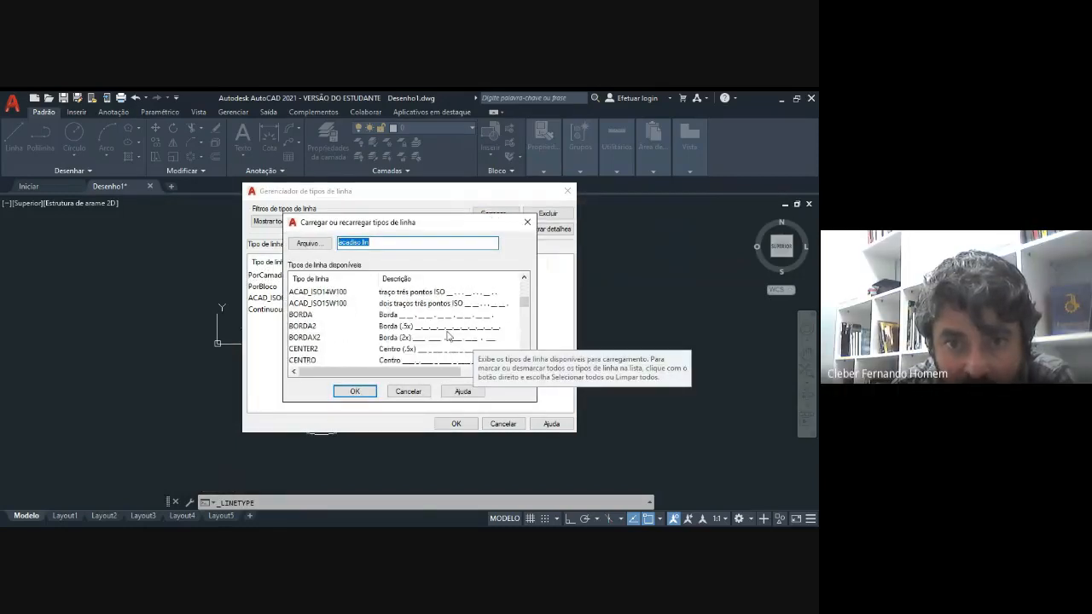
pyautogui.scroll(-1, 447, 336)
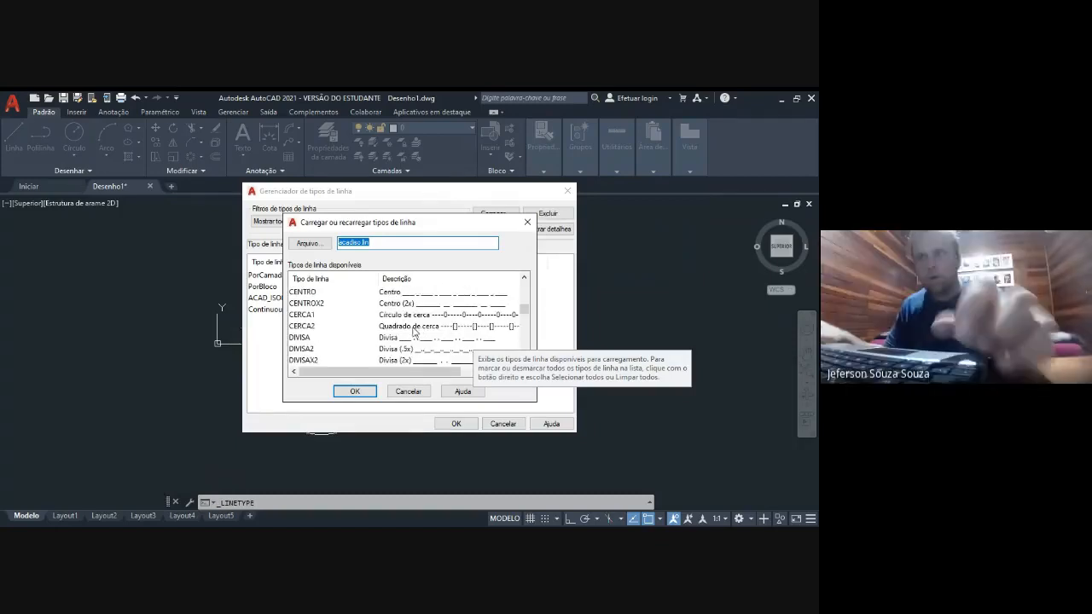
pyautogui.click(300, 326)
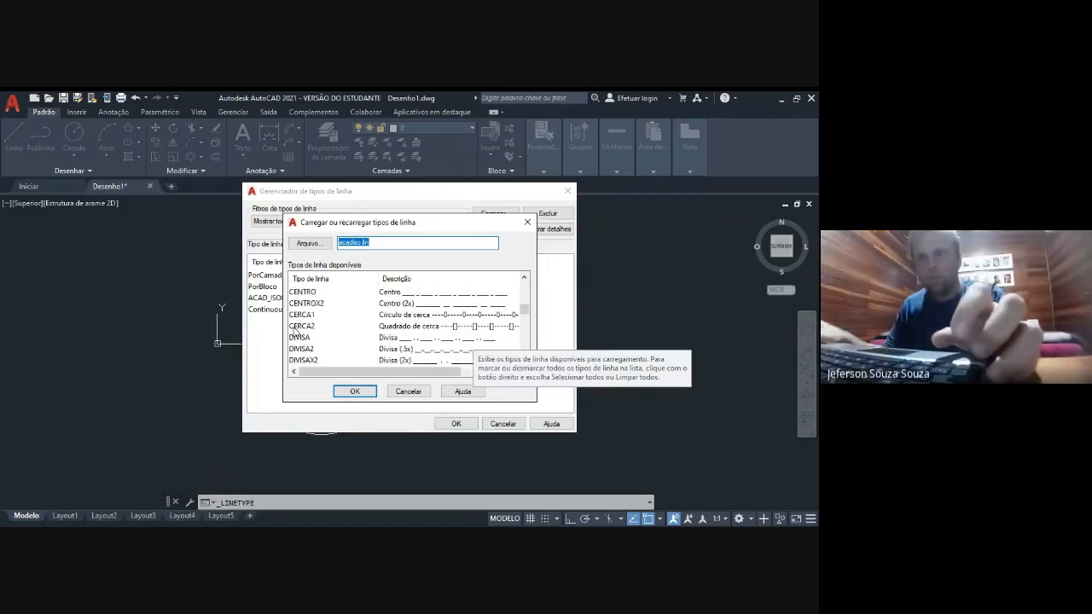
pyautogui.click(343, 391)
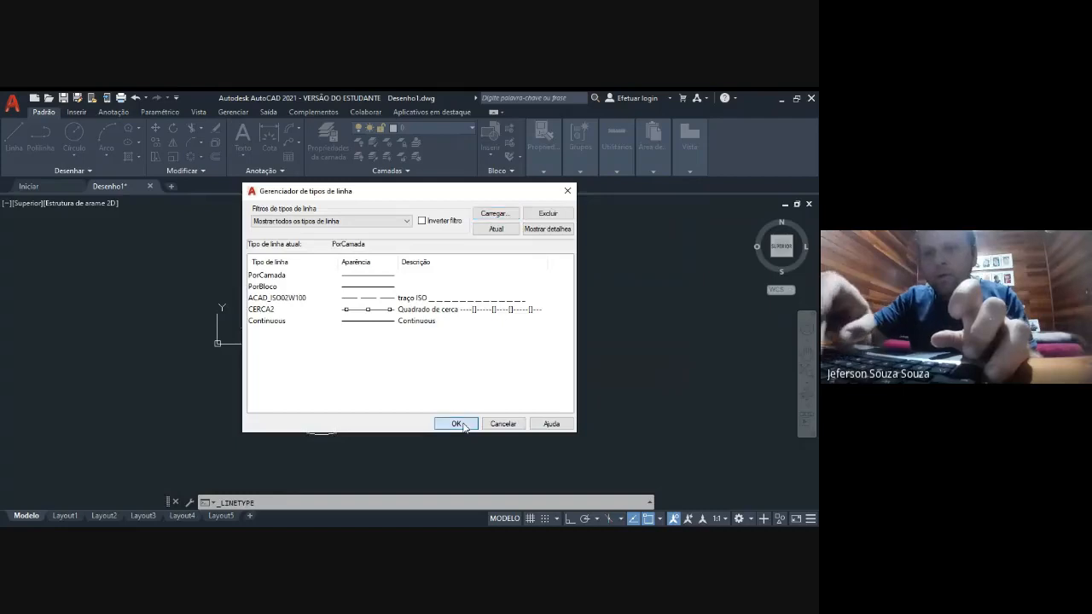
pyautogui.click(456, 424)
# Set the linetype of the outline's long horizontal bottom line to CERCA2 and inspect the line up close
pyautogui.click(420, 403)
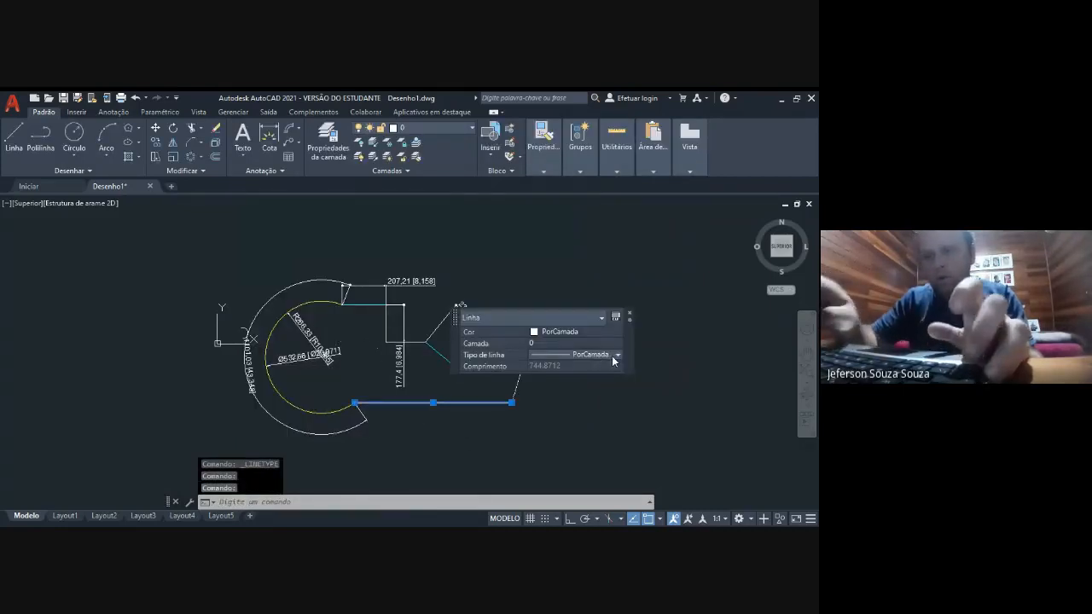
pyautogui.click(615, 356)
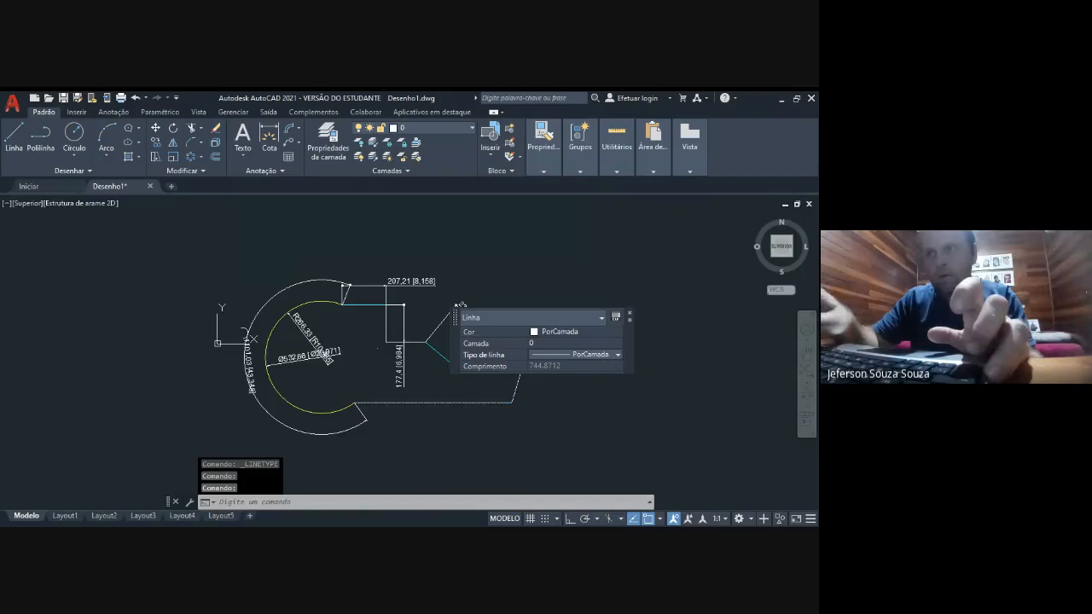
pyautogui.click(588, 401)
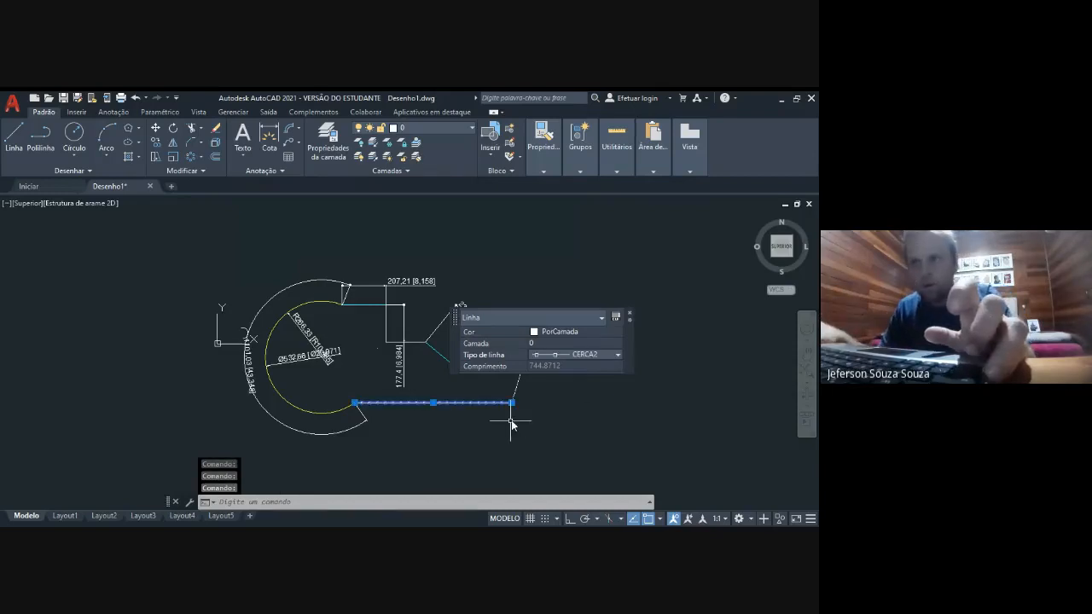
pyautogui.click(630, 315)
pyautogui.press('Escape')
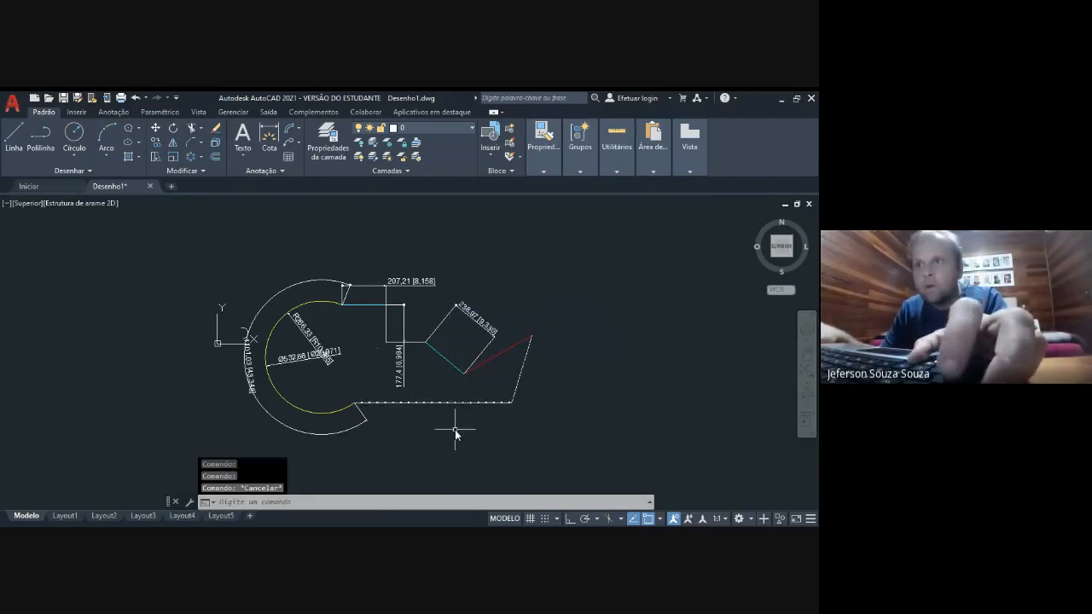
pyautogui.scroll(5, 455, 429)
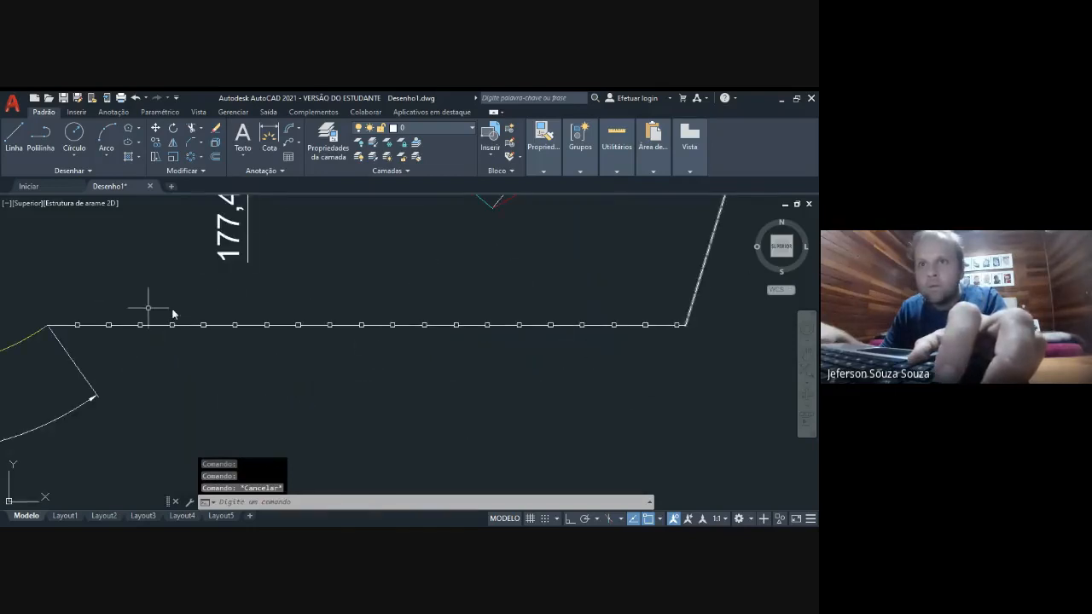
pyautogui.moveTo(679, 373); pyautogui.dragTo(592, 419, button='middle')
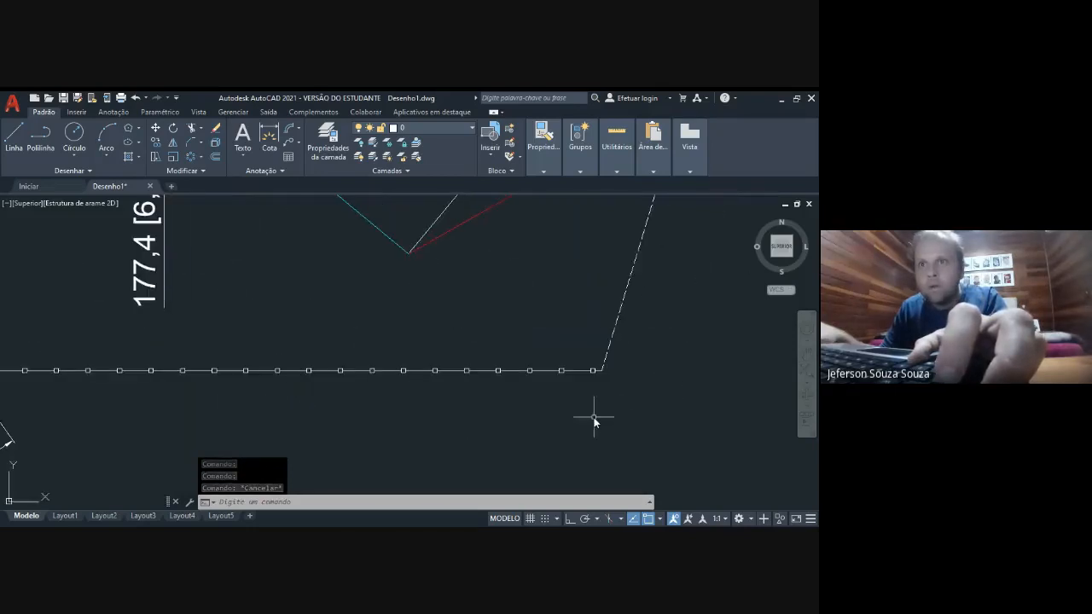
pyautogui.scroll(-4, 592, 419)
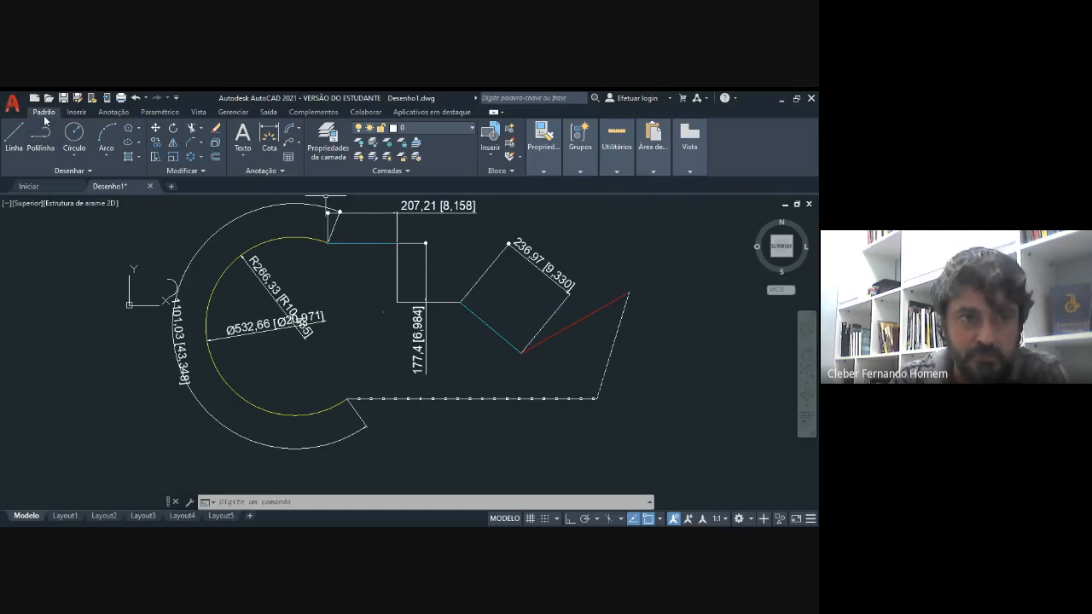
# Review the available lineweights from thinnest to thickest and close the list without choosing one
pyautogui.click(542, 169)
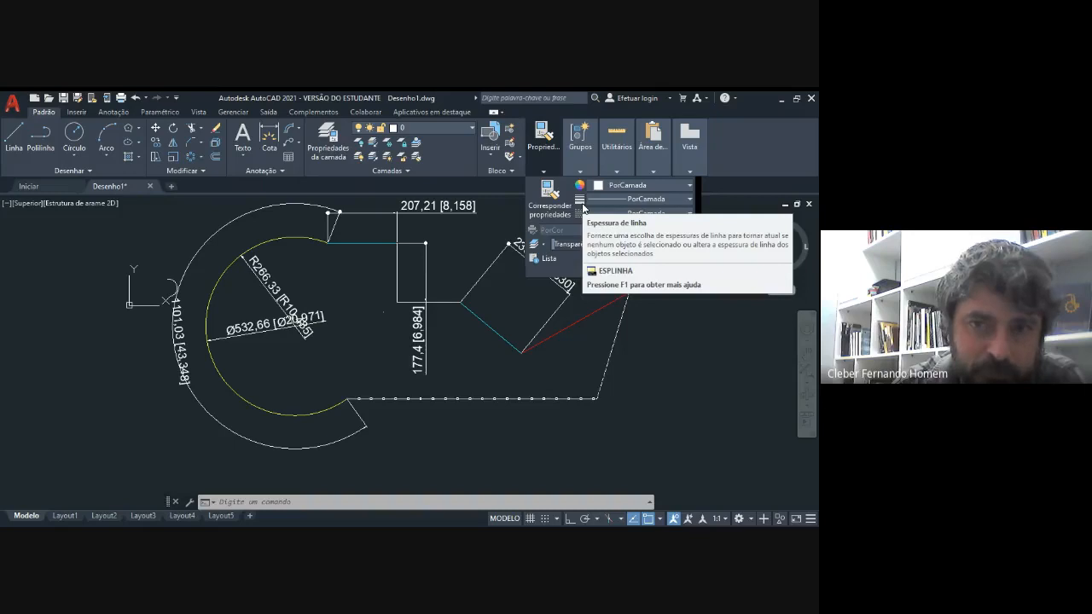
pyautogui.click(622, 199)
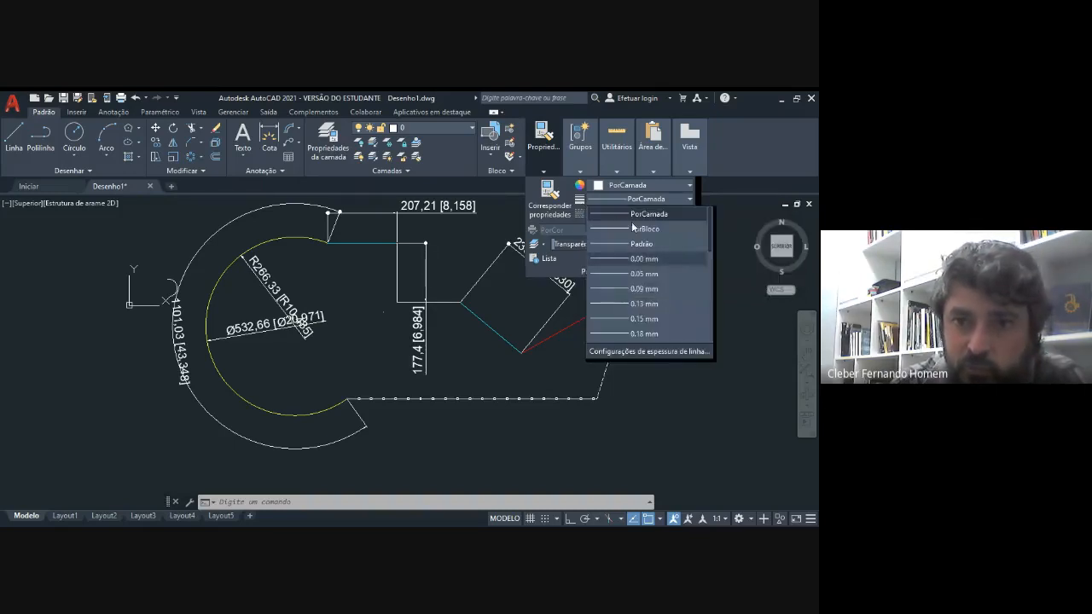
pyautogui.scroll(-3, 654, 292)
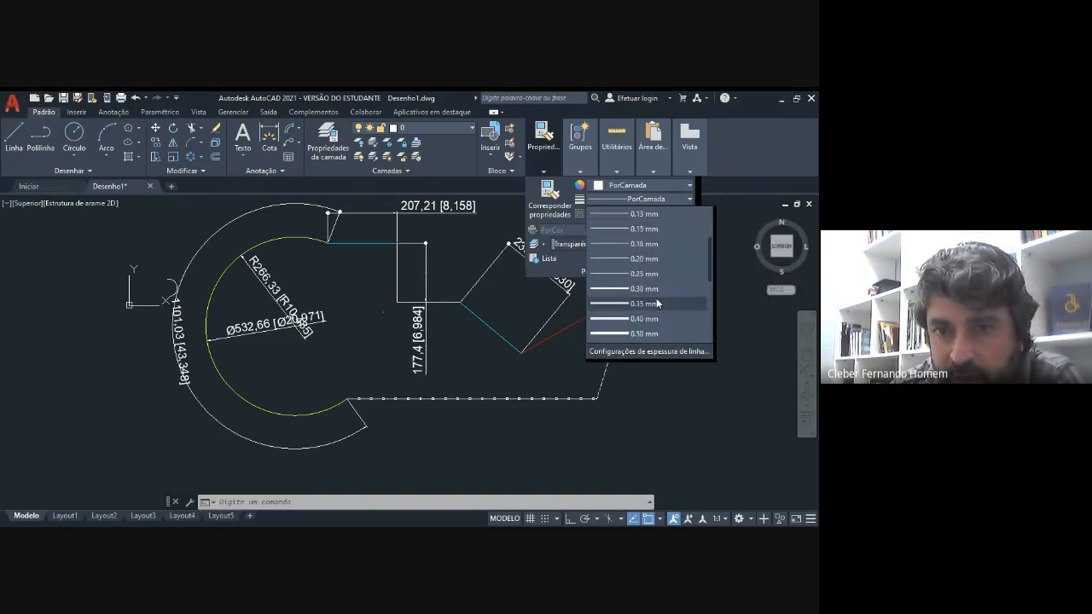
pyautogui.scroll(-4, 654, 331)
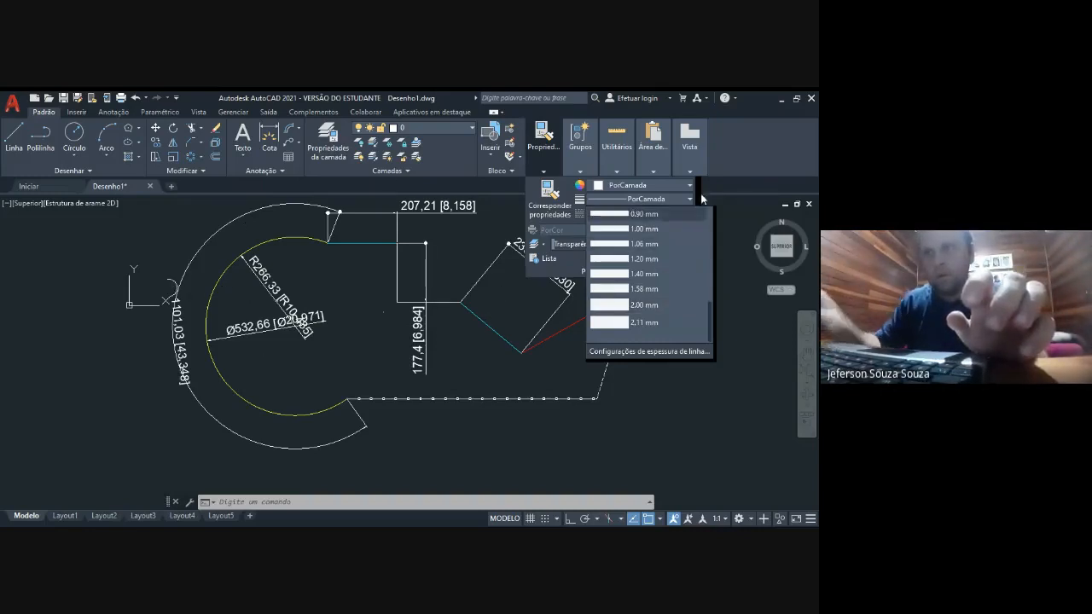
pyautogui.click(712, 244)
pyautogui.press('Escape')
pyautogui.press('Escape')
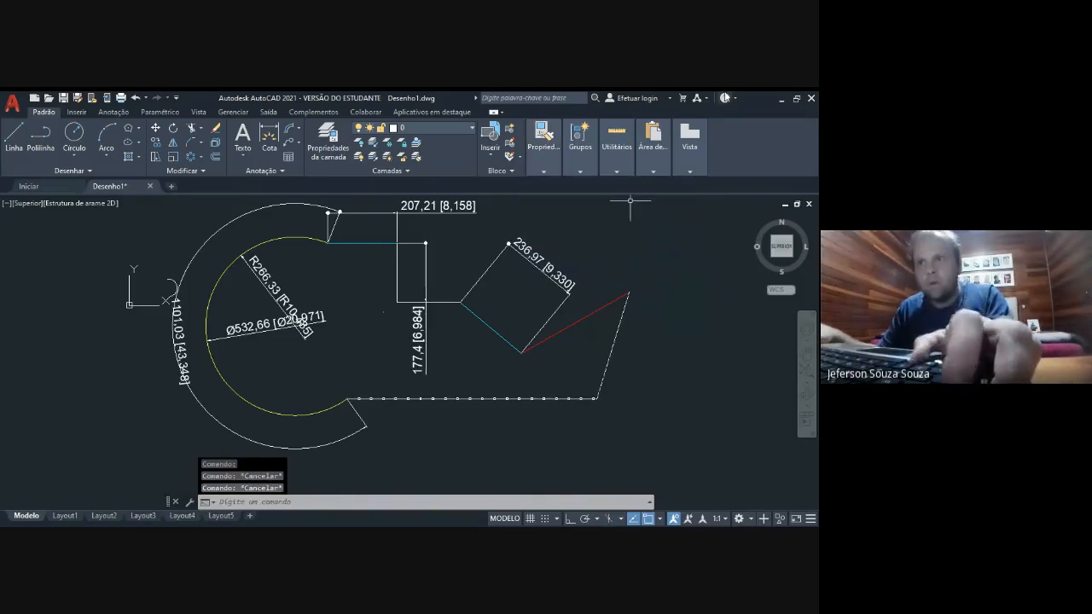
pyautogui.click(782, 100)
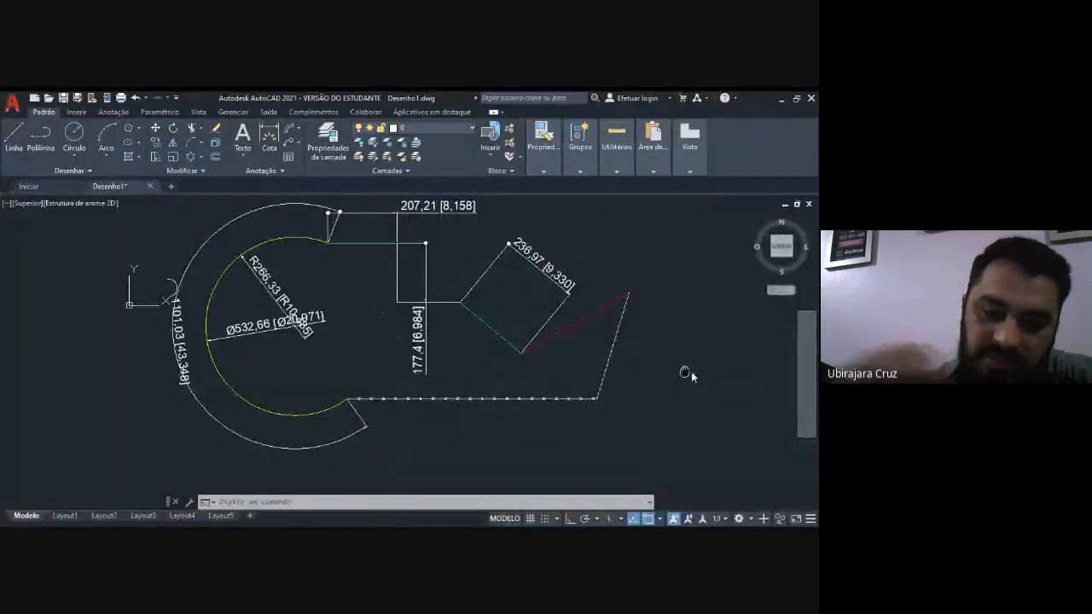
pyautogui.moveTo(691, 372); pyautogui.dragTo(56, 378, button='middle')
pyautogui.write('c')
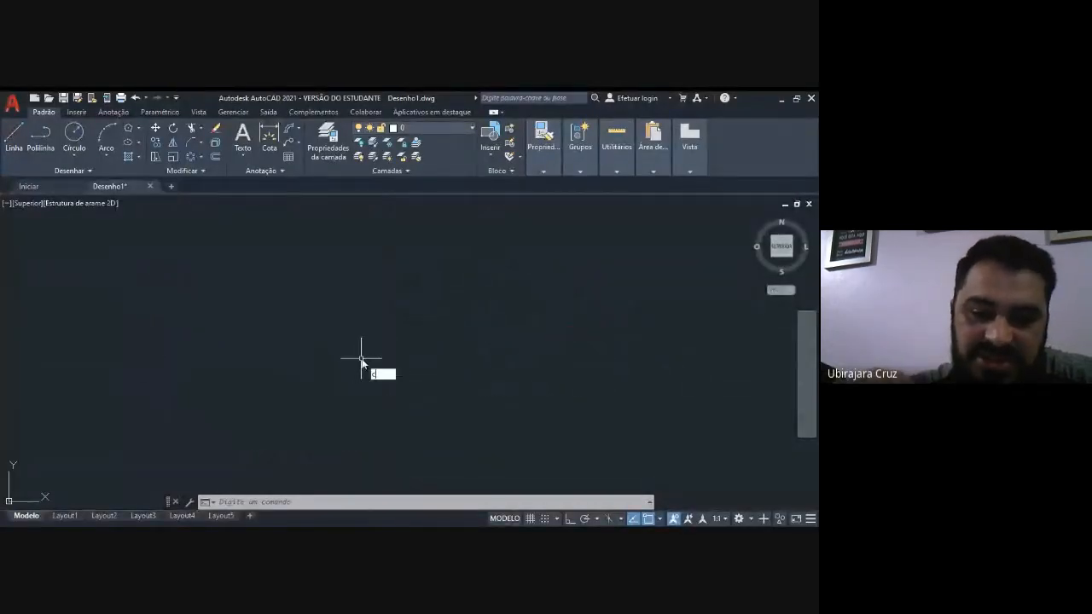
pyautogui.press('Return')
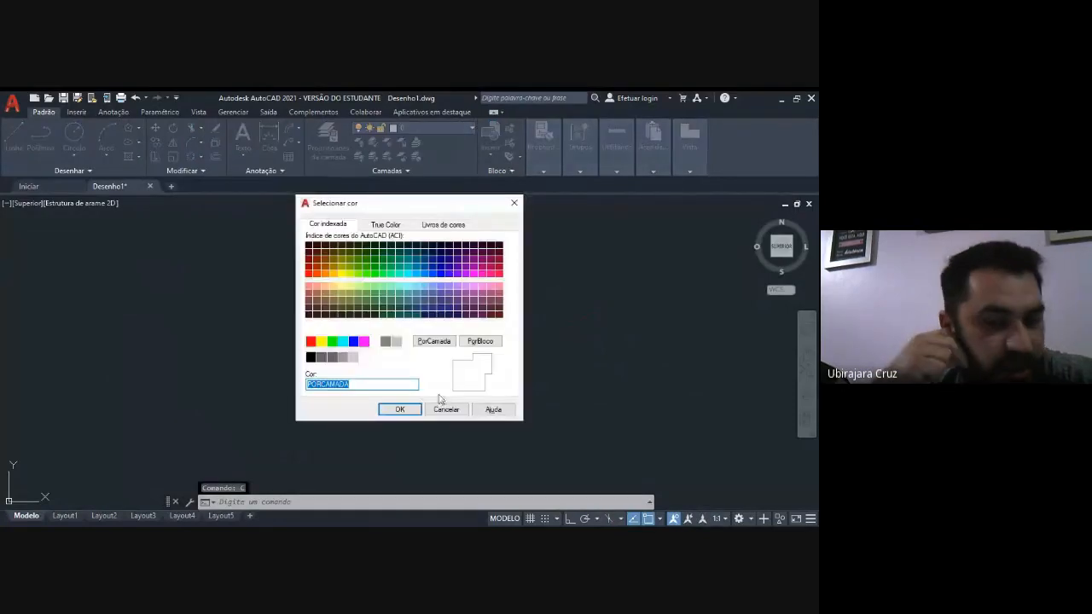
pyautogui.click(442, 402)
# Draw a circle by centre and radius in the empty area beside the dimensioned outline
pyautogui.click(75, 133)
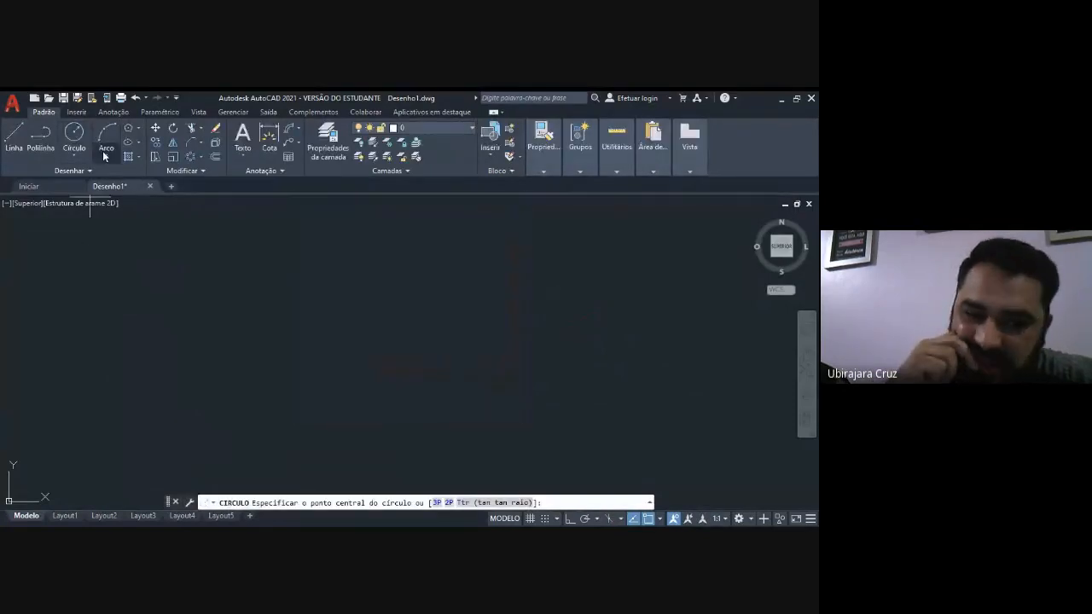
pyautogui.click(288, 341)
pyautogui.click(329, 327)
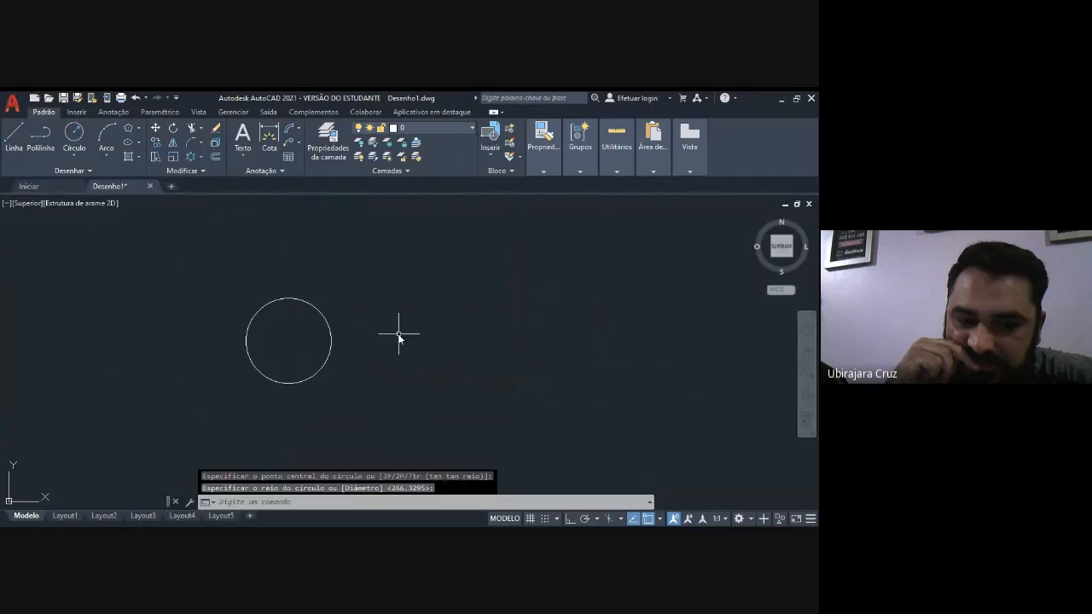
# Copy the circle about 340 units to its right using the CO command alias
pyautogui.write('co')
pyautogui.press('Return')
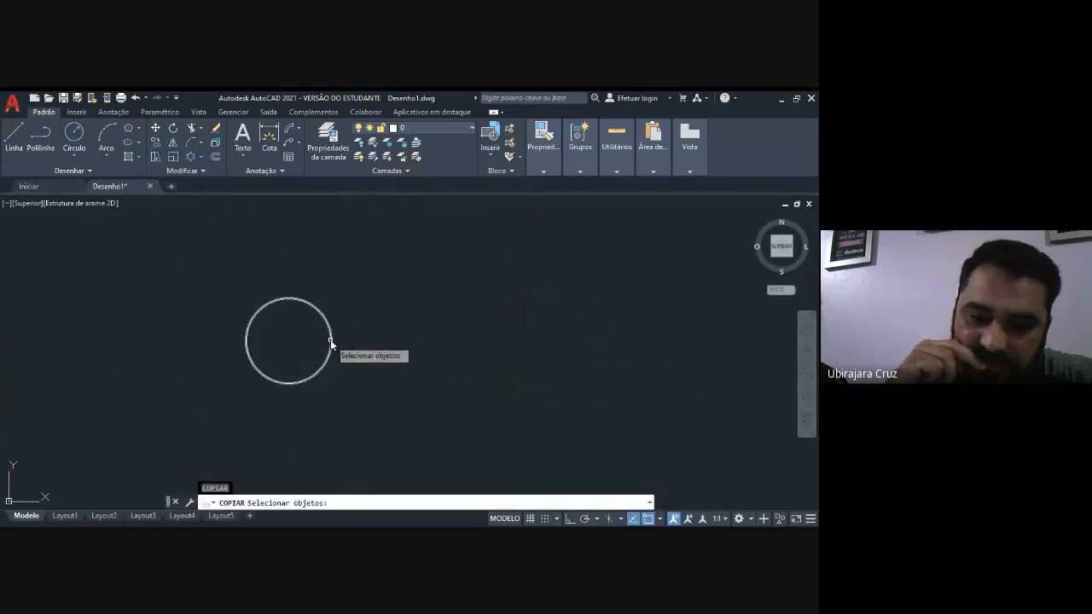
pyautogui.click(330, 343)
pyautogui.press('Return')
pyautogui.click(292, 406)
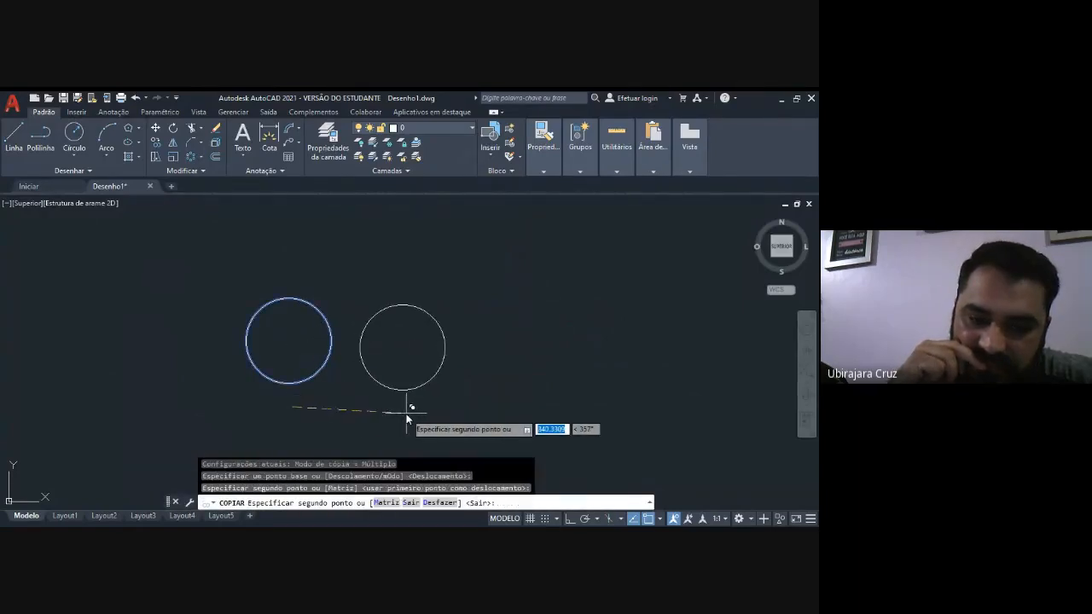
pyautogui.press('Escape')
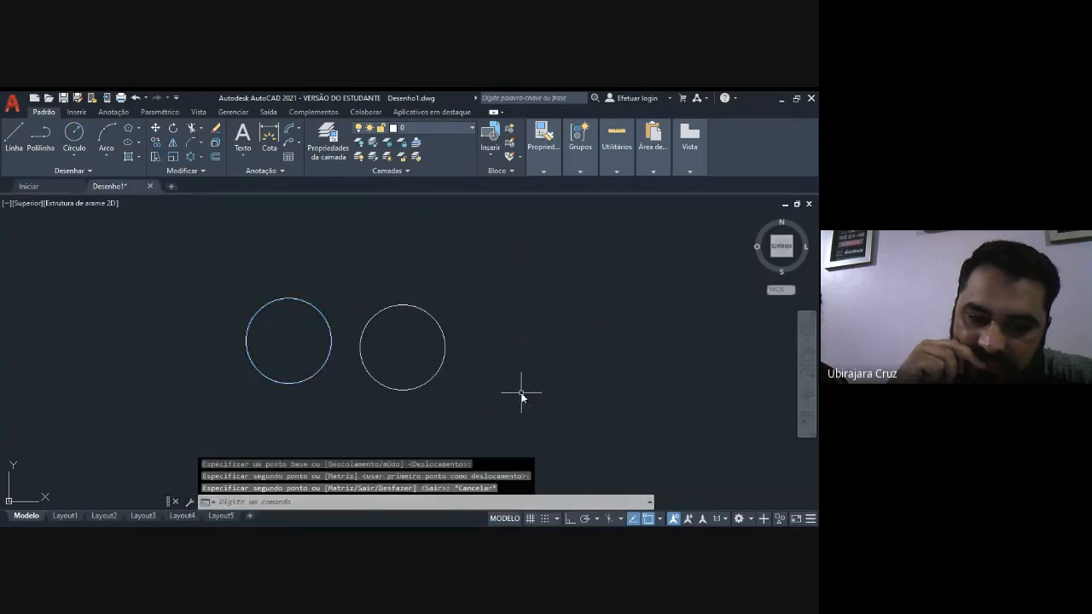
# Copy the second circle to its right with the CP command alias, making a row of three circles
pyautogui.write('cp')
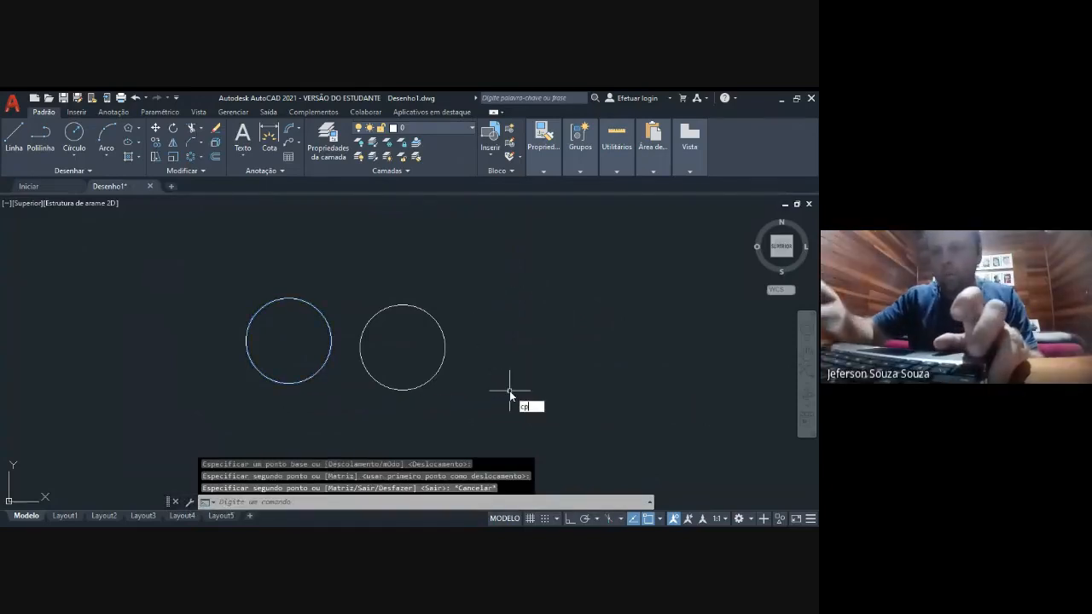
pyautogui.press('Return')
pyautogui.click(435, 378)
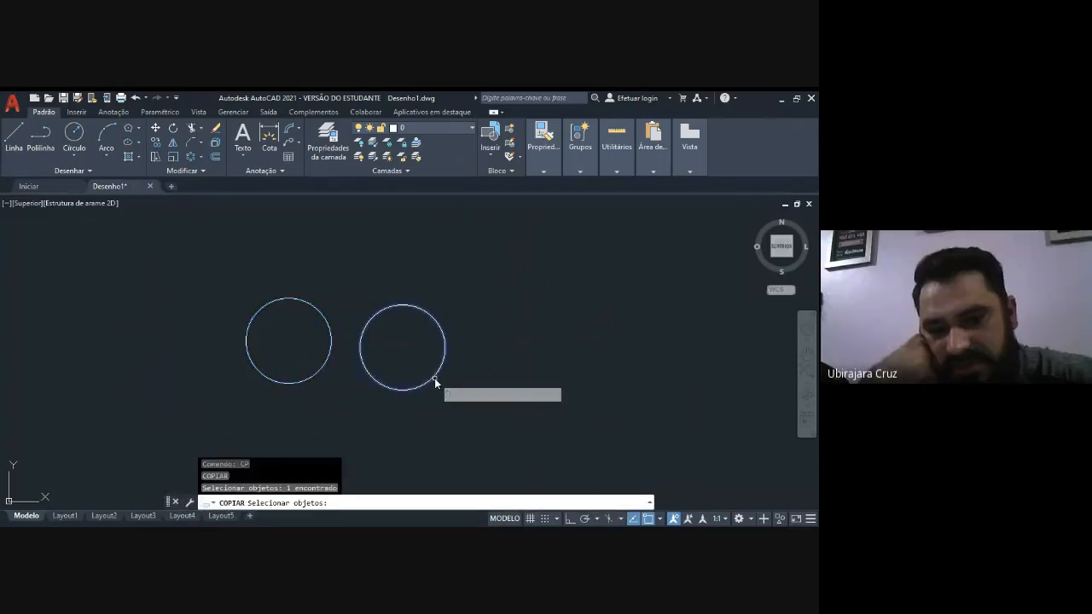
pyautogui.press('Return')
pyautogui.click(432, 415)
pyautogui.click(538, 411)
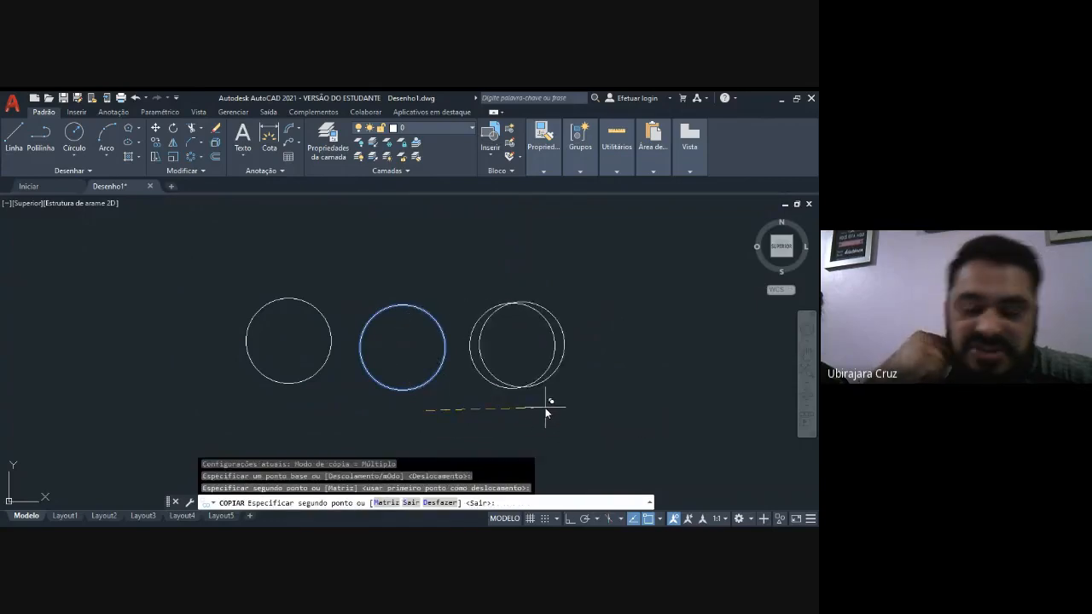
pyautogui.press('Escape')
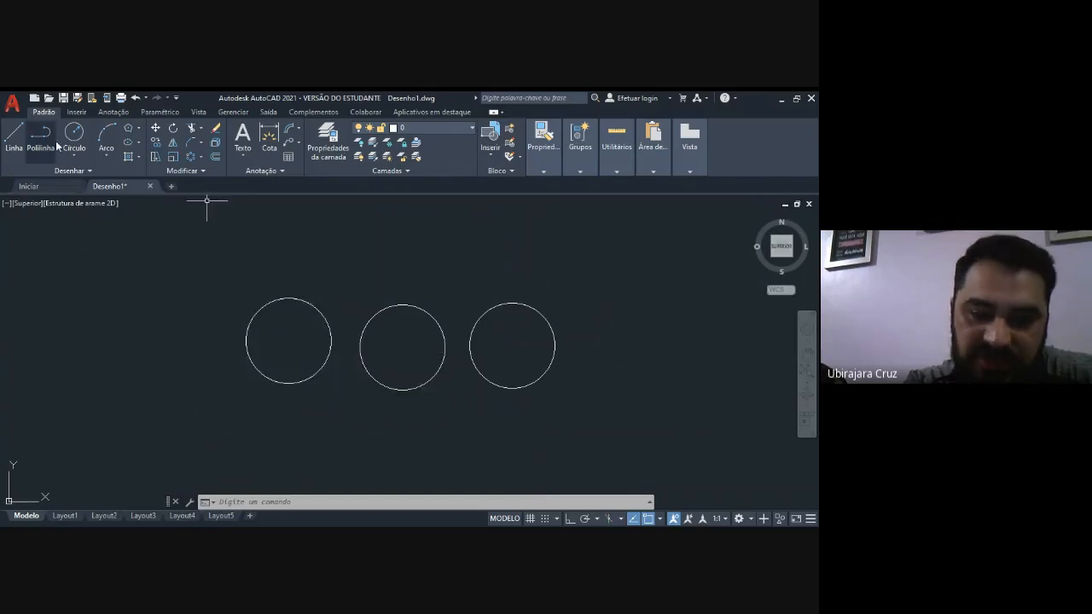
# Draw a rectangle by two opposite corners that encloses the row of three circles
pyautogui.click(139, 130)
pyautogui.click(143, 147)
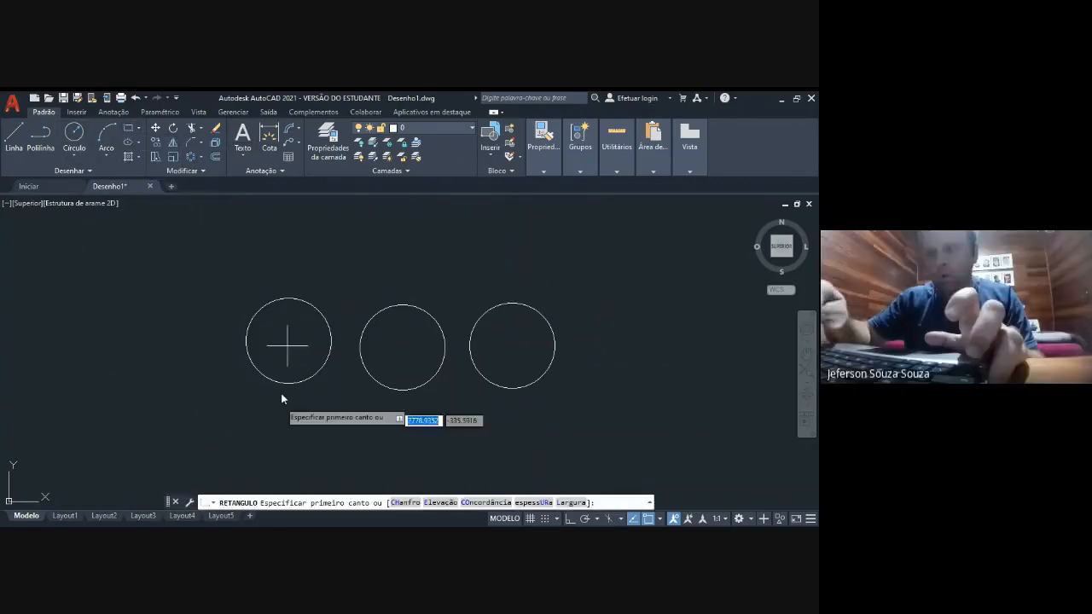
pyautogui.click(184, 447)
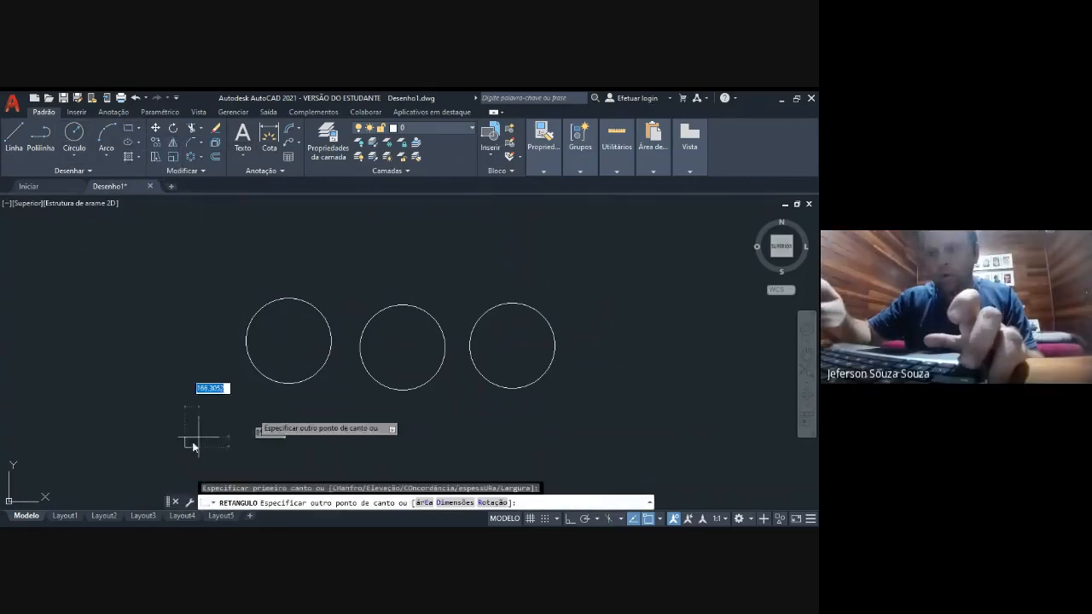
pyautogui.click(589, 262)
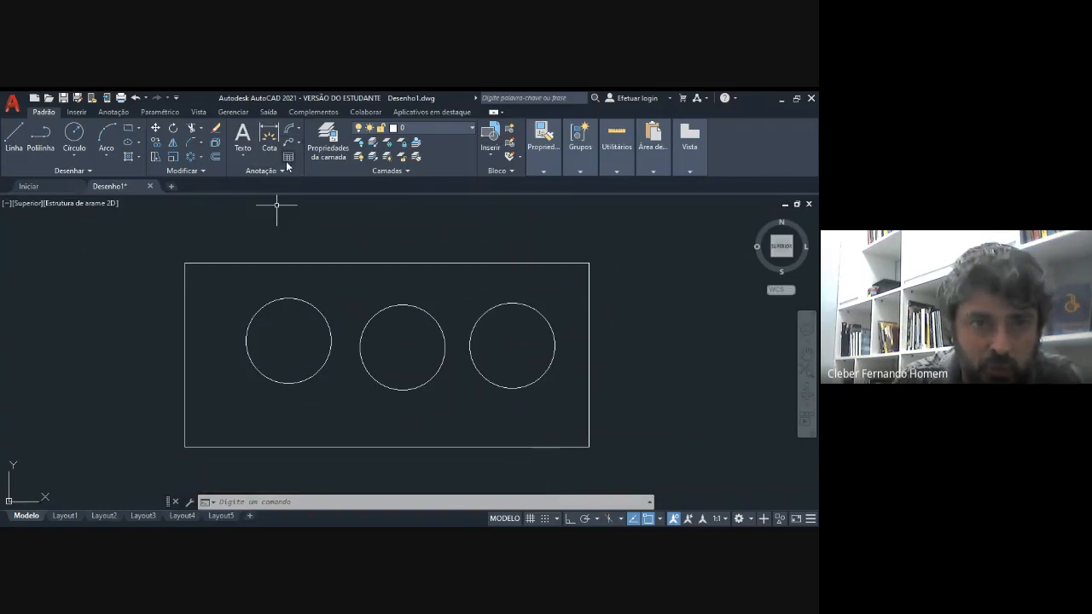
# Add a horizontal linear dimension from the rectangle's lower-left corner to the first circle's centre, placed below the rectangle
pyautogui.click(298, 130)
pyautogui.click(317, 145)
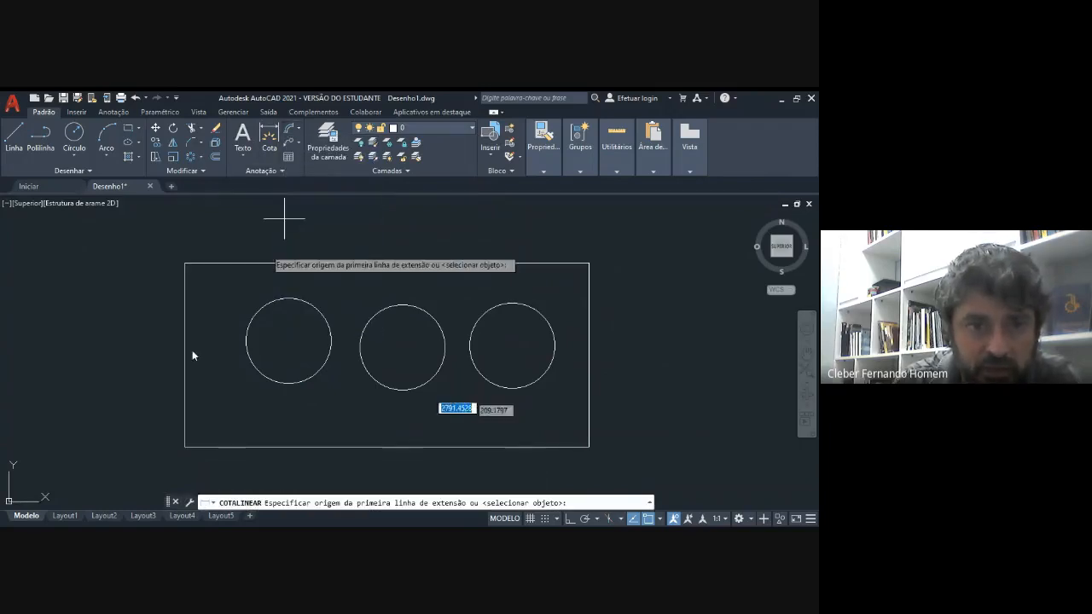
pyautogui.click(186, 447)
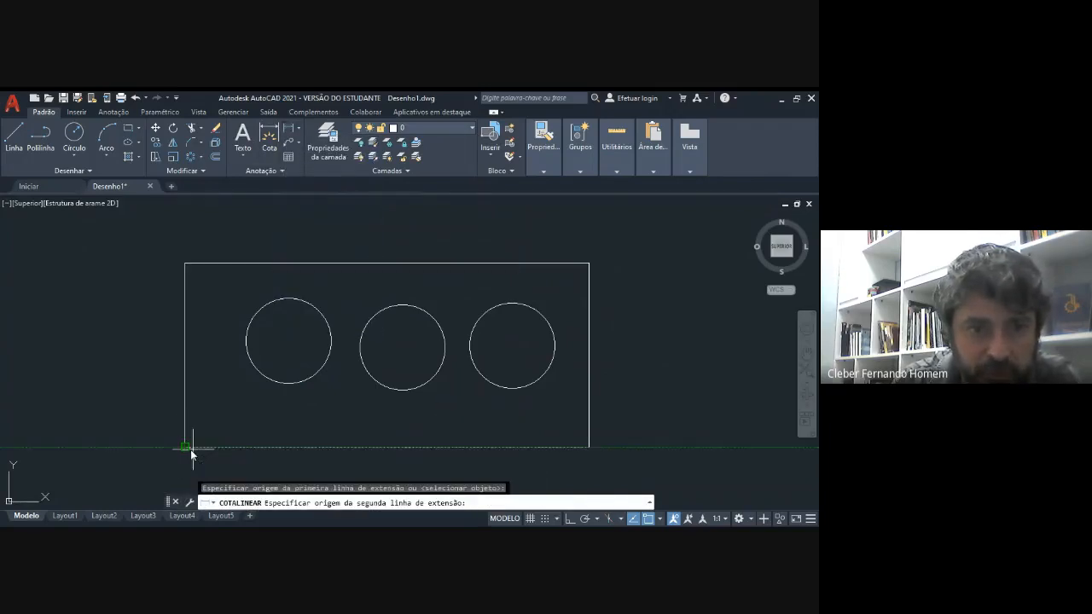
pyautogui.click(284, 386)
pyautogui.scroll(-4, 278, 423)
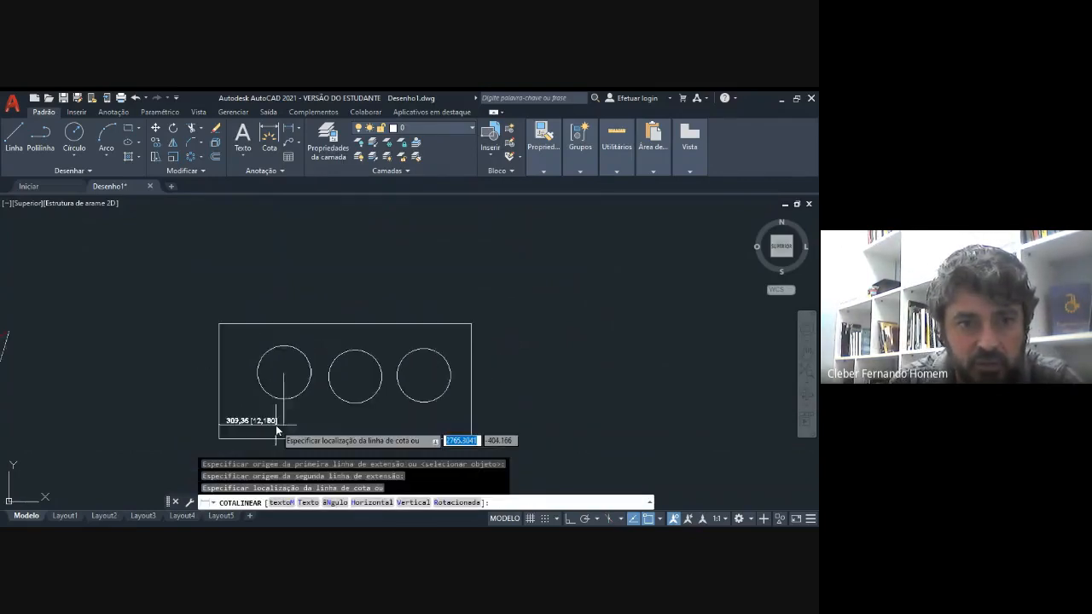
pyautogui.click(275, 447)
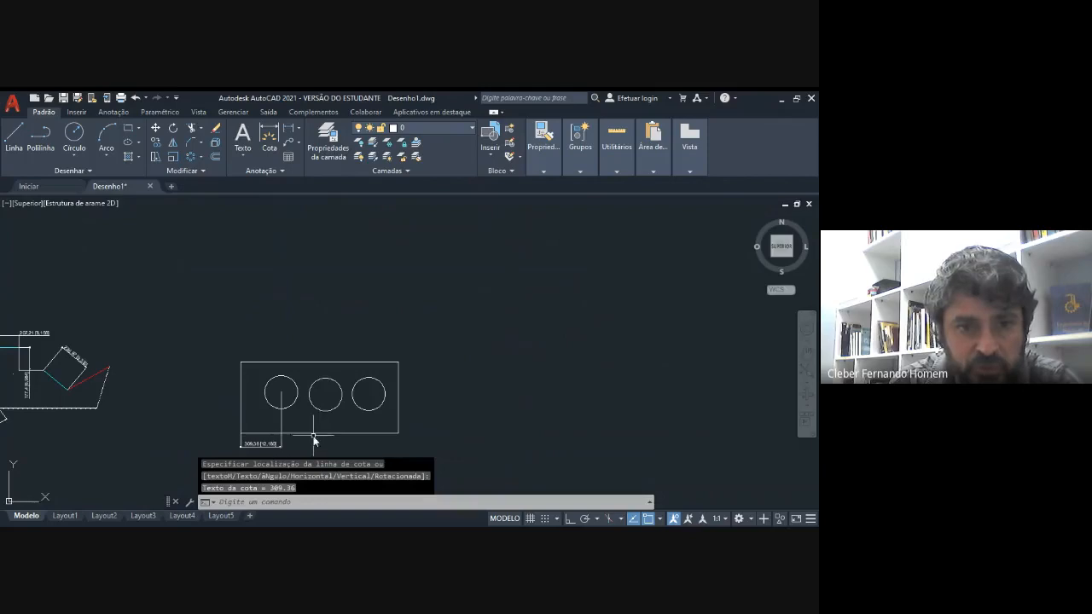
# Add a linear dimension between the first and second circles' centres, aligned with the end of the first dimension line
pyautogui.scroll(2, 315, 441)
pyautogui.moveTo(314, 441); pyautogui.dragTo(339, 341, button='middle')
pyautogui.scroll(2, 339, 341)
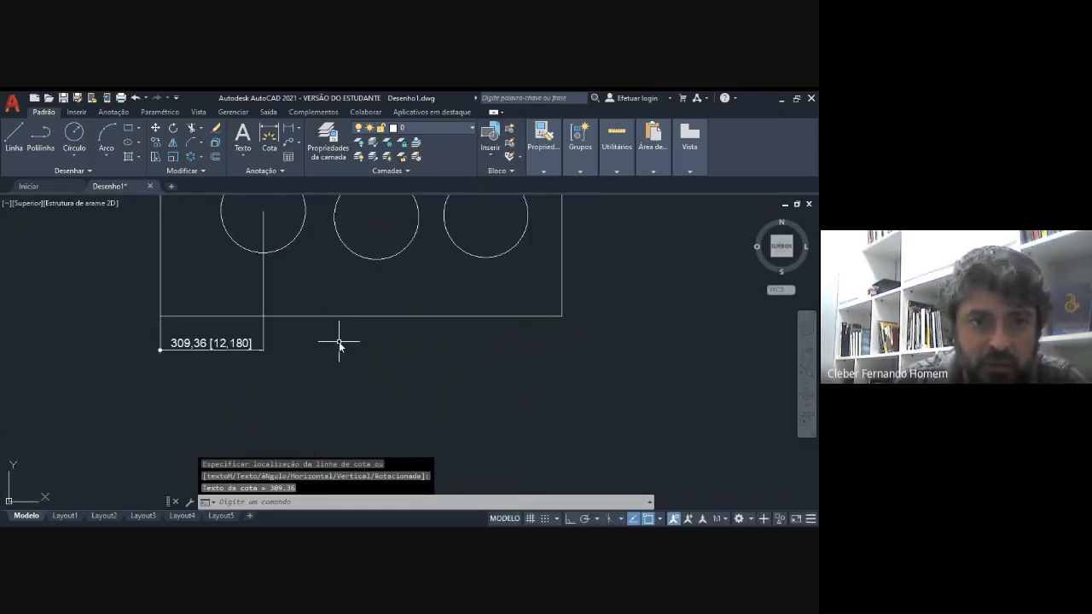
pyautogui.click(270, 137)
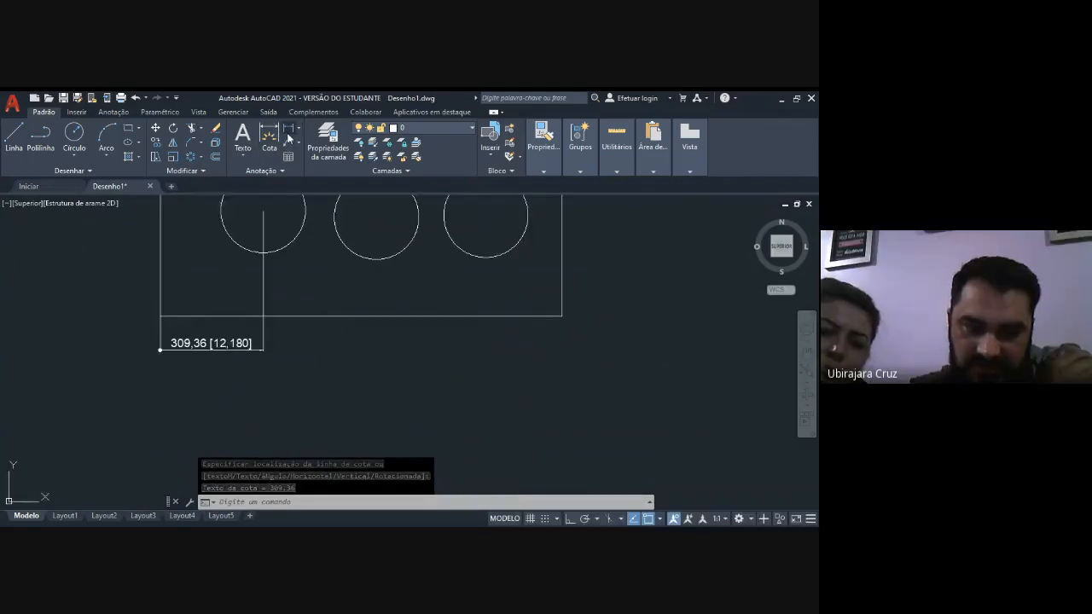
pyautogui.click(273, 254)
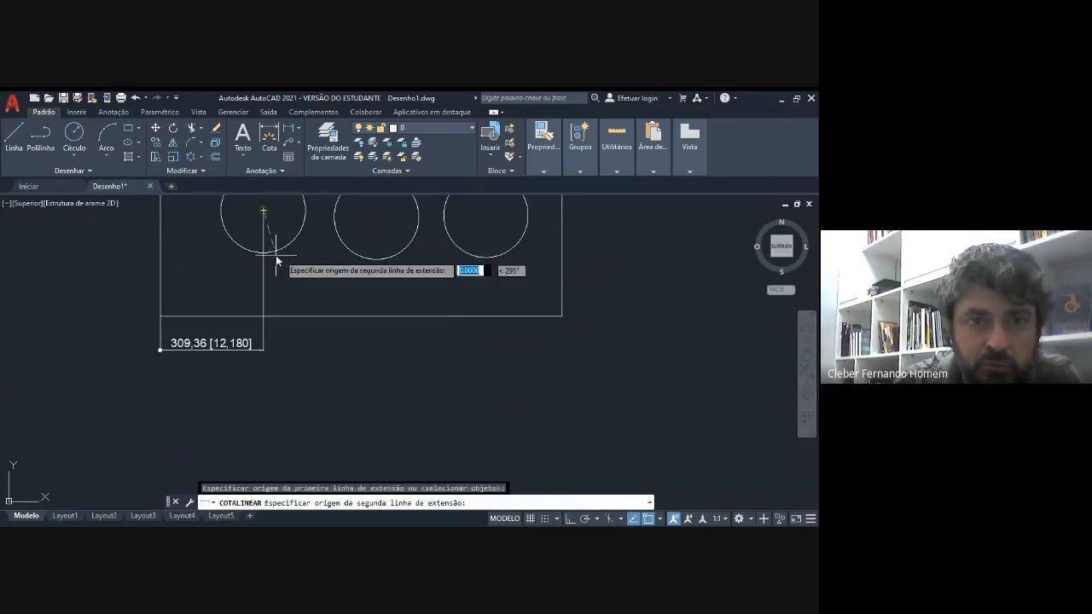
pyautogui.click(350, 256)
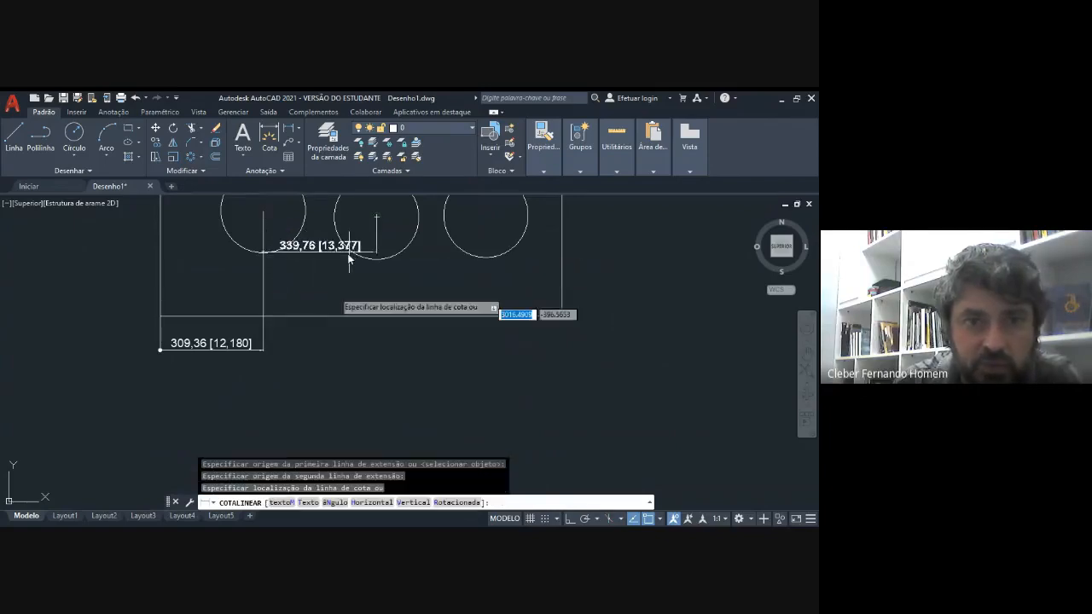
pyautogui.click(260, 350)
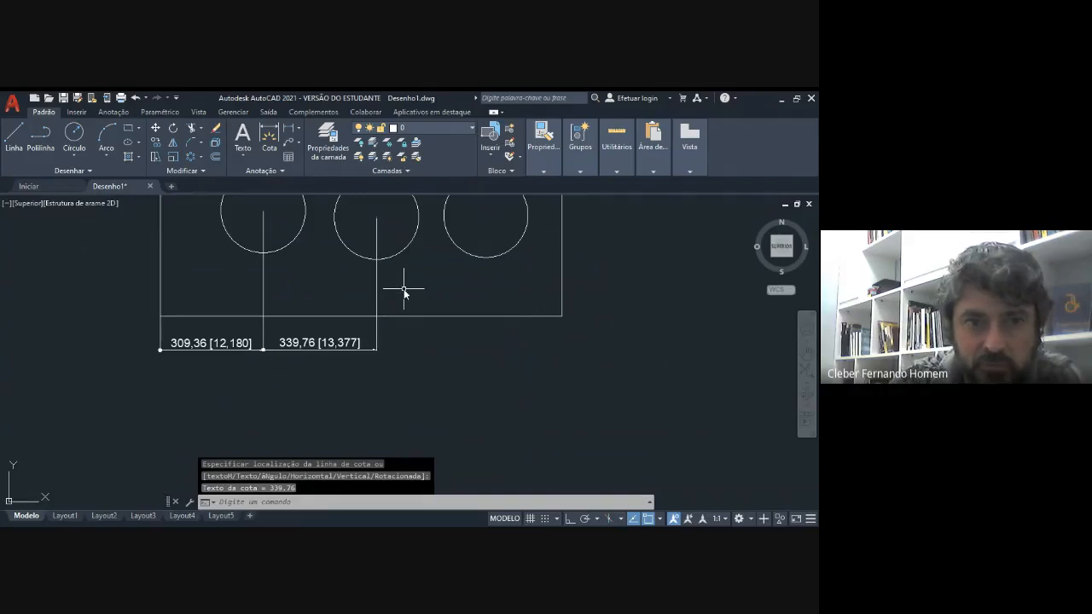
# Repeat the linear dimension between the second and third circles' centres, in line with the two existing dimensions
pyautogui.press('Return')
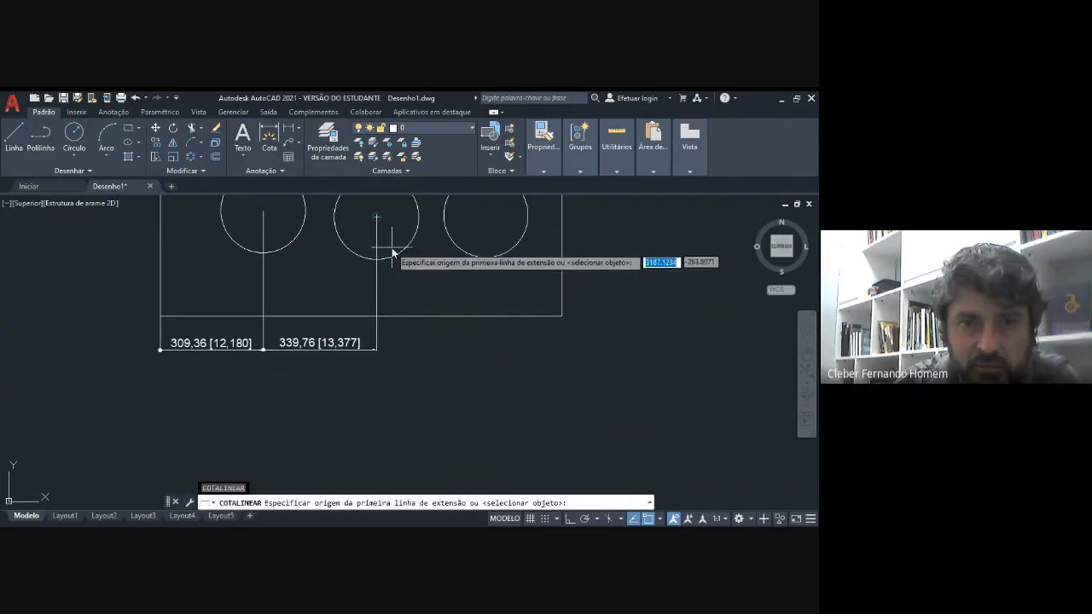
pyautogui.click(401, 248)
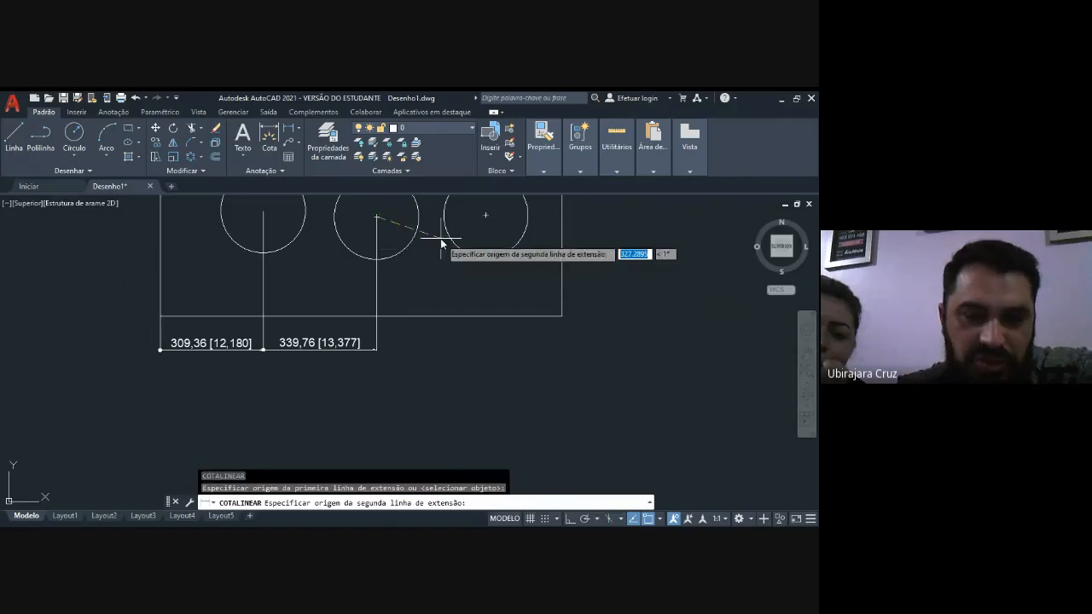
pyautogui.click(477, 224)
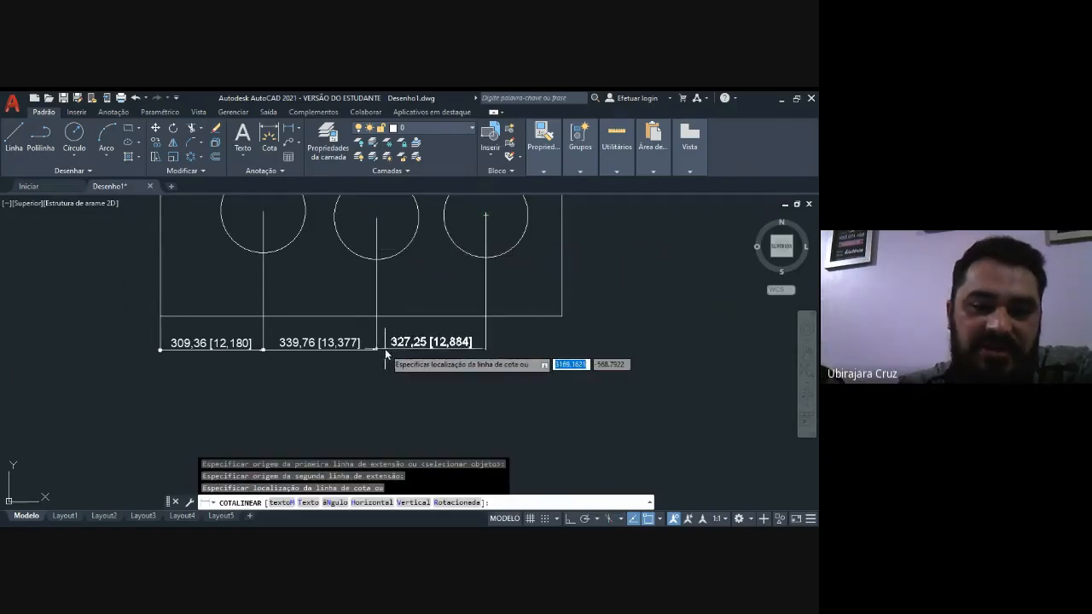
pyautogui.click(377, 350)
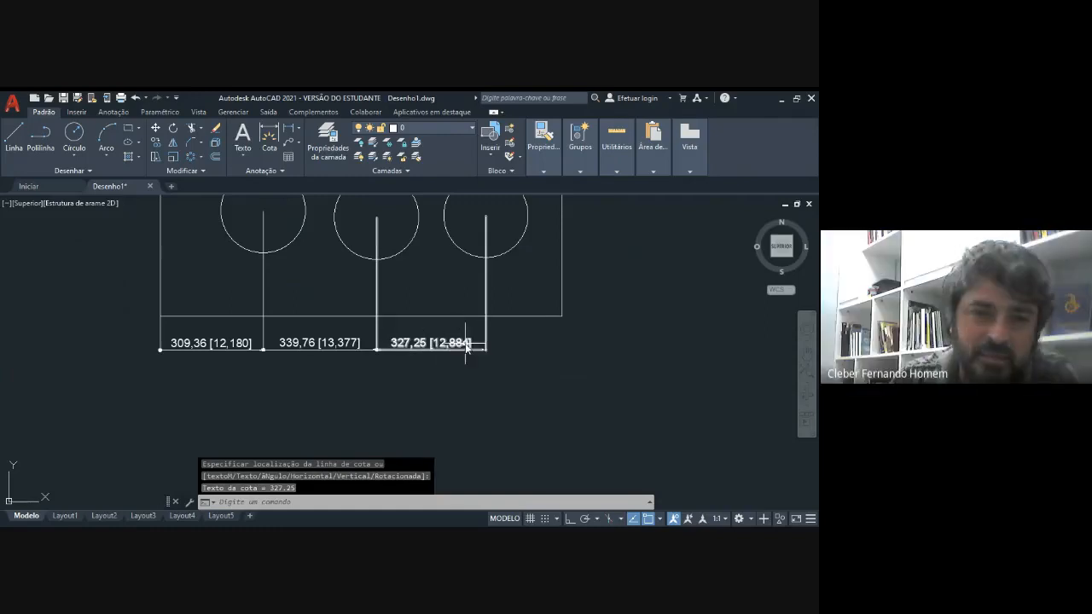
pyautogui.moveTo(539, 337); pyautogui.dragTo(543, 390, button='middle')
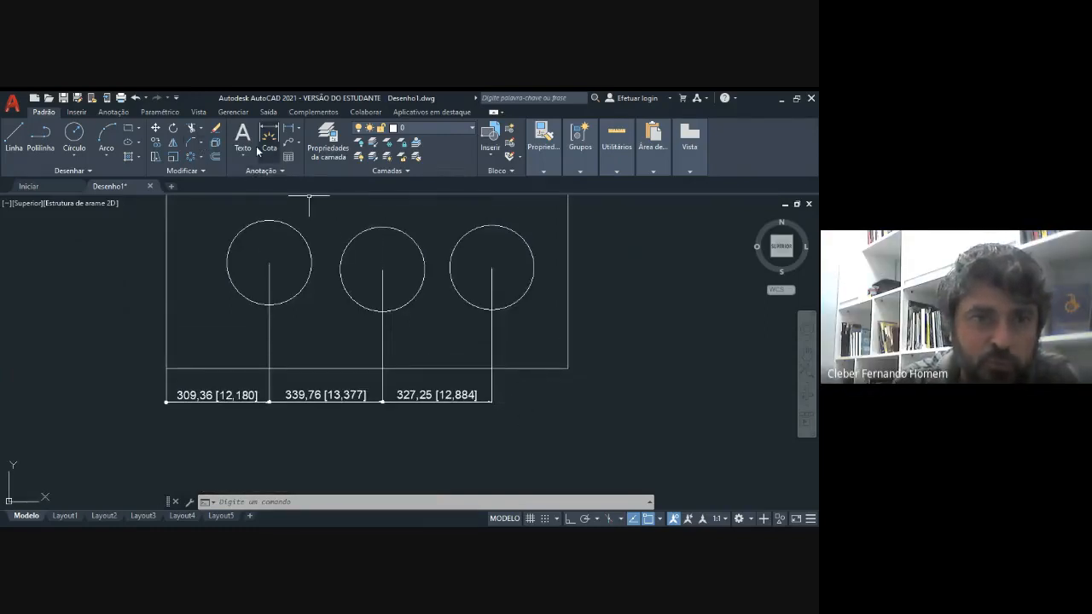
pyautogui.click(299, 129)
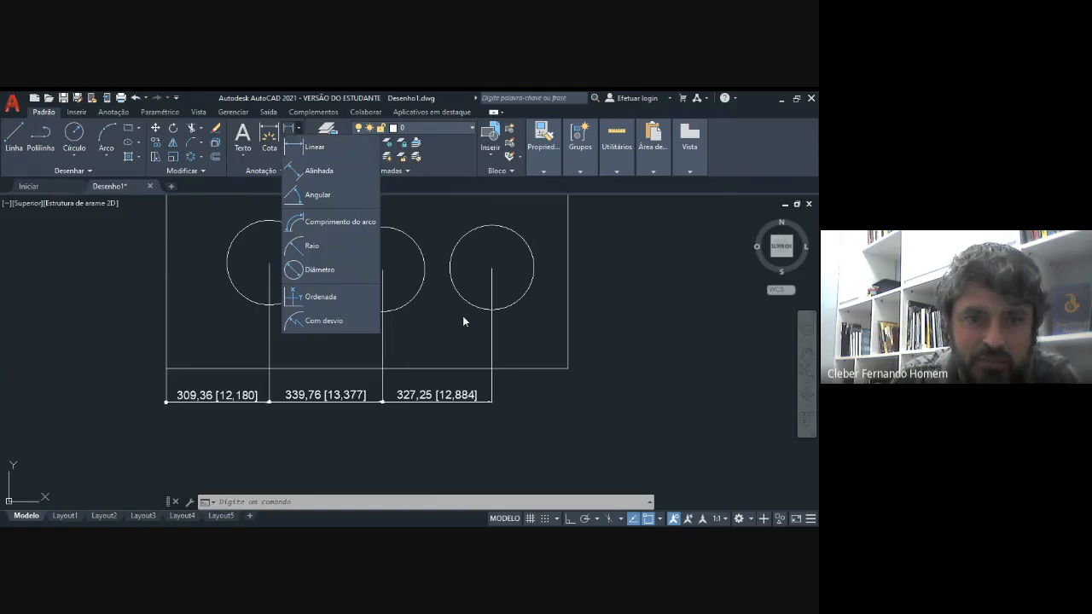
pyautogui.press('Escape')
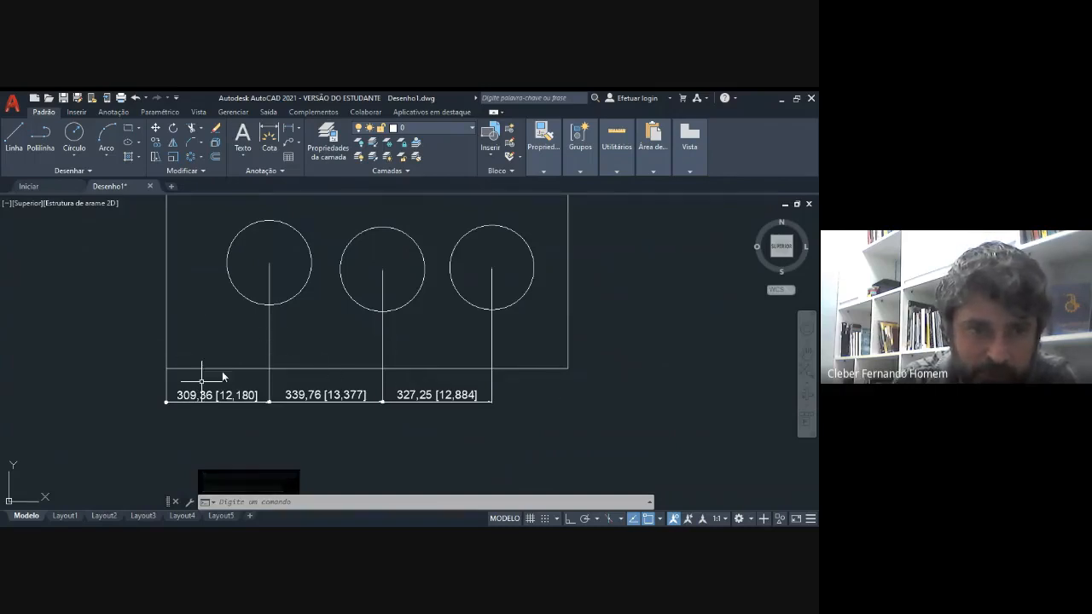
pyautogui.click(167, 384)
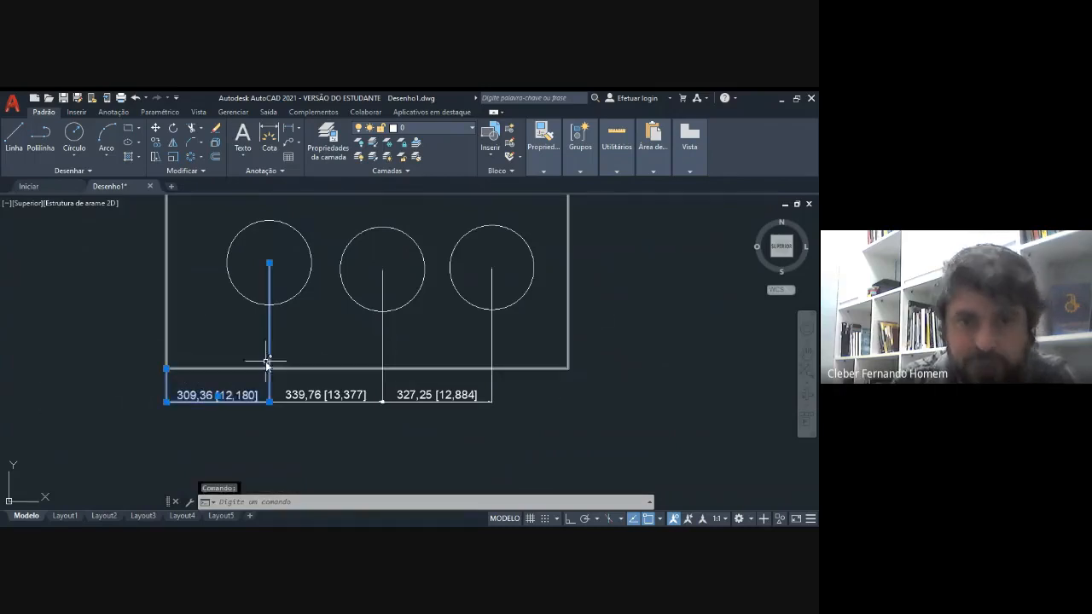
pyautogui.click(300, 129)
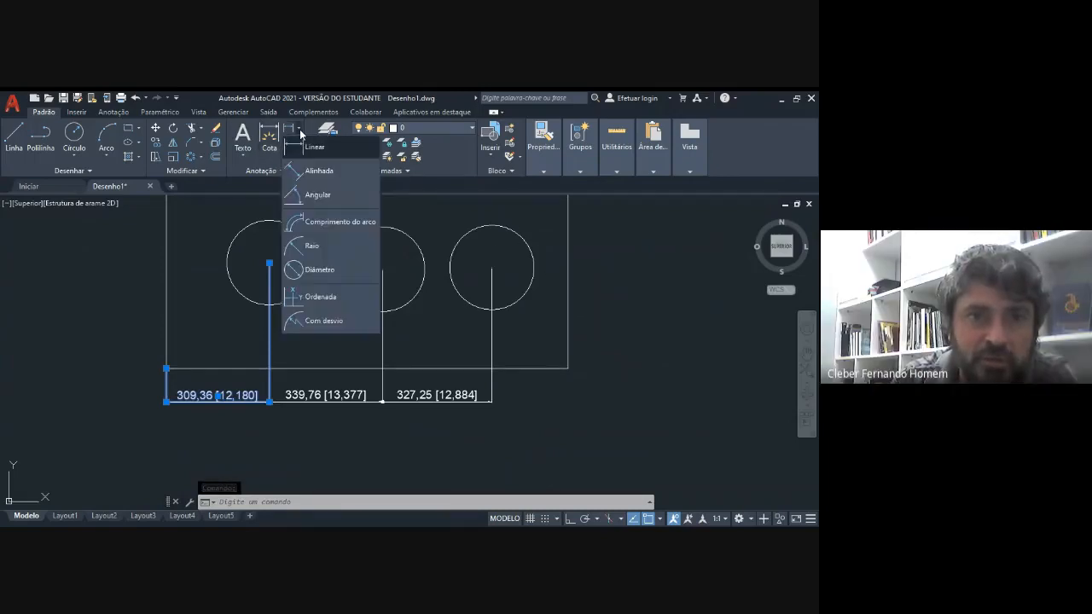
pyautogui.click(299, 129)
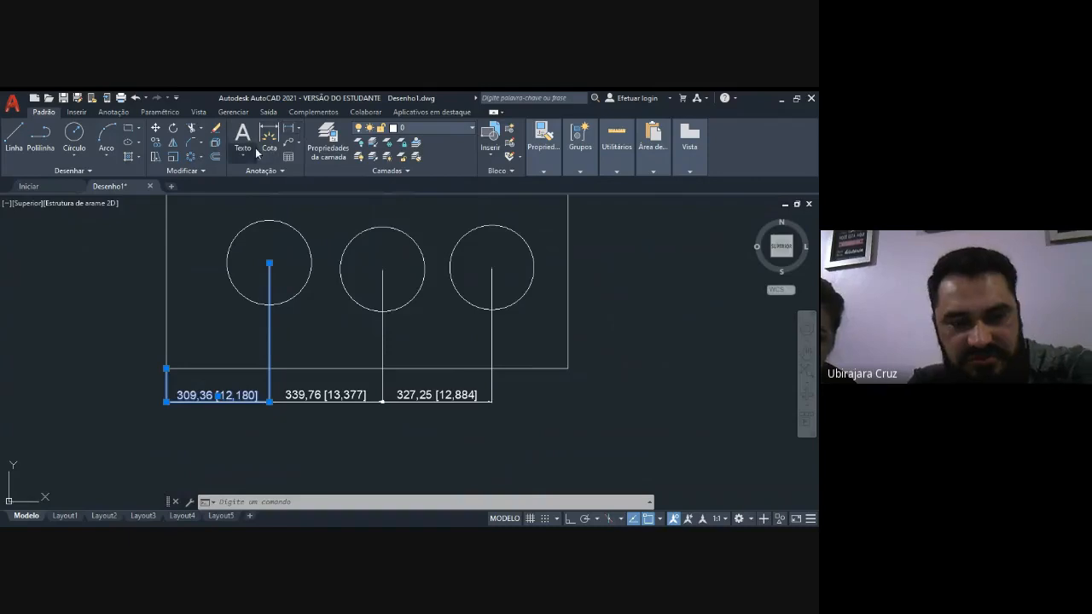
pyautogui.click(281, 174)
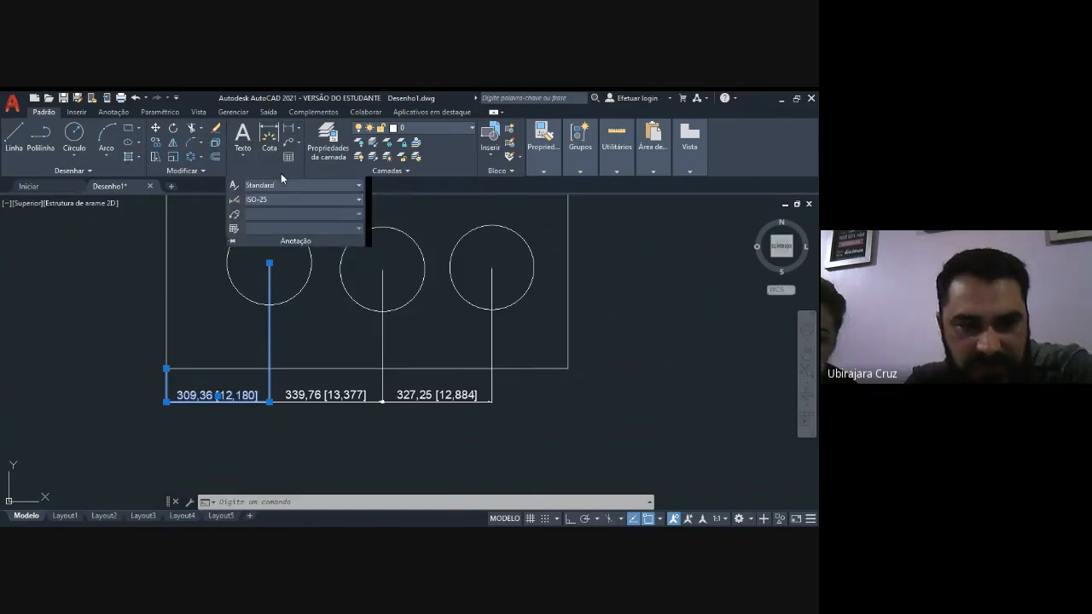
pyautogui.press('Escape')
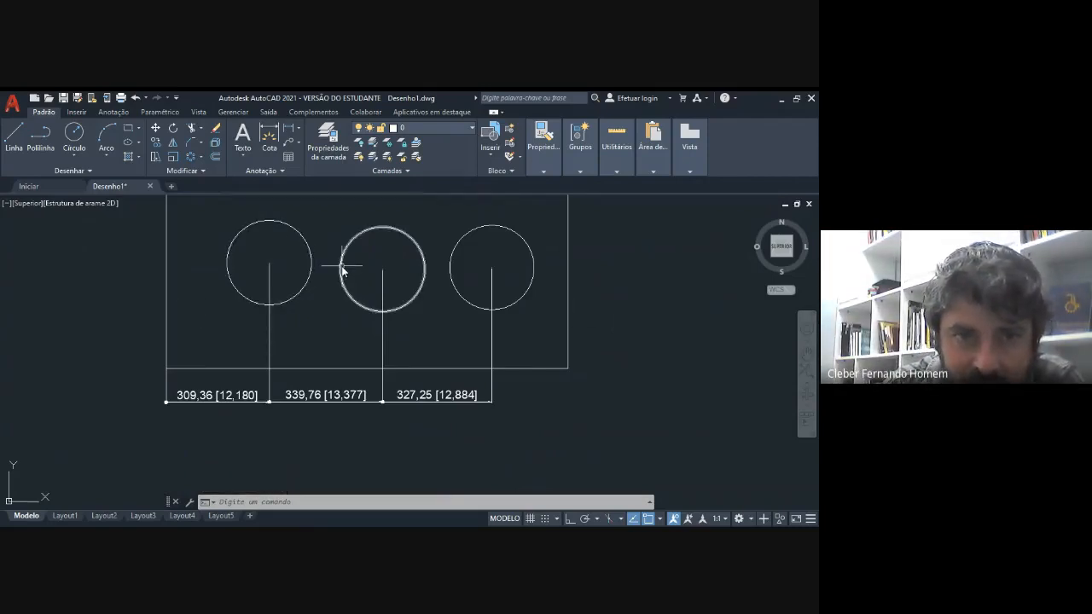
# Dimension the horizontal gap between the first two circles using quadrant snaps on their facing sides, placing the dimension above the circles
pyautogui.click(288, 128)
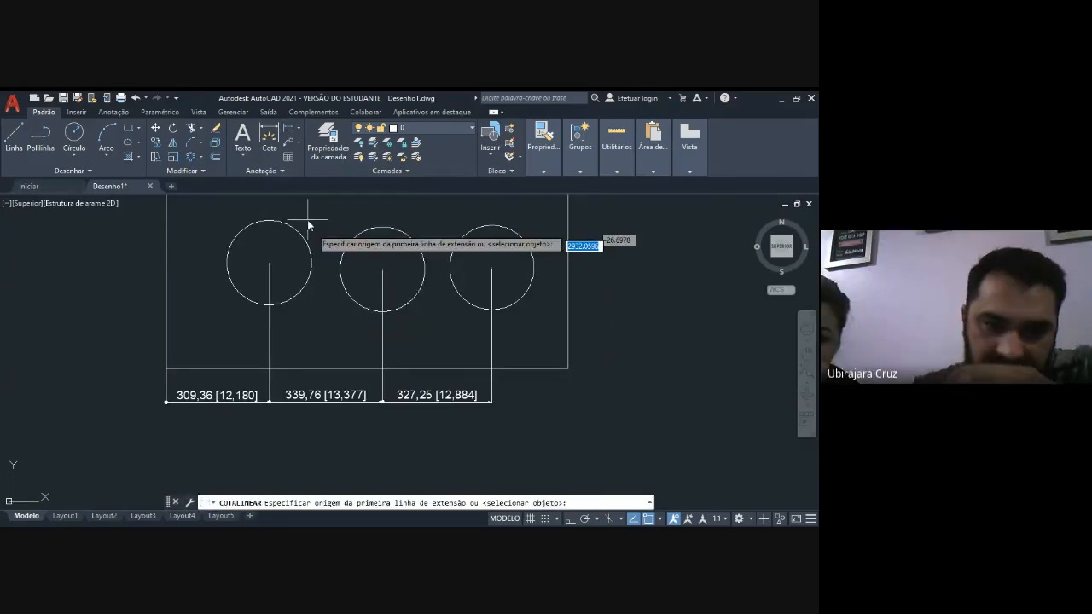
pyautogui.keyDown('shift'); pyautogui.rightClick(320, 271); pyautogui.keyUp('shift')
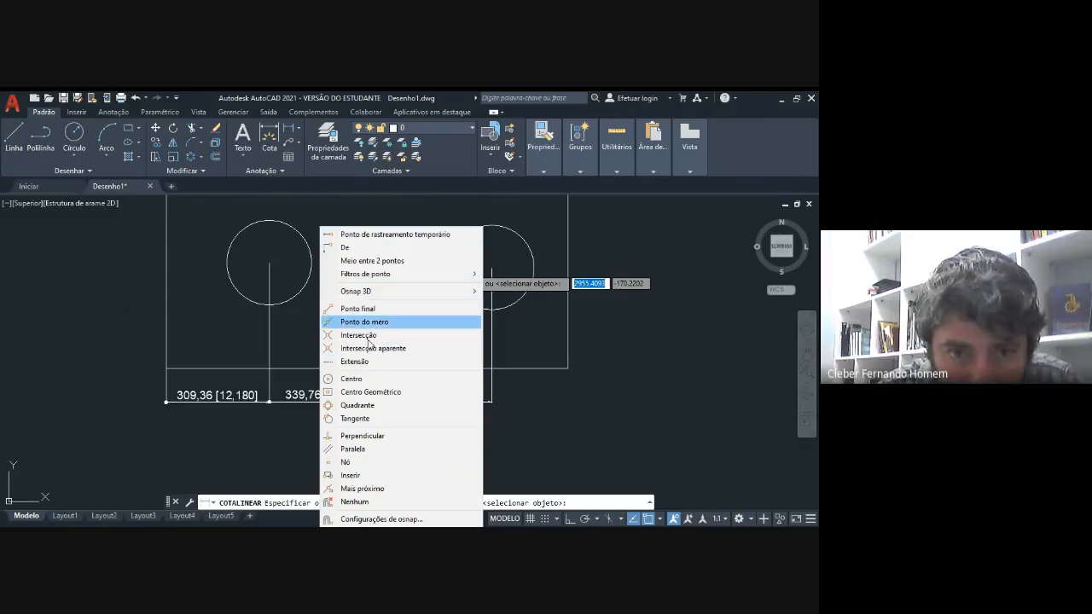
pyautogui.click(358, 405)
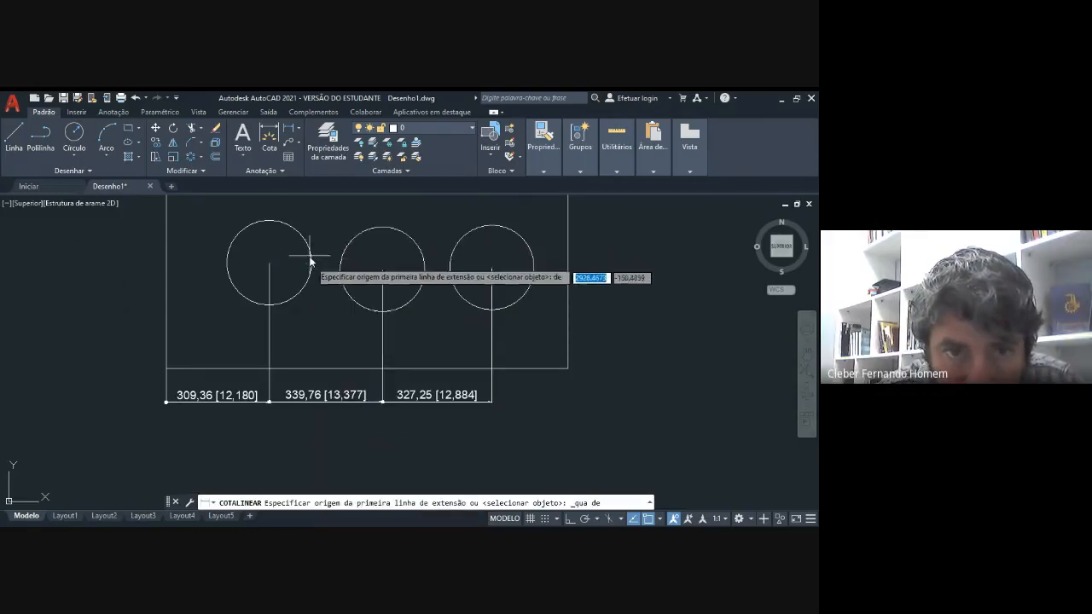
pyautogui.click(311, 264)
pyautogui.keyDown('shift'); pyautogui.rightClick(313, 269); pyautogui.keyUp('shift')
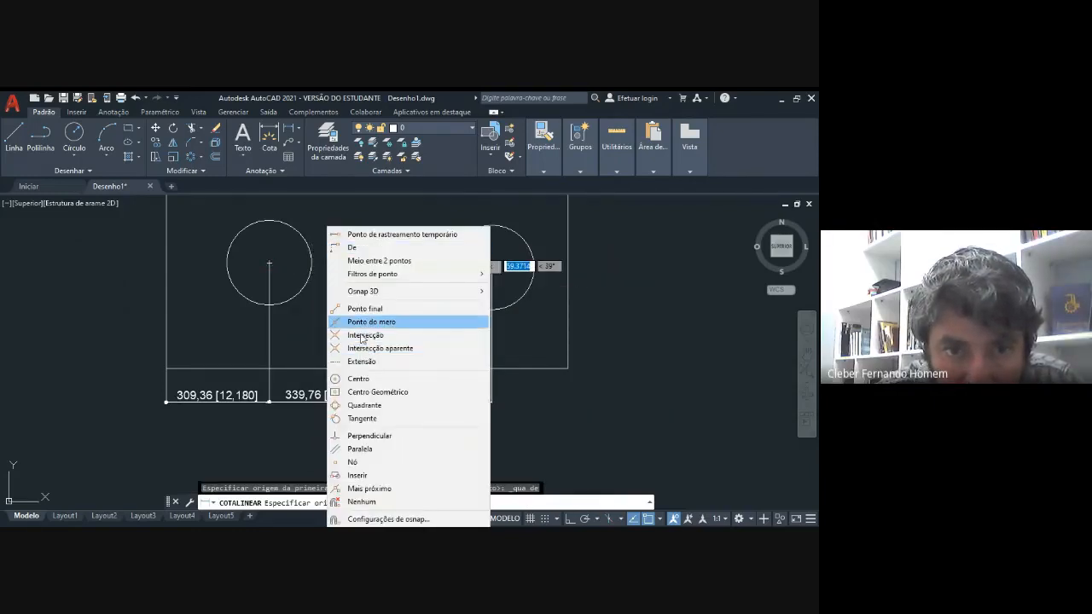
pyautogui.click(365, 405)
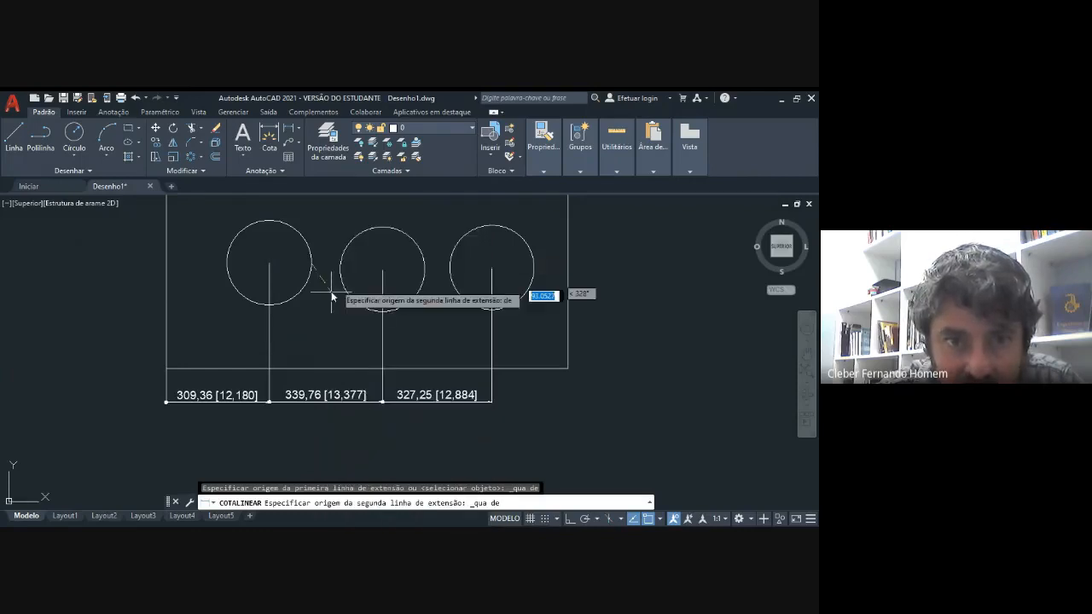
pyautogui.click(341, 267)
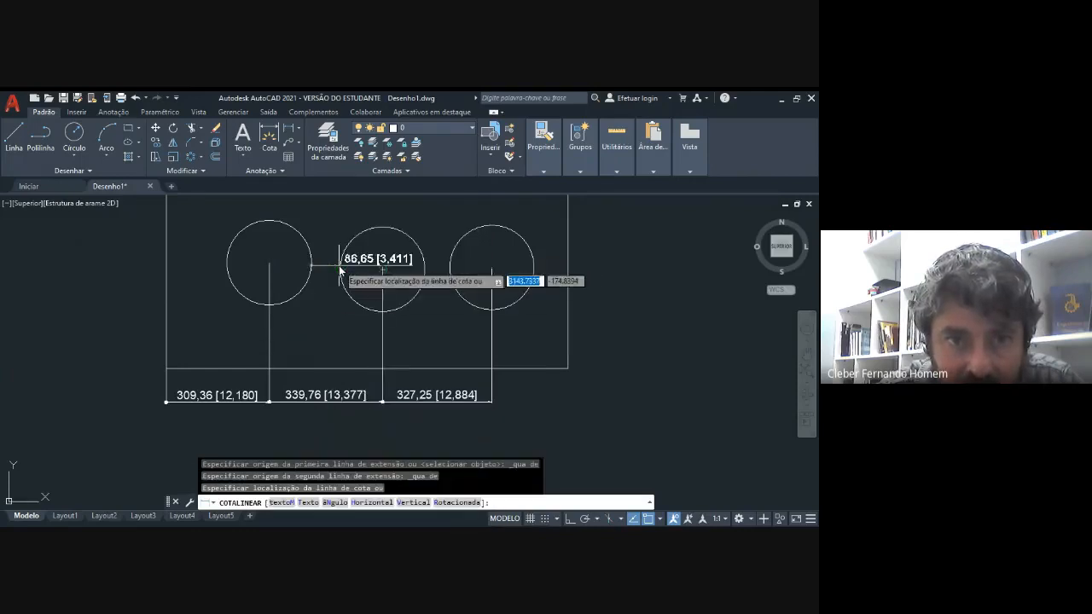
pyautogui.click(323, 209)
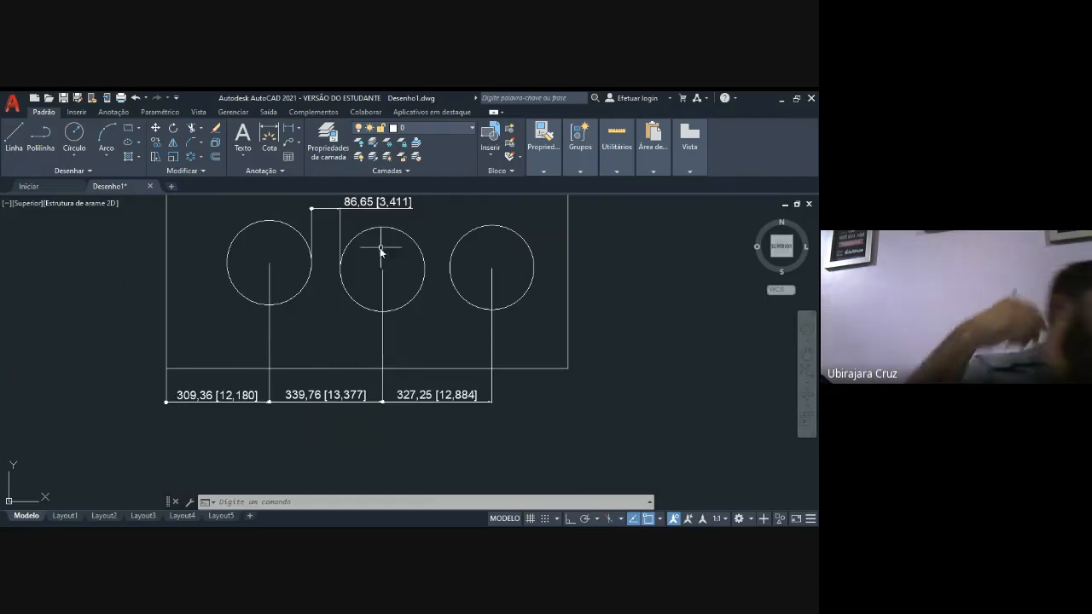
# Minimize the AutoCAD window
pyautogui.scroll(-2, 458, 273)
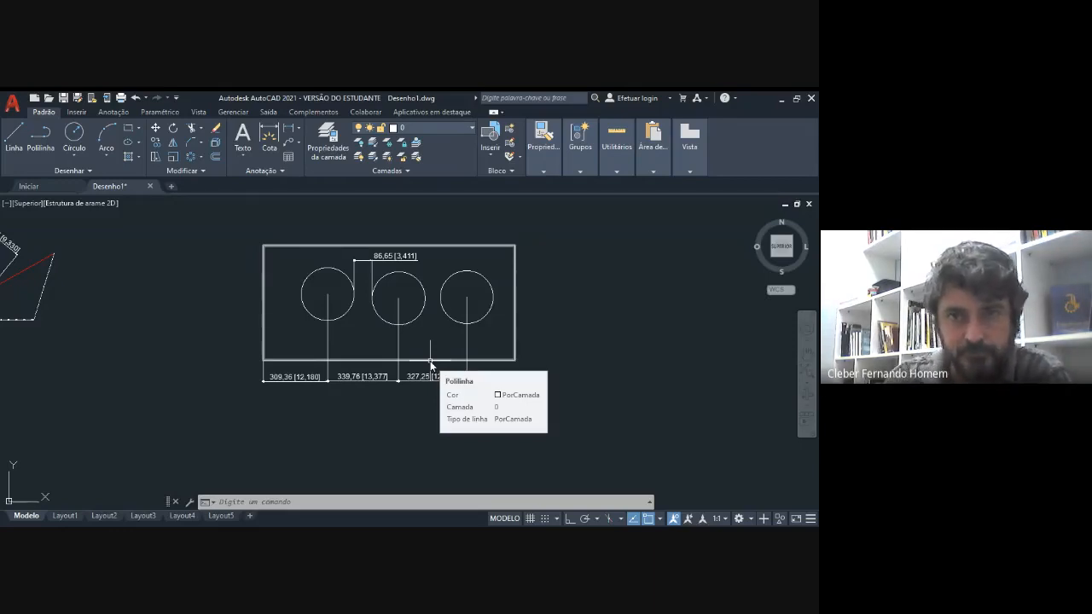
pyautogui.click(783, 102)
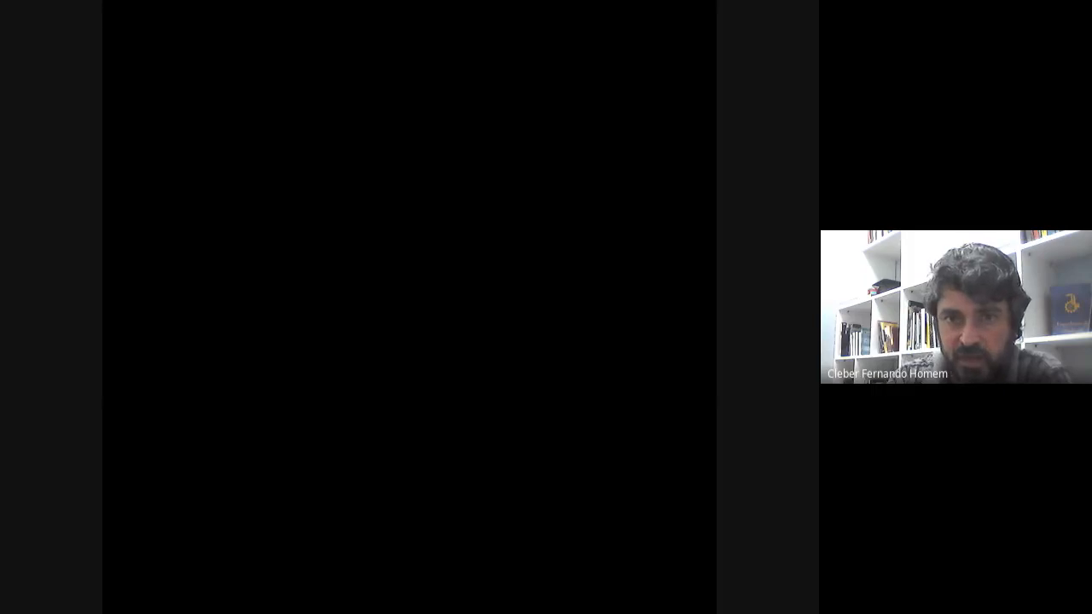